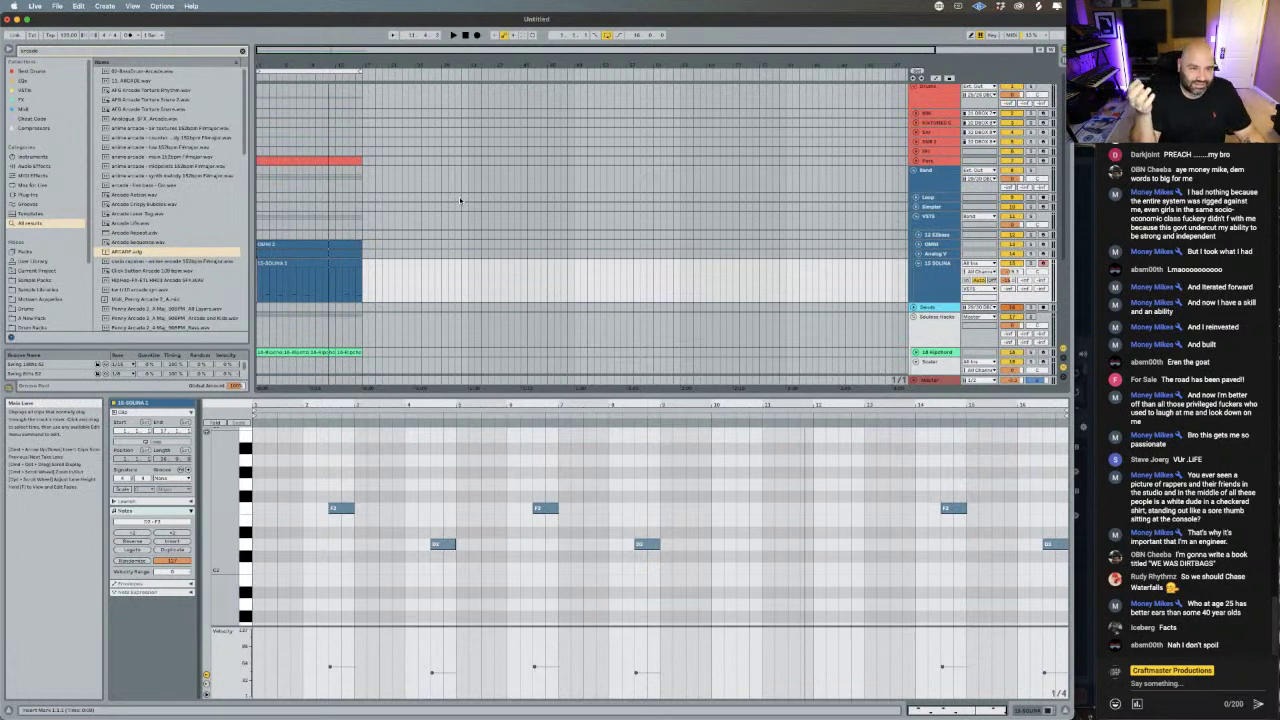
- Play the arrangement, then open the limiter on insert 2 of the ANALOG 3/4 channel in the Apollo Console app
{"action": "key", "text": "space"}
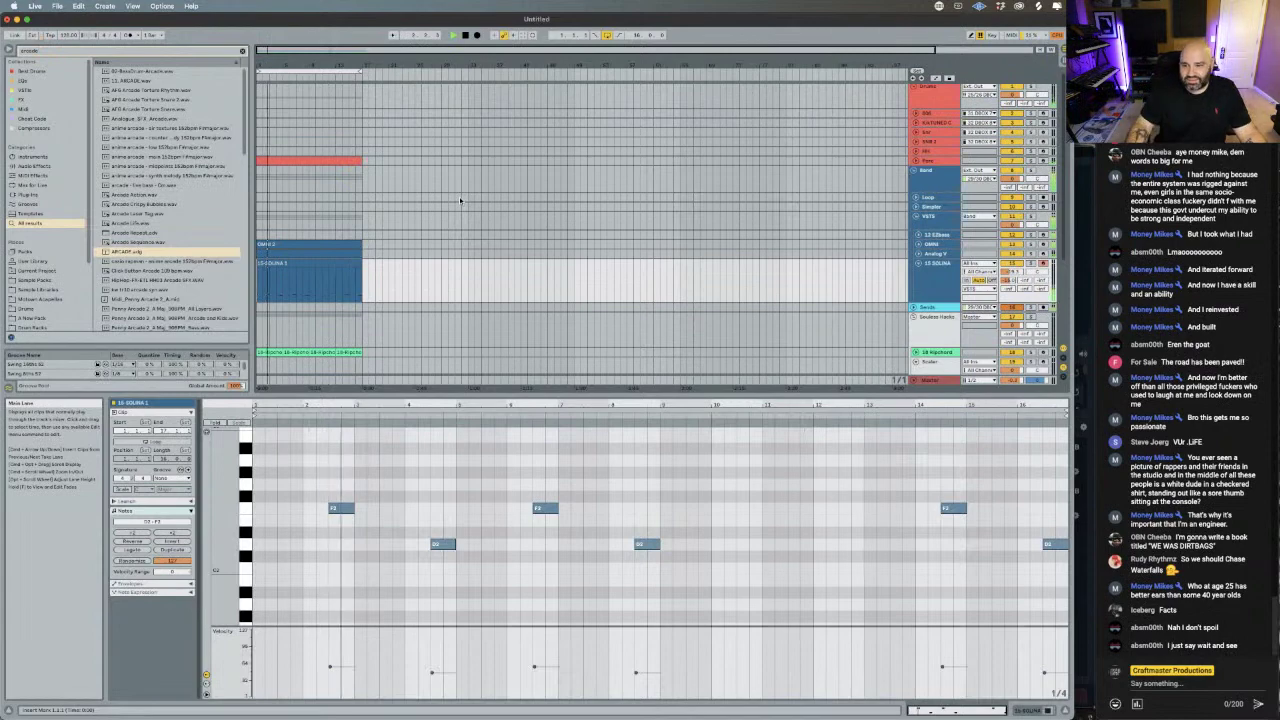
{"action": "mouse_move", "coordinate": [268, 716]}
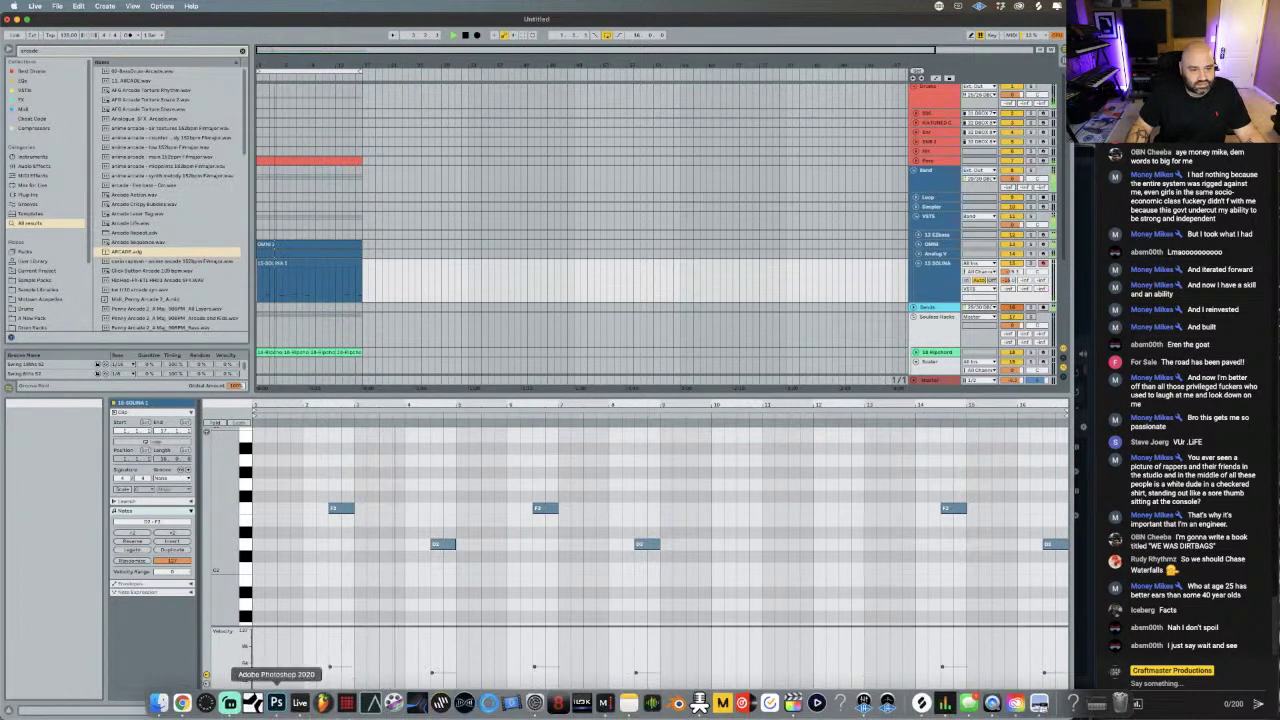
{"action": "left_click", "coordinate": [257, 707]}
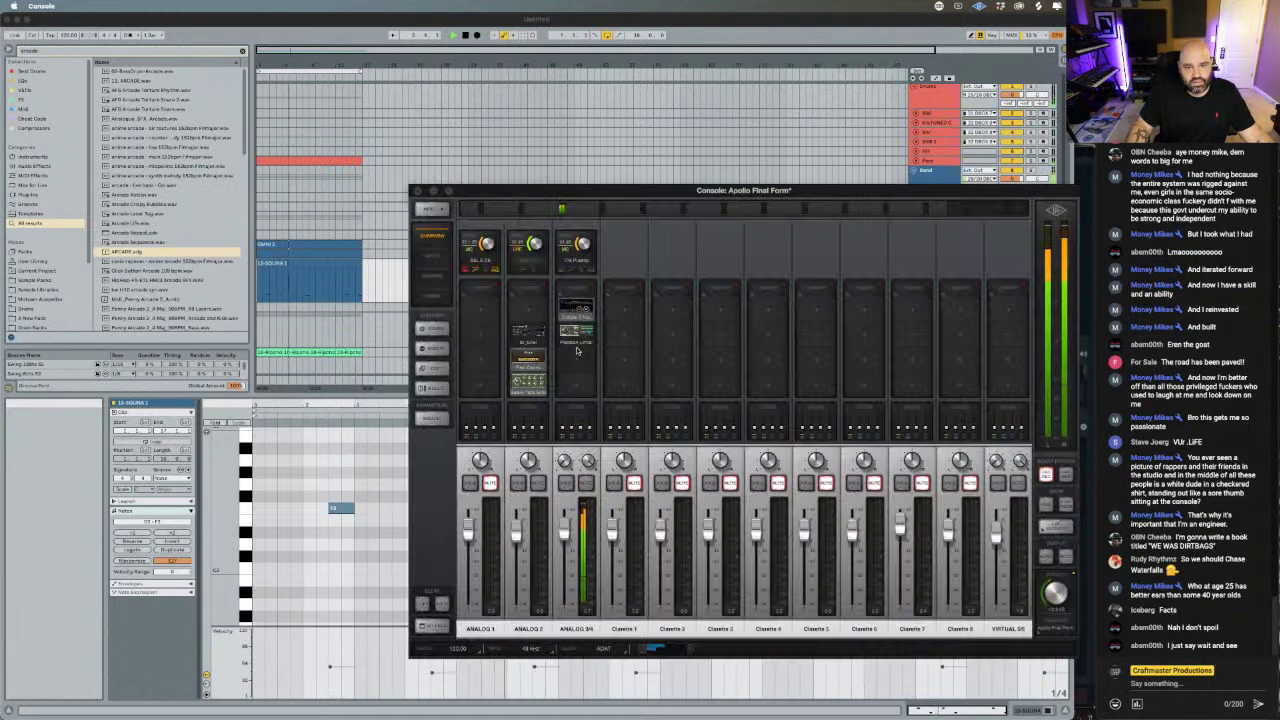
{"action": "left_click", "coordinate": [578, 336]}
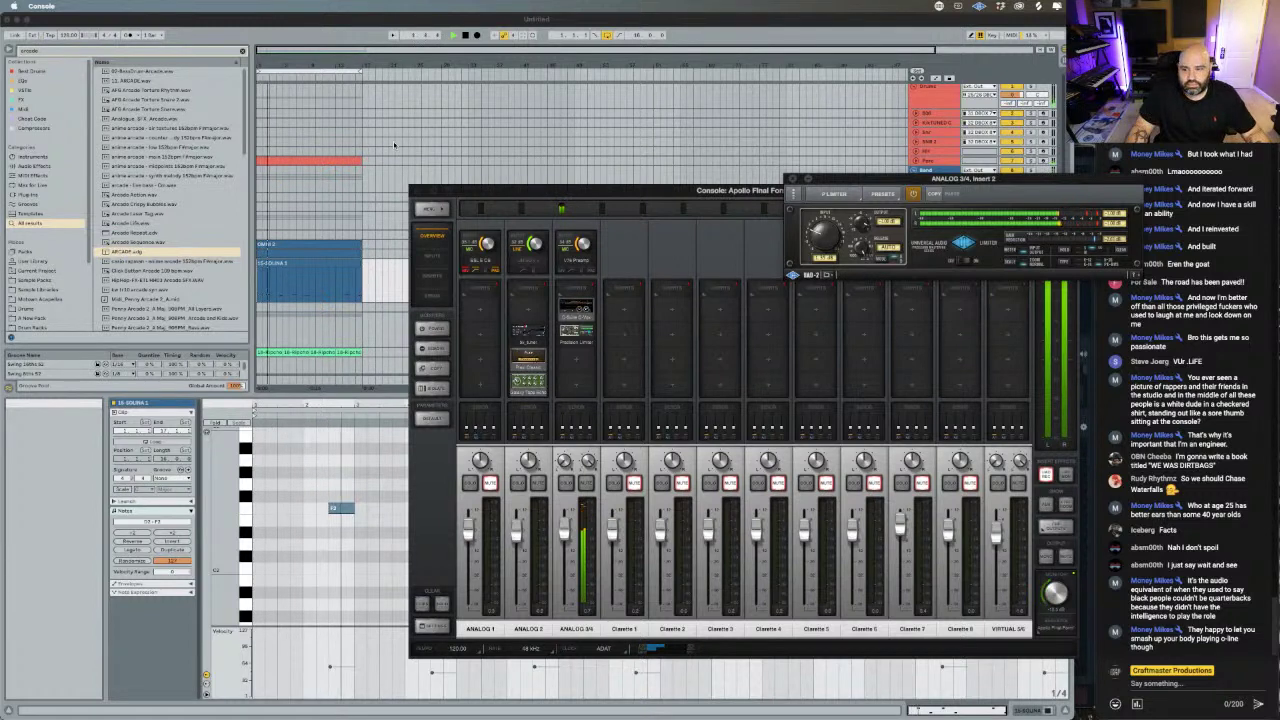
- Switch to the existing Google Chrome window, go to cmpkits.com and browse its product listings
{"action": "mouse_move", "coordinate": [263, 705]}
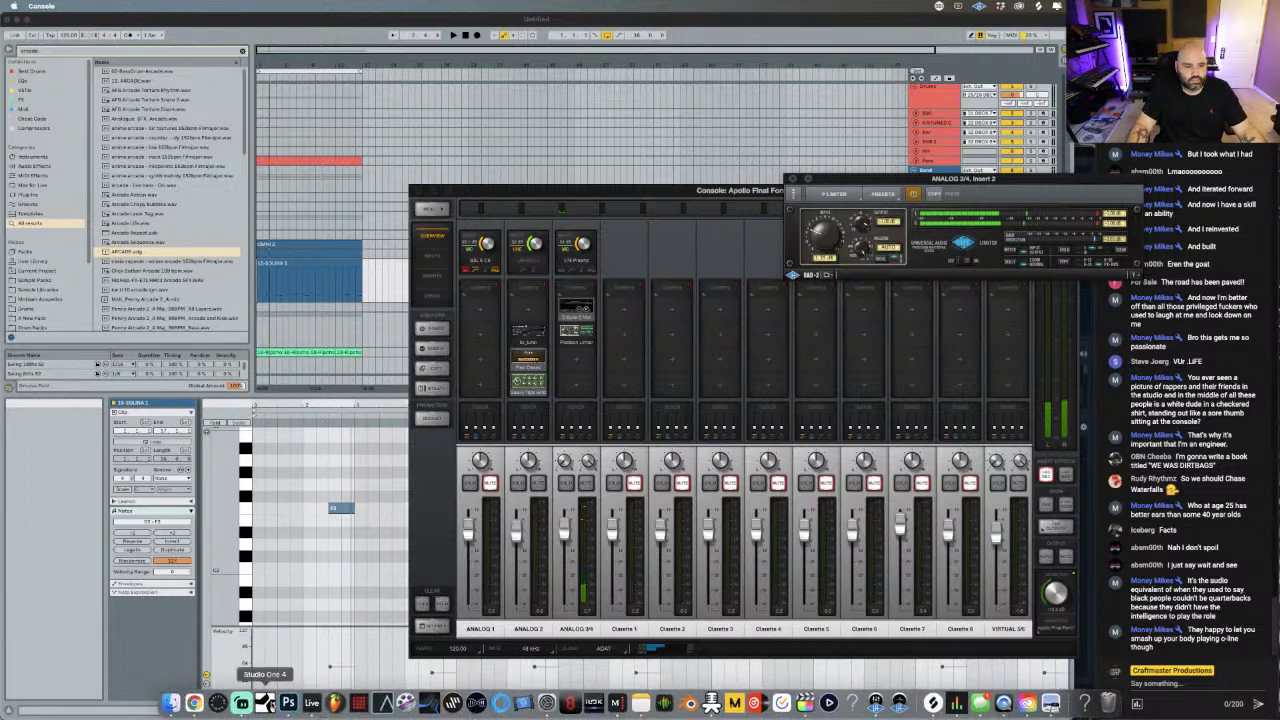
{"action": "left_click", "coordinate": [195, 703]}
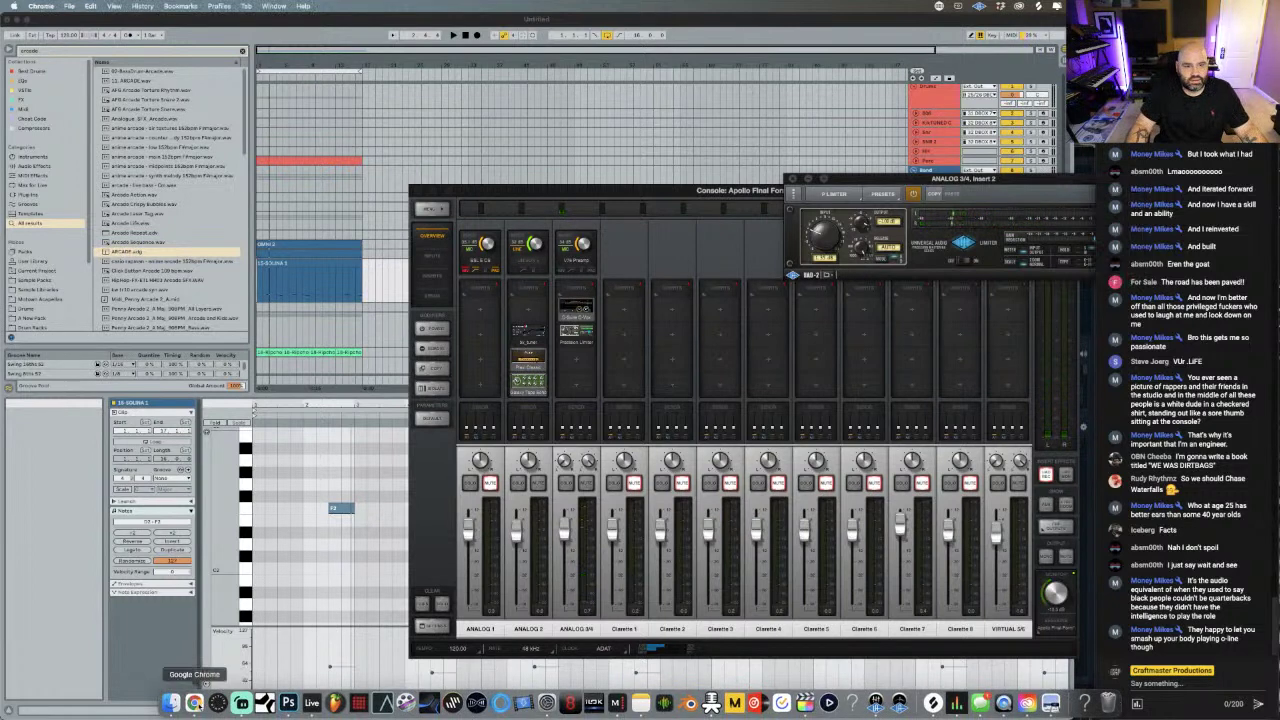
{"action": "right_click", "coordinate": [197, 703]}
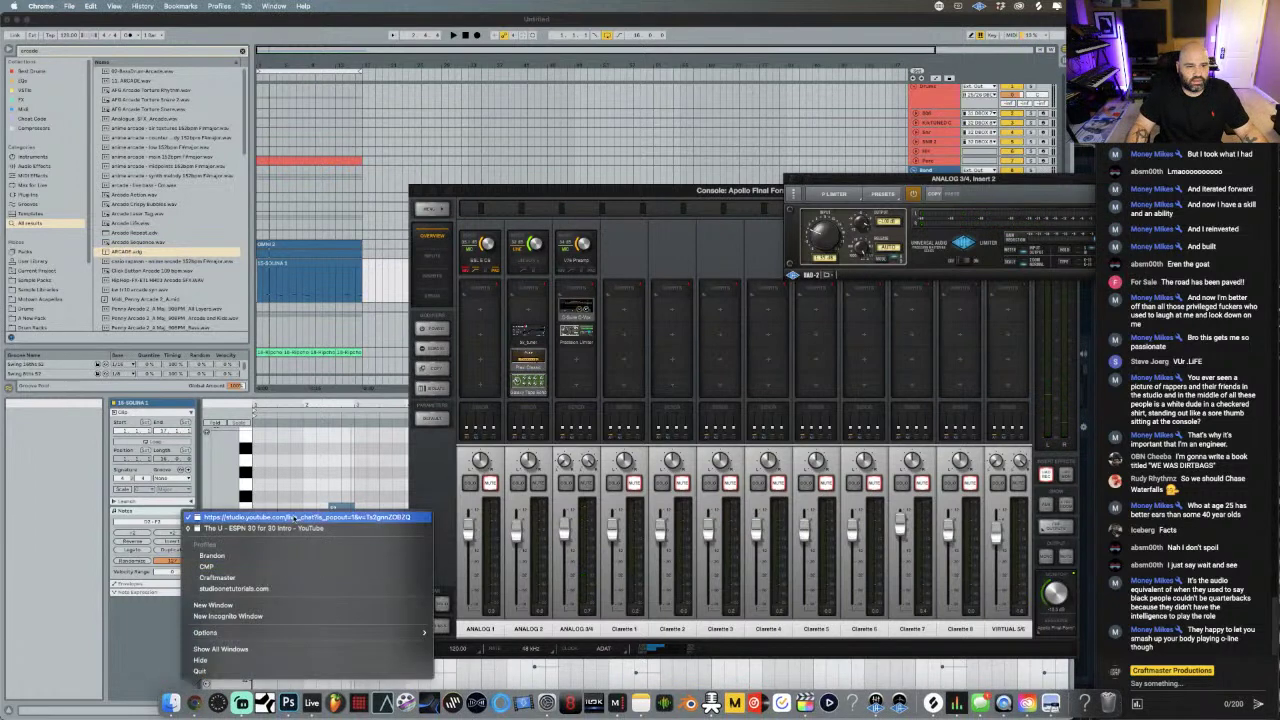
{"action": "left_click", "coordinate": [296, 533]}
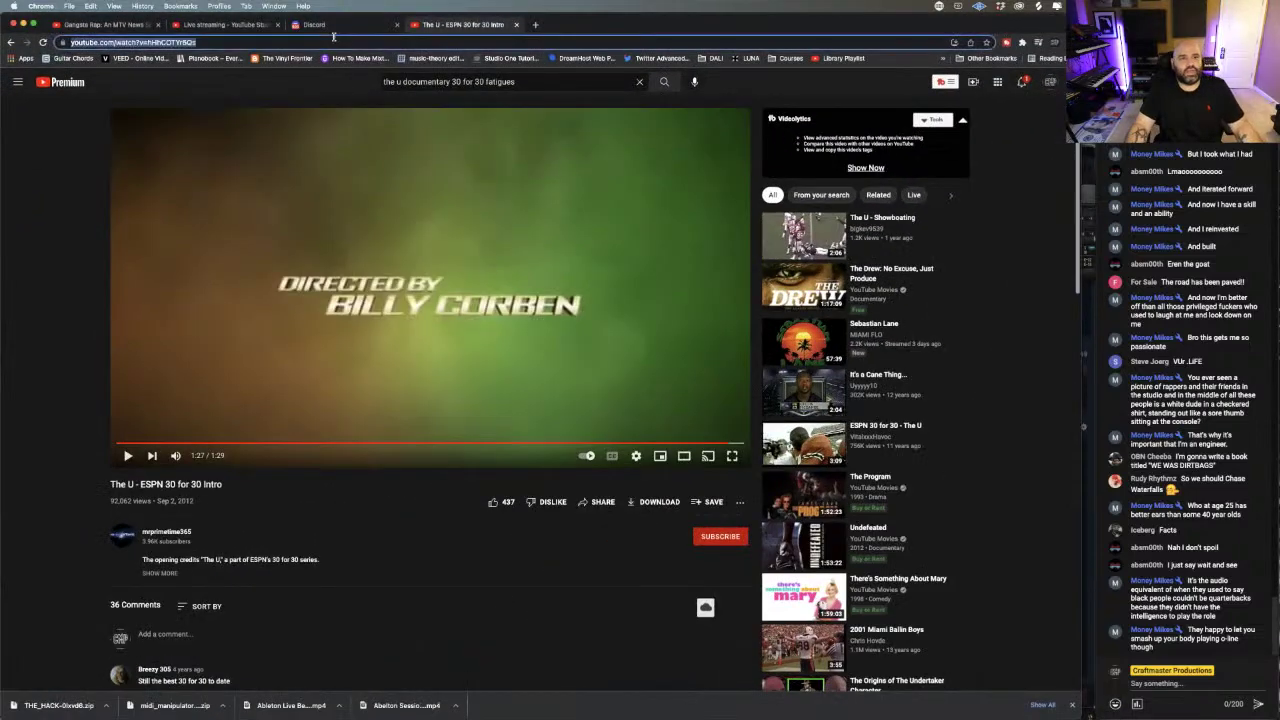
{"action": "type", "text": "cmpkits.com"}
{"action": "key", "text": "Return"}
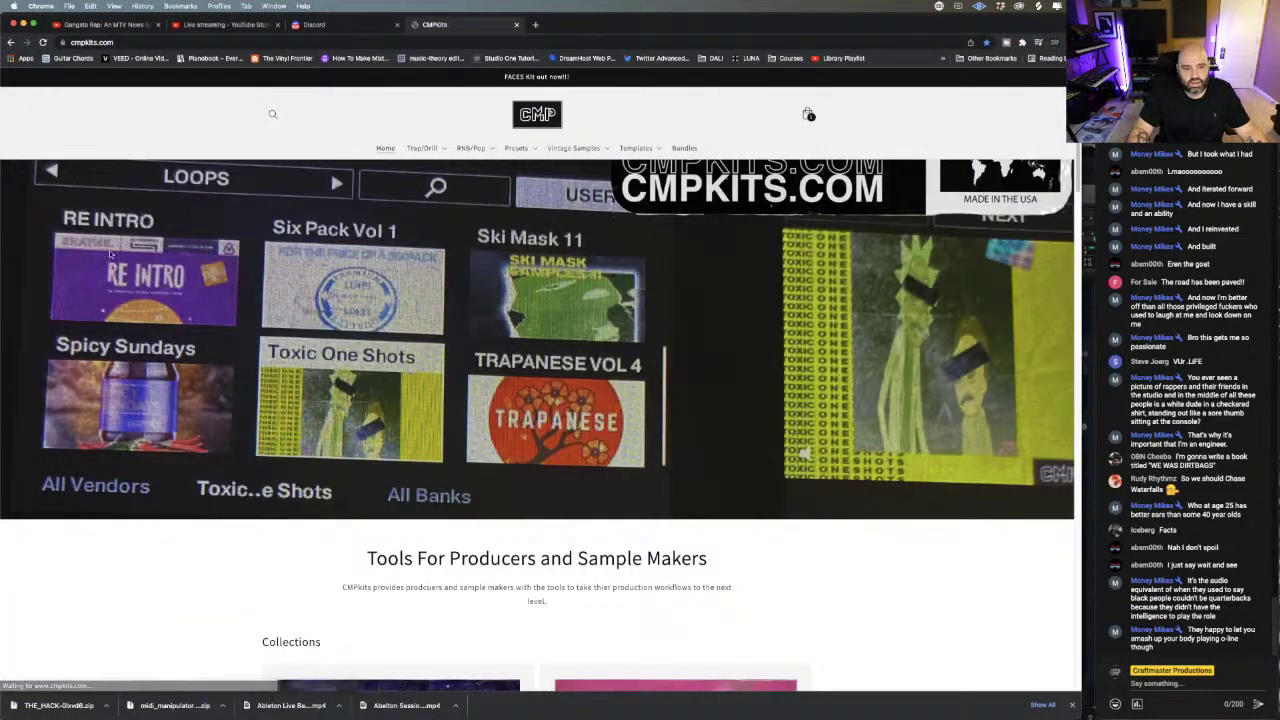
{"action": "scroll", "coordinate": [222, 254], "scroll_direction": "down", "scroll_amount": 10}
{"action": "scroll", "coordinate": [222, 254], "scroll_direction": "down", "scroll_amount": 2}
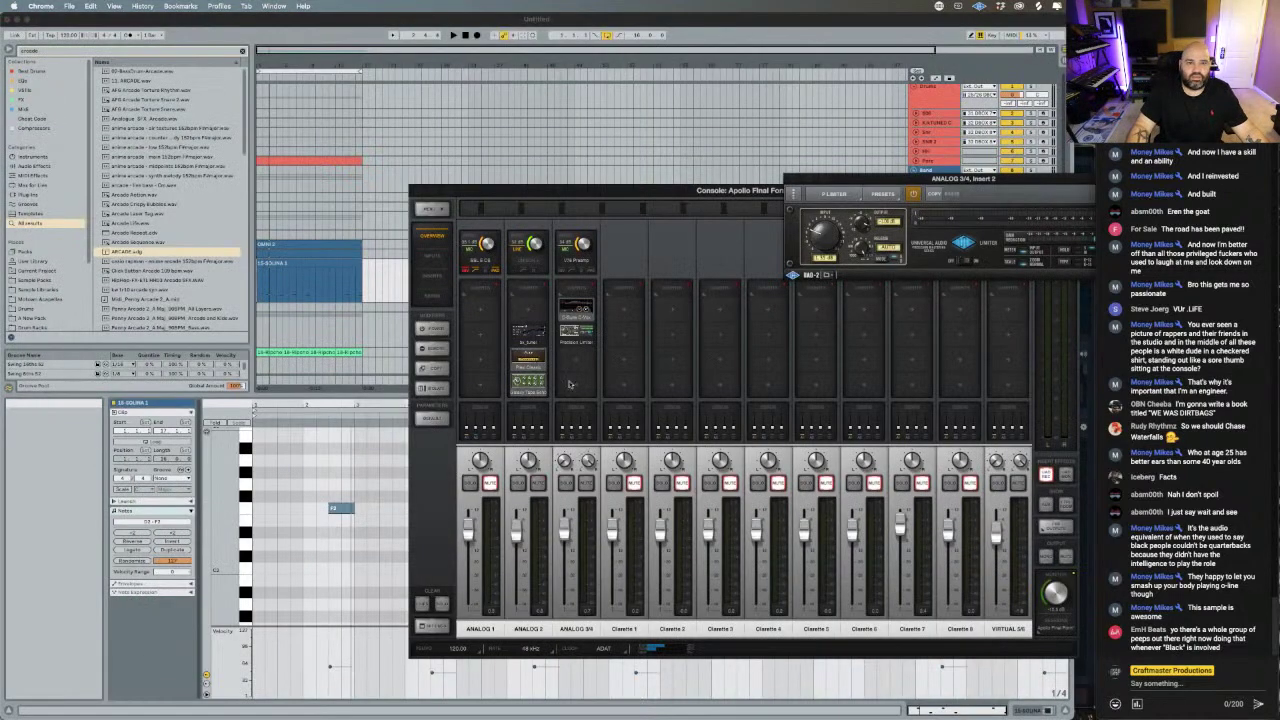
- Switch back to Ableton Live, open the Ripchord track's clip and plugin, play its chords, and close the plugin window
{"action": "left_click", "coordinate": [378, 322]}
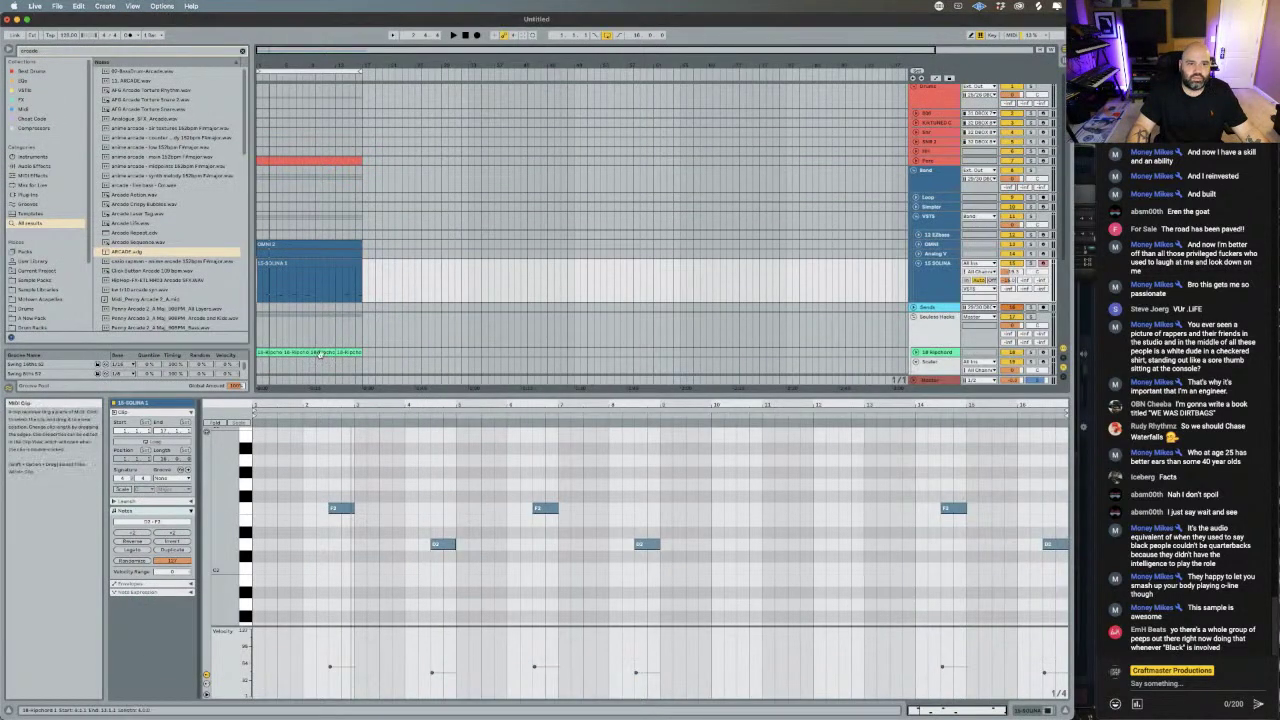
{"action": "left_click", "coordinate": [318, 352]}
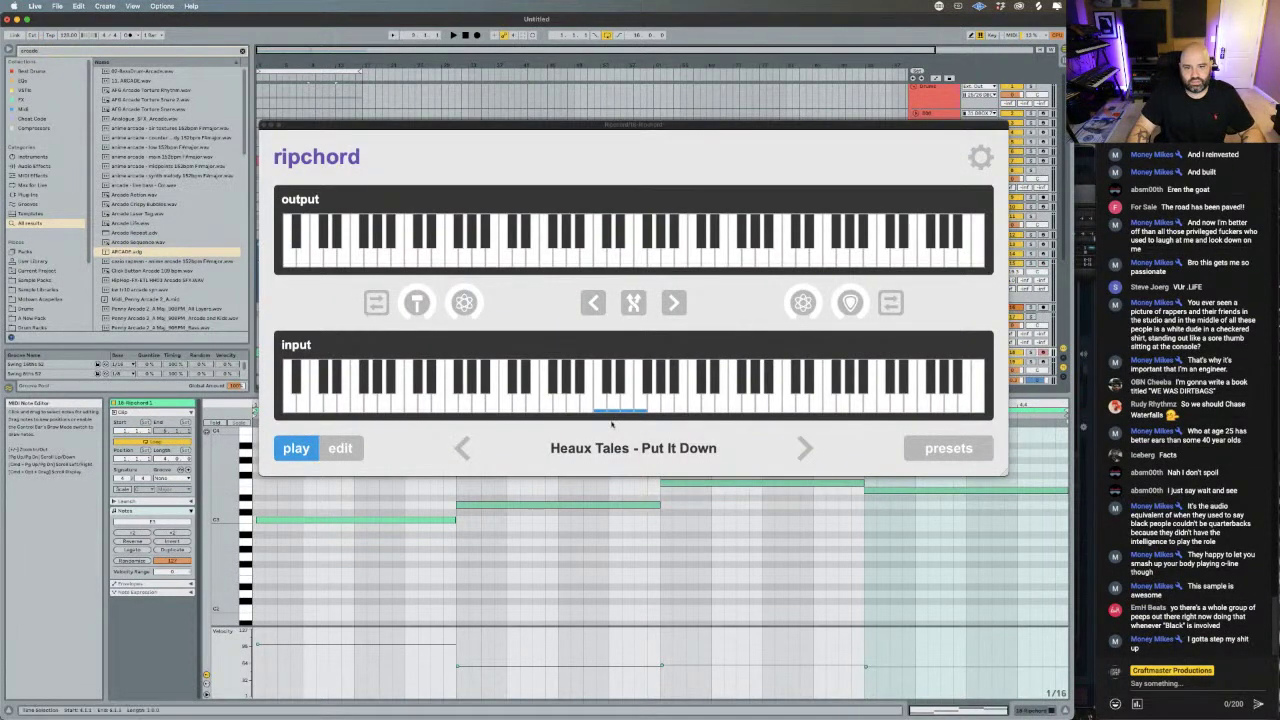
{"action": "key", "text": "space"}
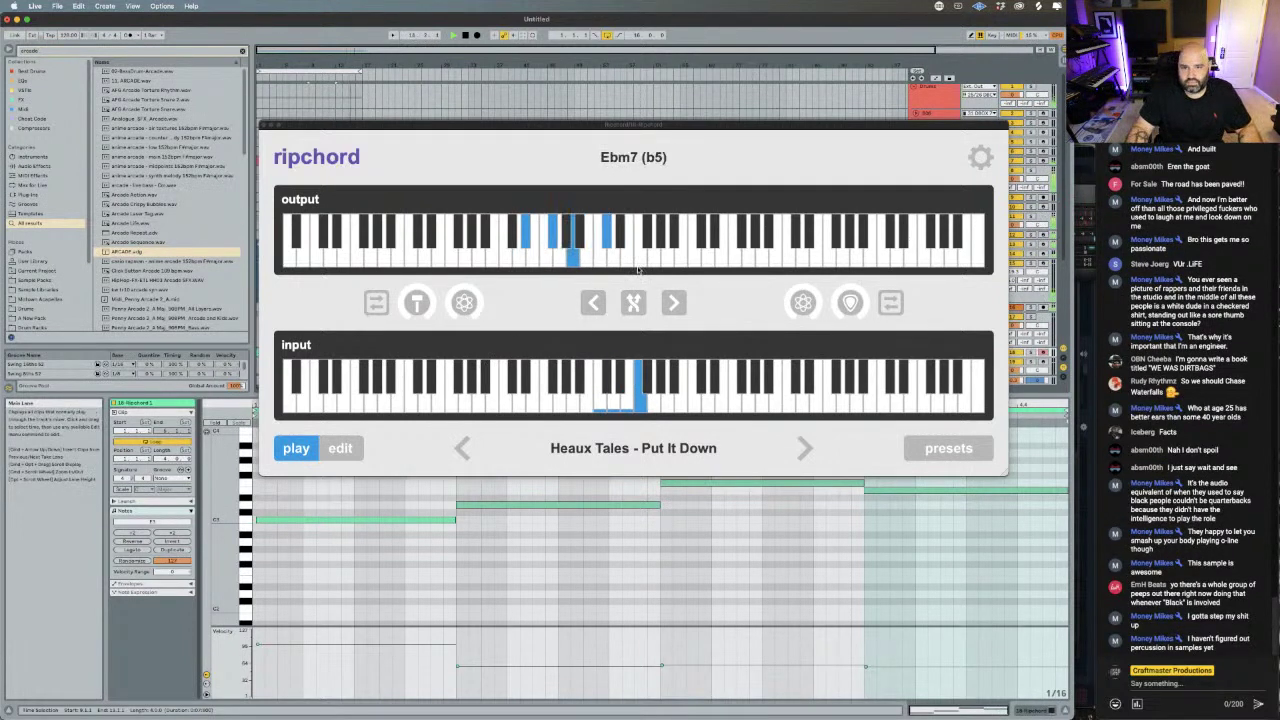
{"action": "key", "text": "space"}
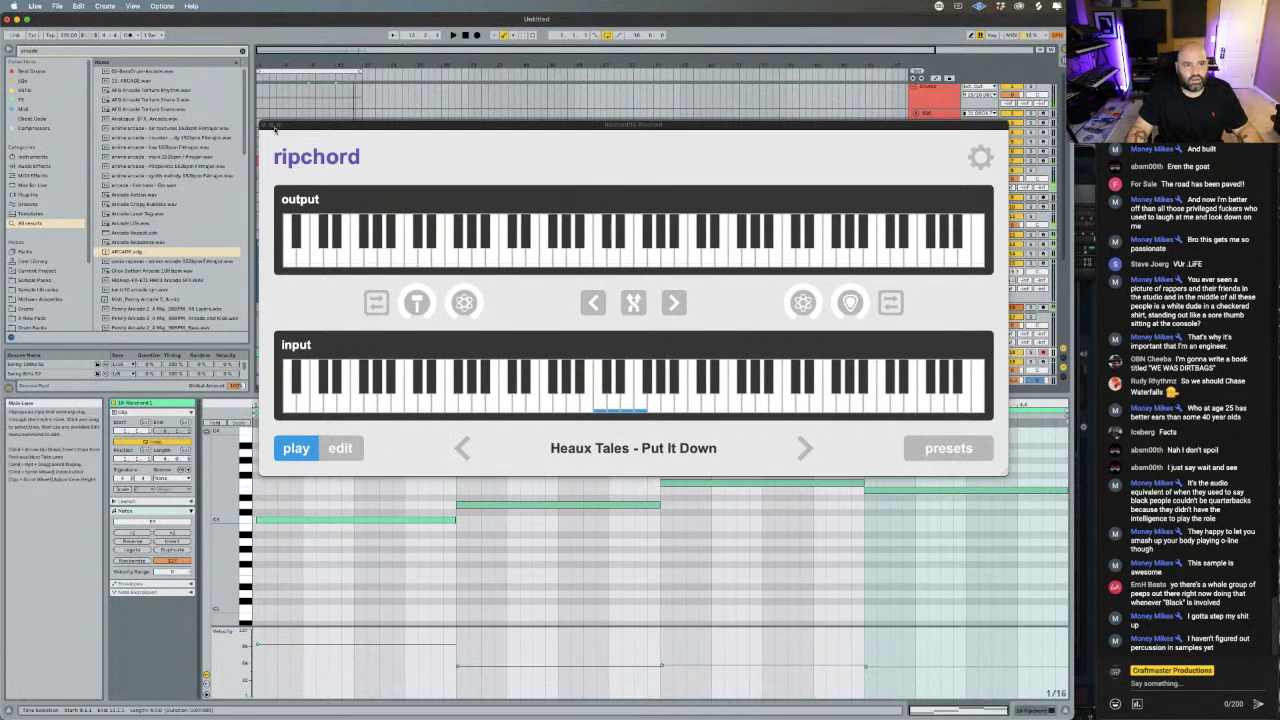
{"action": "left_click", "coordinate": [263, 126]}
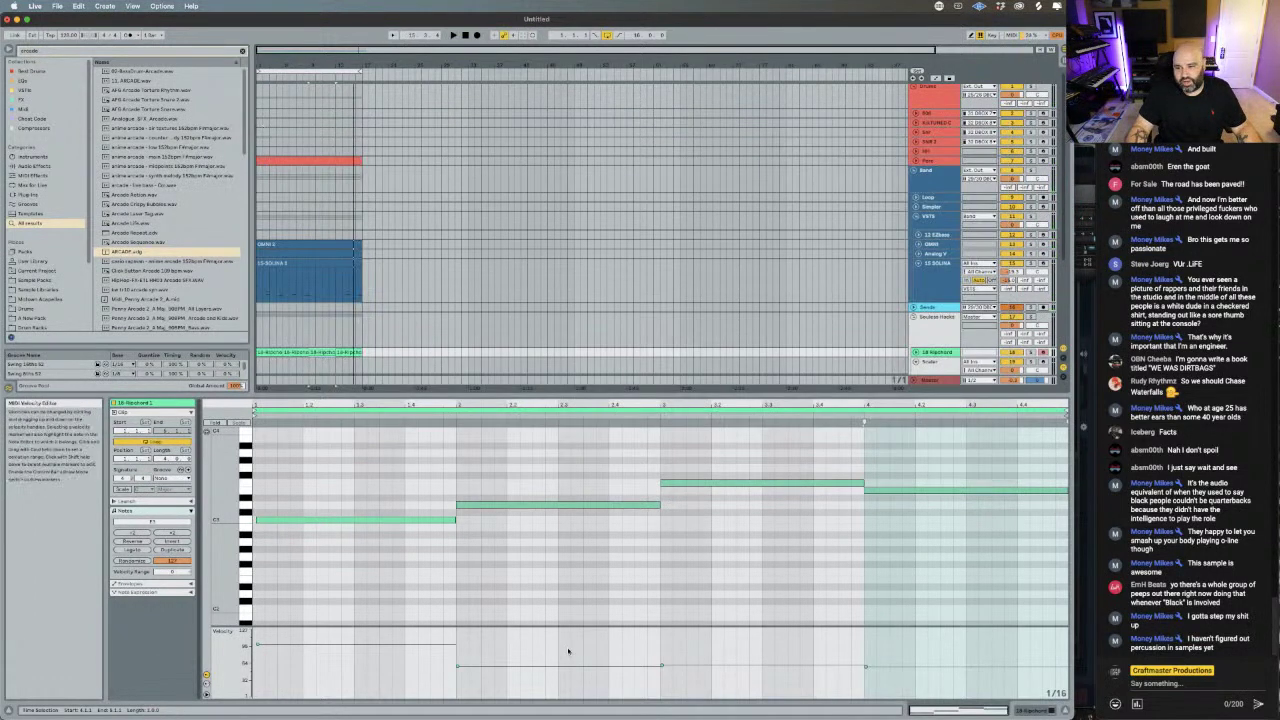
- Return to the CMPKits window in Google Chrome and search the web for "oxnlyone" in a new tab
{"action": "mouse_move", "coordinate": [430, 702]}
{"action": "left_click", "coordinate": [194, 703]}
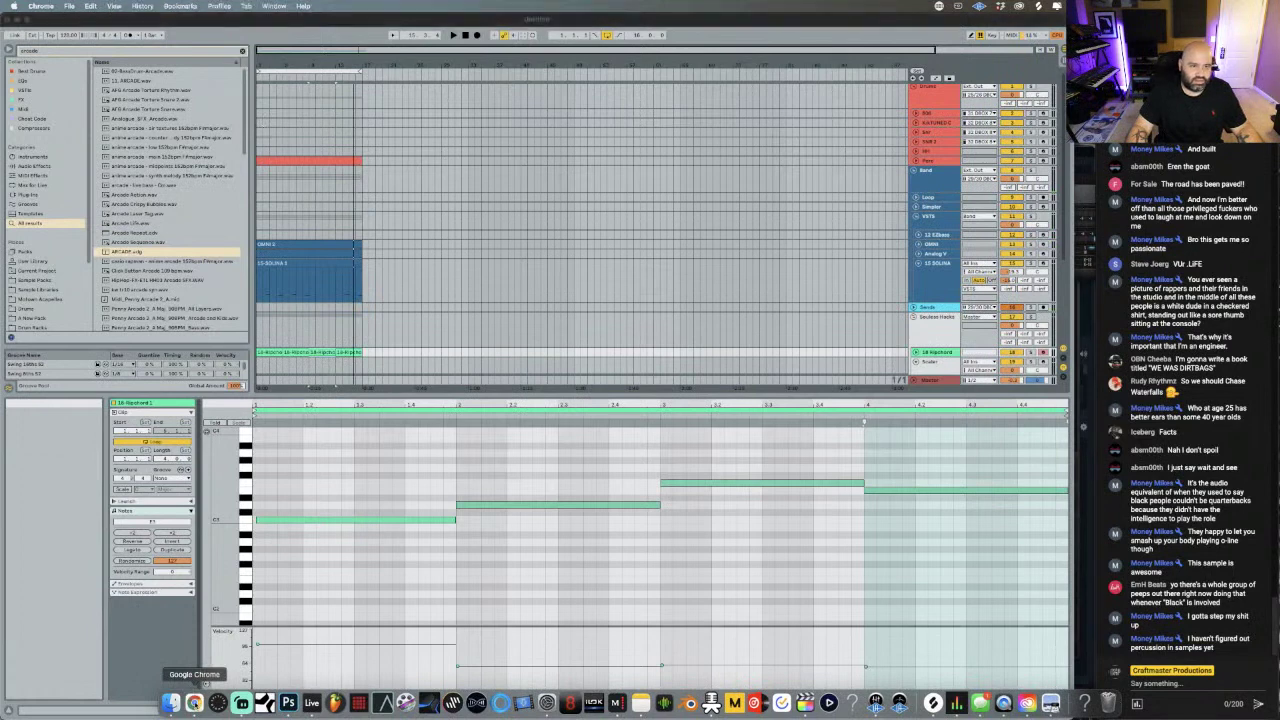
{"action": "right_click", "coordinate": [194, 703]}
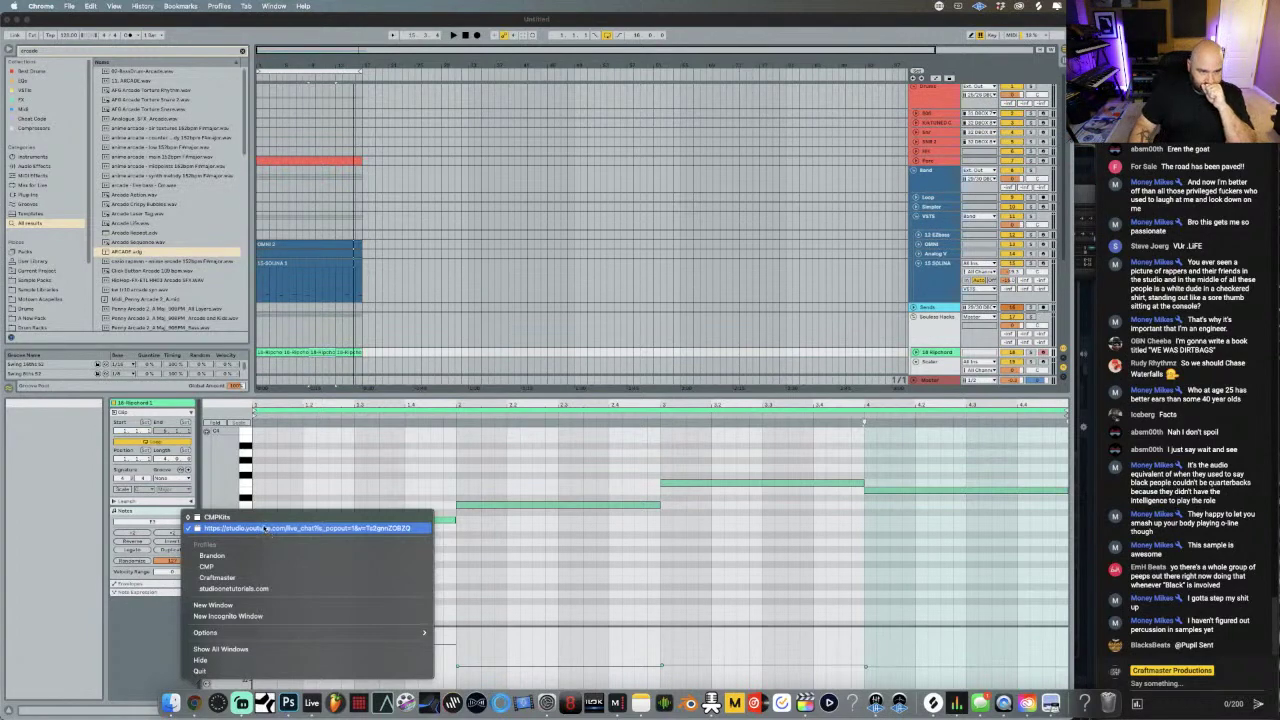
{"action": "left_click", "coordinate": [262, 517]}
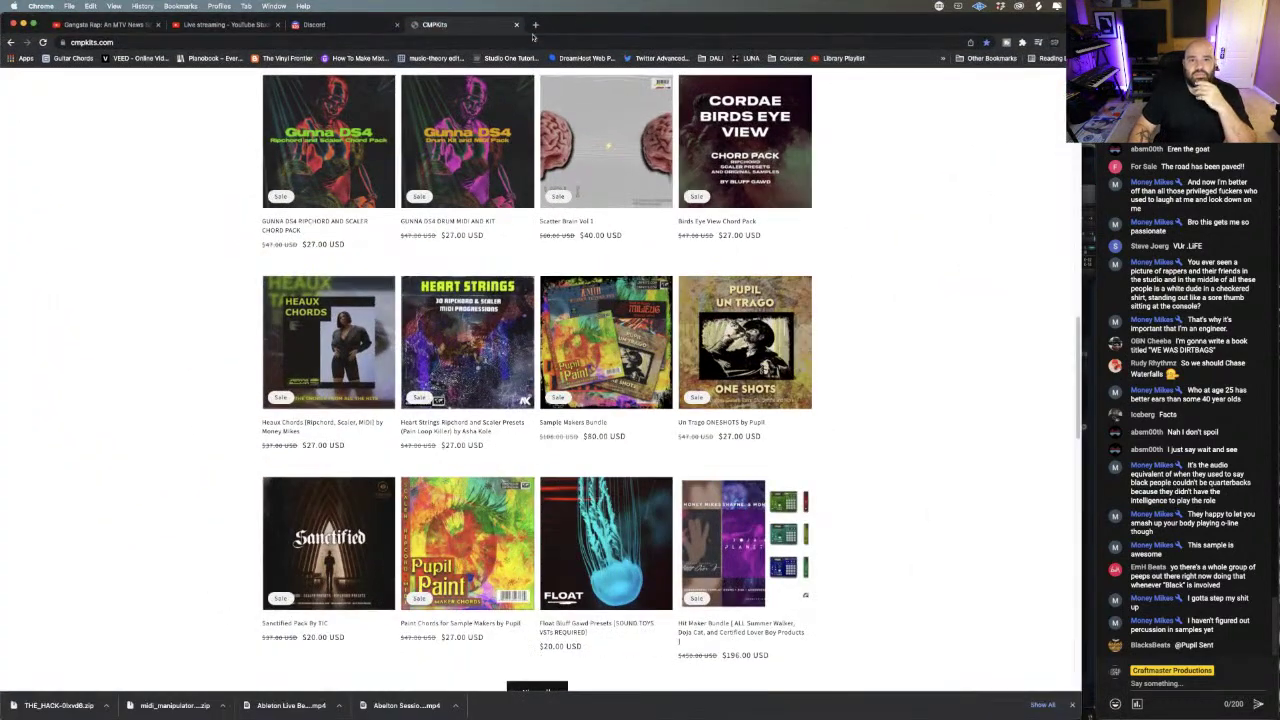
{"action": "left_click", "coordinate": [539, 25]}
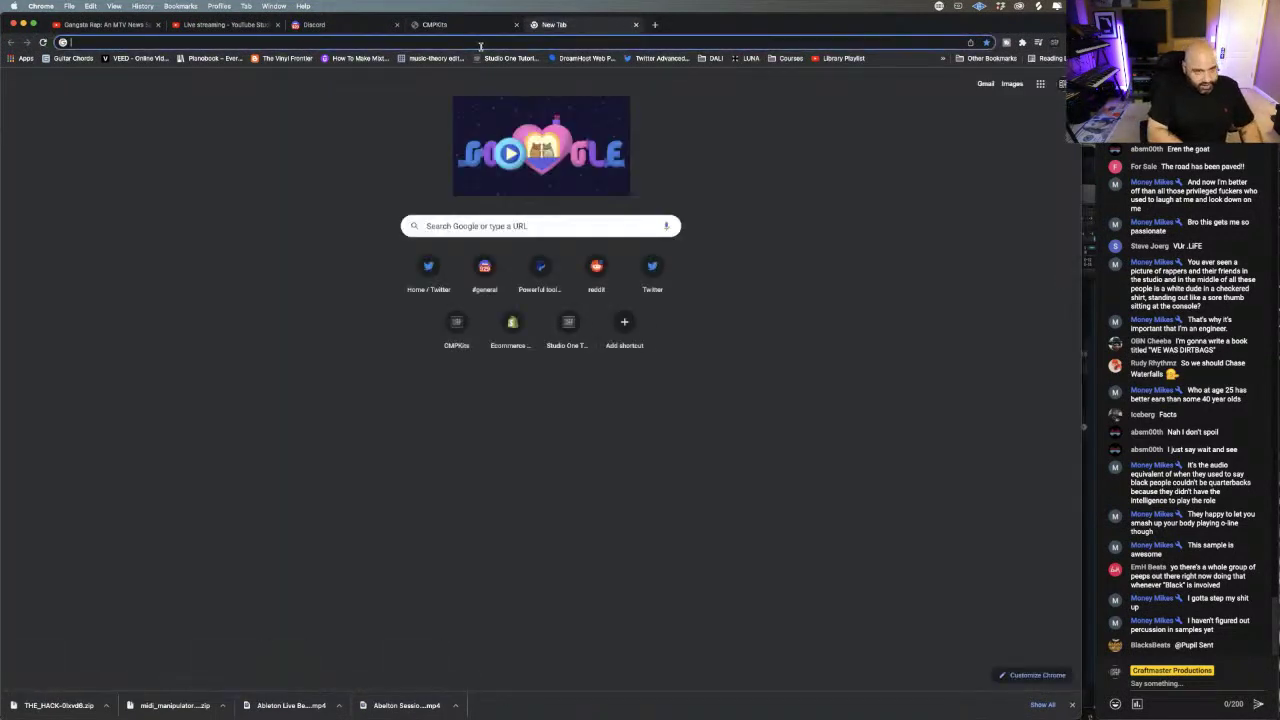
{"action": "type", "text": "oxn"}
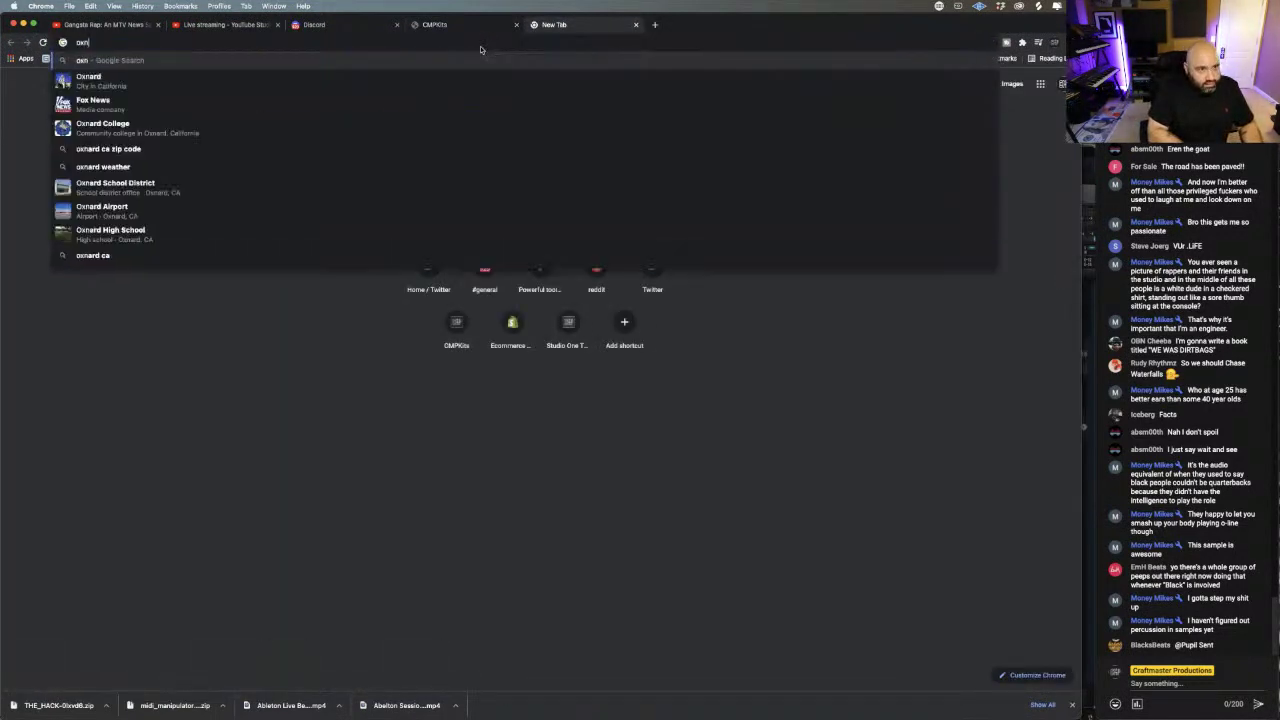
{"action": "type", "text": "lyo"}
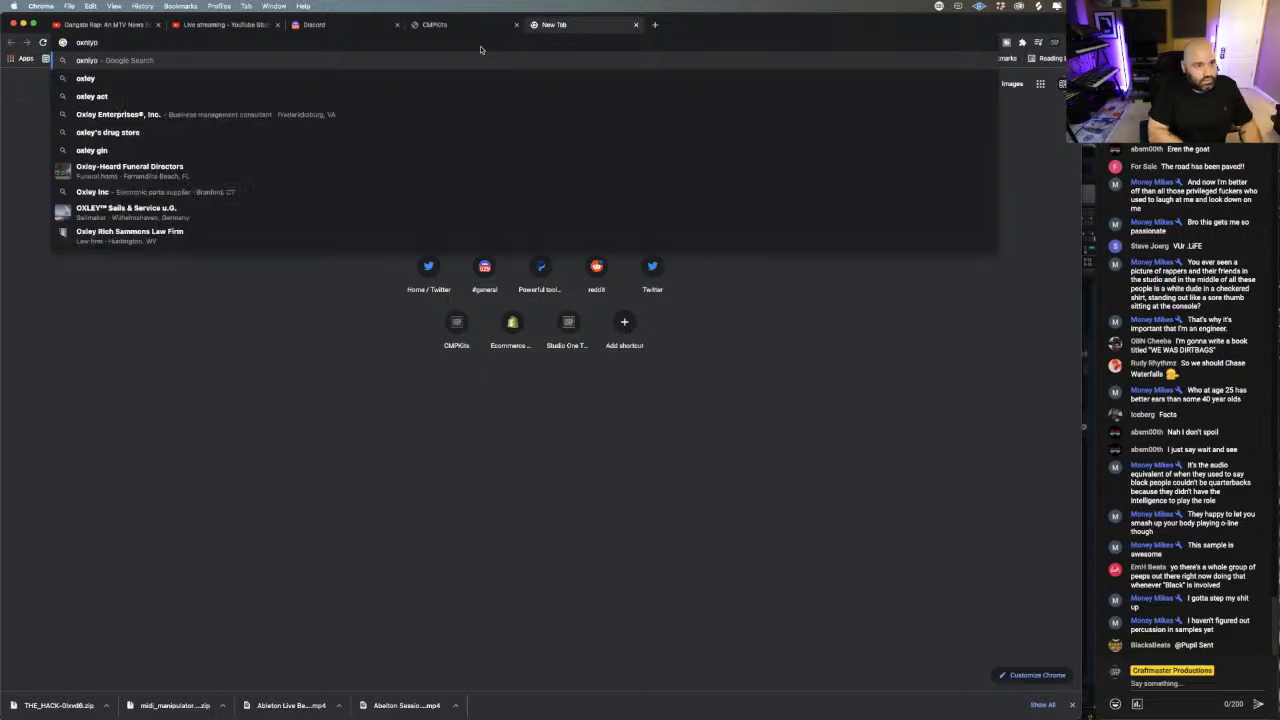
{"action": "type", "text": "ne"}
{"action": "key", "text": "Return"}
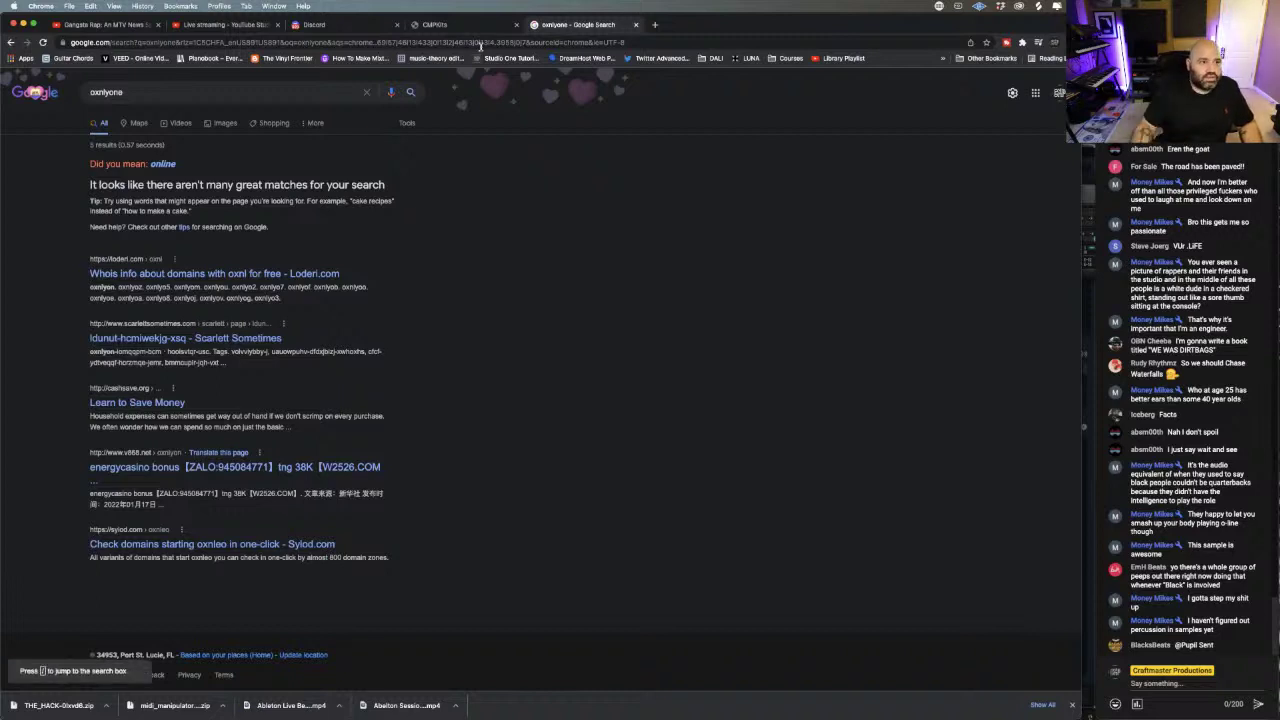
- Refine the web search to "oxnlyone 808 mafia" and open the ONLY SOUND / ONLYXNE 808 MAFIA store
{"action": "left_click", "coordinate": [137, 95]}
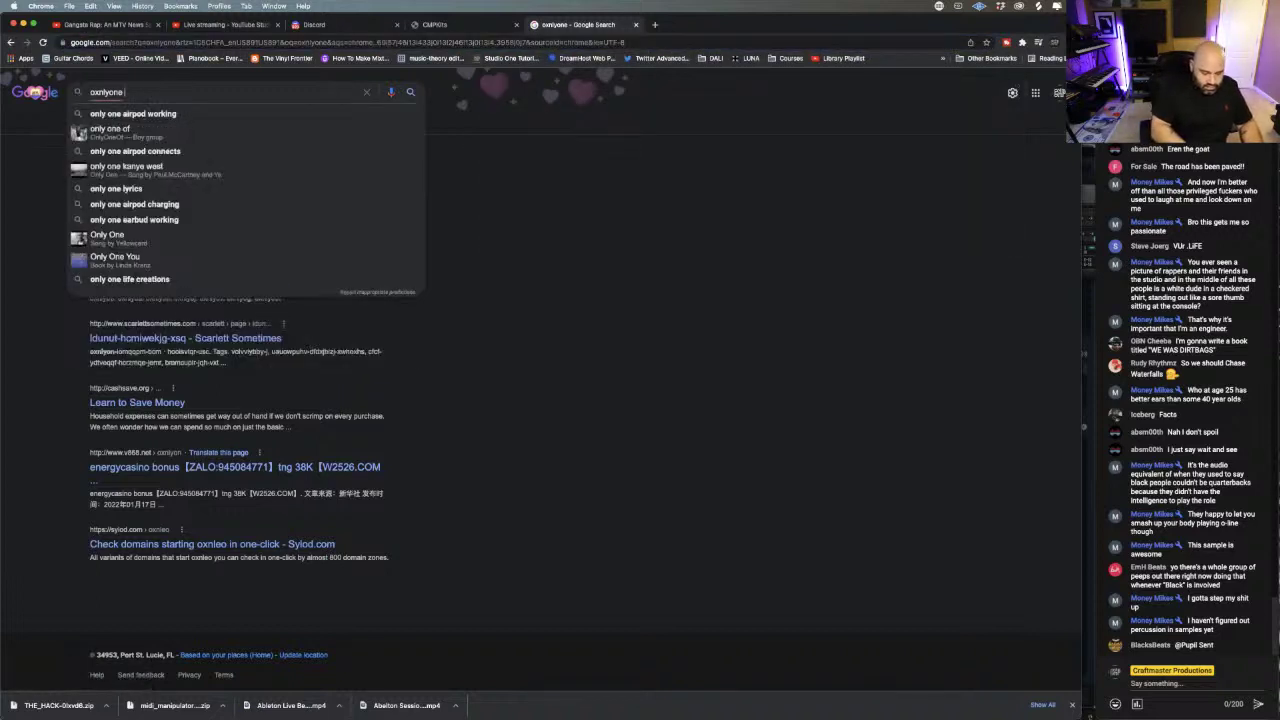
{"action": "type", "text": "808 mafia"}
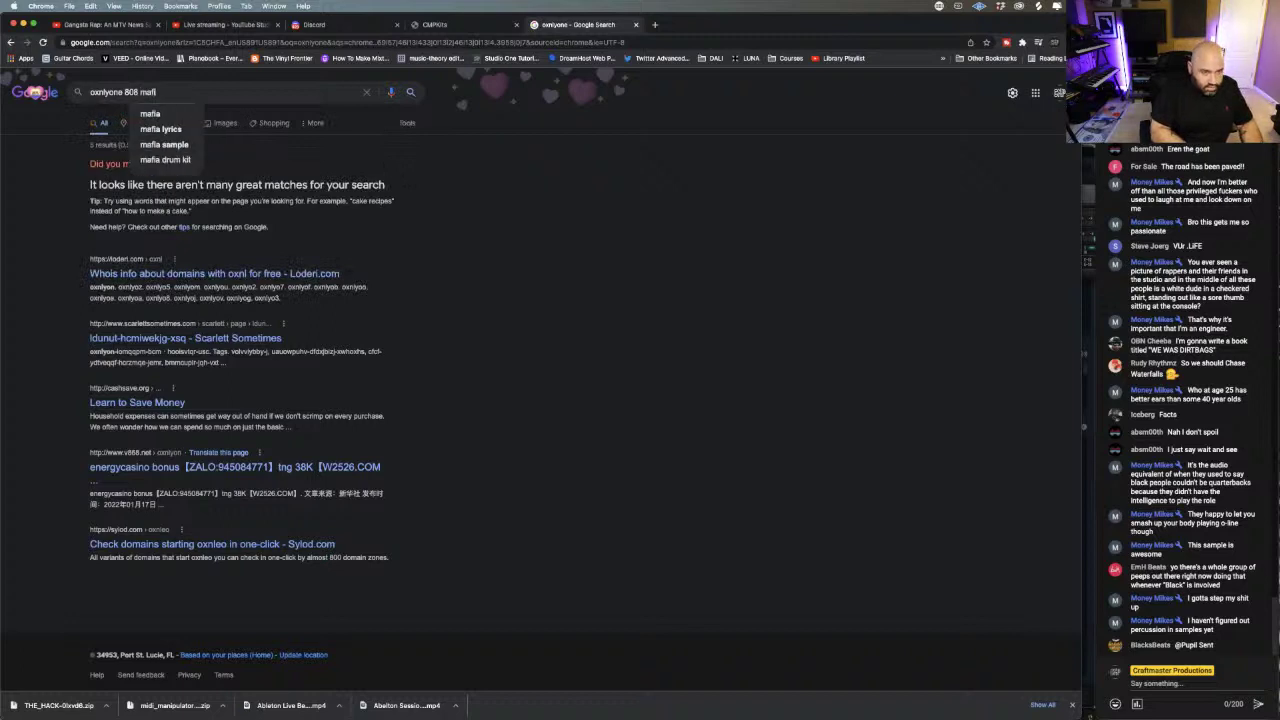
{"action": "key", "text": "Return"}
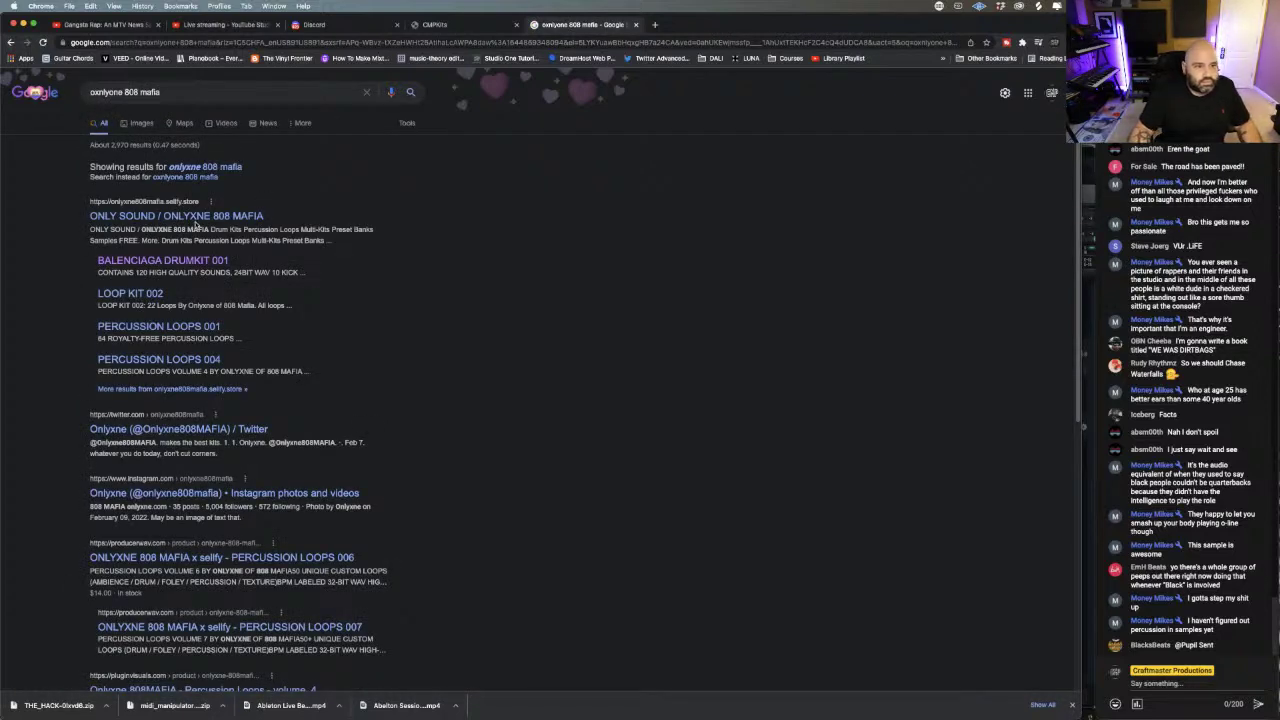
{"action": "left_click", "coordinate": [197, 219]}
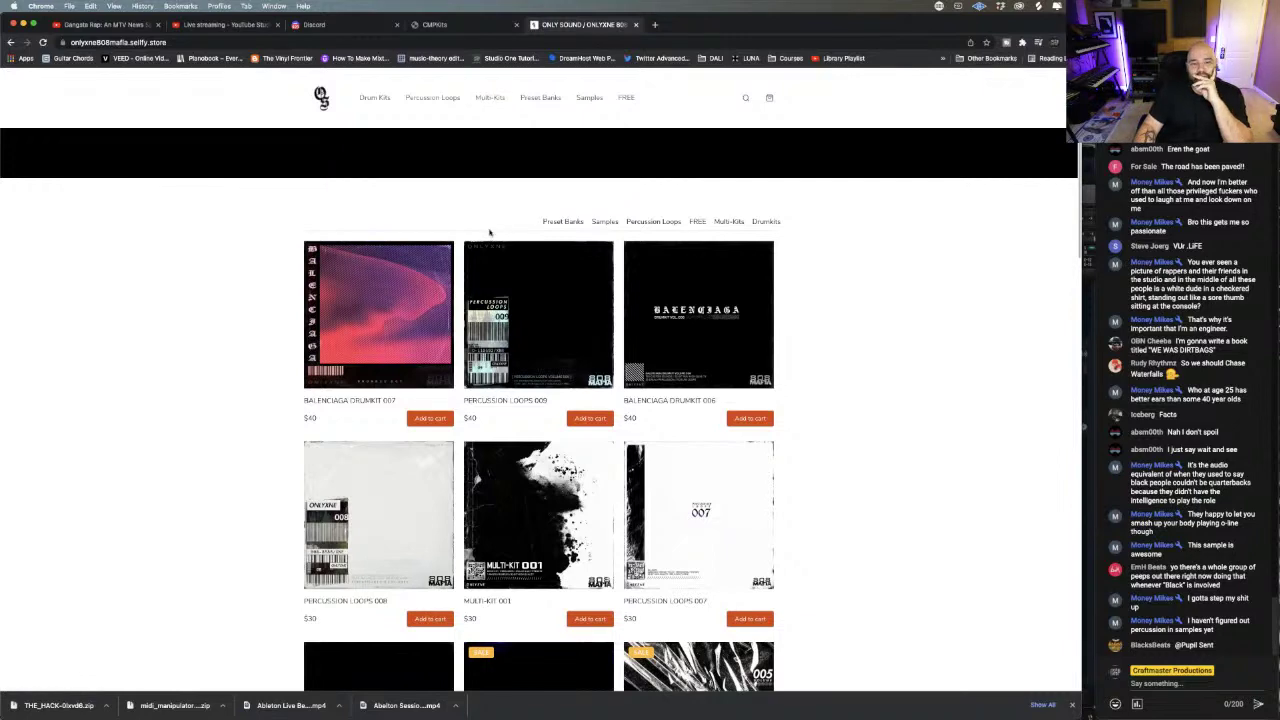
- Browse the store's Percussion Loops collection from volume 009 to 001, and minimize the browser window
{"action": "left_click", "coordinate": [447, 101]}
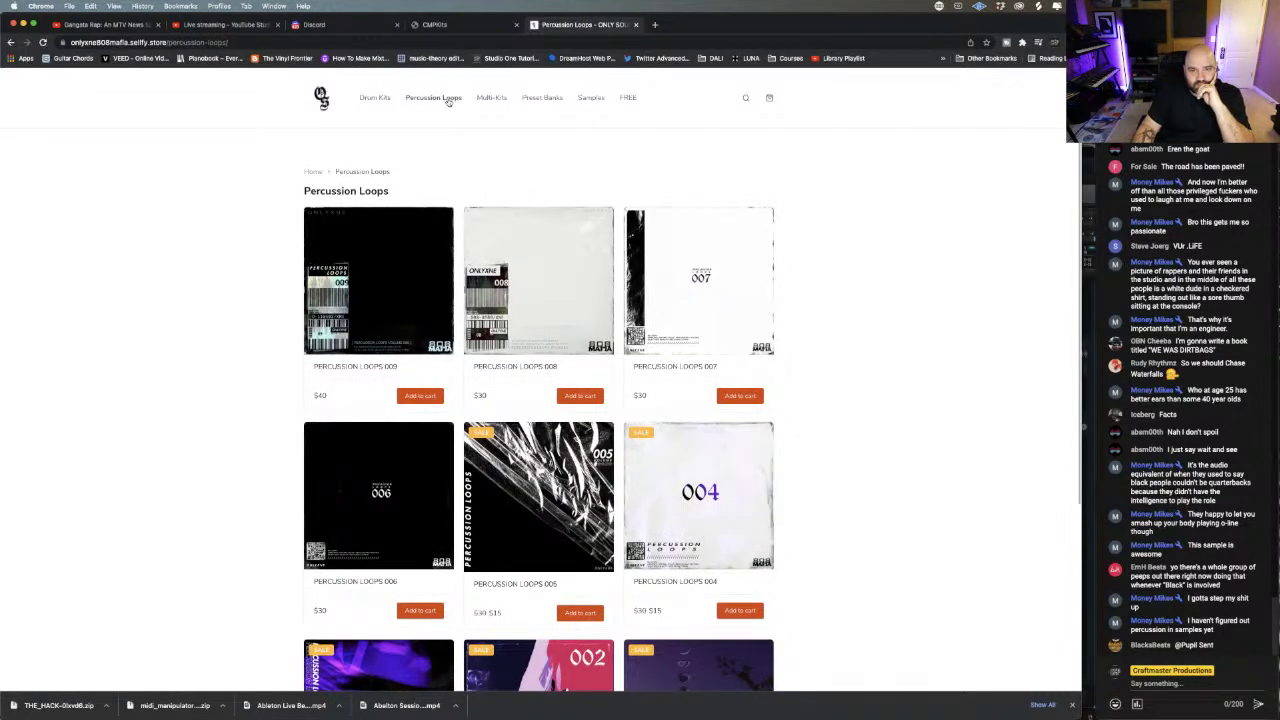
{"action": "scroll", "coordinate": [866, 610], "scroll_direction": "down", "scroll_amount": 5}
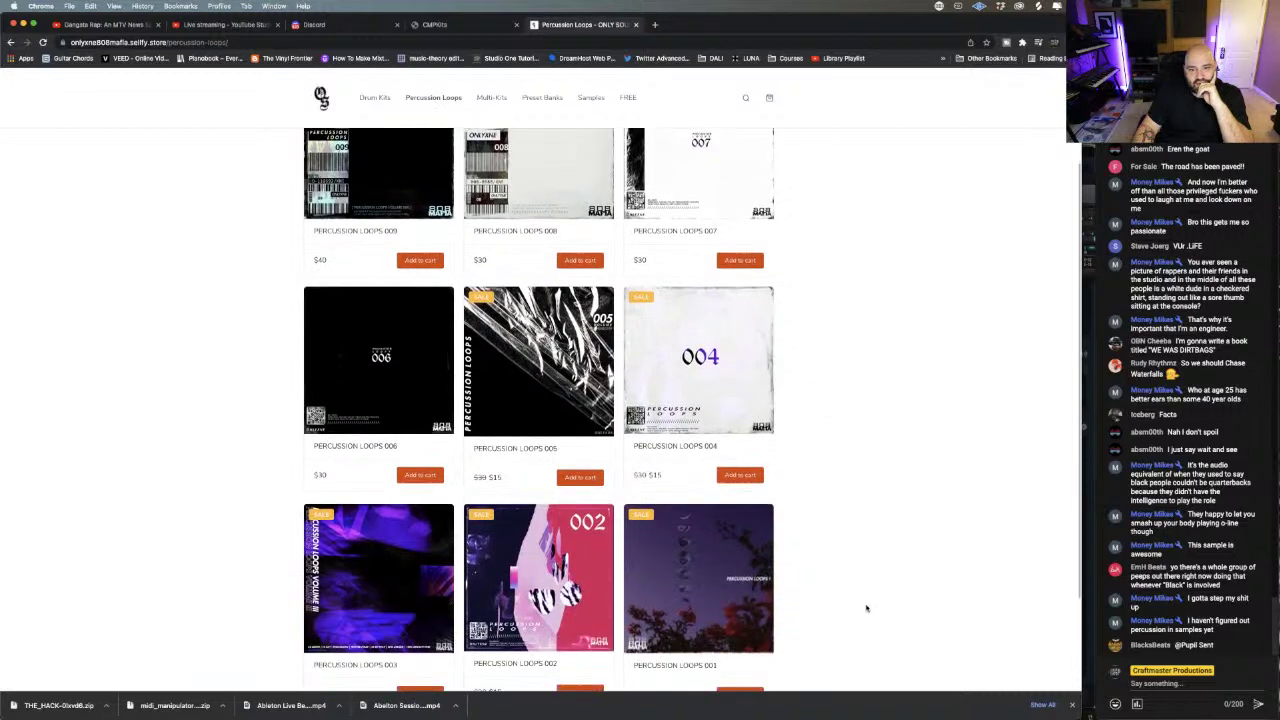
{"action": "scroll", "coordinate": [524, 262], "scroll_direction": "up", "scroll_amount": 5}
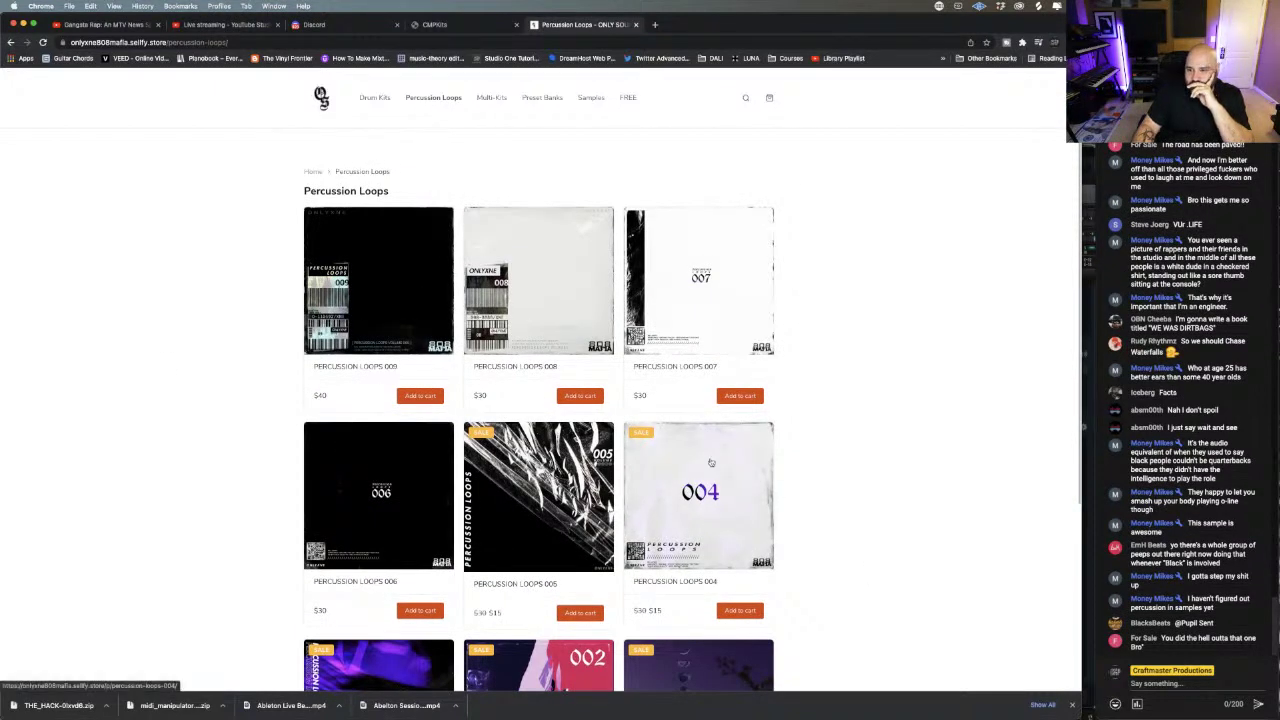
{"action": "scroll", "coordinate": [862, 535], "scroll_direction": "down", "scroll_amount": 5}
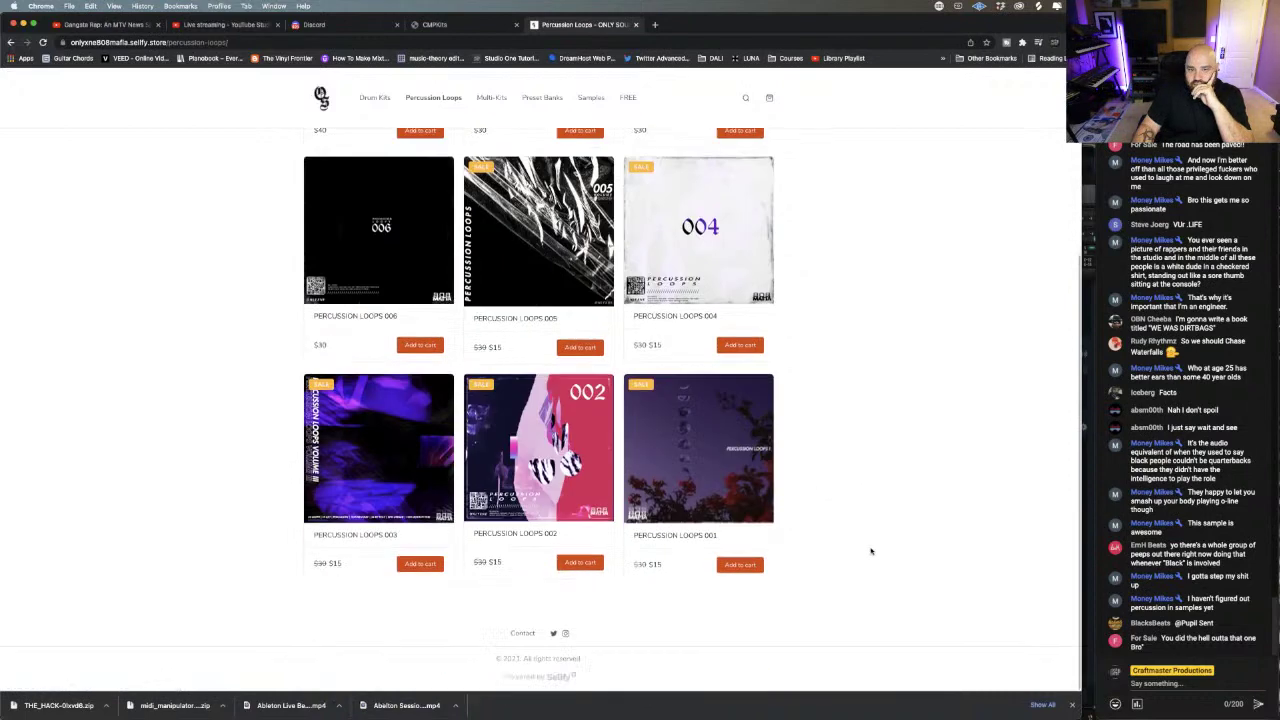
{"action": "scroll", "coordinate": [410, 360], "scroll_direction": "up", "scroll_amount": 3}
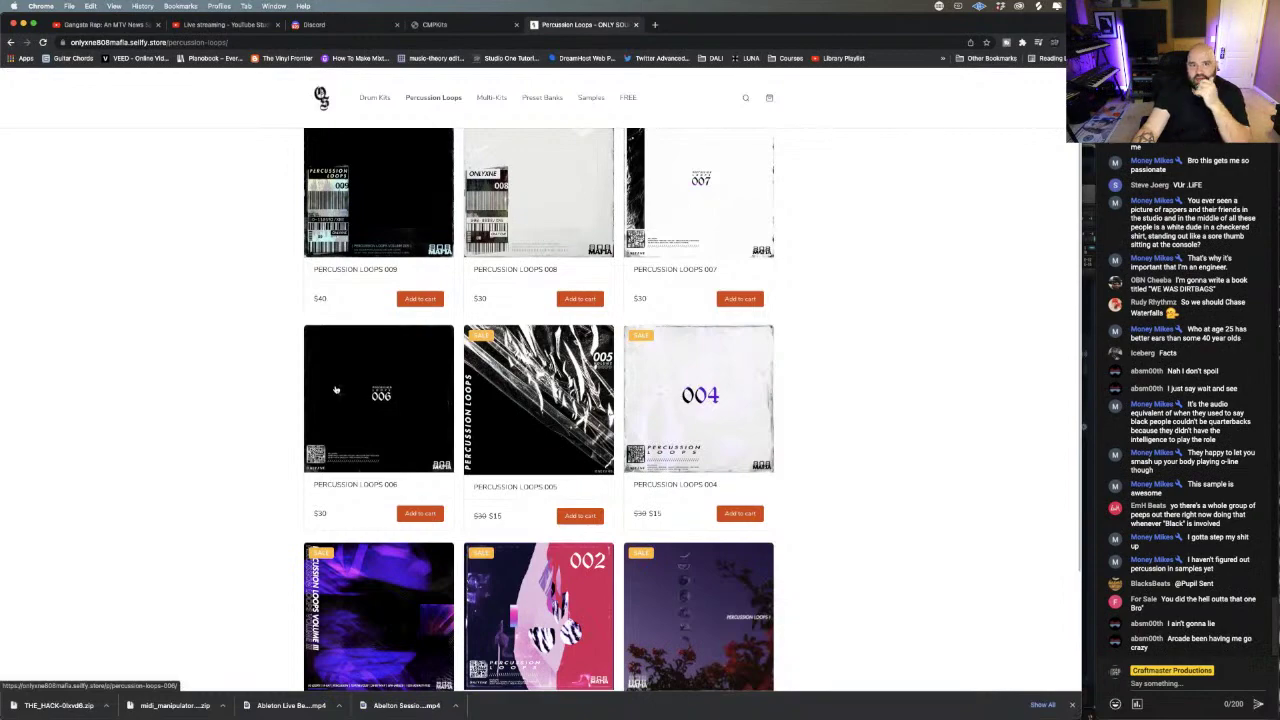
{"action": "left_click", "coordinate": [24, 24]}
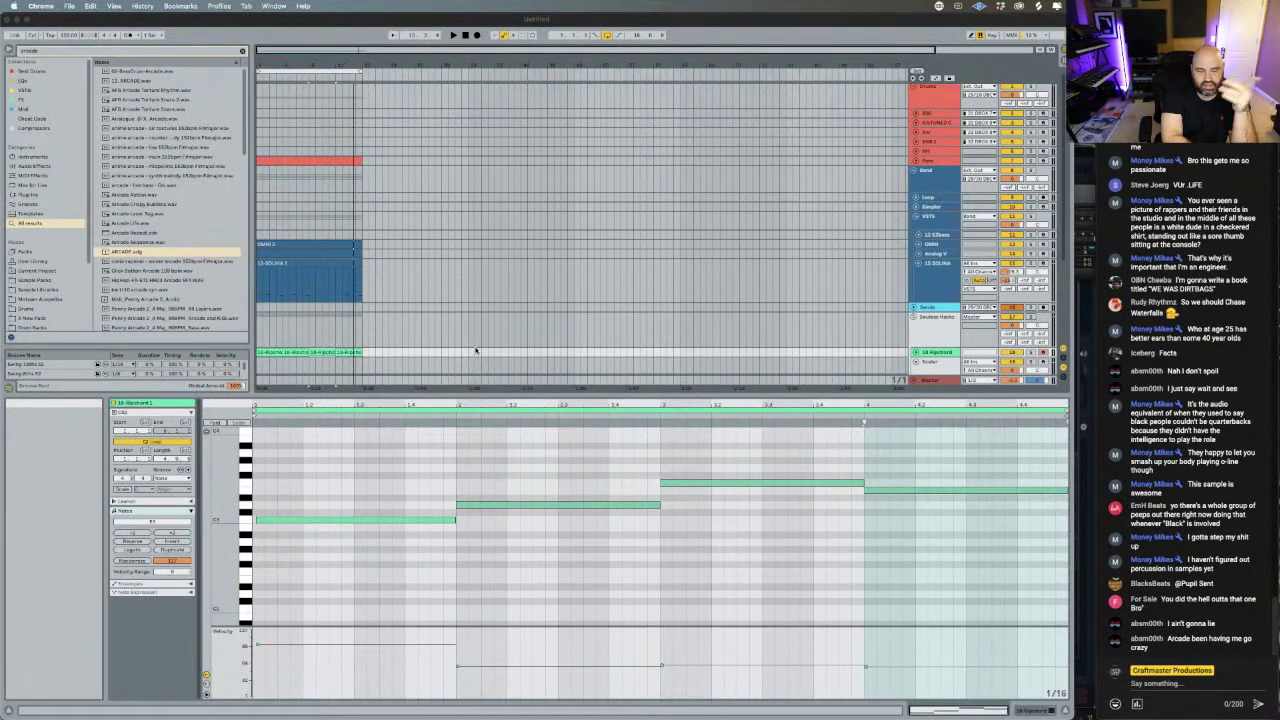
- Open the OMNI track's MIDI clip in Ableton Live, enlarge the note editor, and show the track's Omnisphere instrument
{"action": "left_click", "coordinate": [291, 245]}
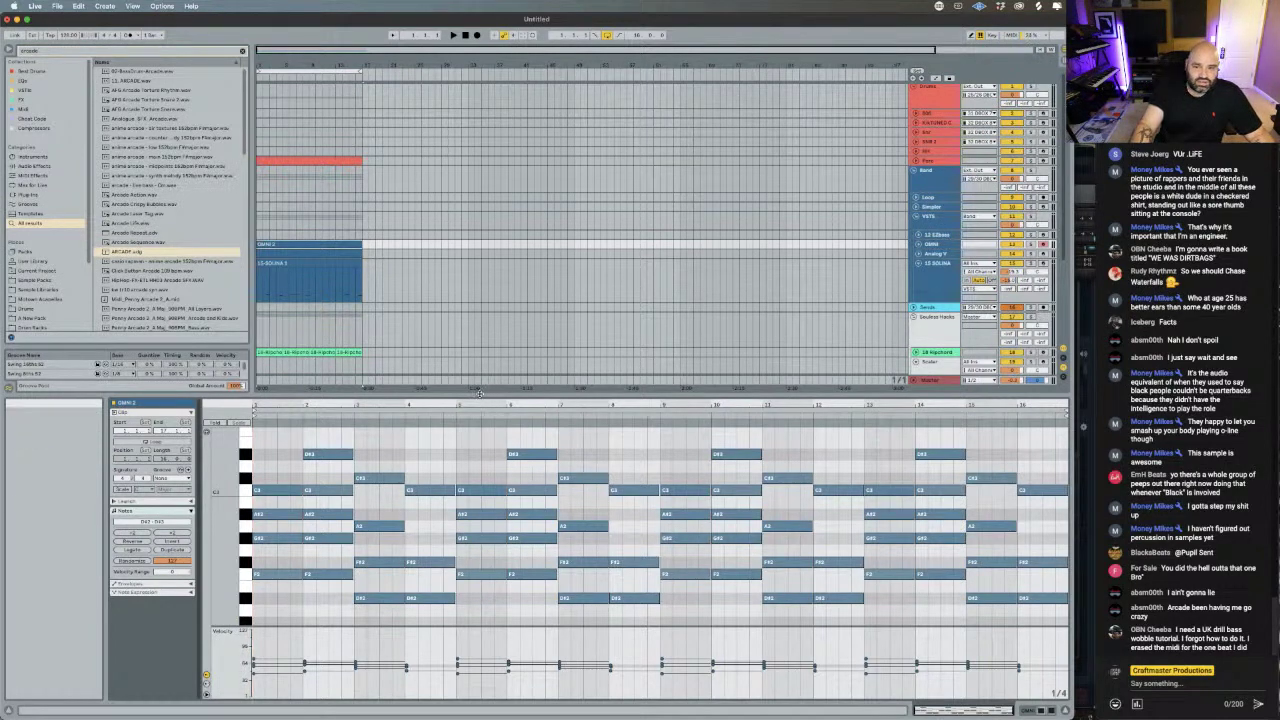
{"action": "left_click_drag", "start_coordinate": [480, 399], "coordinate": [490, 355]}
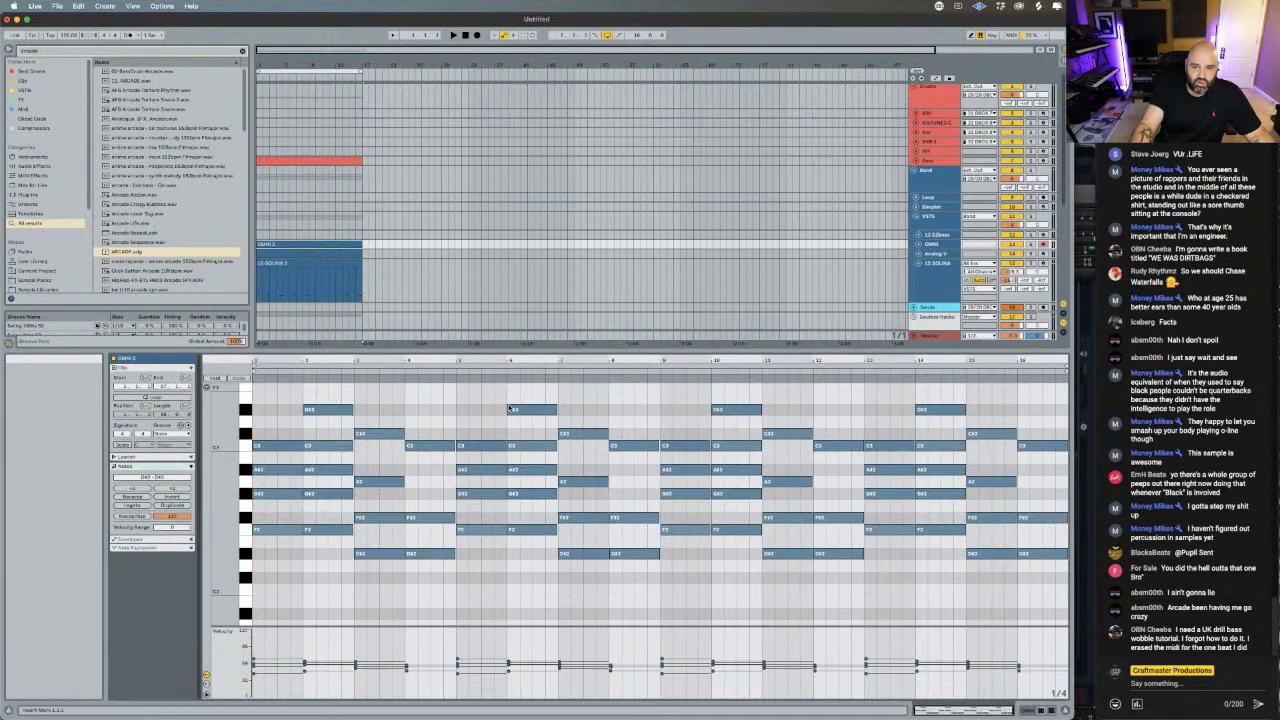
{"action": "left_click", "coordinate": [1063, 710]}
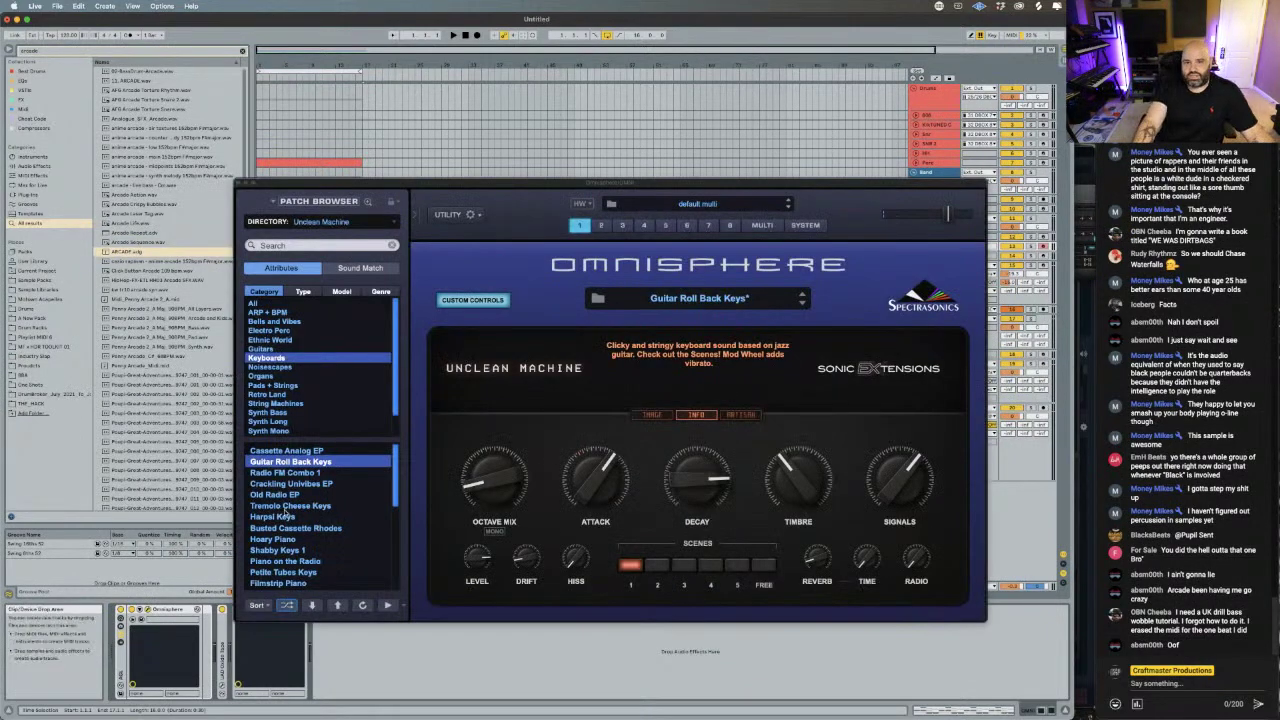
- Close the Omnisphere window, open the SOLINA track's MIDI clip, and play the arrangement with the note editor reduced in height
{"action": "left_click", "coordinate": [237, 184]}
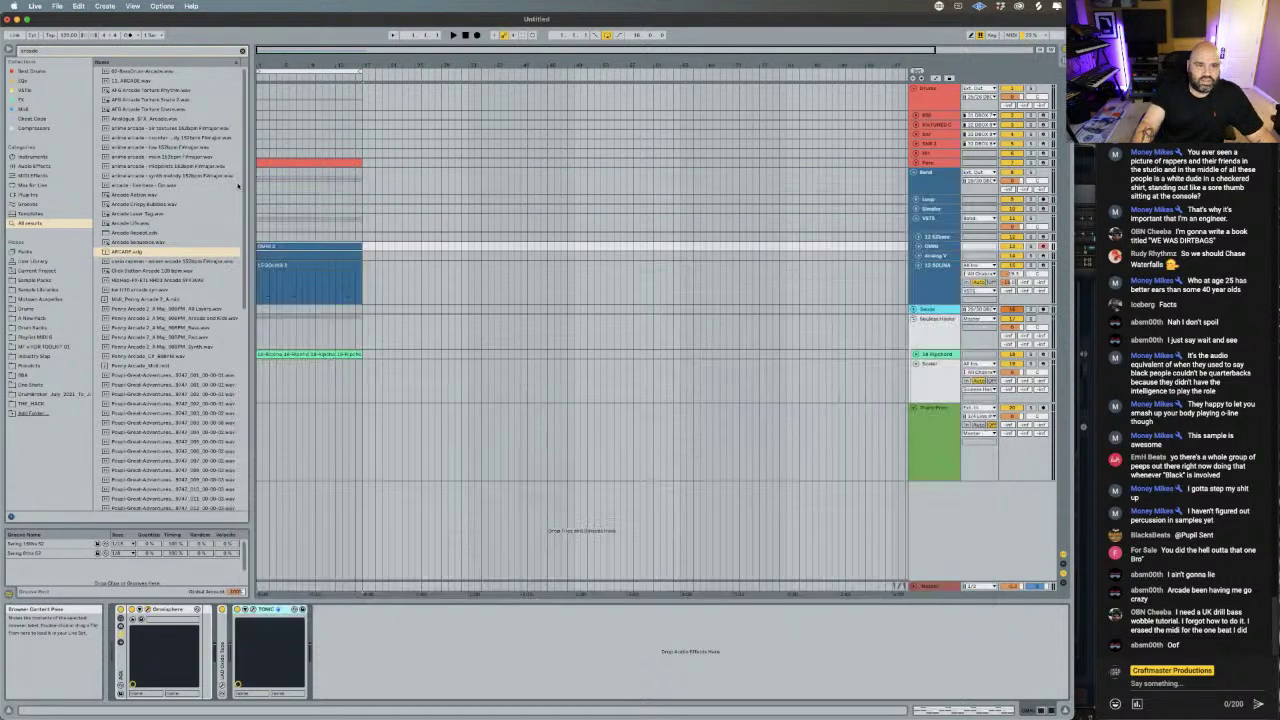
{"action": "left_click", "coordinate": [301, 254]}
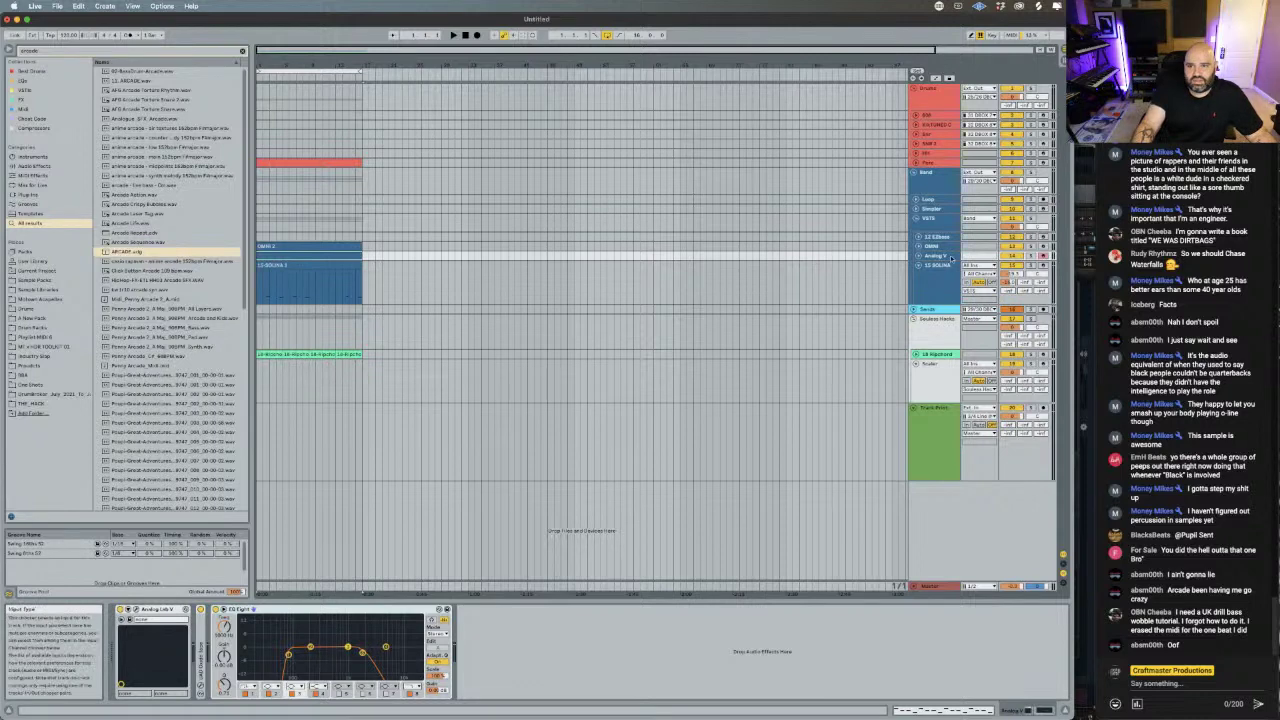
{"action": "left_click", "coordinate": [281, 266]}
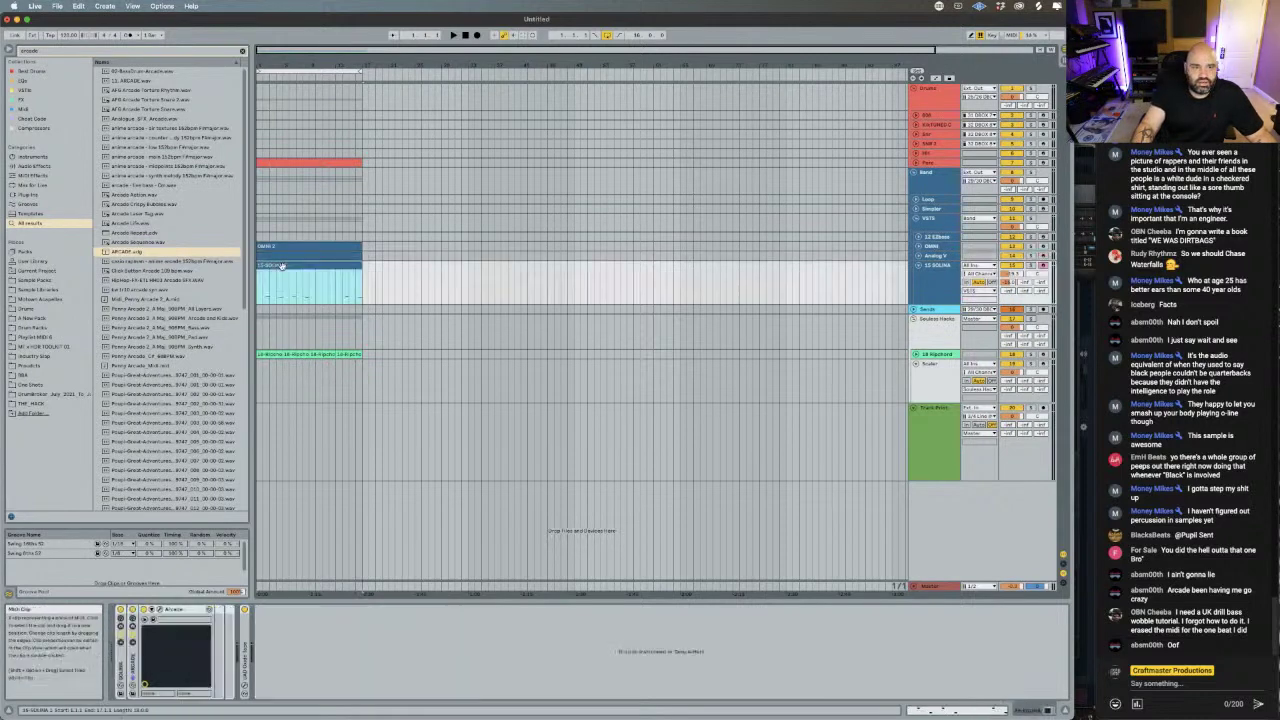
{"action": "left_click", "coordinate": [288, 287]}
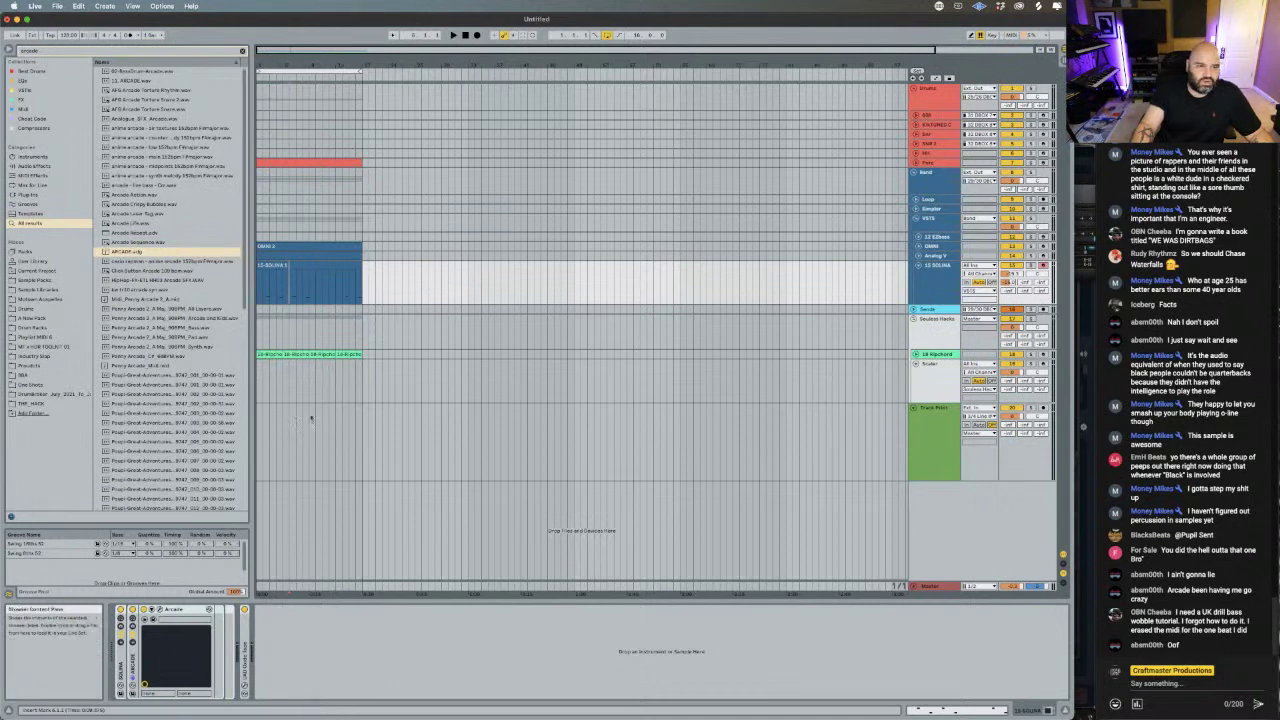
{"action": "double_click", "coordinate": [287, 265]}
{"action": "key", "text": "space"}
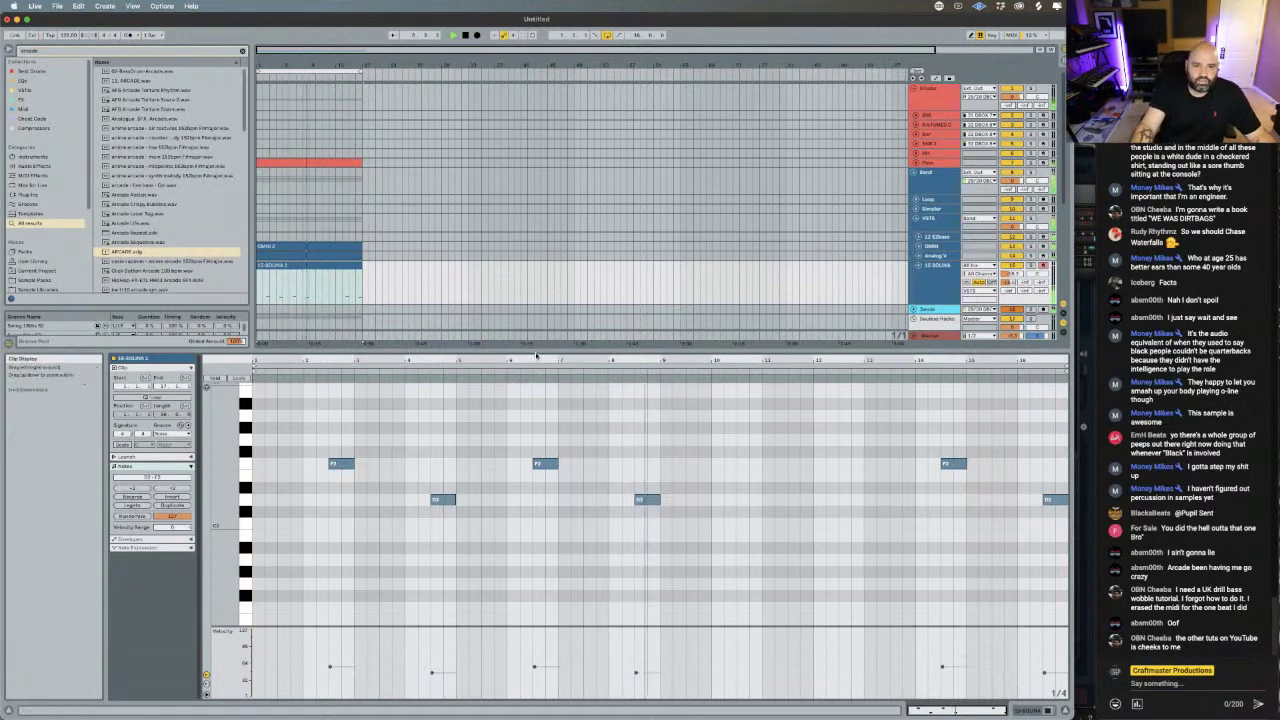
{"action": "left_click_drag", "start_coordinate": [522, 348], "coordinate": [520, 461]}
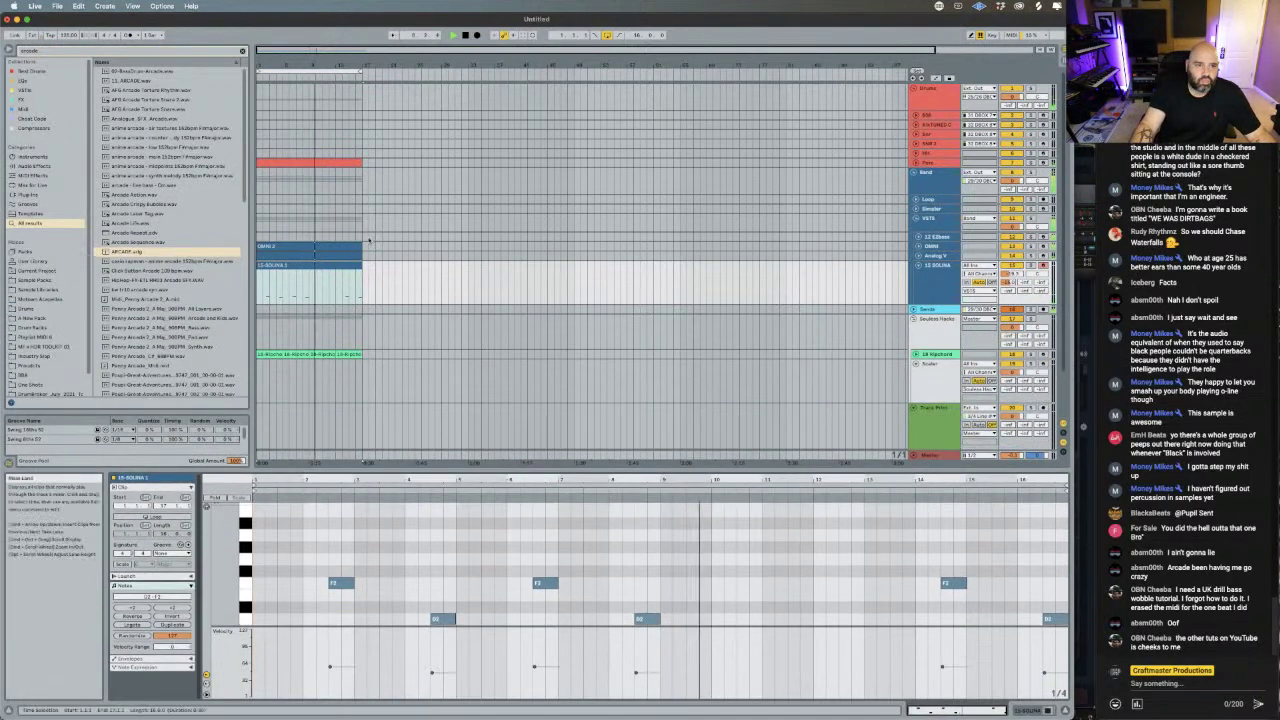
- Show the SOLINA track's Arcade instrument with the That Look kit, and close its window
{"action": "left_click", "coordinate": [950, 262]}
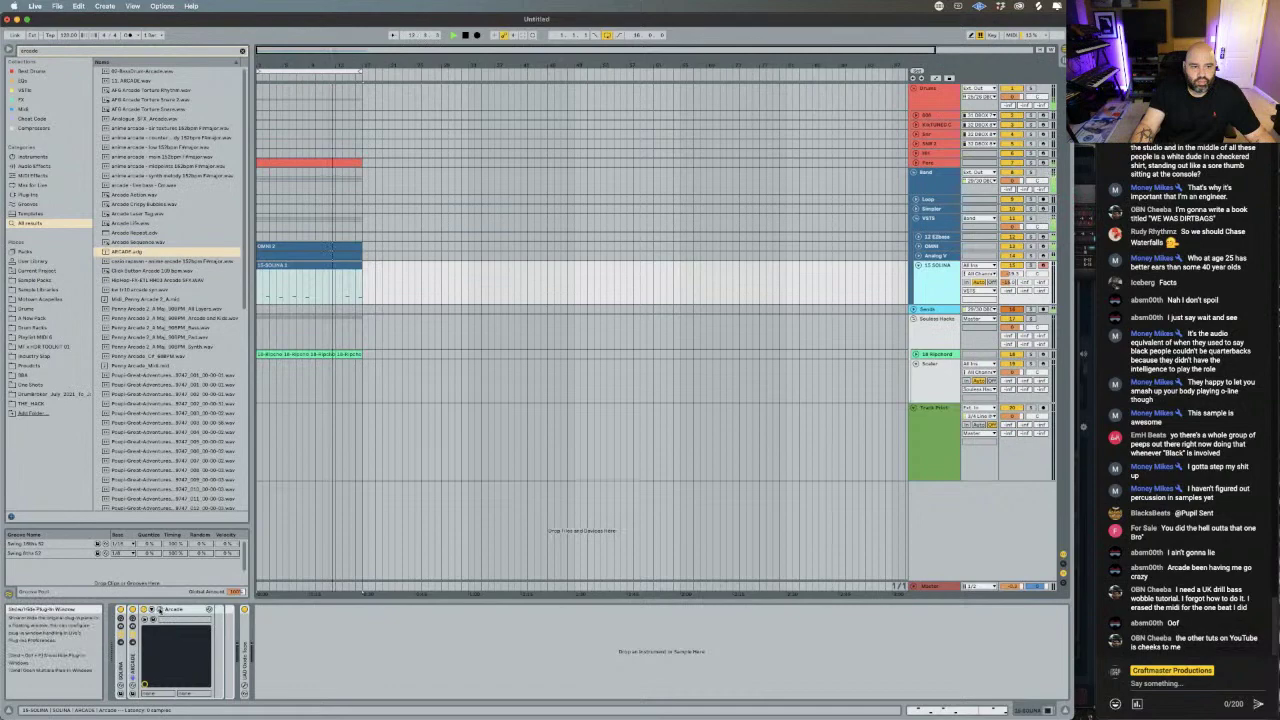
{"action": "left_click", "coordinate": [158, 610]}
{"action": "left_click", "coordinate": [158, 610]}
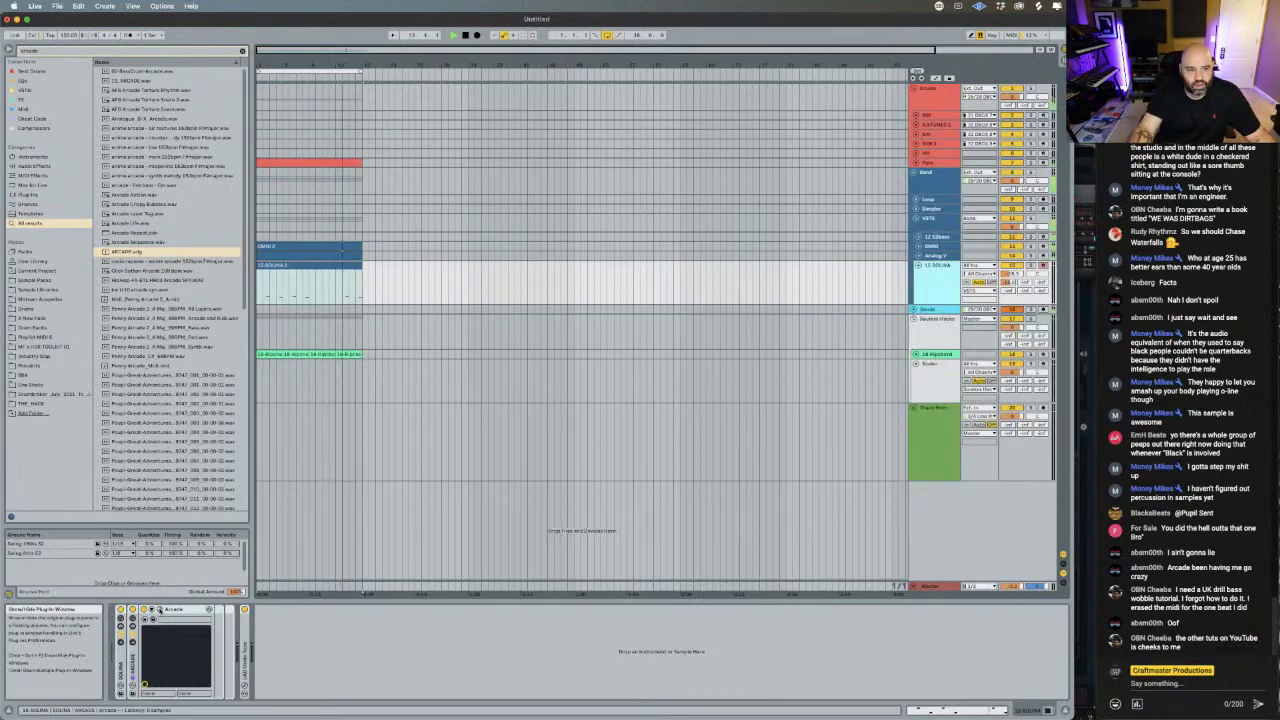
{"action": "left_click", "coordinate": [158, 610]}
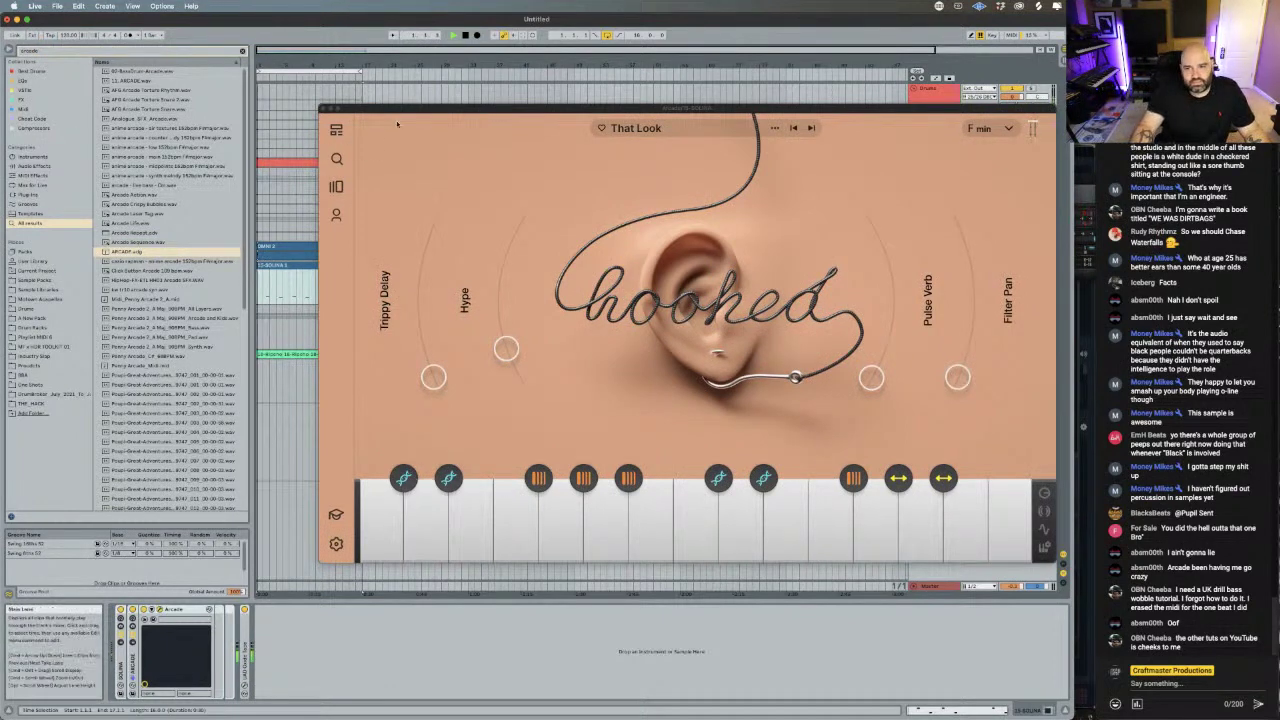
{"action": "left_click", "coordinate": [325, 108]}
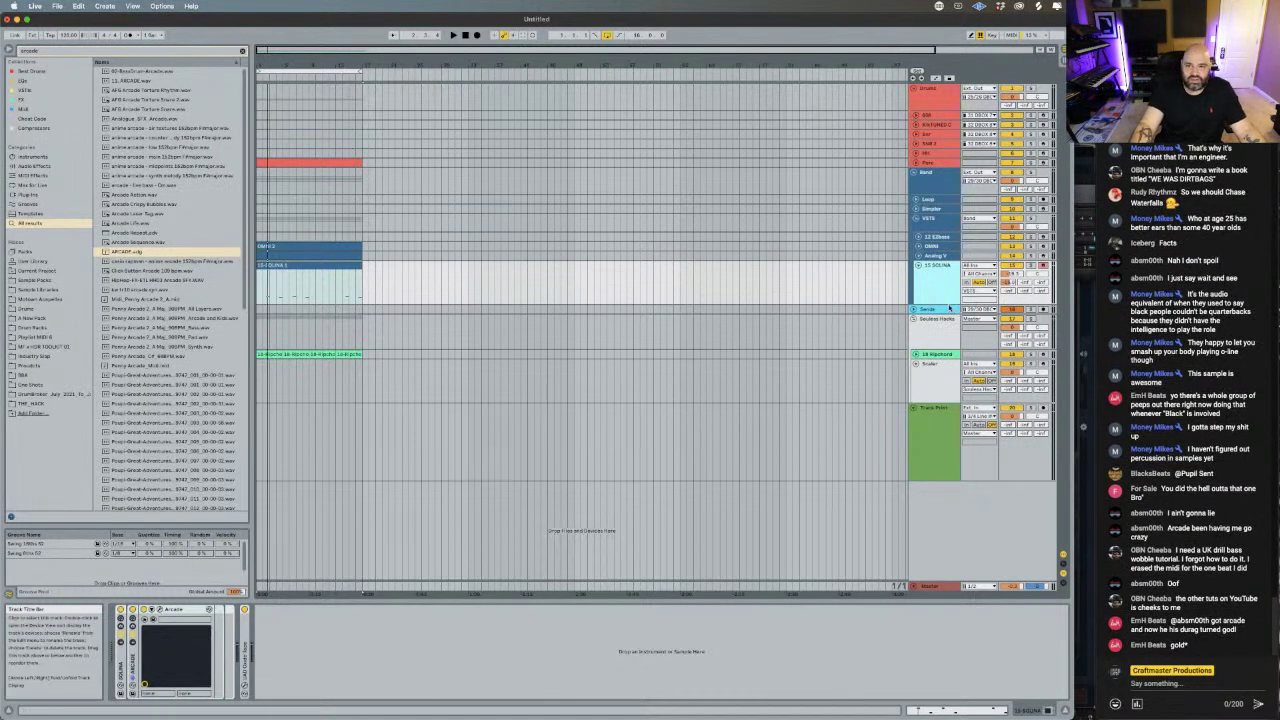
- Reduce the height of the SOLINA track and play back the arrangement
{"action": "left_click_drag", "start_coordinate": [950, 305], "coordinate": [950, 284]}
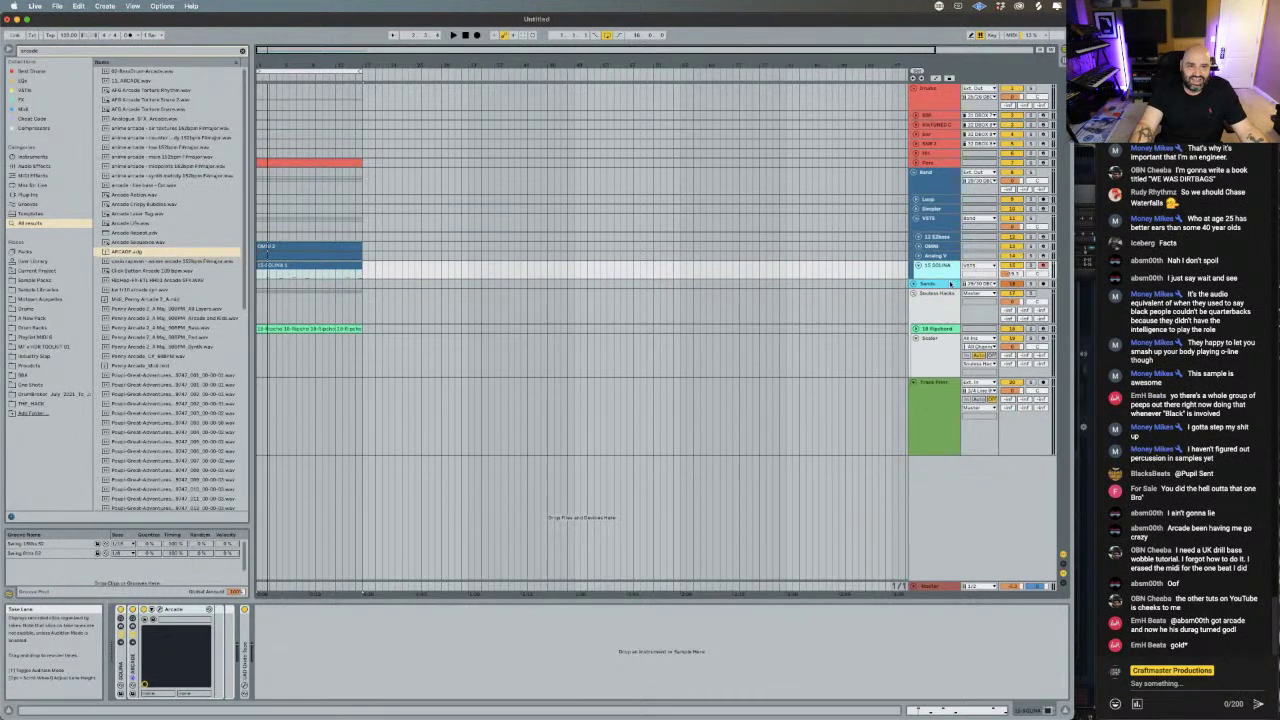
{"action": "left_click", "coordinate": [459, 258]}
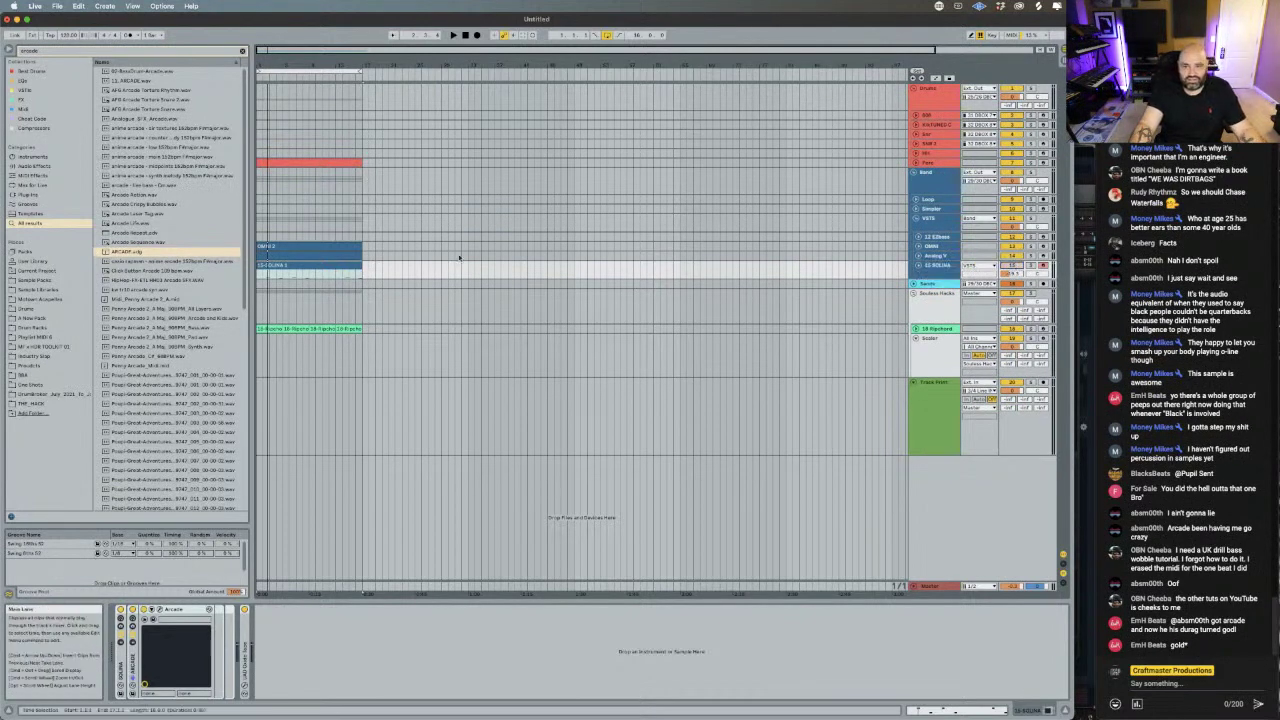
{"action": "key", "text": "space"}
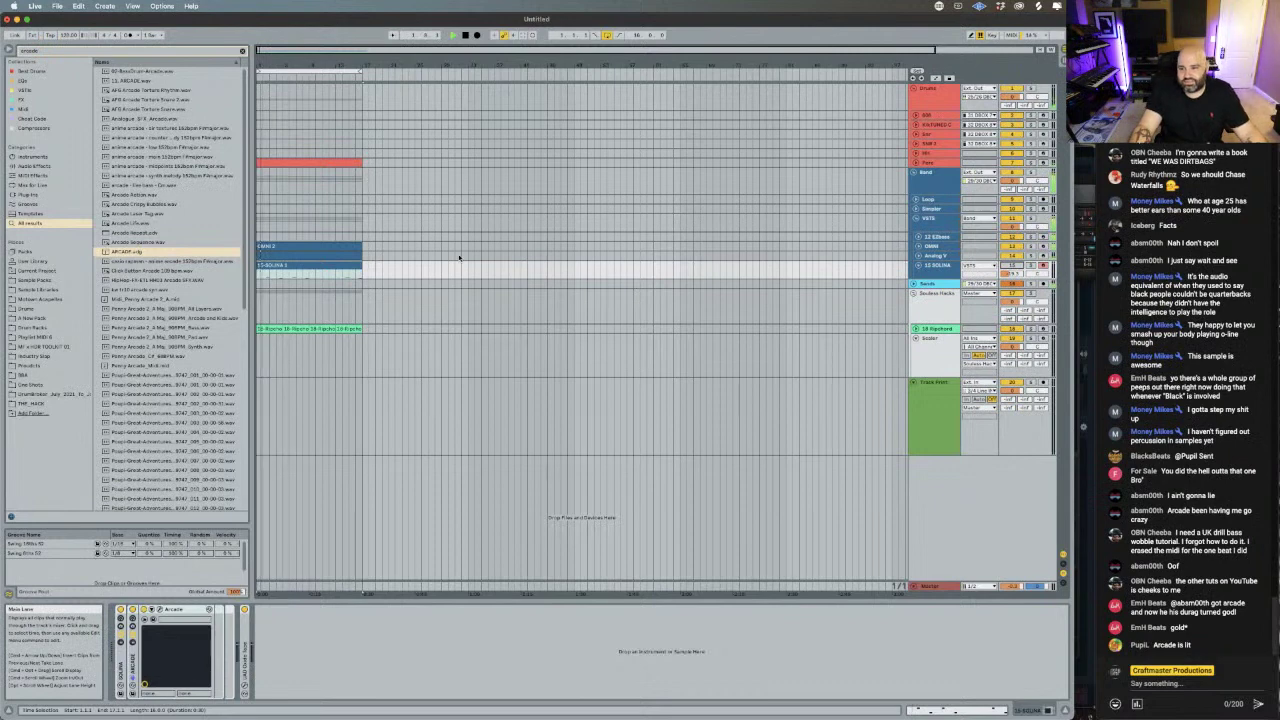
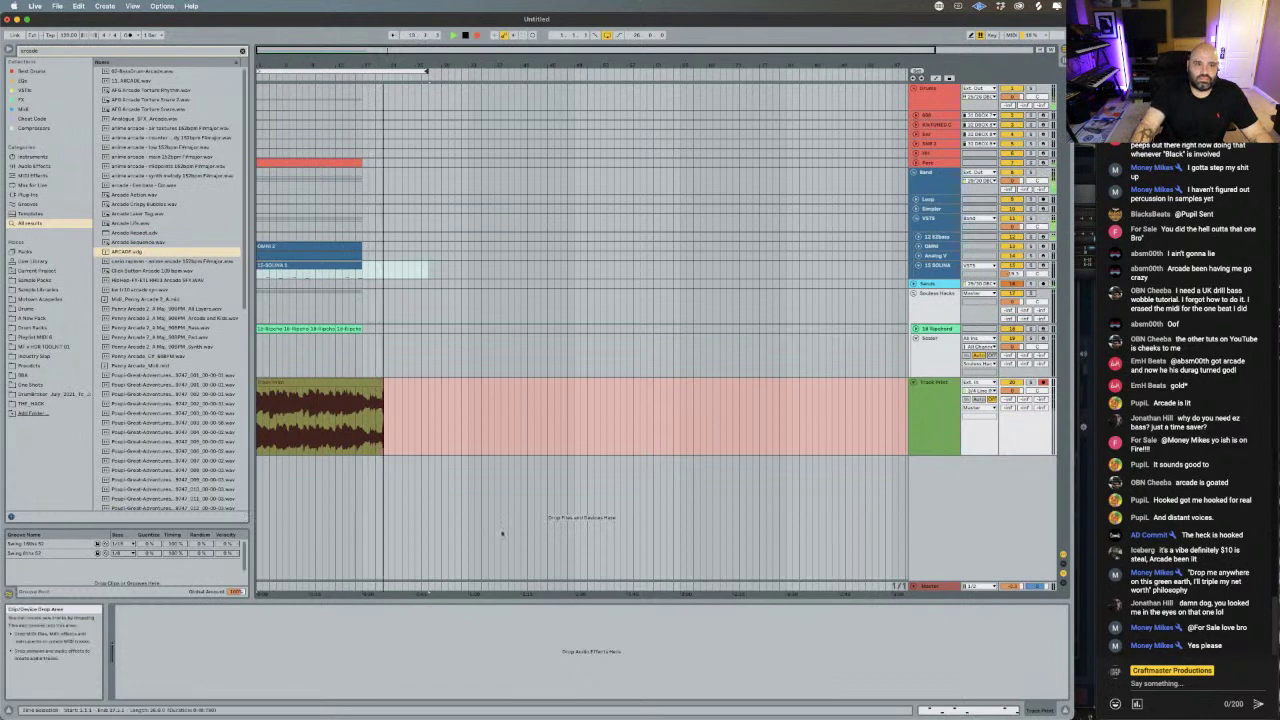
- Extend the loop region and copy the OMNI and SOLINA clips to start at bar 25, ending the recording pass
{"action": "left_click_drag", "start_coordinate": [428, 268], "coordinate": [680, 268]}
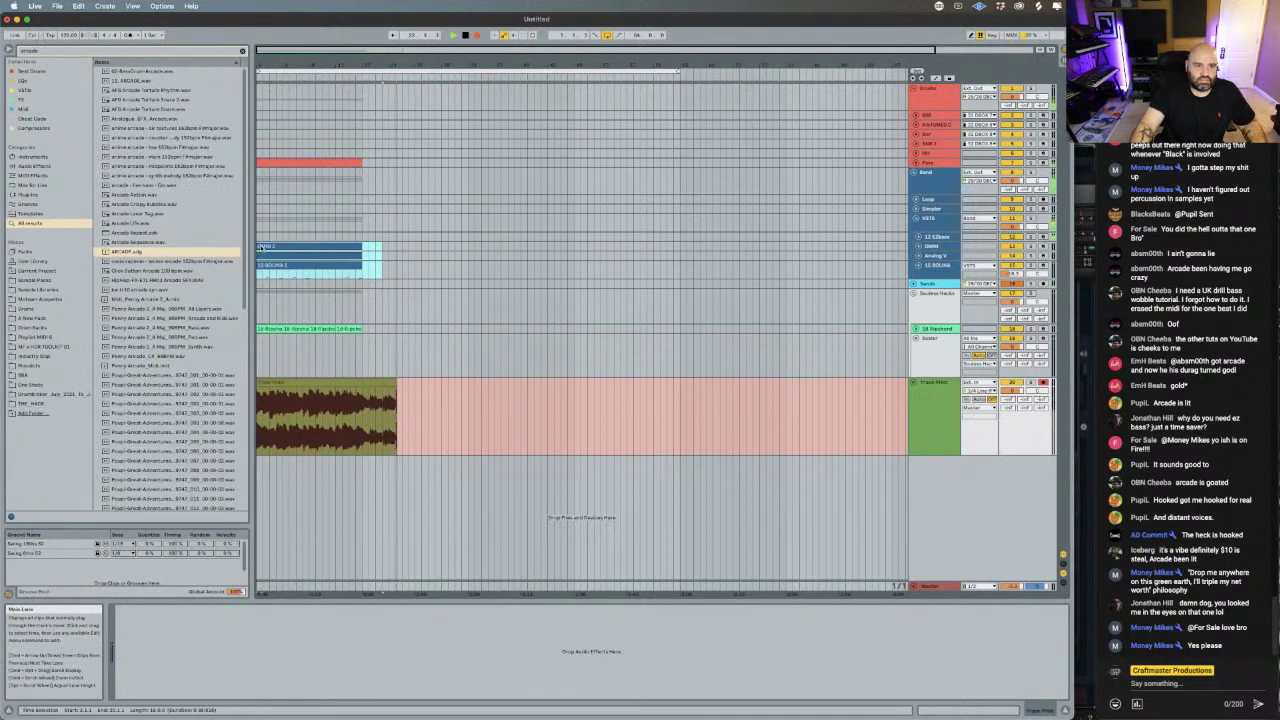
{"action": "left_click", "coordinate": [277, 246]}
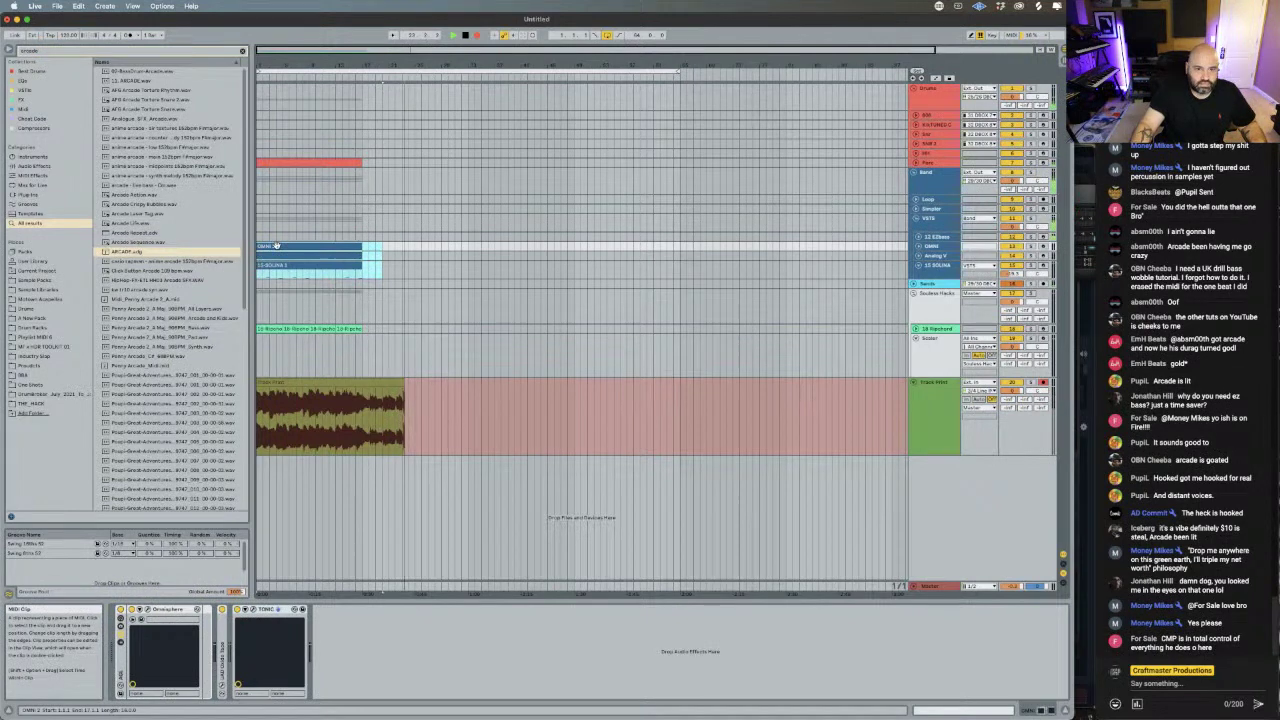
{"action": "left_click_drag", "start_coordinate": [277, 246], "coordinate": [440, 248]}
{"action": "key", "text": "space"}
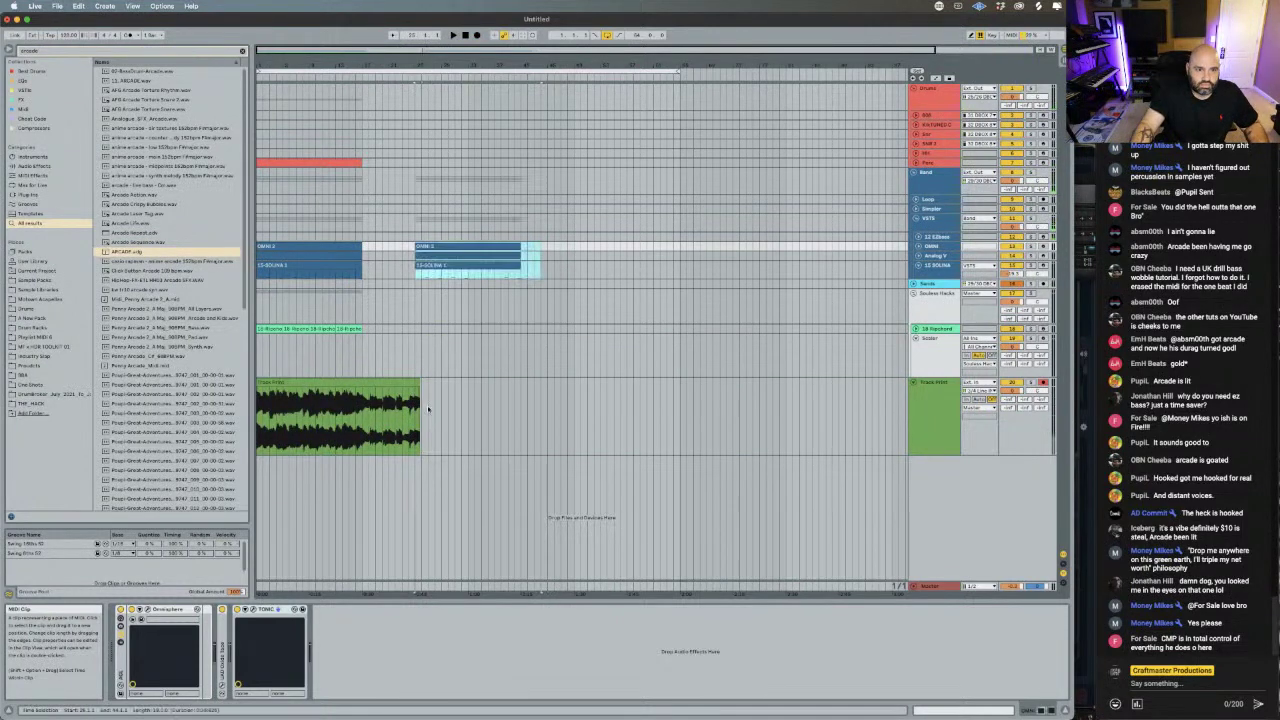
- Trim the recorded Track Print clip to end at bar 25 and resume recording from there
{"action": "left_click", "coordinate": [415, 415]}
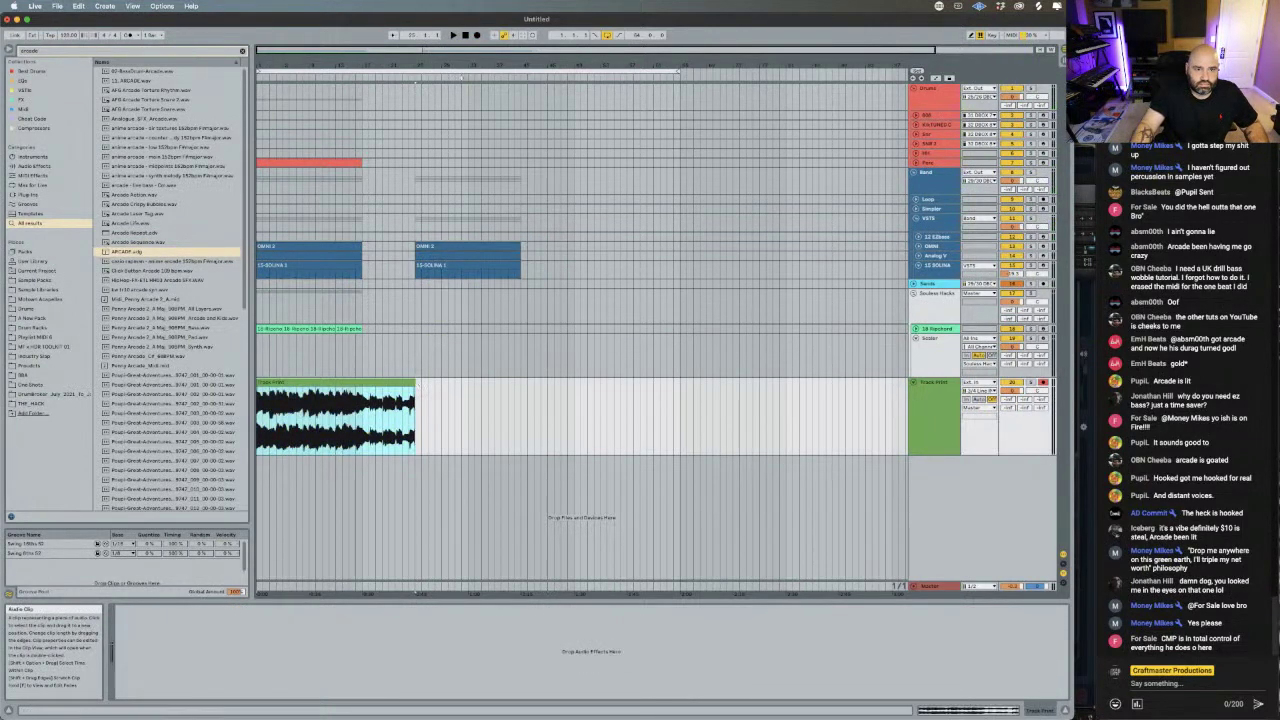
{"action": "left_click", "coordinate": [415, 93]}
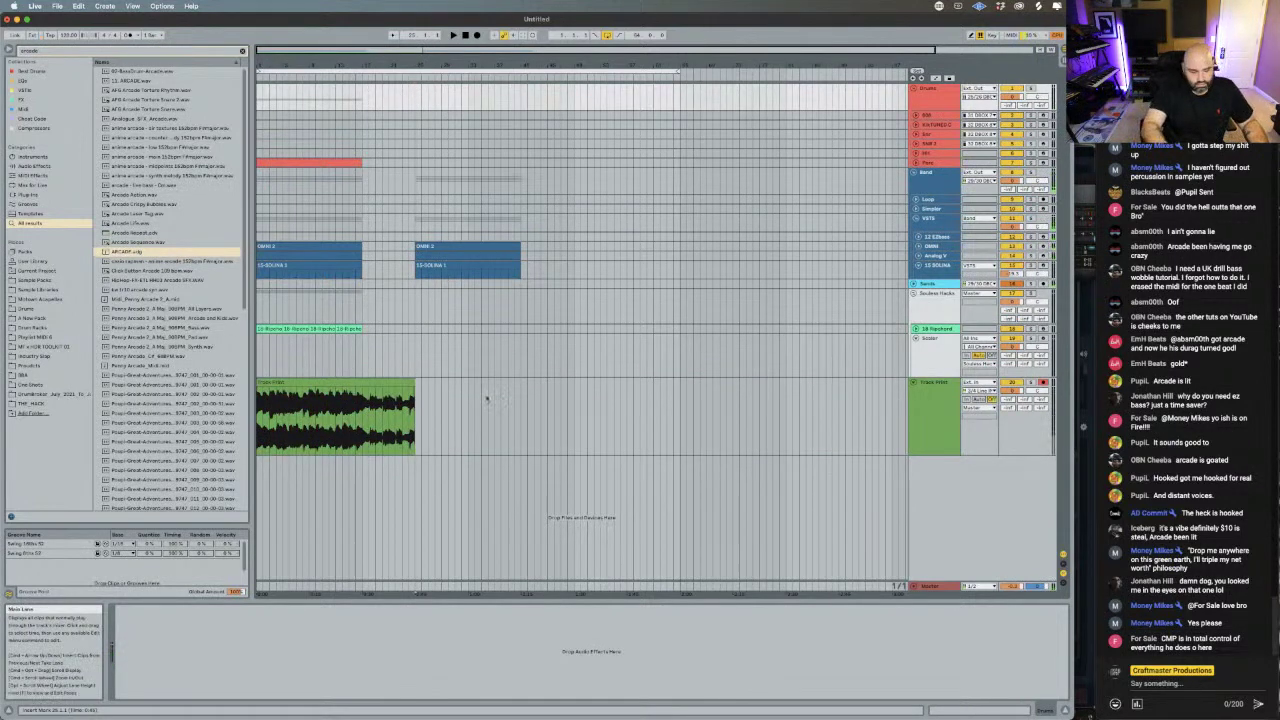
{"action": "key", "text": "space"}
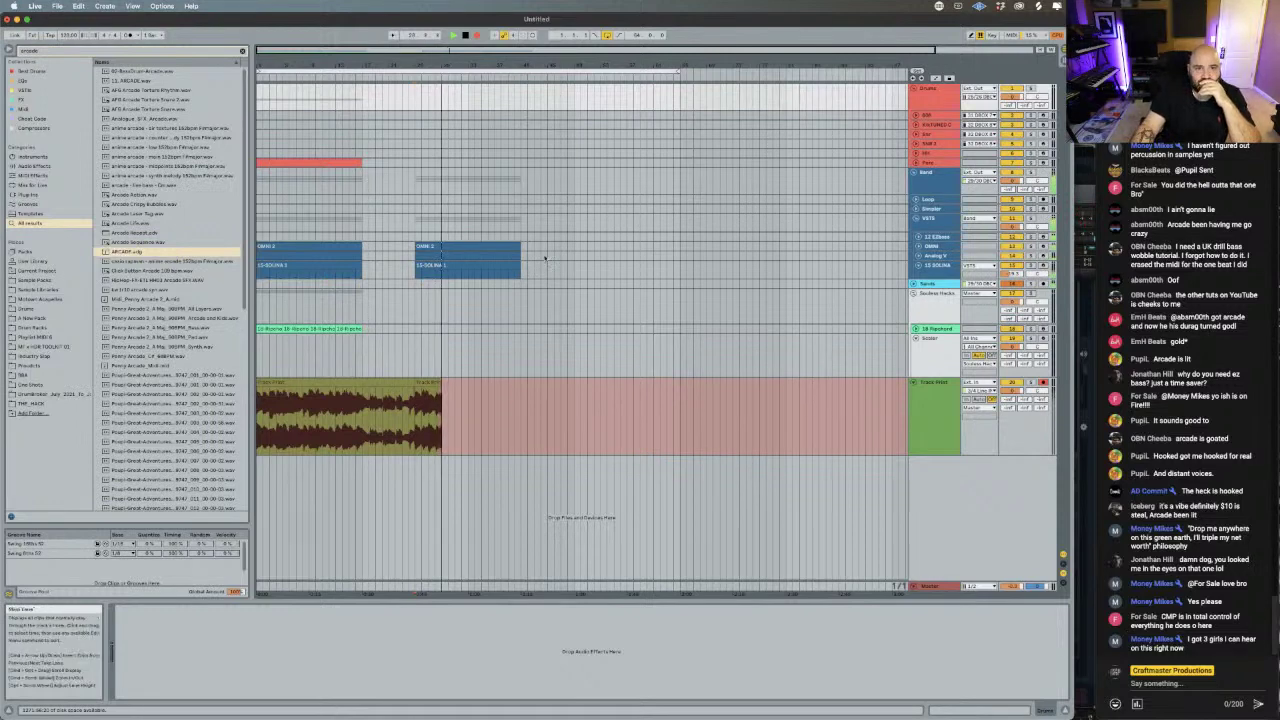
- Duplicate the second OMNI clip and place the copy directly after it
{"action": "left_click", "coordinate": [447, 253]}
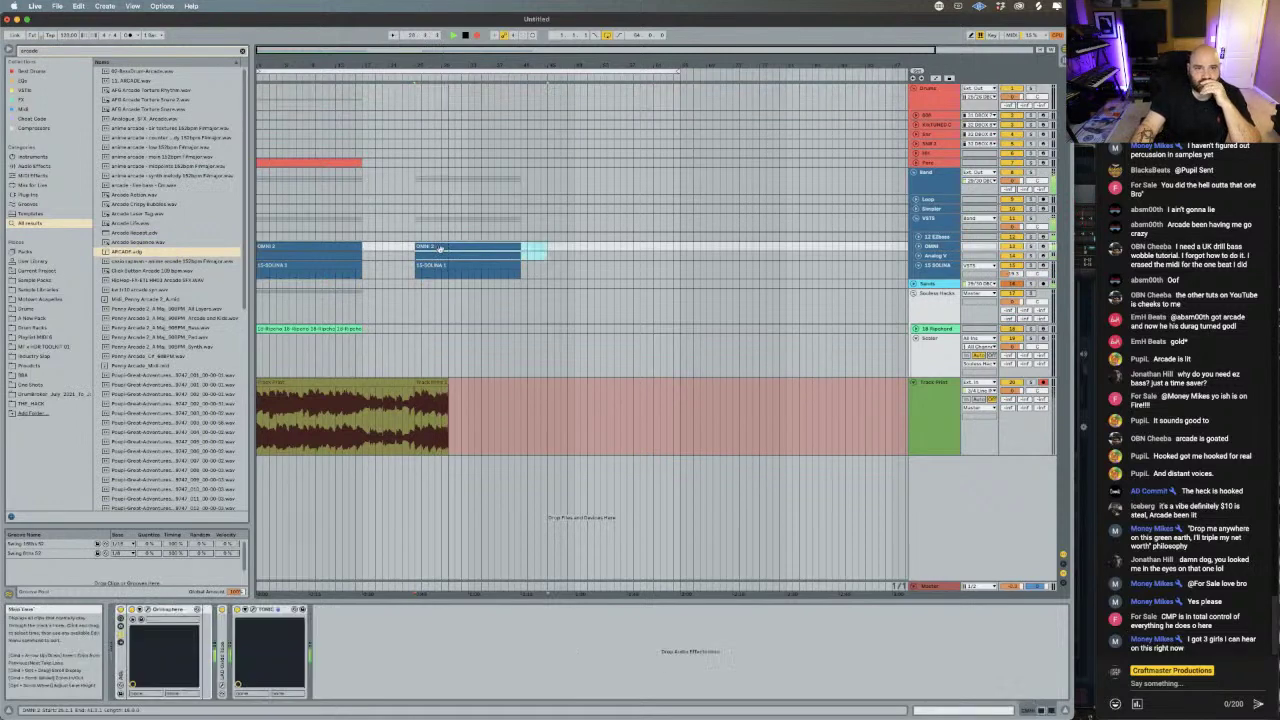
{"action": "key", "text": "super+d"}
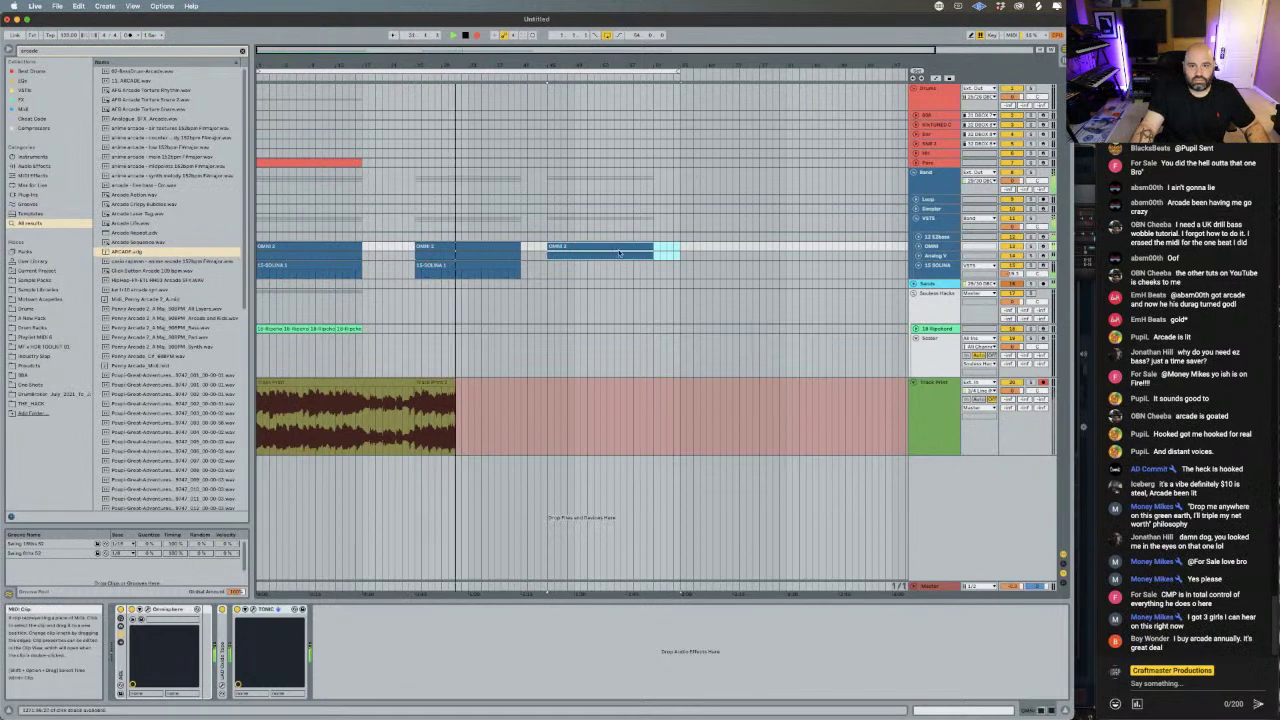
{"action": "left_click_drag", "start_coordinate": [618, 248], "coordinate": [594, 248]}
- Mute the EZbass track during the recording and stop once the last OMNI clip has played
{"action": "left_click", "coordinate": [612, 268]}
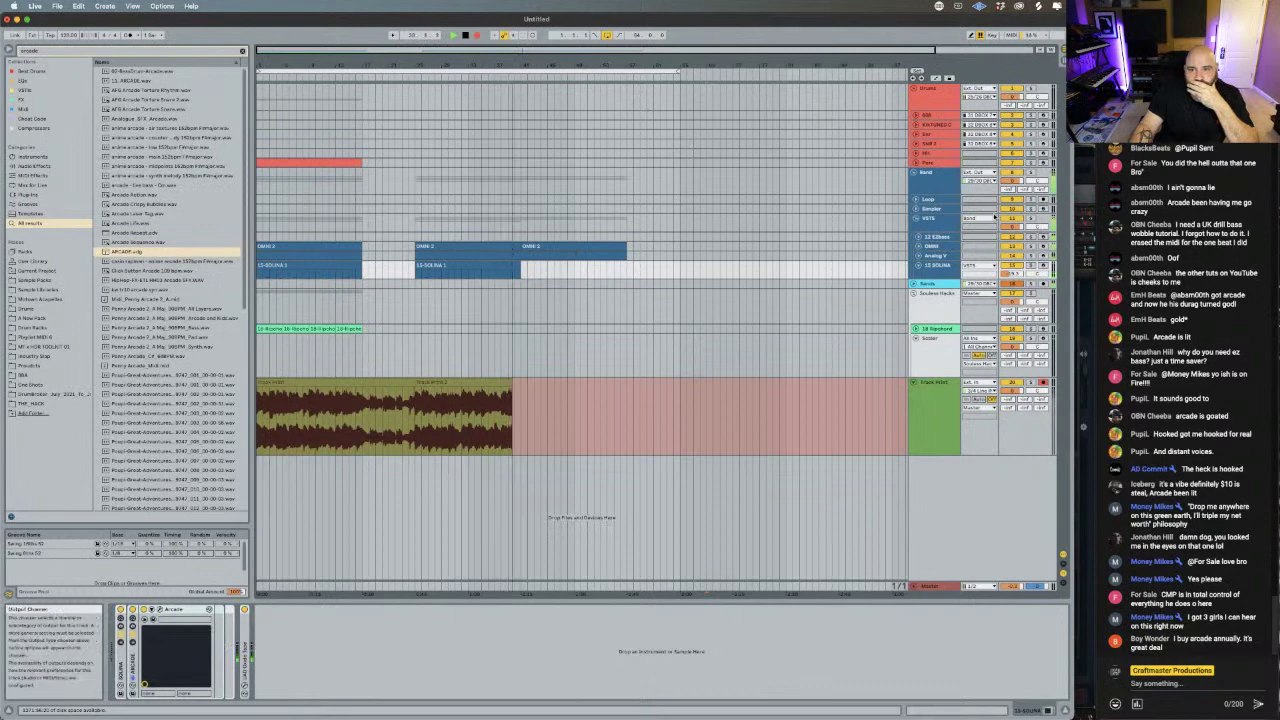
{"action": "left_click", "coordinate": [1006, 237]}
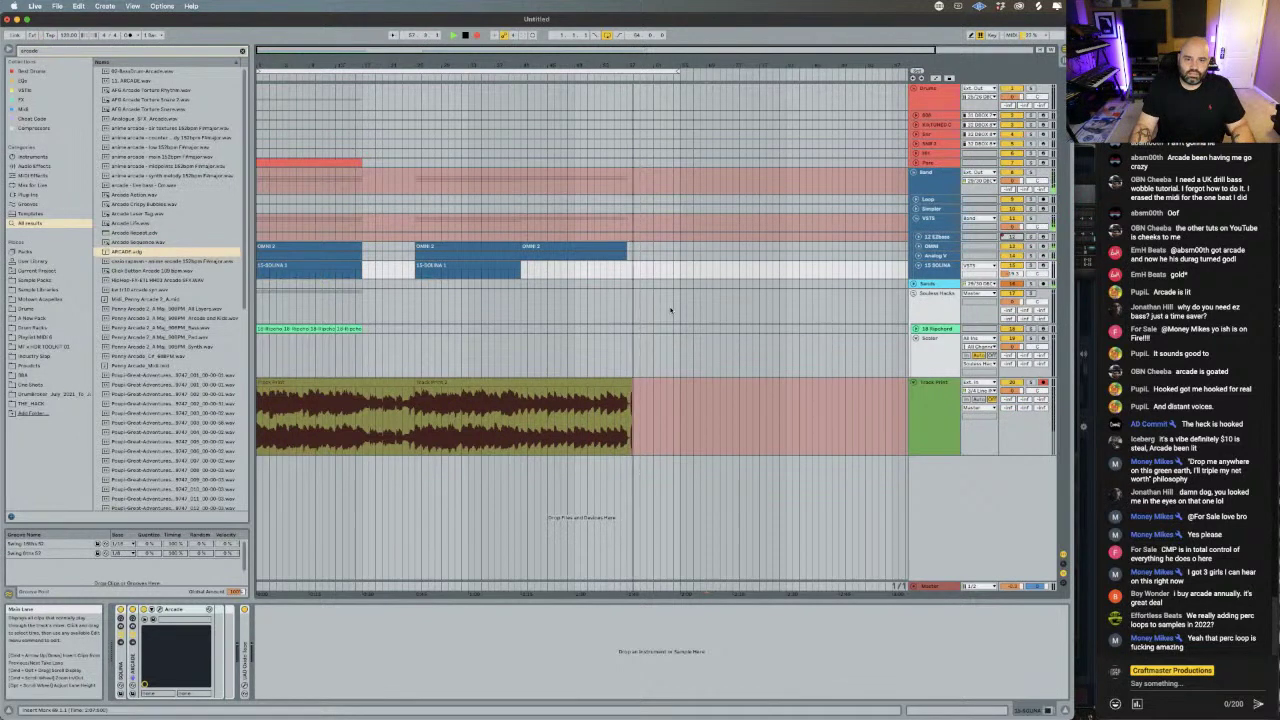
{"action": "key", "text": "space"}
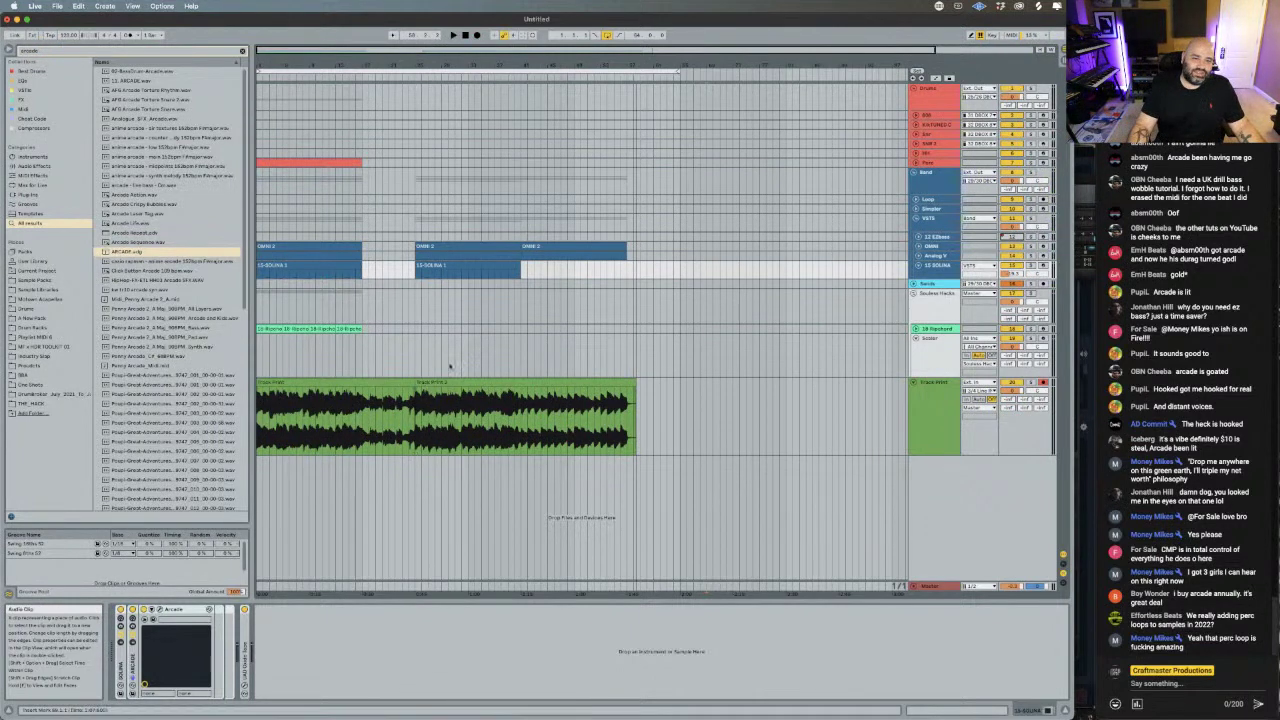
- Consolidate the two recorded Track Print clips into one audio clip
{"action": "left_click_drag", "start_coordinate": [708, 448], "coordinate": [258, 410]}
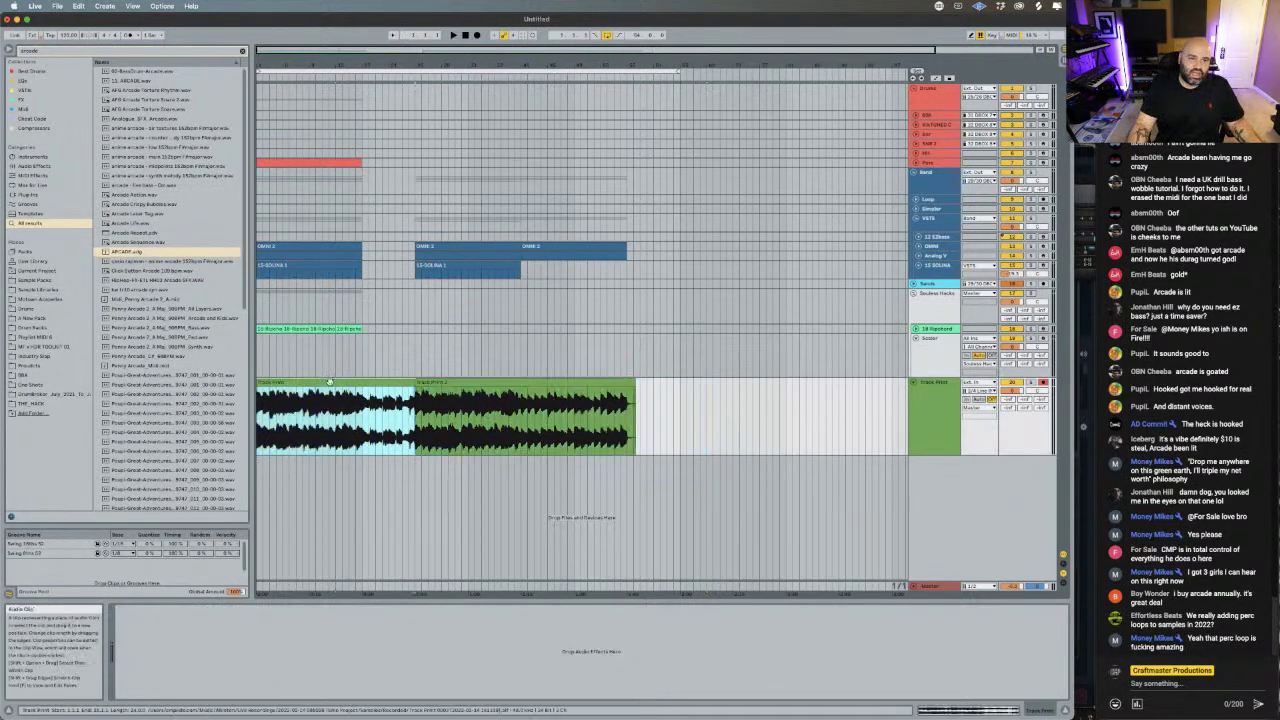
{"action": "left_click", "coordinate": [456, 384]}
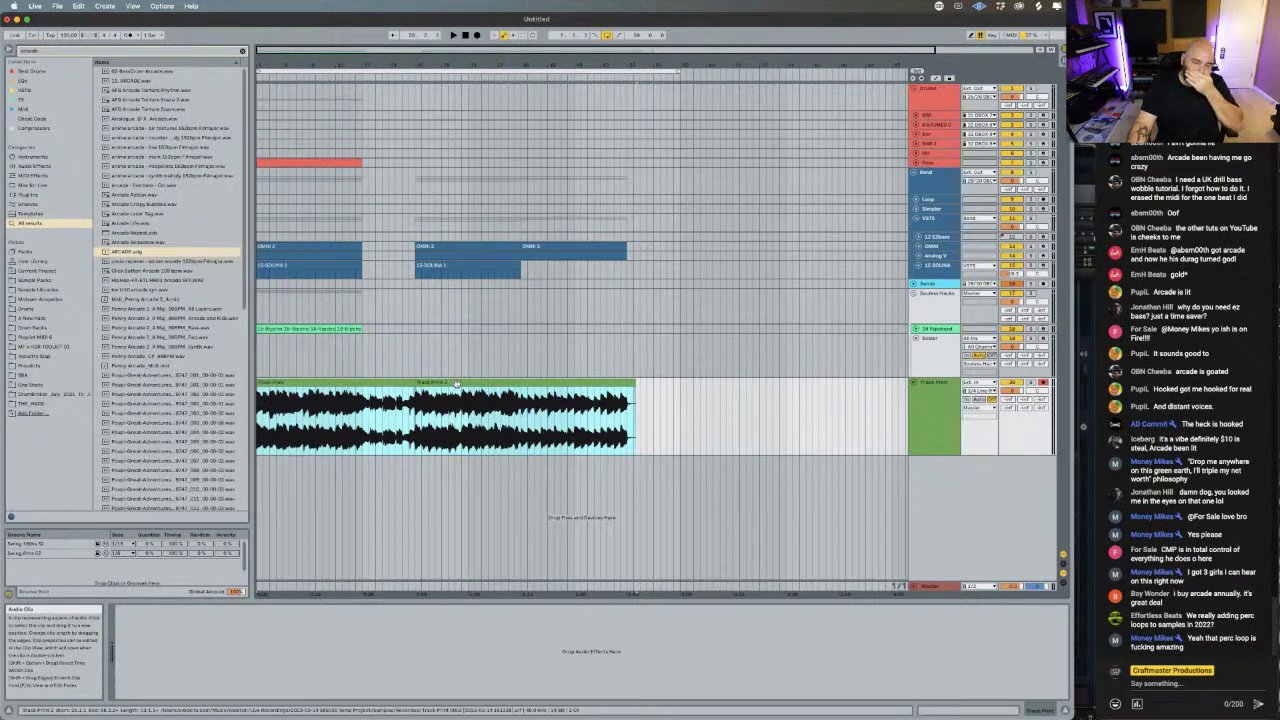
{"action": "right_click", "coordinate": [456, 384]}
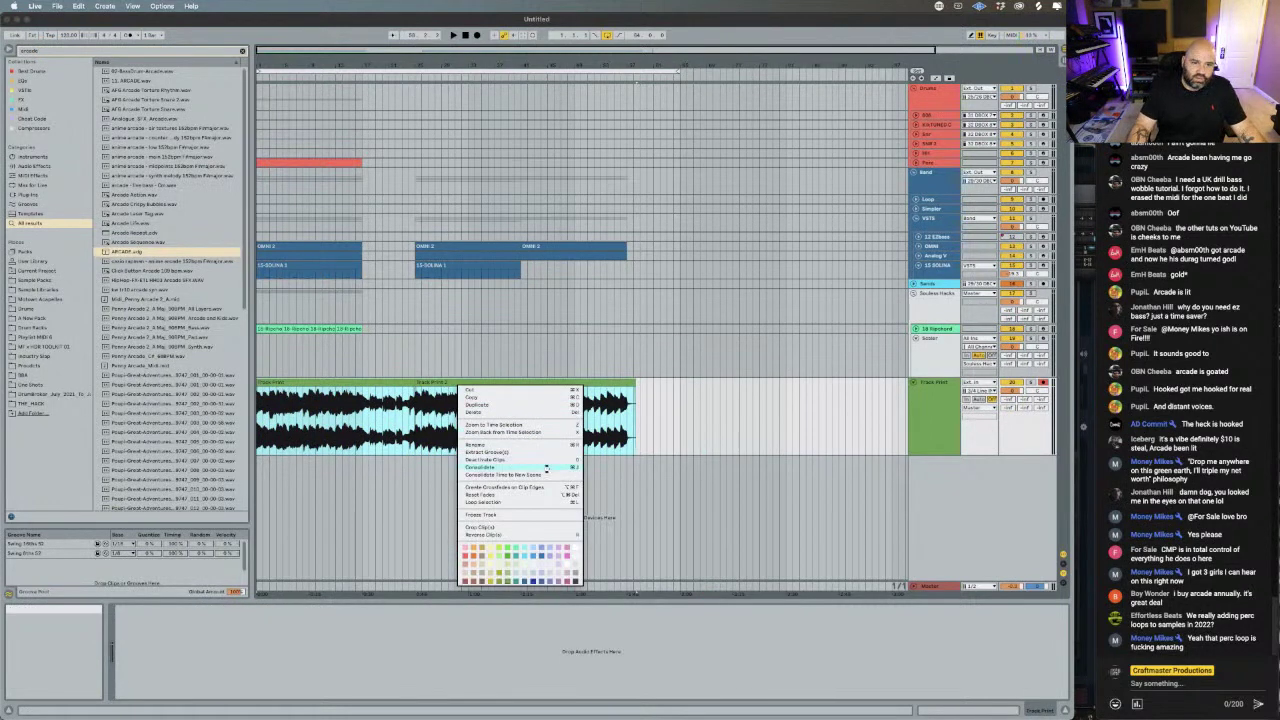
{"action": "left_click", "coordinate": [481, 468]}
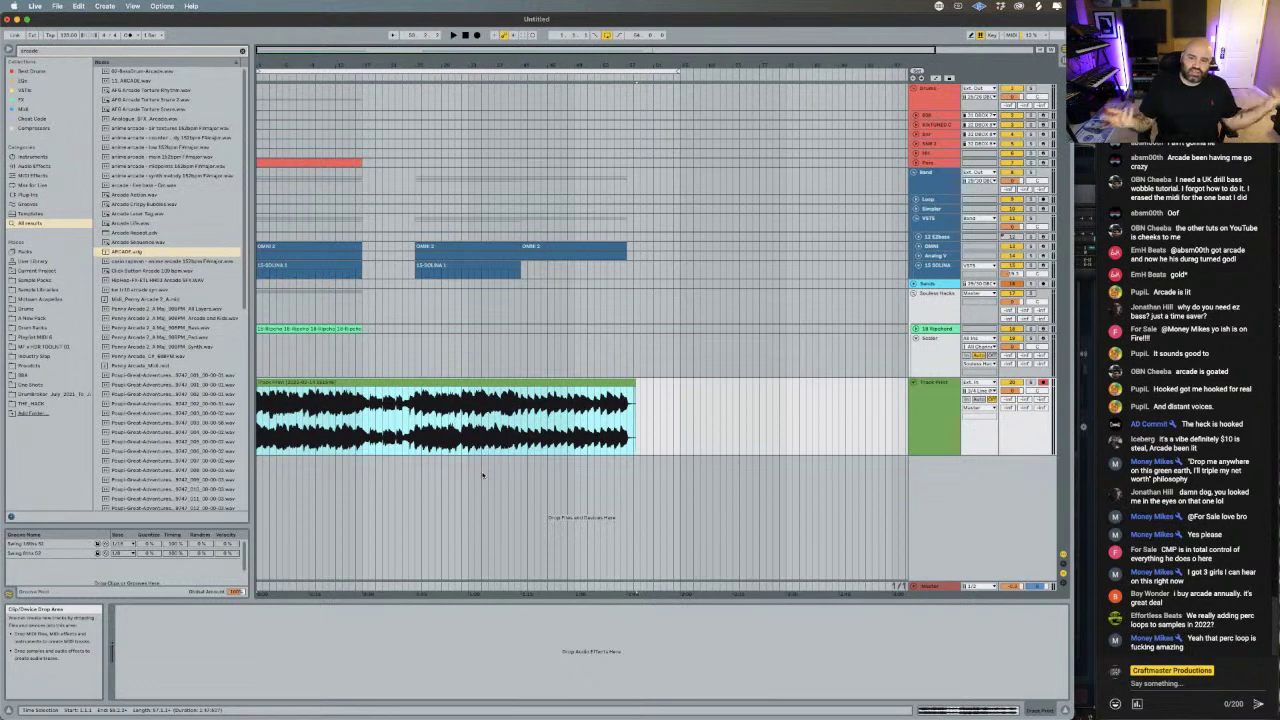
- Rename the consolidated Track Print clip with a new title beginning with "CMP"
{"action": "left_click", "coordinate": [343, 383]}
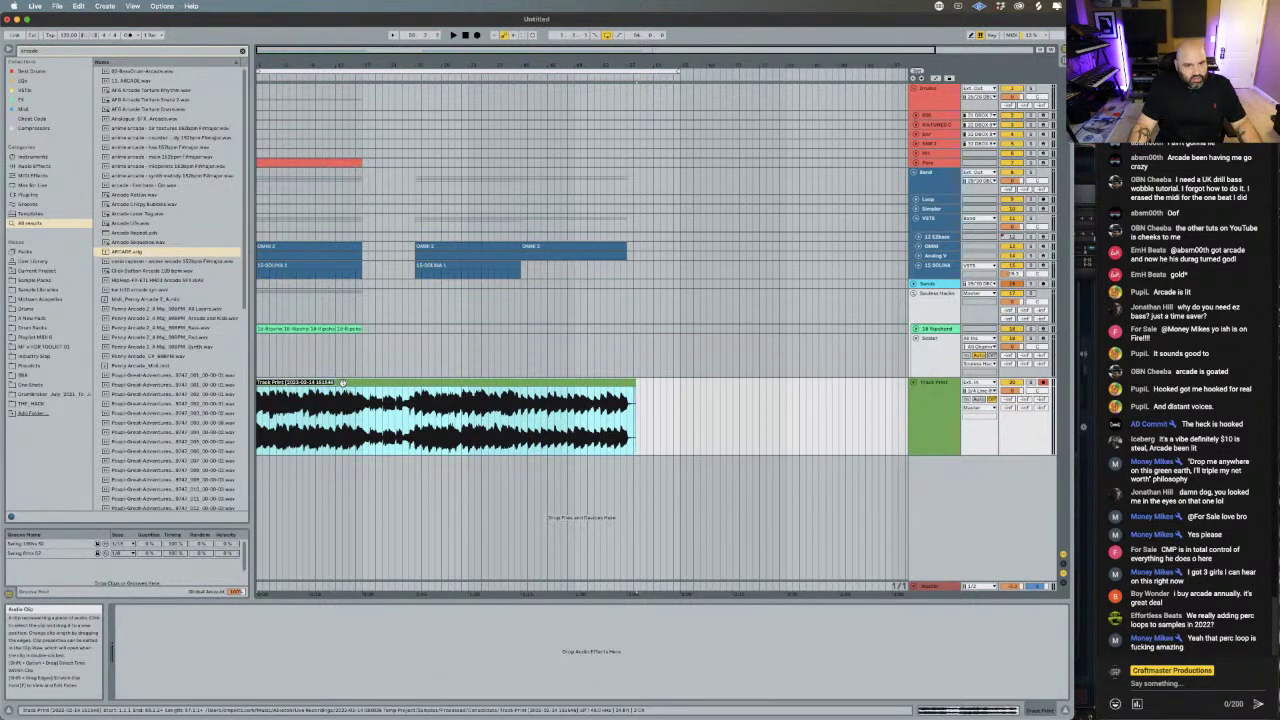
{"action": "key", "text": "super+r"}
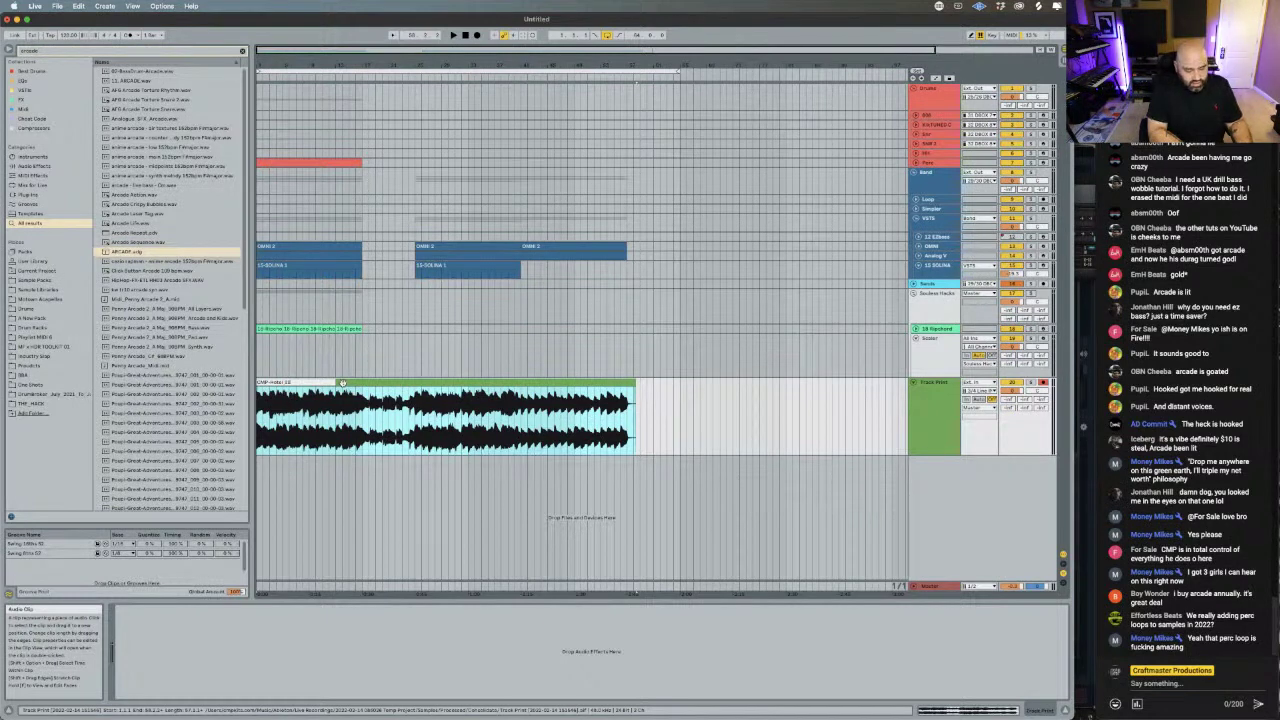
{"action": "key", "text": "Return"}
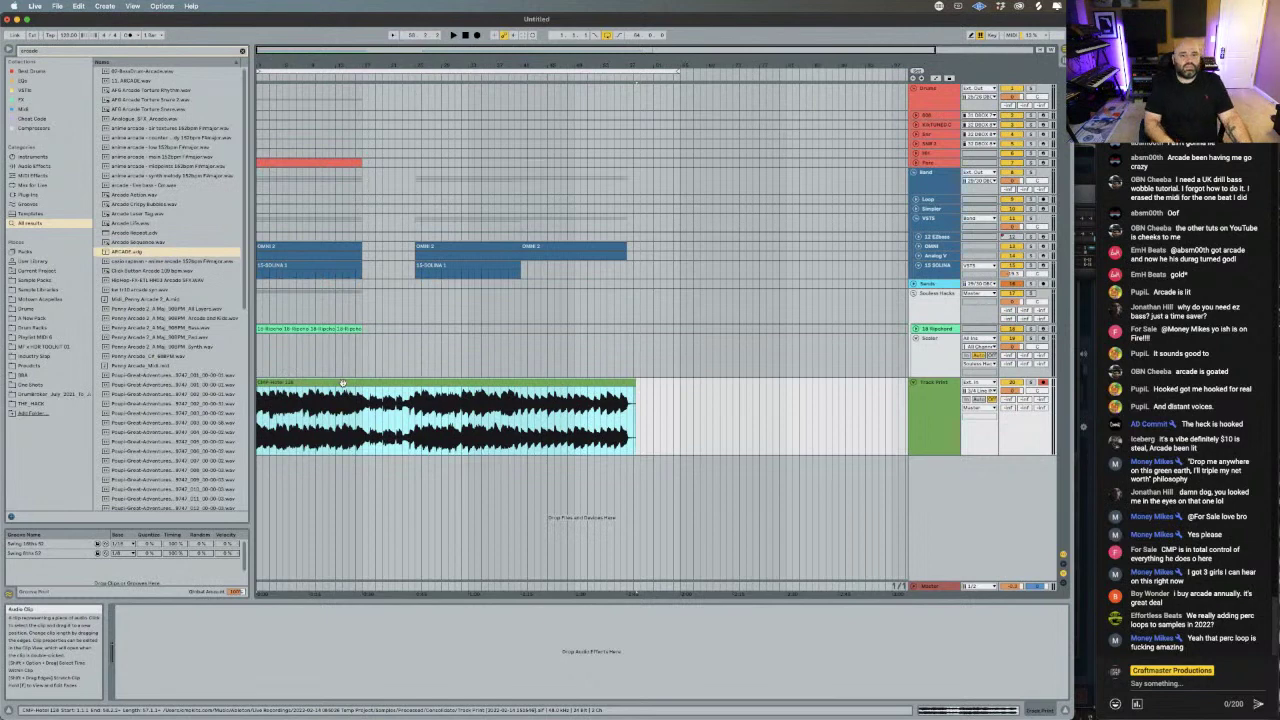
- Reveal the consolidated clip's audio file in Finder and widen the file column to show its full name
{"action": "right_click", "coordinate": [343, 383]}
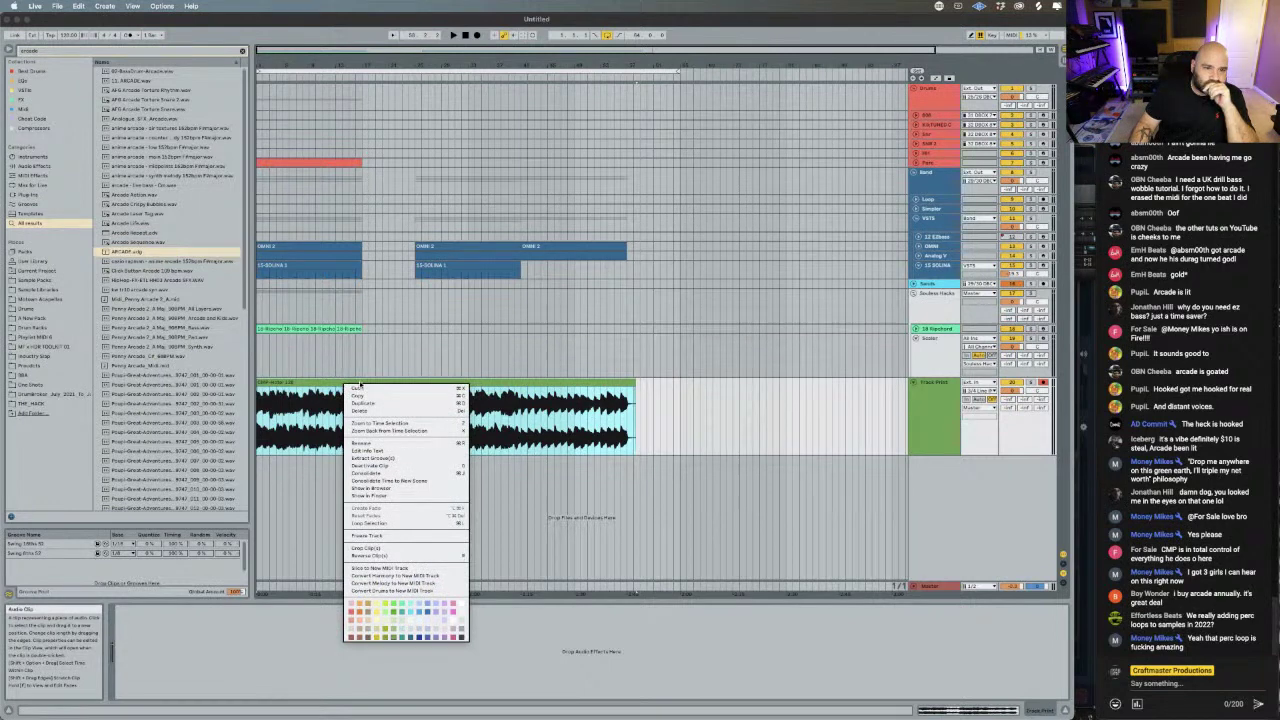
{"action": "left_click", "coordinate": [393, 496]}
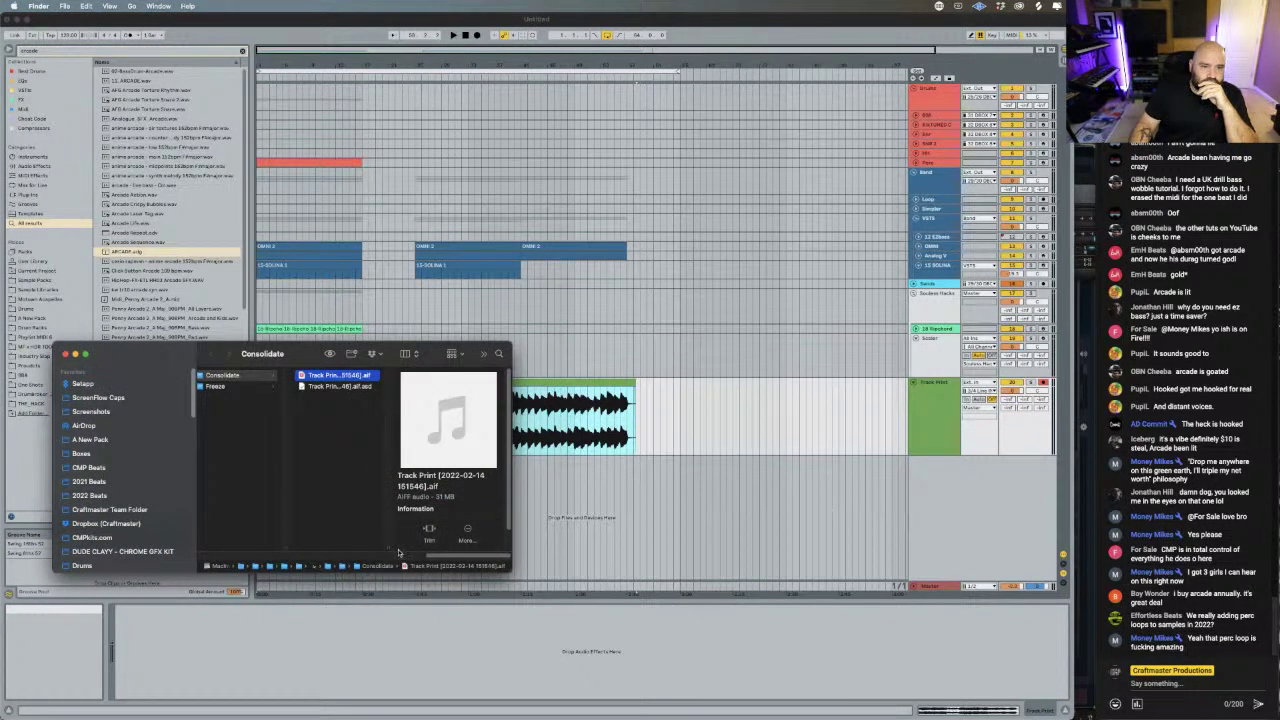
{"action": "left_click_drag", "start_coordinate": [389, 549], "coordinate": [473, 549]}
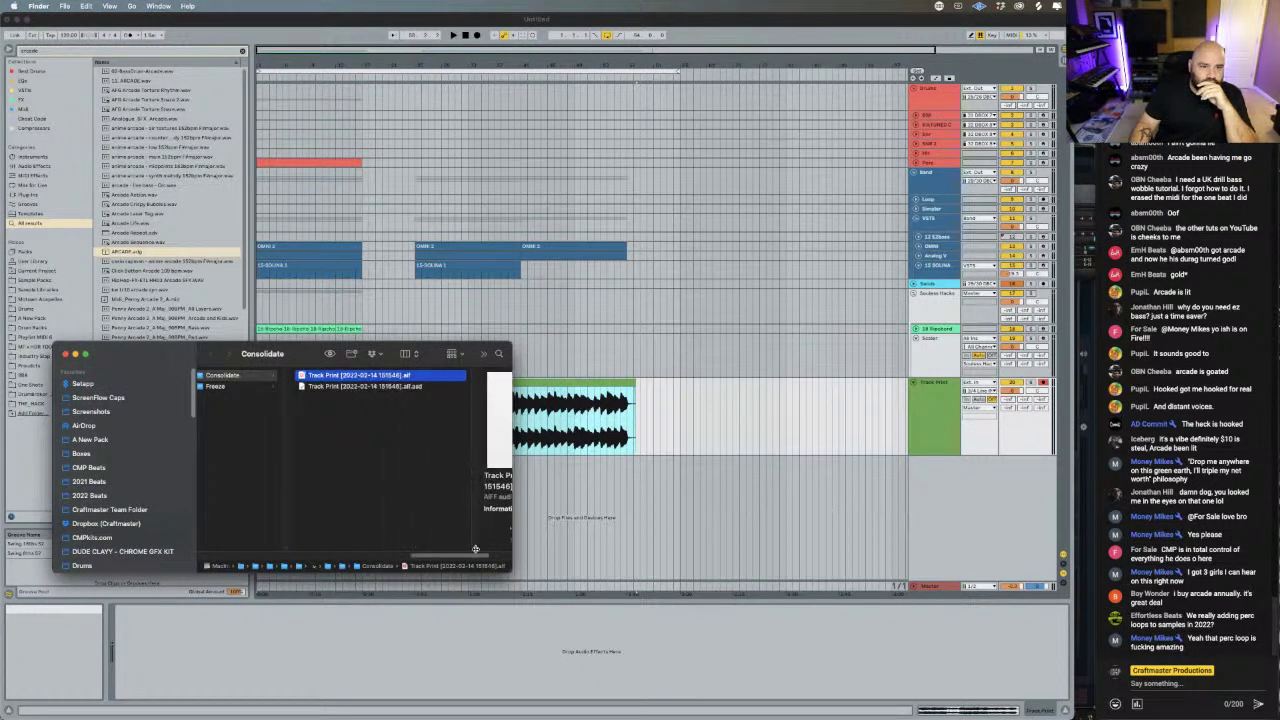
- Rename the consolidated audio file as CMP-Hotel 128.aif
{"action": "right_click", "coordinate": [371, 377]}
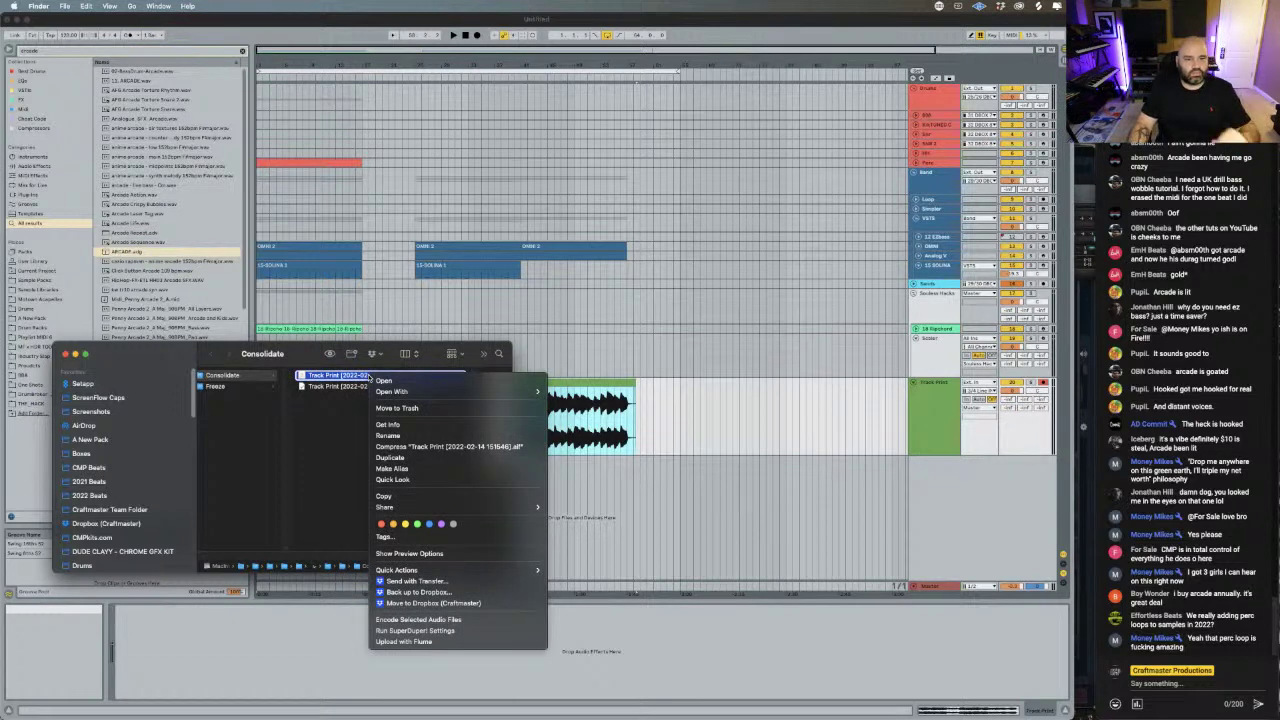
{"action": "left_click", "coordinate": [389, 424]}
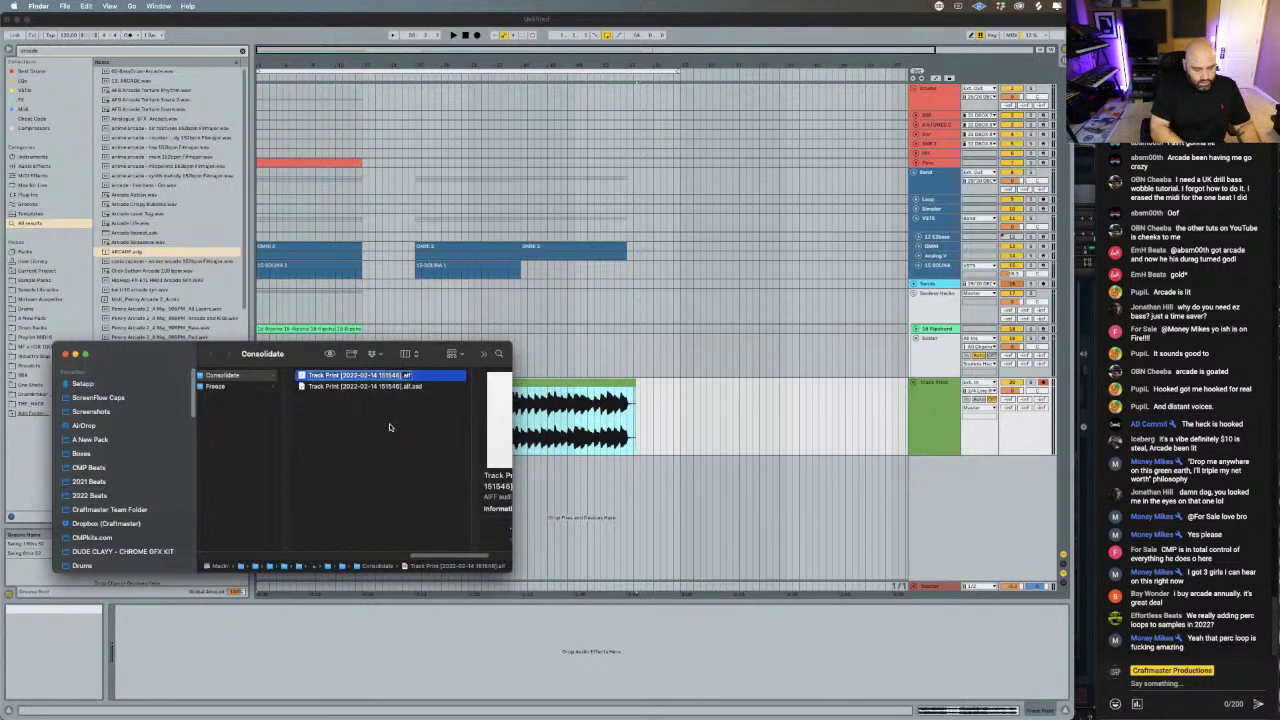
{"action": "type", "text": "CMP"}
{"action": "type", "text": "-Hotel"}
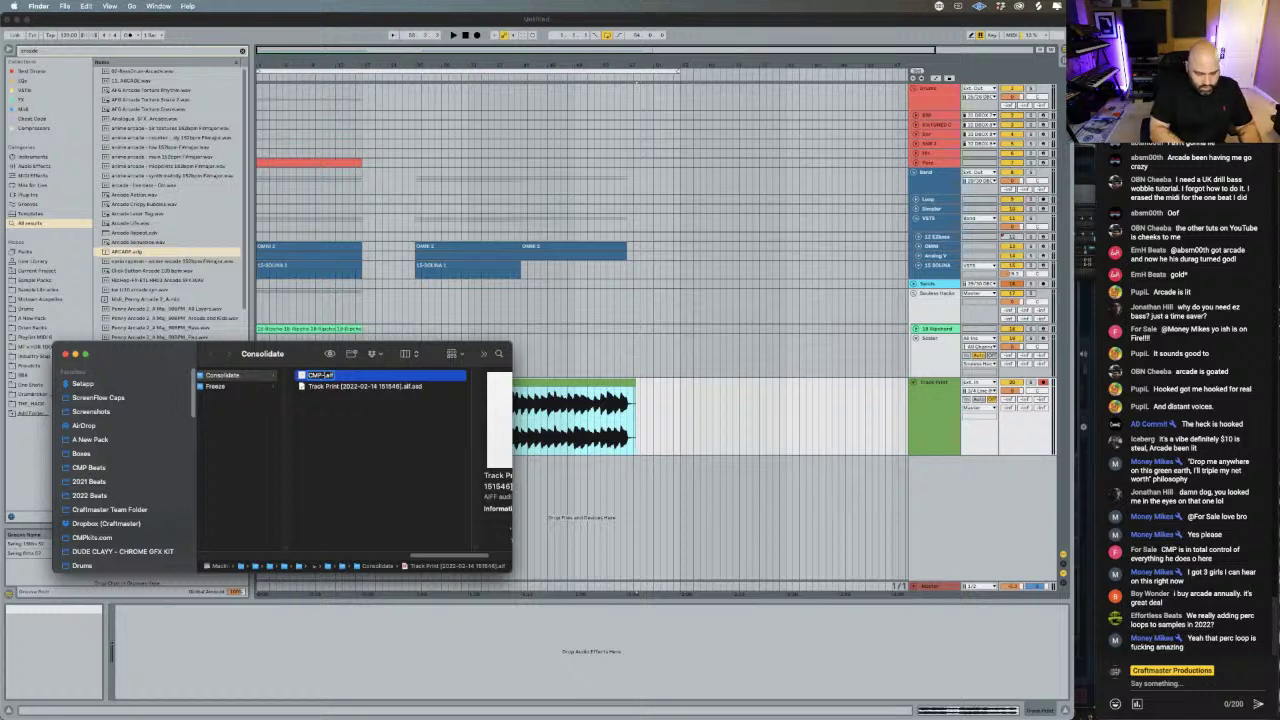
{"action": "type", "text": " 128"}
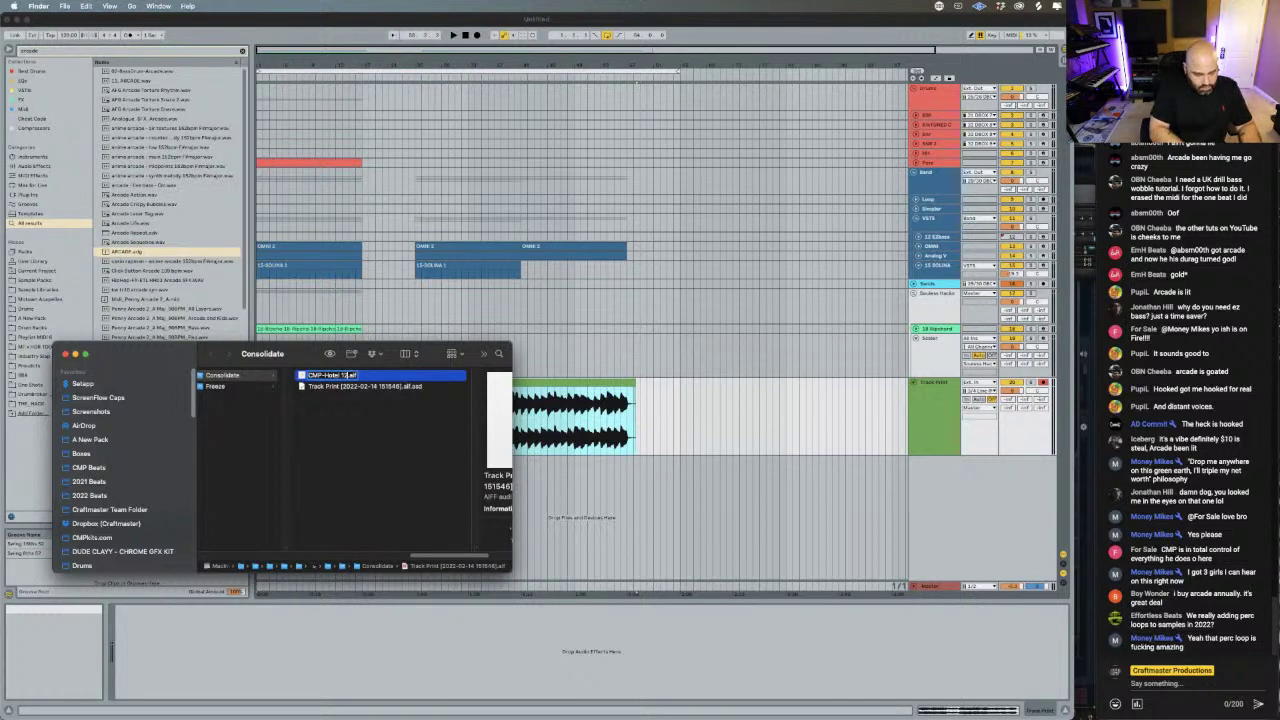
{"action": "key", "text": "Return"}
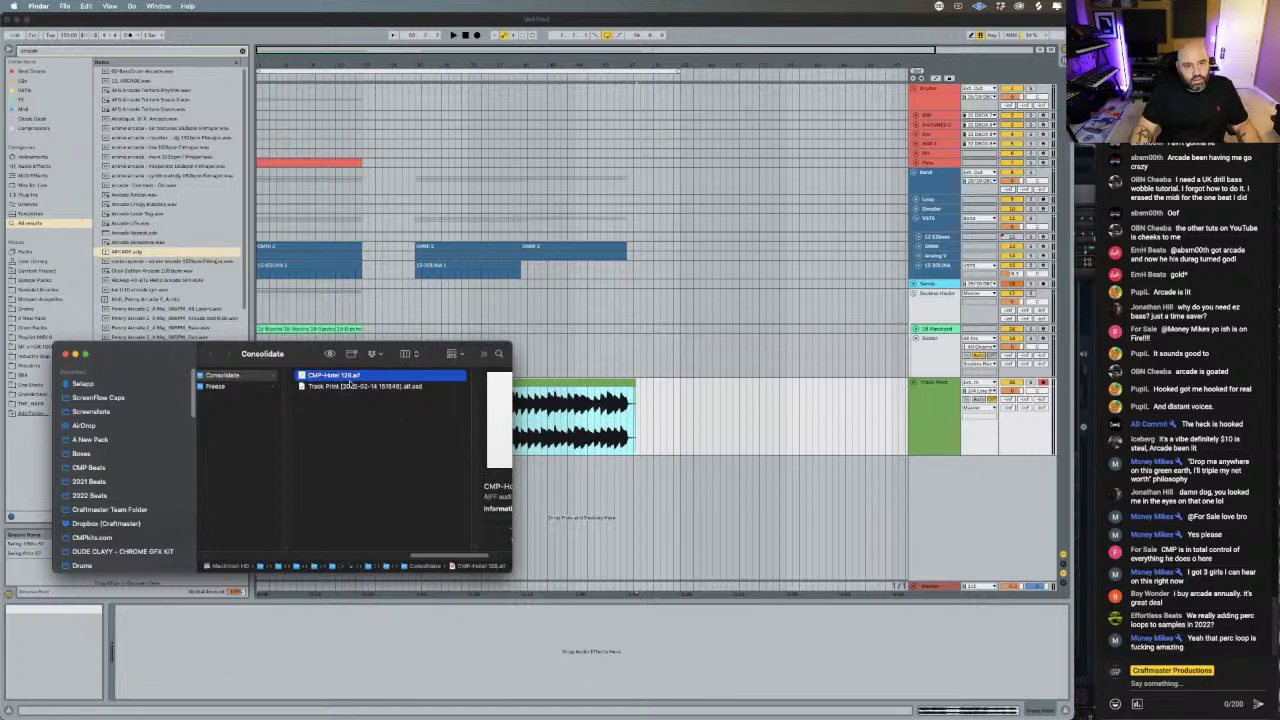
- Switch to the Chrome window with the percussion loops page and open the friends list in Discord
{"action": "mouse_move", "coordinate": [429, 703]}
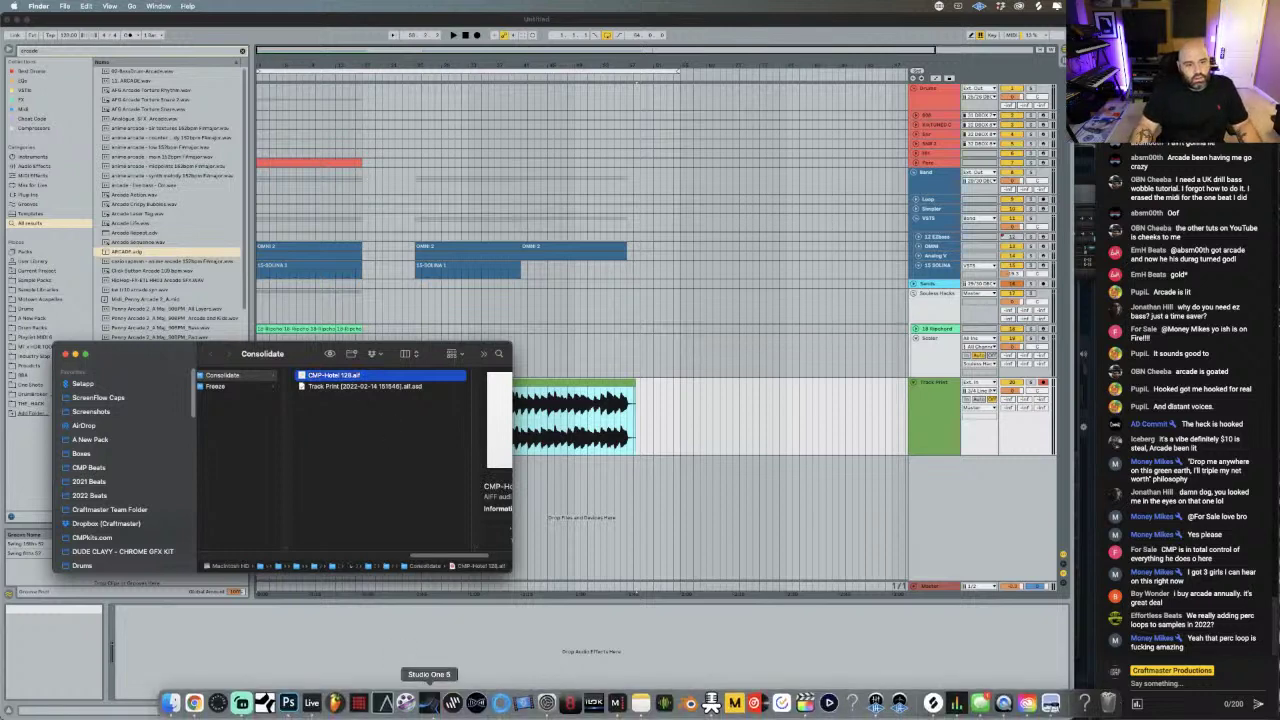
{"action": "left_click", "coordinate": [193, 703]}
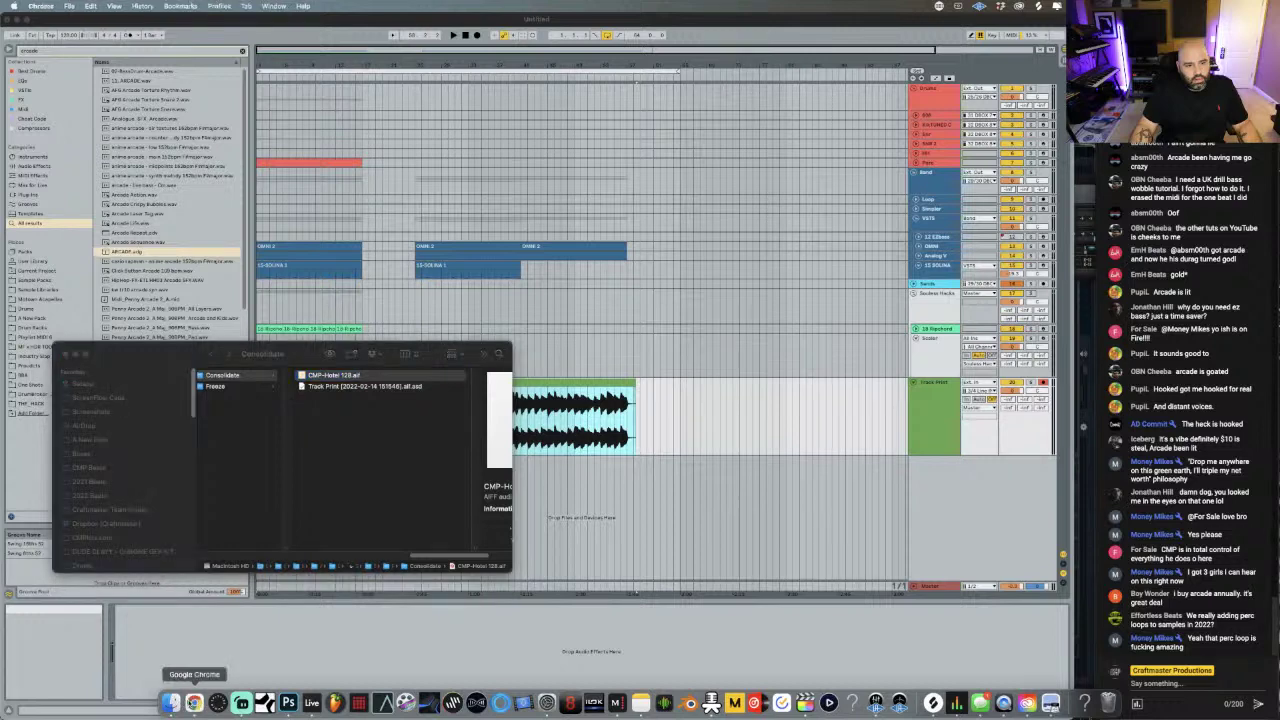
{"action": "right_click", "coordinate": [193, 703]}
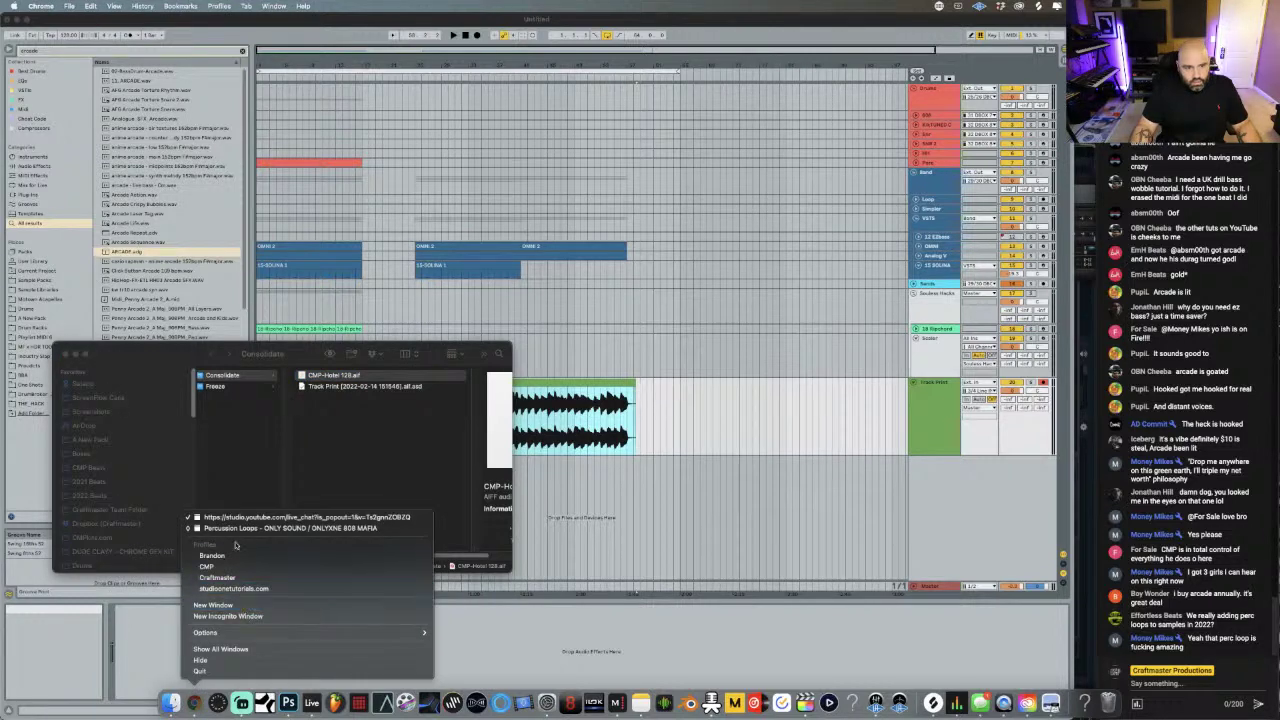
{"action": "left_click", "coordinate": [240, 527]}
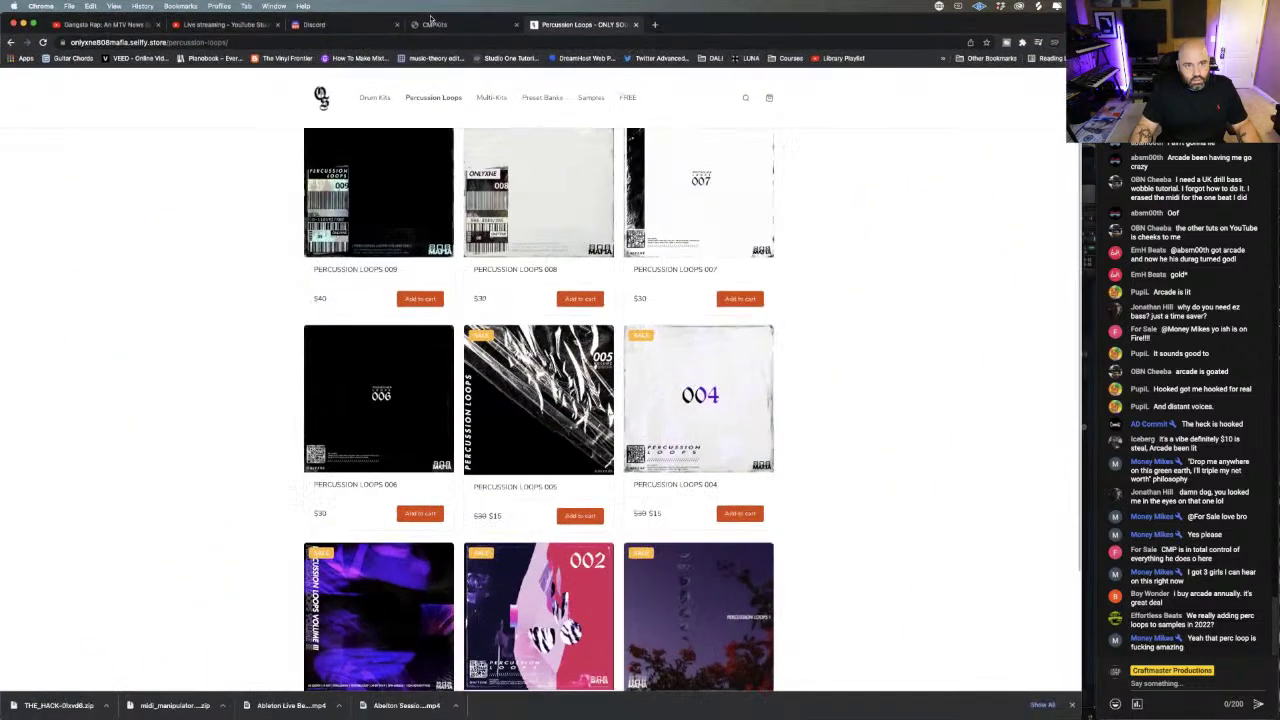
{"action": "left_click", "coordinate": [313, 25]}
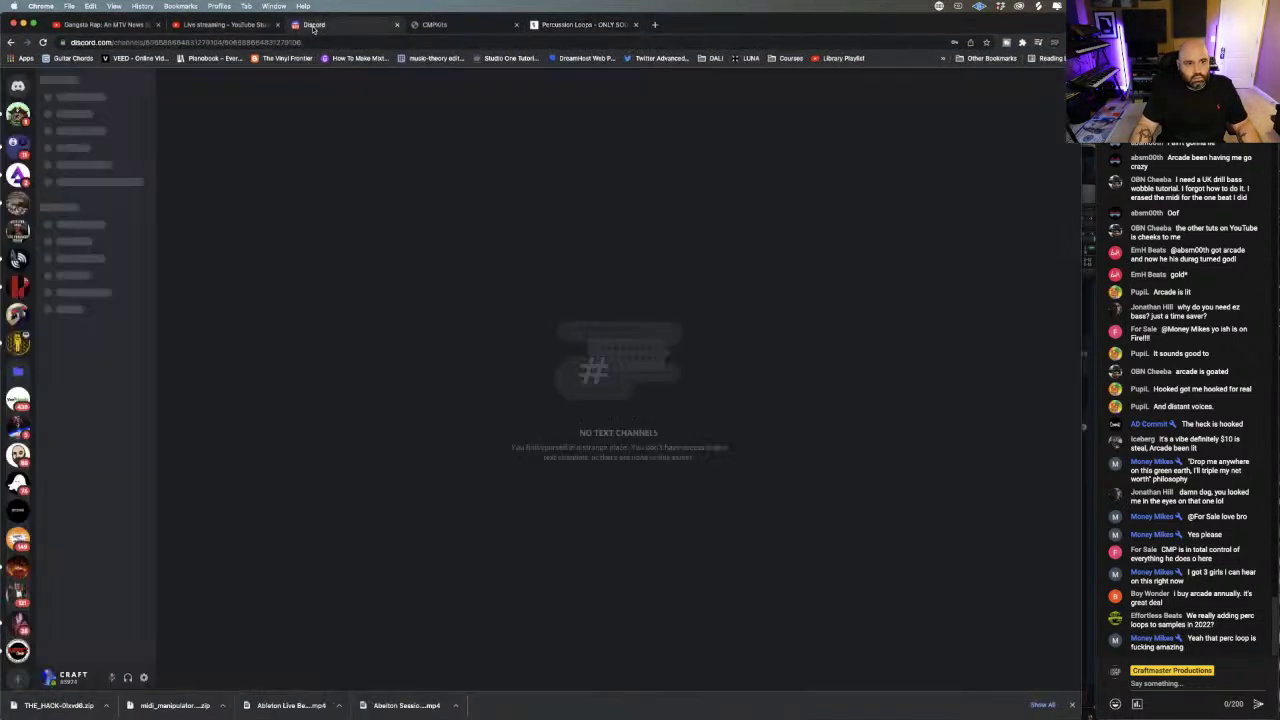
{"action": "left_click", "coordinate": [18, 87]}
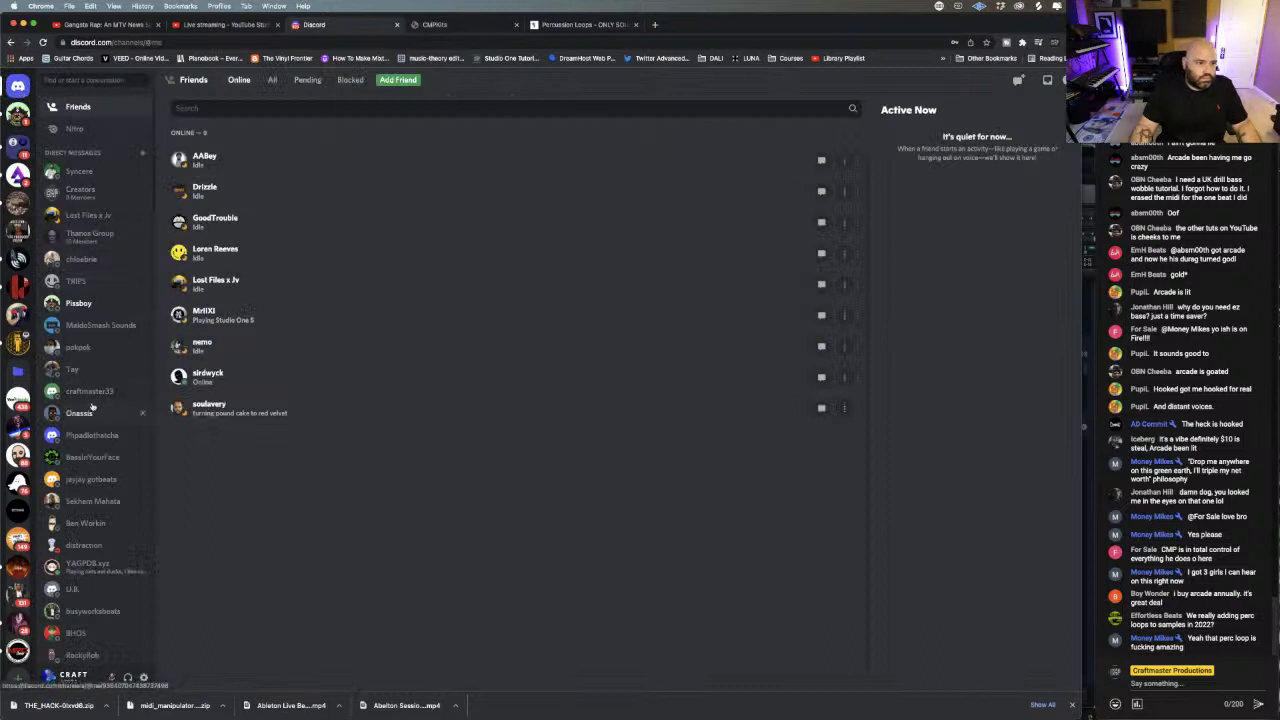
- Search the online Discord friends for the collaborator by alternative names and clear the search
{"action": "left_click", "coordinate": [211, 114]}
{"action": "type", "text": "old"}
{"action": "key", "text": "BackSpace"}
{"action": "key", "text": "BackSpace"}
{"action": "key", "text": "BackSpace"}
{"action": "type", "text": "money"}
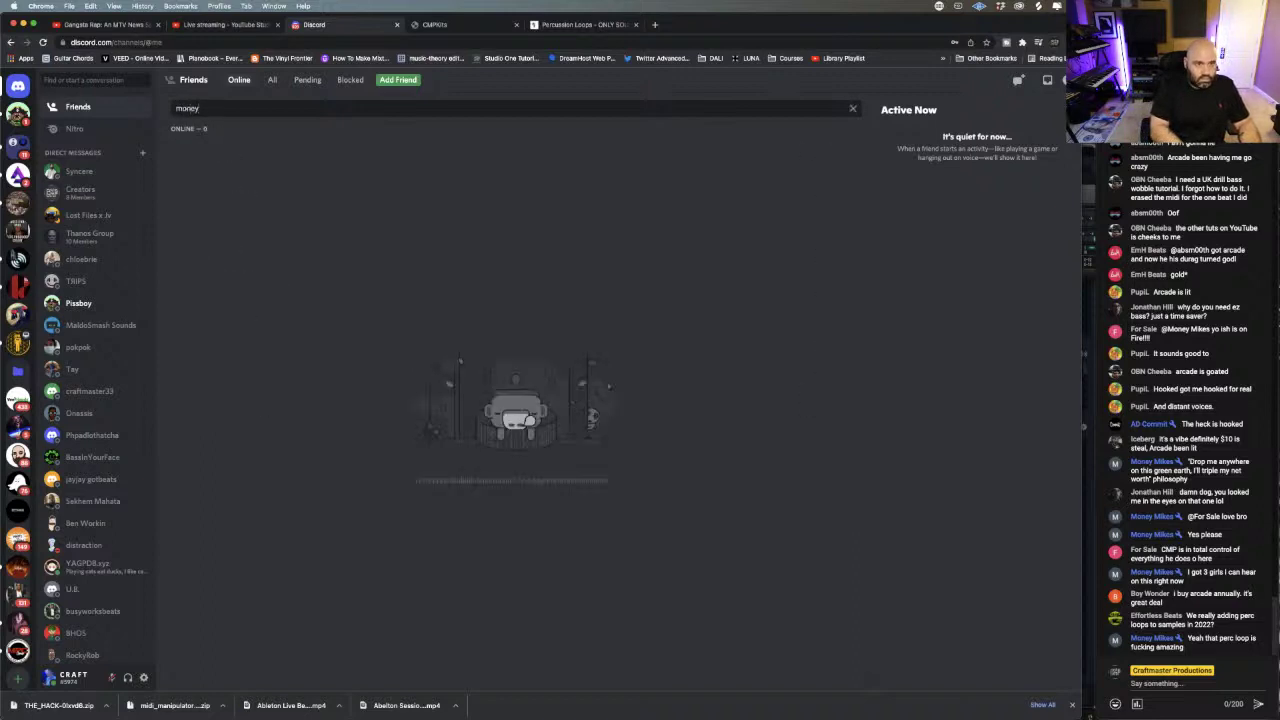
{"action": "key", "text": "BackSpace"}
{"action": "key", "text": "BackSpace"}
{"action": "key", "text": "BackSpace"}
{"action": "key", "text": "BackSpace"}
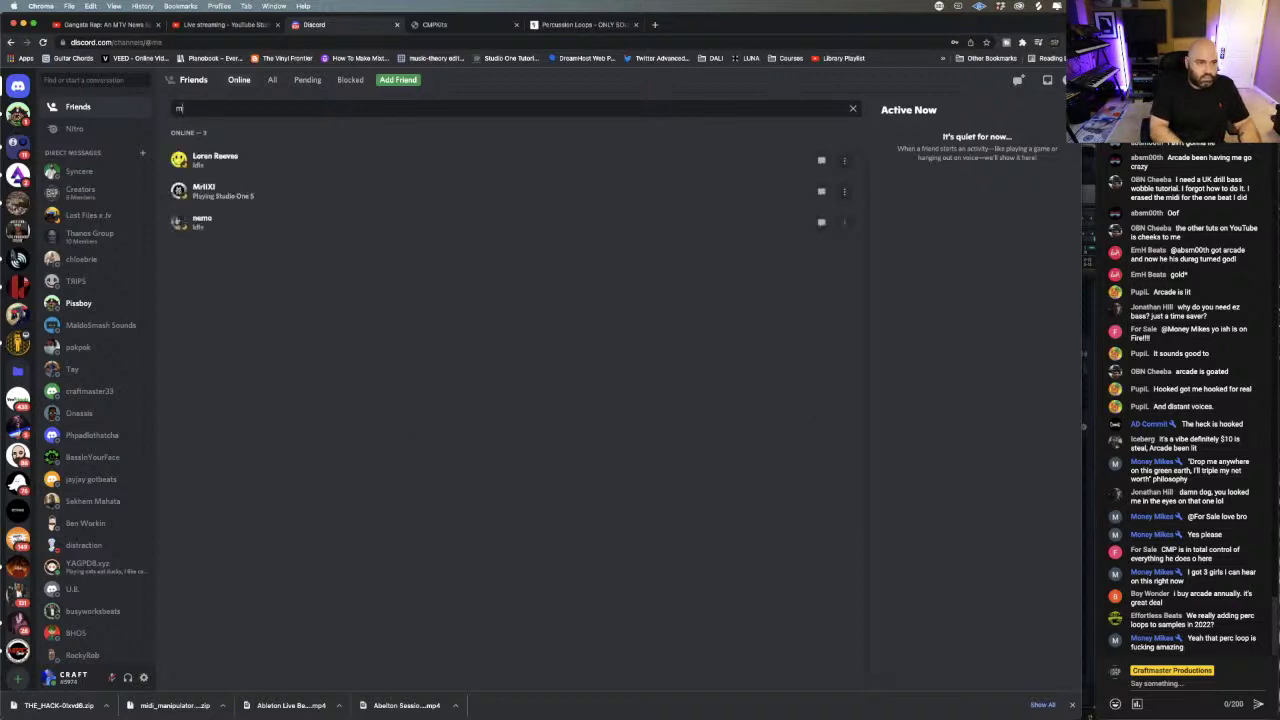
{"action": "key", "text": "BackSpace"}
{"action": "type", "text": "mike"}
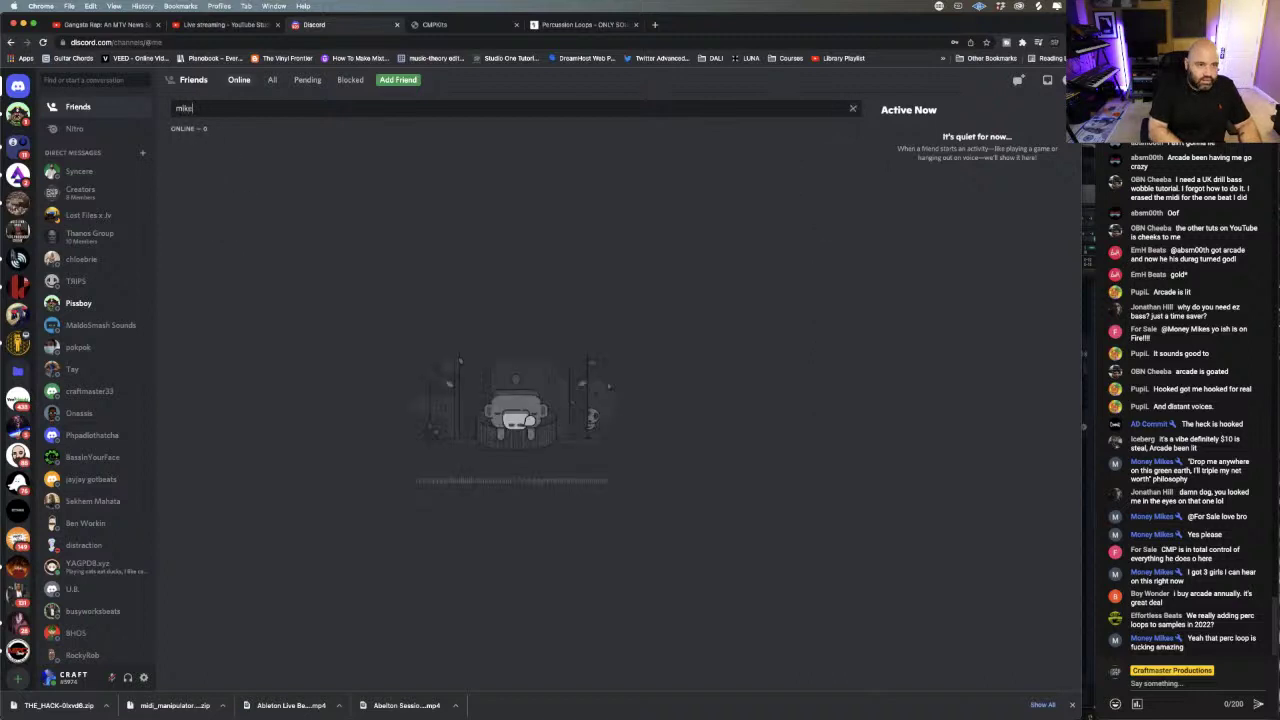
{"action": "key", "text": "BackSpace"}
{"action": "key", "text": "BackSpace"}
{"action": "key", "text": "BackSpace"}
{"action": "key", "text": "BackSpace"}
{"action": "key", "text": "BackSpace"}
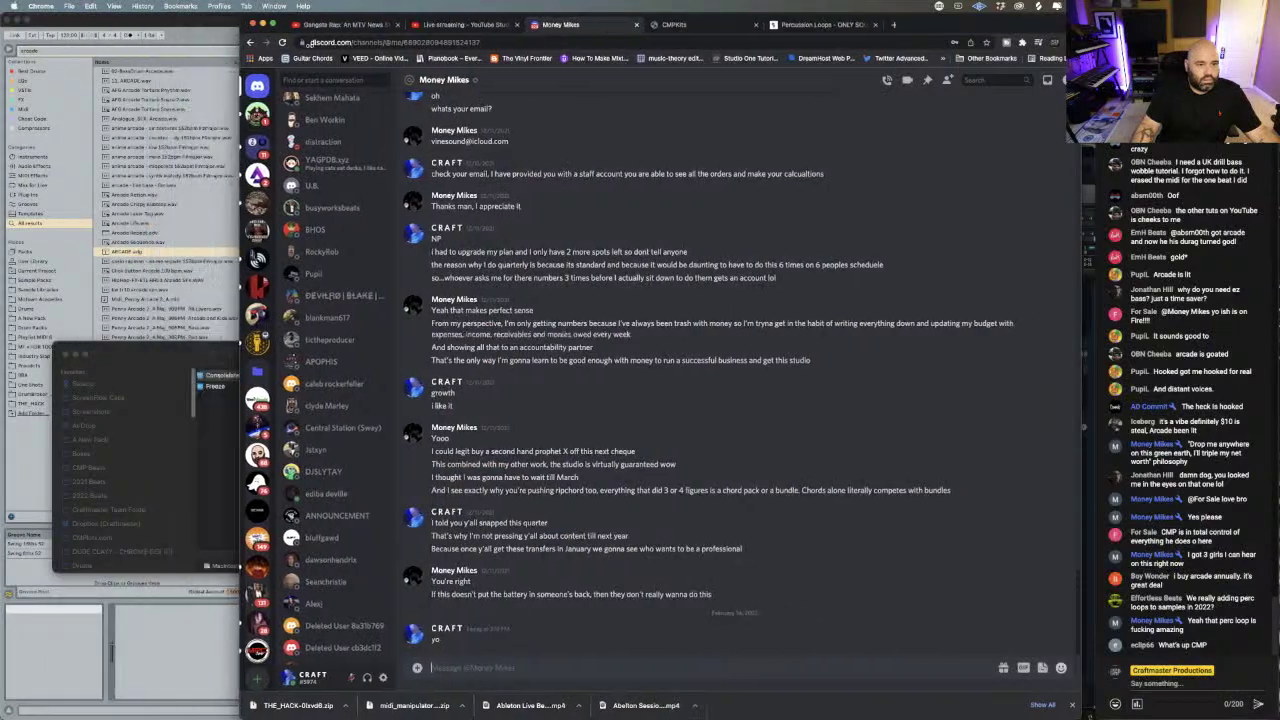
- Send CMP-Hotel 128.aif to the collaborator in the open direct message and minimize the Finder window
{"action": "left_click_drag", "start_coordinate": [322, 375], "coordinate": [823, 432]}
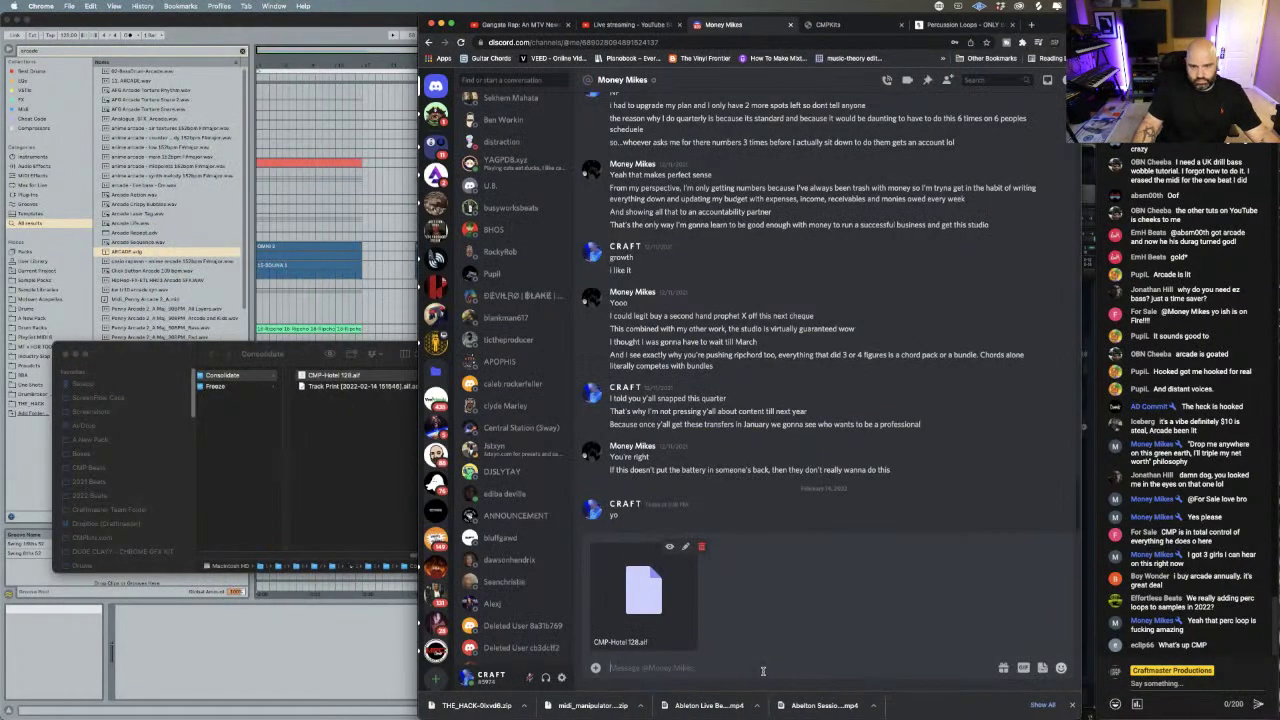
{"action": "key", "text": "Return"}
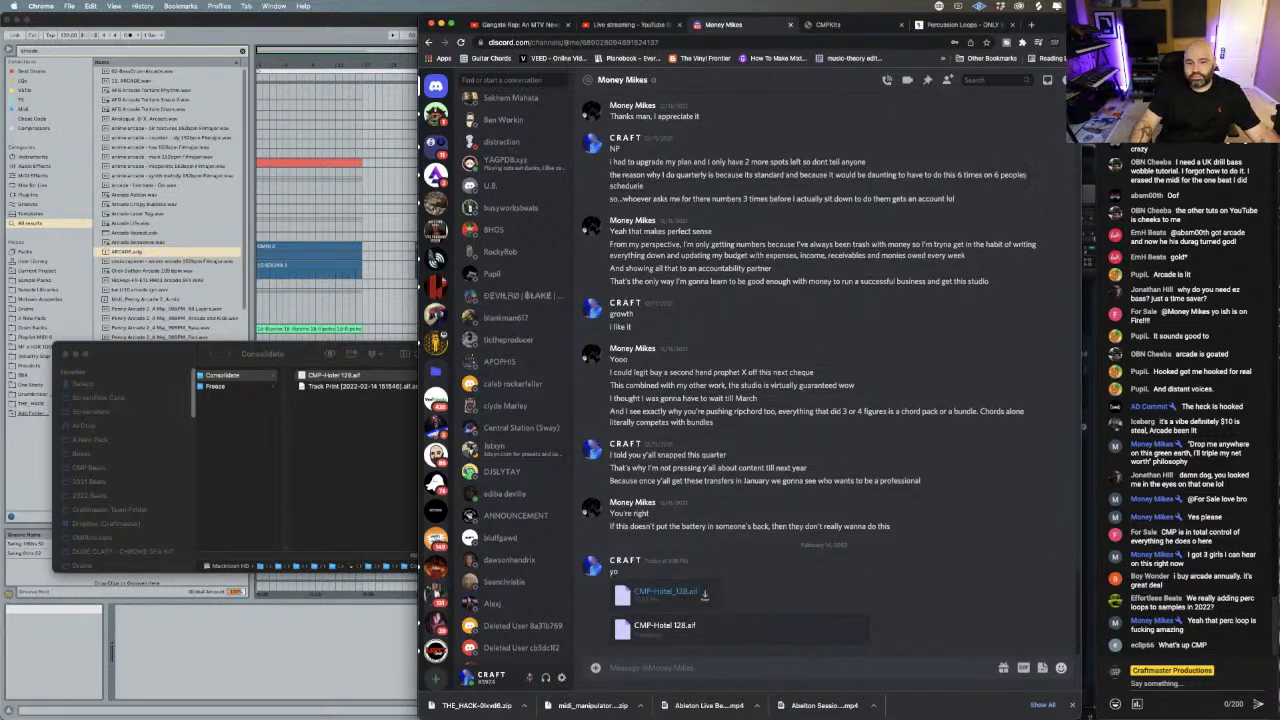
{"action": "left_click", "coordinate": [74, 360]}
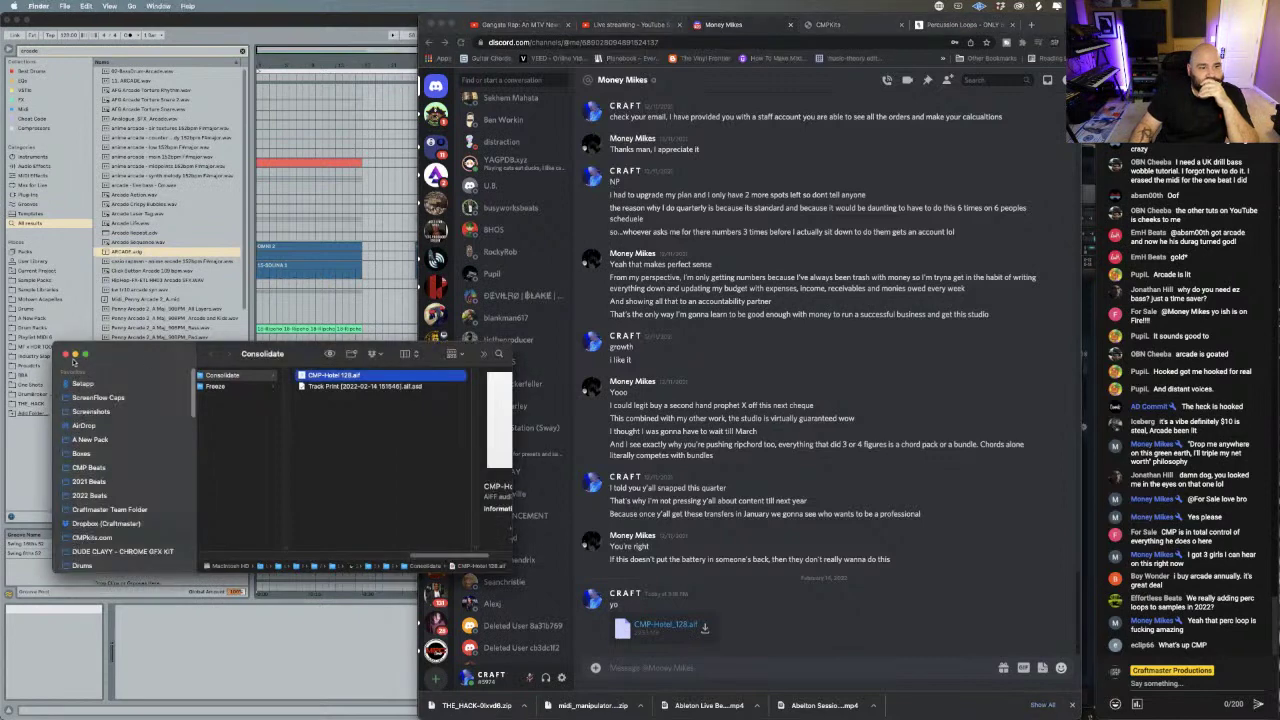
{"action": "left_click", "coordinate": [74, 356]}
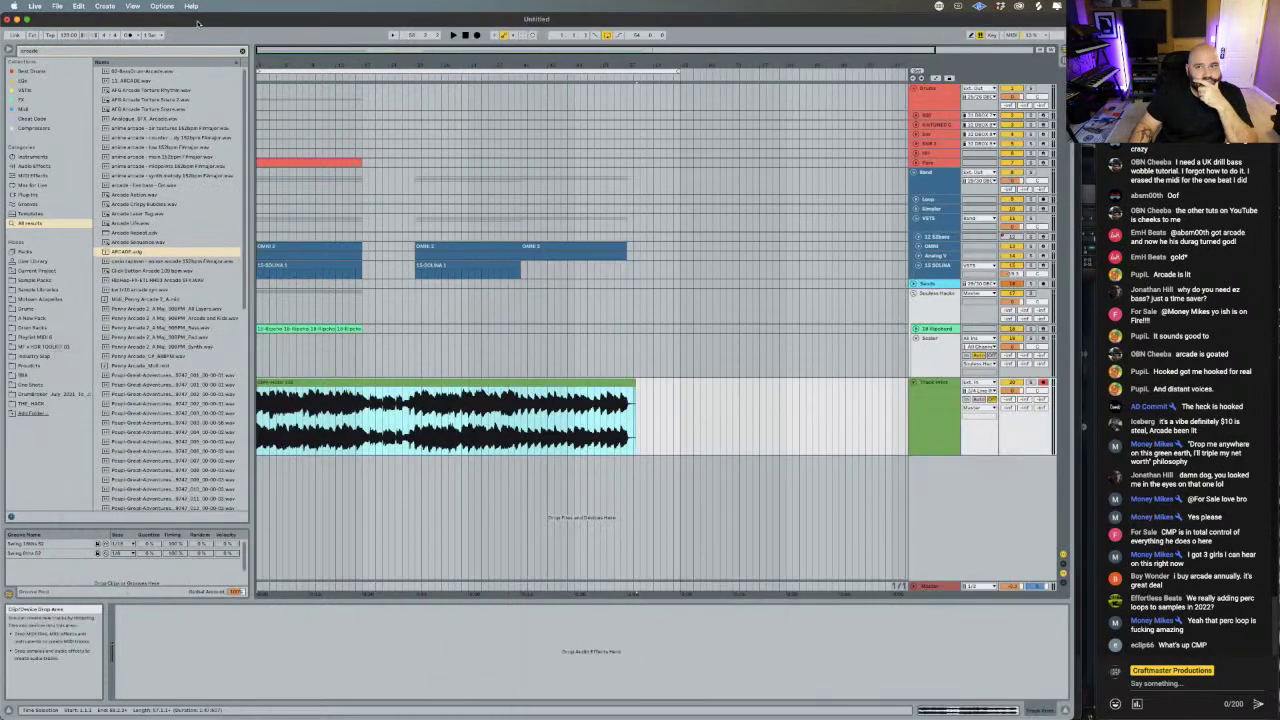
- Start a new Live Set in Ableton Live and choose to save the changes to the current one
{"action": "left_click", "coordinate": [200, 25]}
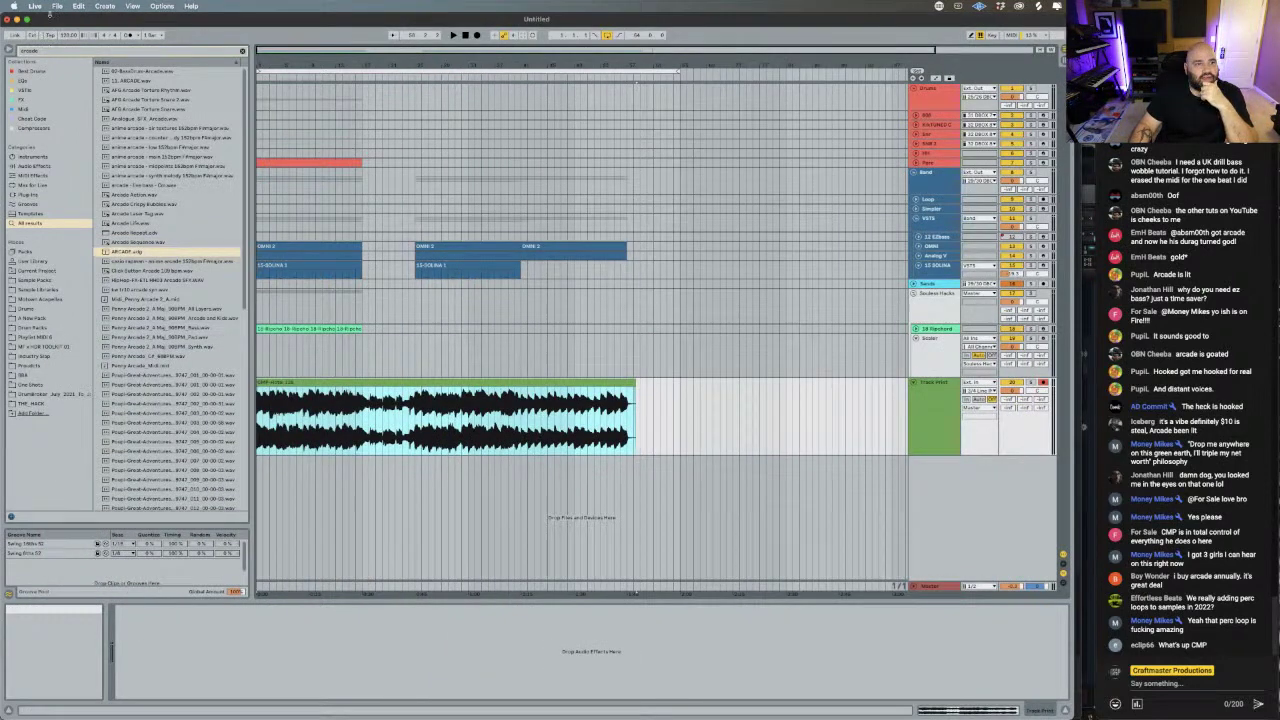
{"action": "left_click", "coordinate": [58, 6]}
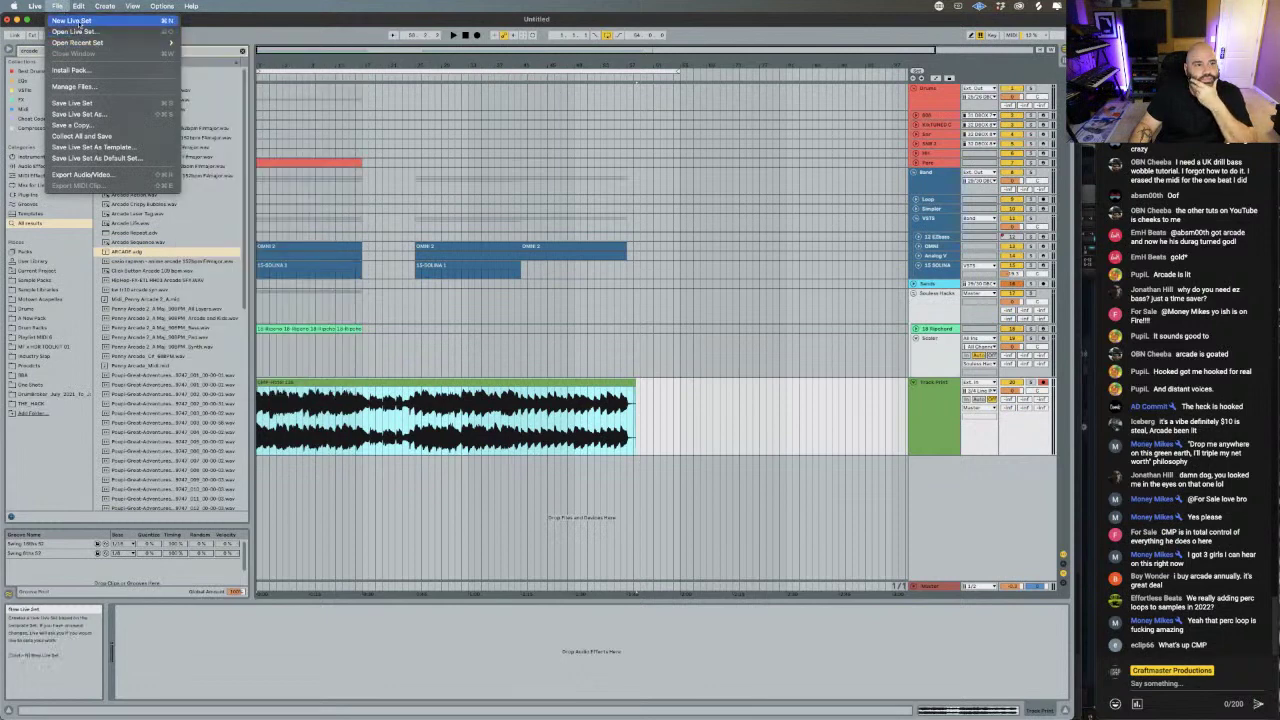
{"action": "left_click", "coordinate": [78, 21]}
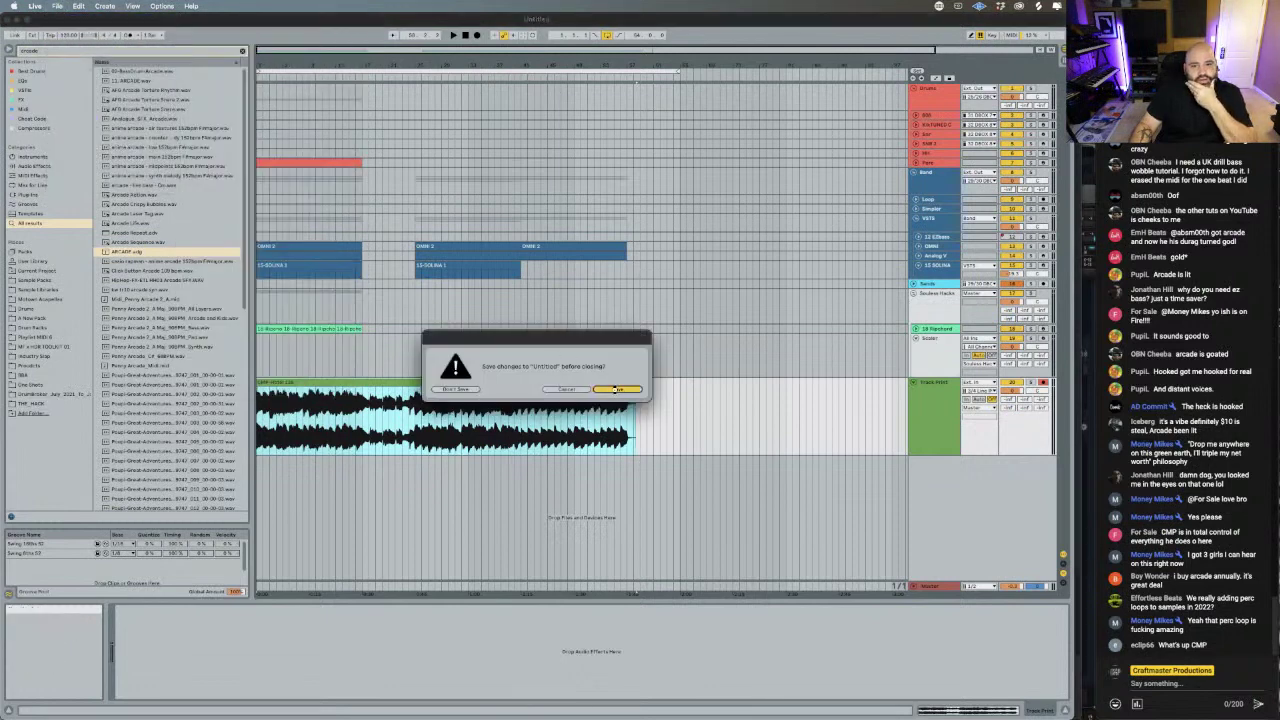
{"action": "left_click", "coordinate": [614, 389]}
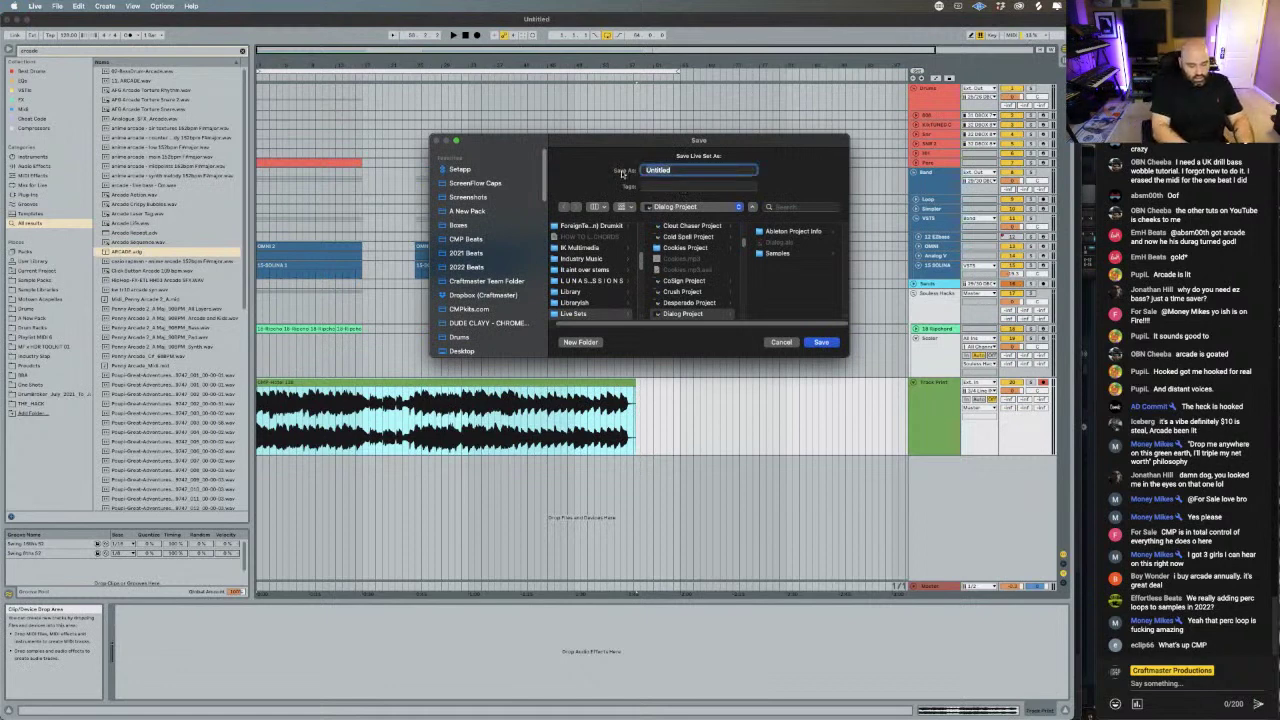
- Save the current set as Loop-Hotel in the Live Sets folder and delete the temporary project files
{"action": "type", "text": "Hotel"}
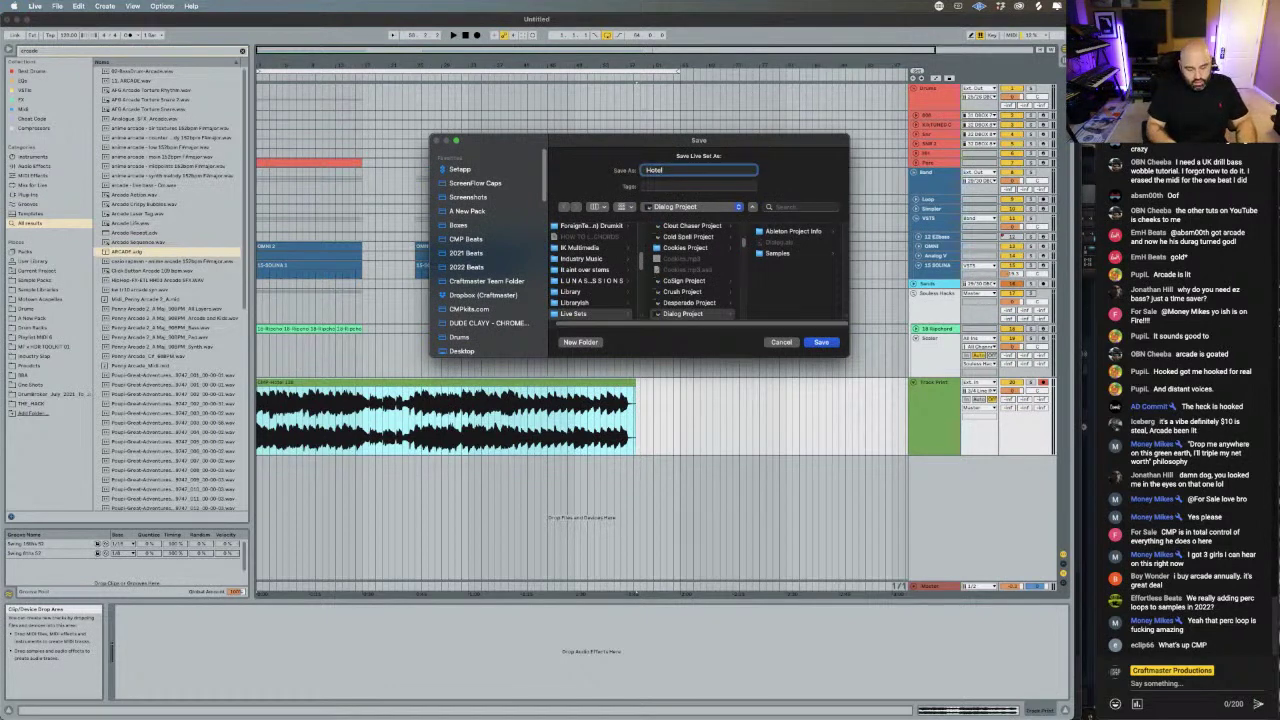
{"action": "left_click", "coordinate": [645, 170]}
{"action": "type", "text": "Loop-"}
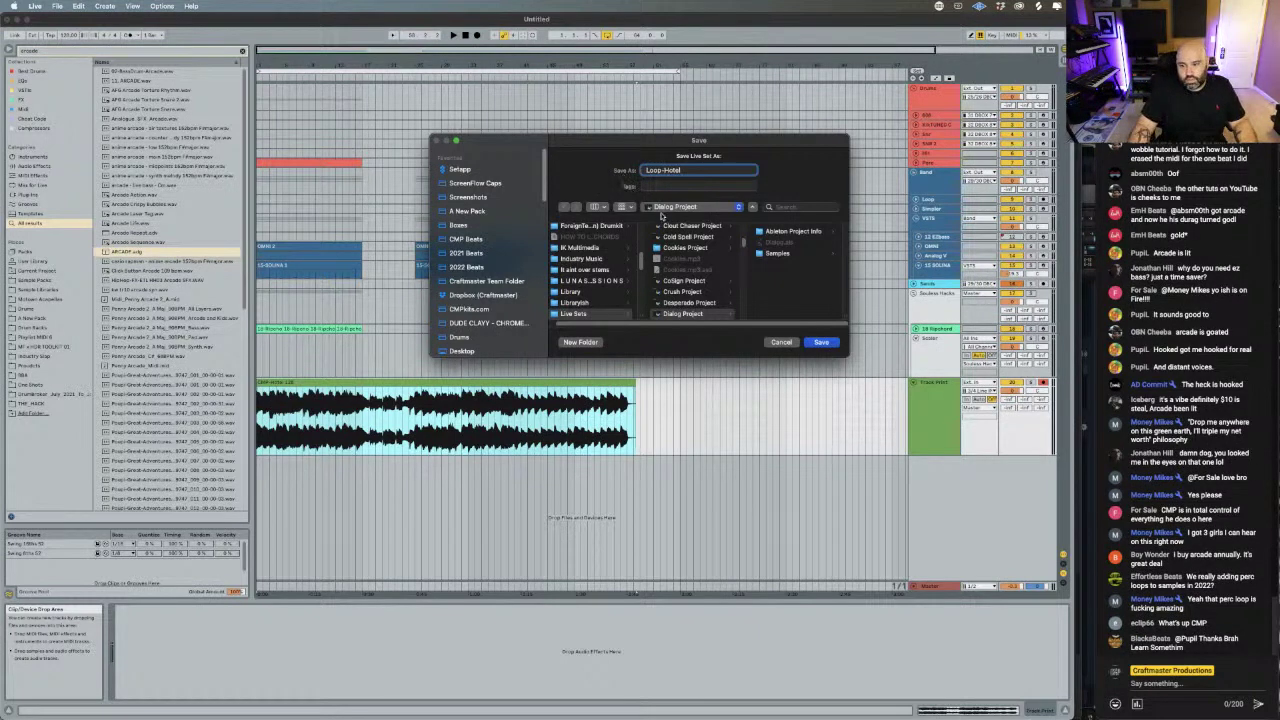
{"action": "left_click", "coordinate": [719, 209]}
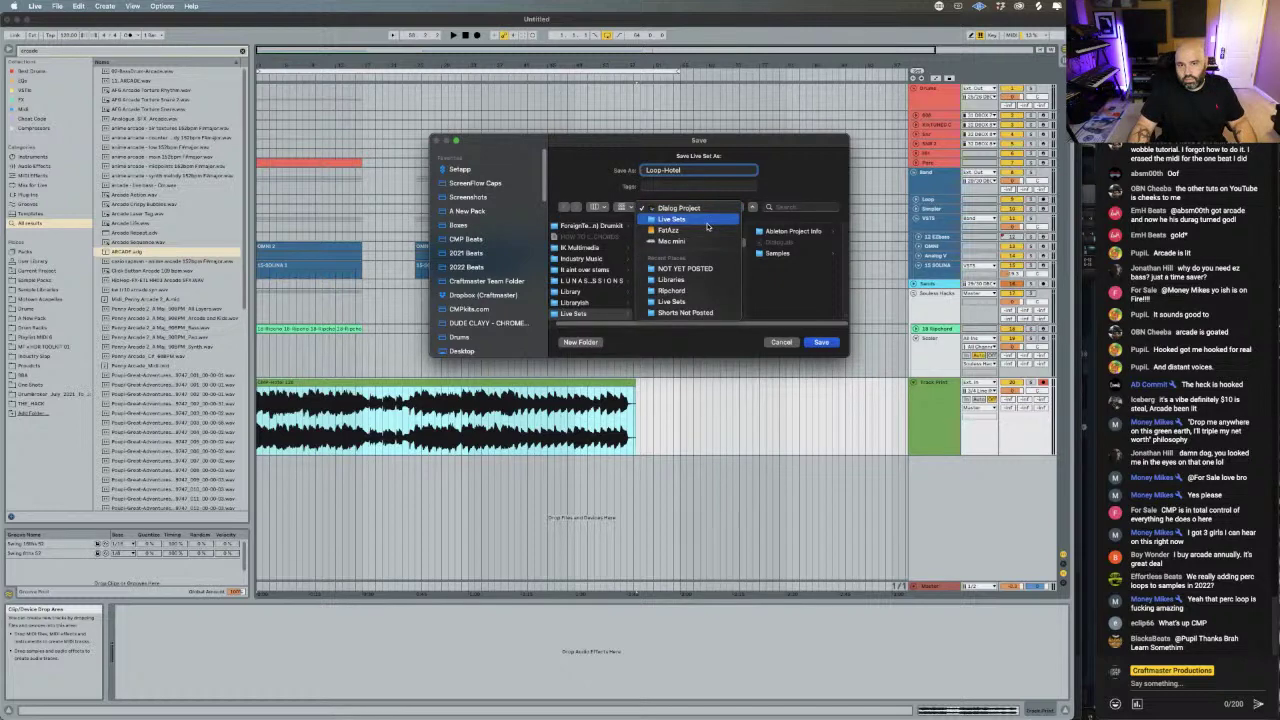
{"action": "left_click", "coordinate": [711, 221]}
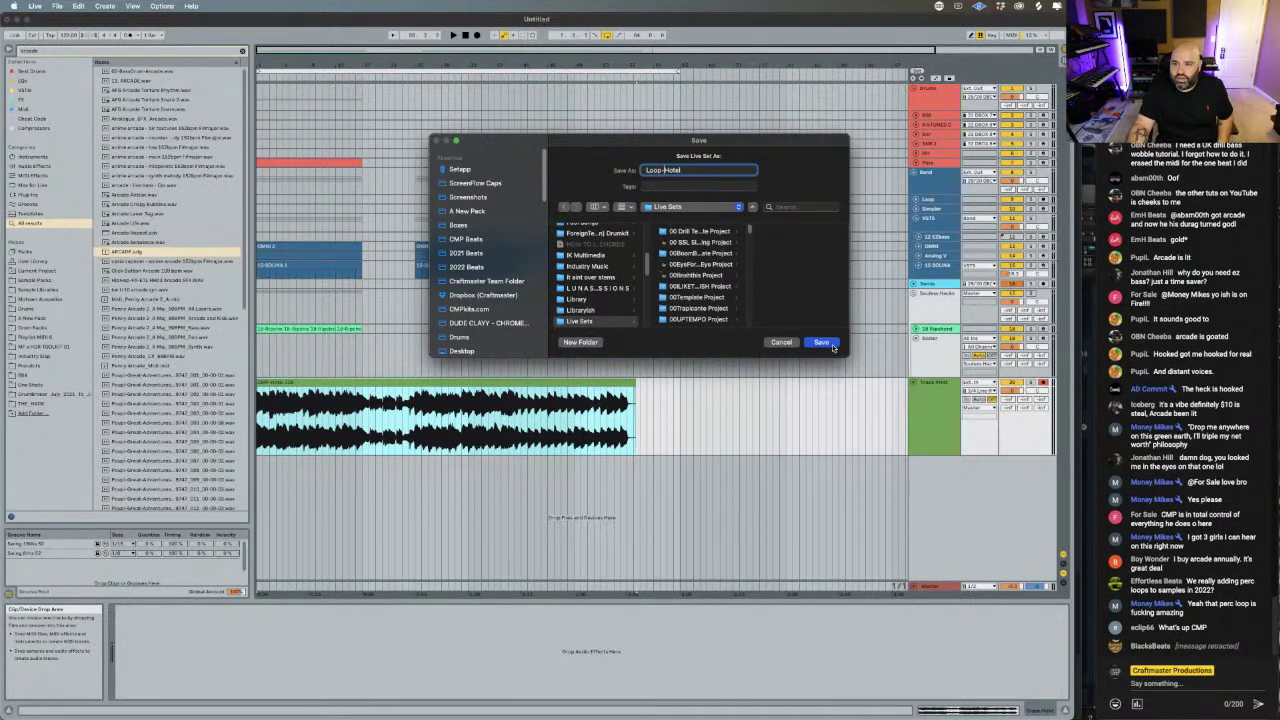
{"action": "left_click", "coordinate": [831, 345]}
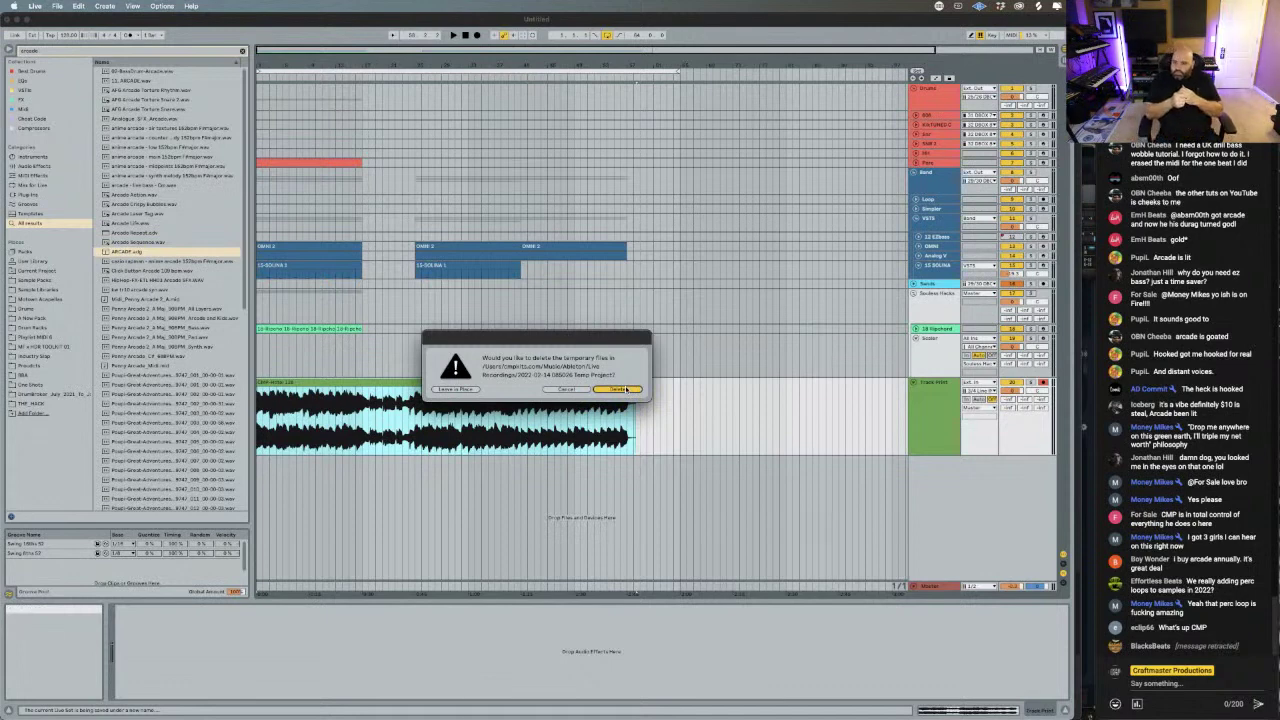
{"action": "left_click", "coordinate": [626, 389]}
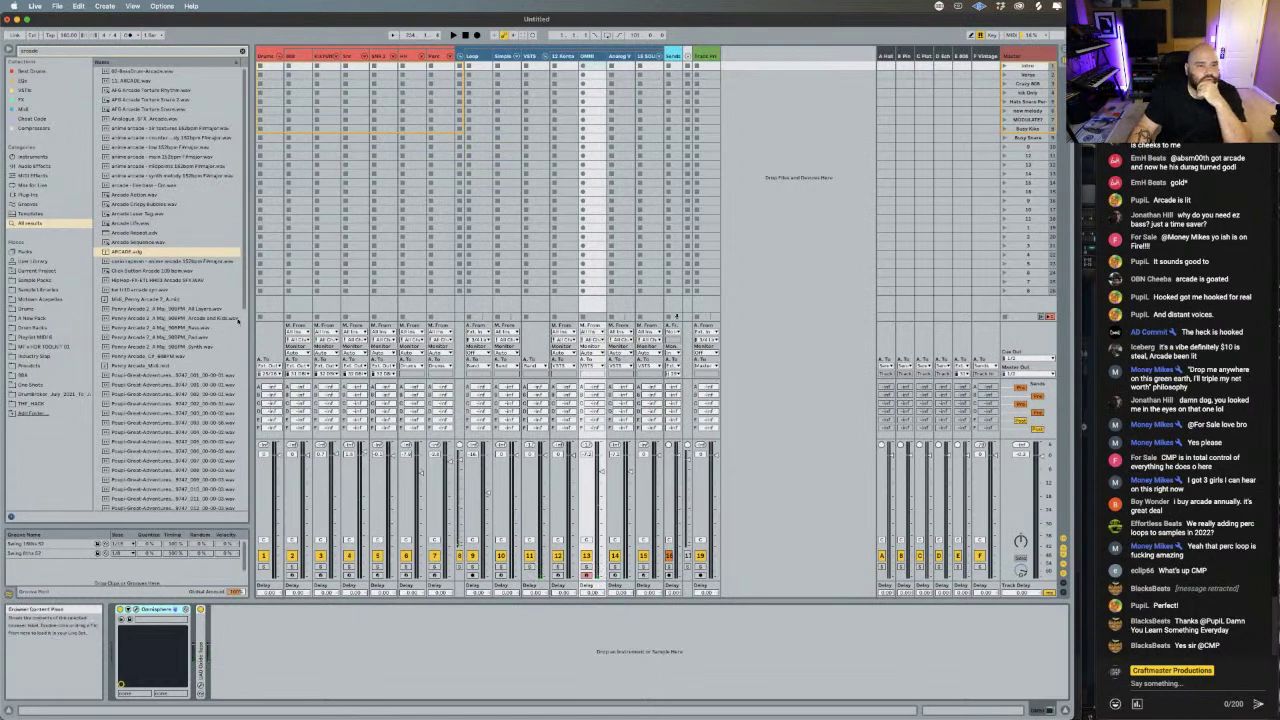
- Replace the browser's search term with "bm" to search all results for B minor material
{"action": "left_click", "coordinate": [76, 51]}
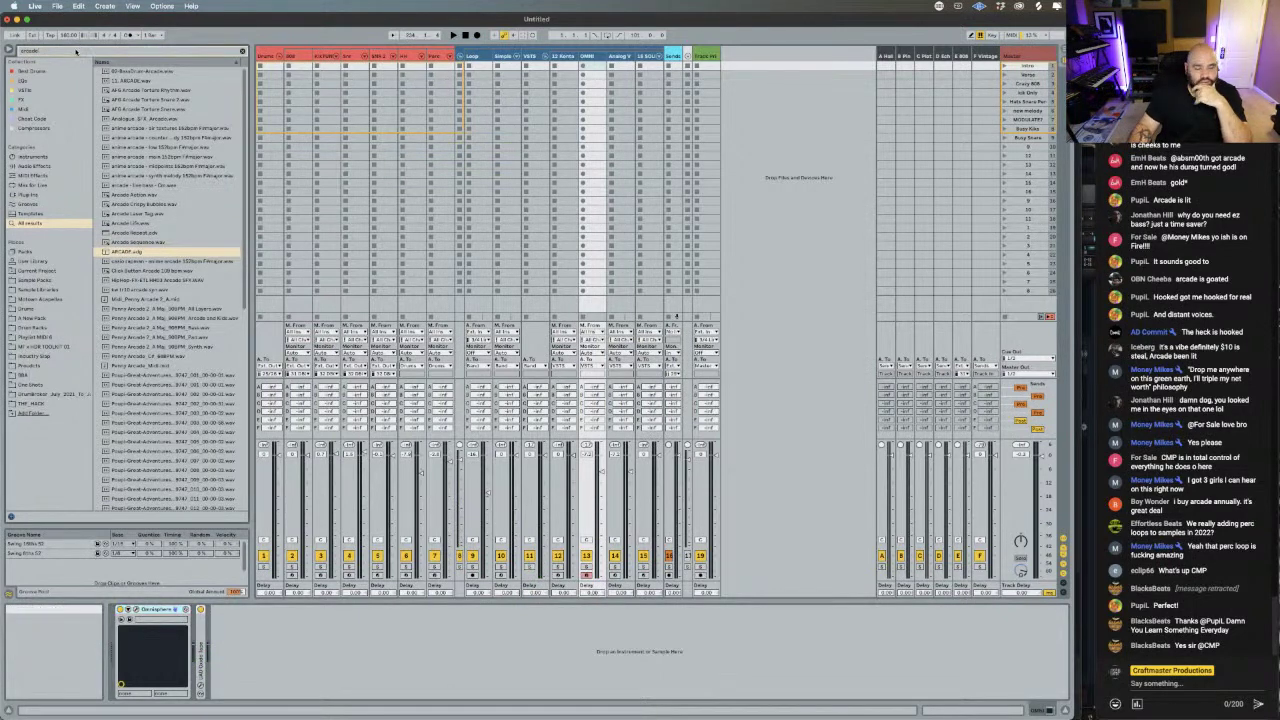
{"action": "key", "text": "BackSpace"}
{"action": "key", "text": "BackSpace"}
{"action": "key", "text": "BackSpace"}
{"action": "key", "text": "BackSpace"}
{"action": "key", "text": "BackSpace"}
{"action": "key", "text": "BackSpace"}
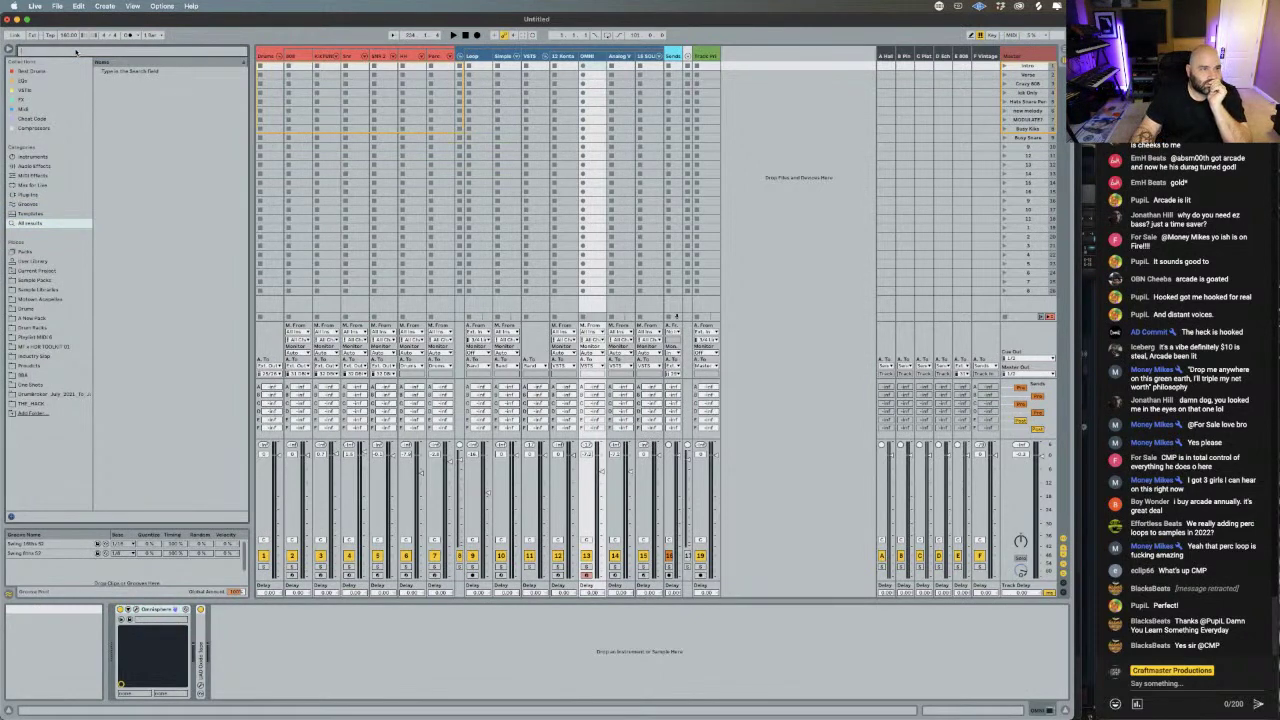
{"action": "type", "text": "am"}
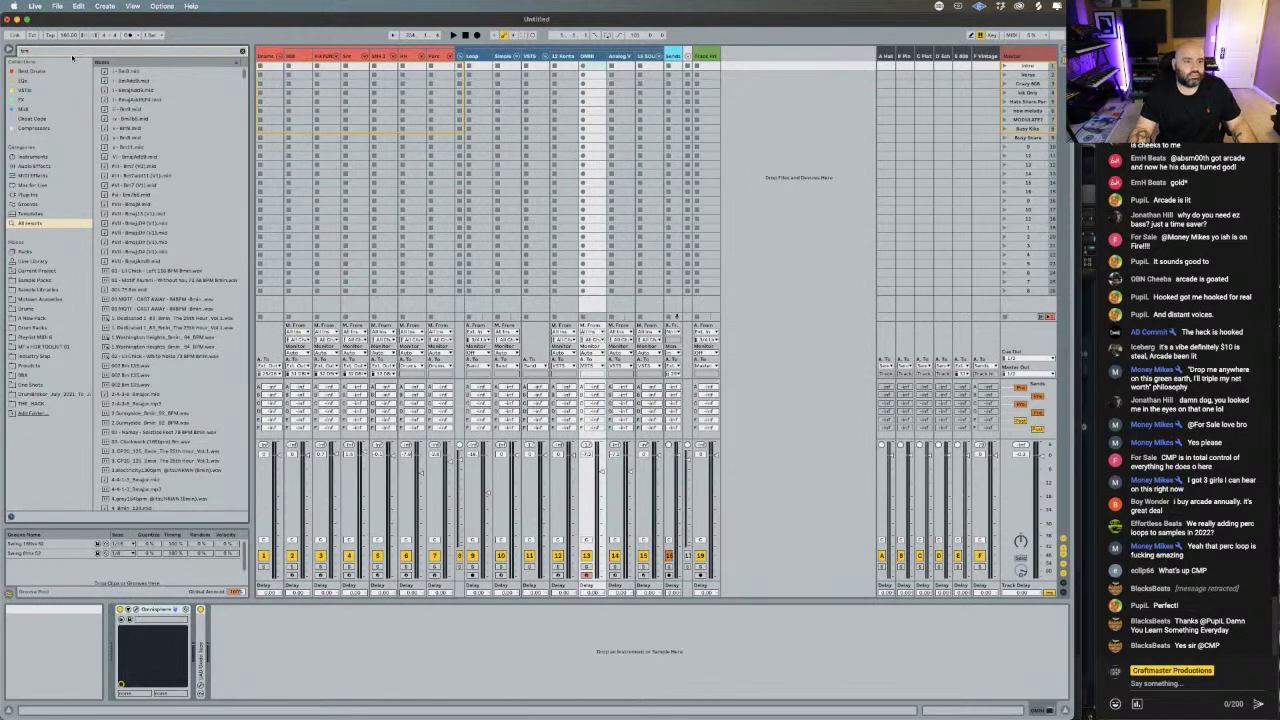
- Audition the Washington Heights sample and the B minor guitar loops in the search results
{"action": "left_click", "coordinate": [188, 337]}
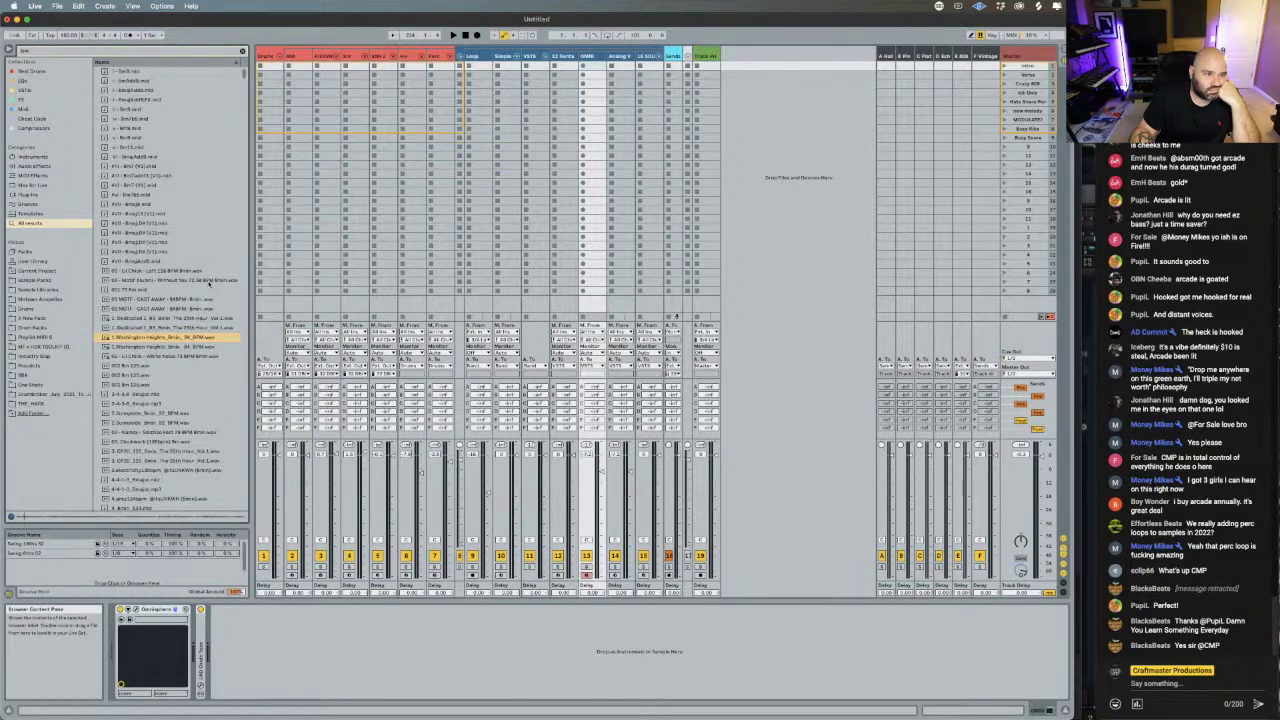
{"action": "scroll", "coordinate": [210, 258], "scroll_direction": "down", "scroll_amount": 1}
{"action": "scroll", "coordinate": [210, 258], "scroll_direction": "down", "scroll_amount": 3}
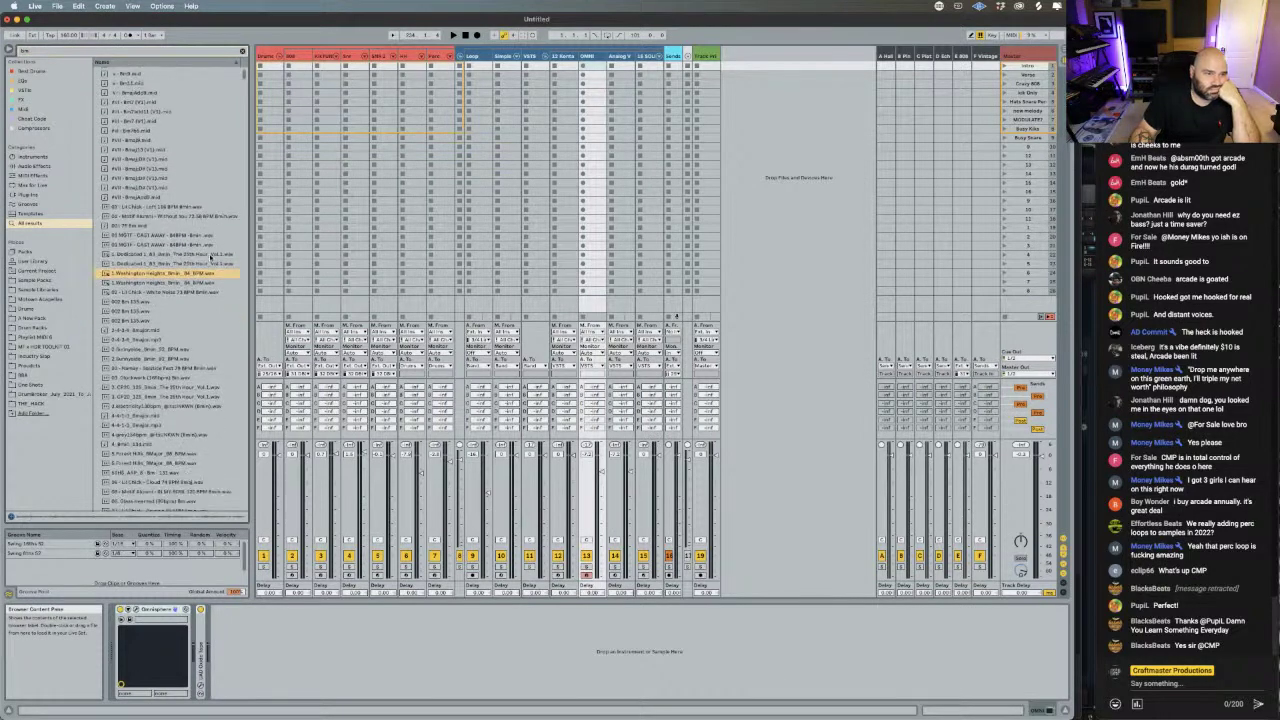
{"action": "scroll", "coordinate": [210, 258], "scroll_direction": "down", "scroll_amount": 10}
{"action": "scroll", "coordinate": [210, 258], "scroll_direction": "down", "scroll_amount": 10}
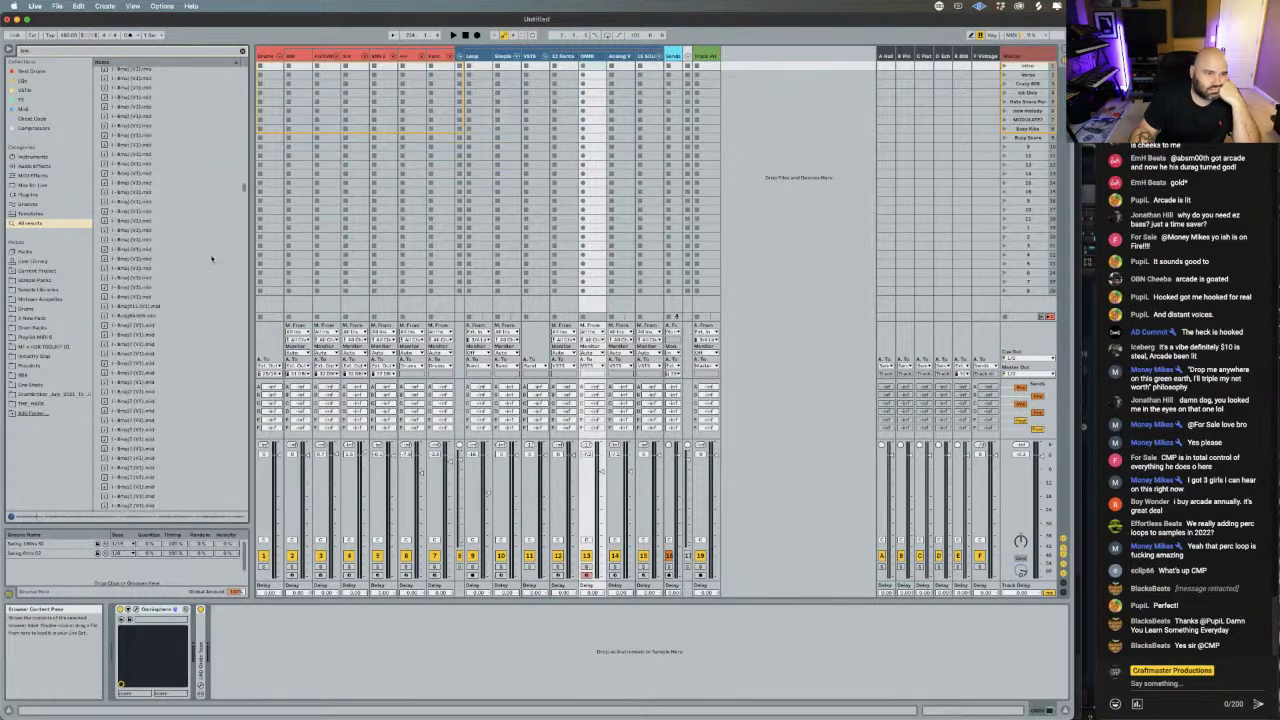
{"action": "scroll", "coordinate": [212, 258], "scroll_direction": "down", "scroll_amount": 15}
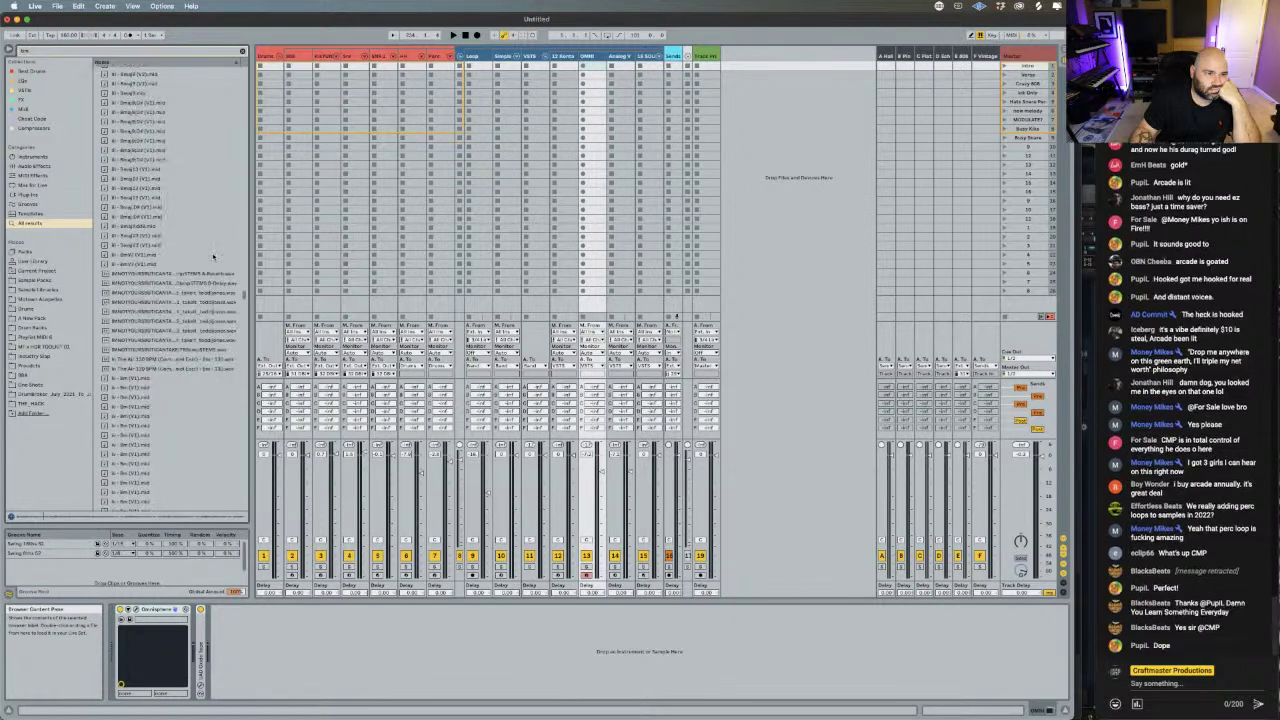
{"action": "left_click", "coordinate": [155, 356]}
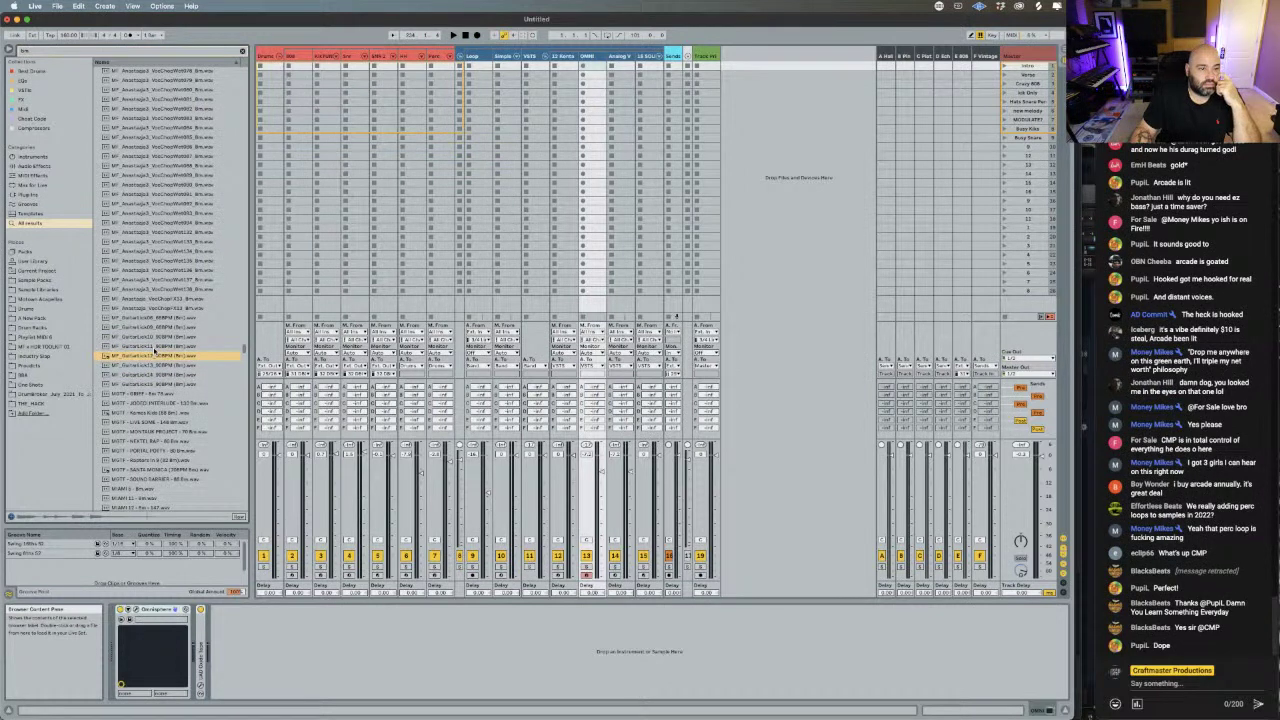
{"action": "left_click", "coordinate": [157, 347]}
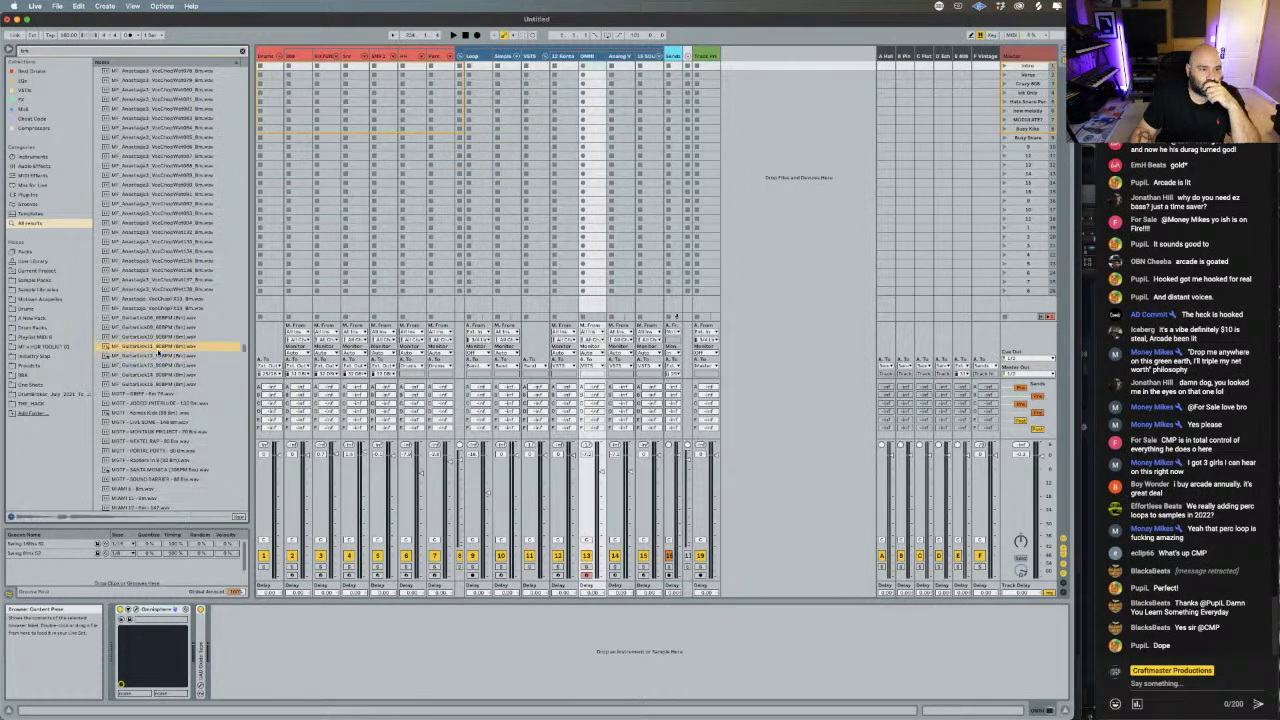
{"action": "left_click", "coordinate": [157, 356]}
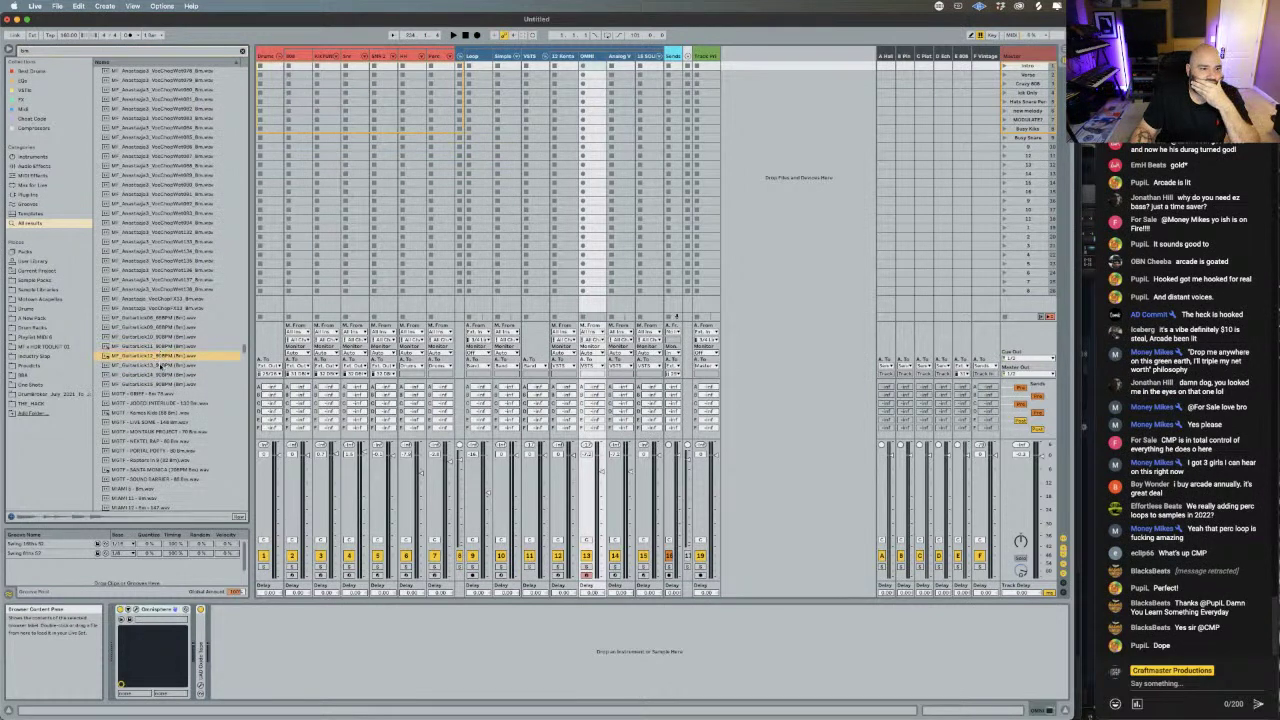
{"action": "left_click", "coordinate": [158, 366]}
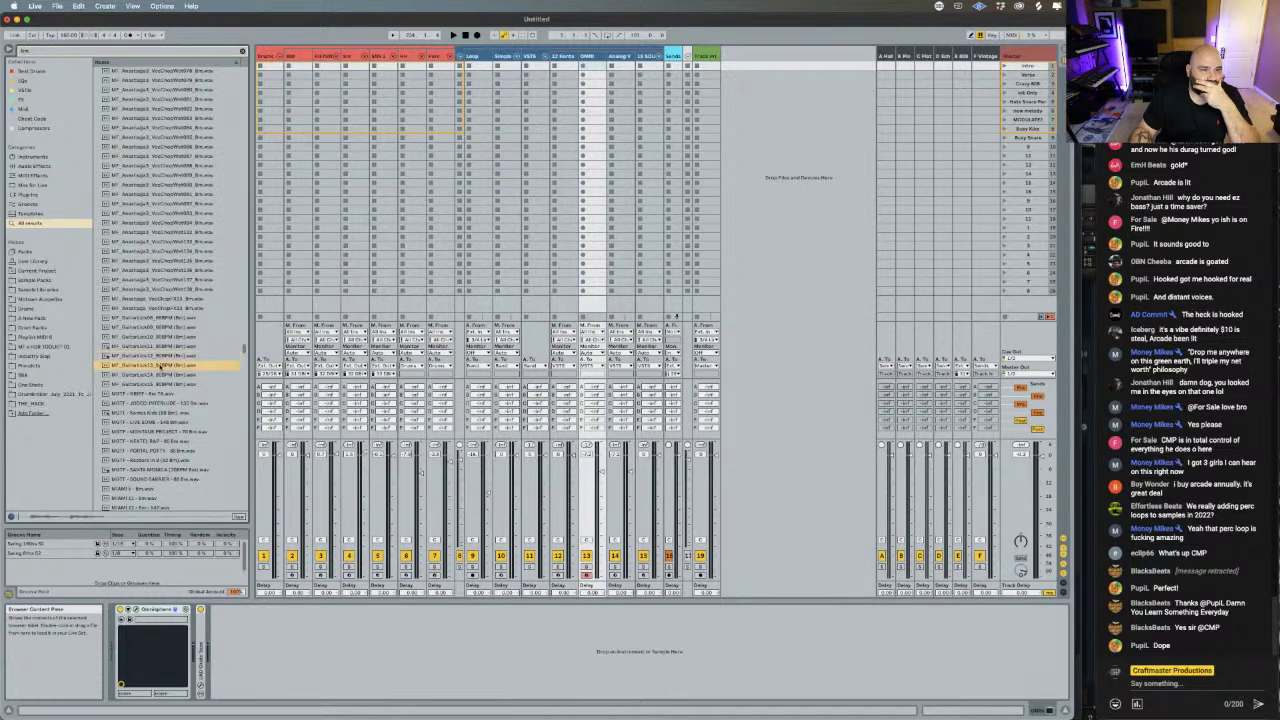
{"action": "left_click", "coordinate": [160, 374]}
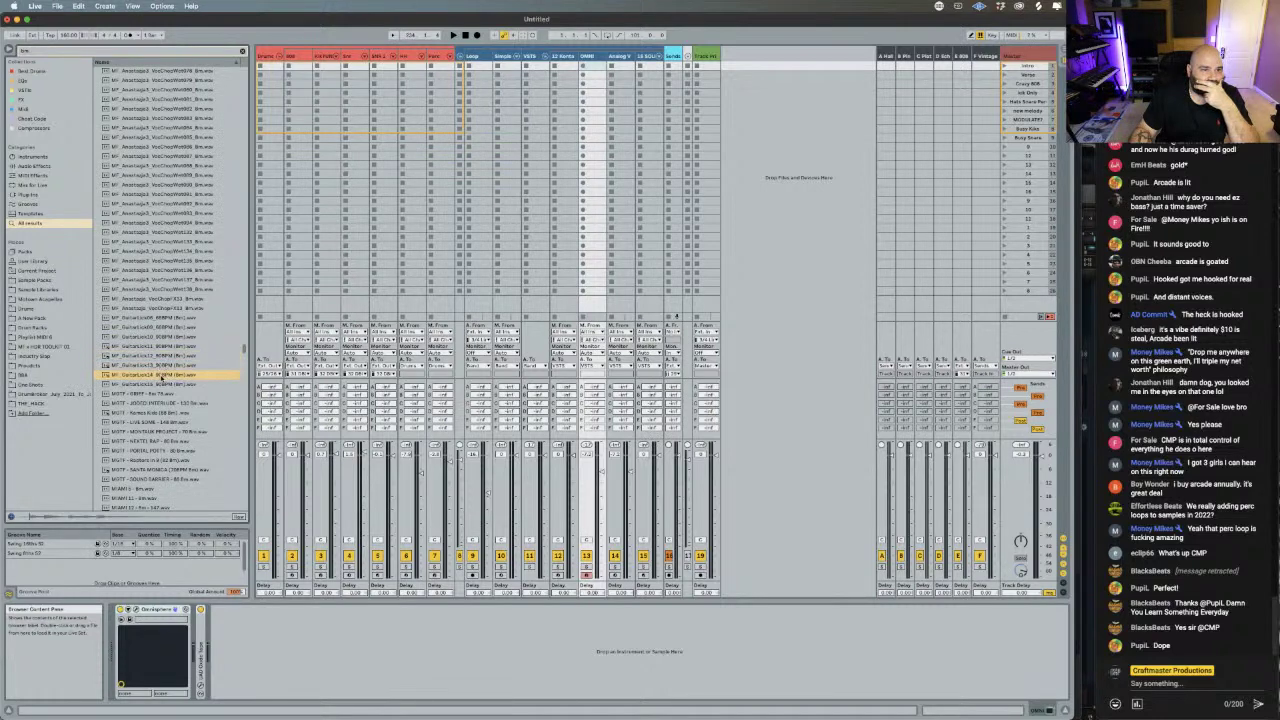
{"action": "left_click", "coordinate": [162, 384]}
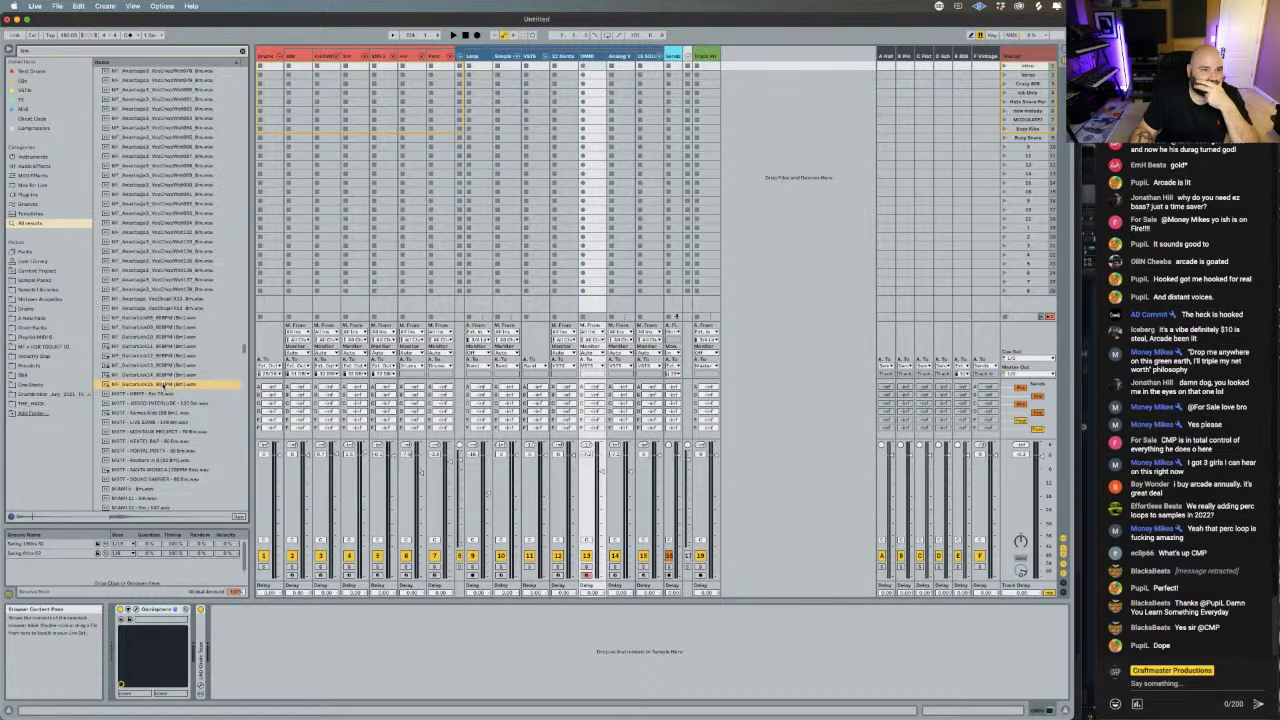
- Audition the Miami loops, the vocal samples and Microwaves 156 Bm.wav in the B minor results
{"action": "scroll", "coordinate": [170, 300], "scroll_direction": "down", "scroll_amount": 8}
{"action": "left_click", "coordinate": [158, 257]}
{"action": "left_click", "coordinate": [154, 247]}
{"action": "left_click", "coordinate": [166, 266]}
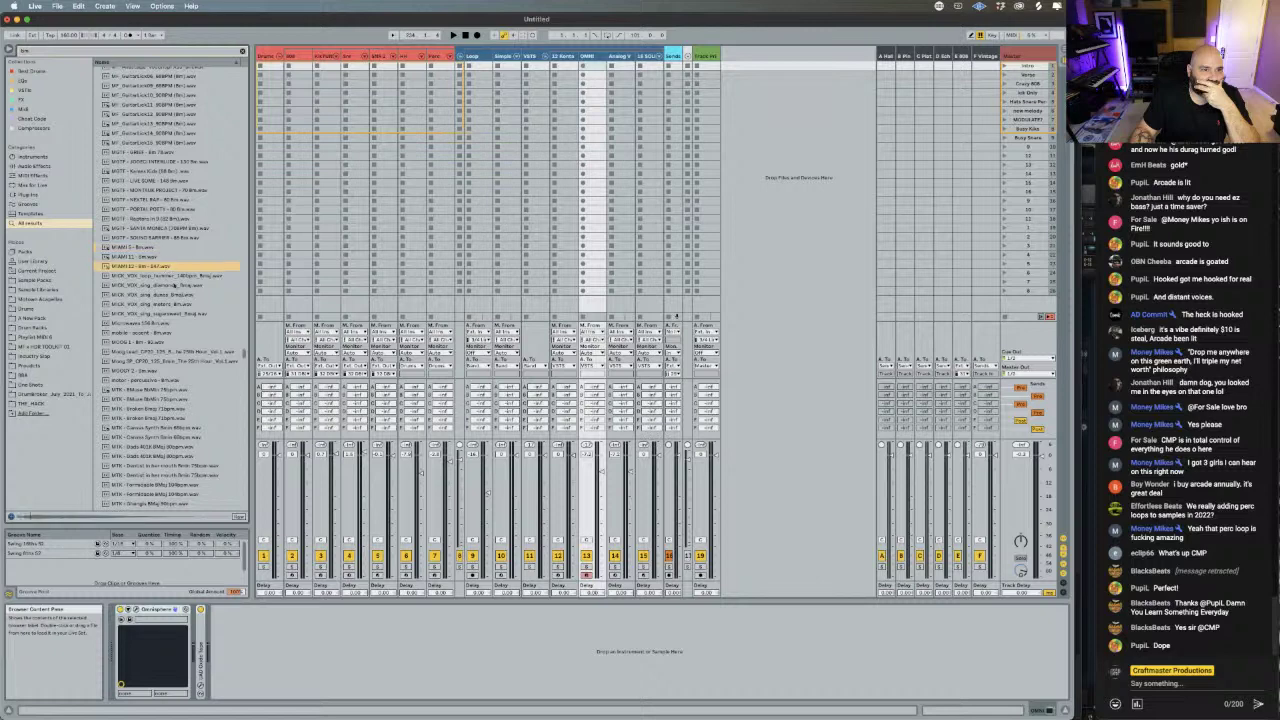
{"action": "left_click", "coordinate": [185, 276]}
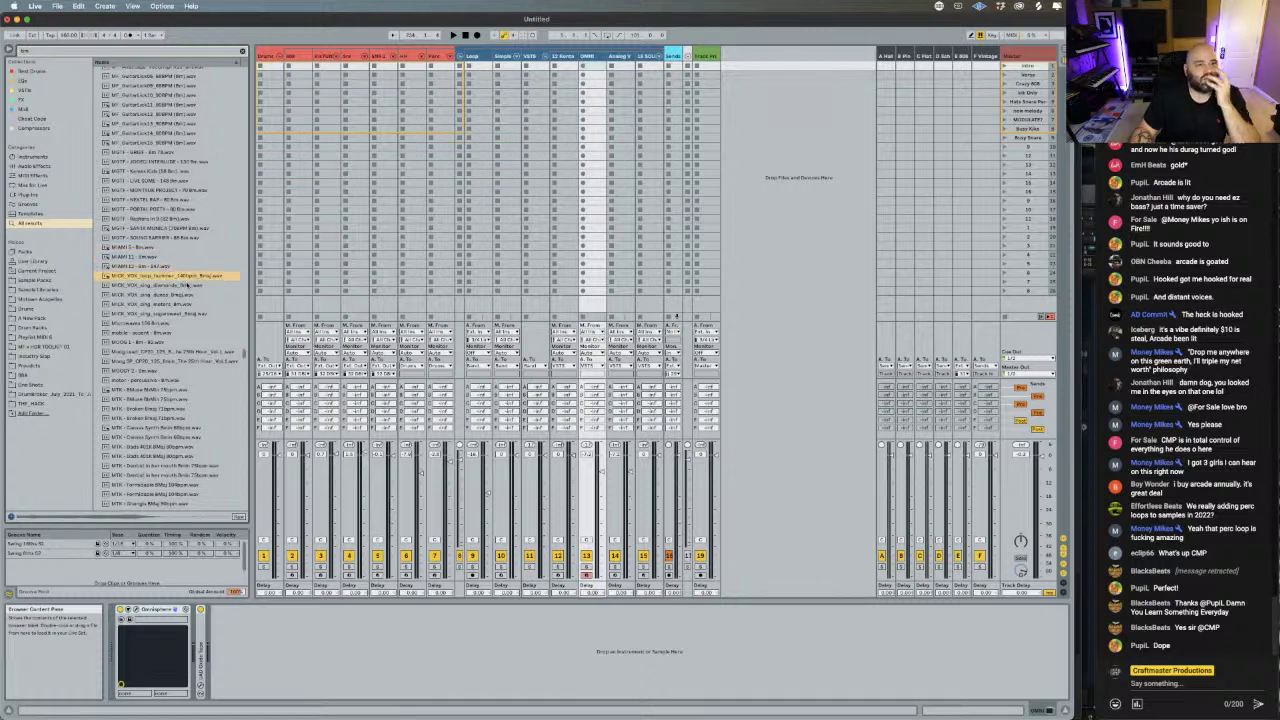
{"action": "left_click", "coordinate": [184, 285]}
{"action": "left_click", "coordinate": [186, 294]}
{"action": "left_click", "coordinate": [186, 304]}
{"action": "left_click", "coordinate": [185, 313]}
{"action": "left_click", "coordinate": [172, 324]}
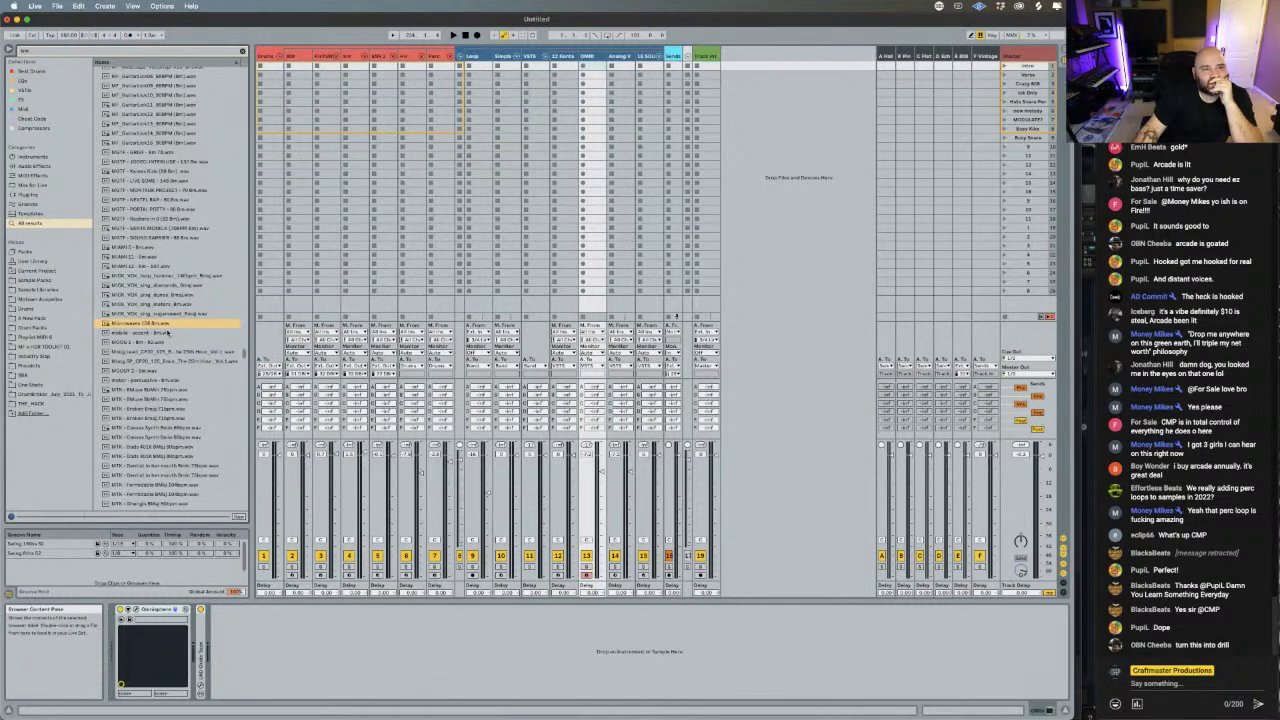
- Reveal Microwaves 156 Bm.wav in its Finder folder to check which sample pack it belongs to, and close the window
{"action": "right_click", "coordinate": [164, 326]}
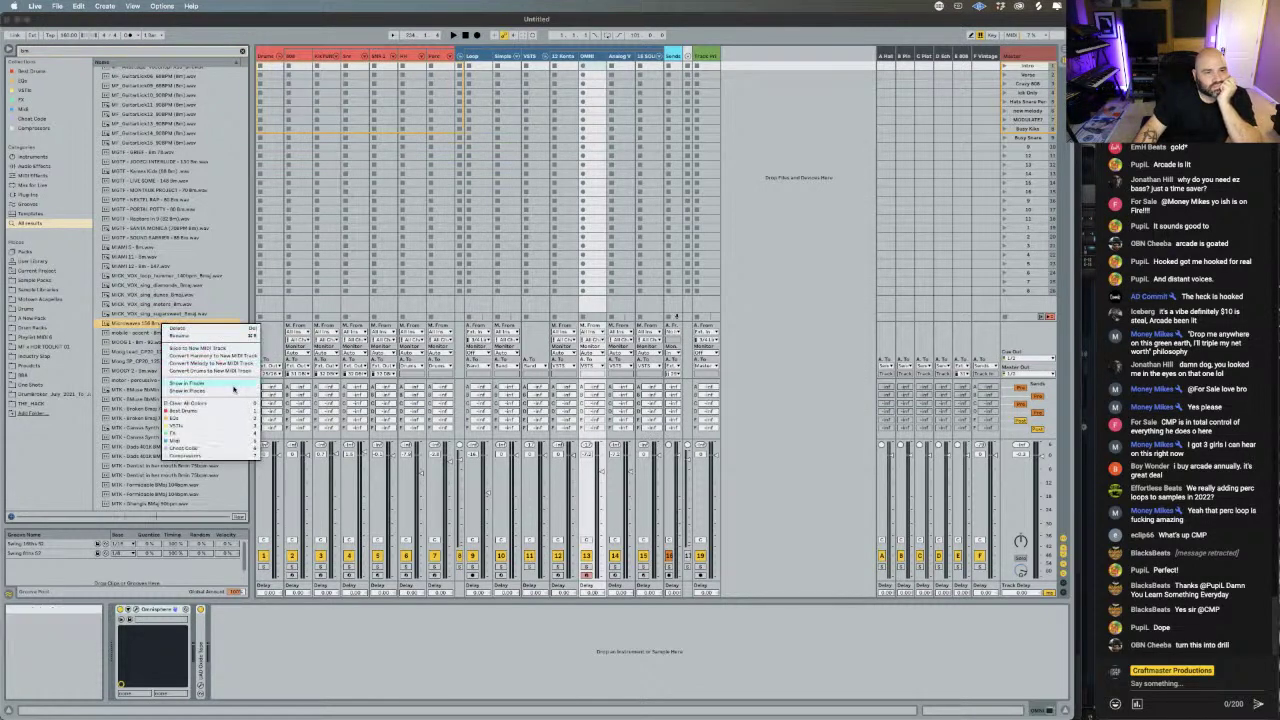
{"action": "left_click", "coordinate": [229, 384]}
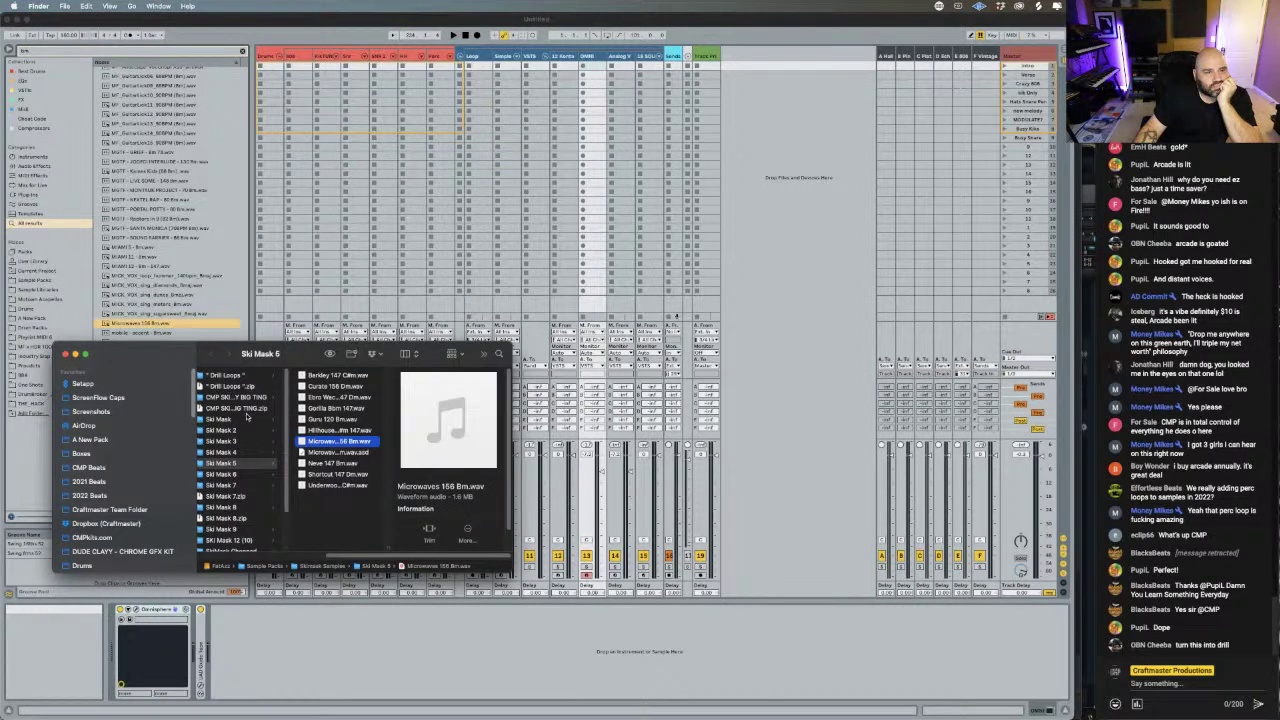
{"action": "mouse_move", "coordinate": [410, 558]}
{"action": "left_mouse_down"}
{"action": "mouse_move", "coordinate": [368, 561]}
{"action": "mouse_move", "coordinate": [395, 552]}
{"action": "left_mouse_up"}
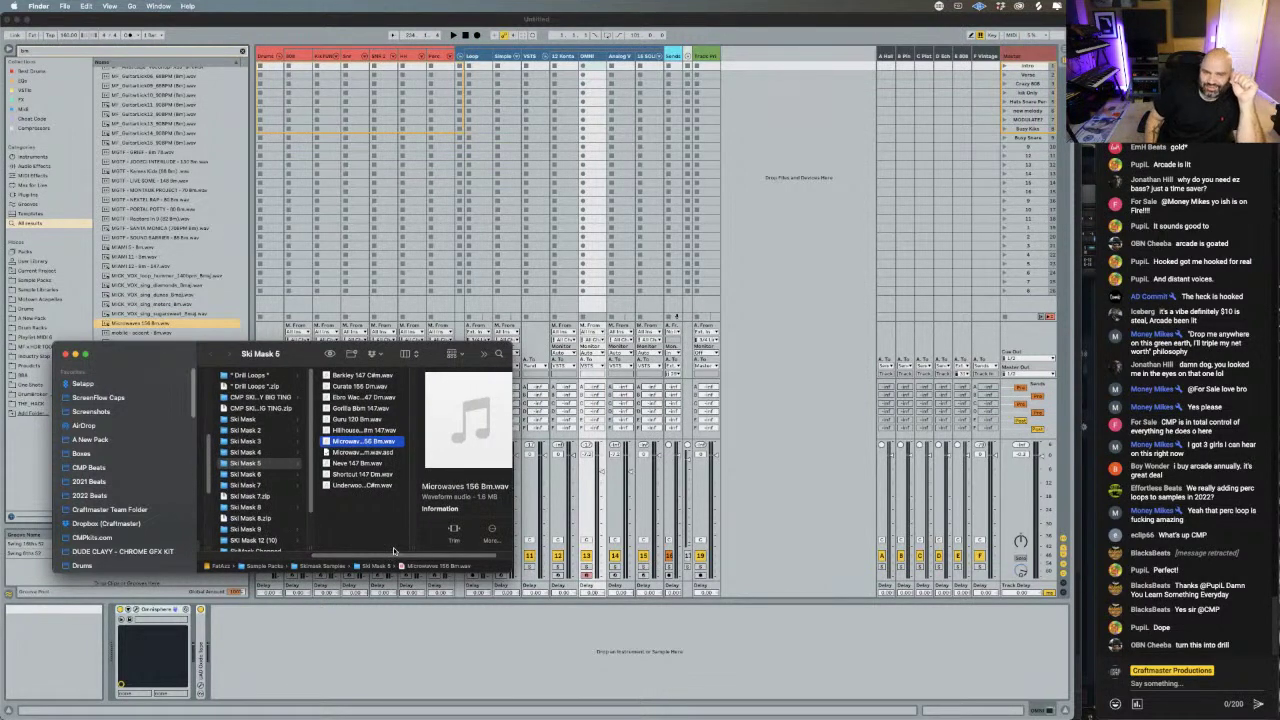
{"action": "left_click", "coordinate": [66, 355]}
{"action": "left_click", "coordinate": [139, 340]}
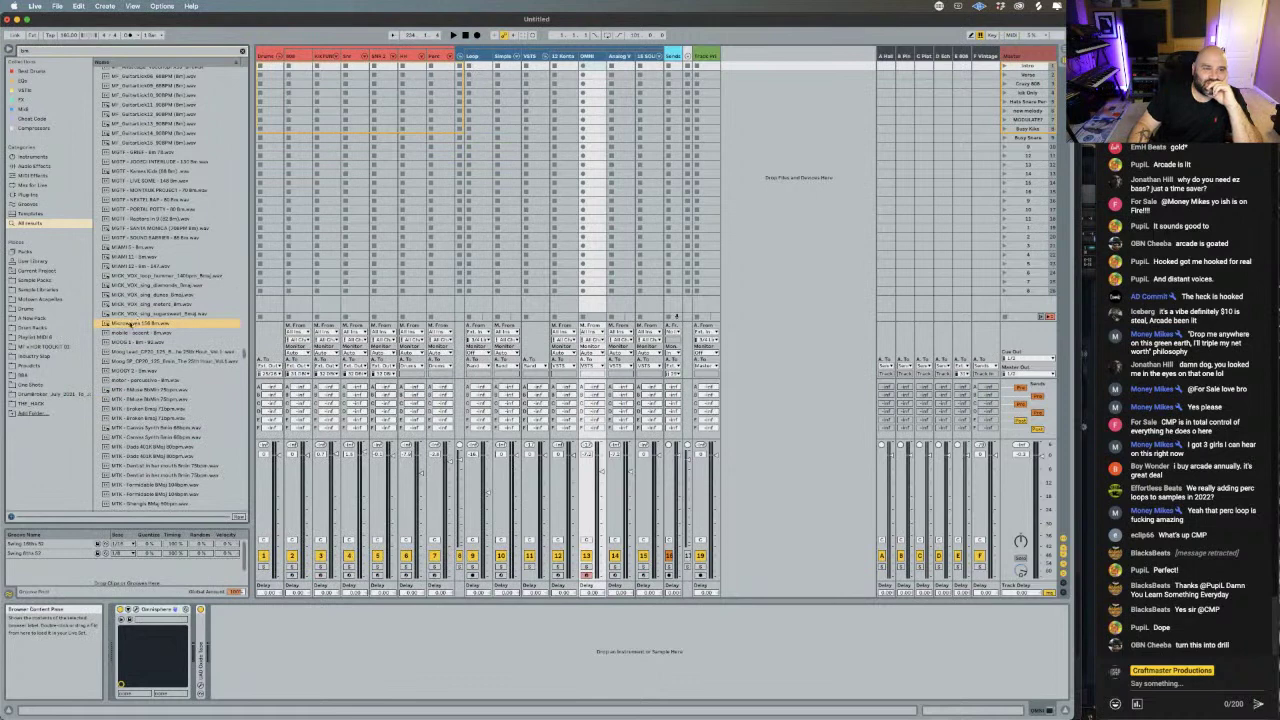
- Place Microwaves 156 Bm.wav in the first clip slot of the Loop track and raise the clip's gain
{"action": "left_click_drag", "start_coordinate": [118, 324], "coordinate": [488, 70]}
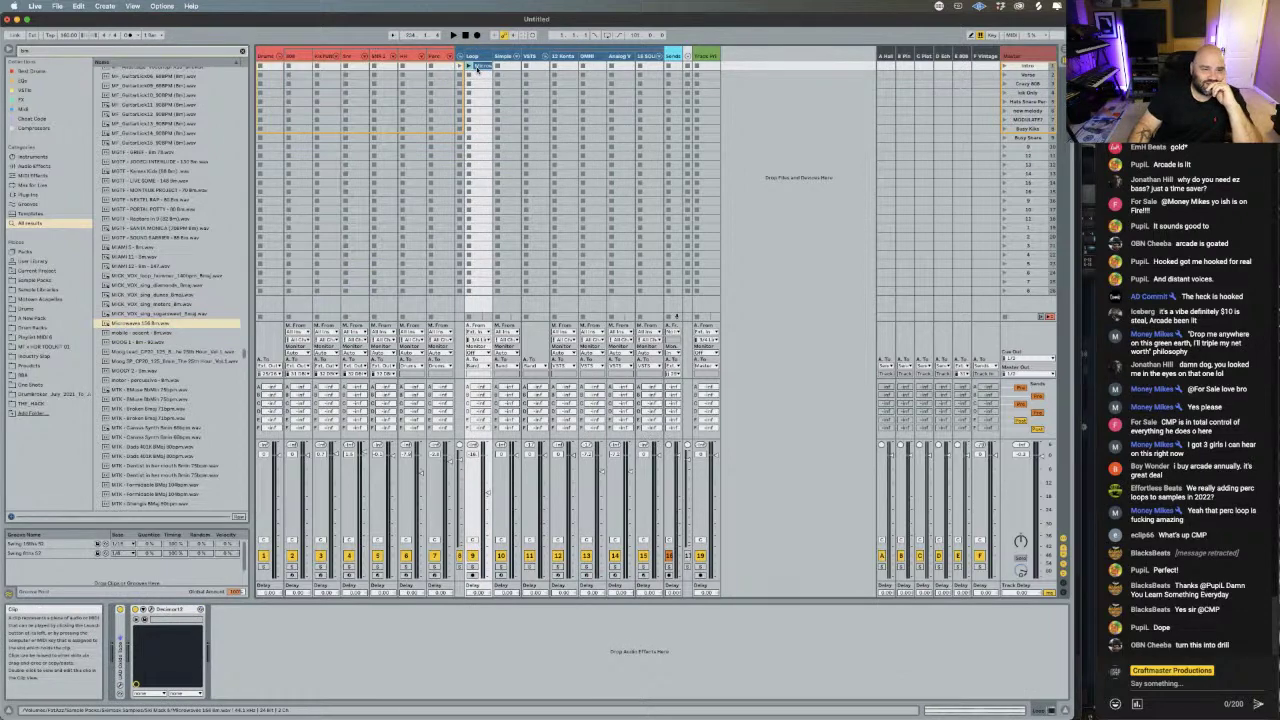
{"action": "double_click", "coordinate": [478, 67]}
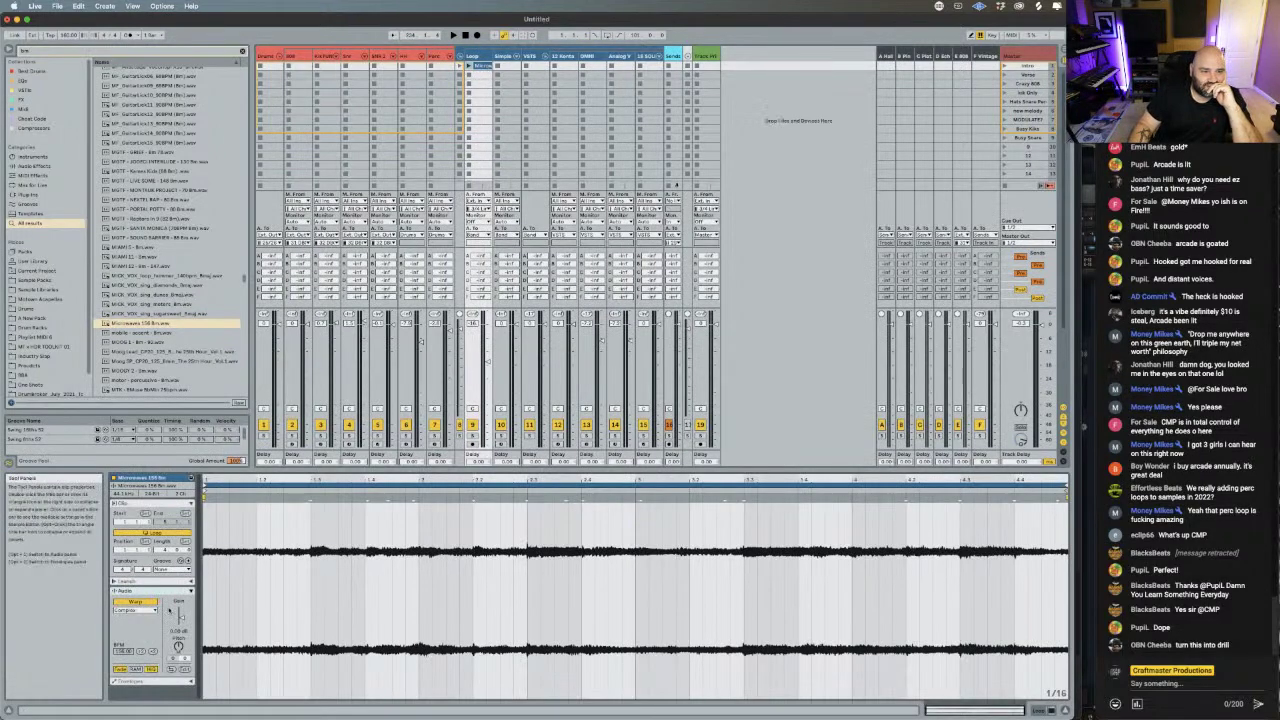
{"action": "left_click_drag", "start_coordinate": [183, 620], "coordinate": [182, 608]}
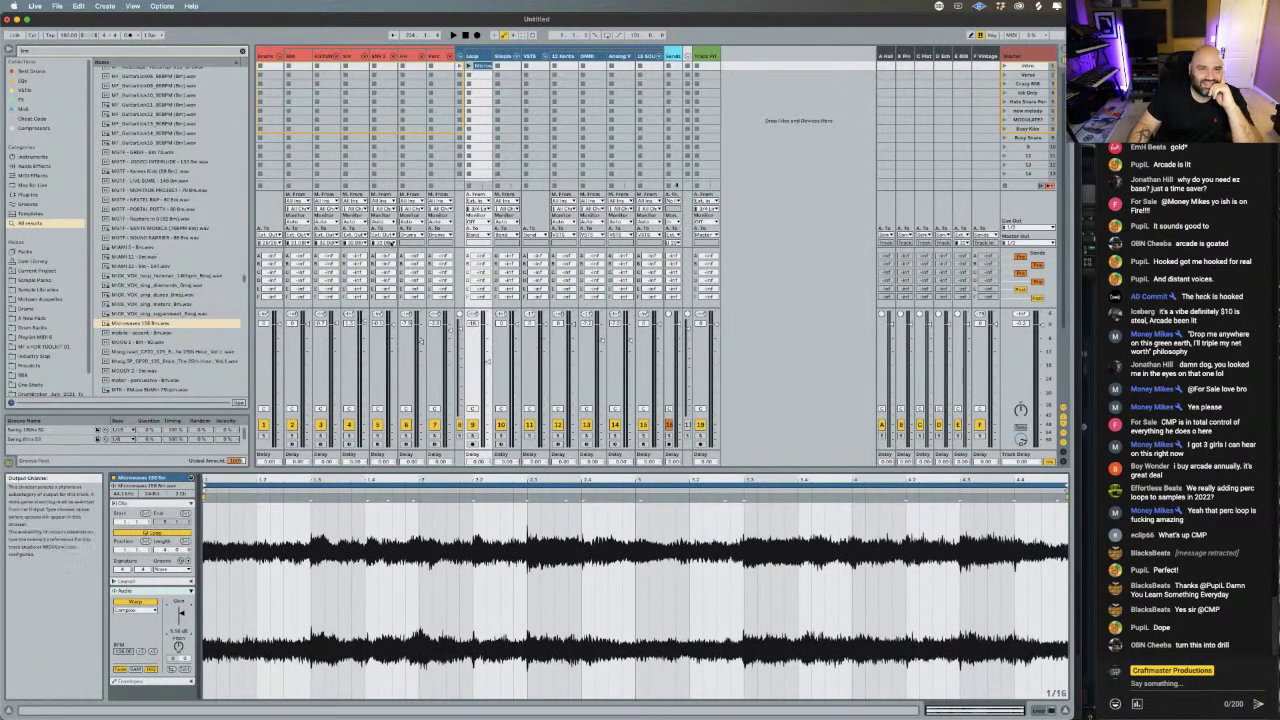
- Play the Microwaves loop and raise the Loop track's volume in the mixer
{"action": "key", "text": "space"}
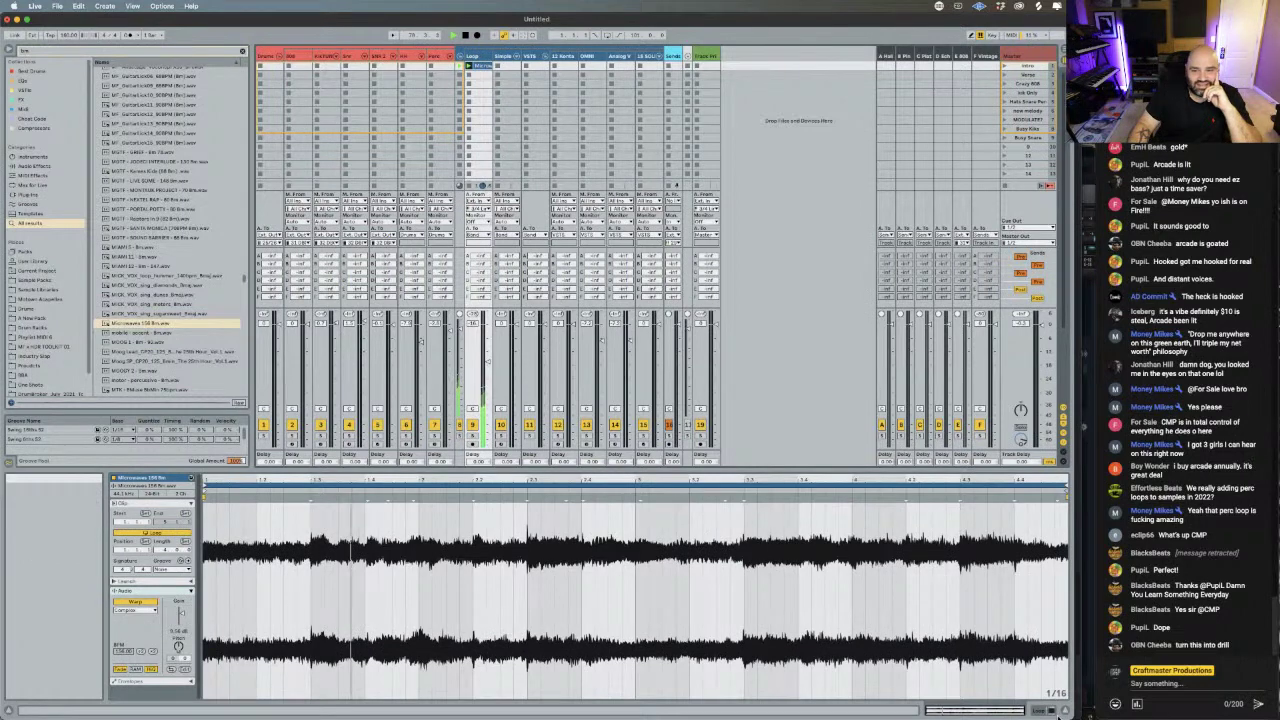
{"action": "key", "text": "shift+Tab"}
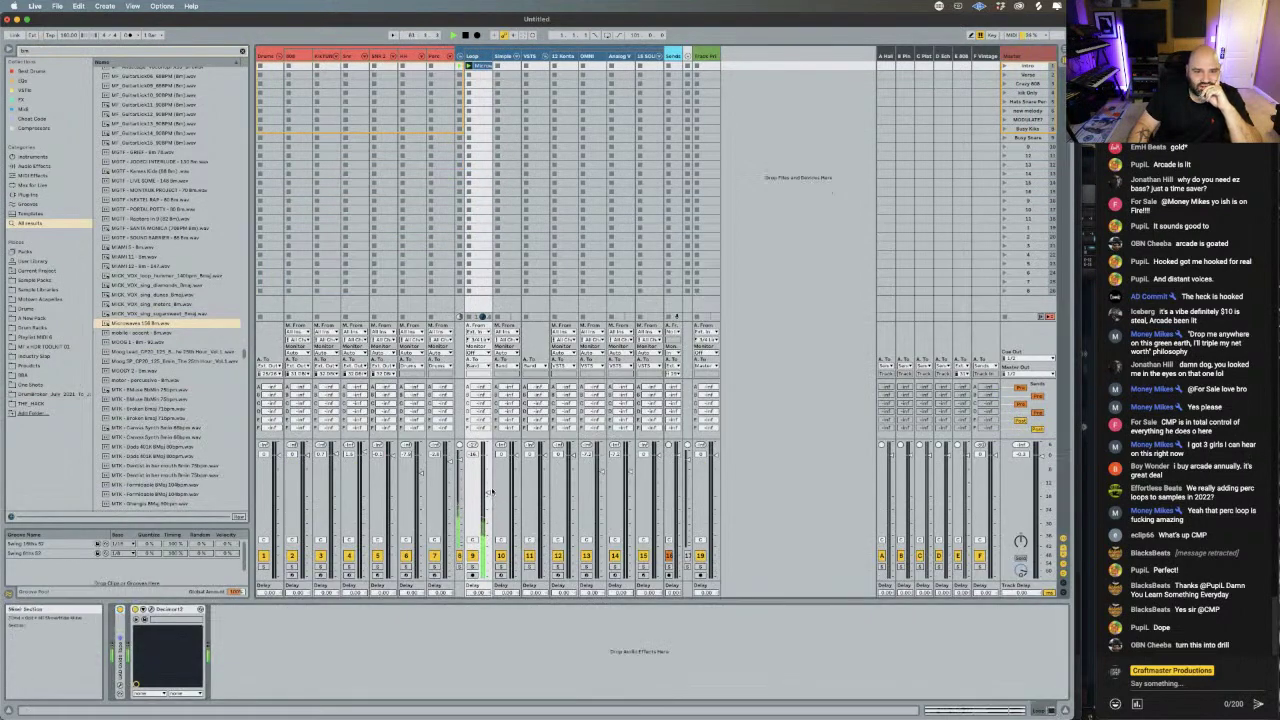
{"action": "left_click_drag", "start_coordinate": [487, 479], "coordinate": [487, 481]}
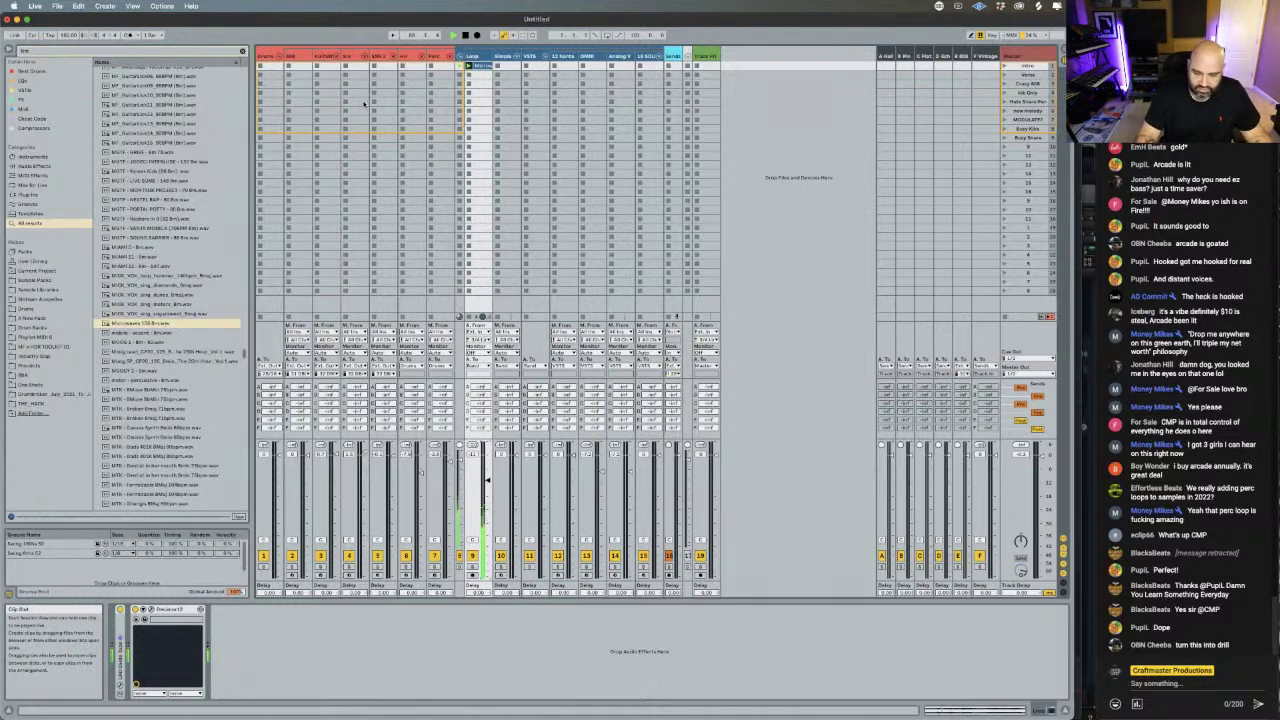
- Select the snare drum rack track and set the audio buffer size to 256 samples in the preferences
{"action": "left_click", "coordinate": [364, 103]}
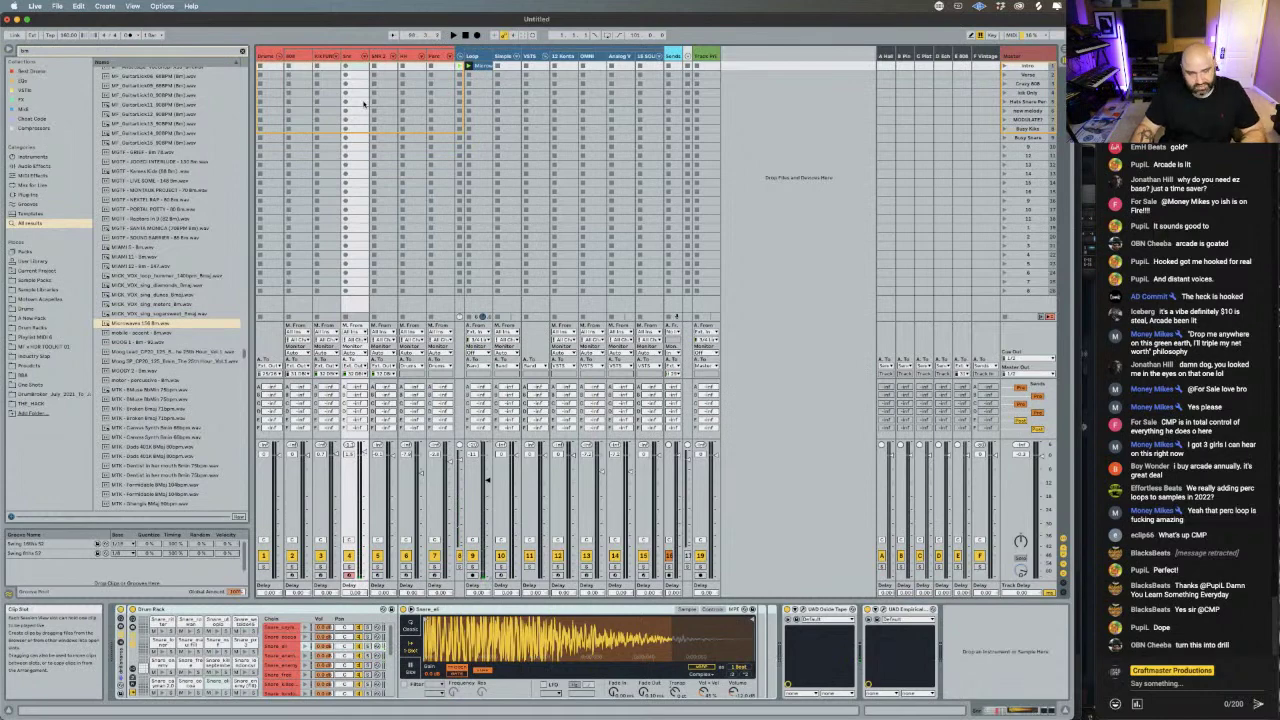
{"action": "key", "text": "super+comma"}
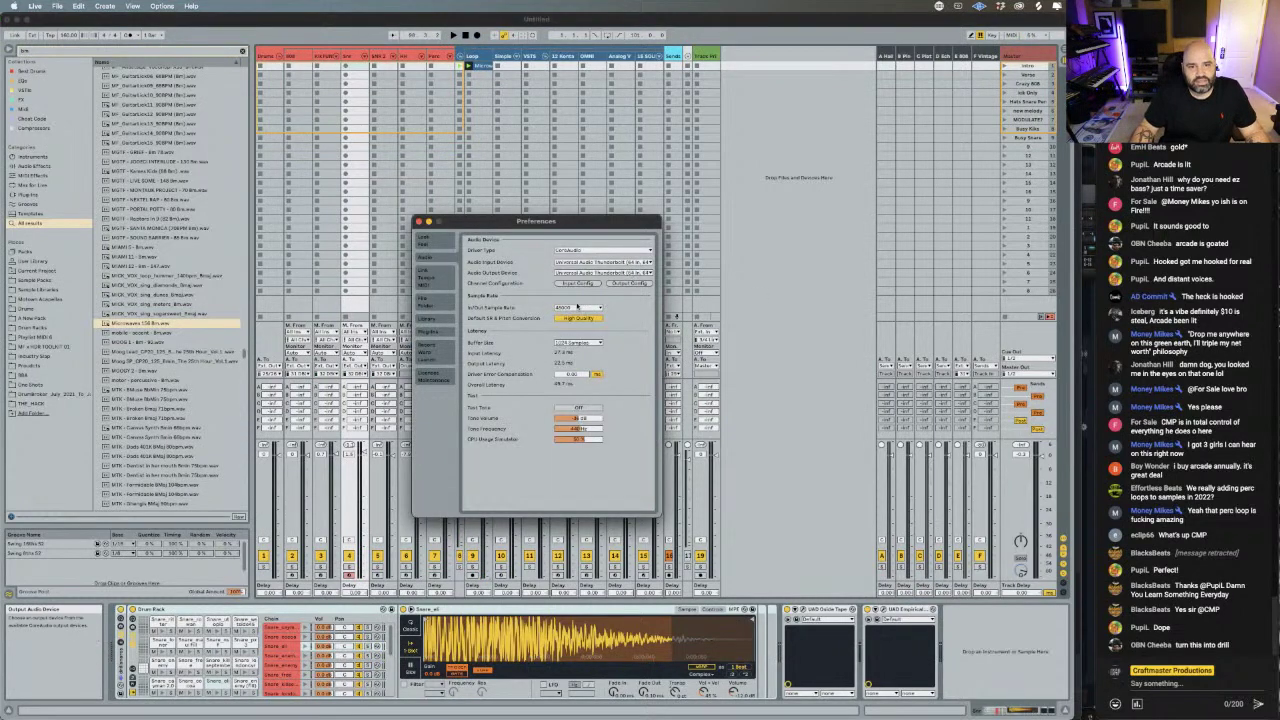
{"action": "left_click", "coordinate": [578, 342]}
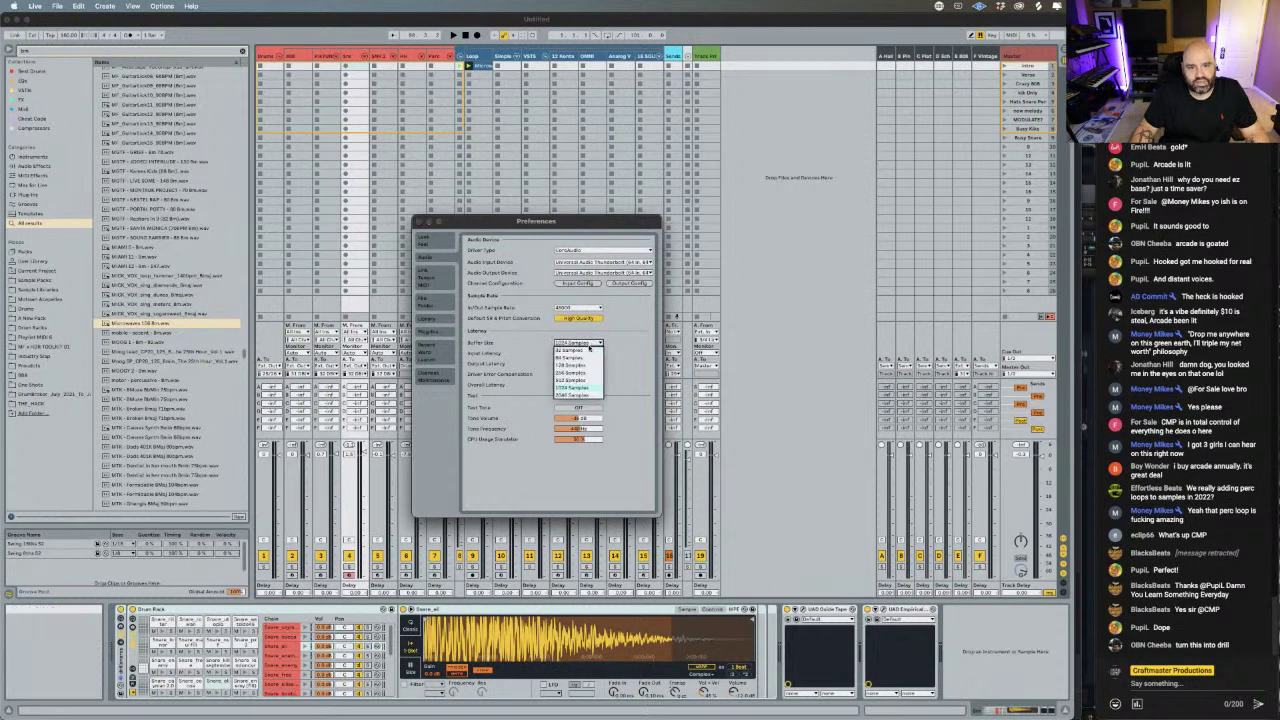
{"action": "left_click", "coordinate": [603, 372]}
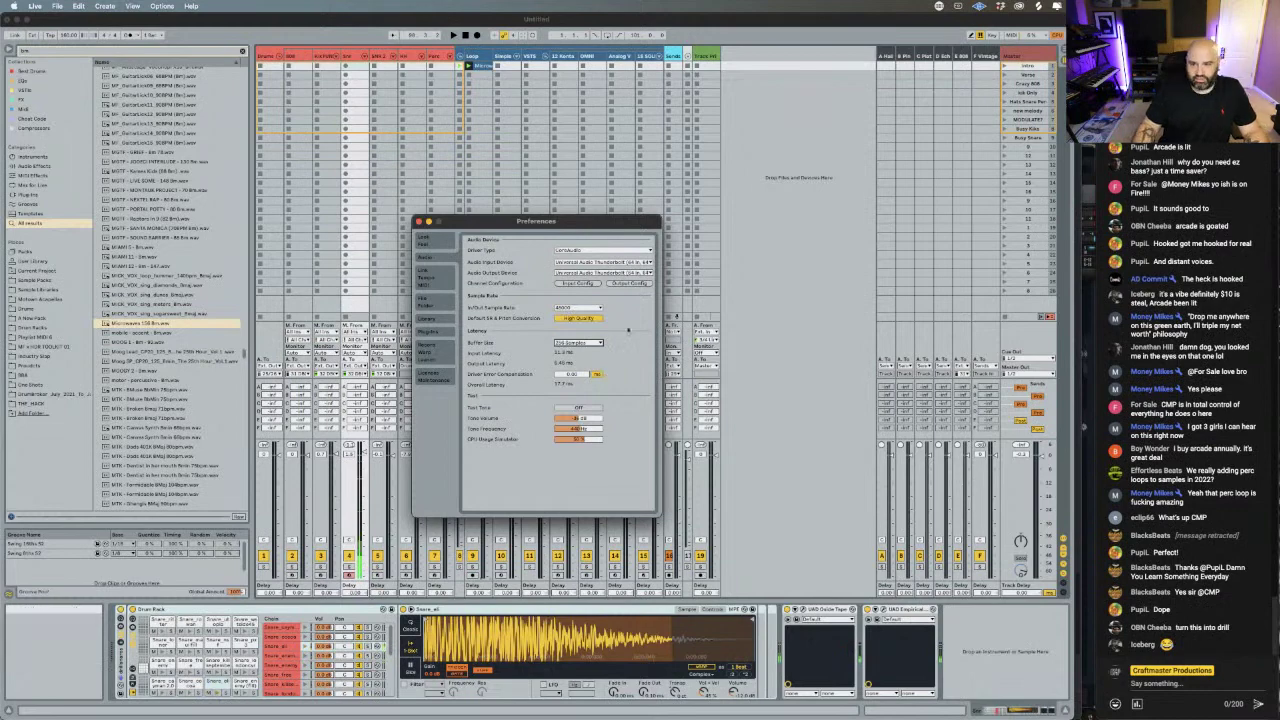
{"action": "left_click", "coordinate": [421, 222]}
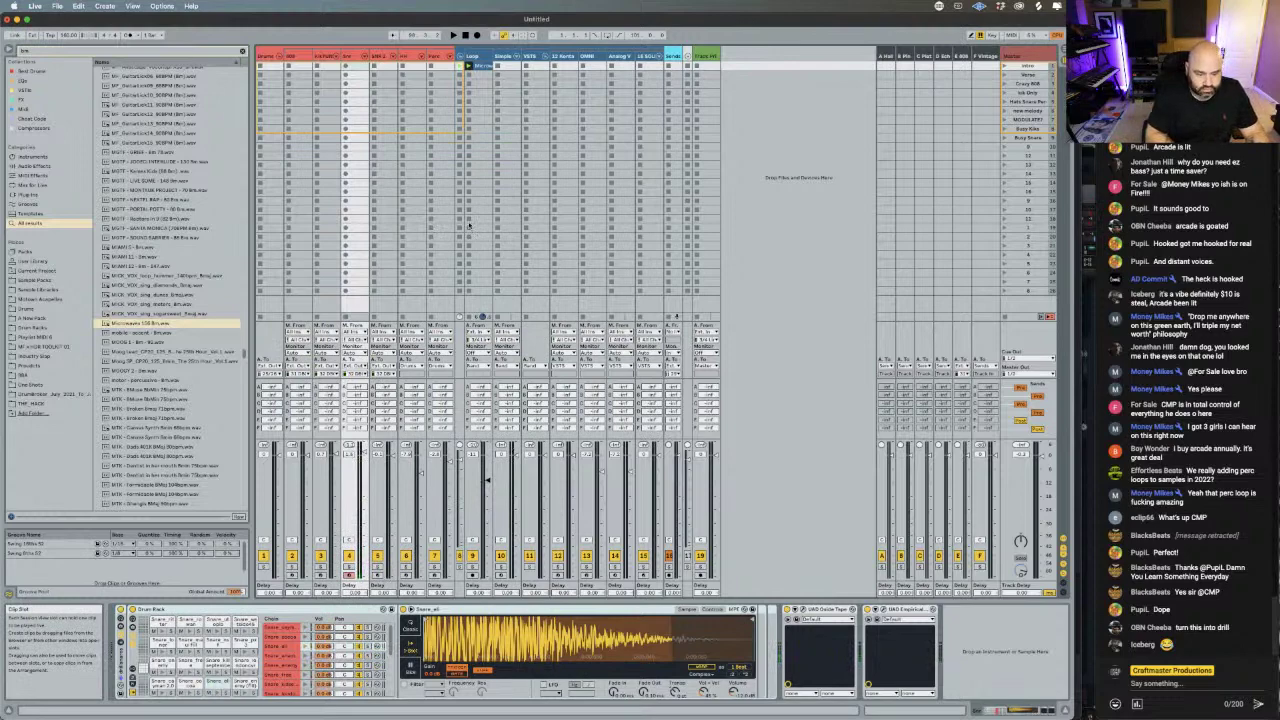
{"action": "key", "text": "shift+Tab"}
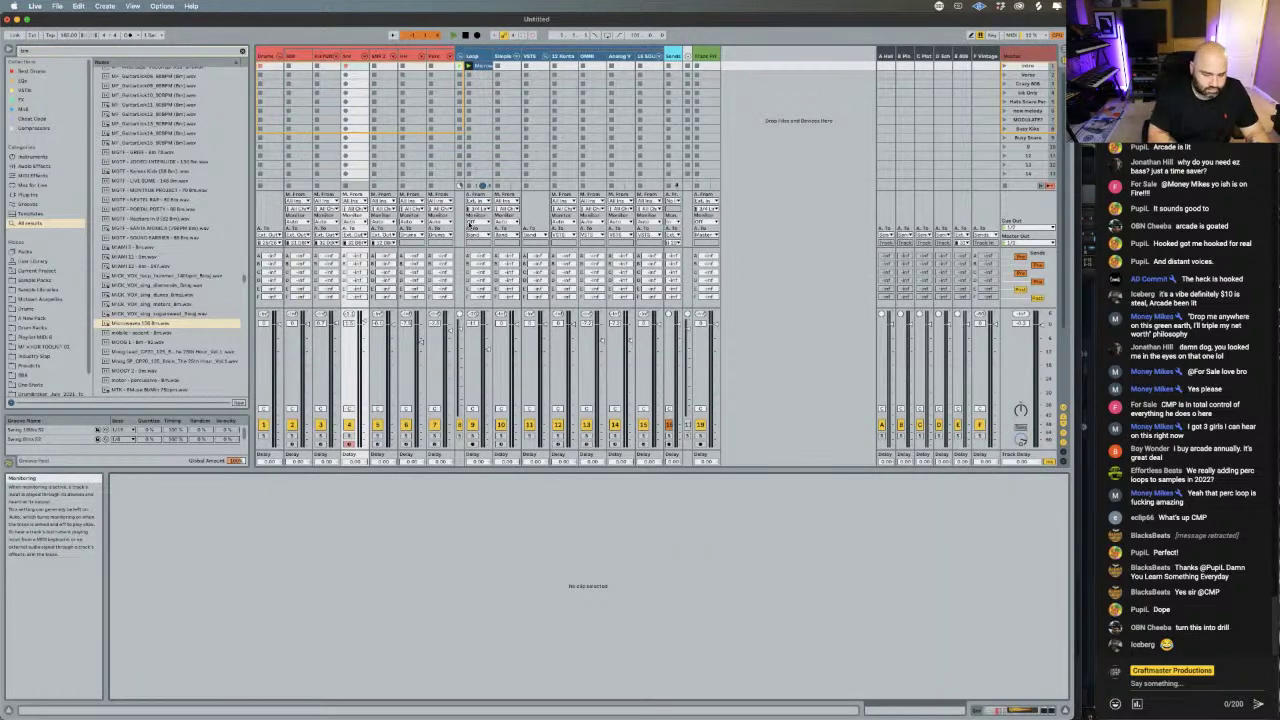
{"action": "key", "text": "shift+F9"}
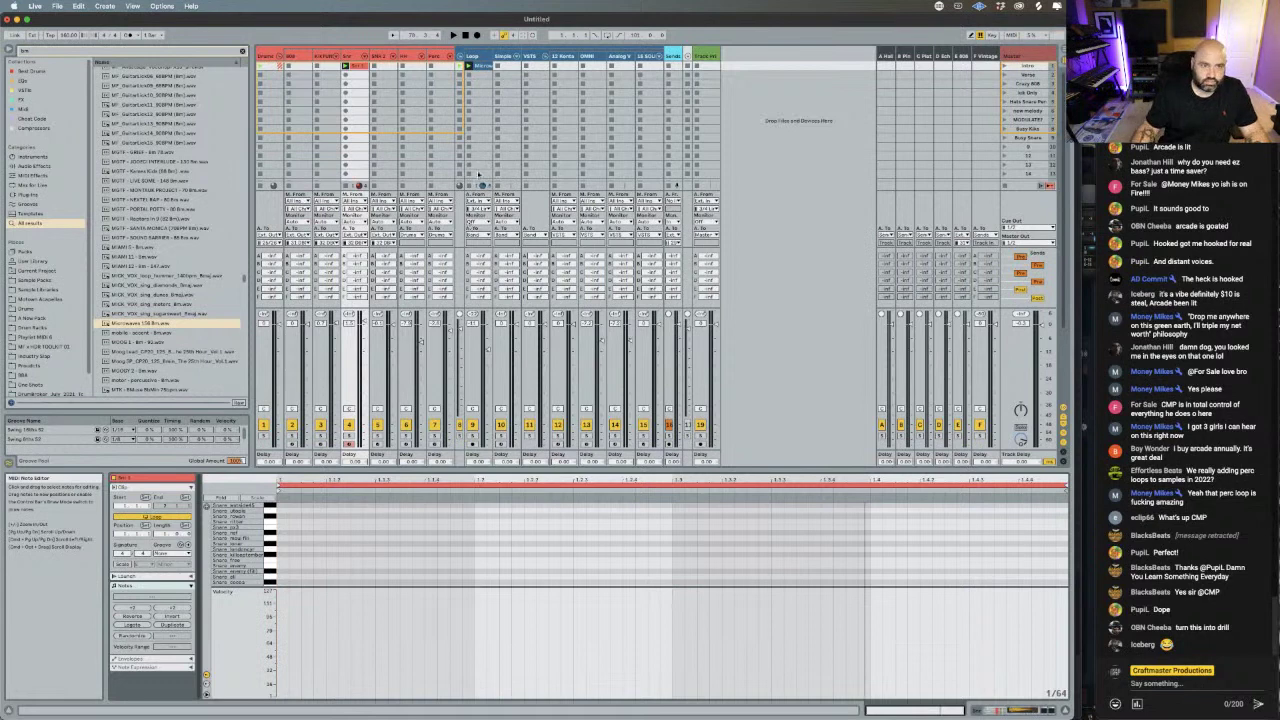
{"action": "key", "text": "Delete"}
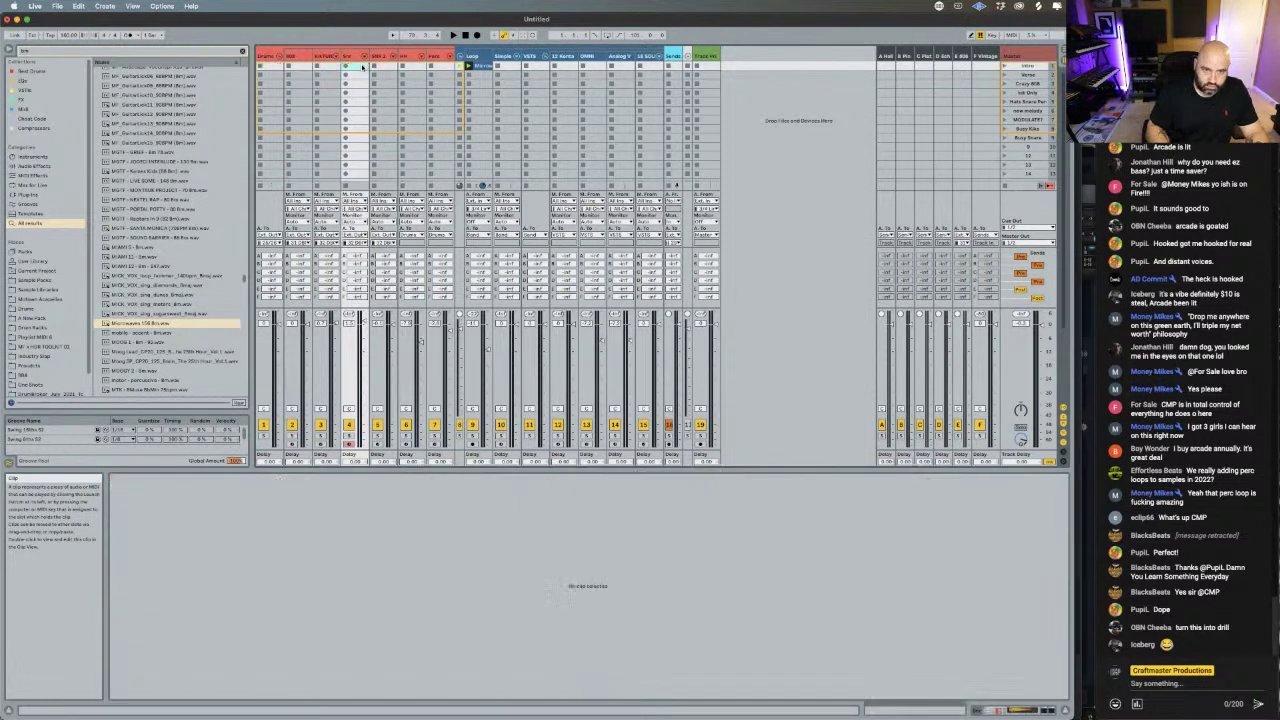
- Record a snare pattern into a new clip in the snare track's first slot and nudge its last two notes later
{"action": "double_click", "coordinate": [362, 66]}
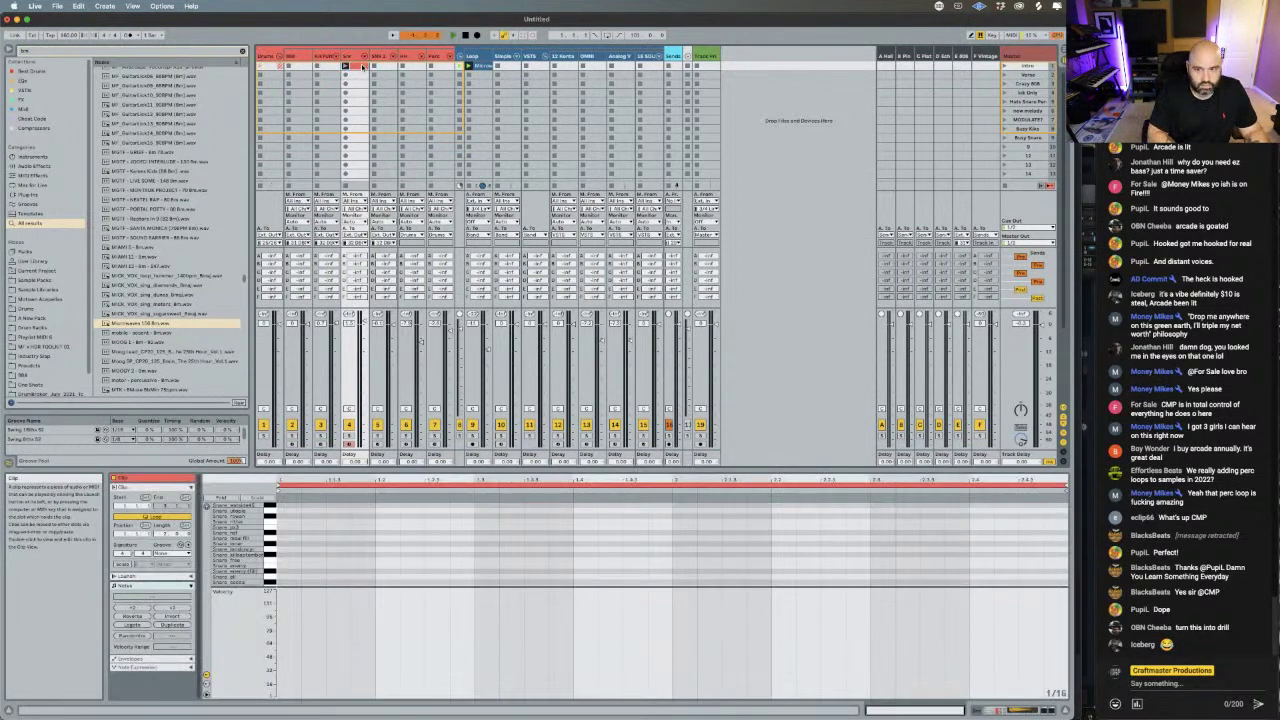
{"action": "key", "text": "space"}
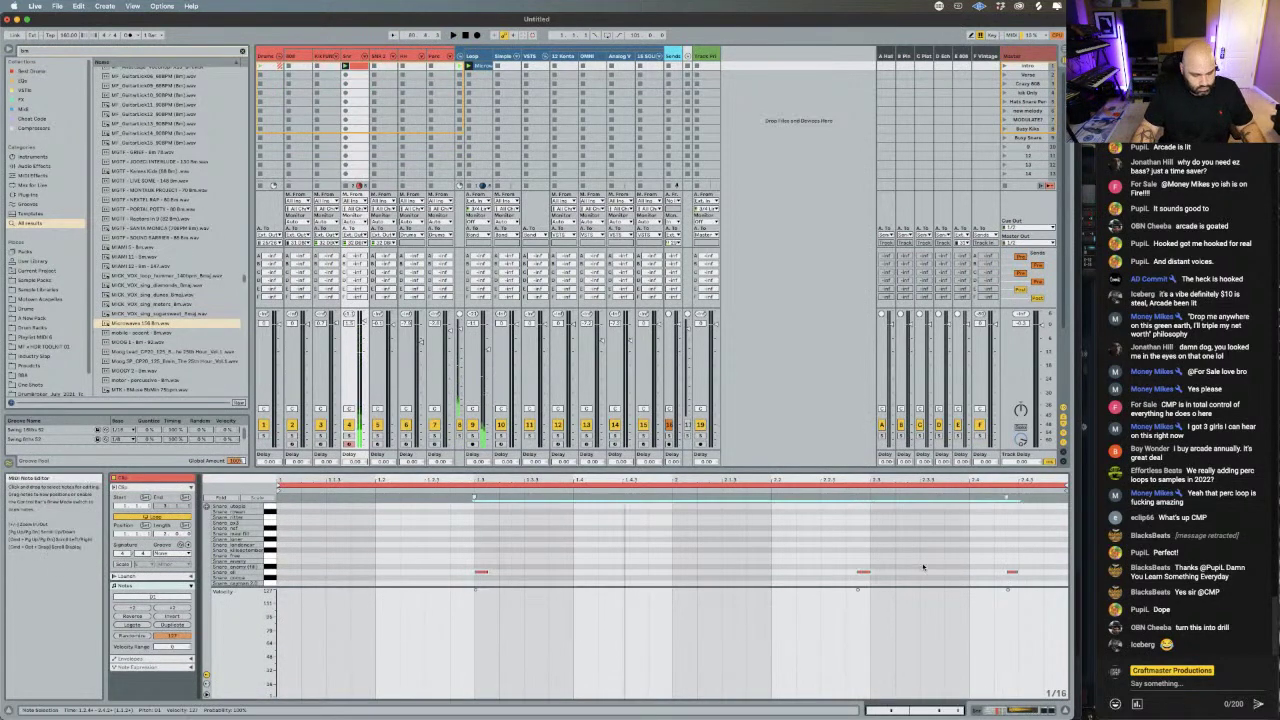
{"action": "key", "text": "Right"}
{"action": "key", "text": "space"}
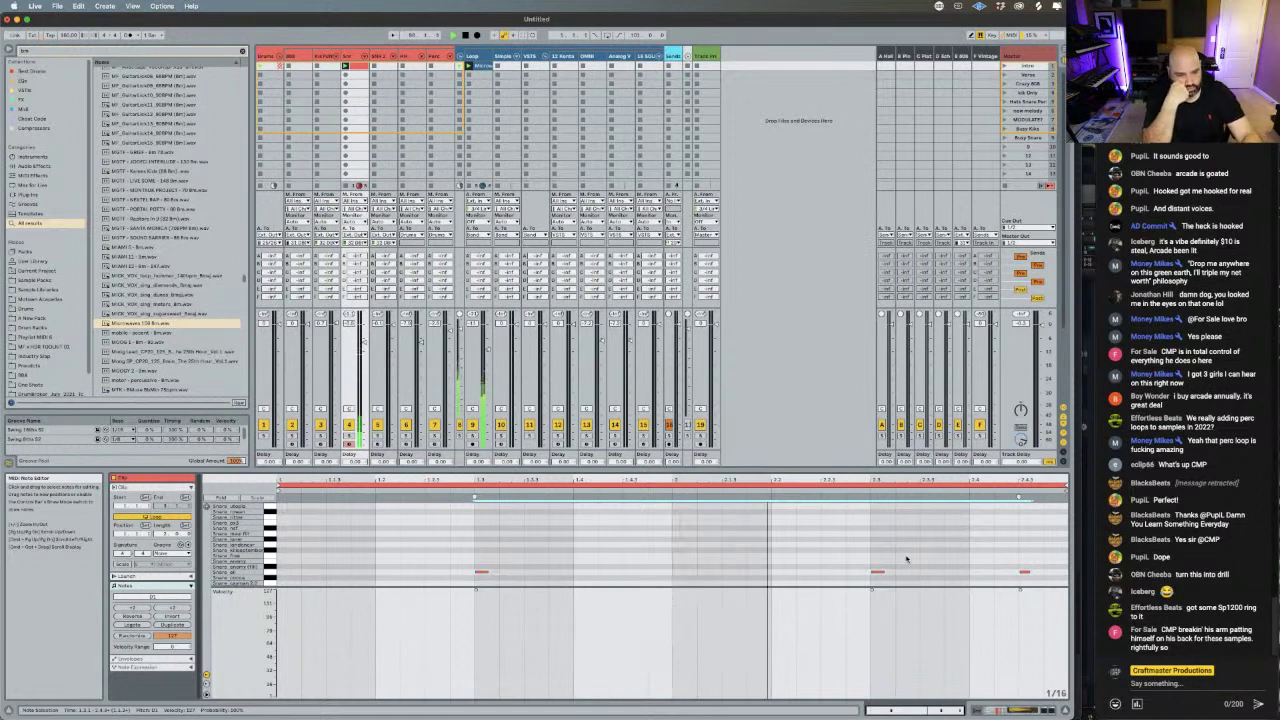
{"action": "key", "text": "Left"}
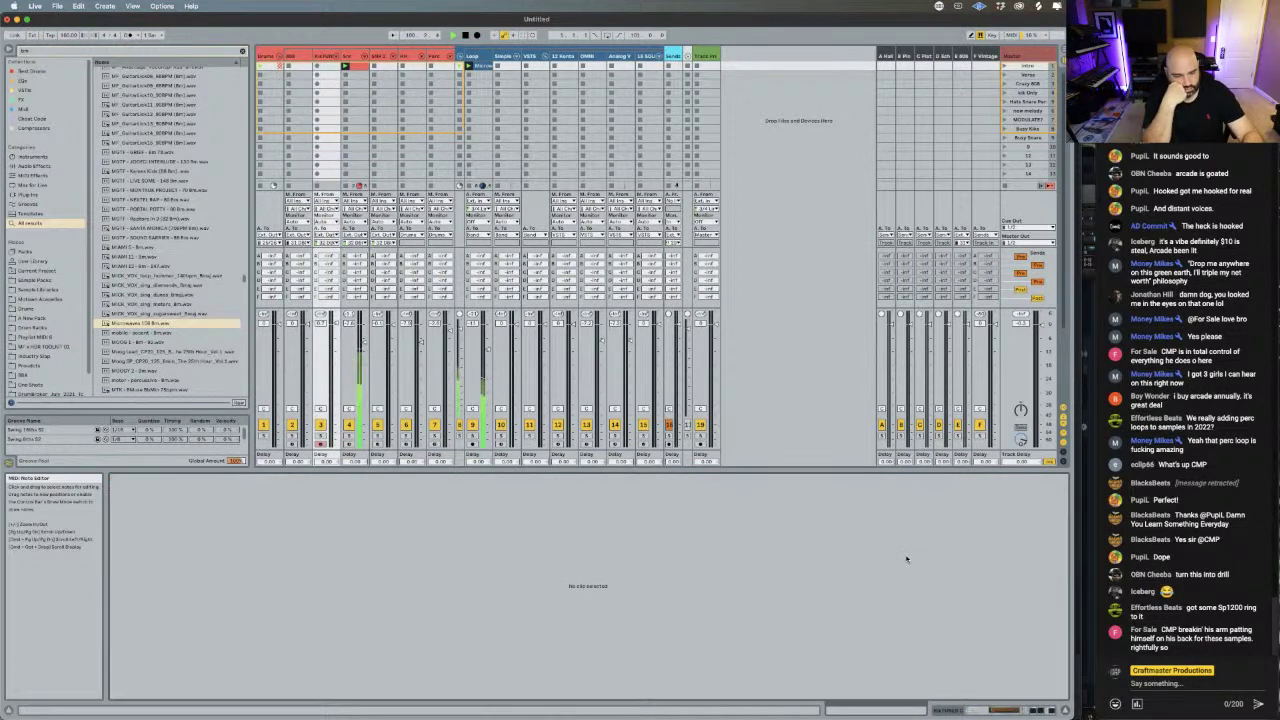
- Insert a clip in the 808 track's first slot and record a four-bar 808 pattern into it
{"action": "key", "text": "Left"}
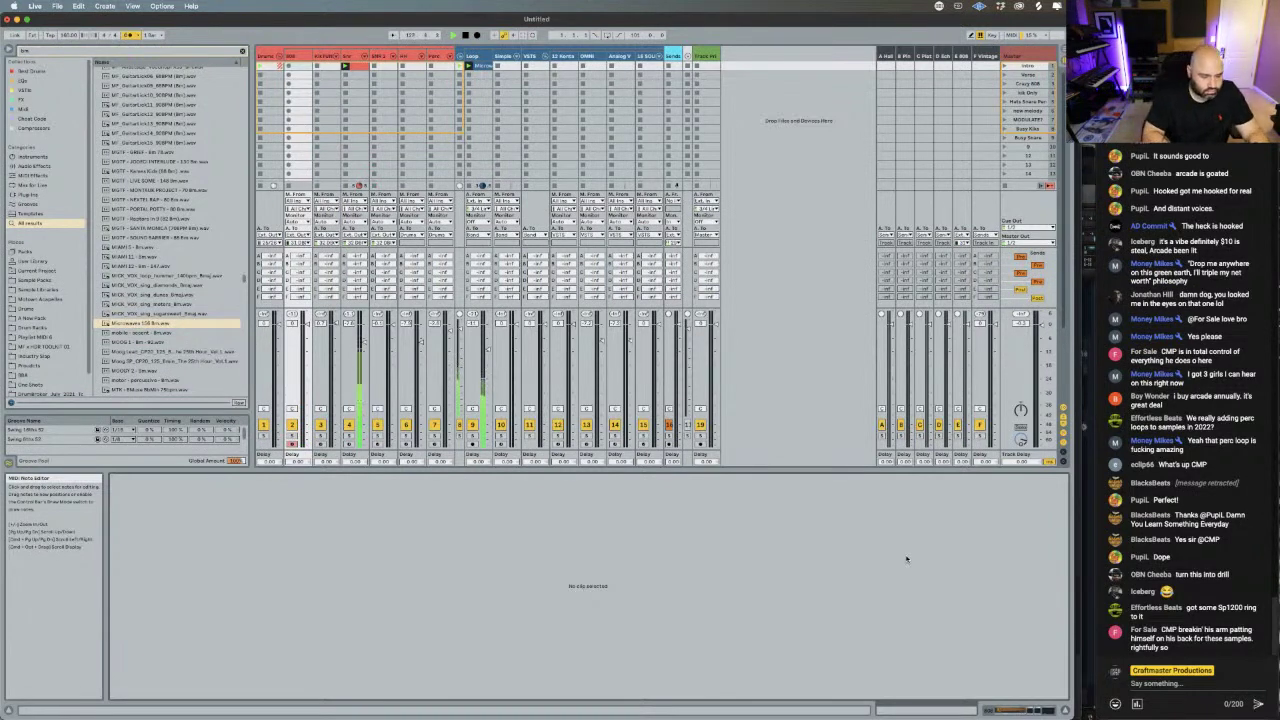
{"action": "key", "text": "ctrl+shift+m"}
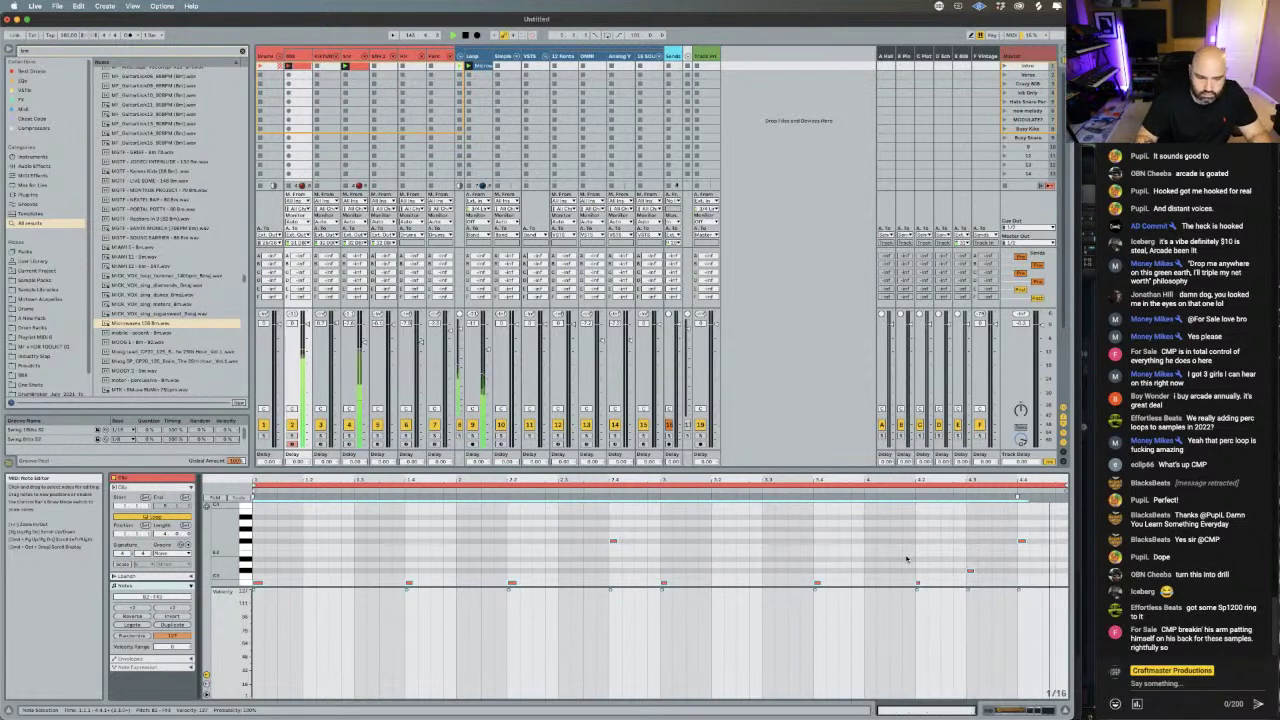
- In the hi-hat track's clip, keep only the first two notes and lower the second note's velocity
{"action": "key", "text": "Right"}
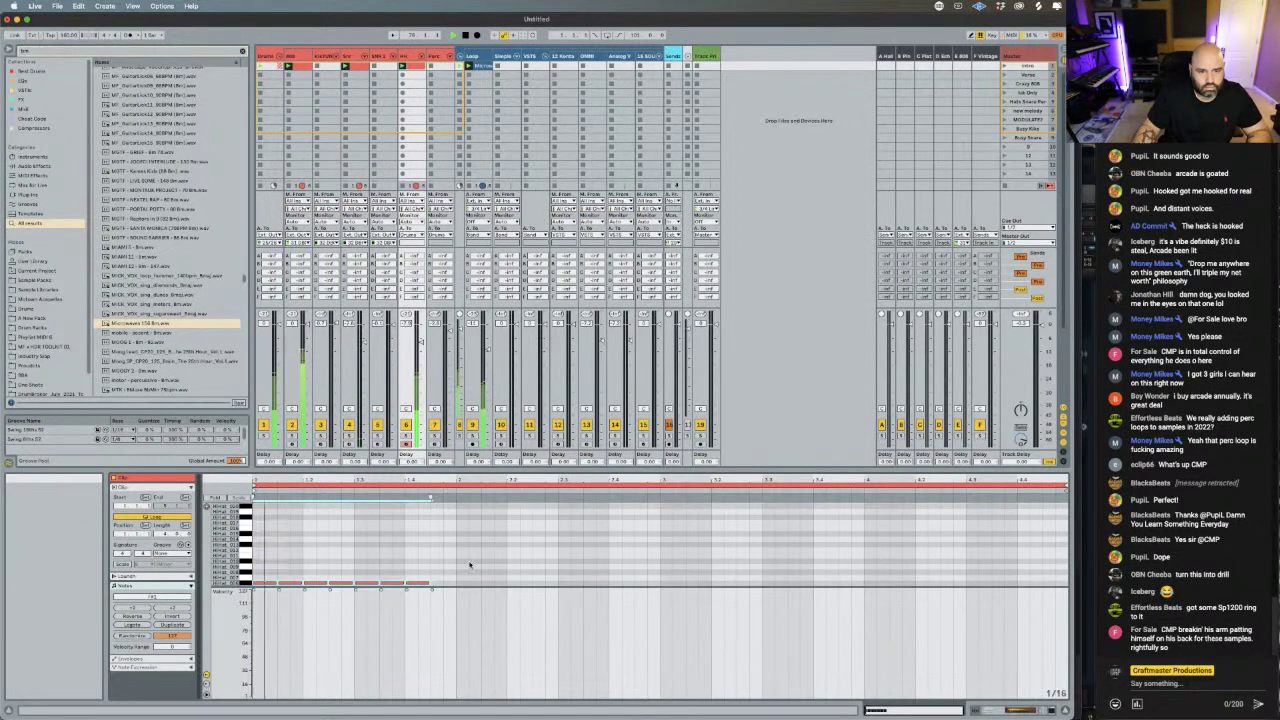
{"action": "left_click", "coordinate": [322, 590]}
{"action": "left_click", "coordinate": [298, 584]}
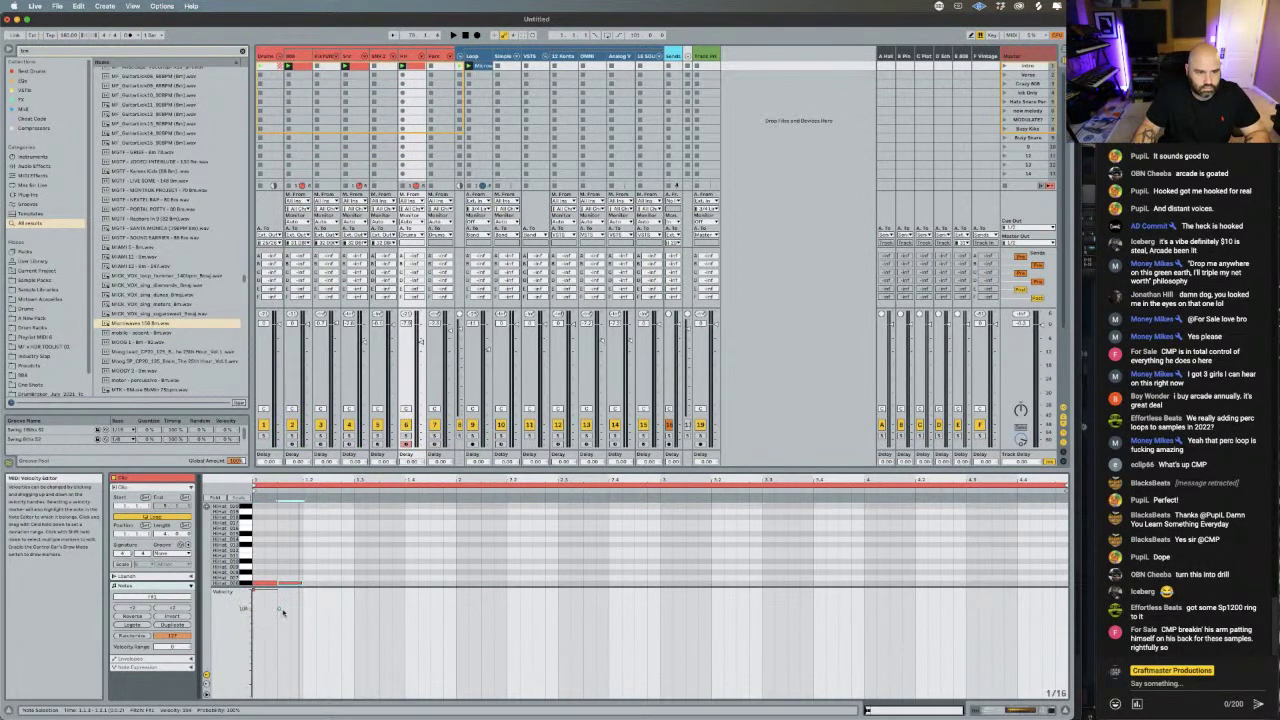
- Duplicate the first two hi-hat notes repeatedly until they fill the four-bar clip, and start playback
{"action": "left_click_drag", "start_coordinate": [257, 566], "coordinate": [298, 583]}
{"action": "key", "text": "super+d"}
{"action": "key", "text": "super+d"}
{"action": "key", "text": "super+d"}
{"action": "key", "text": "super+d"}
{"action": "key", "text": "super+d"}
{"action": "key", "text": "super+d"}
{"action": "key", "text": "super+d"}
{"action": "key", "text": "super+d"}
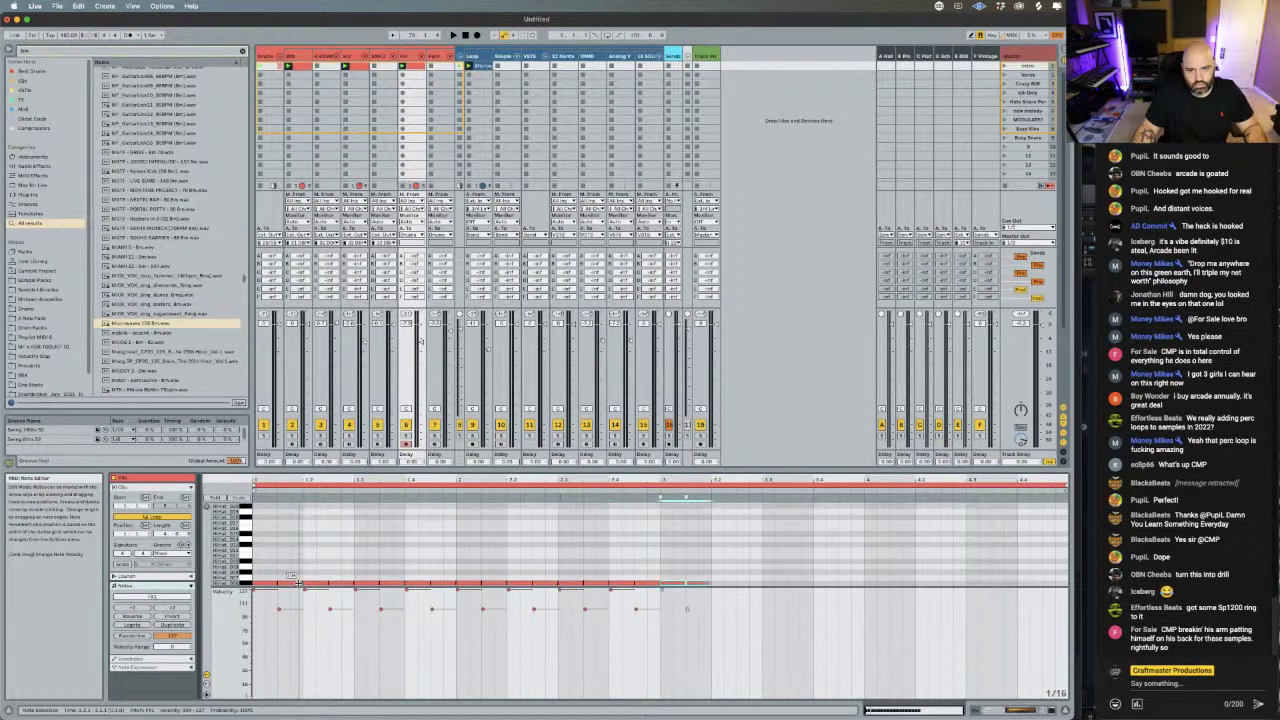
{"action": "key", "text": "super+d"}
{"action": "key", "text": "super+d"}
{"action": "key", "text": "super+d"}
{"action": "key", "text": "super+d"}
{"action": "key", "text": "super+d"}
{"action": "key", "text": "super+d"}
{"action": "key", "text": "super+d"}
{"action": "key", "text": "space"}
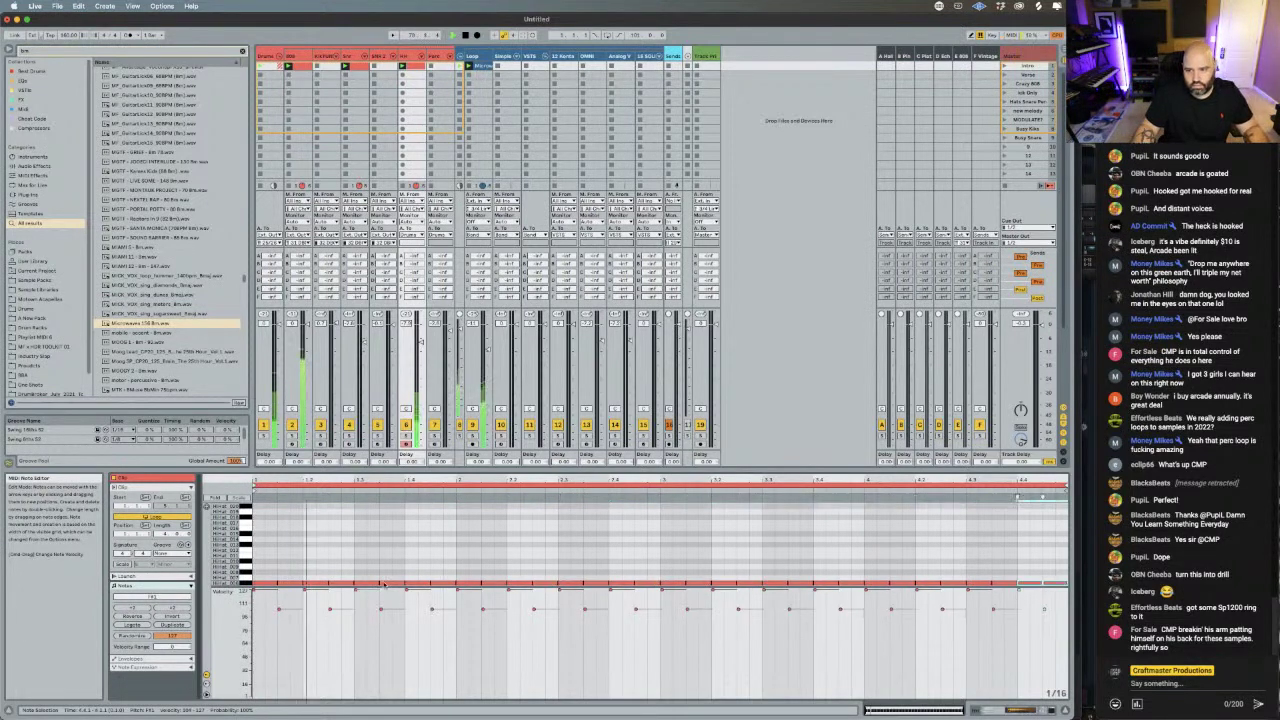
- Show the percussion track's Drum Rack and look through its percussion loop pads
{"action": "left_click", "coordinate": [440, 64]}
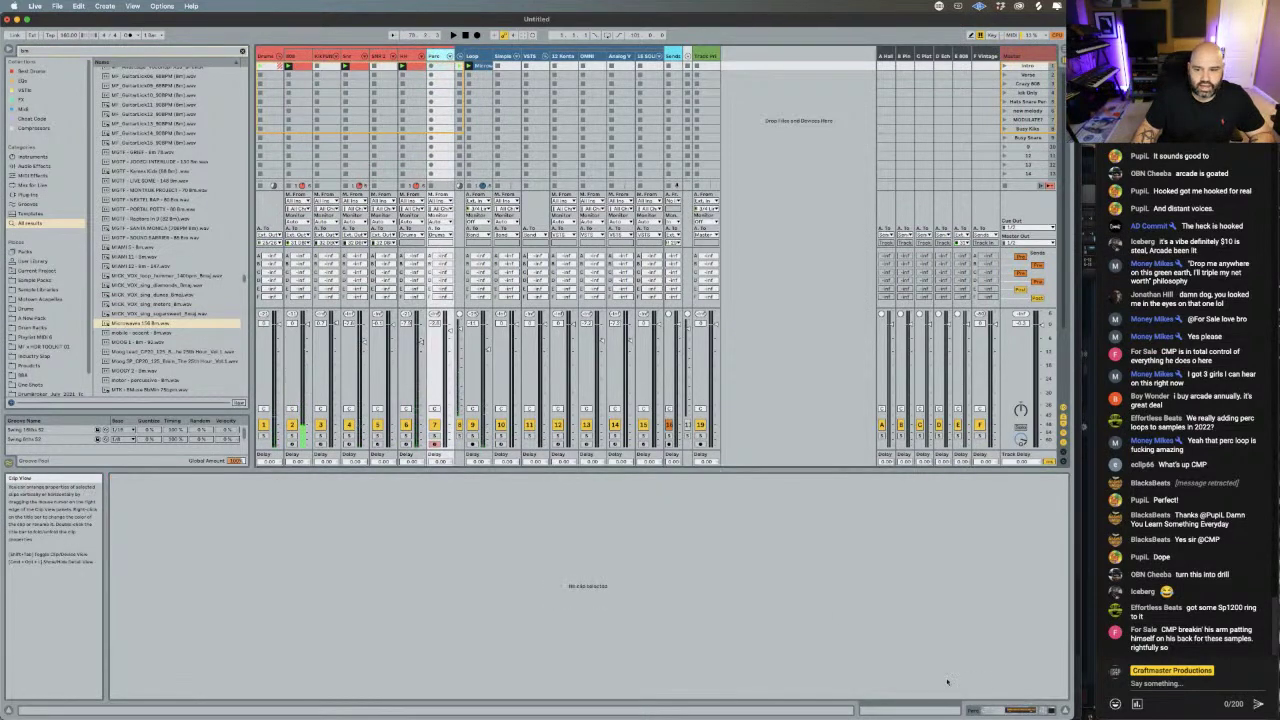
{"action": "left_click", "coordinate": [997, 715]}
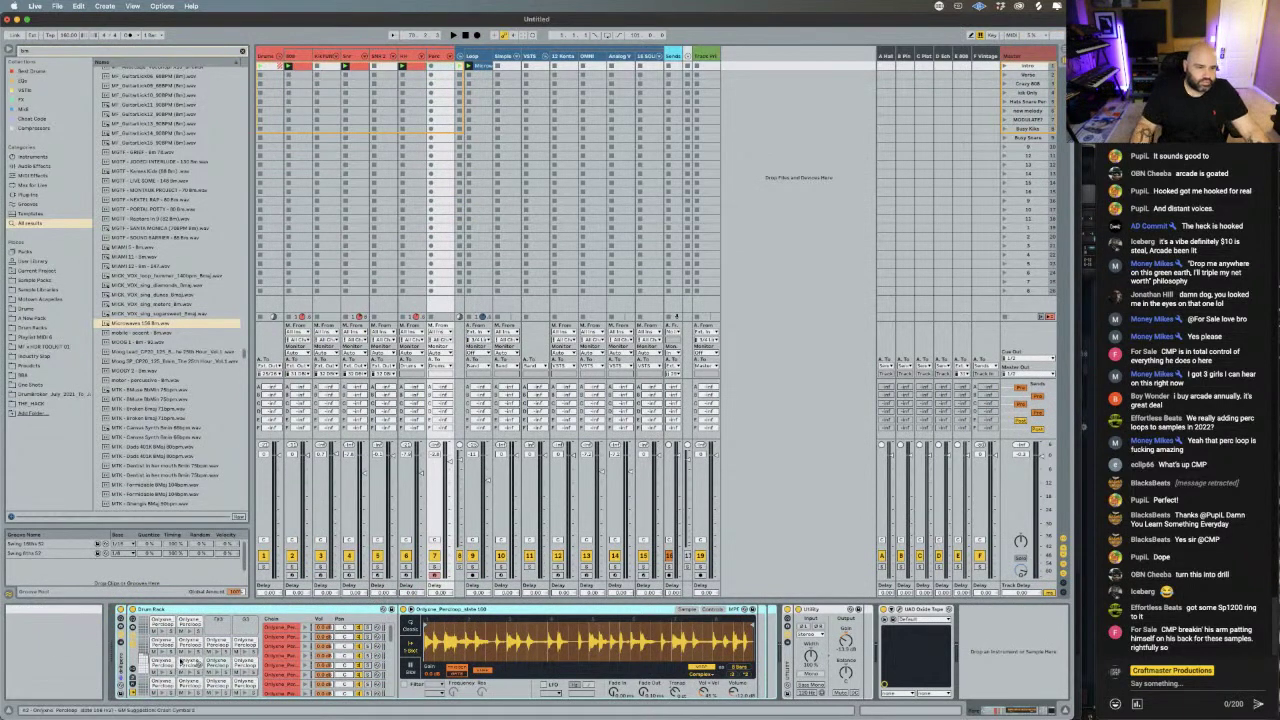
{"action": "left_click", "coordinate": [145, 665]}
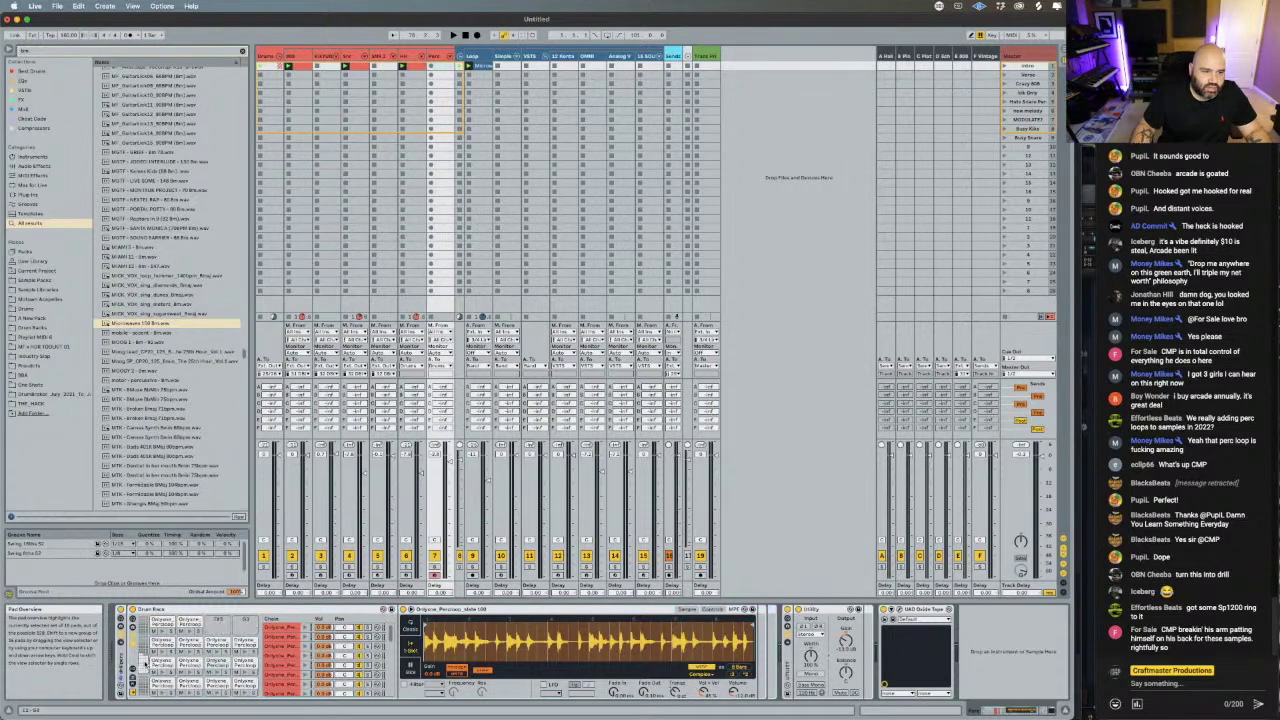
{"action": "left_click", "coordinate": [144, 671]}
{"action": "left_click", "coordinate": [143, 662]}
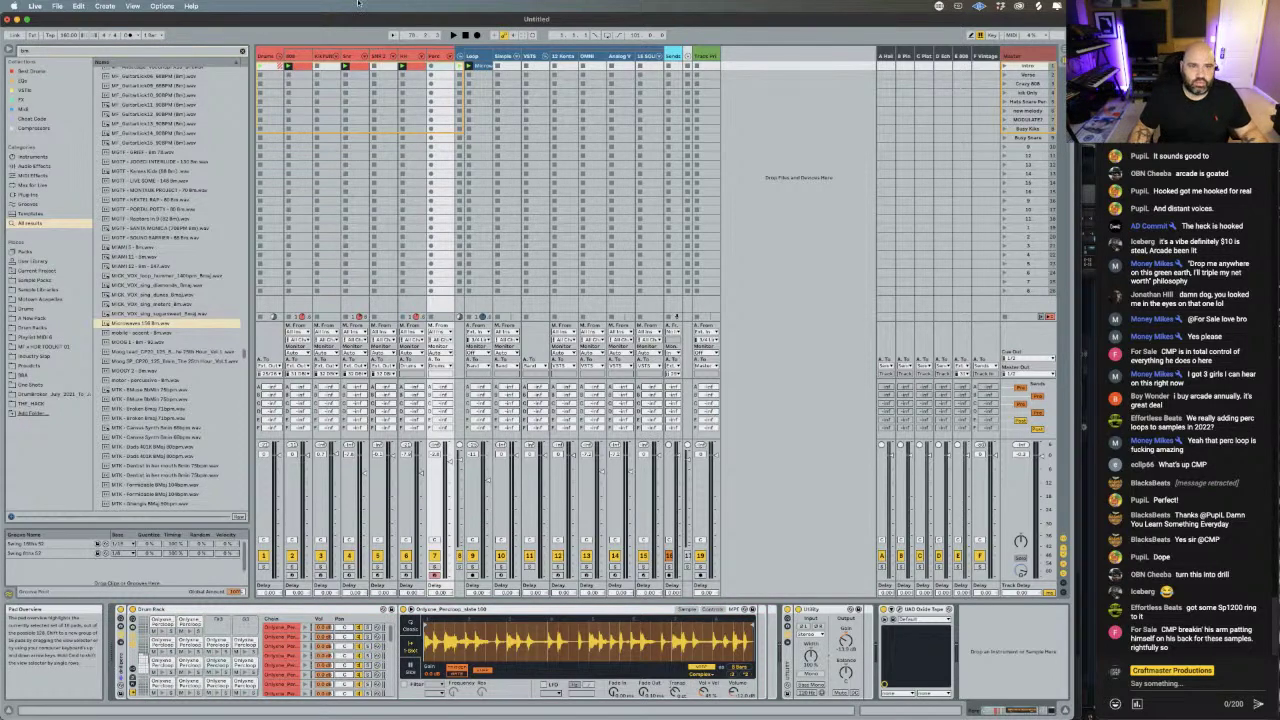
- Create a clip in the percussion track, add a percussion loop note at its start in an enlarged editor, and play it
{"action": "left_click", "coordinate": [448, 72]}
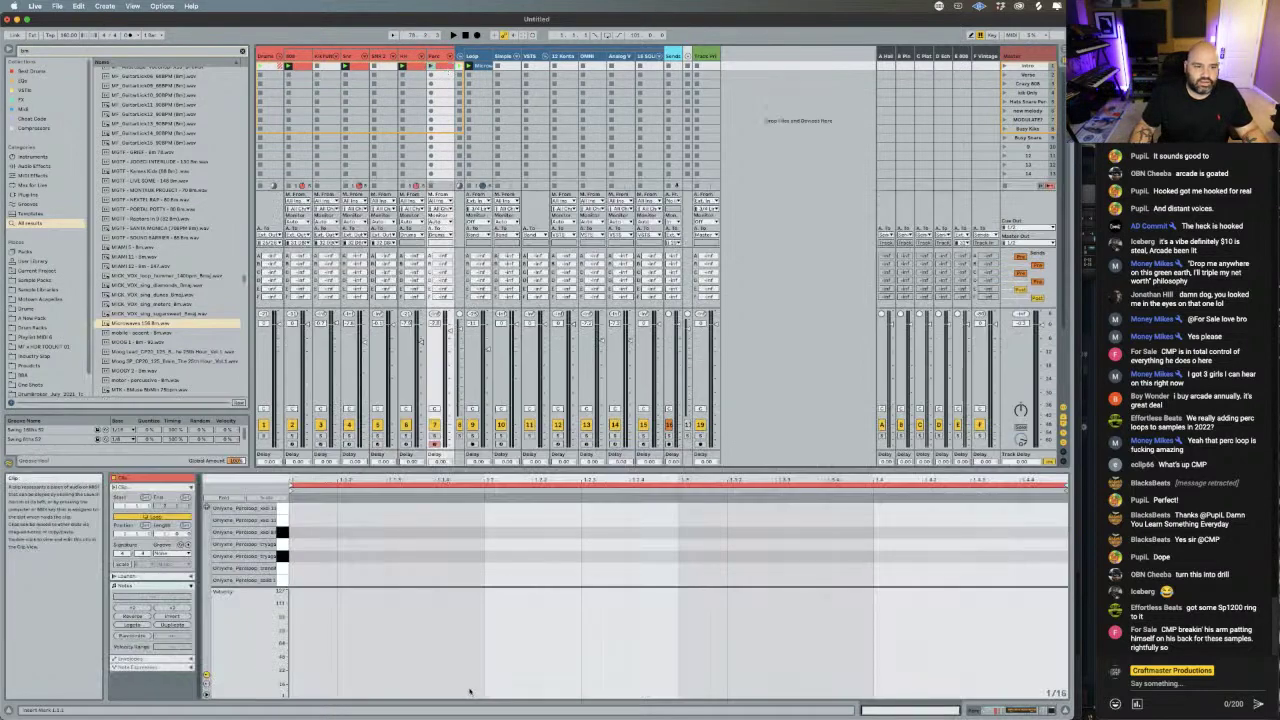
{"action": "left_click_drag", "start_coordinate": [388, 465], "coordinate": [388, 258]}
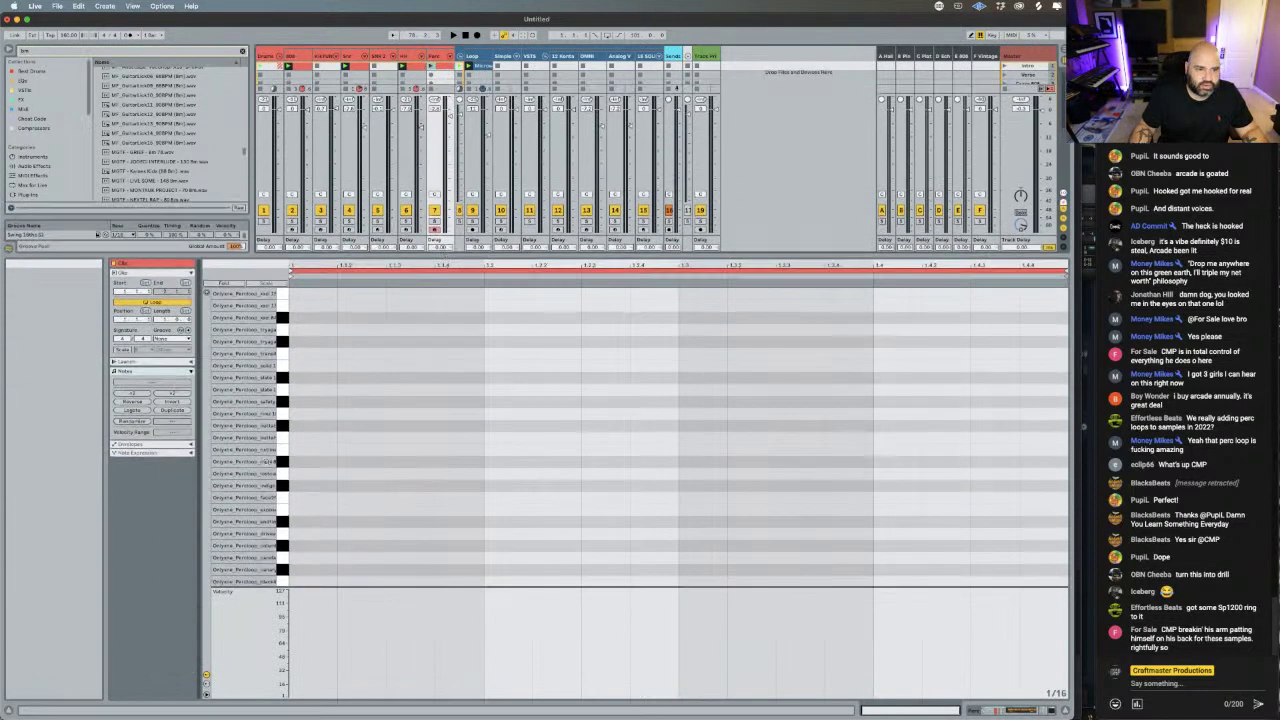
{"action": "double_click", "coordinate": [298, 438]}
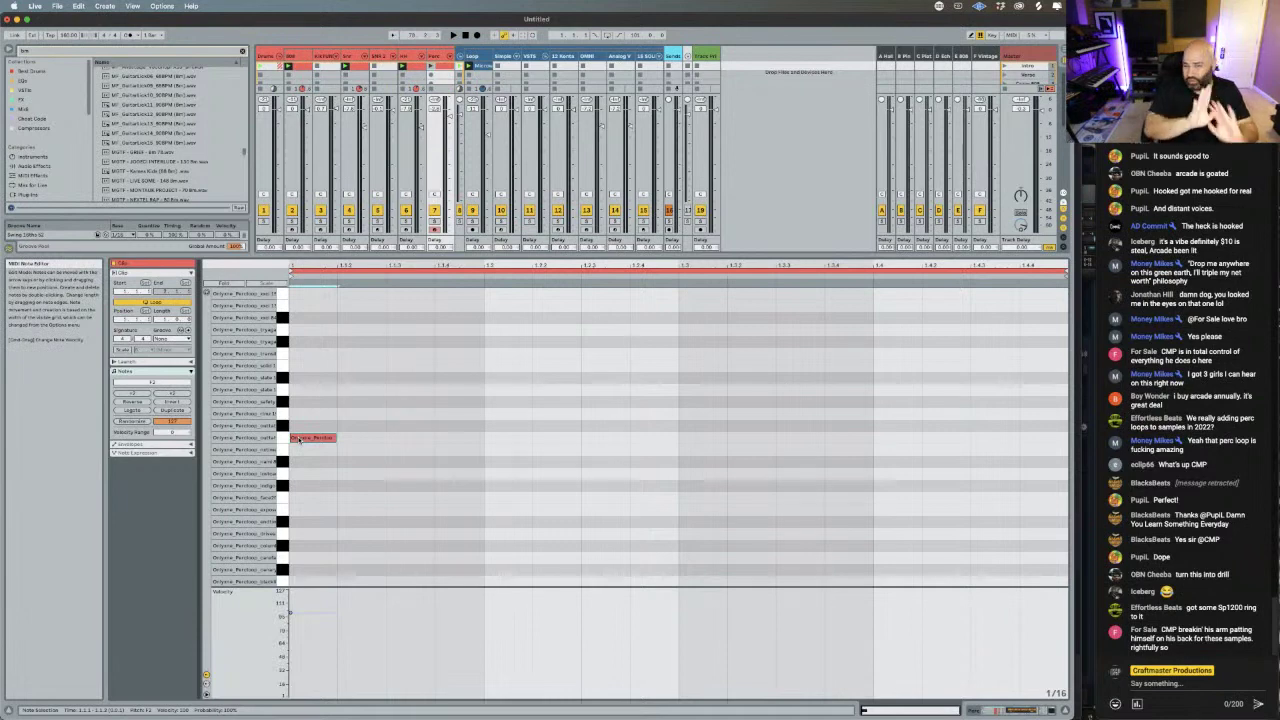
{"action": "key", "text": "space"}
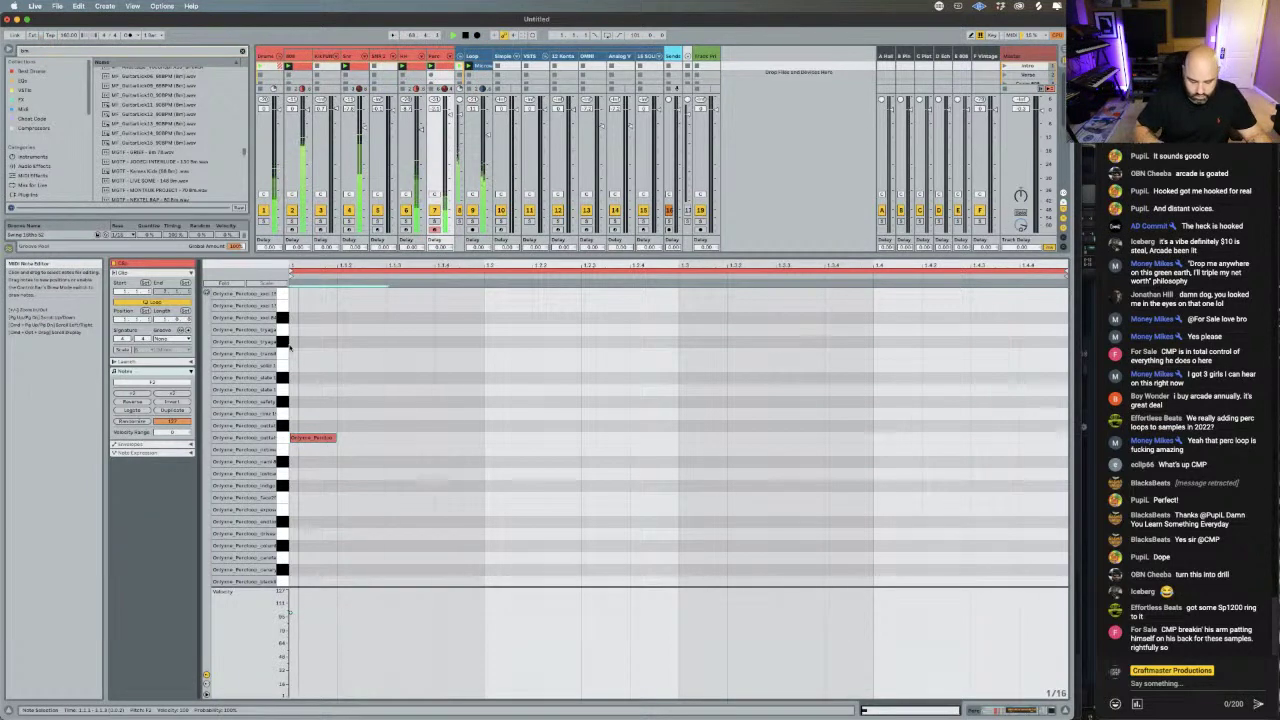
- Move the percussion note down to the next loop sample, duplicate the clip's loop to two bars, and restart playback
{"action": "key", "text": "Down"}
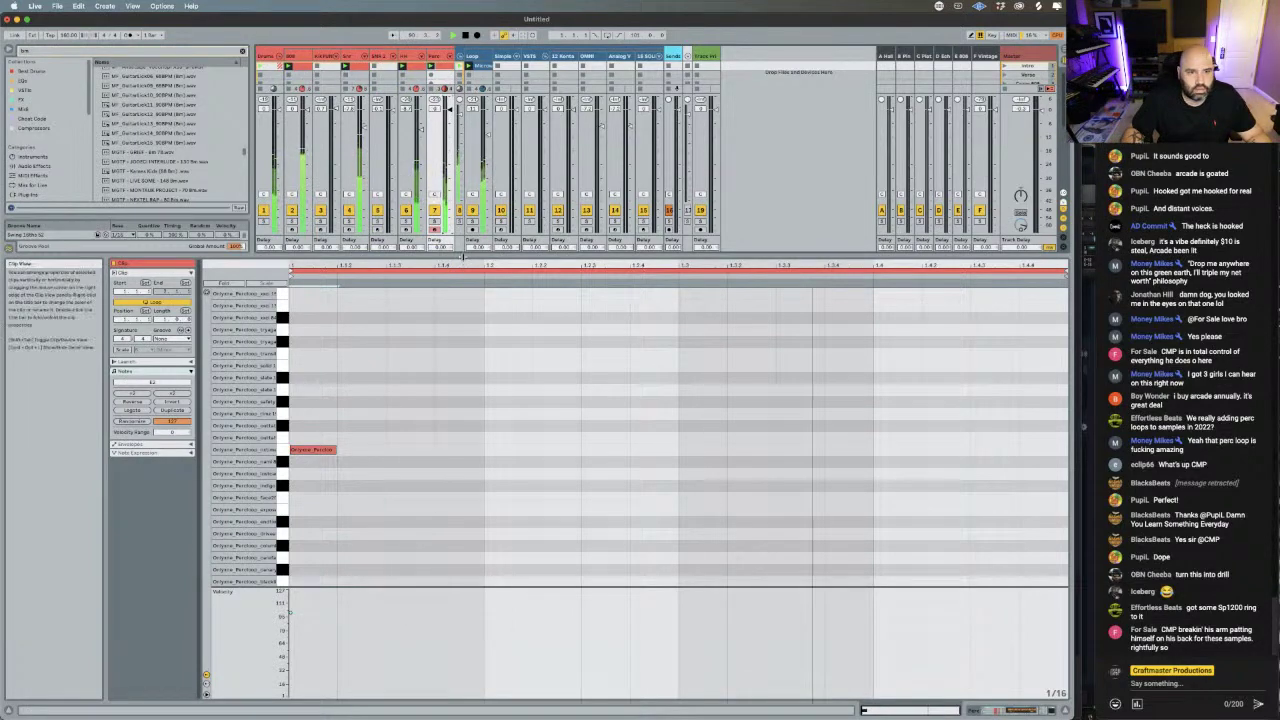
{"action": "left_click_drag", "start_coordinate": [459, 257], "coordinate": [459, 405]}
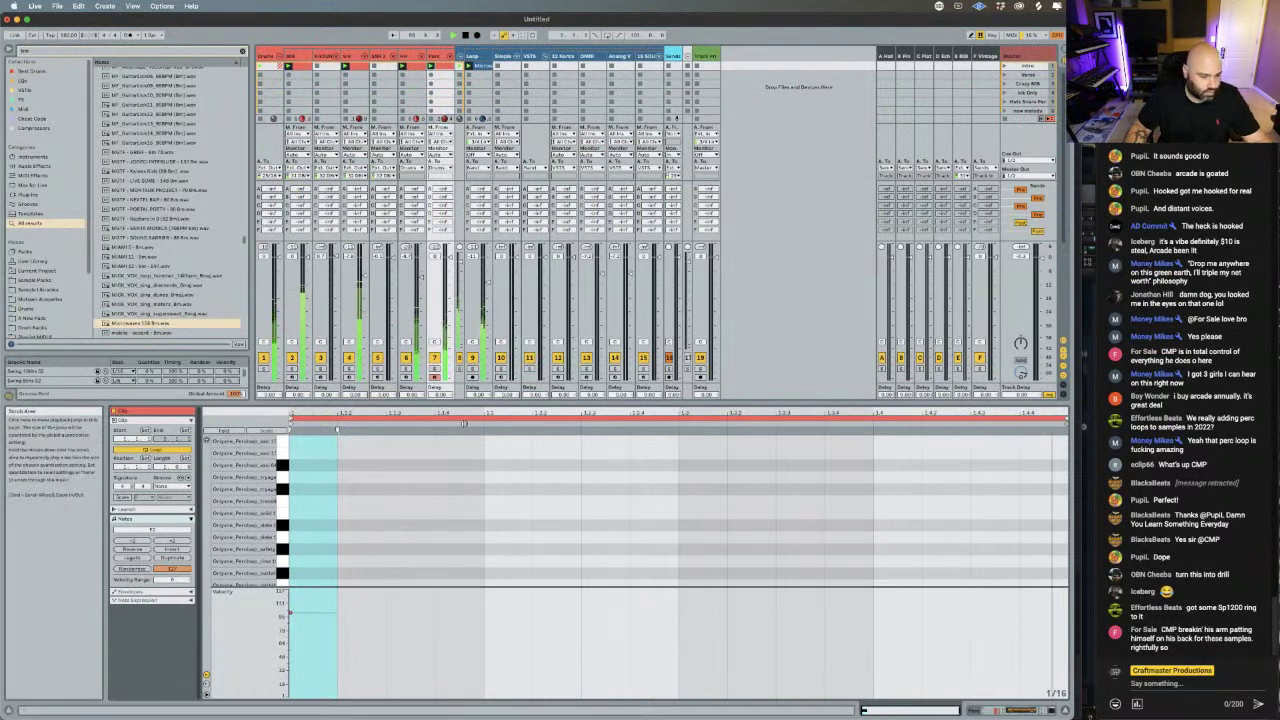
{"action": "left_click_drag", "start_coordinate": [463, 424], "coordinate": [612, 420]}
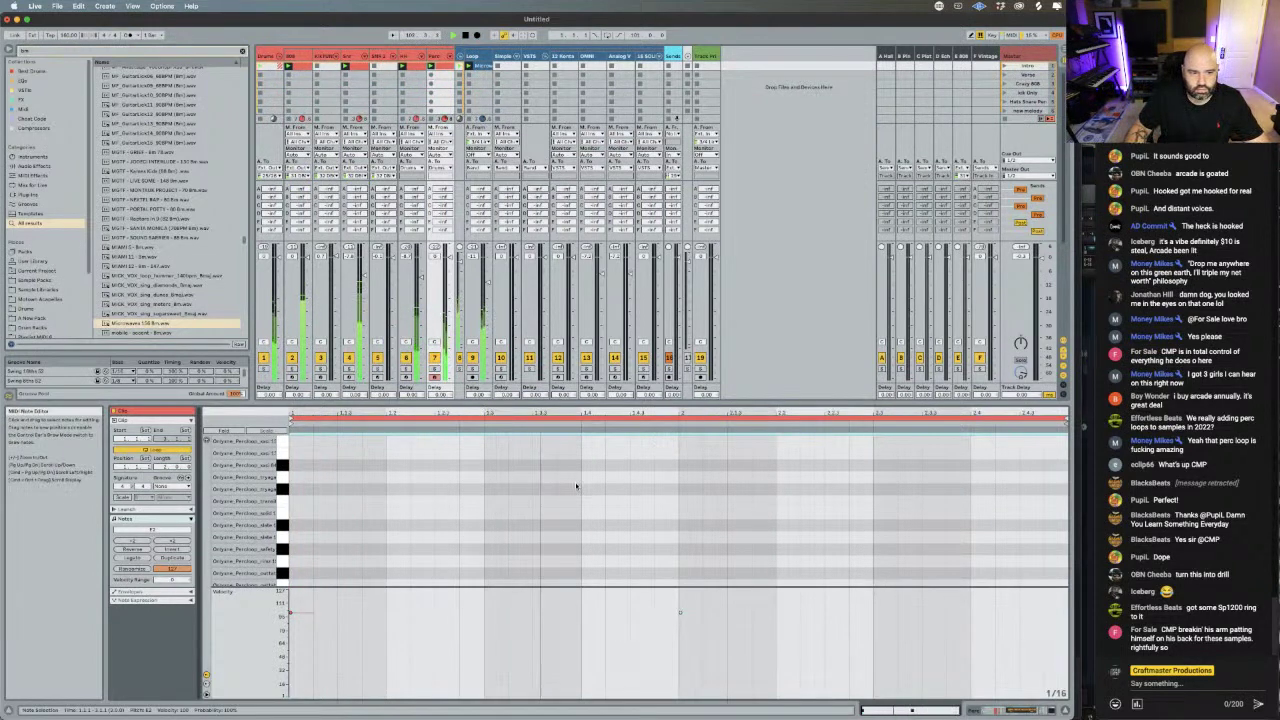
{"action": "scroll", "coordinate": [505, 519], "scroll_direction": "down", "scroll_amount": 5}
{"action": "scroll", "coordinate": [326, 494], "scroll_direction": "up", "scroll_amount": 2}
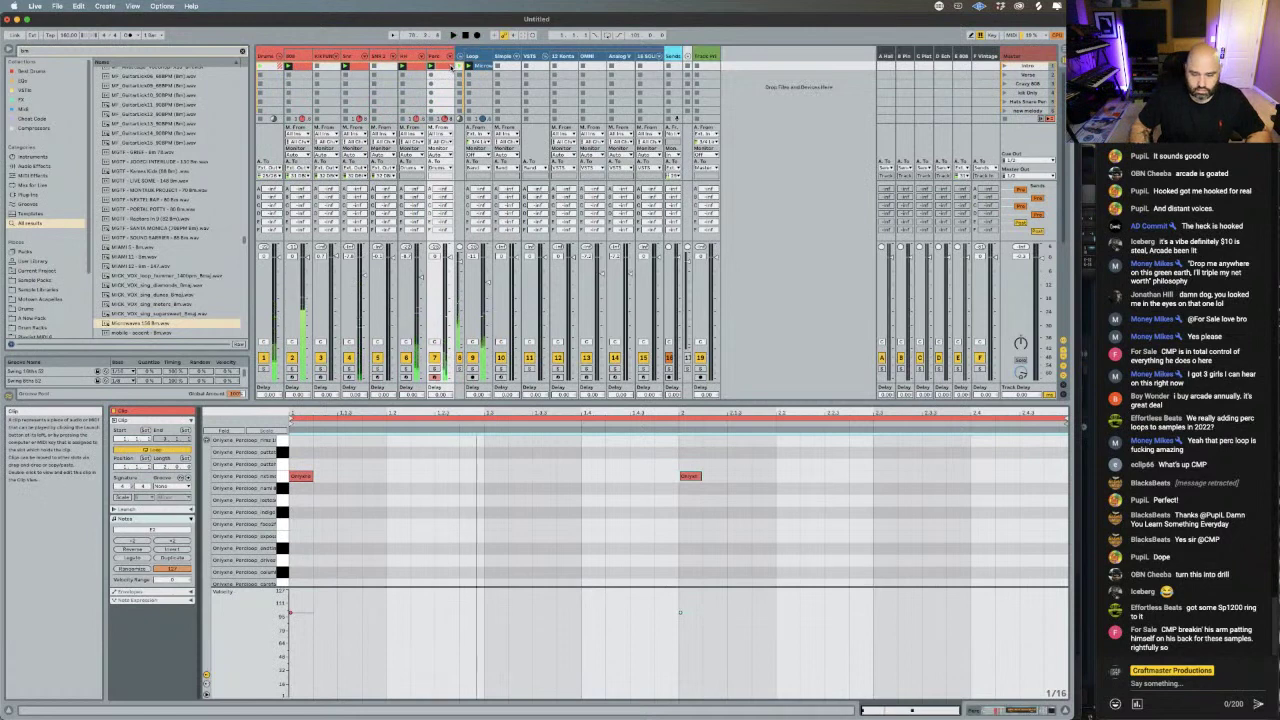
{"action": "key", "text": "space"}
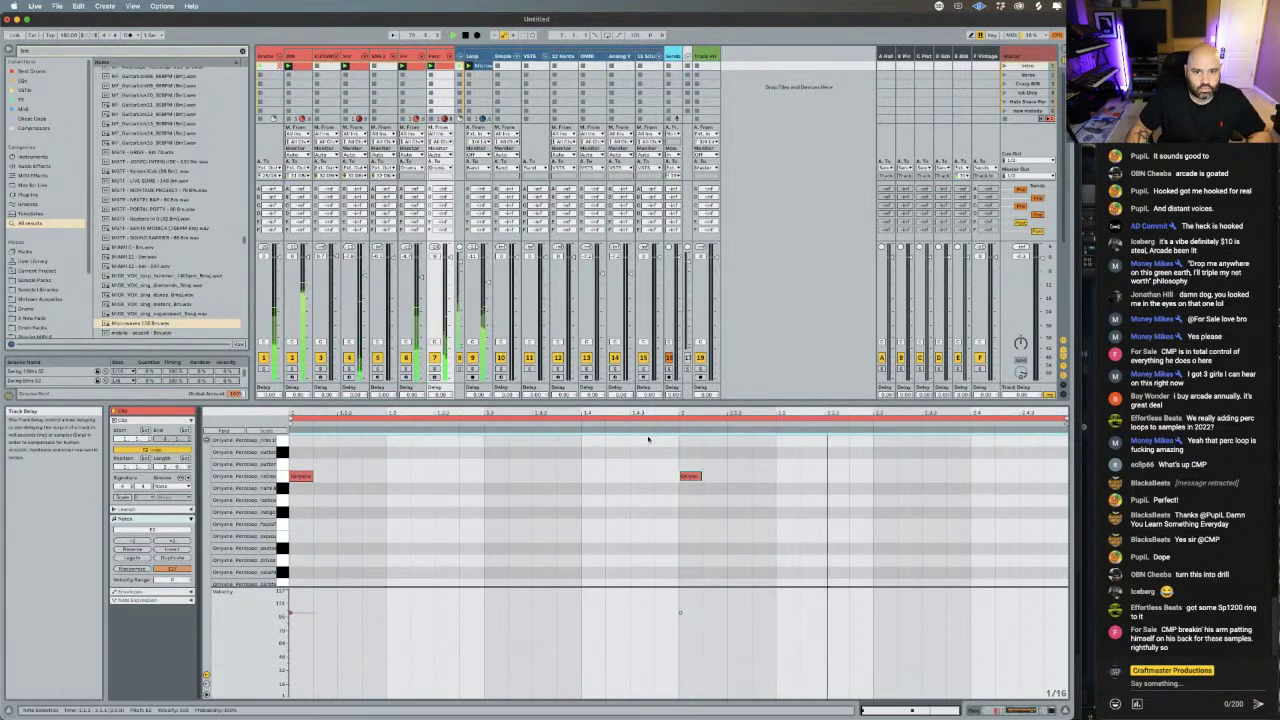
- Delete the percussion note at bar 2 and move the remaining note down three loop samples while auditioning them
{"action": "left_click_drag", "start_coordinate": [773, 494], "coordinate": [664, 462]}
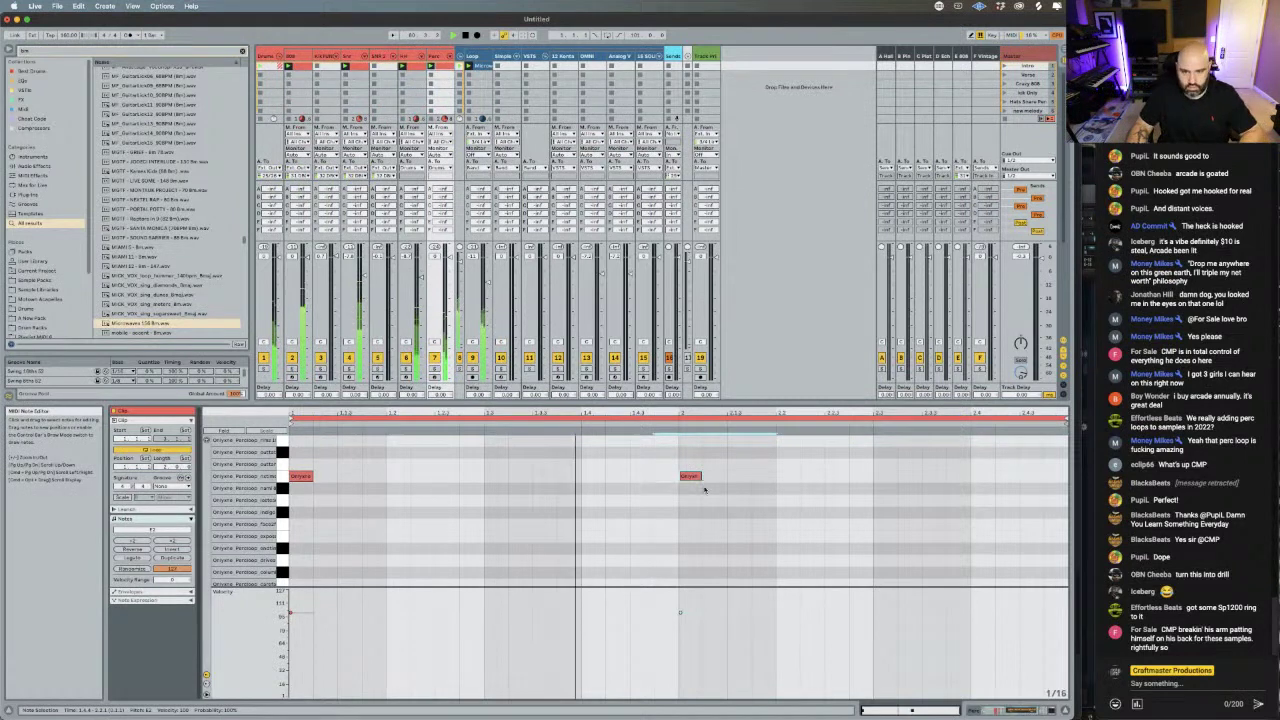
{"action": "key", "text": "Delete"}
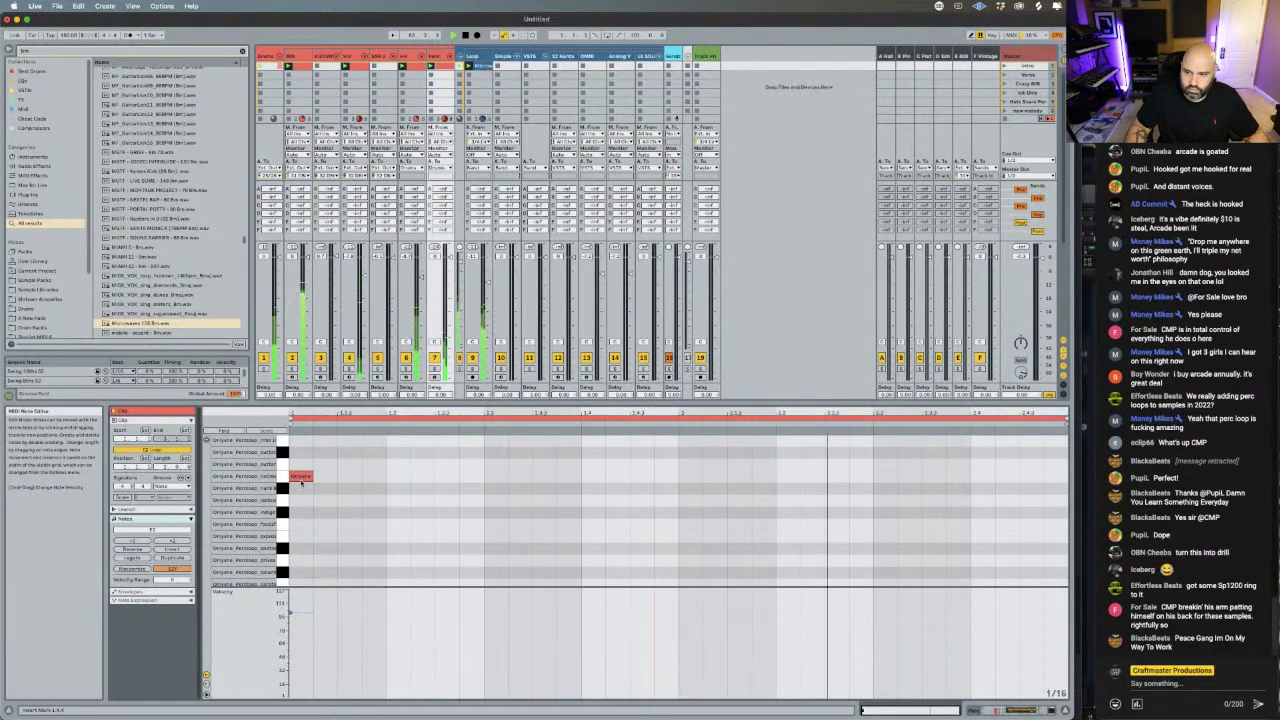
{"action": "left_click_drag", "start_coordinate": [301, 478], "coordinate": [301, 487]}
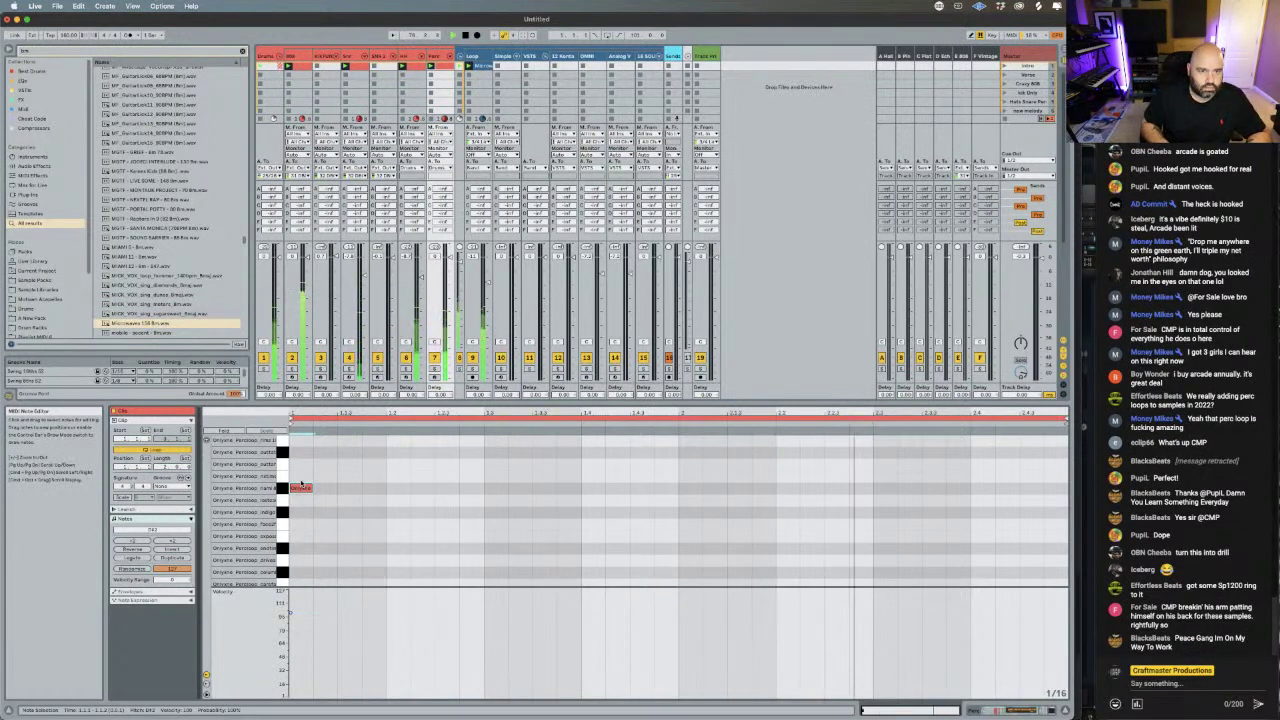
{"action": "key", "text": "Down"}
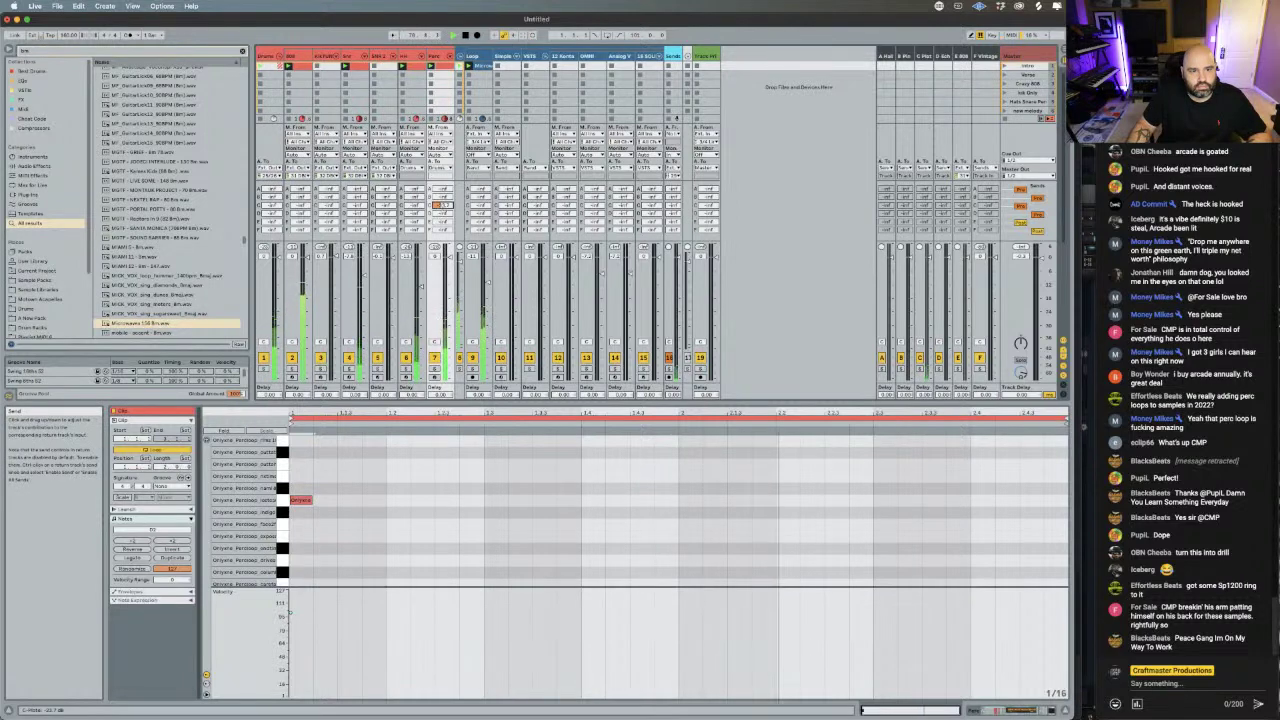
{"action": "key", "text": "Down"}
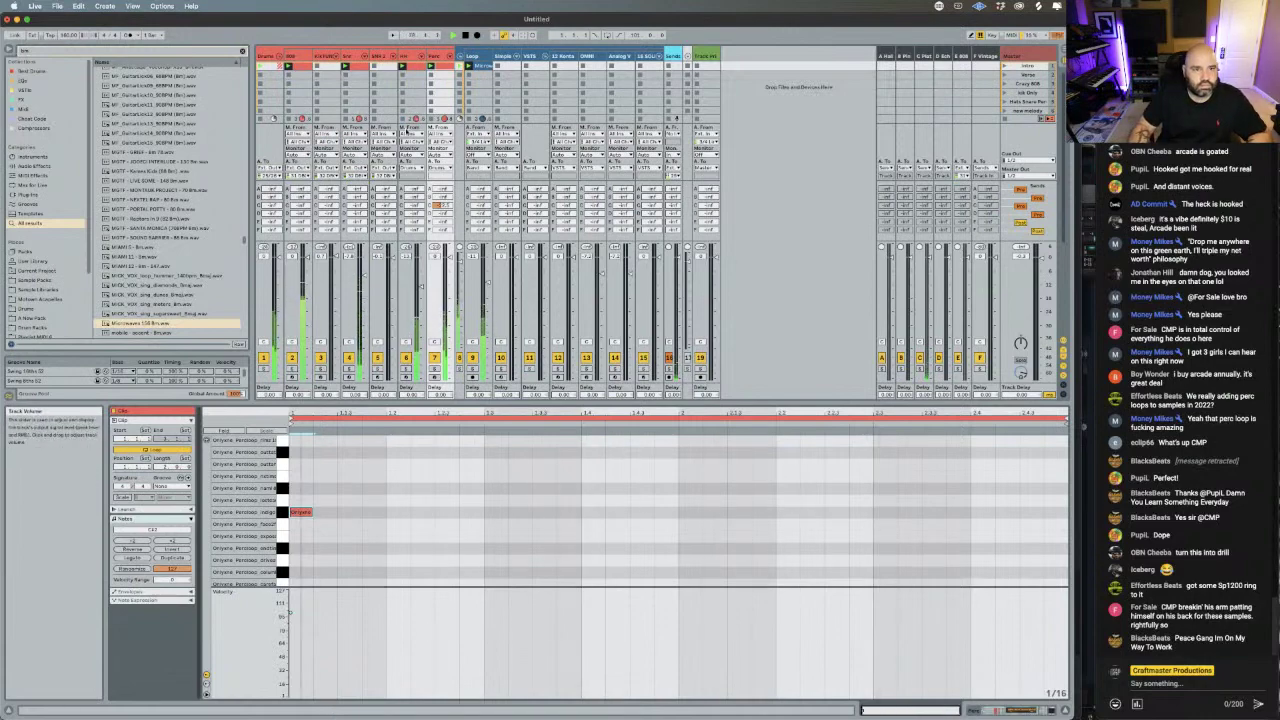
- Open the percussion Drum Rack's Indigo 94 loop and try doubling and halving its sample tempo
{"action": "key", "text": "shift+Tab"}
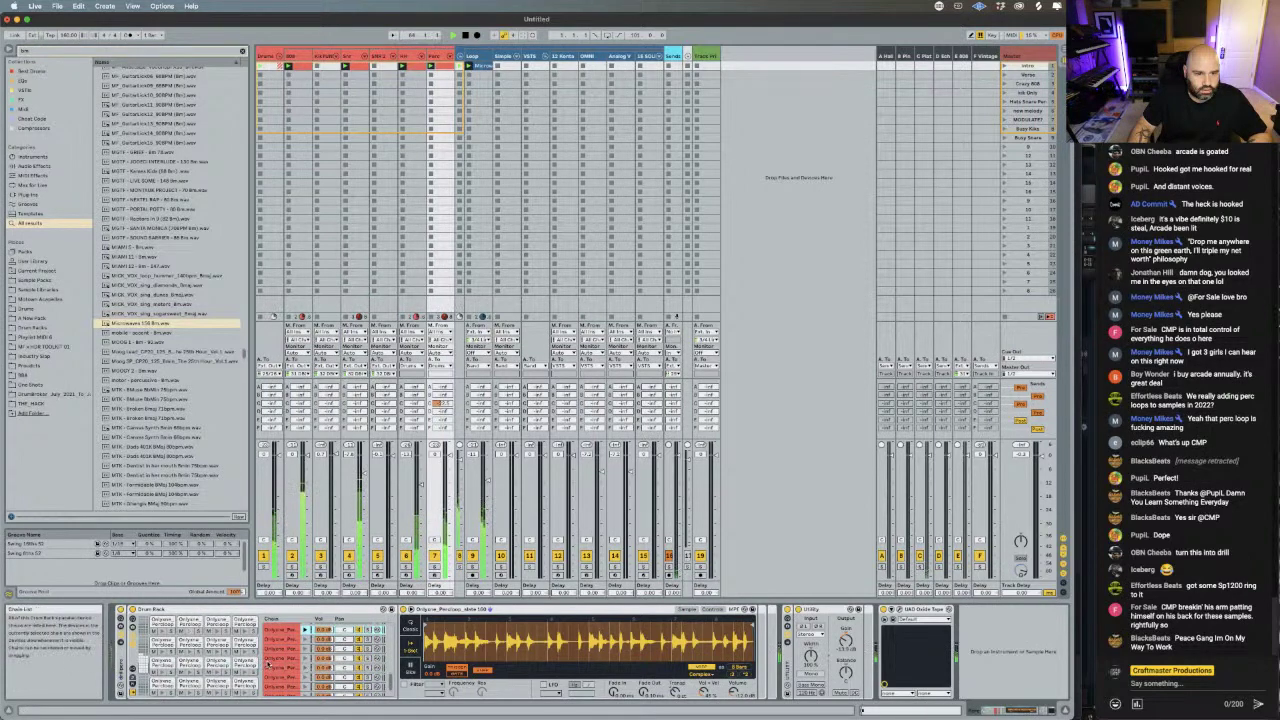
{"action": "left_click", "coordinate": [187, 622]}
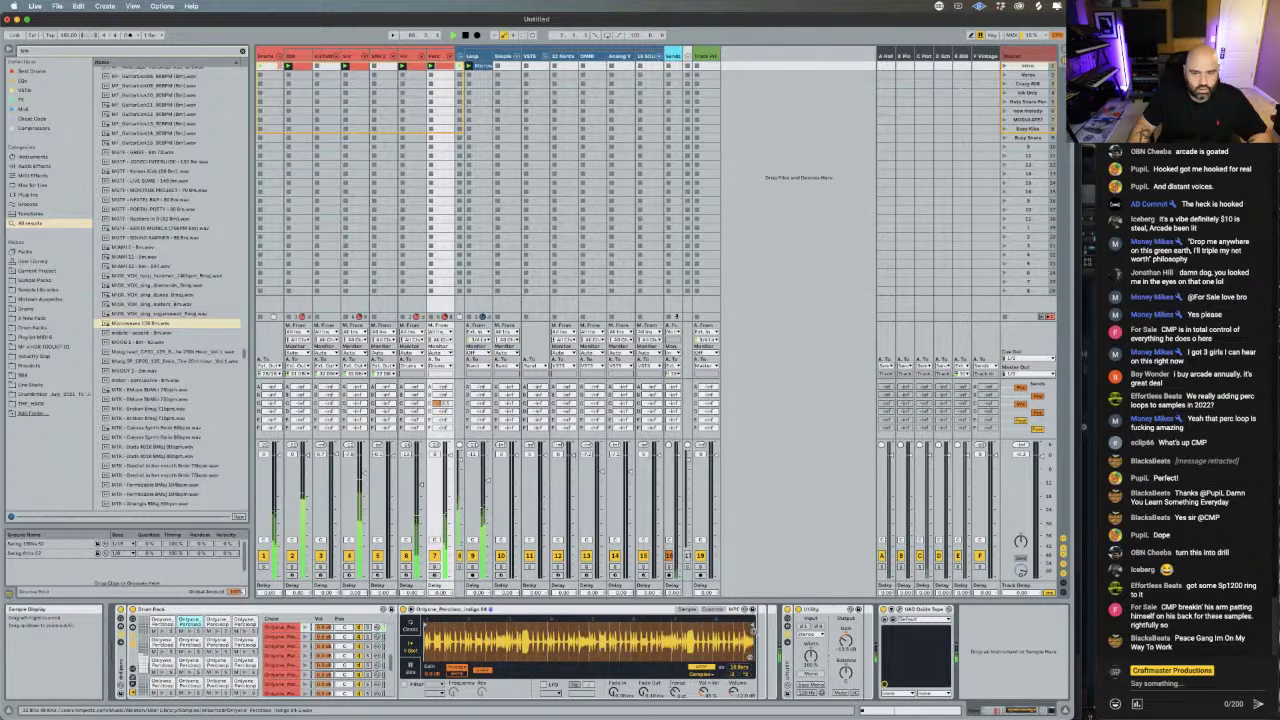
{"action": "left_click", "coordinate": [748, 676]}
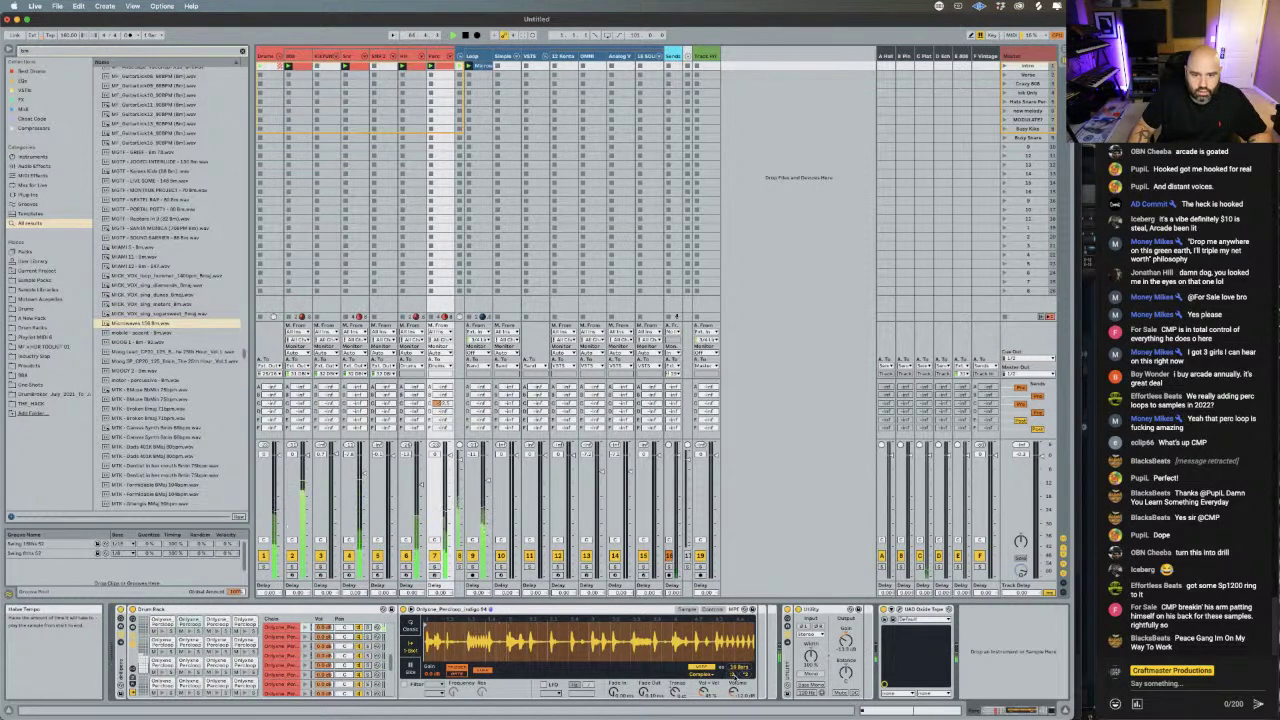
{"action": "left_click", "coordinate": [734, 675]}
{"action": "left_click", "coordinate": [734, 675]}
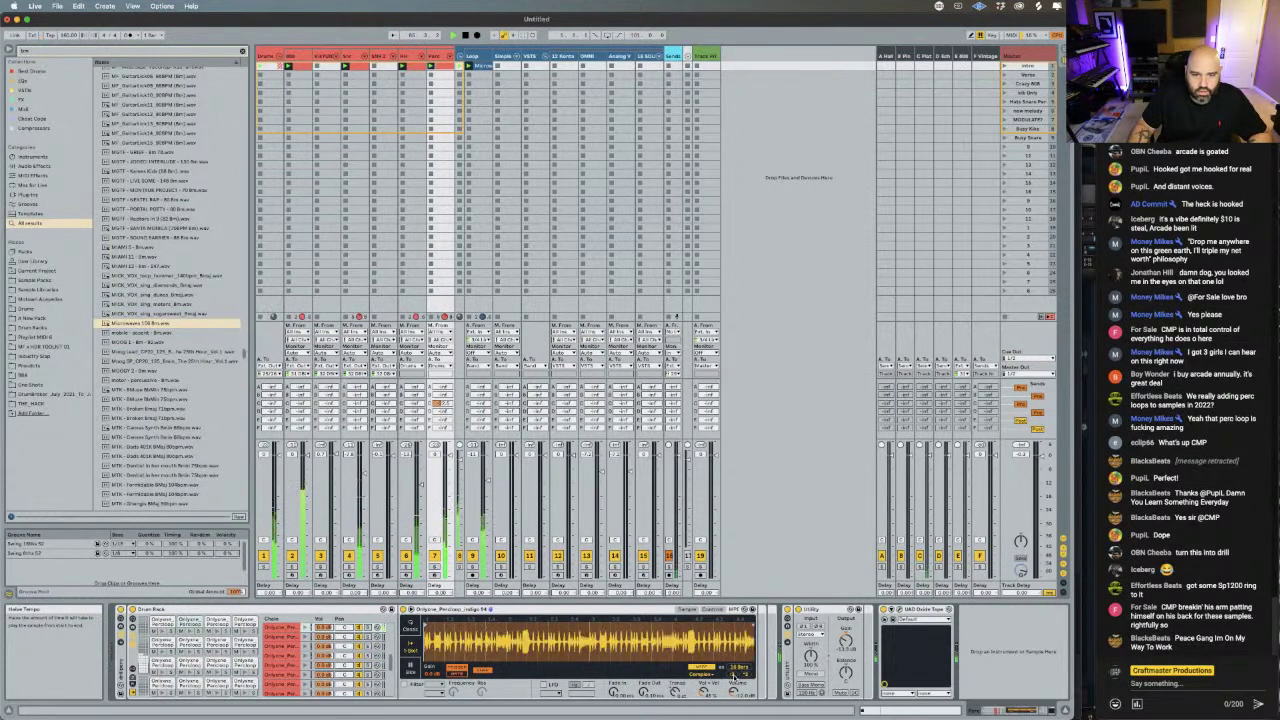
{"action": "left_click", "coordinate": [742, 667]}
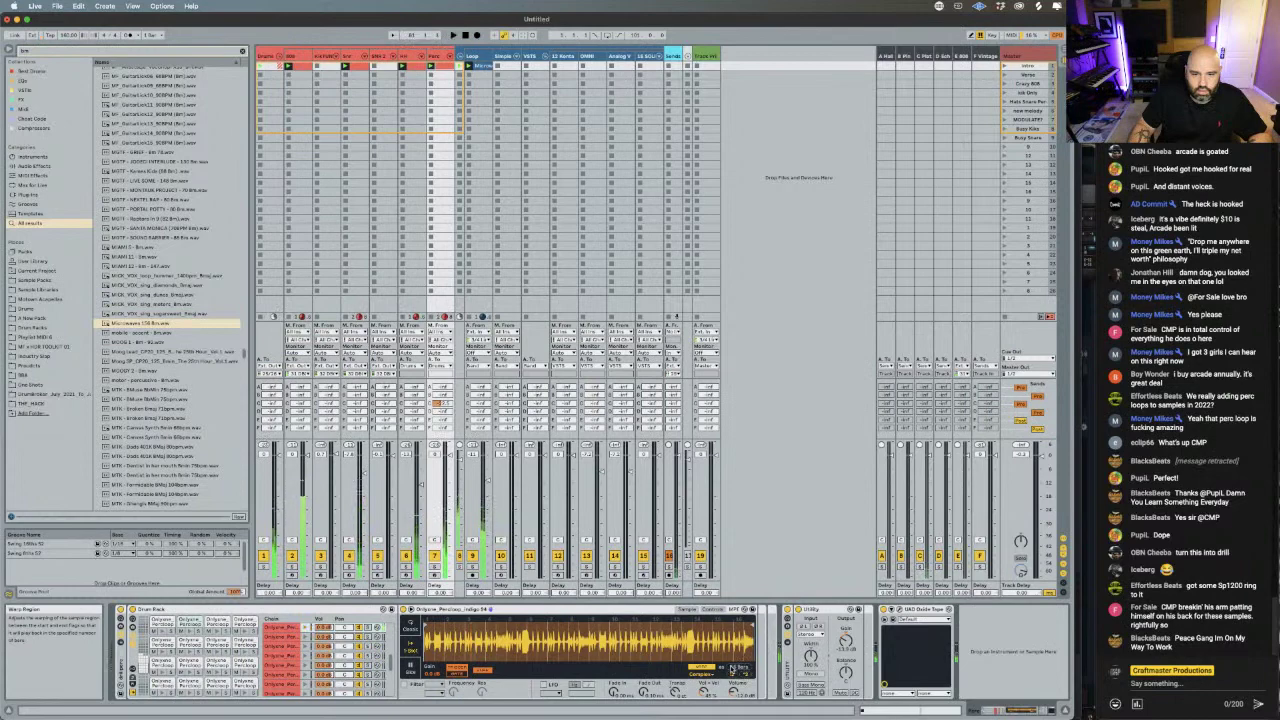
- Restart playback and try the Indigo 94 loop with warping switched off and on
{"action": "key", "text": "space"}
{"action": "left_click", "coordinate": [703, 667]}
{"action": "left_click", "coordinate": [703, 667]}
{"action": "left_click", "coordinate": [706, 668]}
{"action": "left_click", "coordinate": [705, 668]}
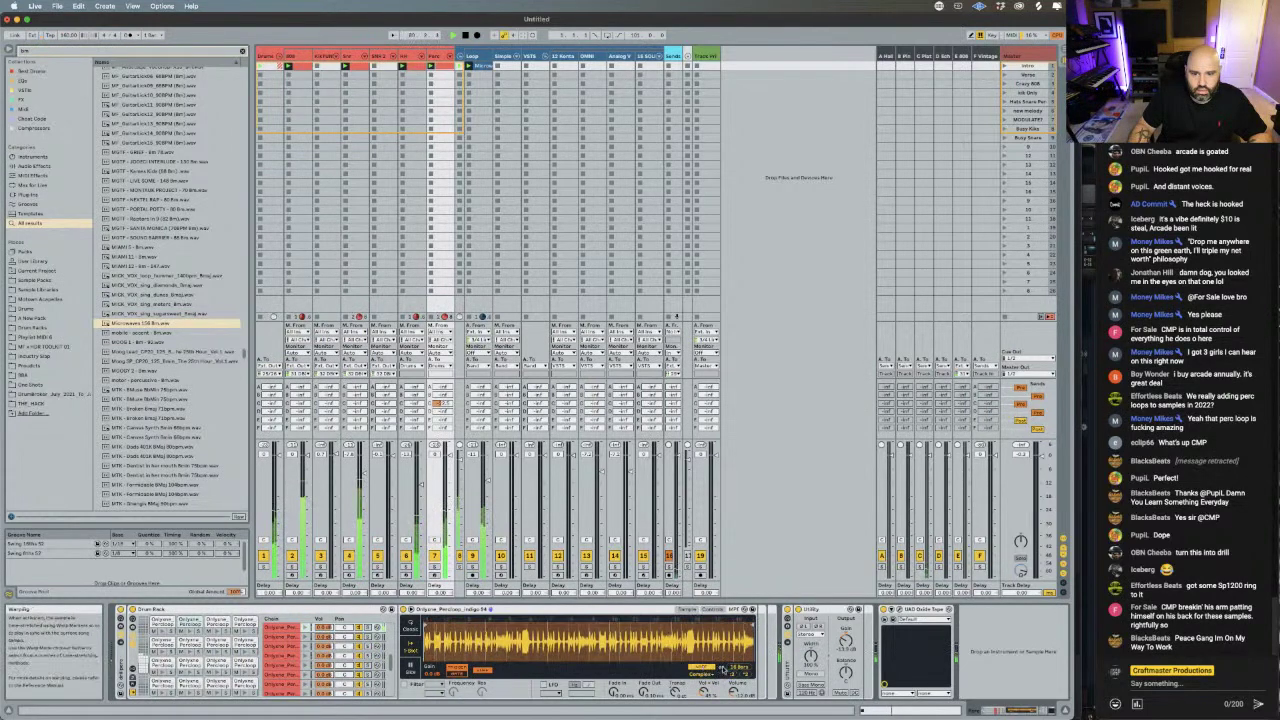
{"action": "left_click", "coordinate": [705, 668]}
{"action": "left_click", "coordinate": [705, 668]}
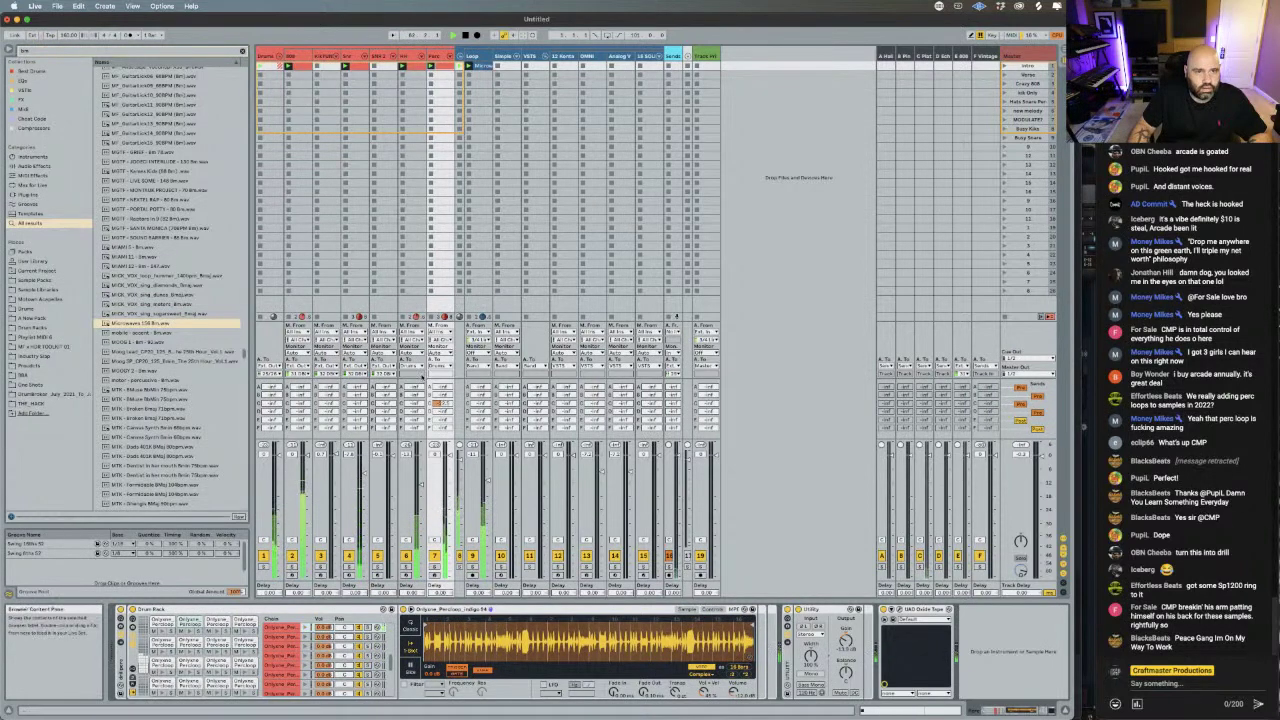
- Reopen the percussion clip, move its note down to the next loop sample, and play it
{"action": "left_click", "coordinate": [440, 66]}
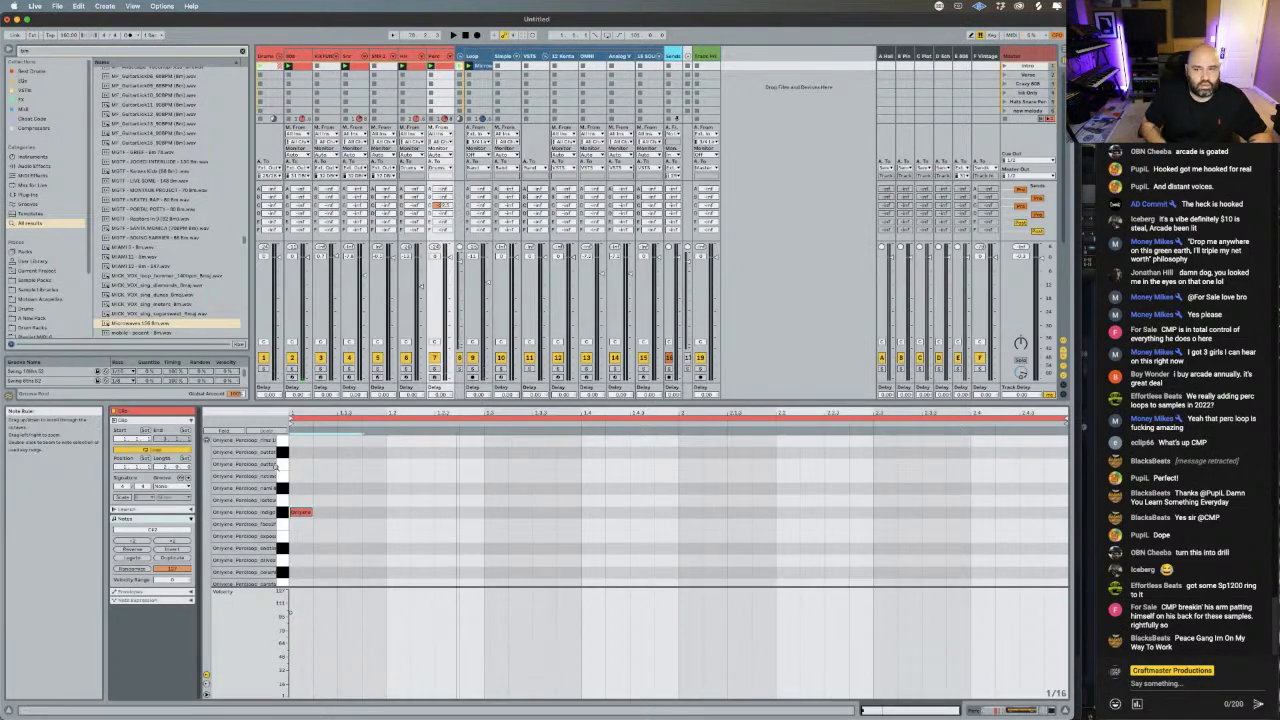
{"action": "key", "text": "Down"}
{"action": "key", "text": "space"}
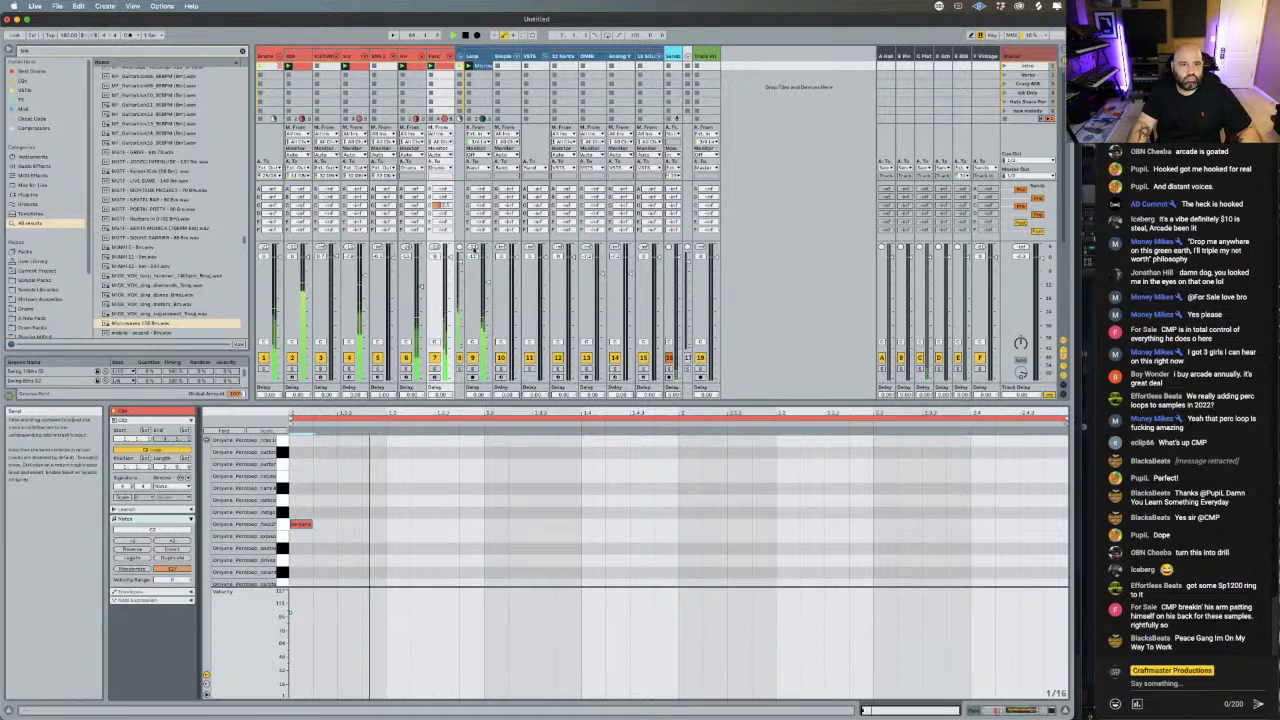
- In the hi-hat clip, copy the second note half a step later to create a quick double hit
{"action": "left_click", "coordinate": [408, 72]}
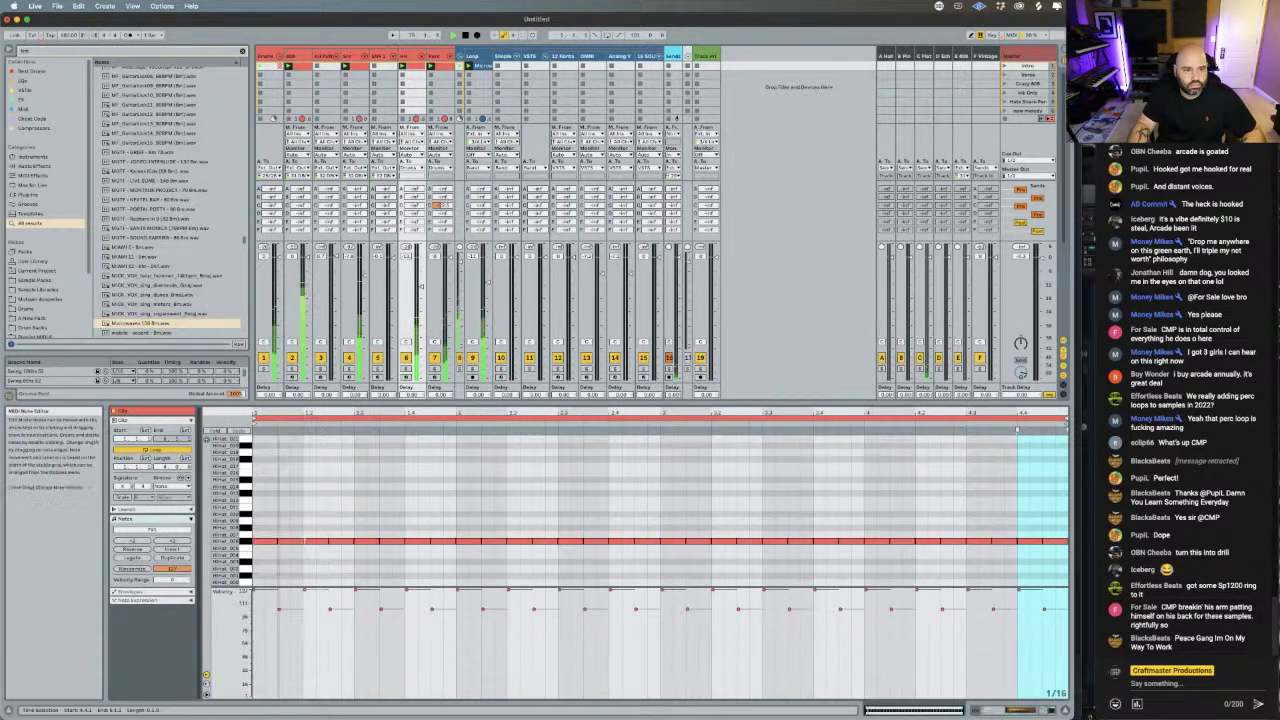
{"action": "left_click", "coordinate": [283, 541]}
{"action": "left_click_drag", "start_coordinate": [283, 541], "coordinate": [296, 541]}
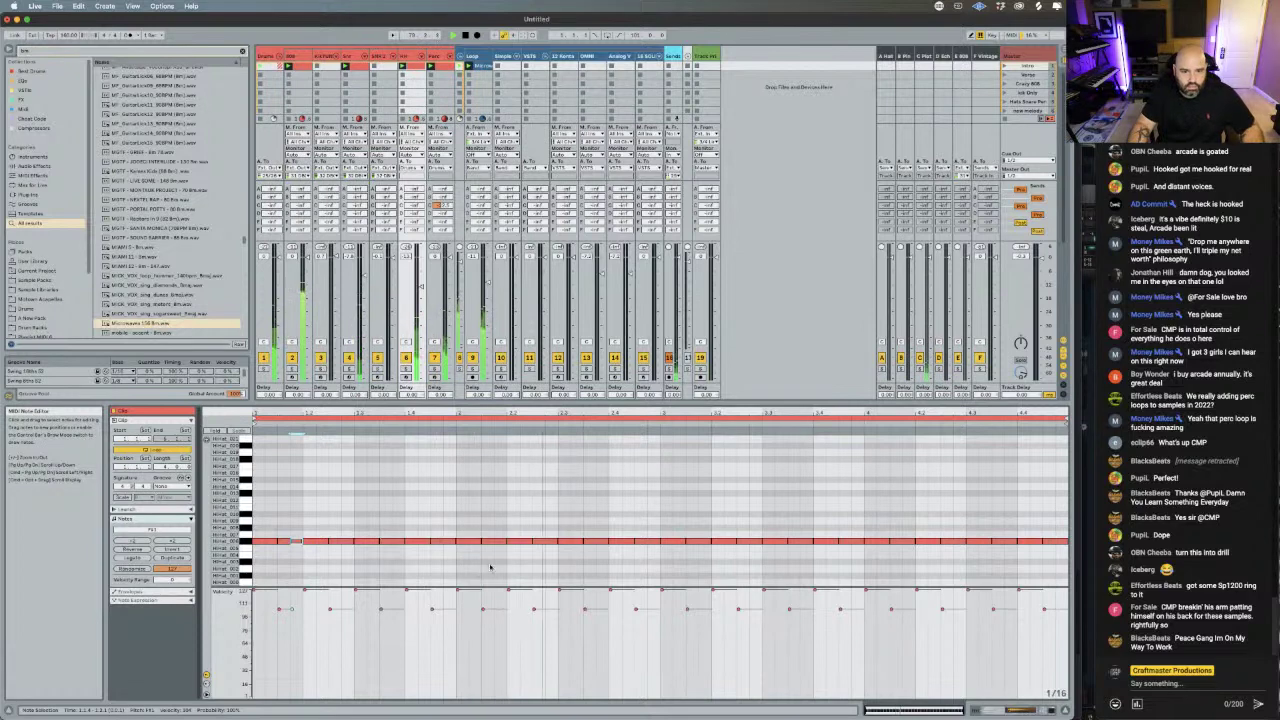
- Change the hi-hat clip's grid to 1/32 and build a roll on beat 4 of bar 2 with stepped-down velocities
{"action": "left_click", "coordinate": [620, 543]}
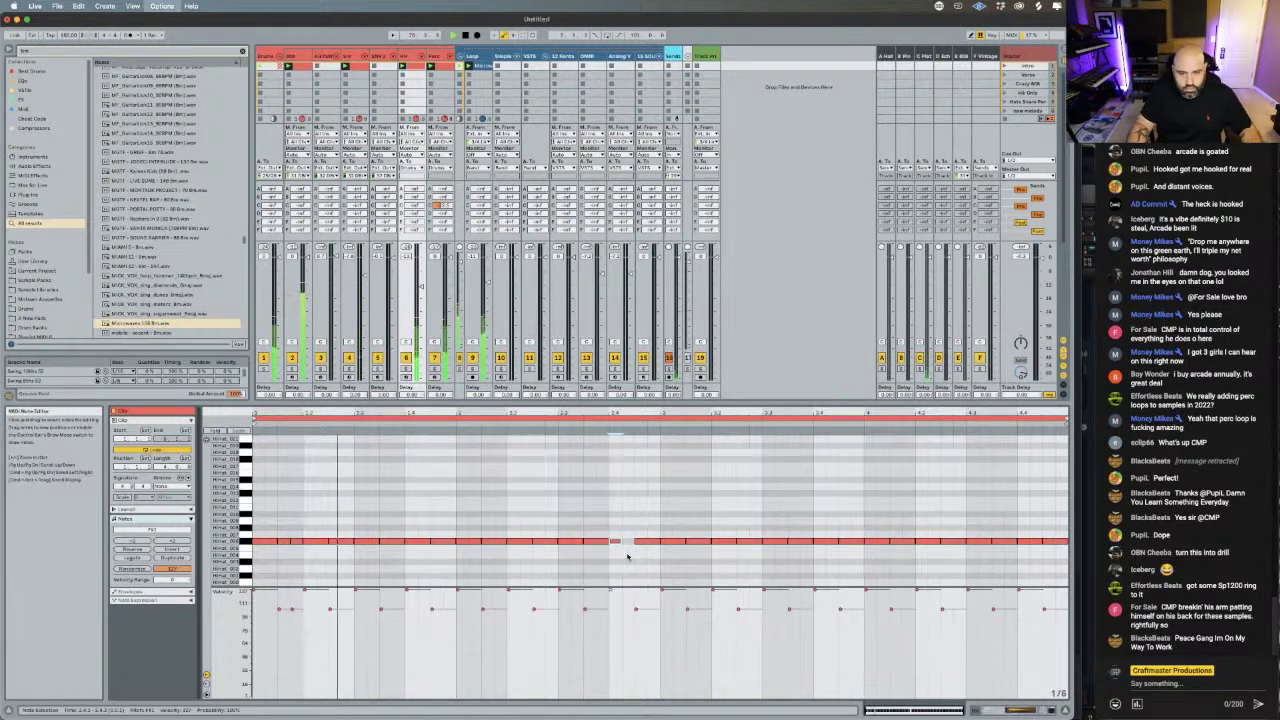
{"action": "key", "text": "super+1"}
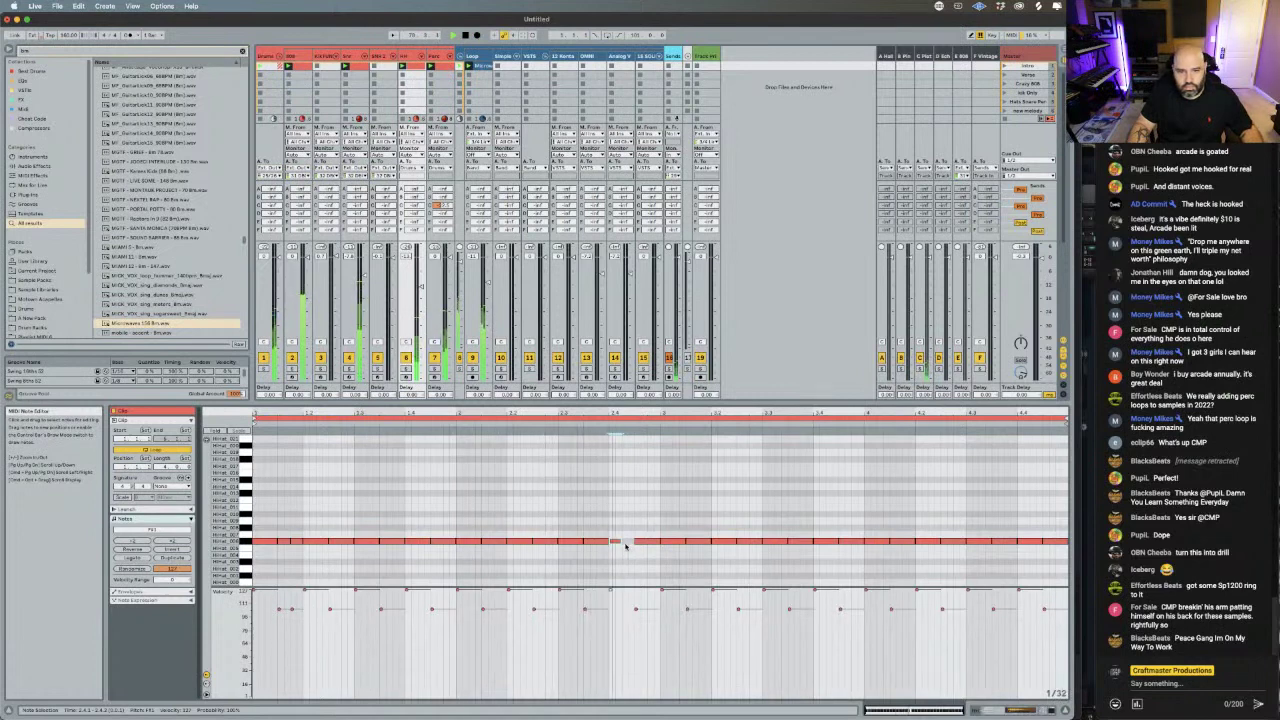
{"action": "key", "text": "Right"}
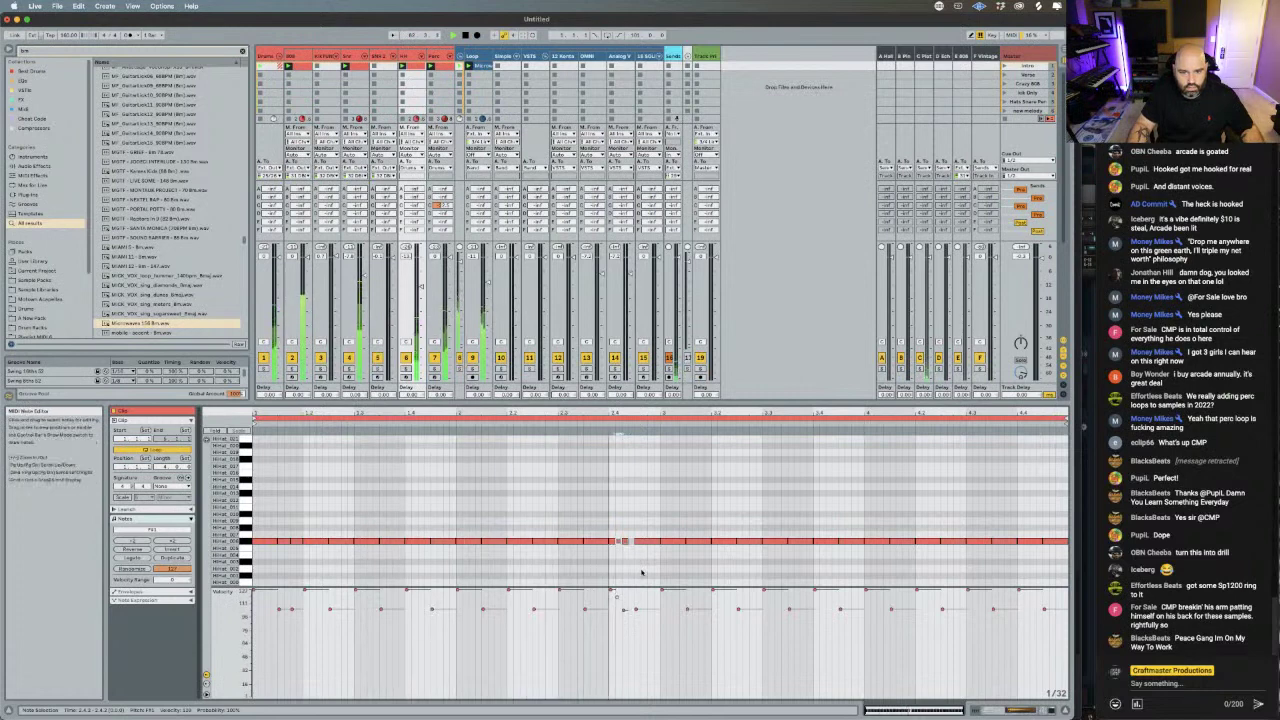
{"action": "key", "text": "Right"}
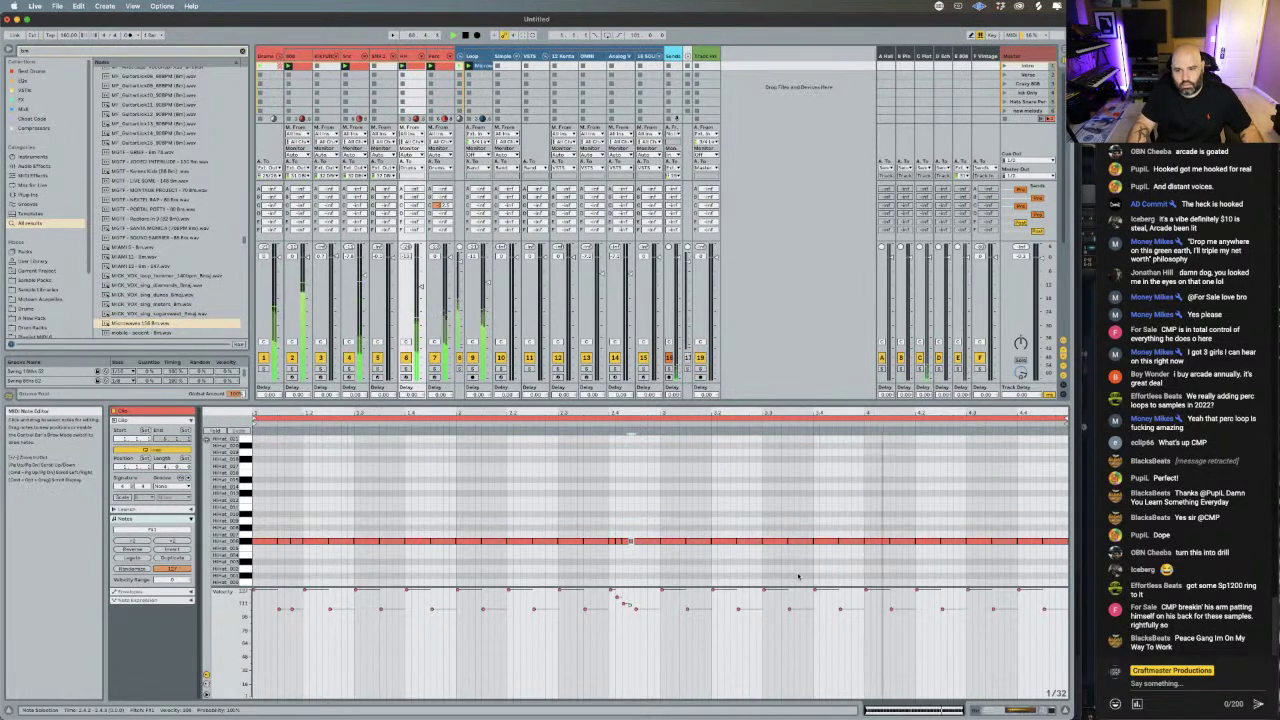
- Split the hi-hat at the start of bar 4 into a 1/32 roll and taper its velocities
{"action": "left_click", "coordinate": [870, 544]}
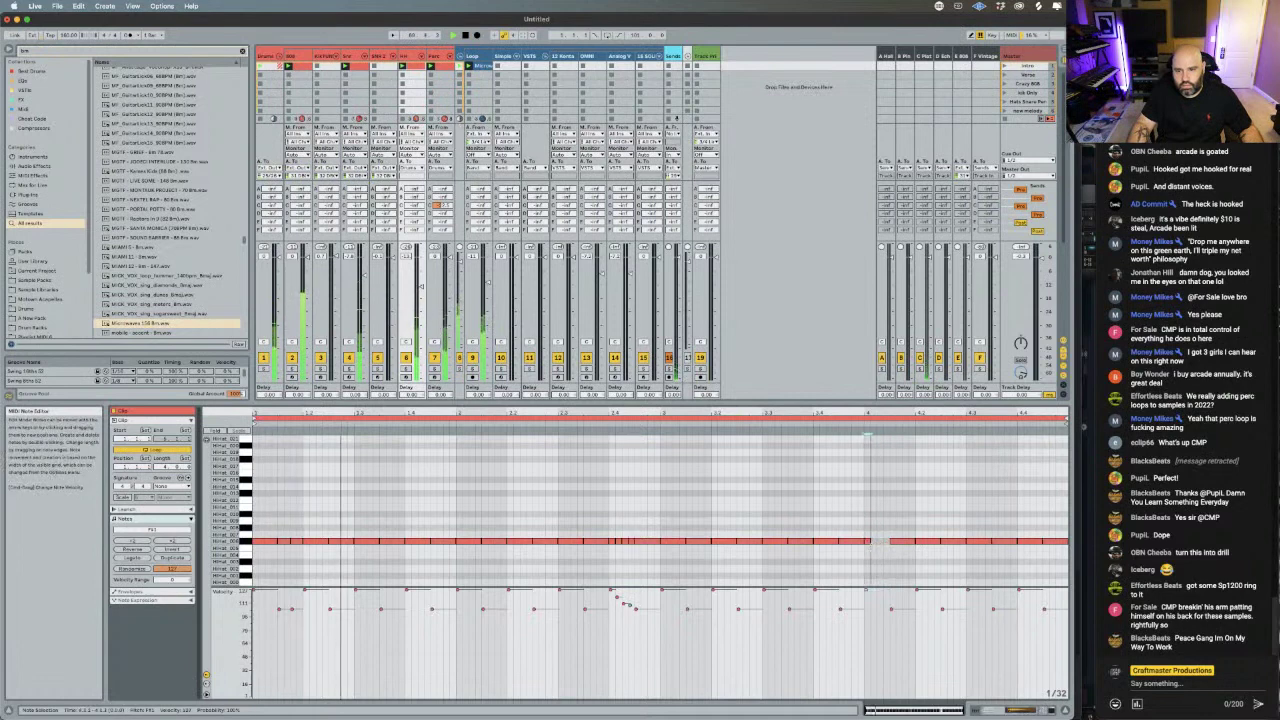
{"action": "left_click_drag", "start_coordinate": [871, 548], "coordinate": [883, 545]}
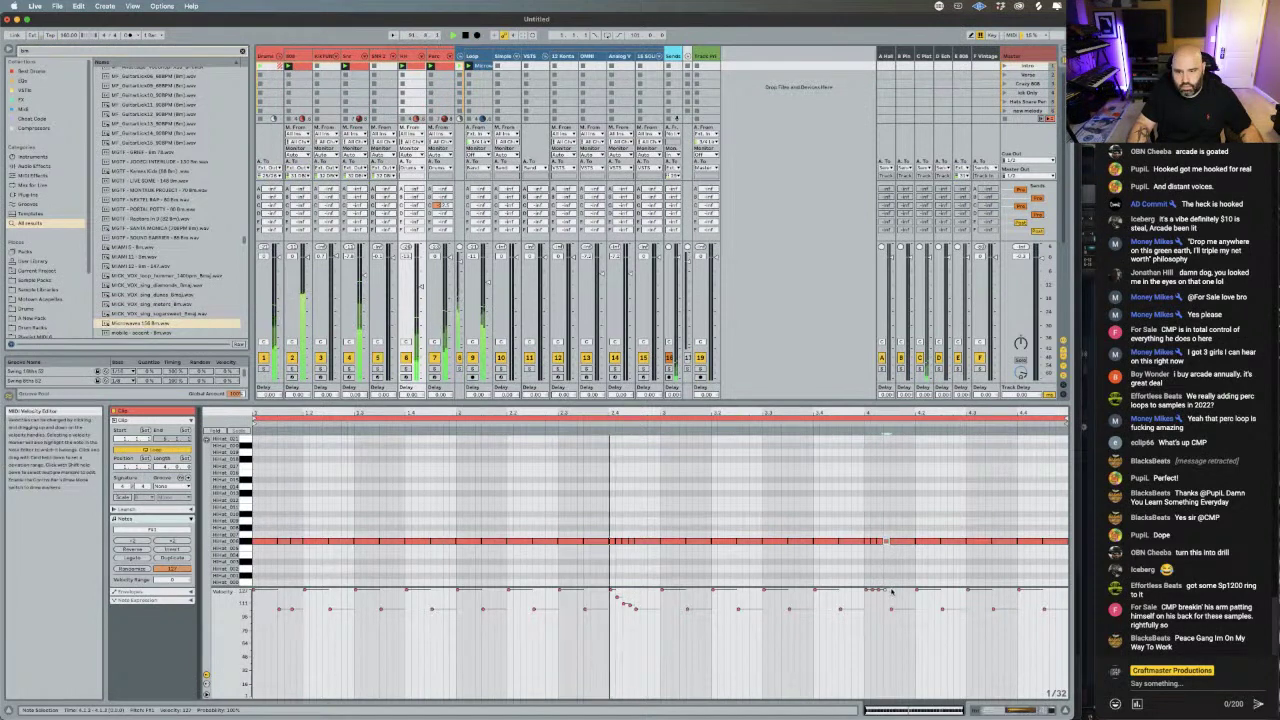
{"action": "key", "text": "Left"}
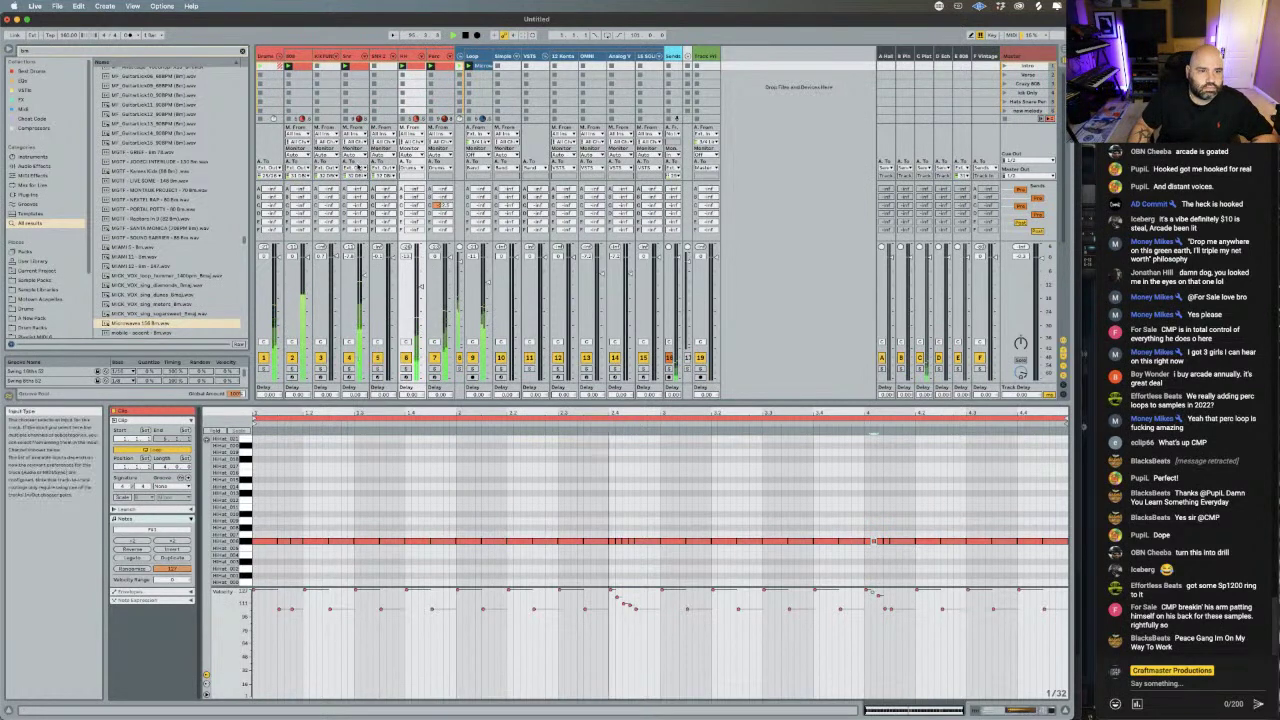
- In the 808 clip, add a short high note shortly before bar 3 and a root note midway through beat 2 of bar 3
{"action": "left_click", "coordinate": [308, 67]}
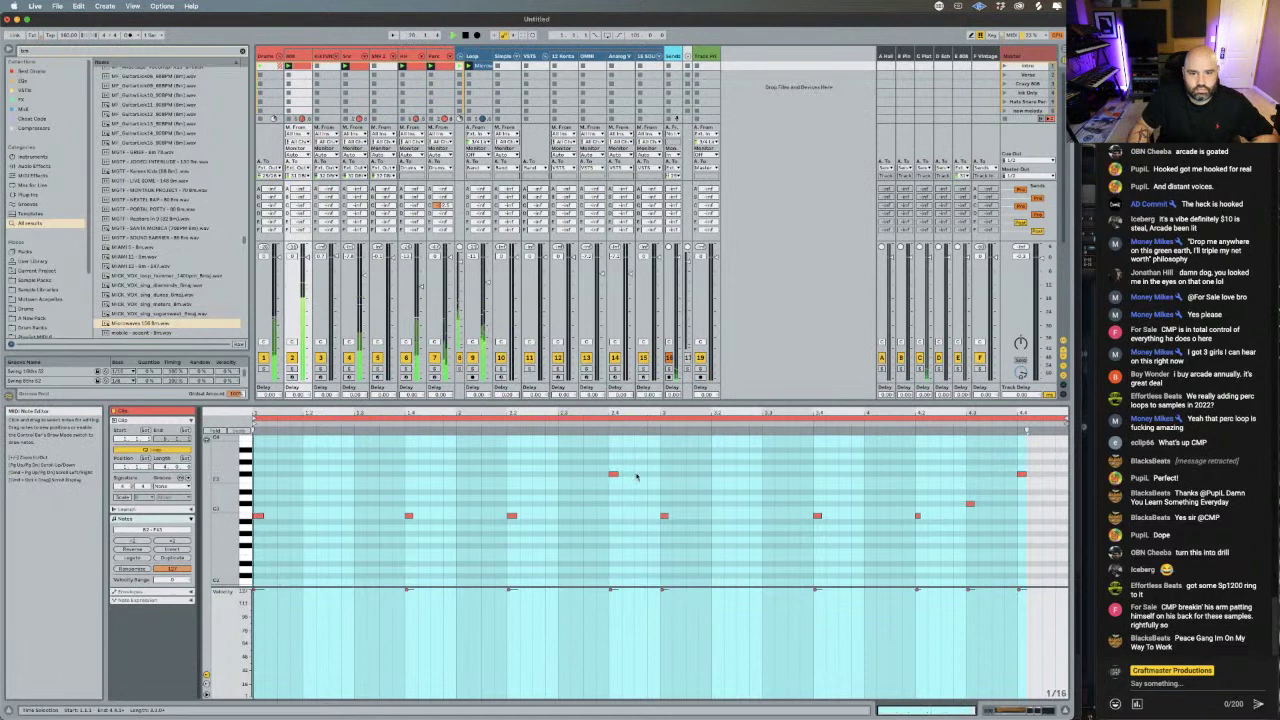
{"action": "key", "text": "space"}
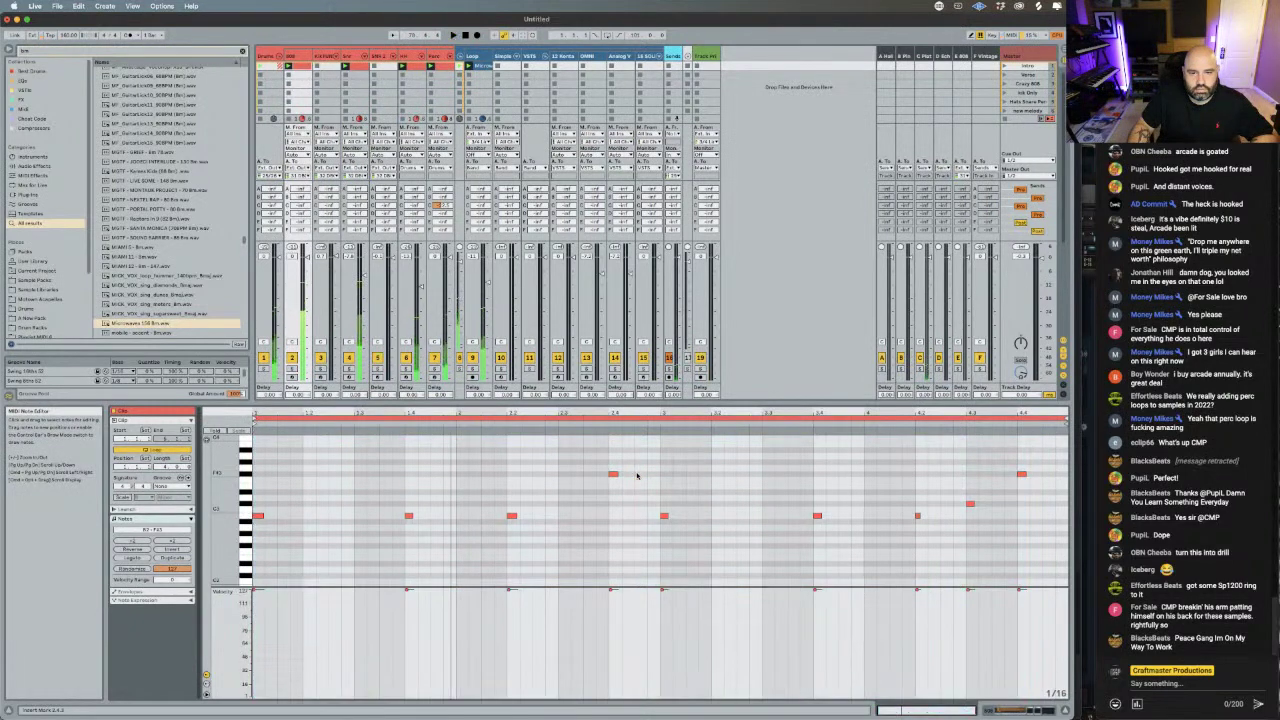
{"action": "double_click", "coordinate": [640, 474]}
{"action": "key", "text": "space"}
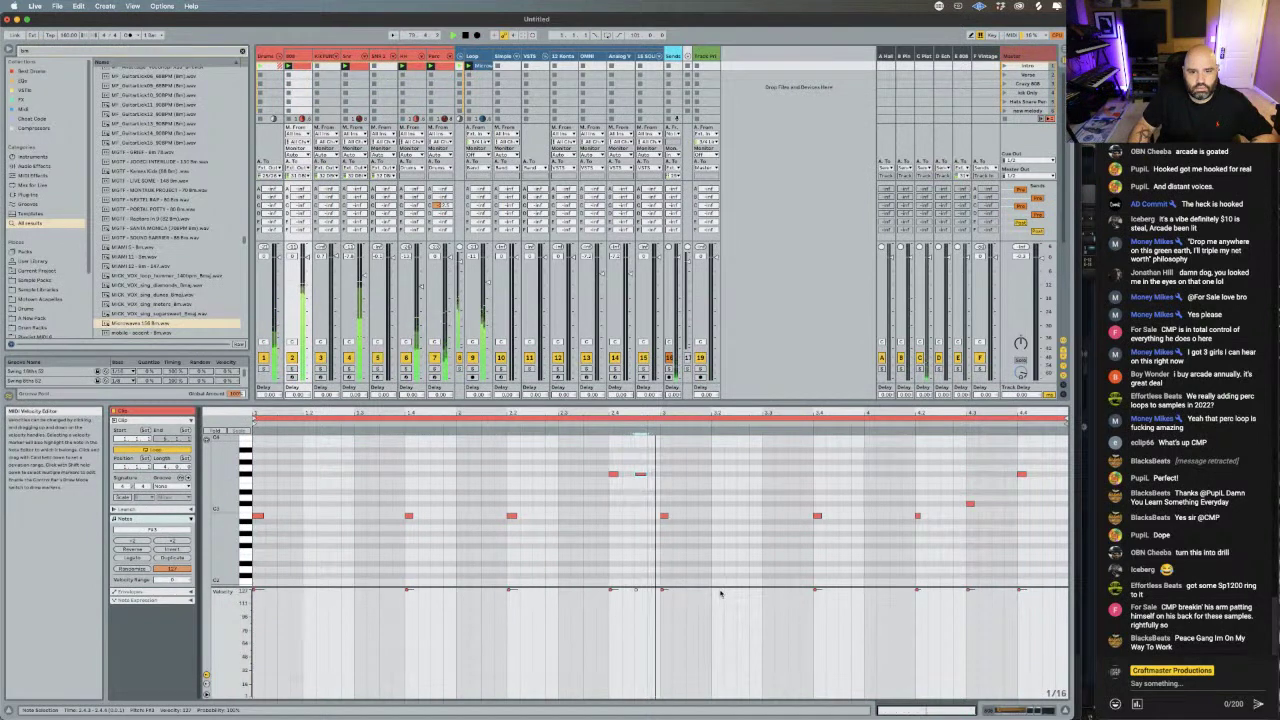
{"action": "left_click", "coordinate": [741, 516]}
{"action": "double_click", "coordinate": [741, 516]}
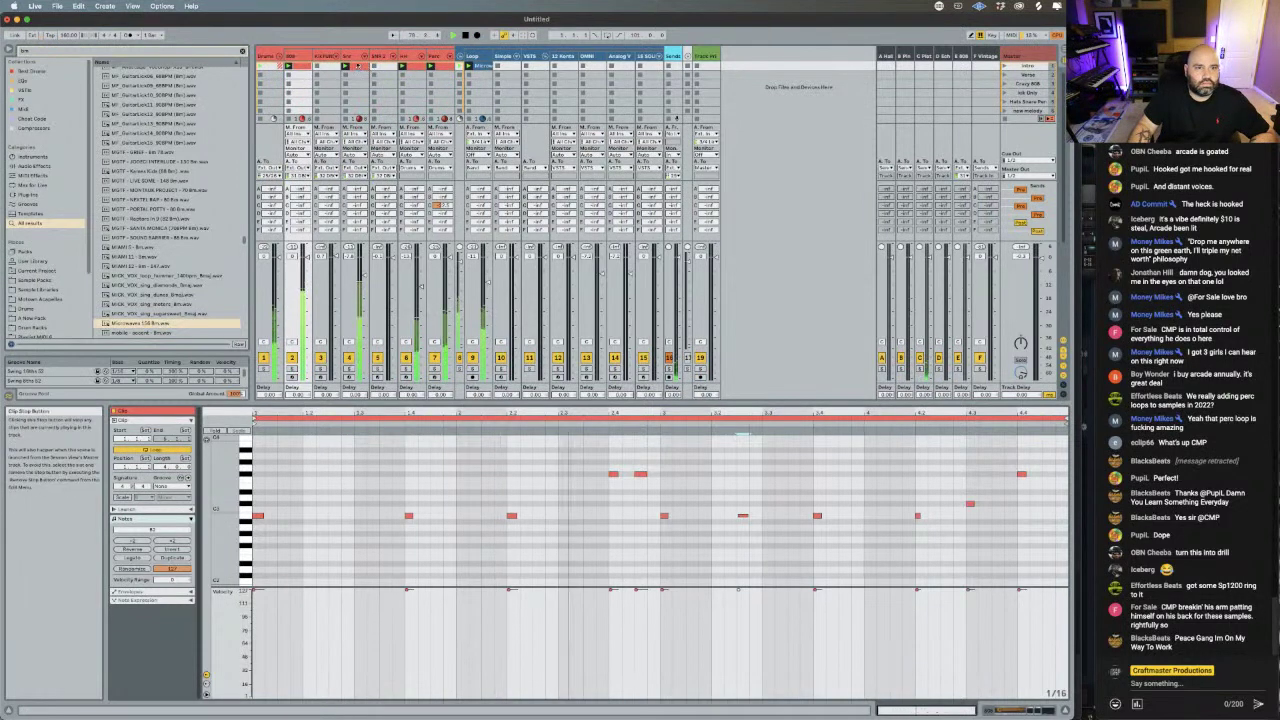
- Open the kick track's clip, add one kick note on the first beat, and raise its velocity to 127
{"action": "left_click", "coordinate": [333, 67]}
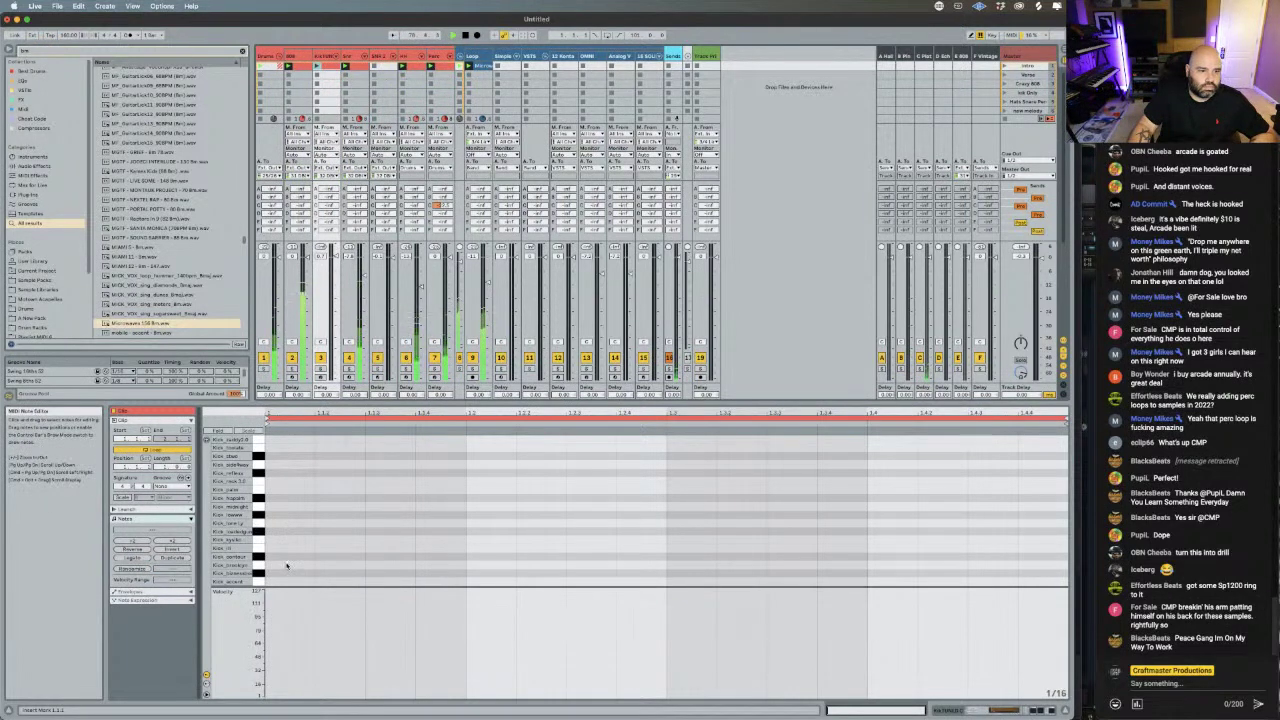
{"action": "double_click", "coordinate": [285, 573]}
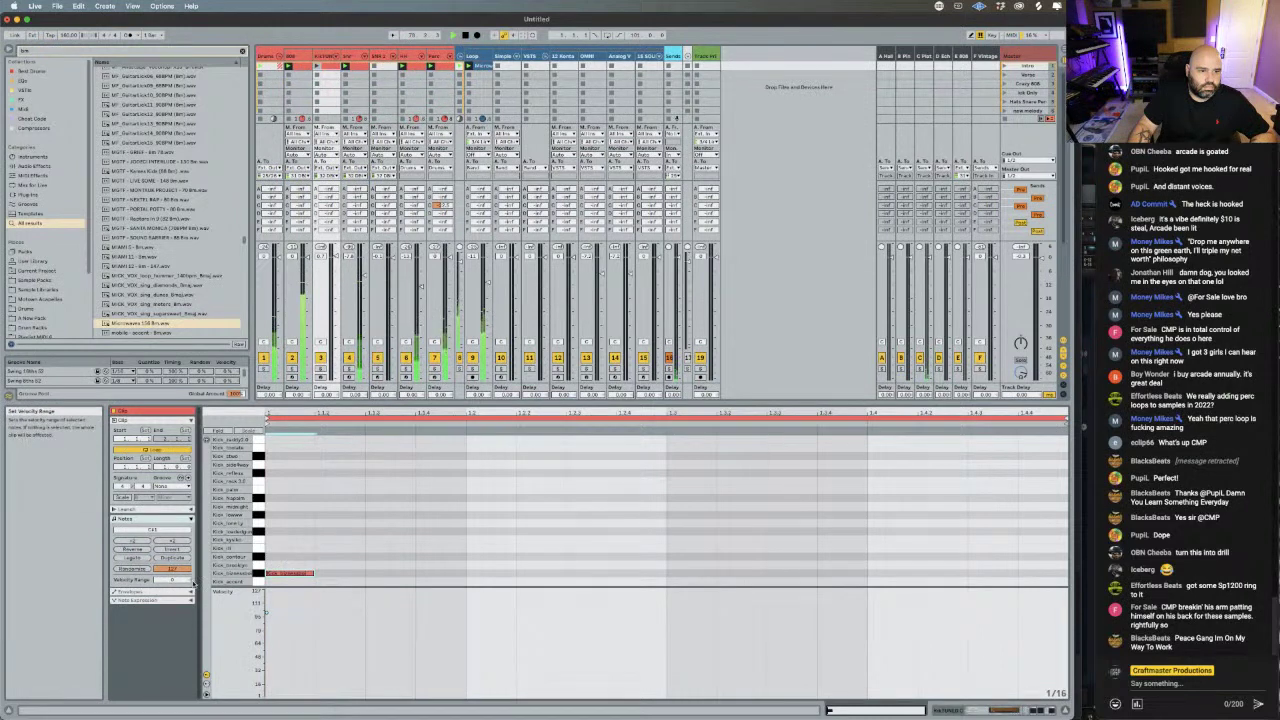
{"action": "left_click_drag", "start_coordinate": [172, 579], "coordinate": [172, 540]}
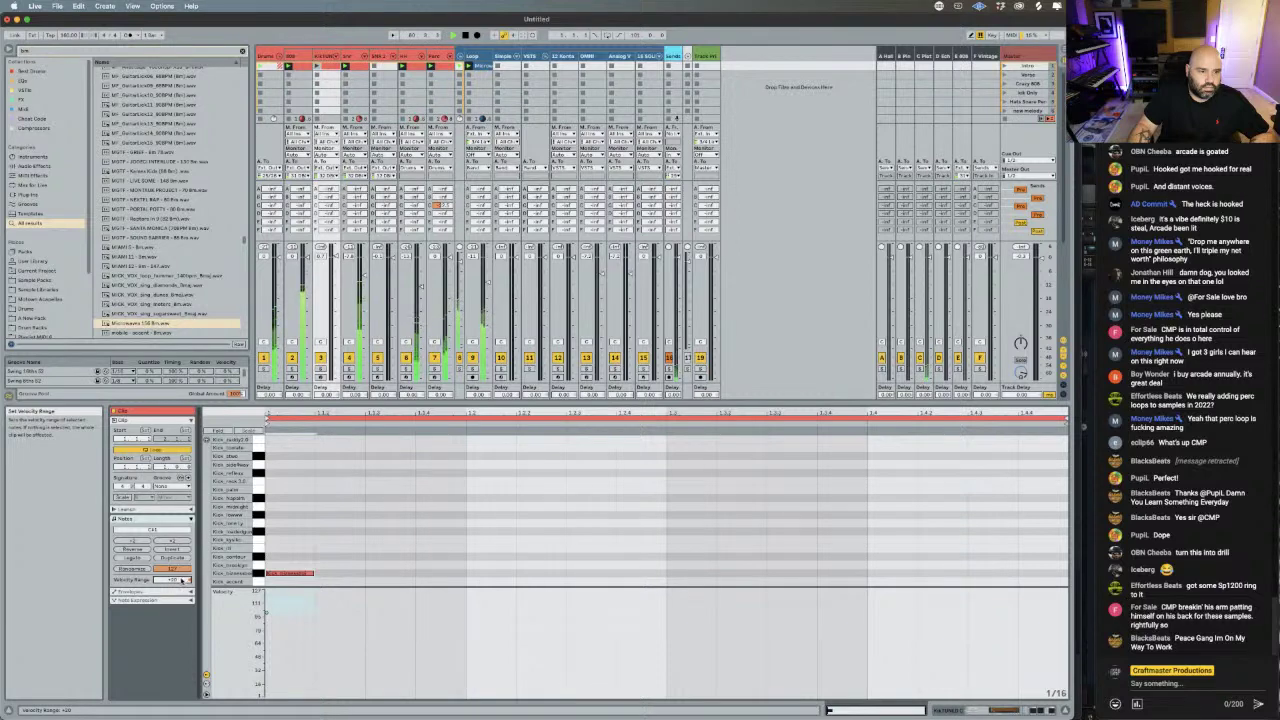
{"action": "left_click", "coordinate": [264, 612]}
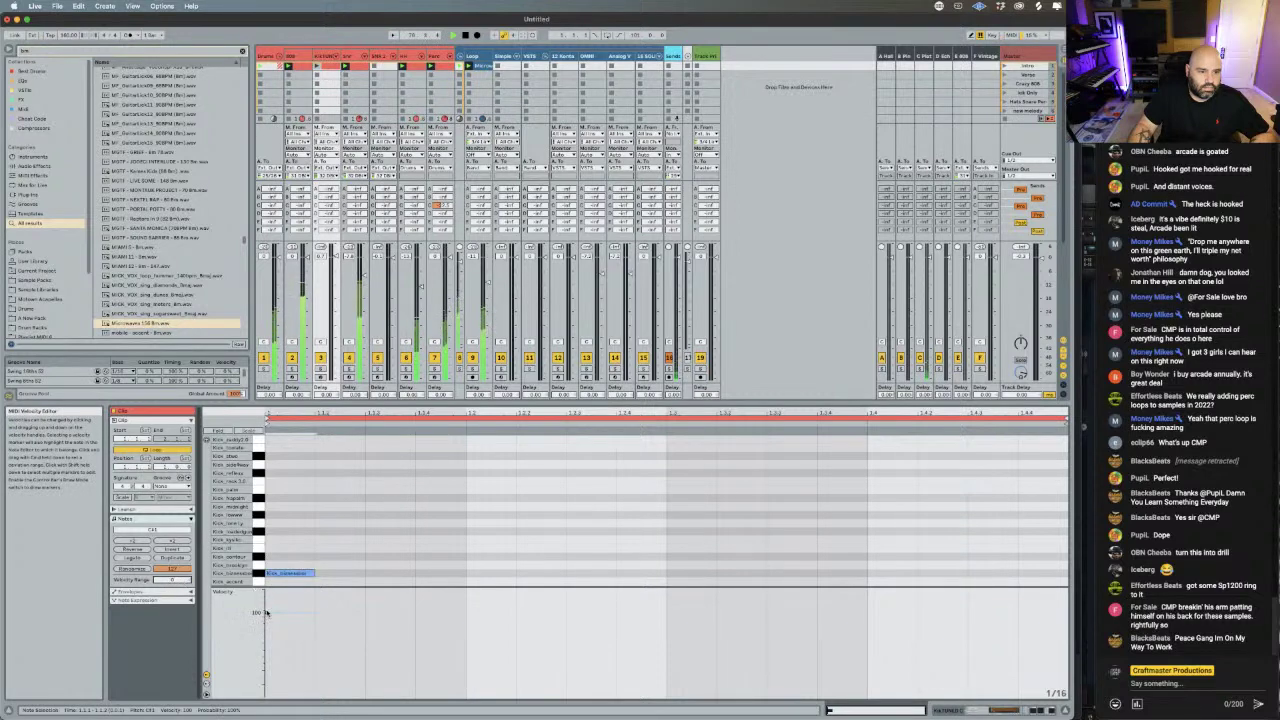
{"action": "left_click", "coordinate": [414, 491]}
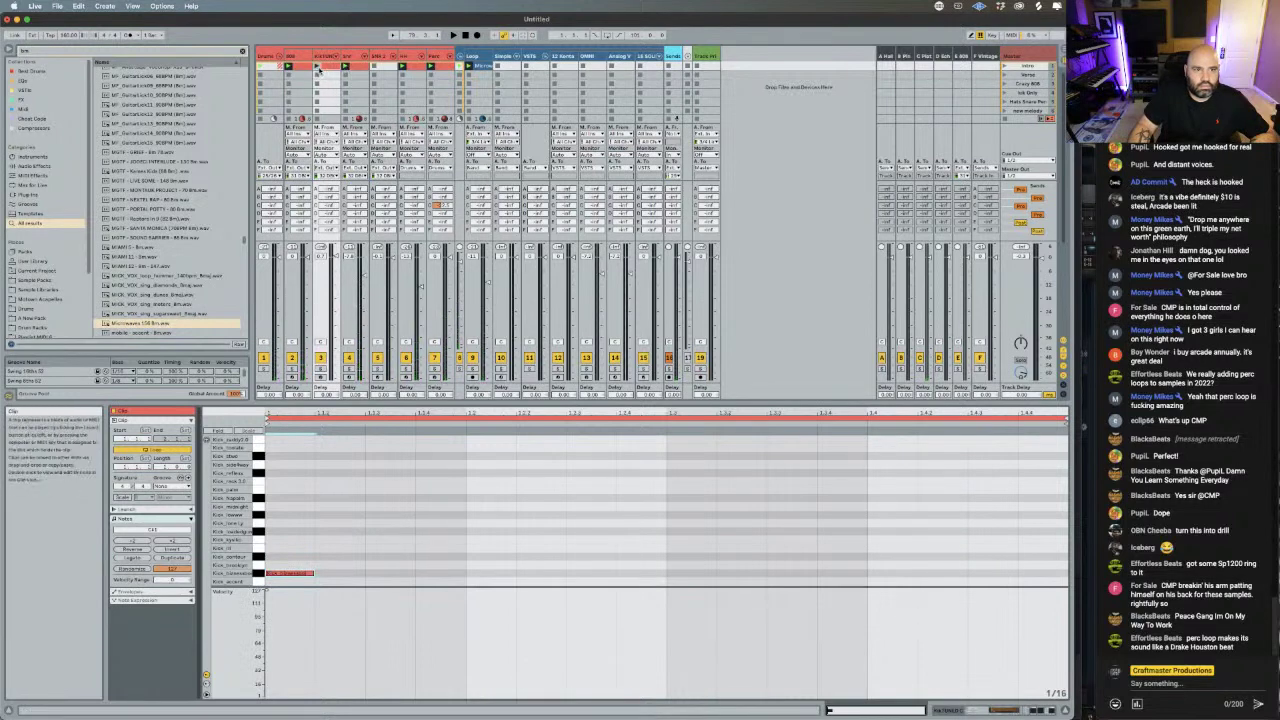
{"action": "key", "text": "space"}
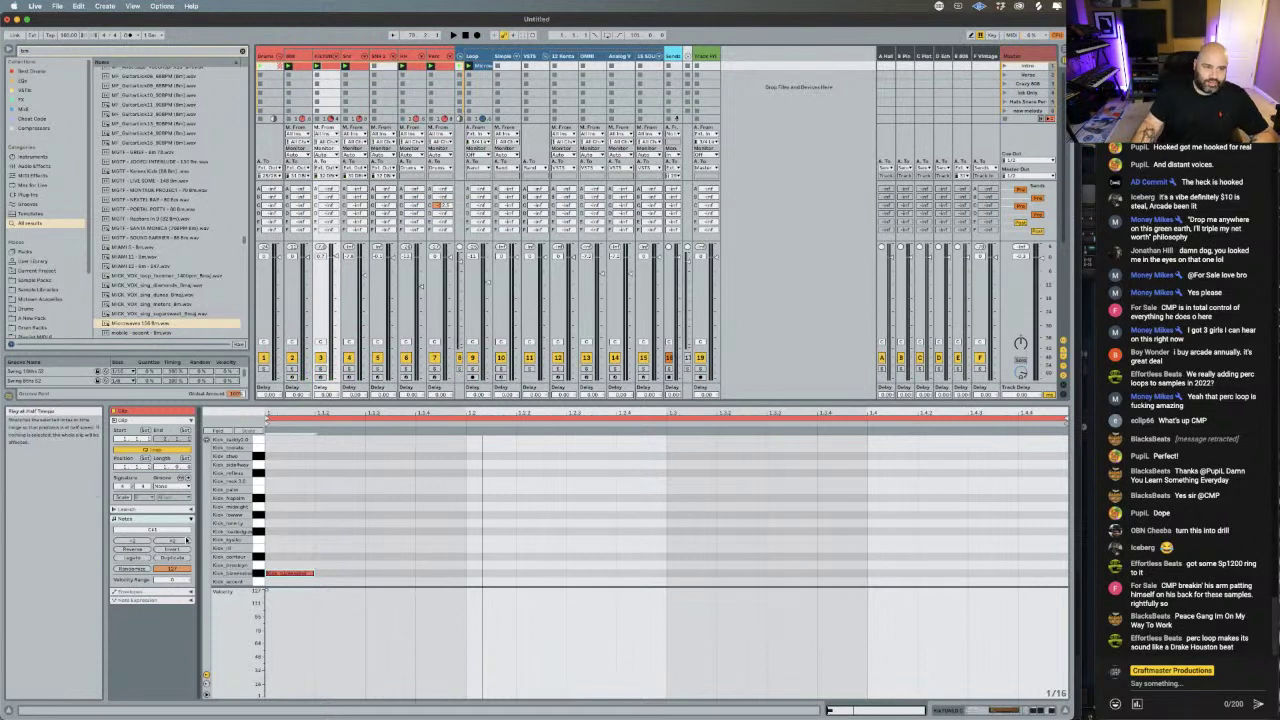
- Duplicate the kick clip's loop to four bars, delete the kicks opening bars 2 and 4, and start playback
{"action": "left_click", "coordinate": [170, 560]}
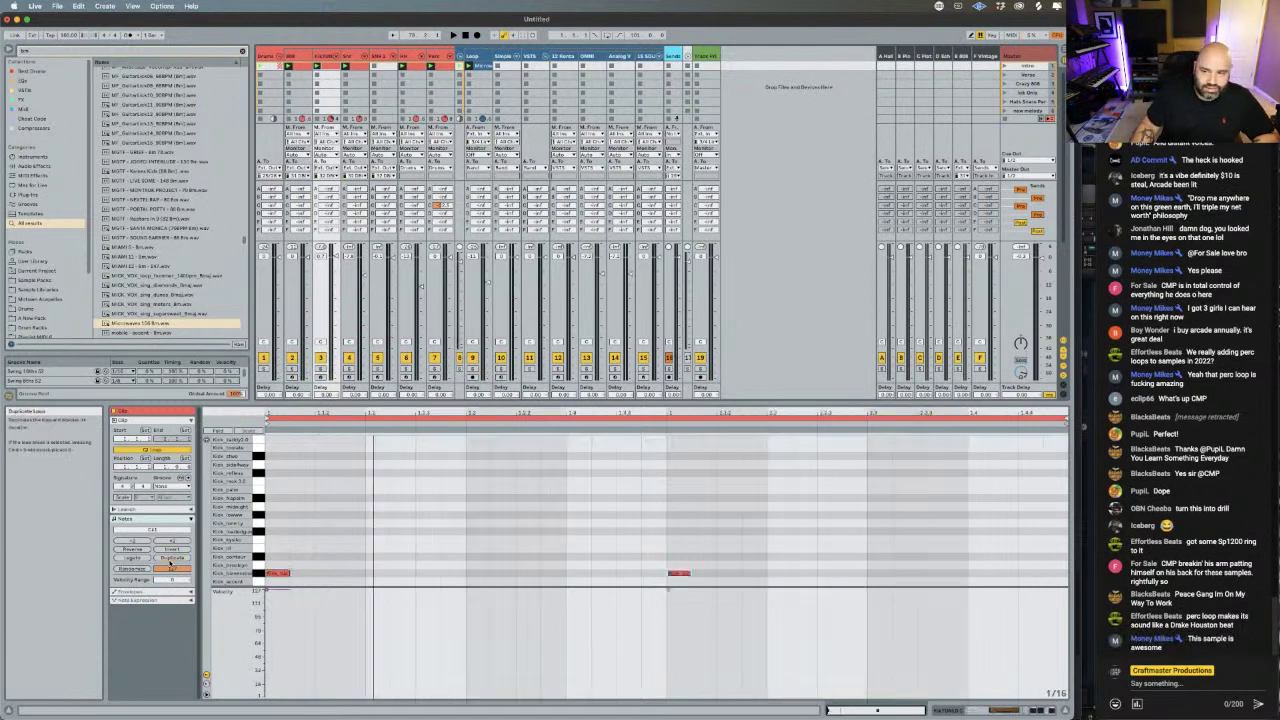
{"action": "left_click", "coordinate": [170, 560]}
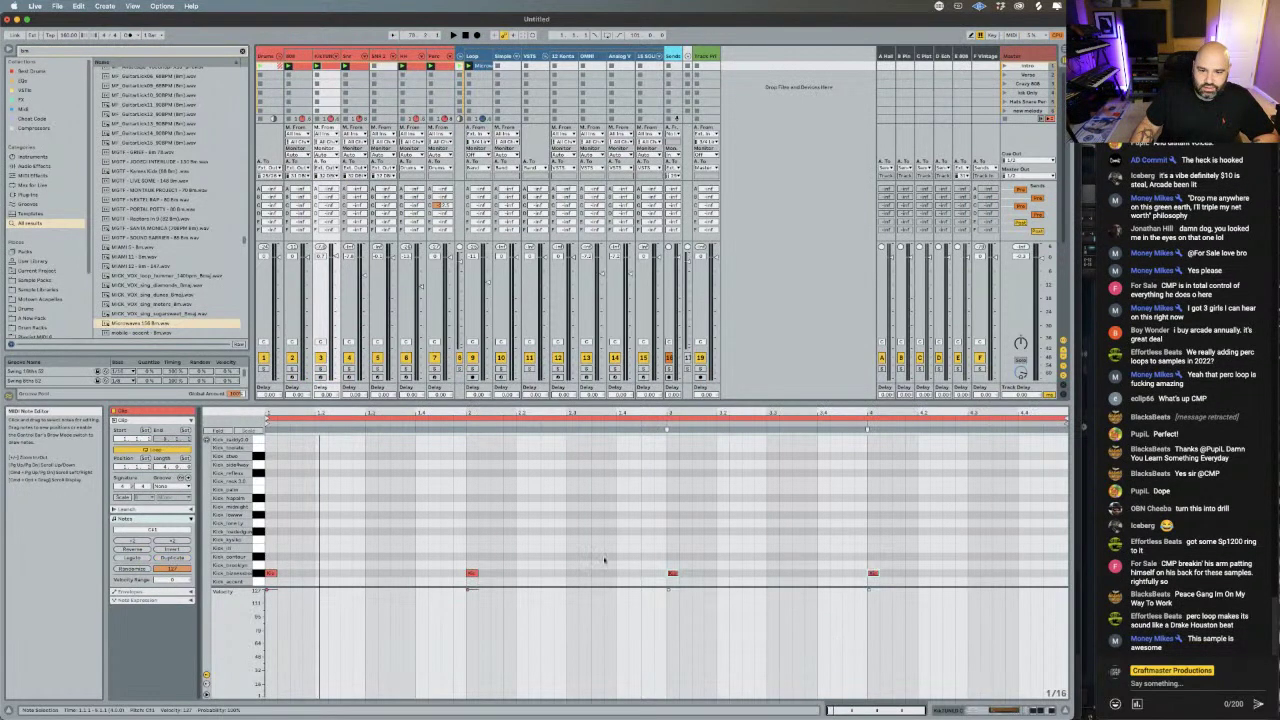
{"action": "key", "text": "Delete"}
{"action": "left_click_drag", "start_coordinate": [831, 529], "coordinate": [918, 582]}
{"action": "key", "text": "Delete"}
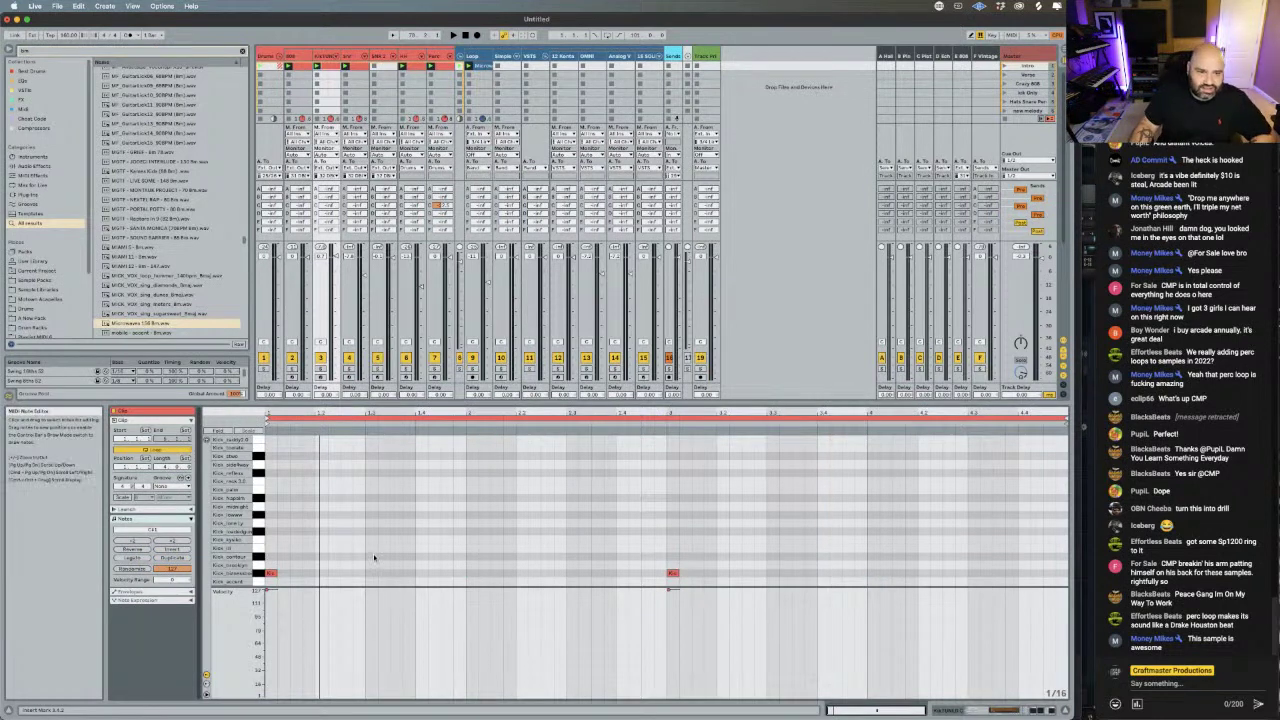
{"action": "key", "text": "space"}
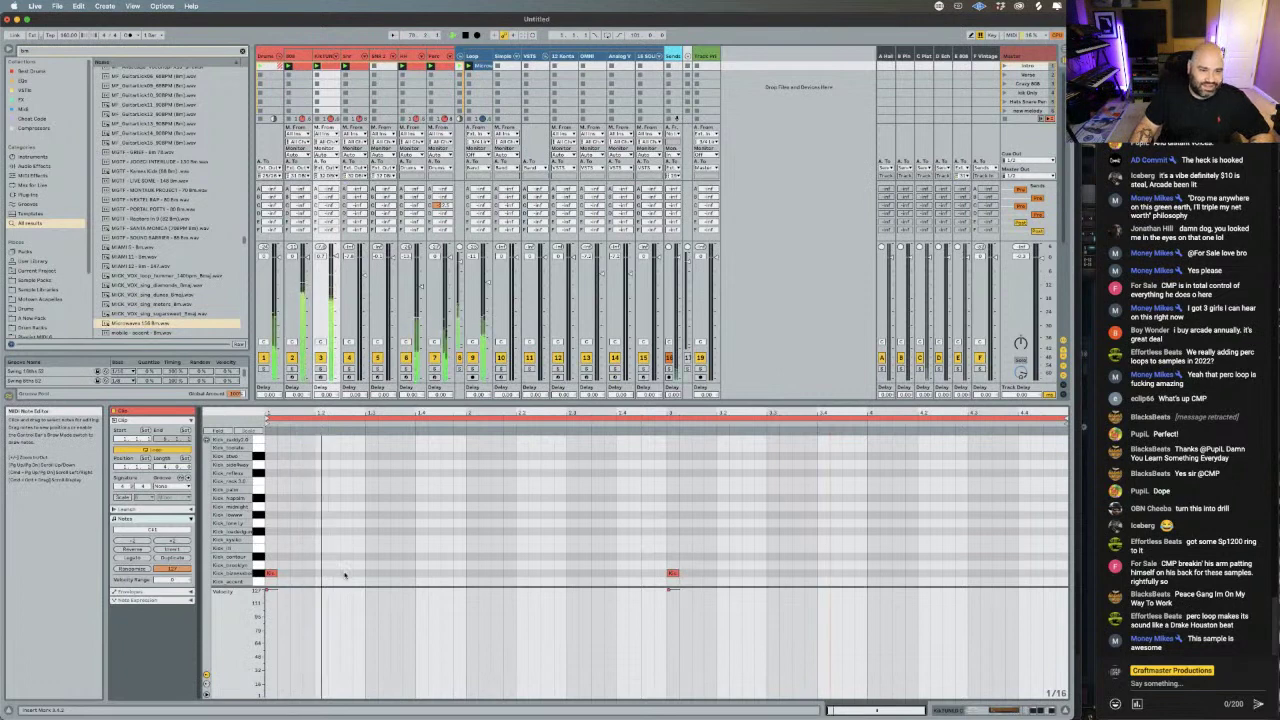
- Add full-velocity kicks on beat 4 of bar 1, an eighth note after it, and on beat 2 of bar 2
{"action": "double_click", "coordinate": [421, 573]}
{"action": "double_click", "coordinate": [446, 573]}
{"action": "left_click_drag", "start_coordinate": [458, 619], "coordinate": [417, 587]}
{"action": "double_click", "coordinate": [521, 573]}
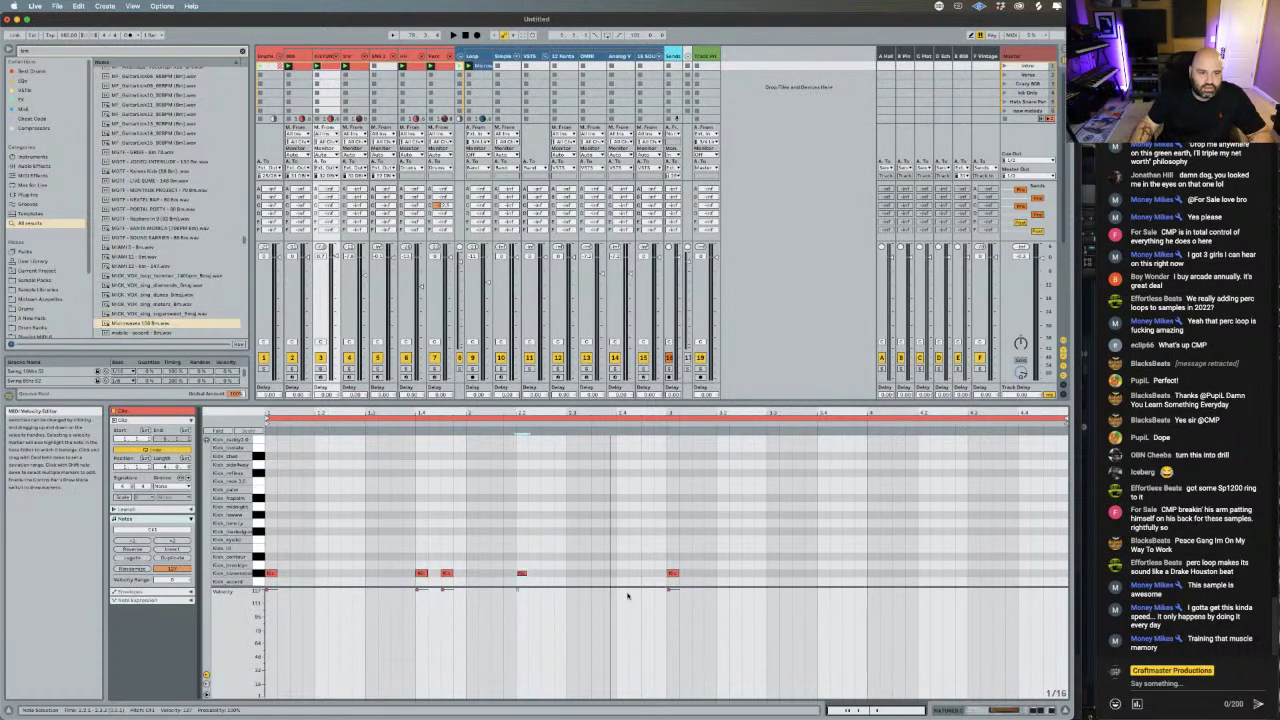
{"action": "left_click", "coordinate": [206, 677]}
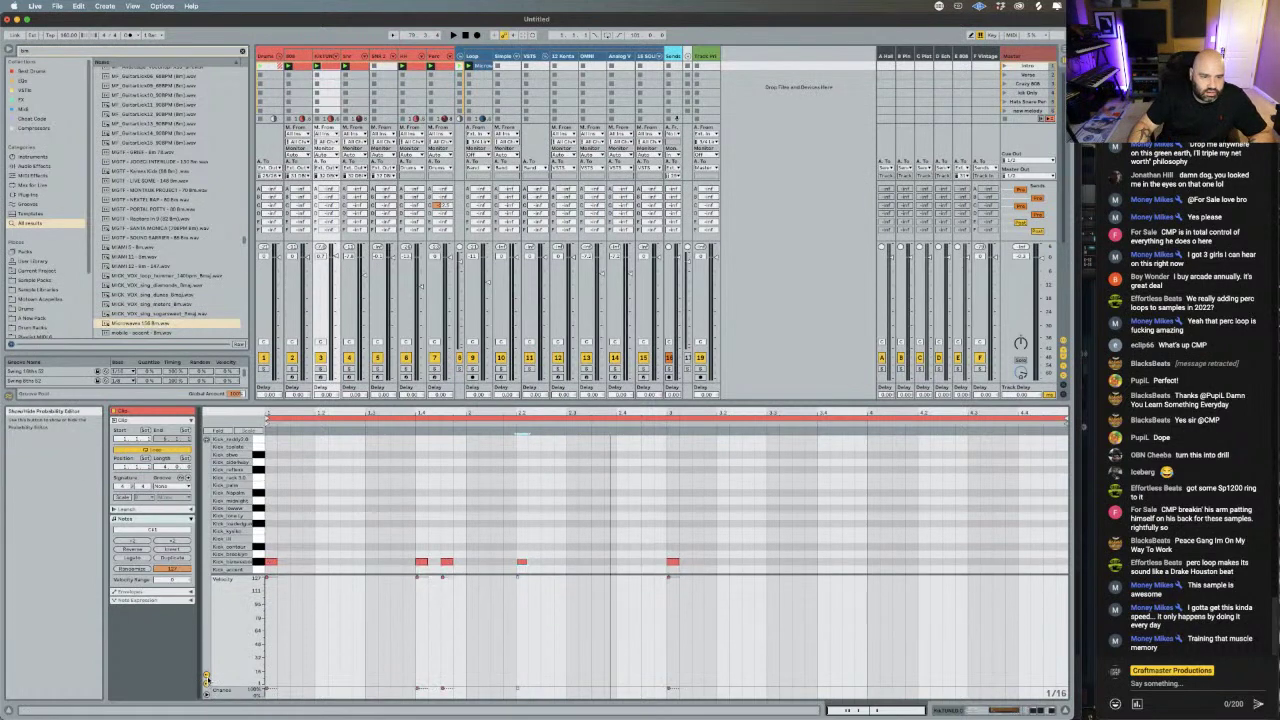
{"action": "left_click", "coordinate": [206, 677]}
{"action": "left_click", "coordinate": [206, 679]}
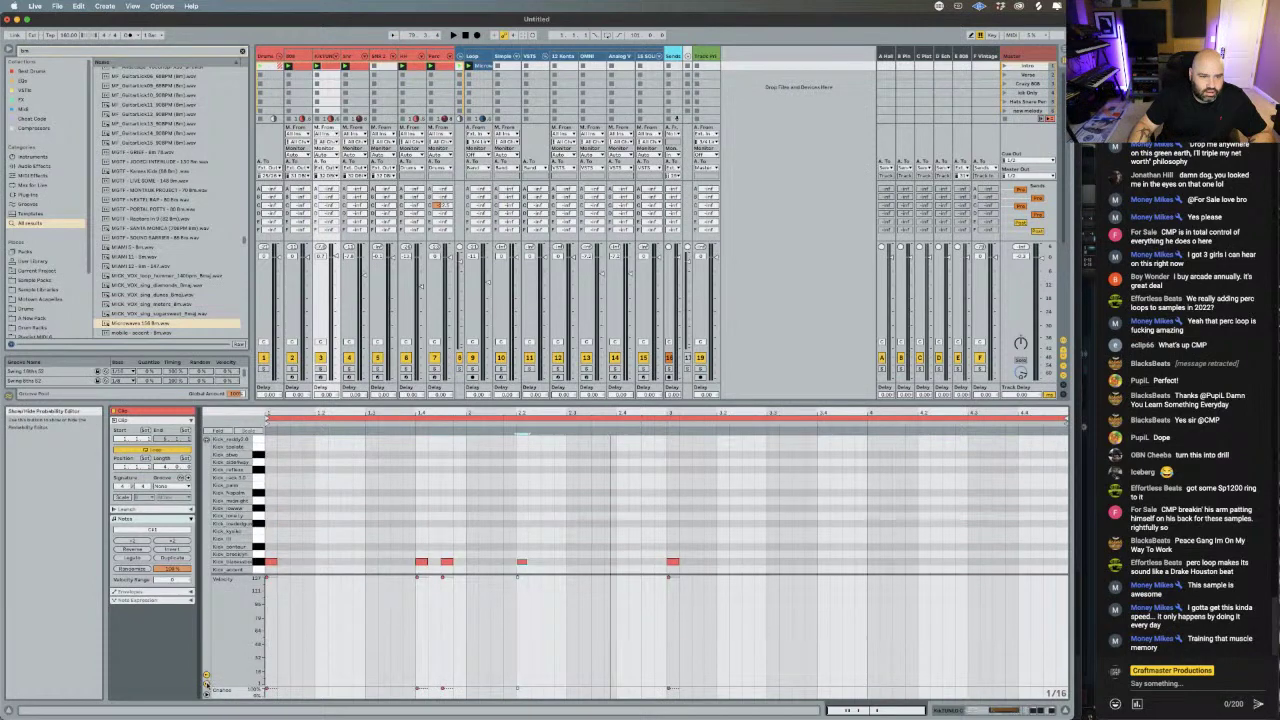
{"action": "left_click", "coordinate": [206, 679]}
- During playback, add kicks on beat 4 of bar 2 and midway through beat 2 of bar 3, with the latter at full velocity
{"action": "key", "text": "space"}
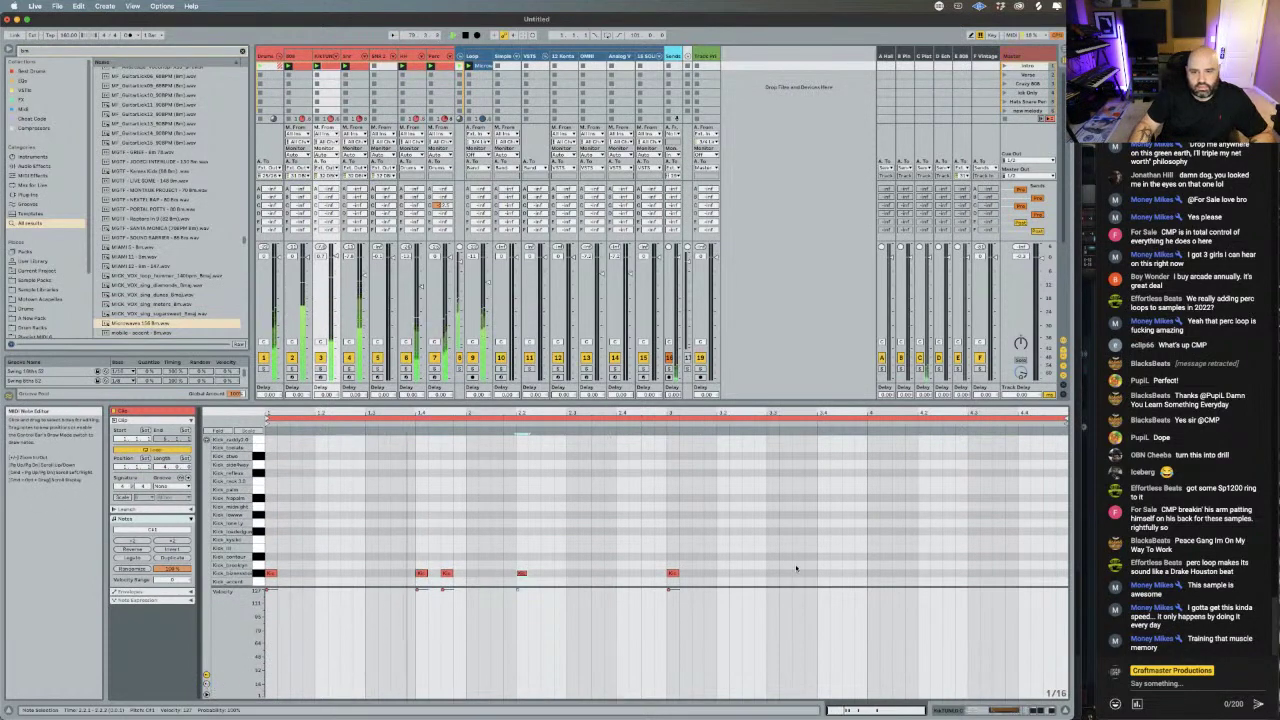
{"action": "double_click", "coordinate": [748, 573]}
{"action": "double_click", "coordinate": [622, 573]}
{"action": "left_click_drag", "start_coordinate": [744, 626], "coordinate": [744, 603]}
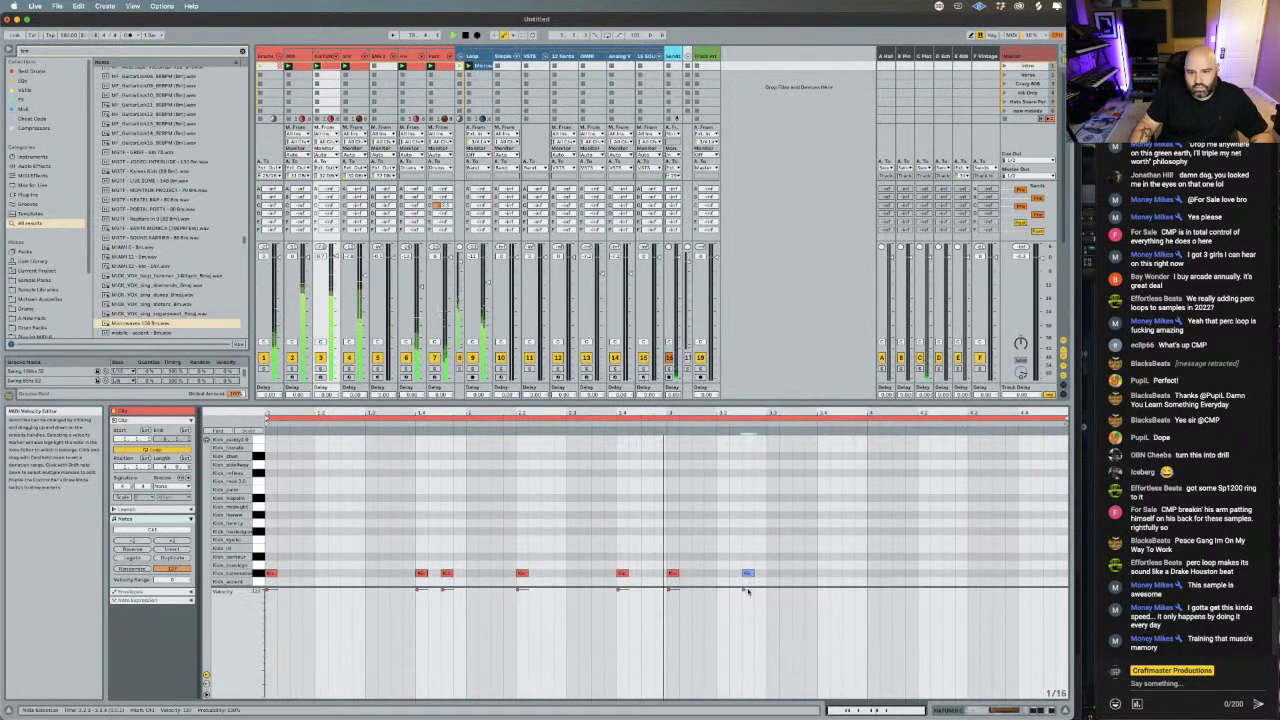
- Add kicks on beat 4 of bar 3 and beats 2 and 4 of bar 4, raising the velocities to maximum
{"action": "double_click", "coordinate": [823, 573]}
{"action": "double_click", "coordinate": [923, 573]}
{"action": "double_click", "coordinate": [1024, 573]}
{"action": "left_click_drag", "start_coordinate": [1037, 632], "coordinate": [738, 589]}
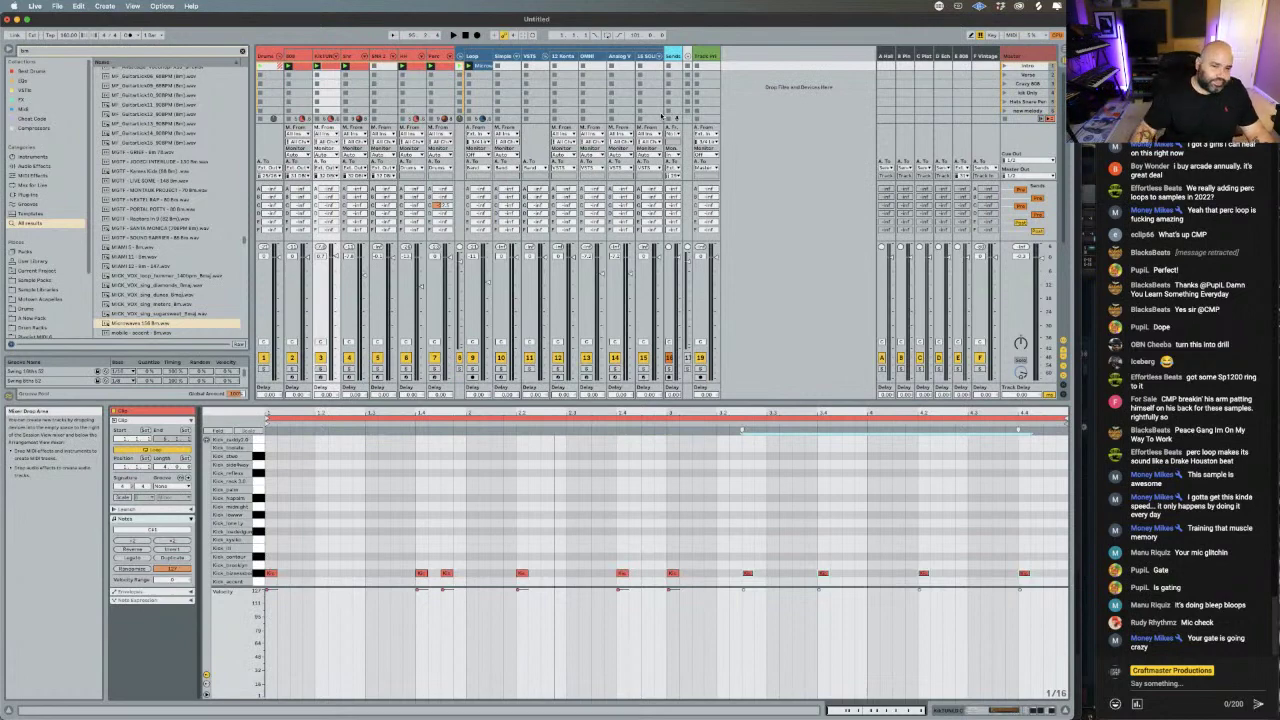
- Switch to Streamlabs Desktop and inspect the Noise Gate settings in the Universal Audio Thunderbolt source's filters, closing the filters window when finished
{"action": "mouse_move", "coordinate": [357, 700]}
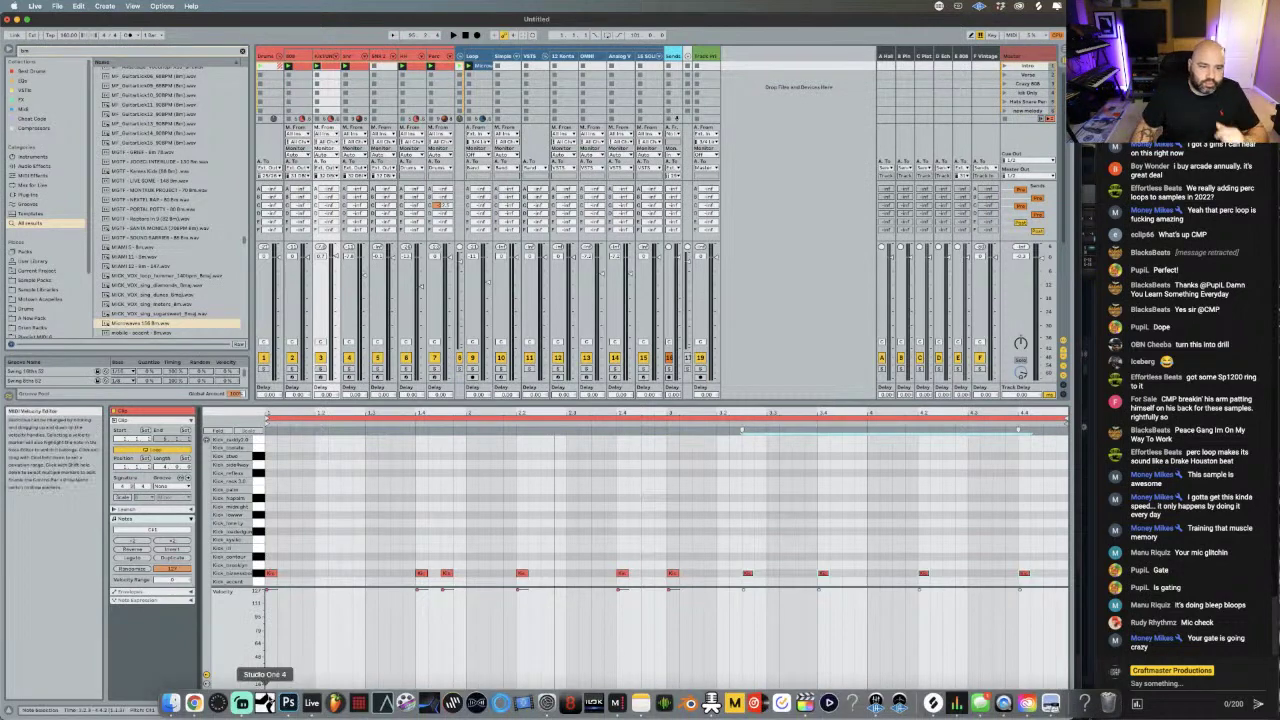
{"action": "left_click", "coordinate": [241, 703]}
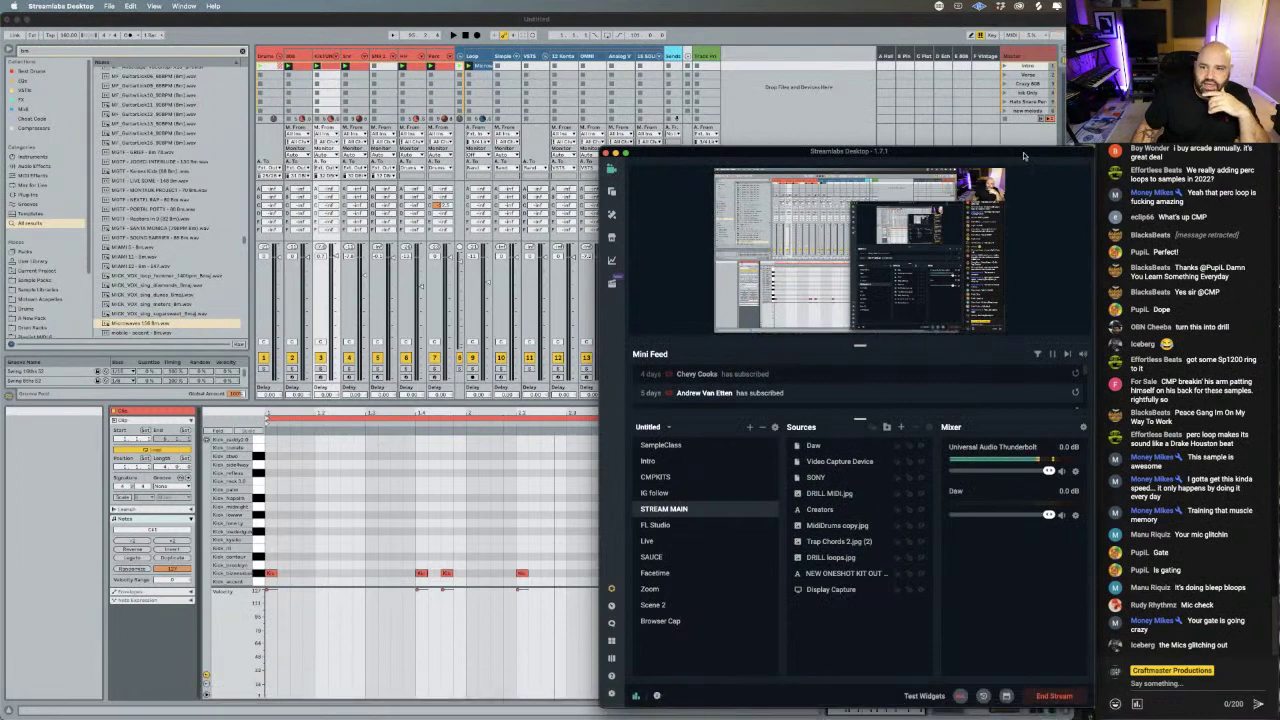
{"action": "left_click_drag", "start_coordinate": [1021, 154], "coordinate": [851, 145]}
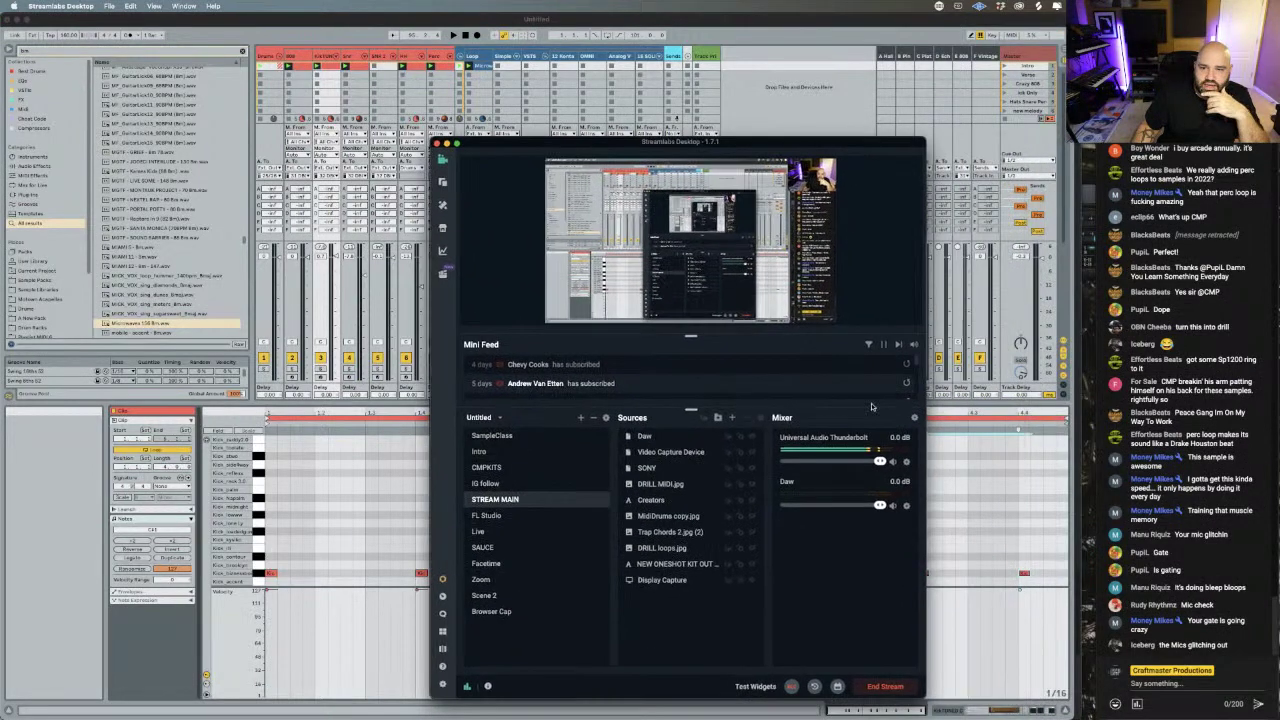
{"action": "left_click", "coordinate": [906, 463]}
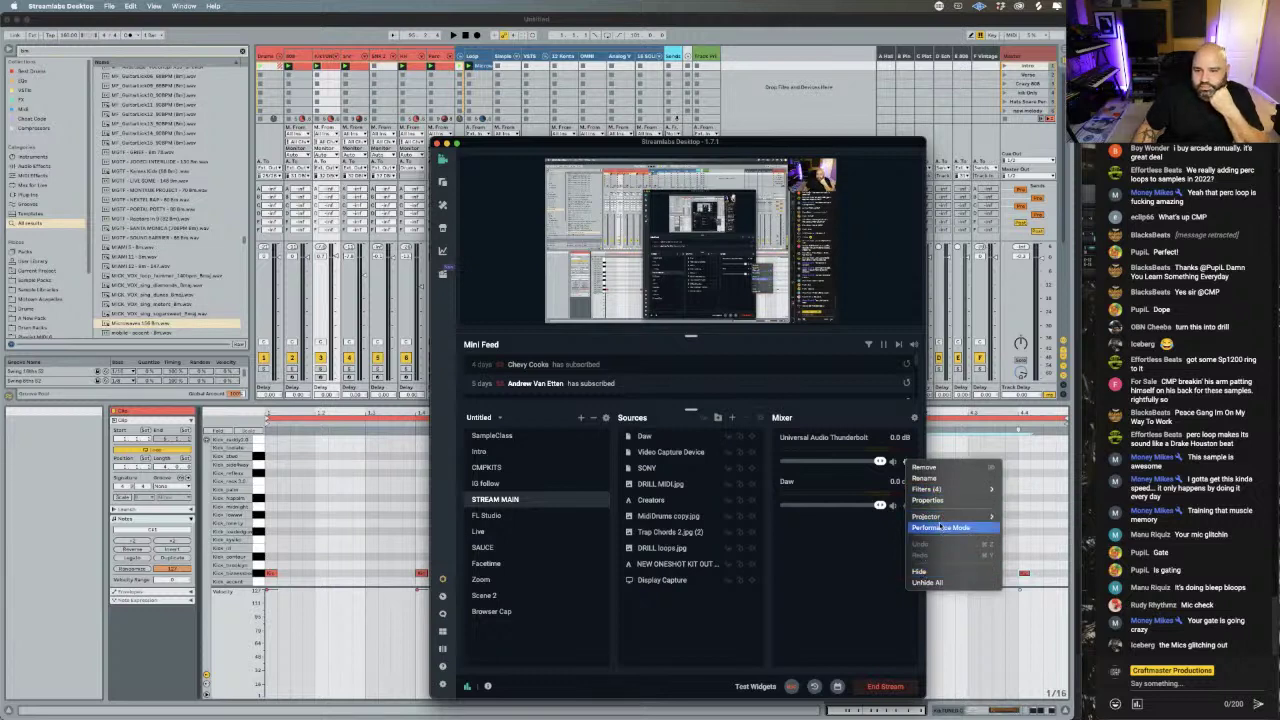
{"action": "mouse_move", "coordinate": [930, 492]}
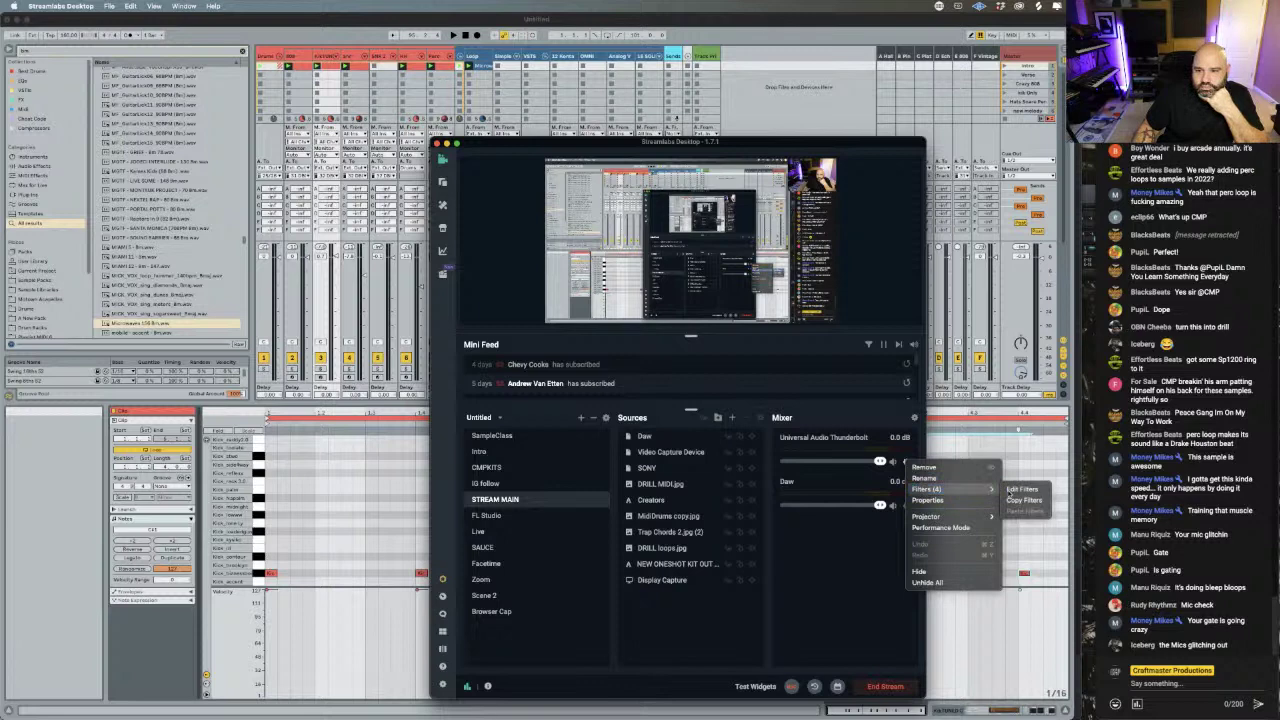
{"action": "left_click", "coordinate": [1020, 489]}
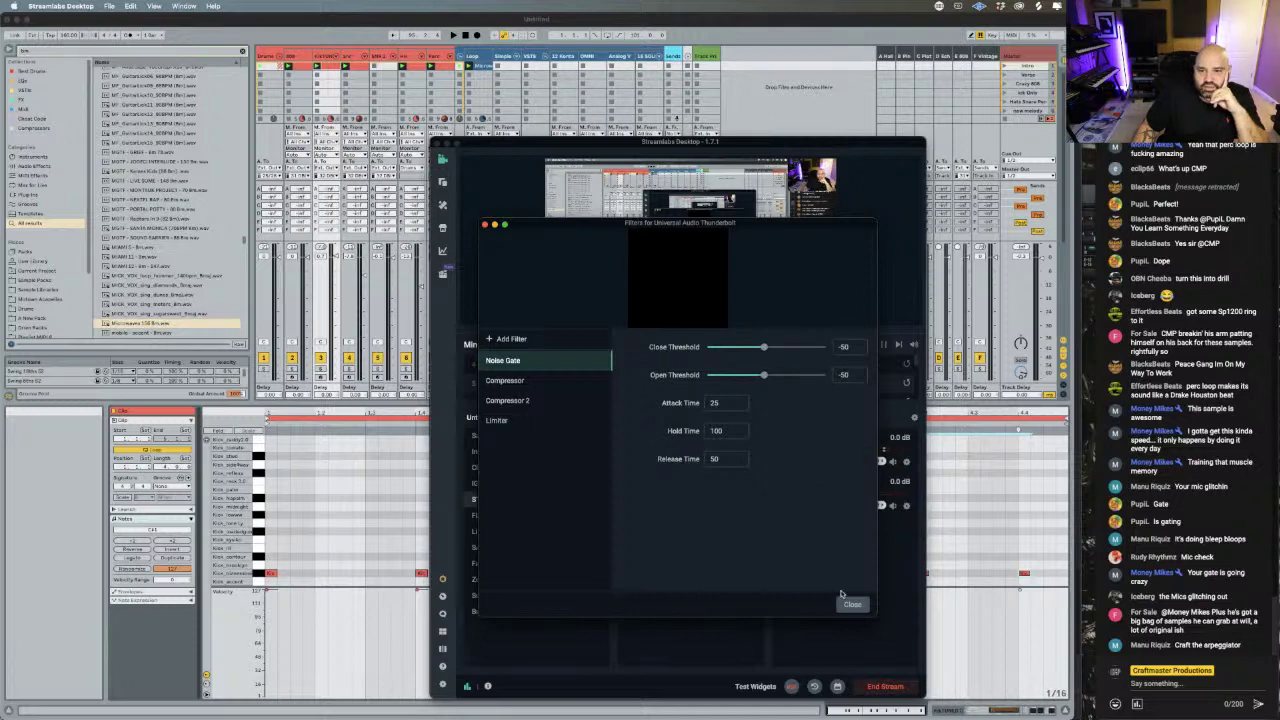
{"action": "left_click_drag", "start_coordinate": [799, 222], "coordinate": [519, 202]}
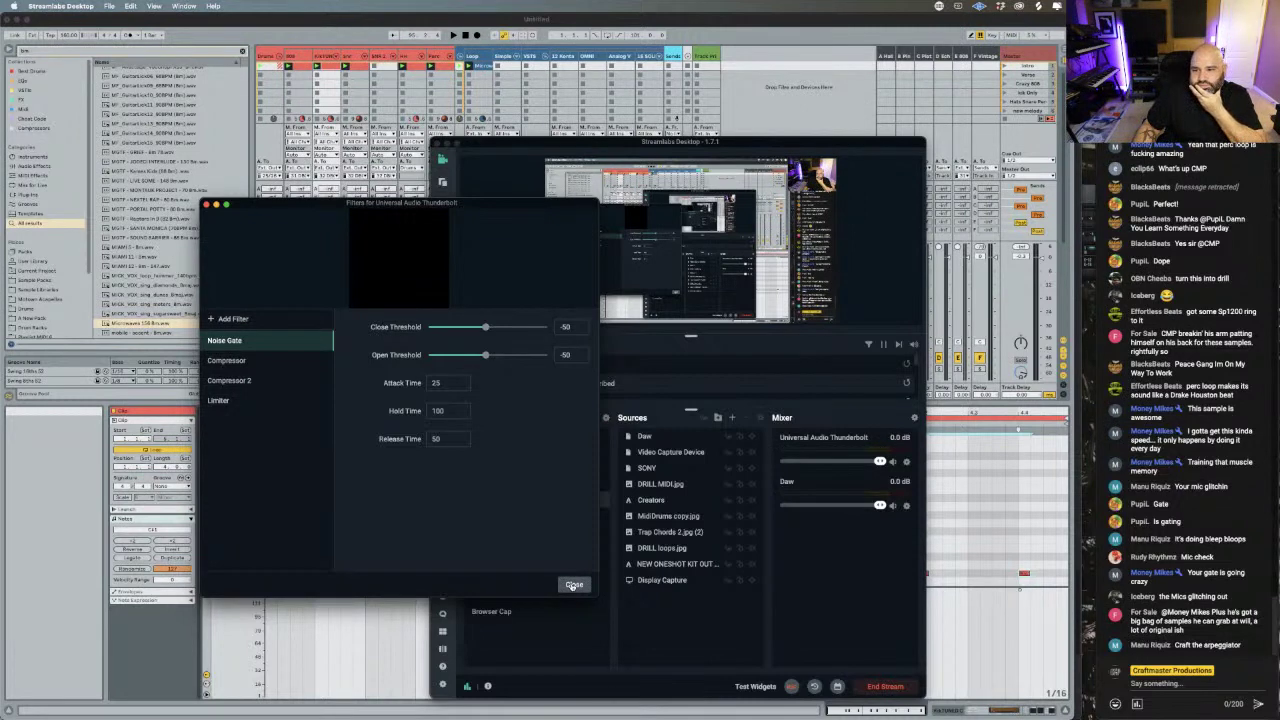
{"action": "left_click", "coordinate": [573, 585]}
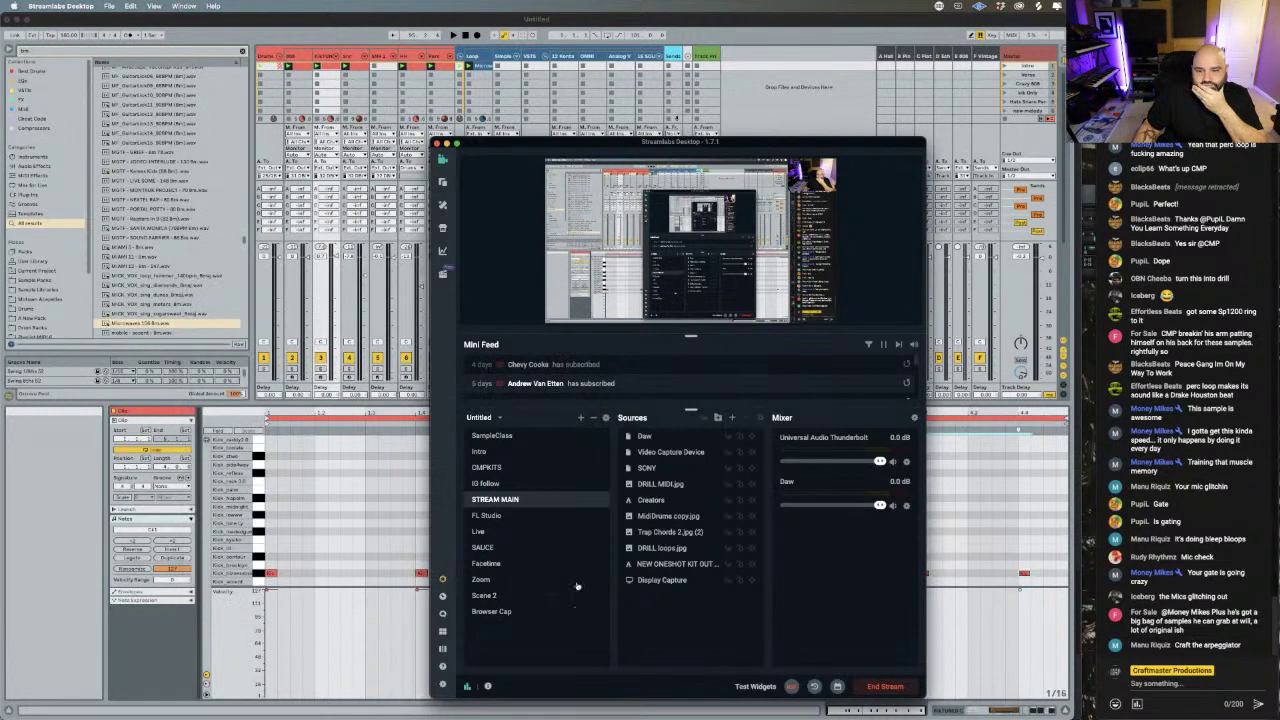
- Return to Ableton Live and inspect the UAD Oxide Tape plugin in the kick track's device chain, closing its window when finished
{"action": "left_click", "coordinate": [446, 144]}
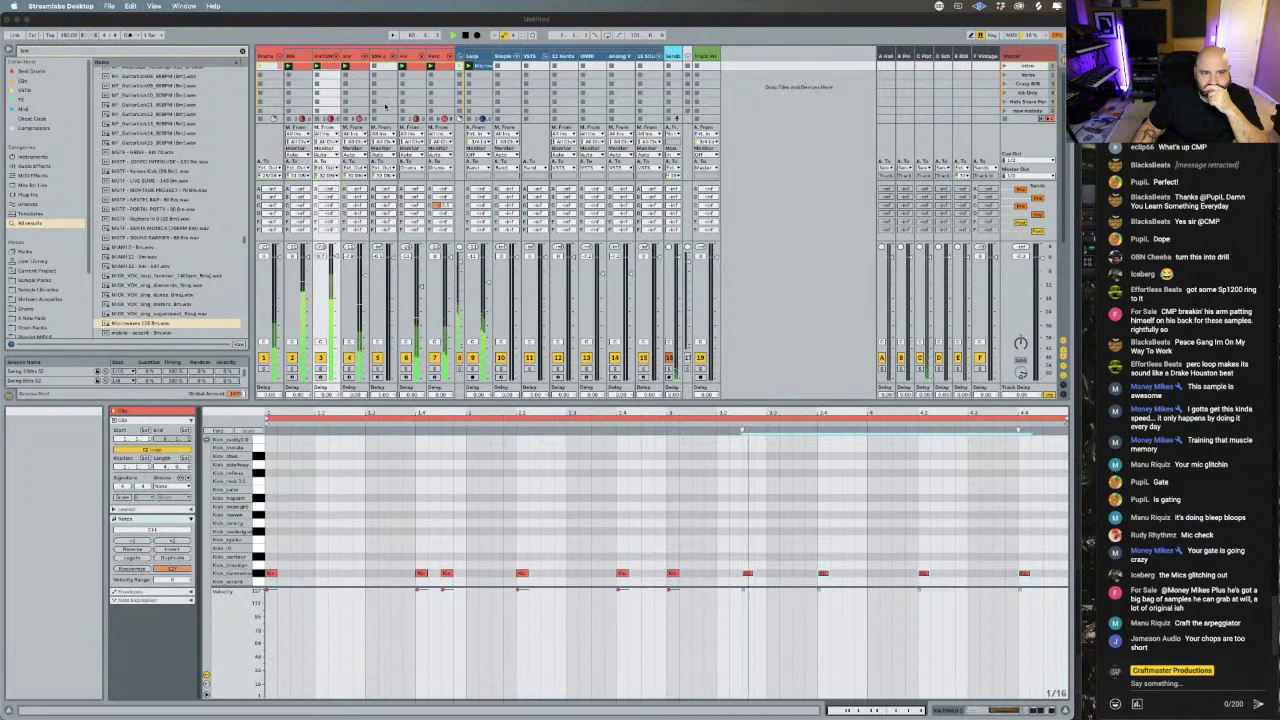
{"action": "left_click", "coordinate": [1037, 709]}
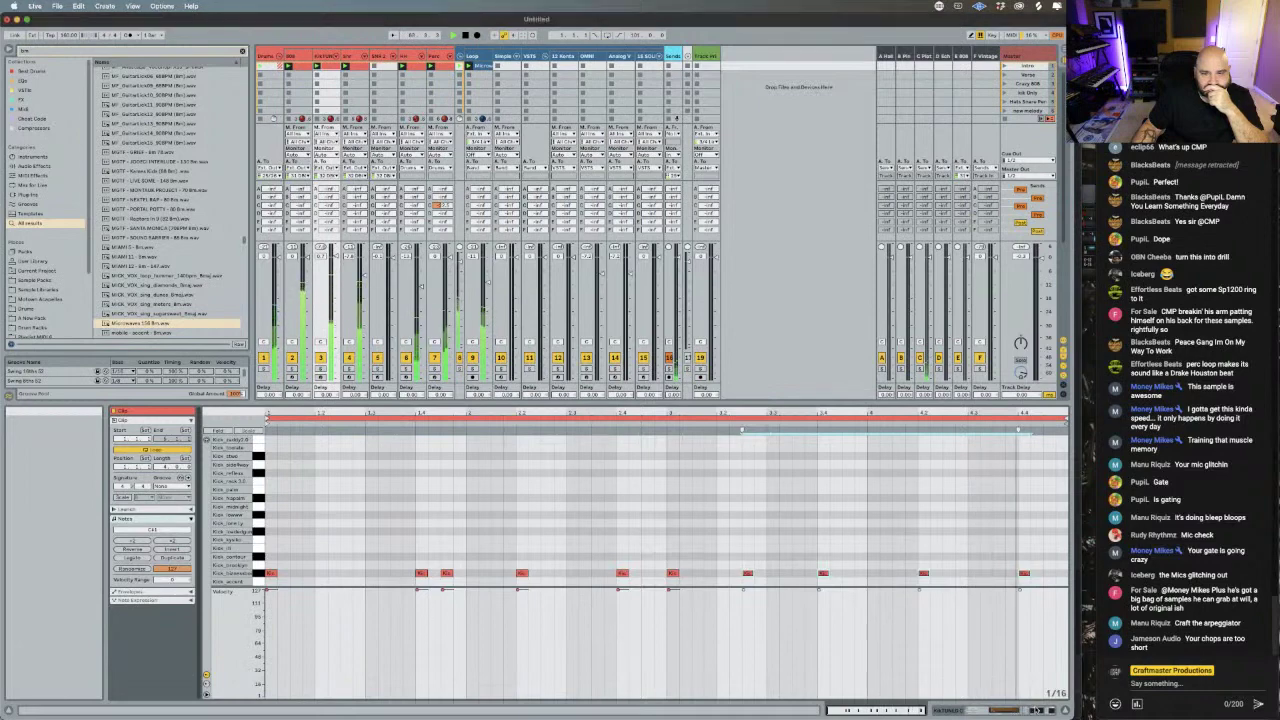
{"action": "left_click", "coordinate": [1037, 709]}
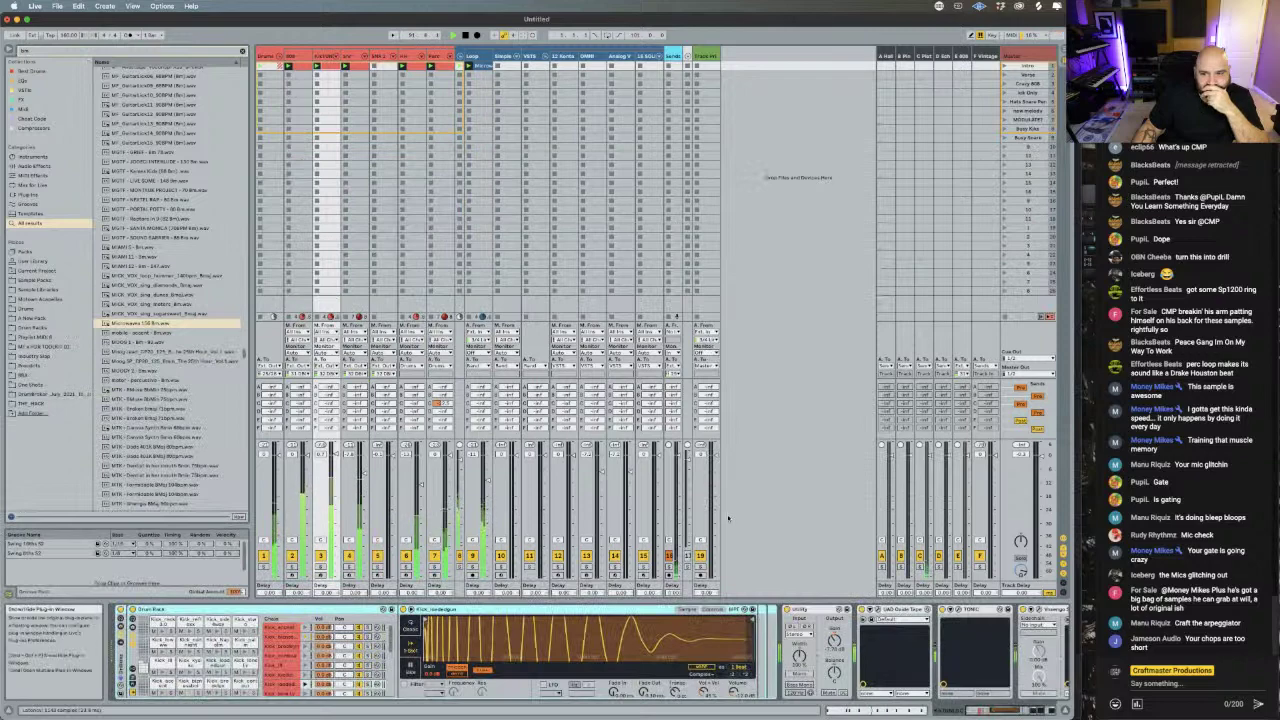
{"action": "left_click", "coordinate": [866, 609]}
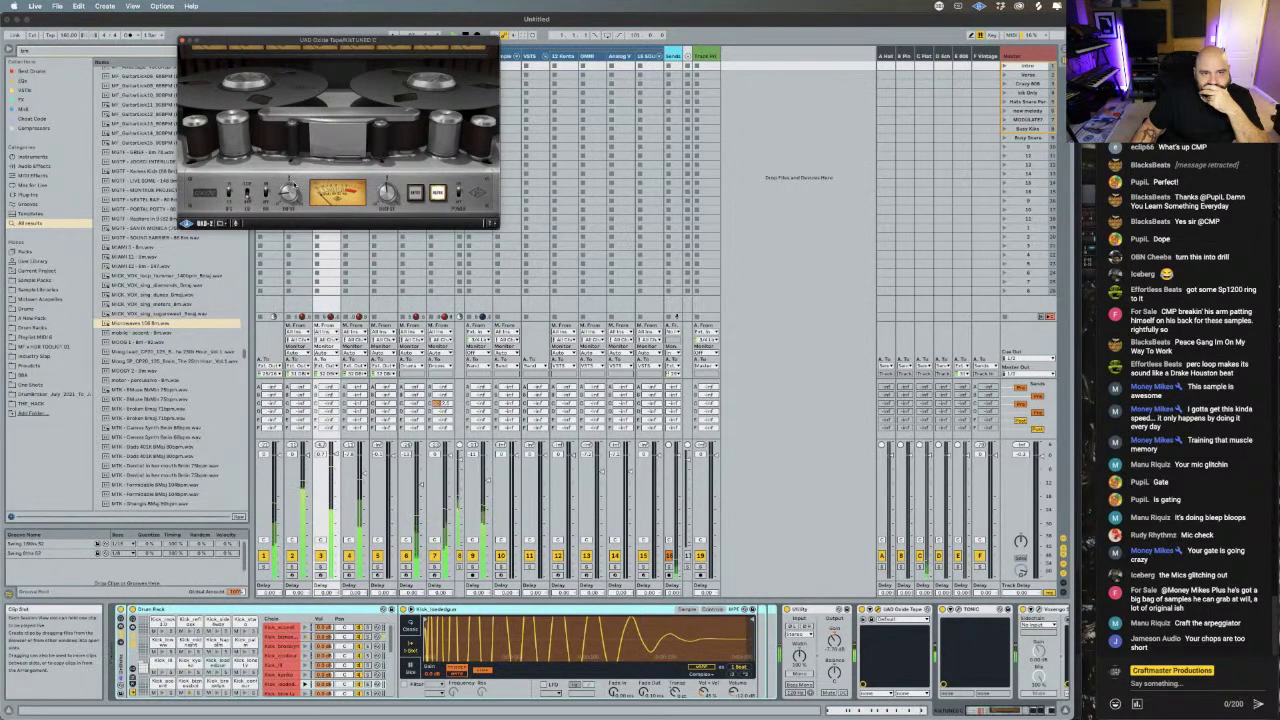
{"action": "left_click", "coordinate": [182, 43]}
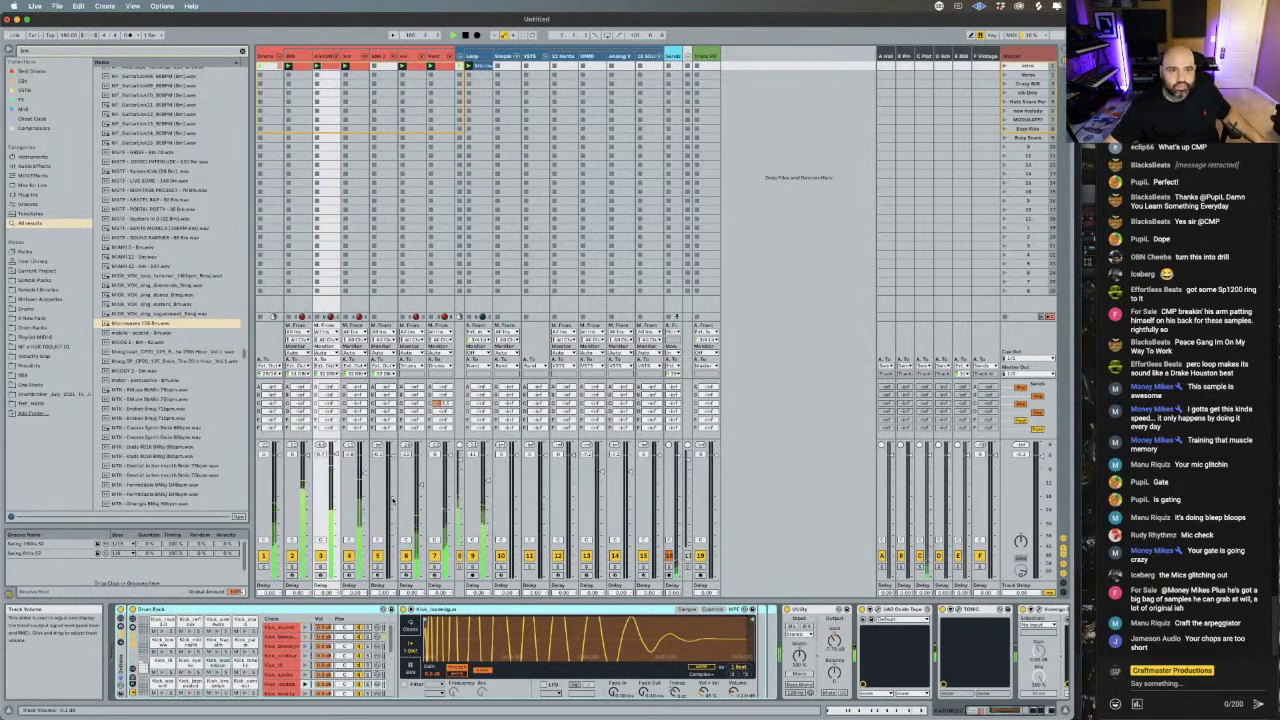
- Search the browser for "maag" and load the UAD Maag EQ4 onto the Loop track
{"action": "left_click", "coordinate": [483, 56]}
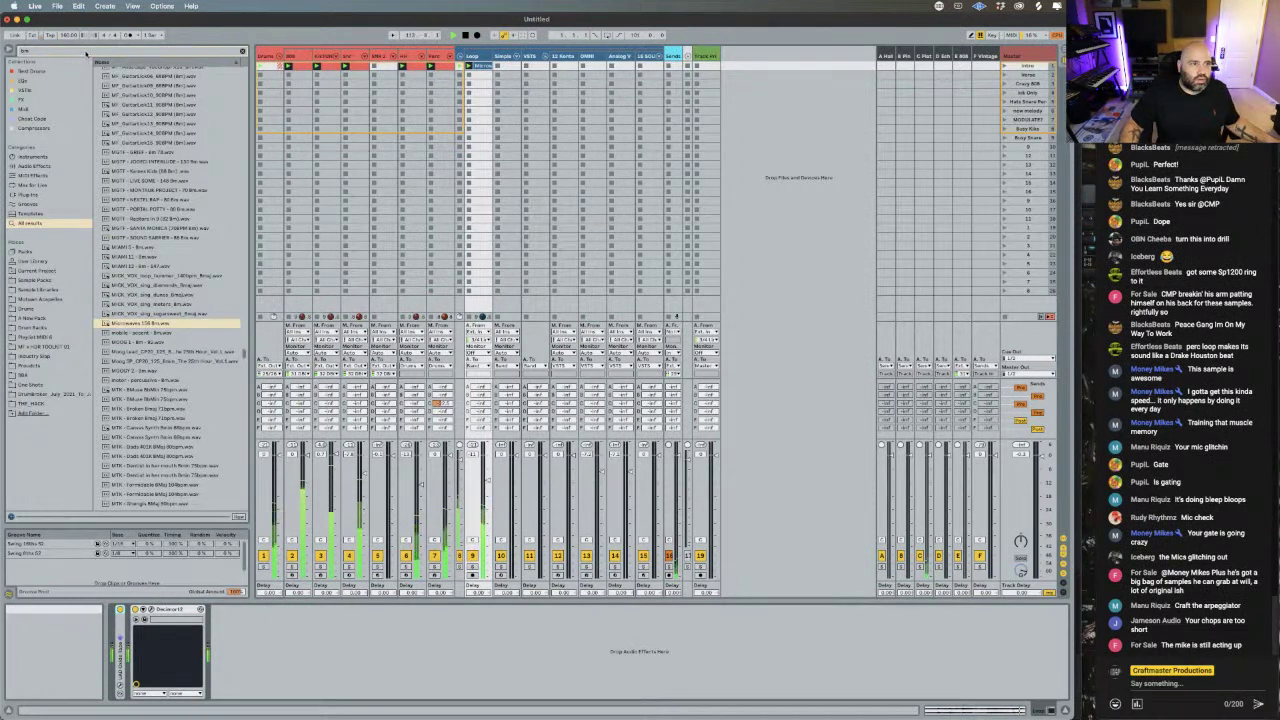
{"action": "key", "text": "BackSpace"}
{"action": "key", "text": "BackSpace"}
{"action": "key", "text": "BackSpace"}
{"action": "type", "text": "mass"}
{"action": "left_click", "coordinate": [115, 71]}
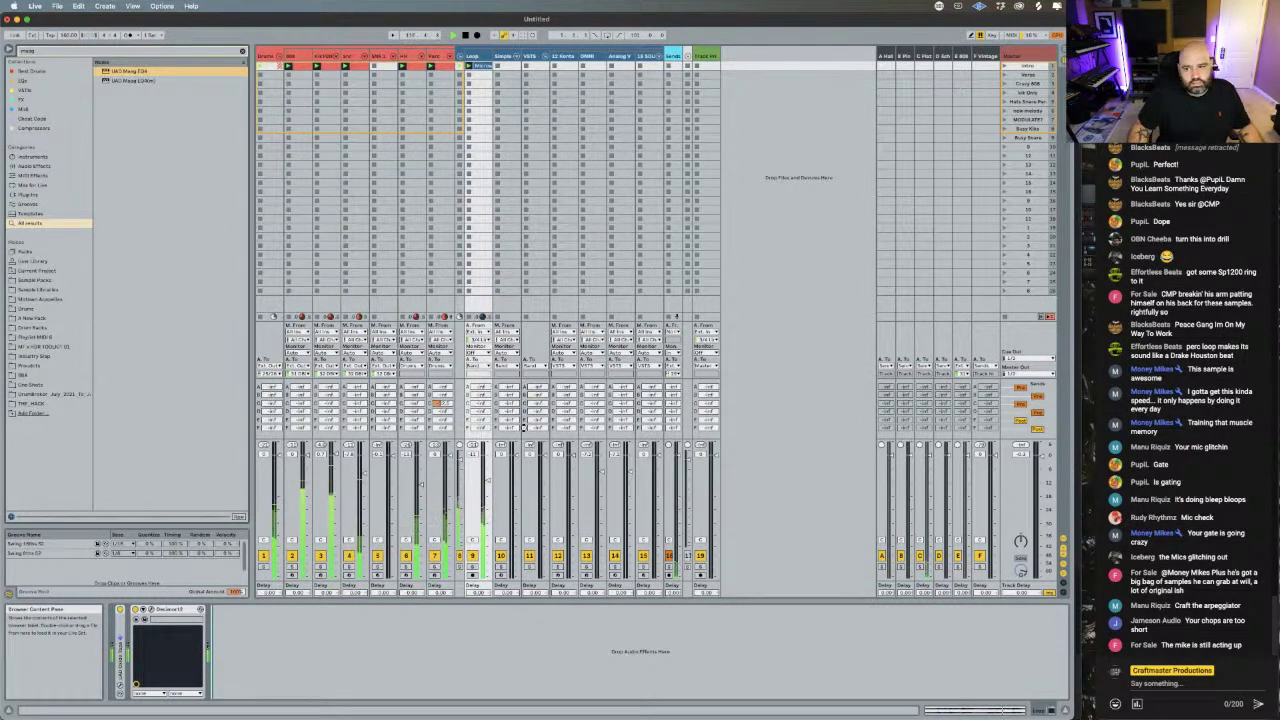
{"action": "key", "text": "Return"}
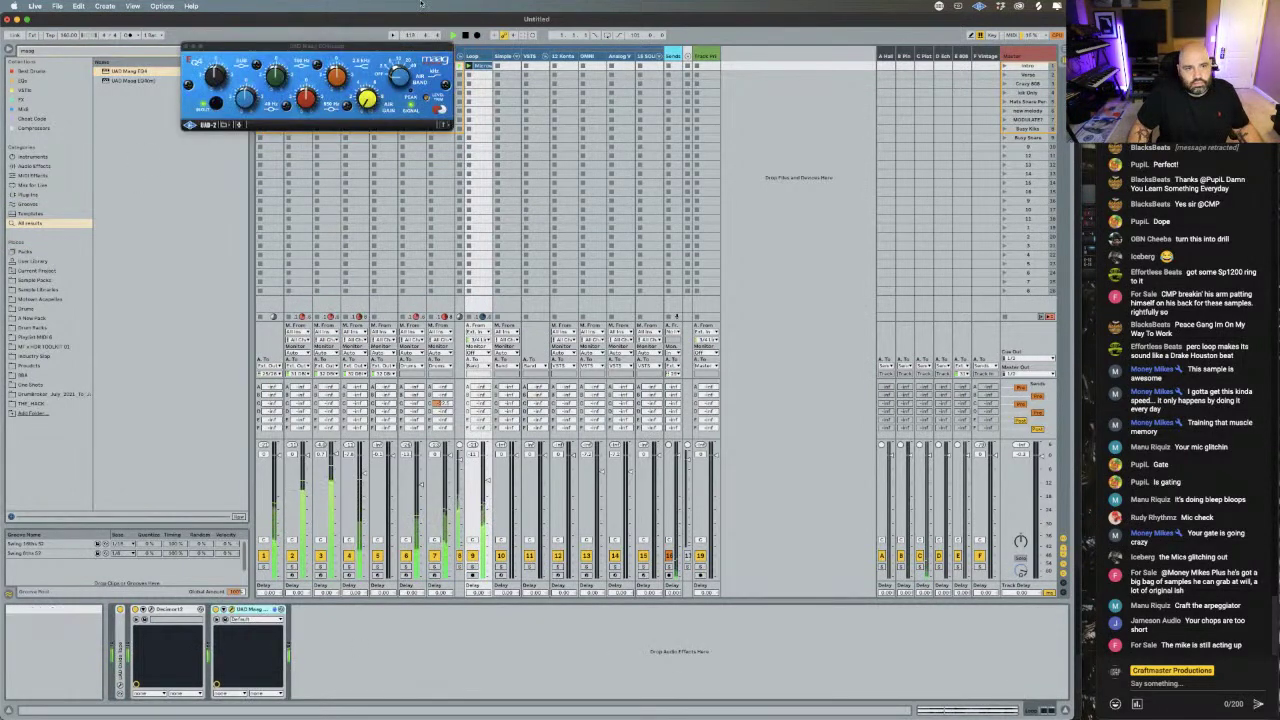
- Adjust the Loop track's Maag EQ4 air and sub bands and slightly lower the track volume, stopping playback at the end
{"action": "left_click", "coordinate": [340, 82]}
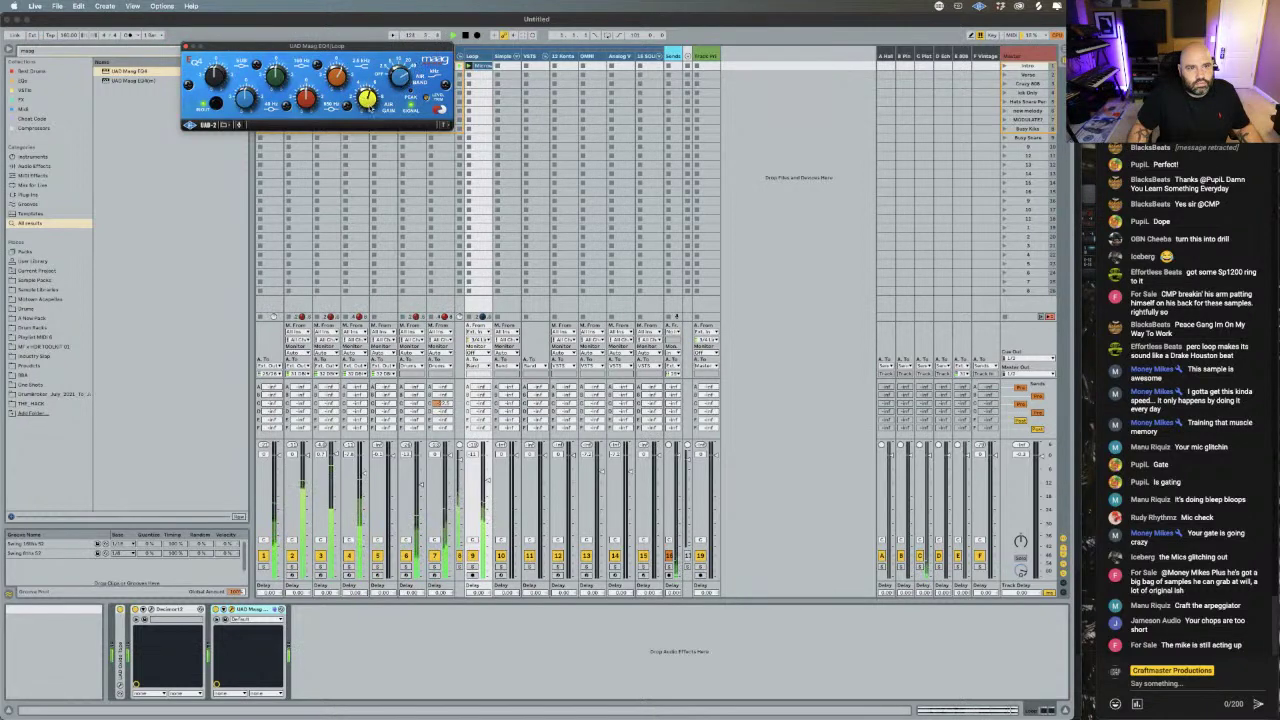
{"action": "mouse_move", "coordinate": [368, 100]}
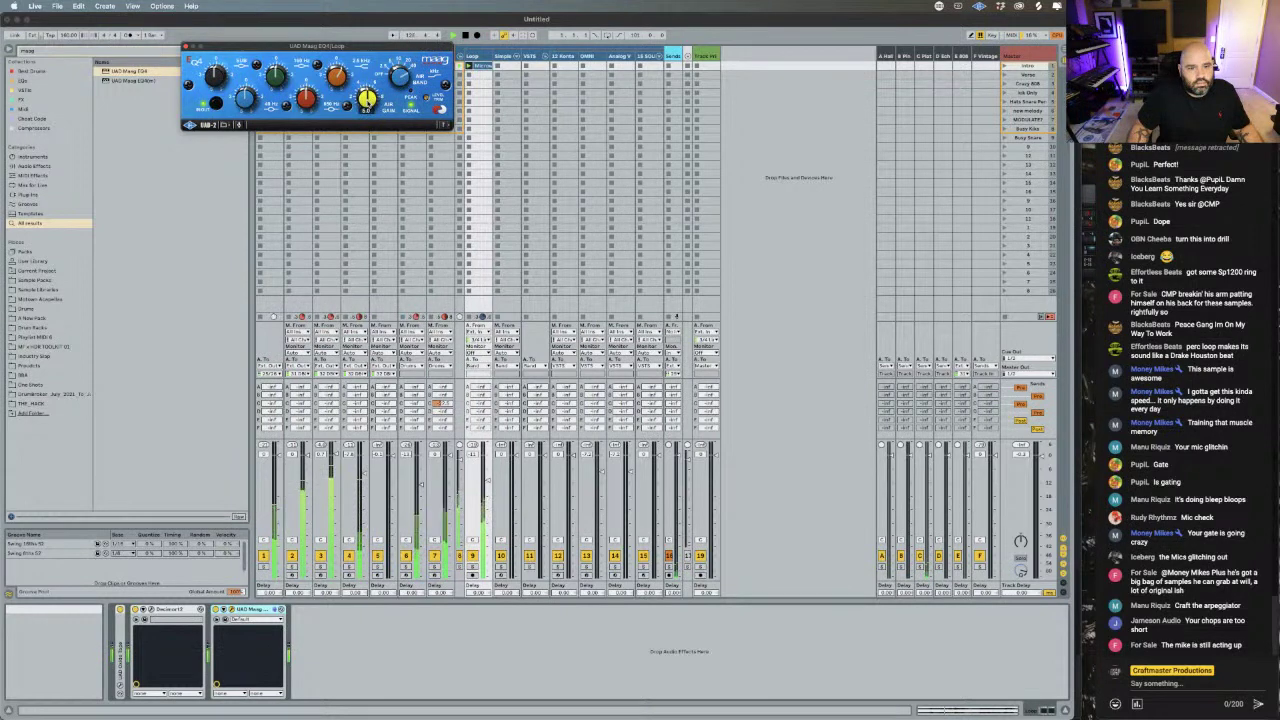
{"action": "left_click", "coordinate": [487, 483]}
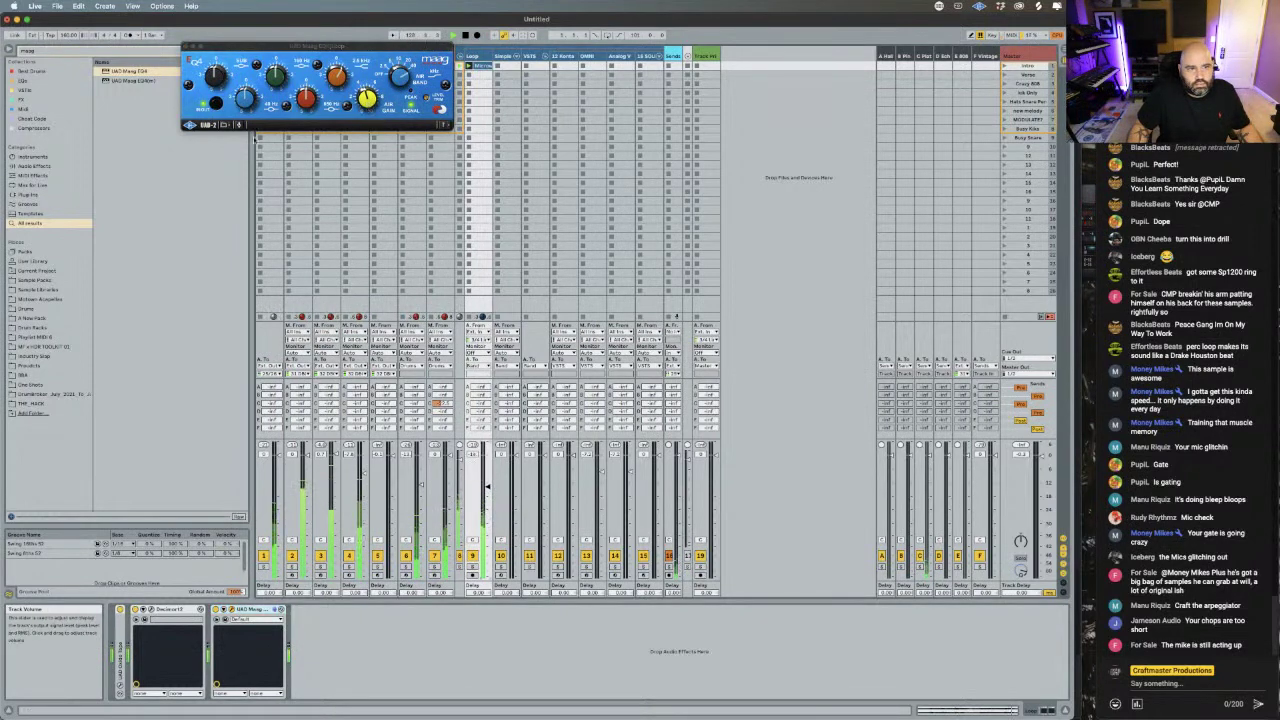
{"action": "left_click_drag", "start_coordinate": [218, 77], "coordinate": [221, 68]}
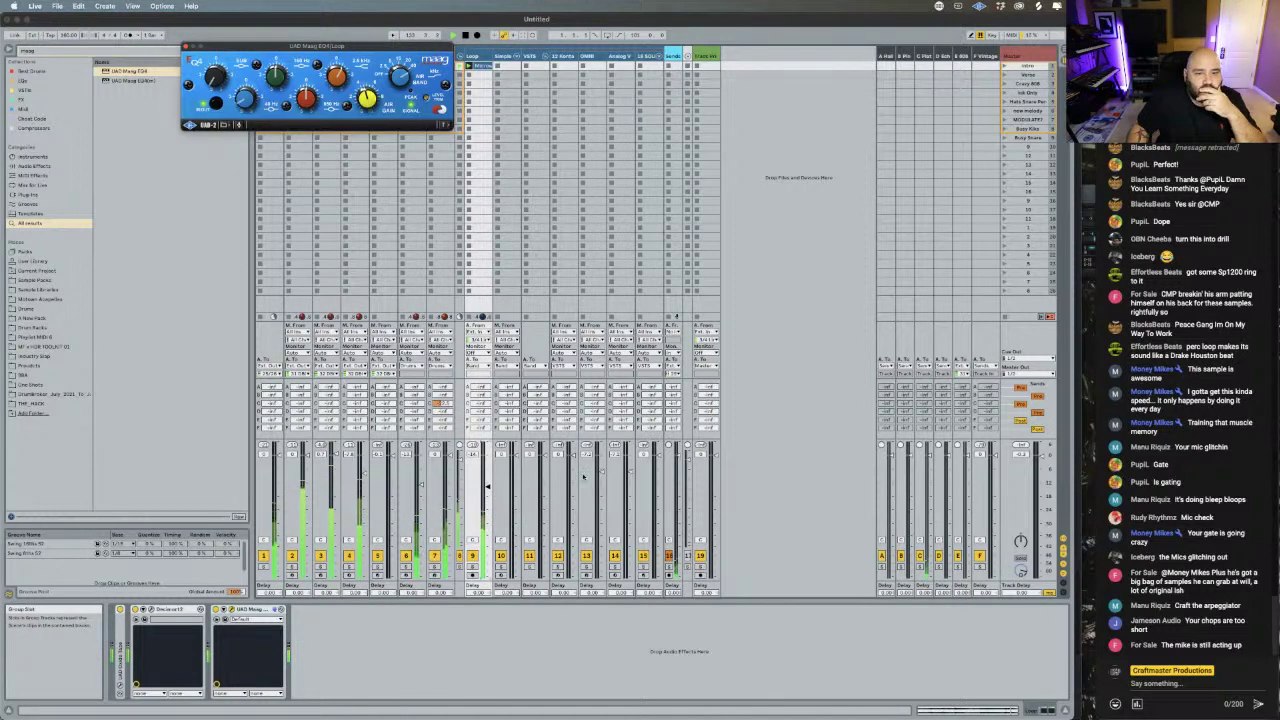
{"action": "key", "text": "space"}
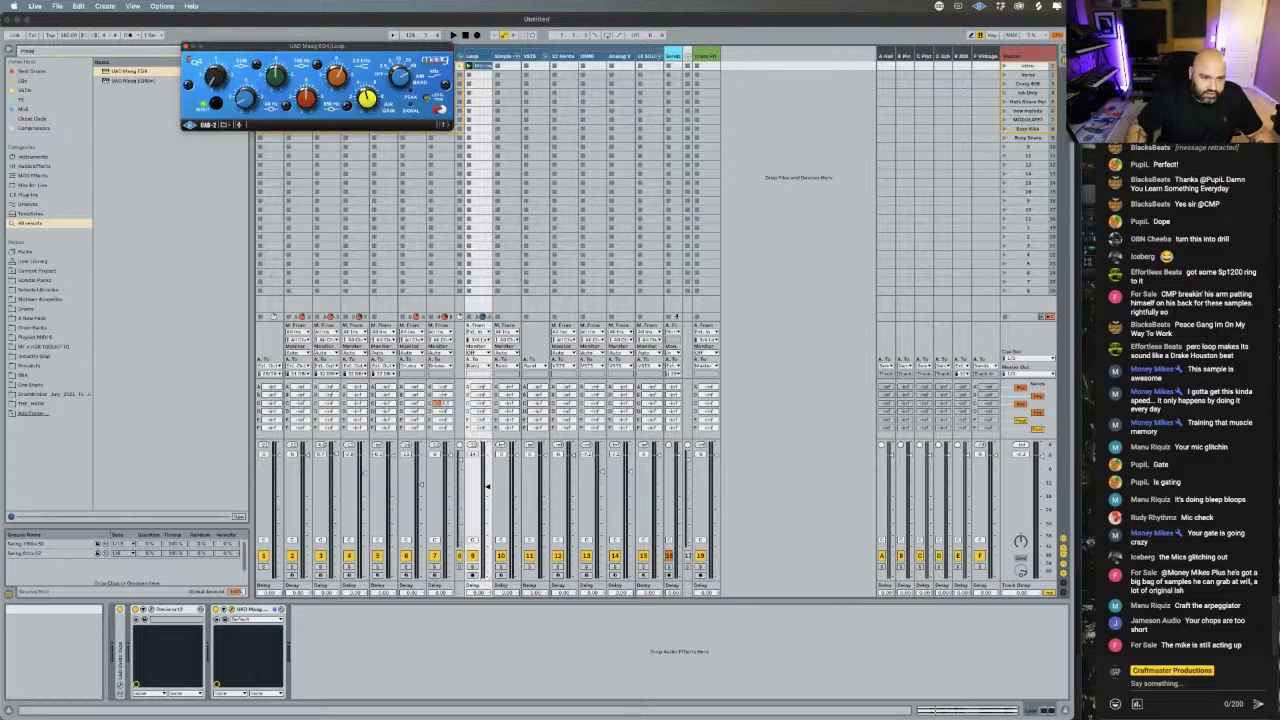
- Switch to Streamlabs Desktop to check the mixer levels, and return to Ableton Live
{"action": "mouse_move", "coordinate": [451, 703]}
{"action": "left_click", "coordinate": [241, 703]}
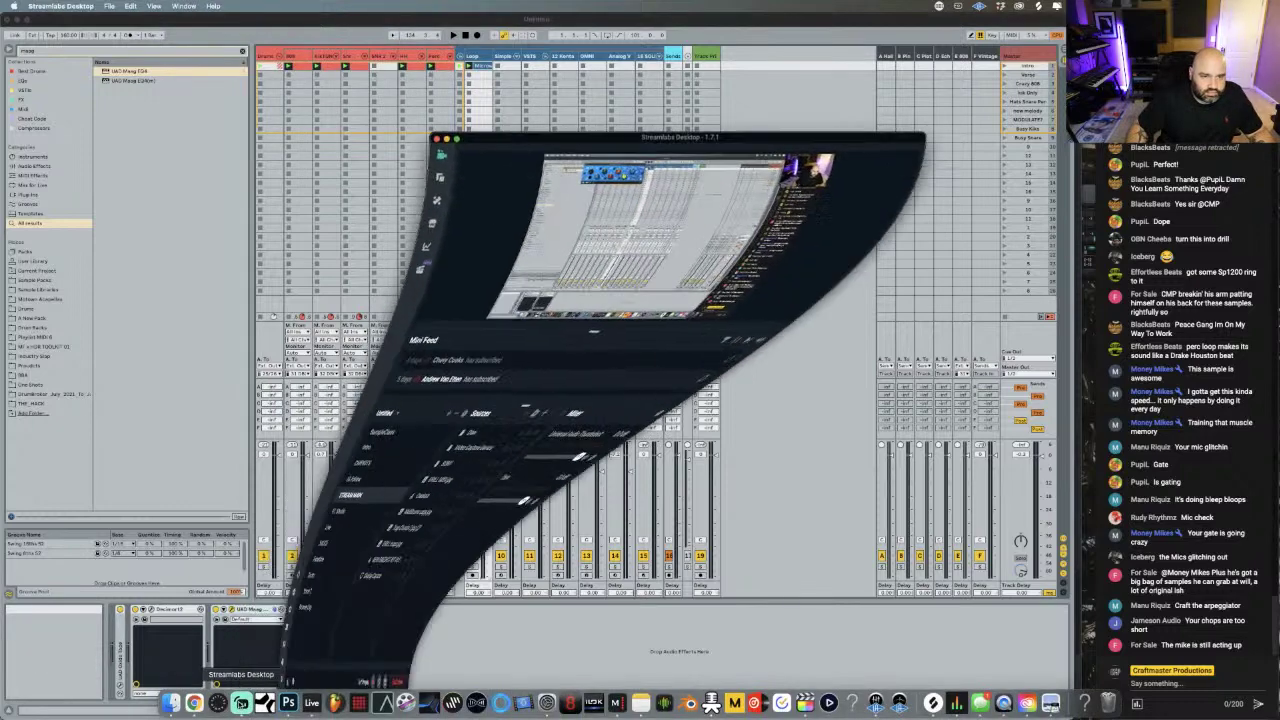
{"action": "mouse_move", "coordinate": [241, 703]}
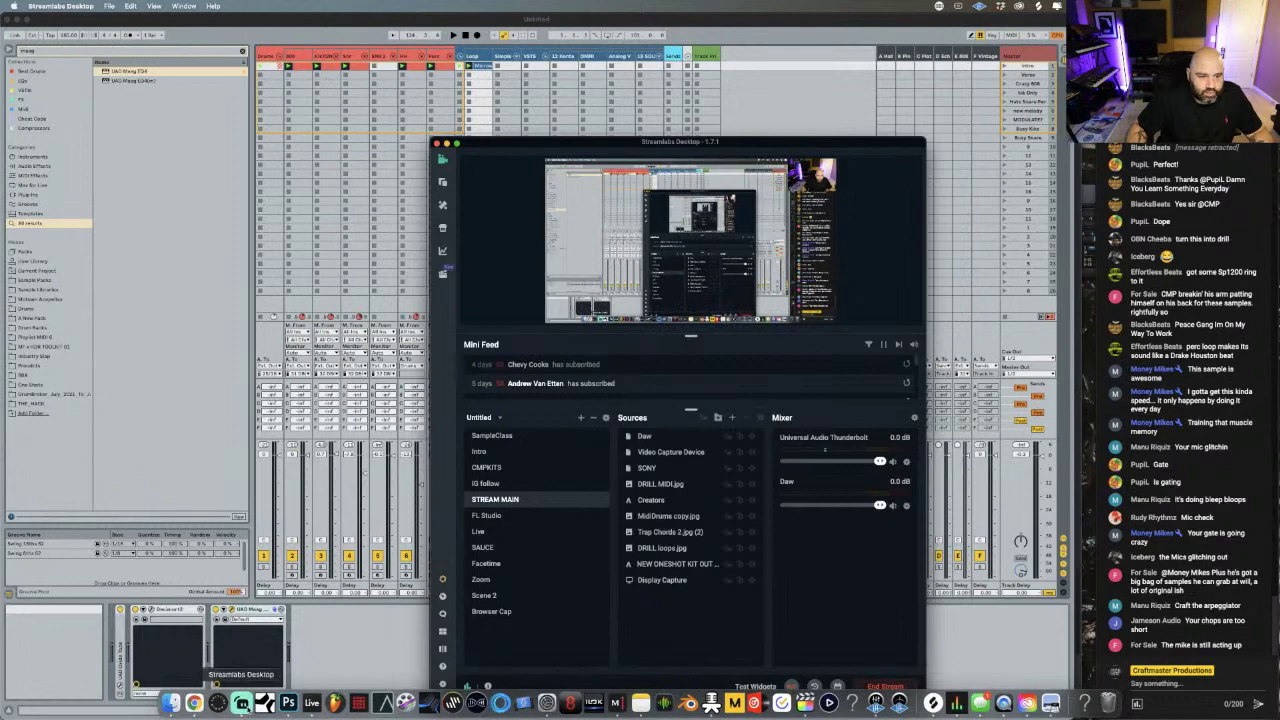
{"action": "left_click", "coordinate": [367, 620]}
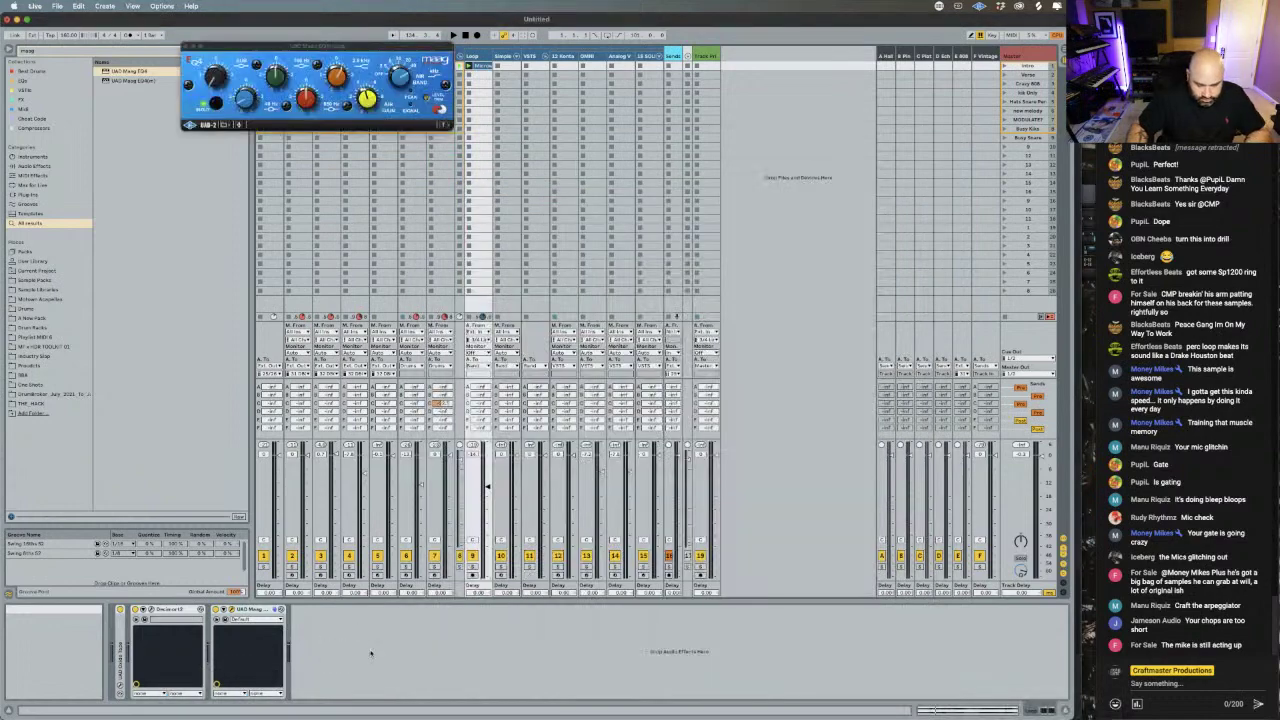
- Set the audio buffer size to 1024 samples in the preferences, and close the preferences and Maag EQ4 windows
{"action": "key", "text": "super+comma"}
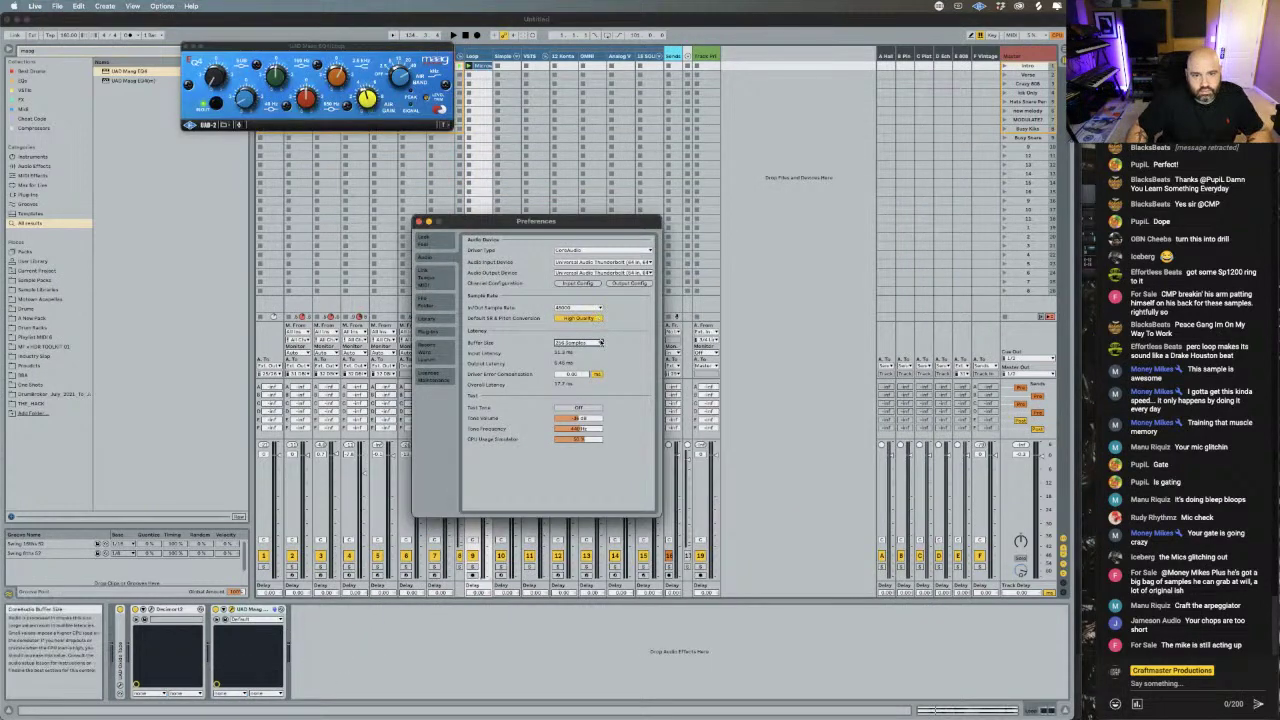
{"action": "left_click", "coordinate": [598, 342]}
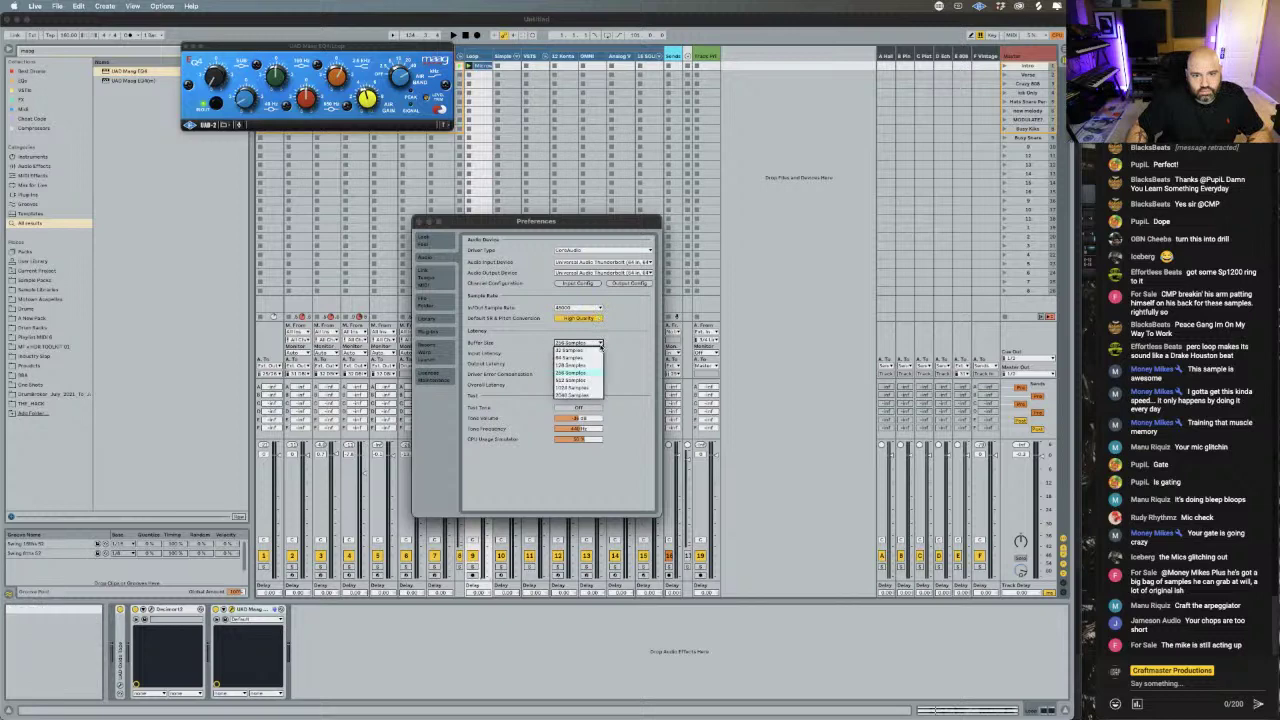
{"action": "left_click", "coordinate": [582, 388]}
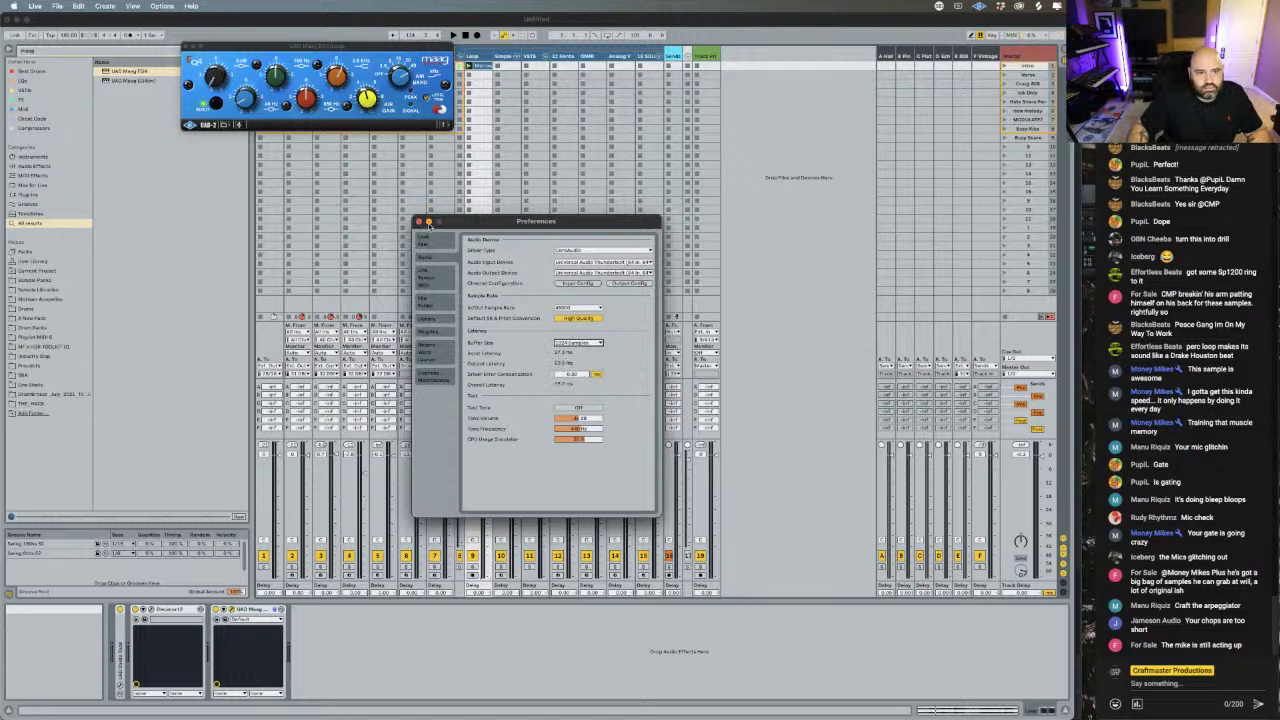
{"action": "left_click", "coordinate": [420, 221]}
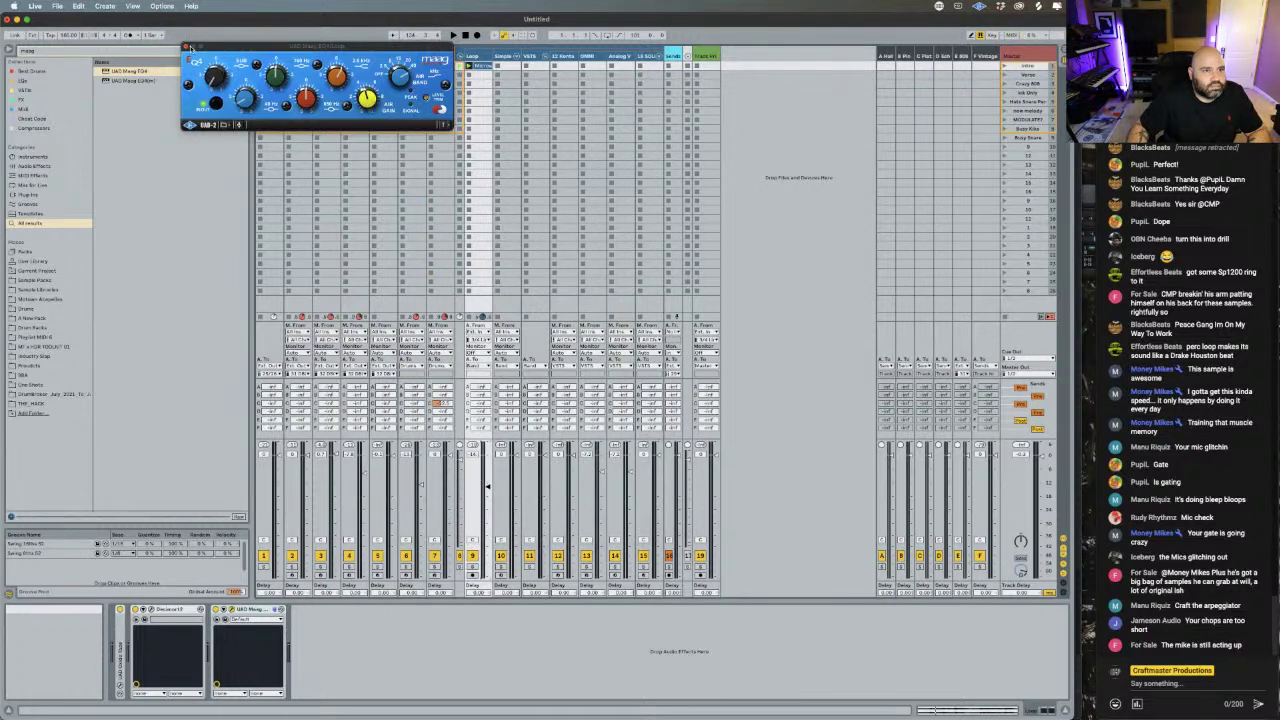
{"action": "left_click", "coordinate": [187, 46]}
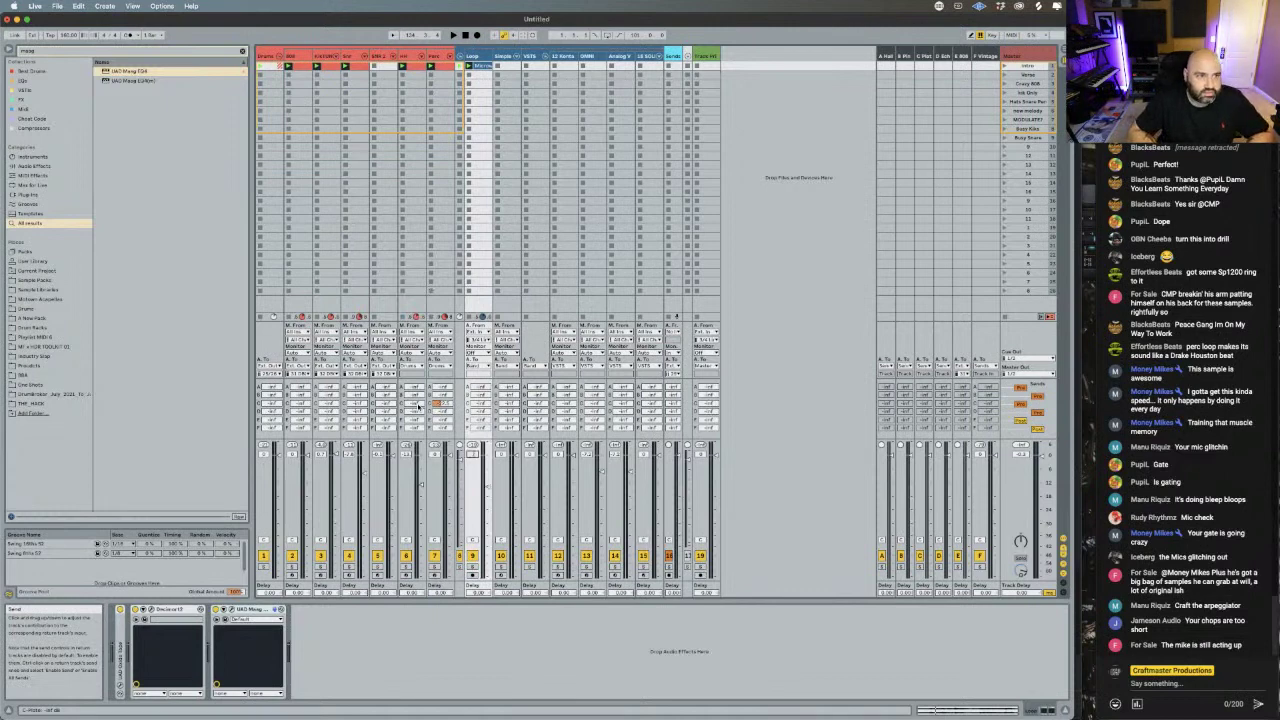
- Resume playback of the beat and search the browser for "c#m" files
{"action": "key", "text": "space"}
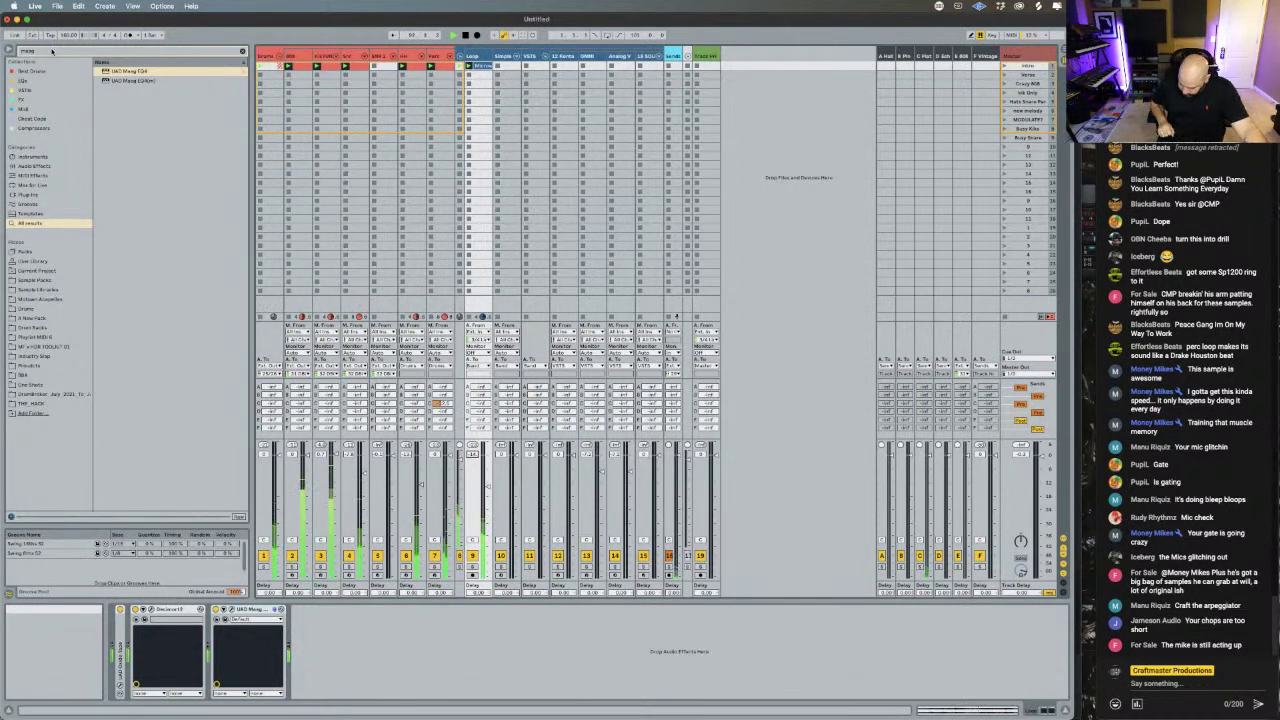
{"action": "key", "text": "ctrl+Down"}
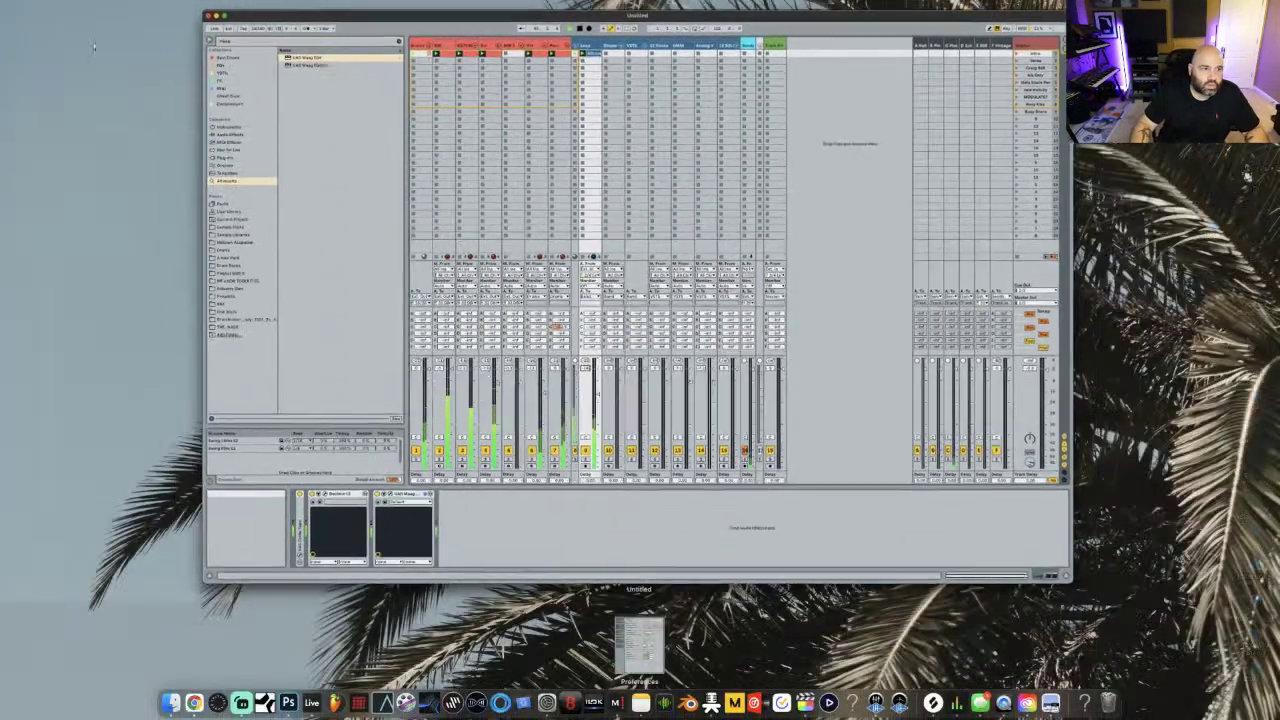
{"action": "left_click", "coordinate": [279, 92]}
{"action": "key", "text": "space"}
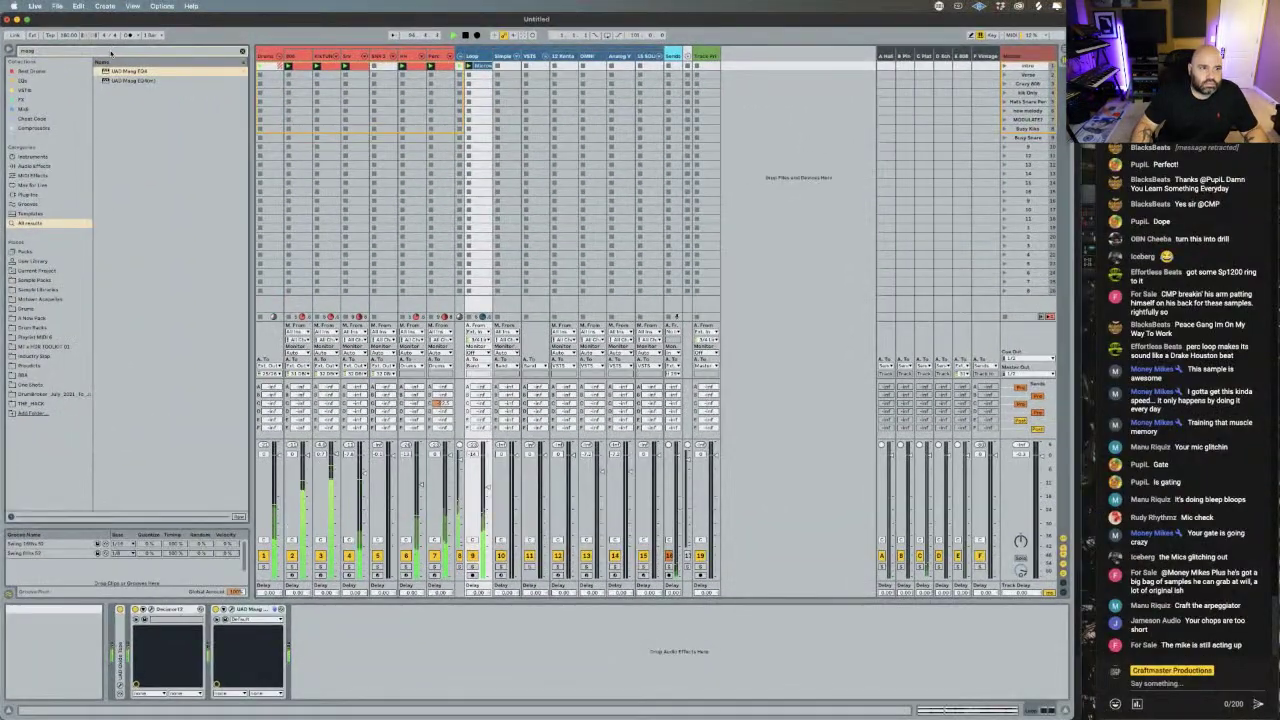
{"action": "key", "text": "BackSpace"}
{"action": "key", "text": "BackSpace"}
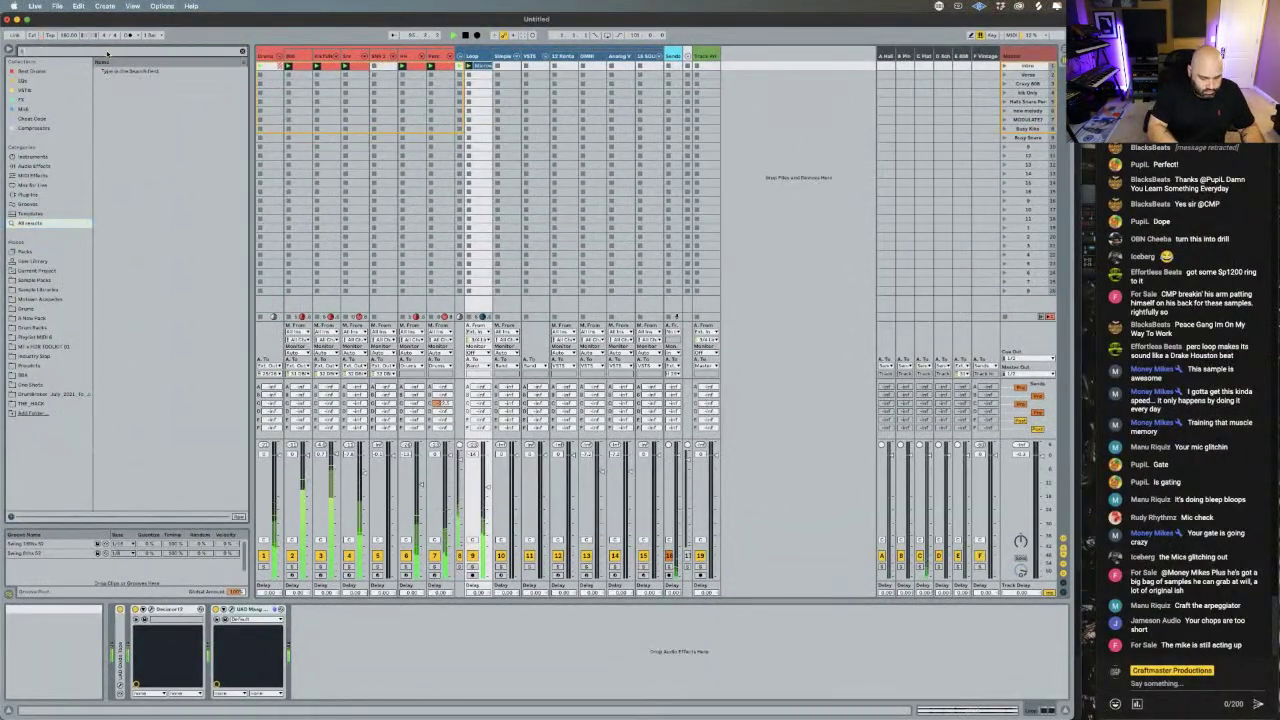
{"action": "type", "text": "cmi"}
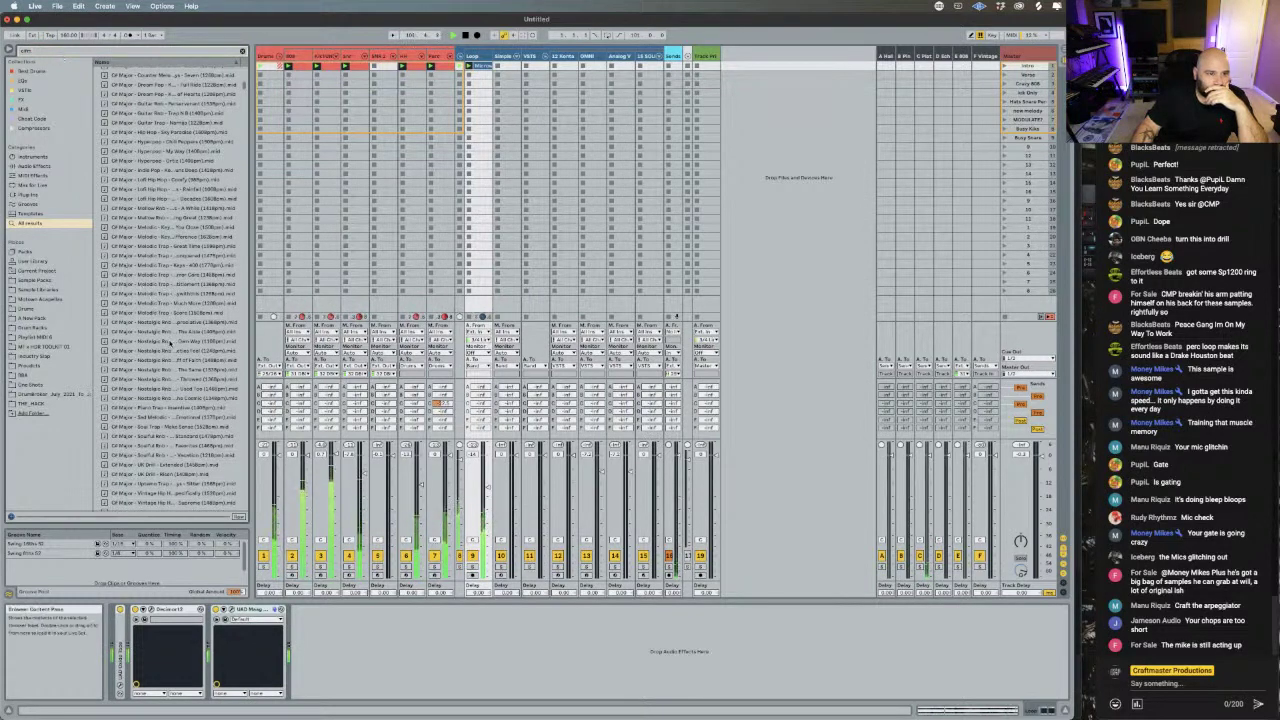
- Preview the C# Major Sad Melodic MIDI file from the search results against the beat
{"action": "scroll", "coordinate": [170, 343], "scroll_direction": "down", "scroll_amount": 3}
{"action": "left_click", "coordinate": [170, 370]}
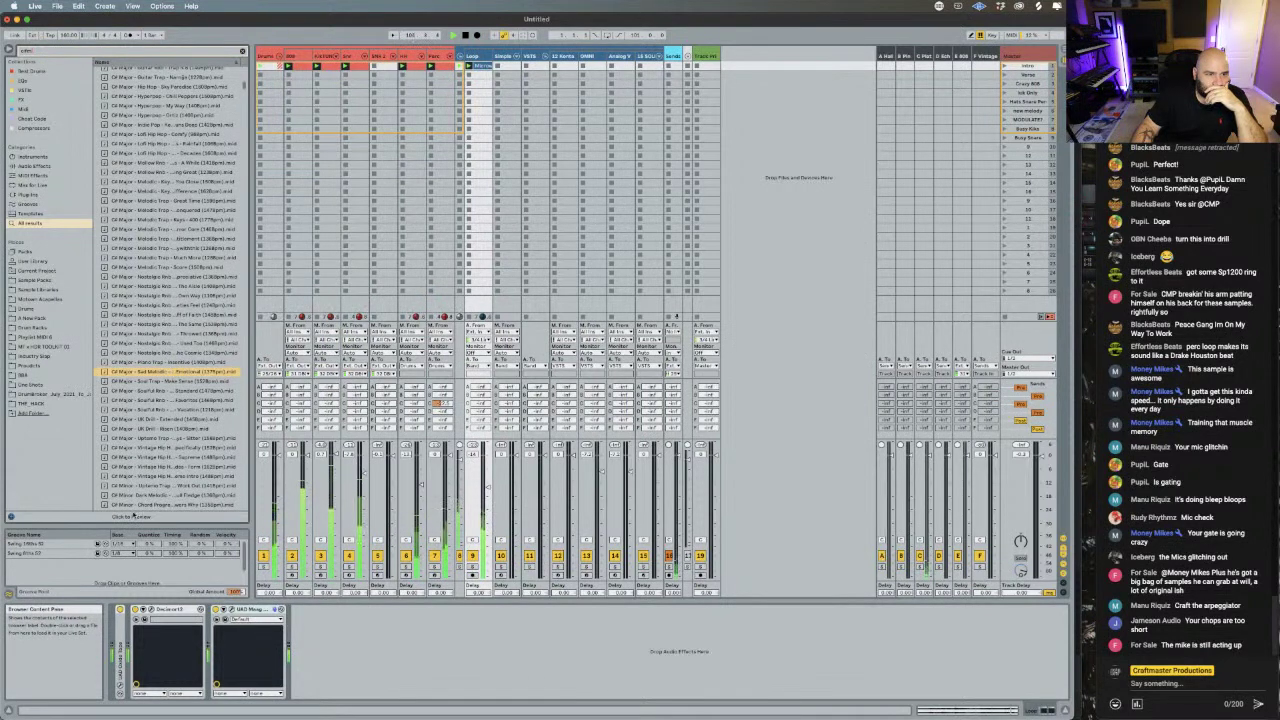
{"action": "left_click", "coordinate": [135, 517]}
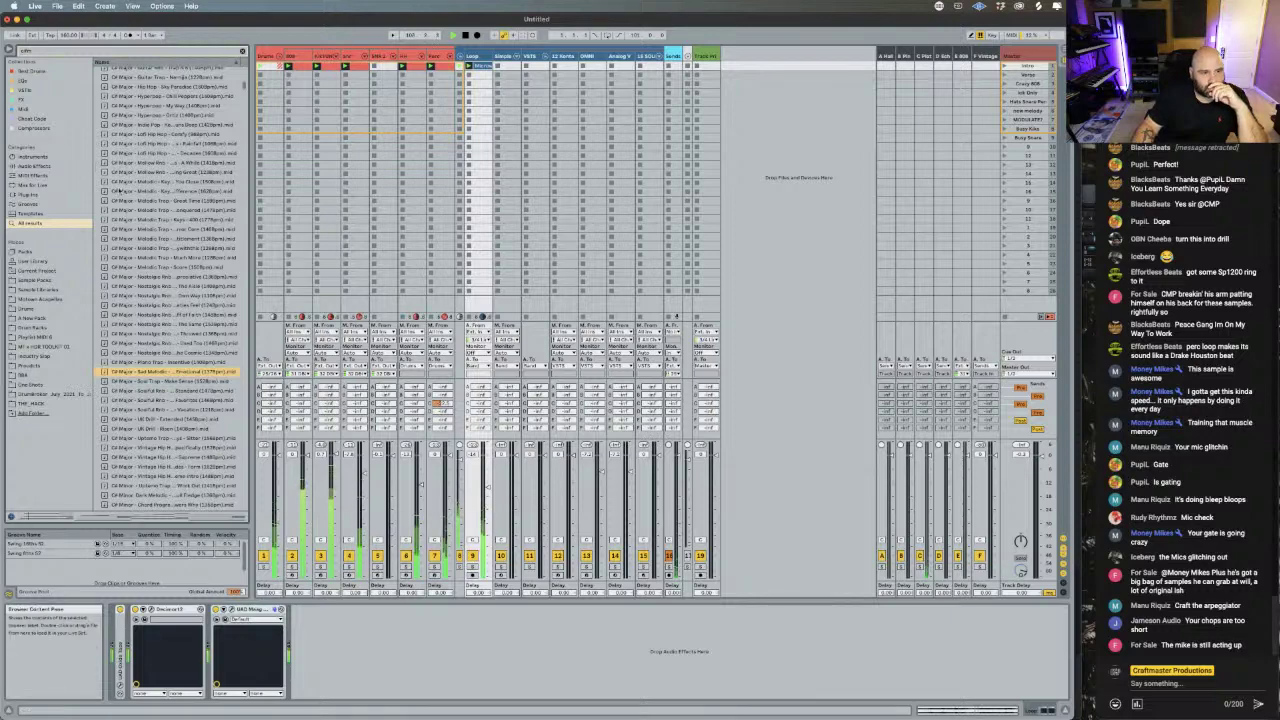
- Find the CMP C# minor loops in the search results and audition the first several one by one
{"action": "scroll", "coordinate": [123, 347], "scroll_direction": "down", "scroll_amount": 15}
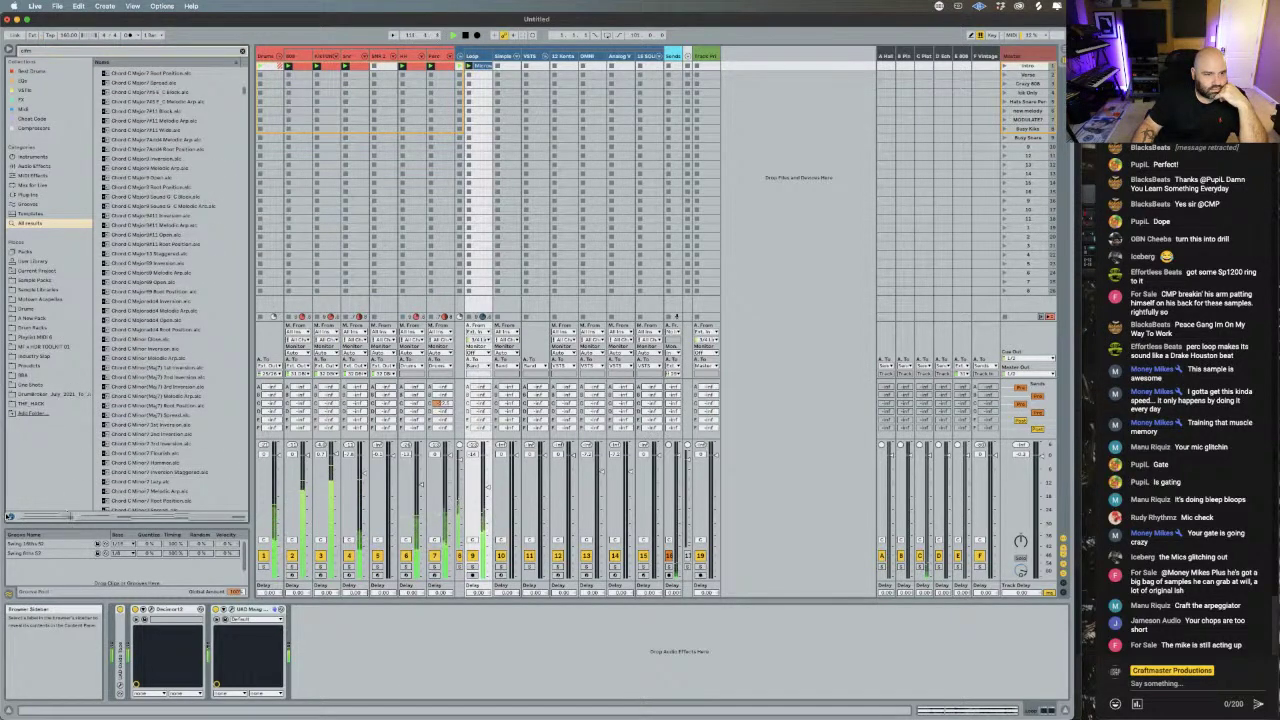
{"action": "scroll", "coordinate": [135, 360], "scroll_direction": "down", "scroll_amount": 15}
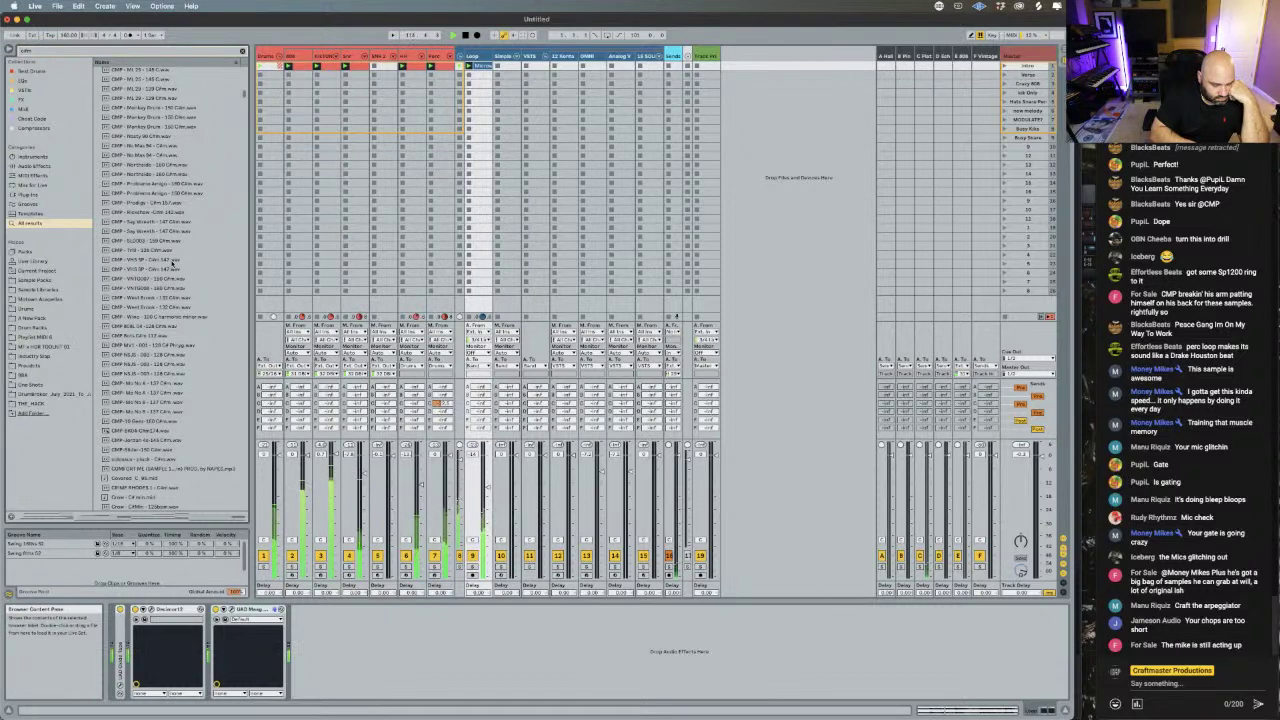
{"action": "left_click", "coordinate": [173, 261]}
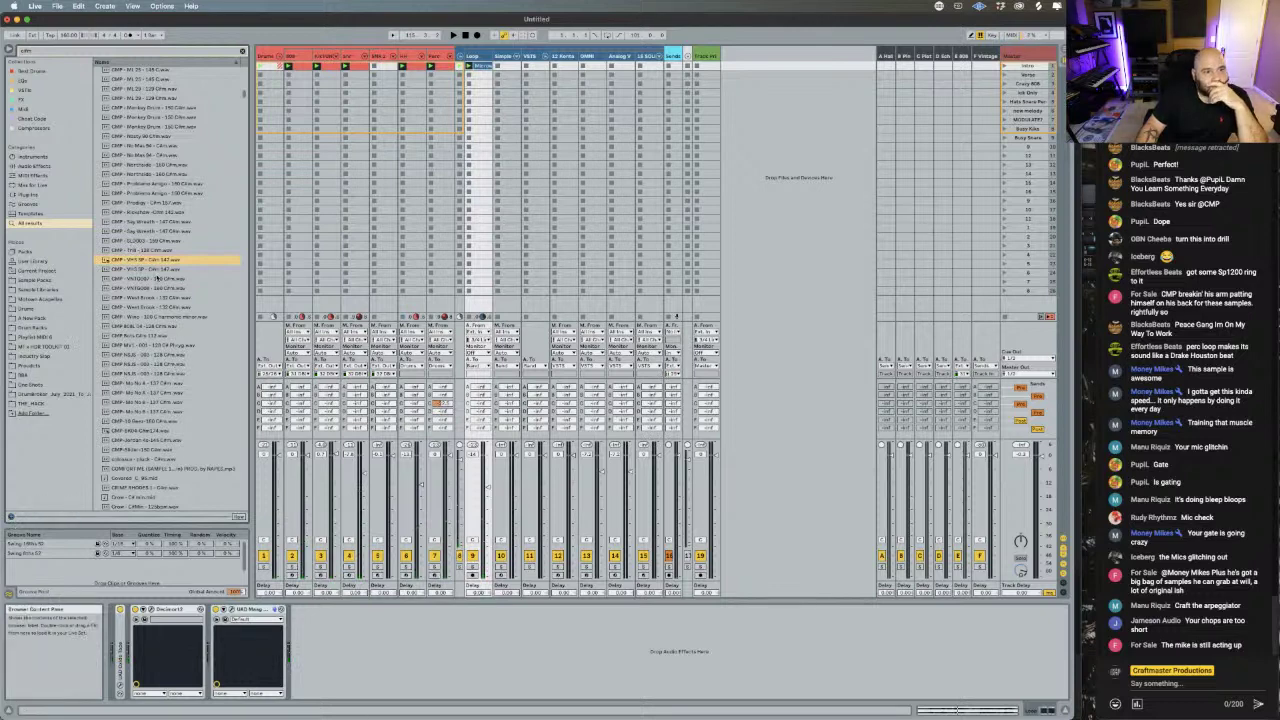
{"action": "left_click", "coordinate": [160, 250]}
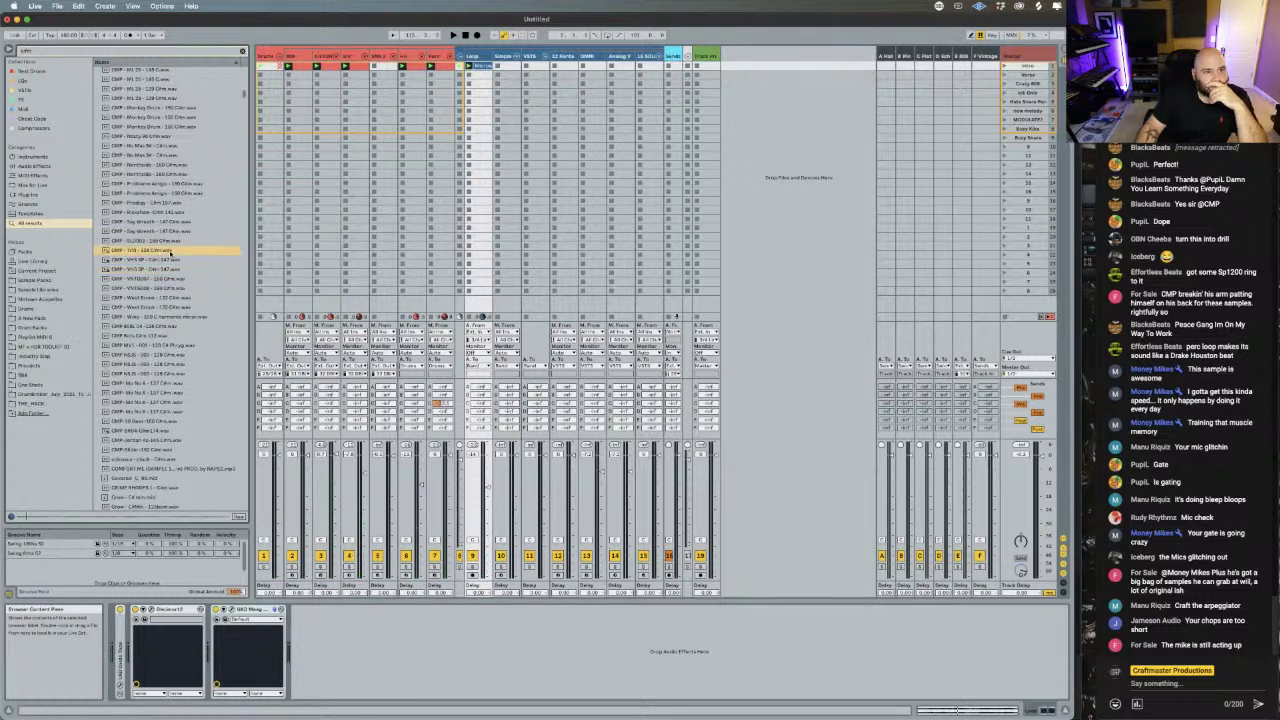
{"action": "left_click", "coordinate": [166, 259]}
{"action": "left_click", "coordinate": [166, 269]}
{"action": "left_click", "coordinate": [165, 288]}
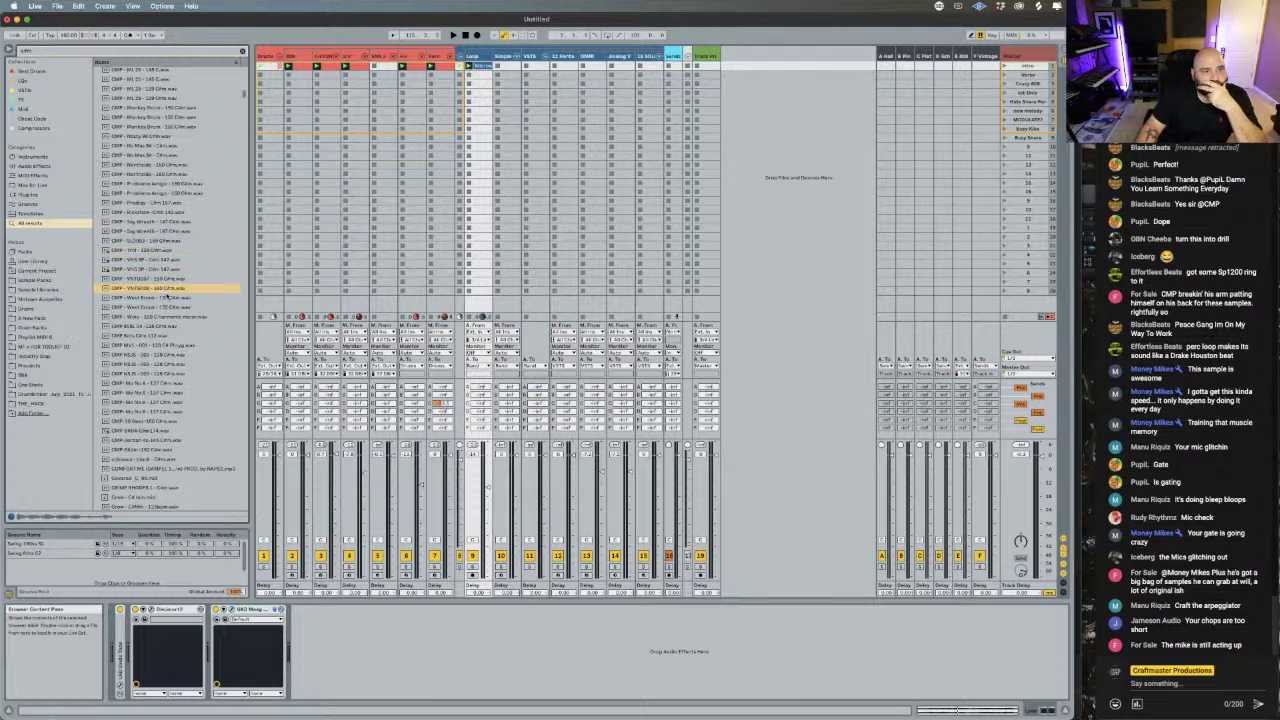
{"action": "left_click", "coordinate": [171, 299]}
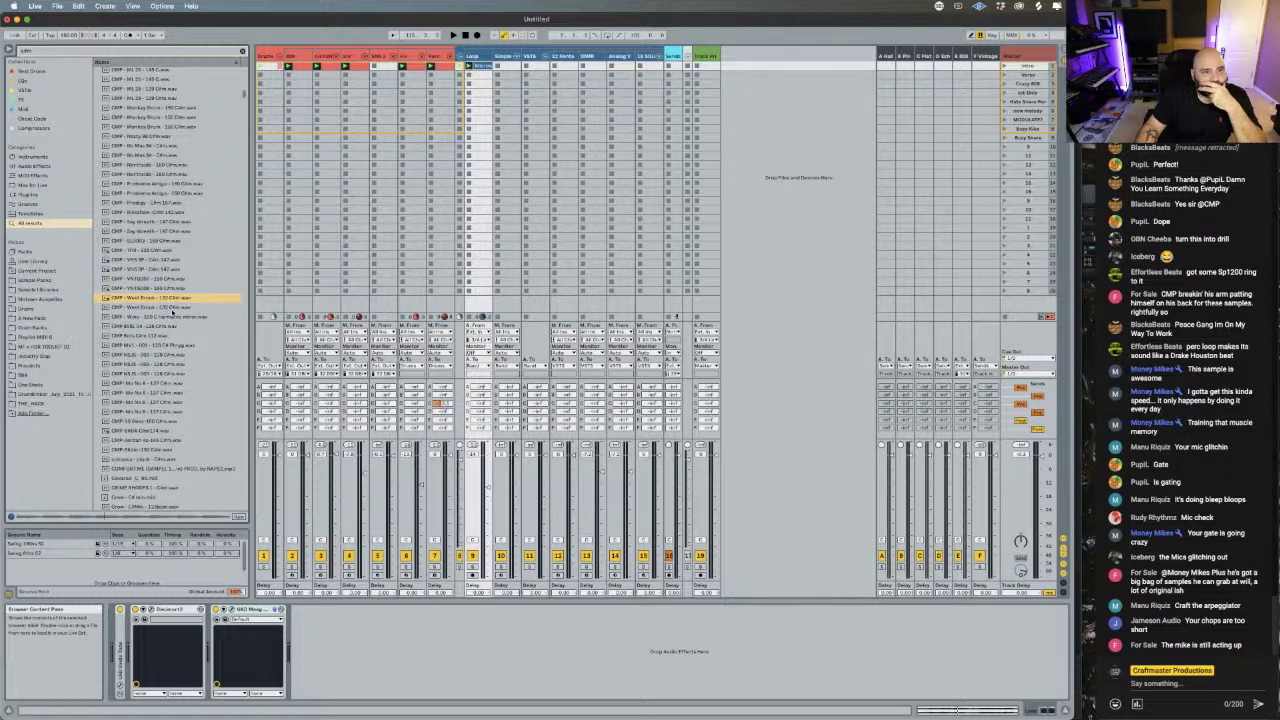
- Audition the CMP loops from the Wavy C# harmonic minor file down to the Jordan 4s C#m file
{"action": "left_click", "coordinate": [175, 317]}
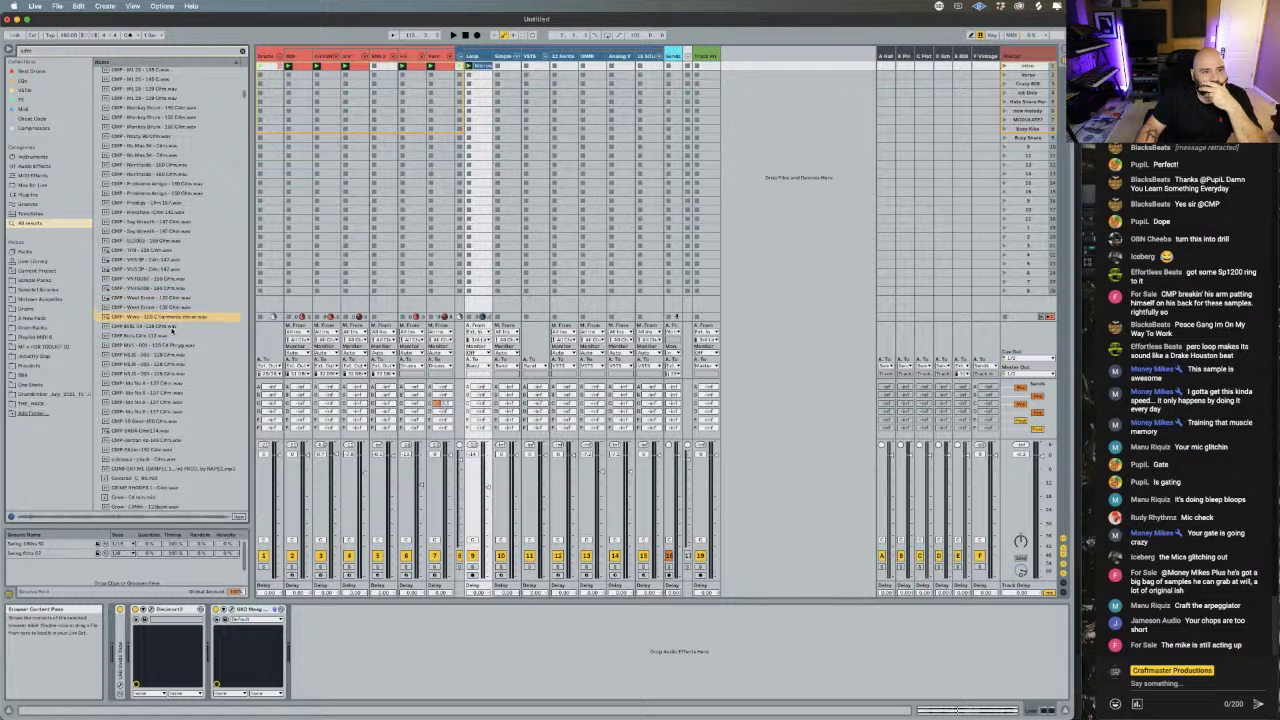
{"action": "left_click", "coordinate": [170, 328]}
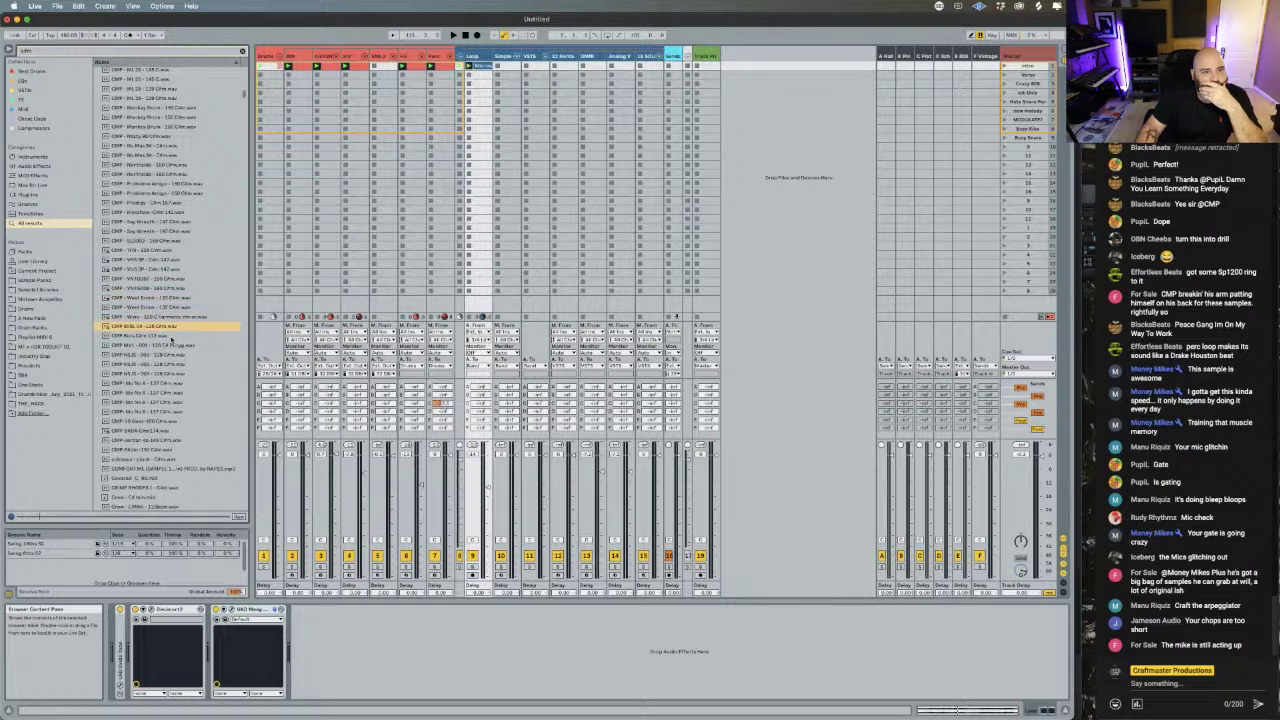
{"action": "left_click", "coordinate": [160, 336]}
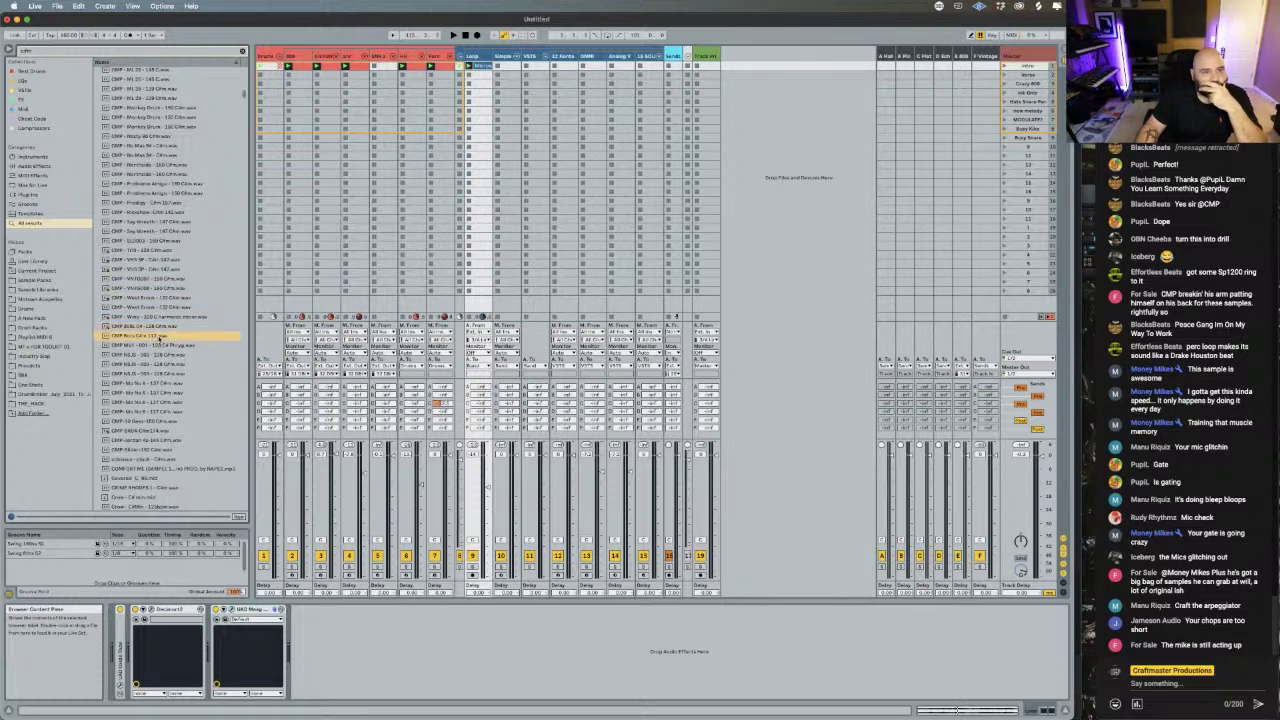
{"action": "left_click", "coordinate": [170, 345]}
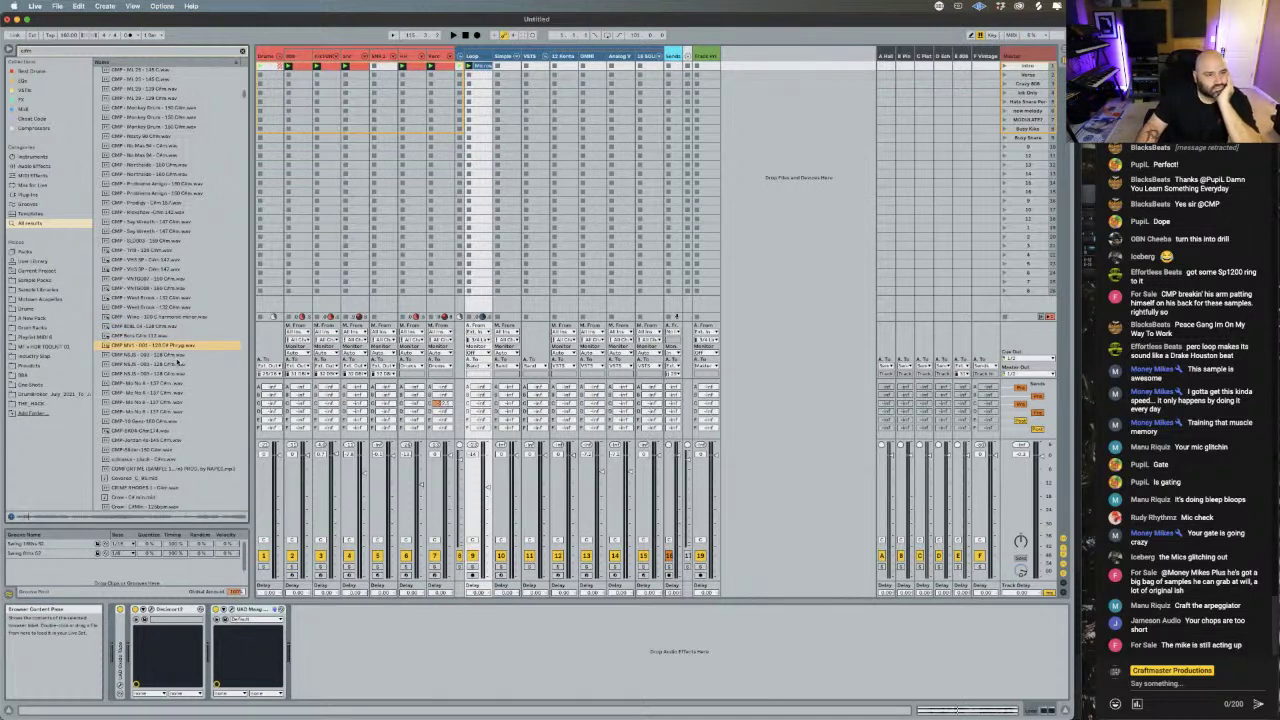
{"action": "left_click", "coordinate": [178, 355]}
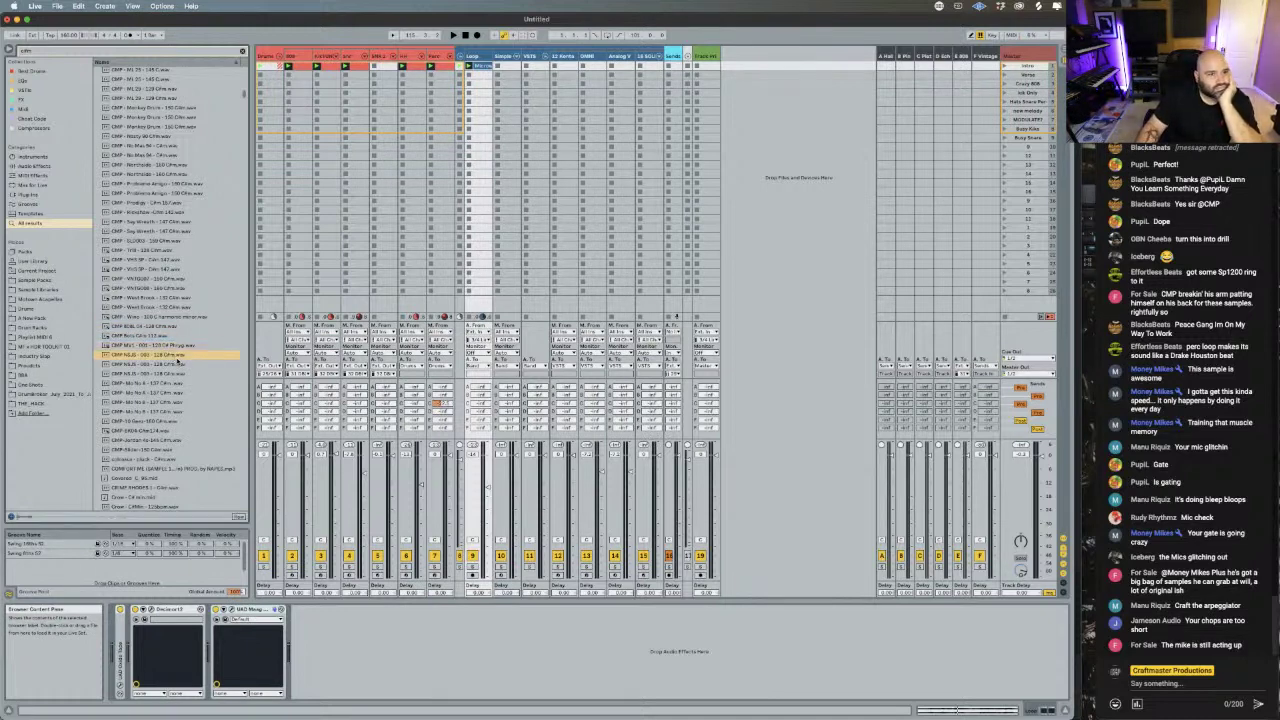
{"action": "left_click", "coordinate": [180, 364]}
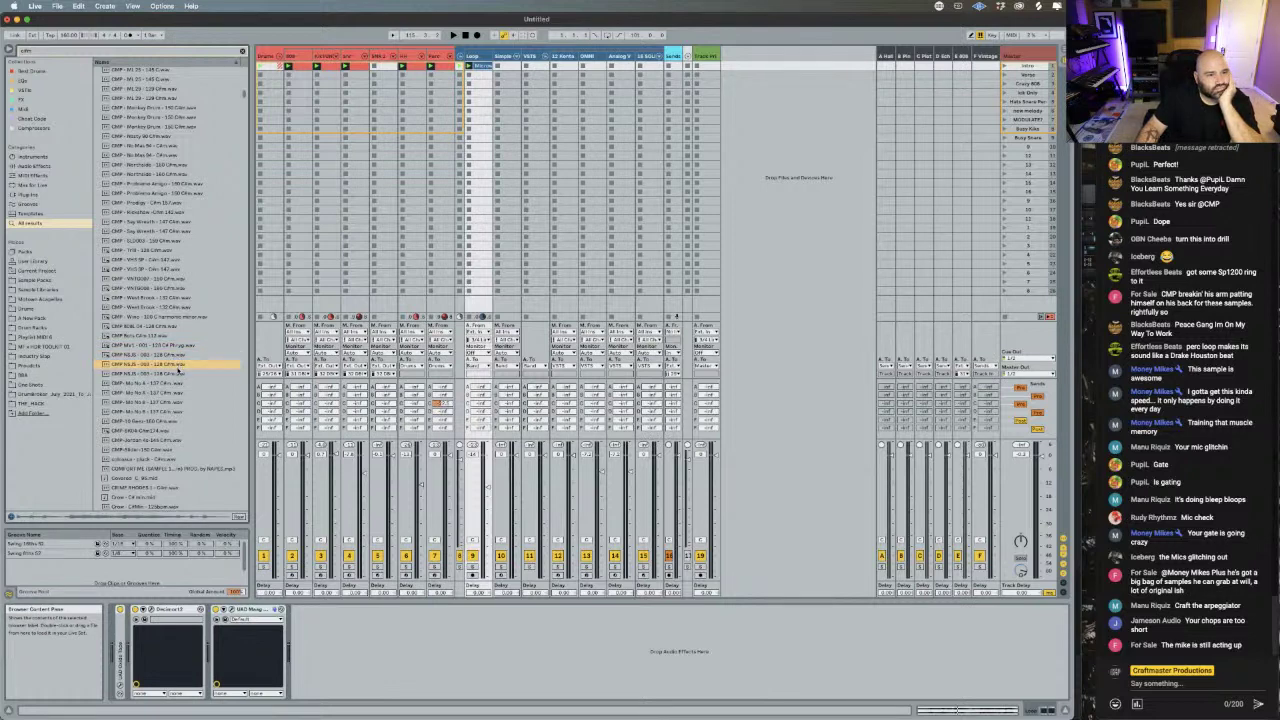
{"action": "left_click", "coordinate": [177, 374]}
{"action": "left_click", "coordinate": [176, 383]}
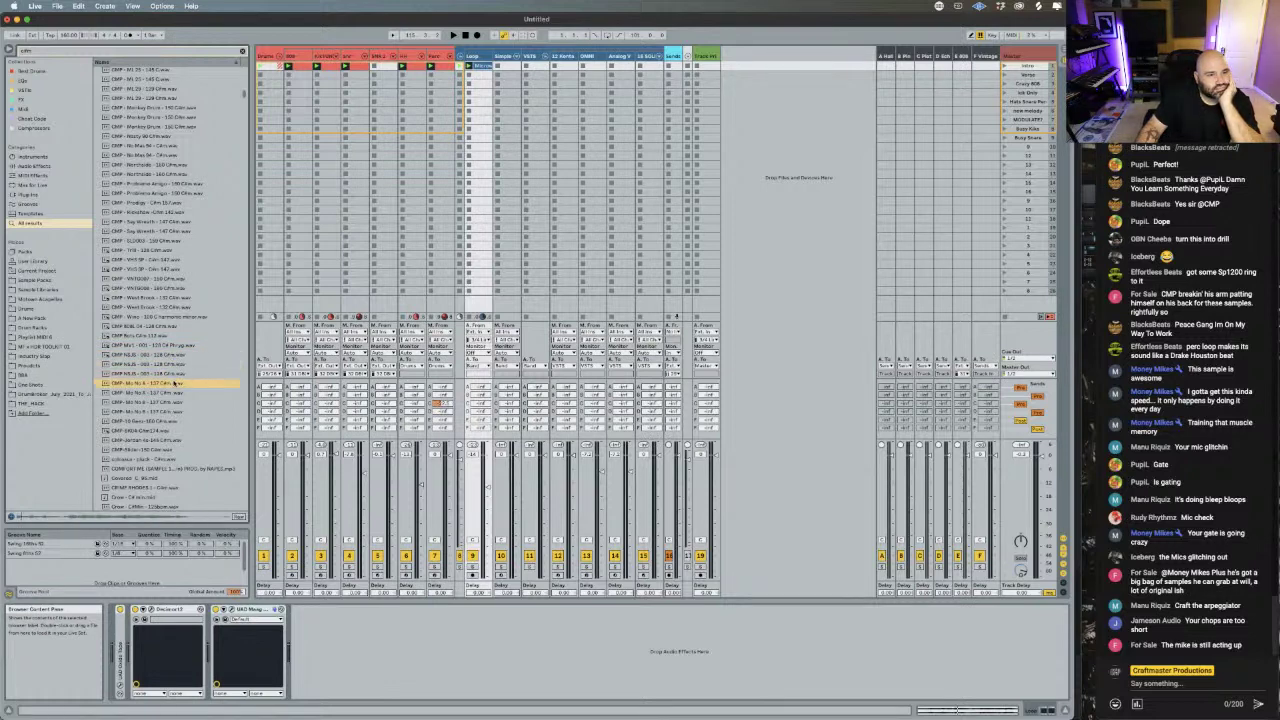
{"action": "left_click", "coordinate": [170, 411]}
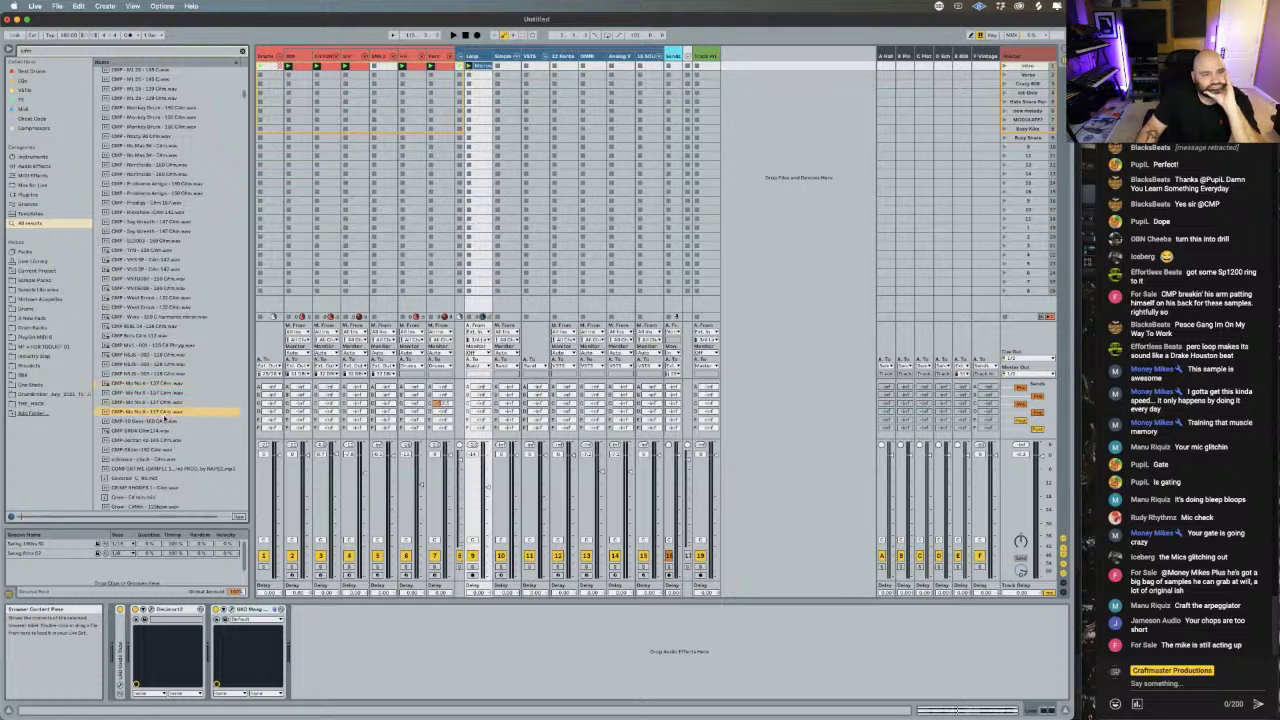
{"action": "left_click", "coordinate": [159, 422]}
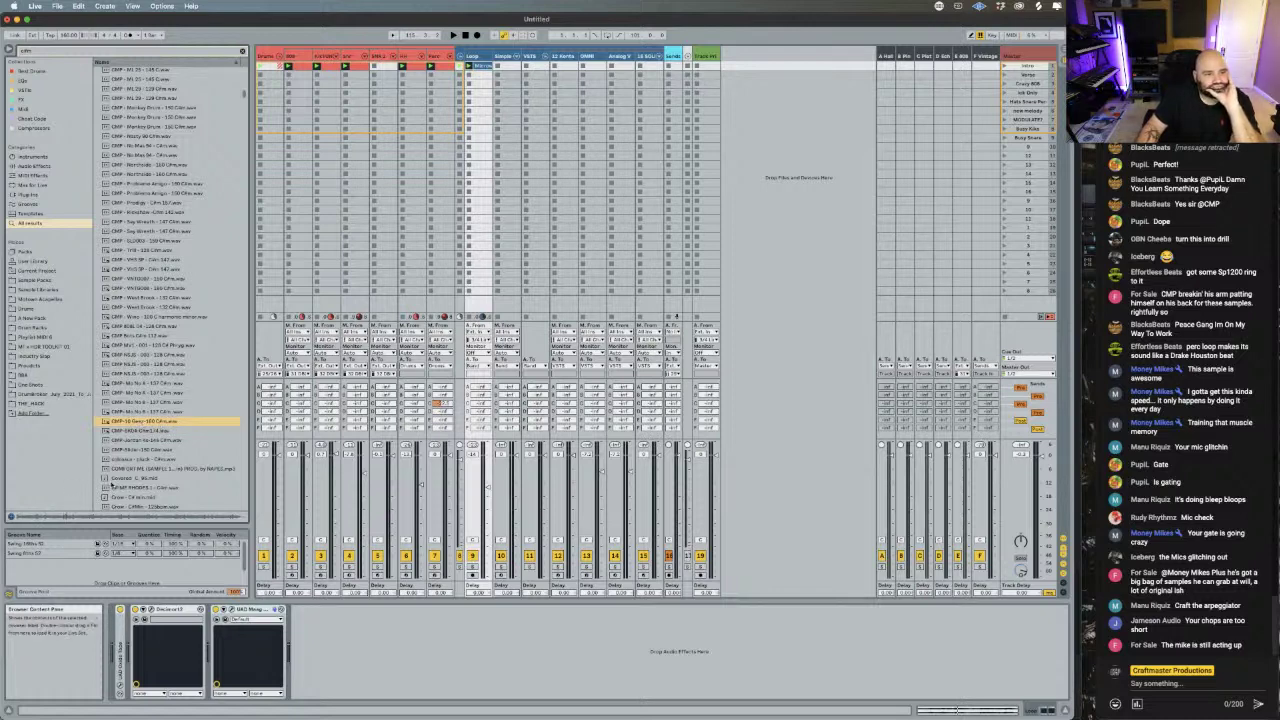
{"action": "left_click", "coordinate": [157, 441]}
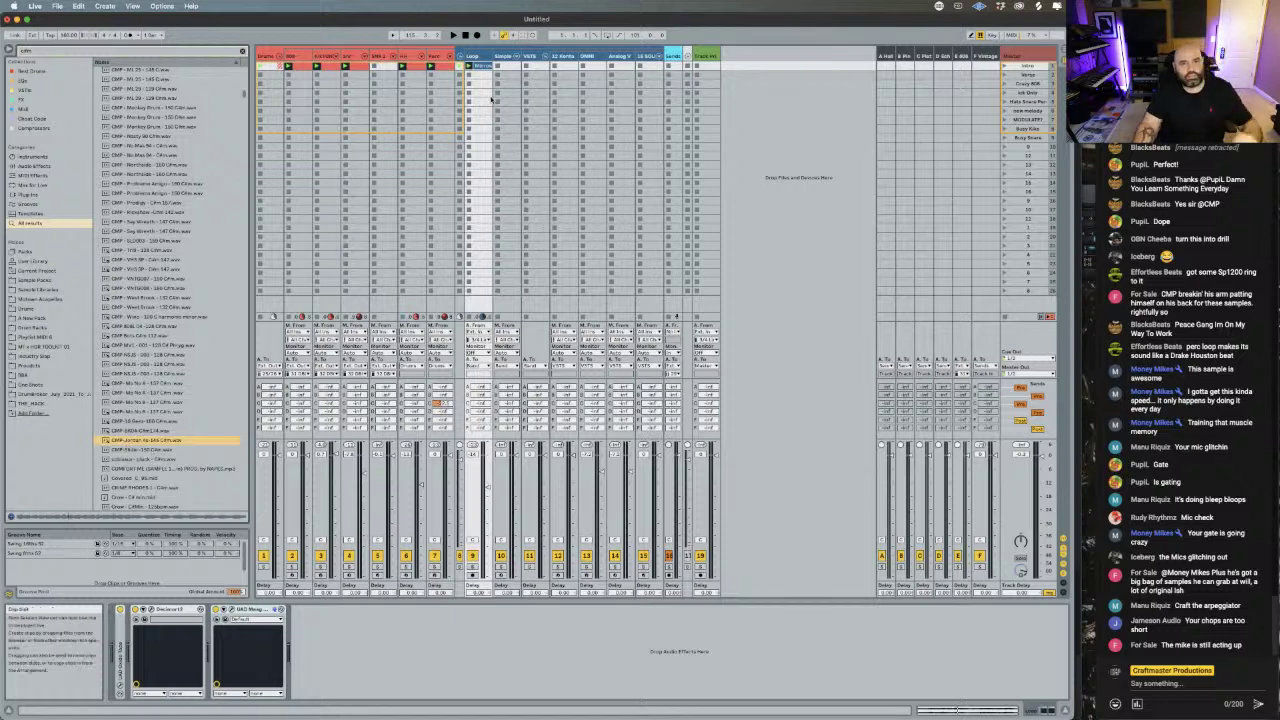
- Duplicate the Loop track and place the CMP Jordan 4s C#m loop in the Verse scene of the copy
{"action": "left_click", "coordinate": [490, 60]}
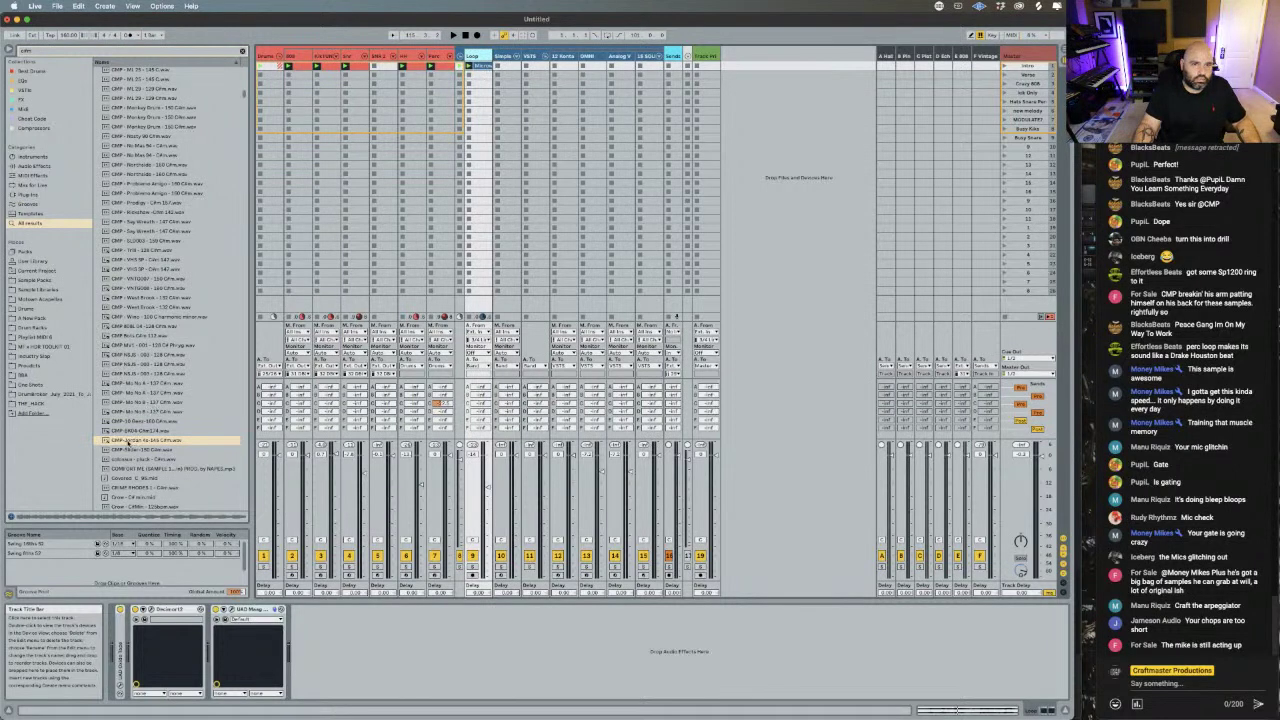
{"action": "key", "text": "super+d"}
{"action": "left_click_drag", "start_coordinate": [522, 106], "coordinate": [516, 69]}
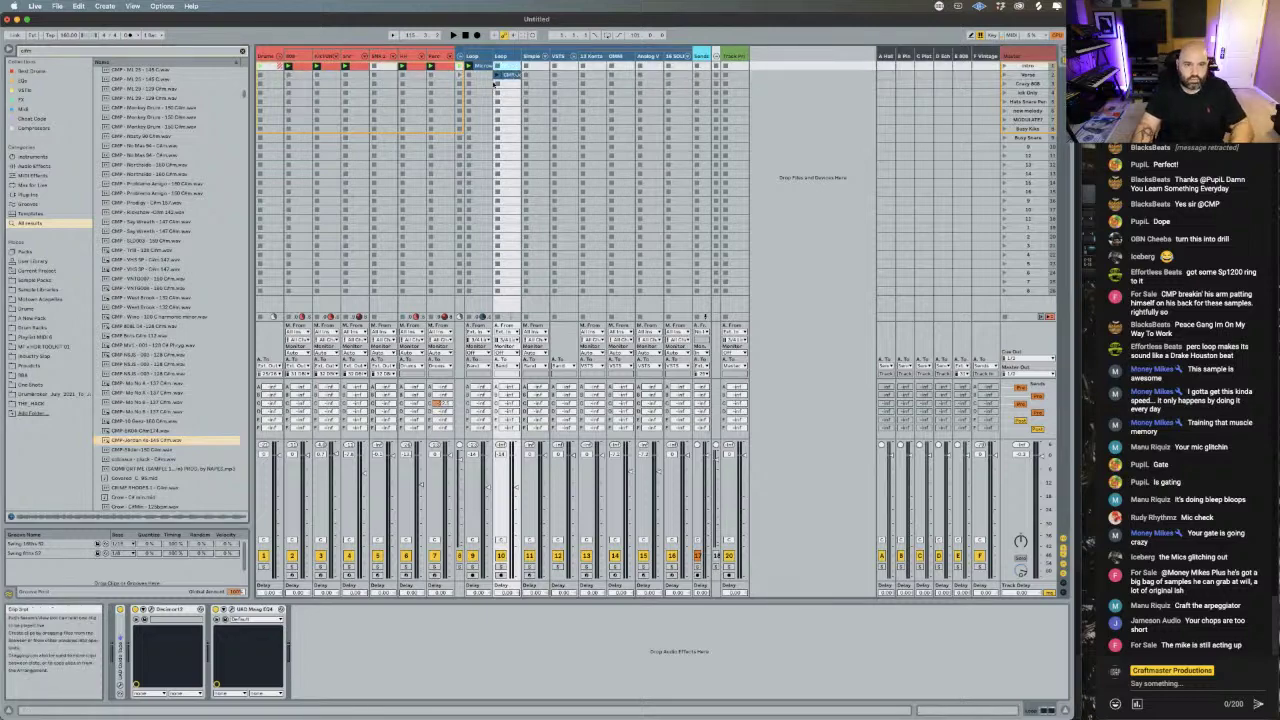
- Duplicate the Intro drum clips into the Verse scene and transpose all notes of the copied 808 clip up two semitones
{"action": "left_click", "coordinate": [440, 67]}
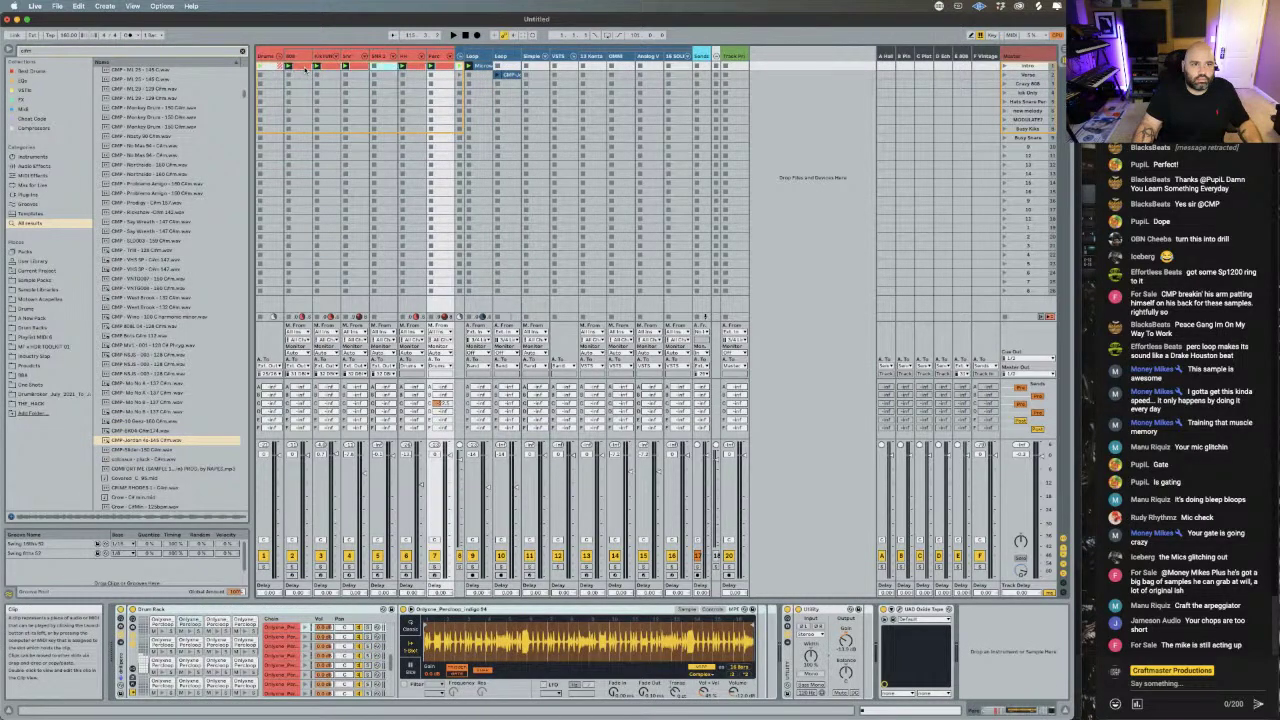
{"action": "left_click", "coordinate": [305, 68]}
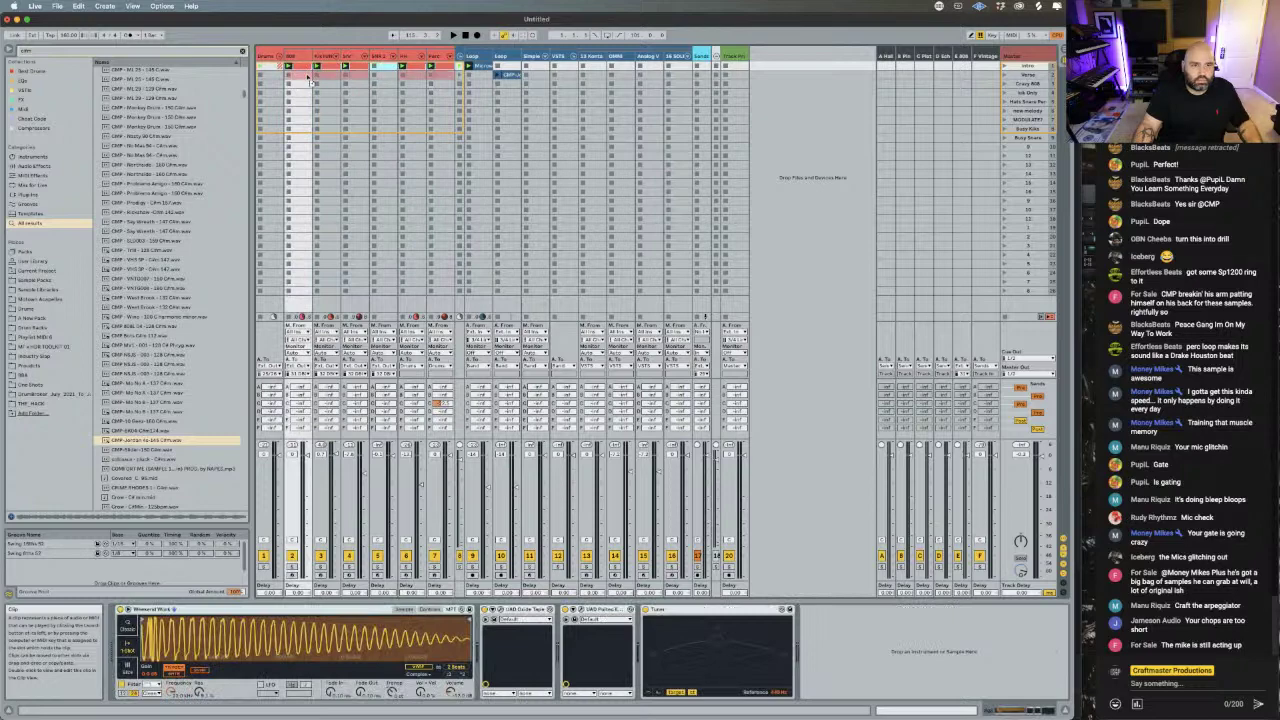
{"action": "double_click", "coordinate": [306, 68]}
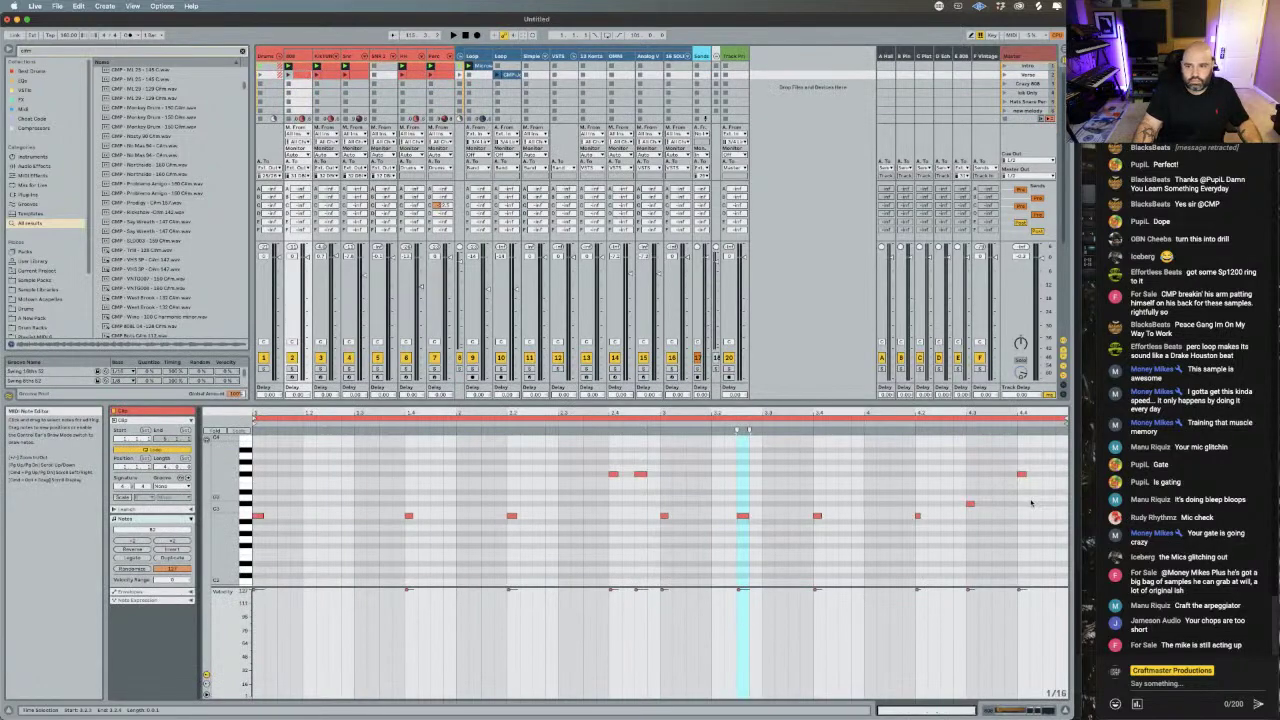
{"action": "left_click_drag", "start_coordinate": [1040, 542], "coordinate": [252, 430]}
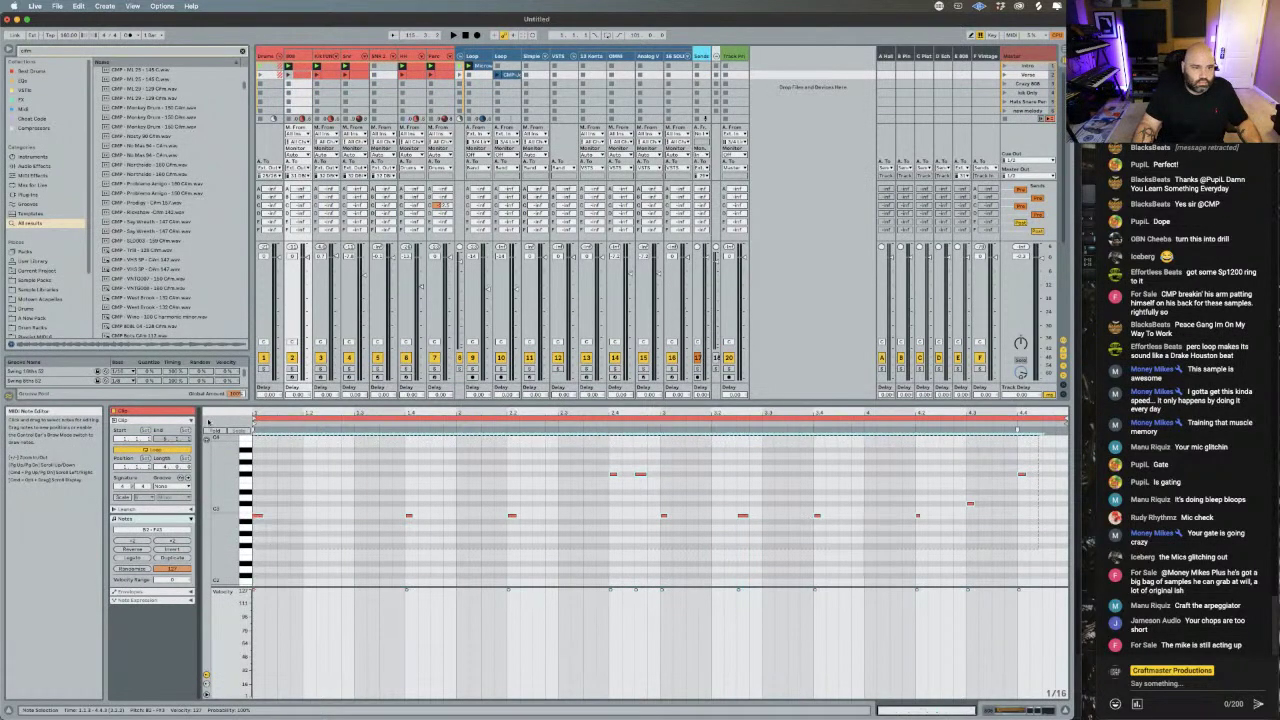
{"action": "key", "text": "Up"}
{"action": "key", "text": "Up"}
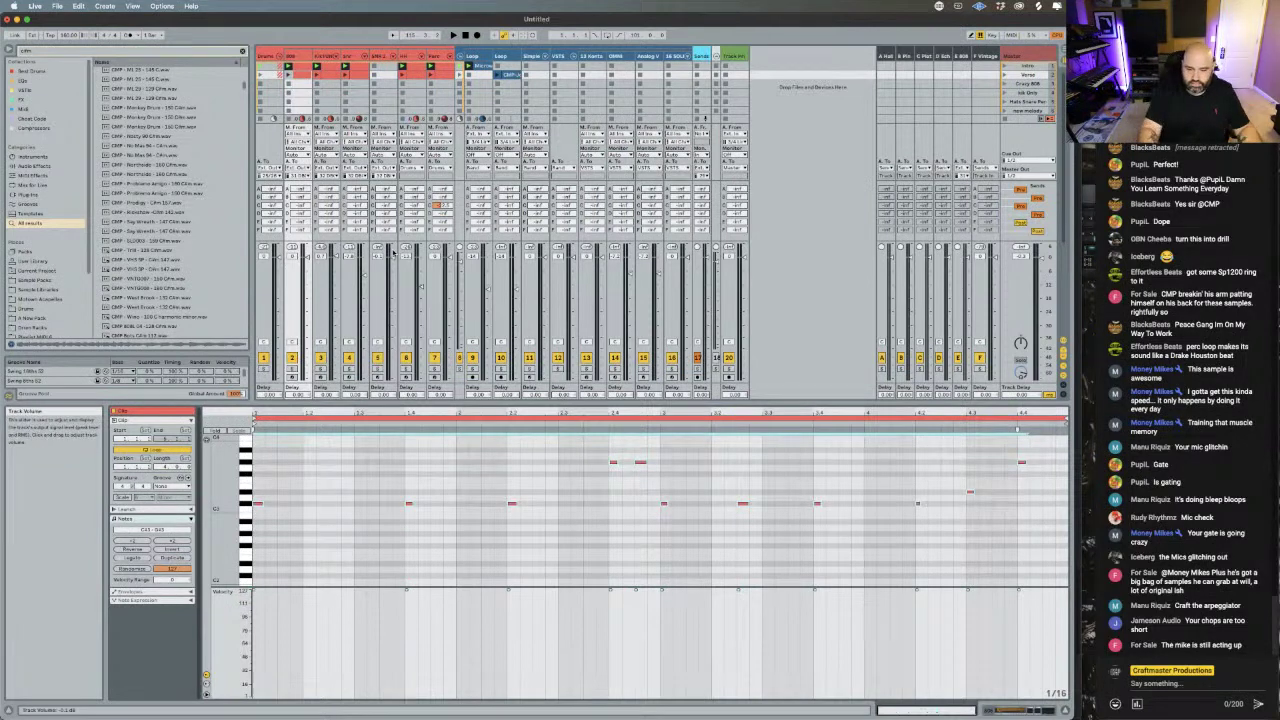
- Play the Intro scene and switch to the Verse scene to compare the two loops over the drums
{"action": "key", "text": "super+z"}
{"action": "key", "text": "space"}
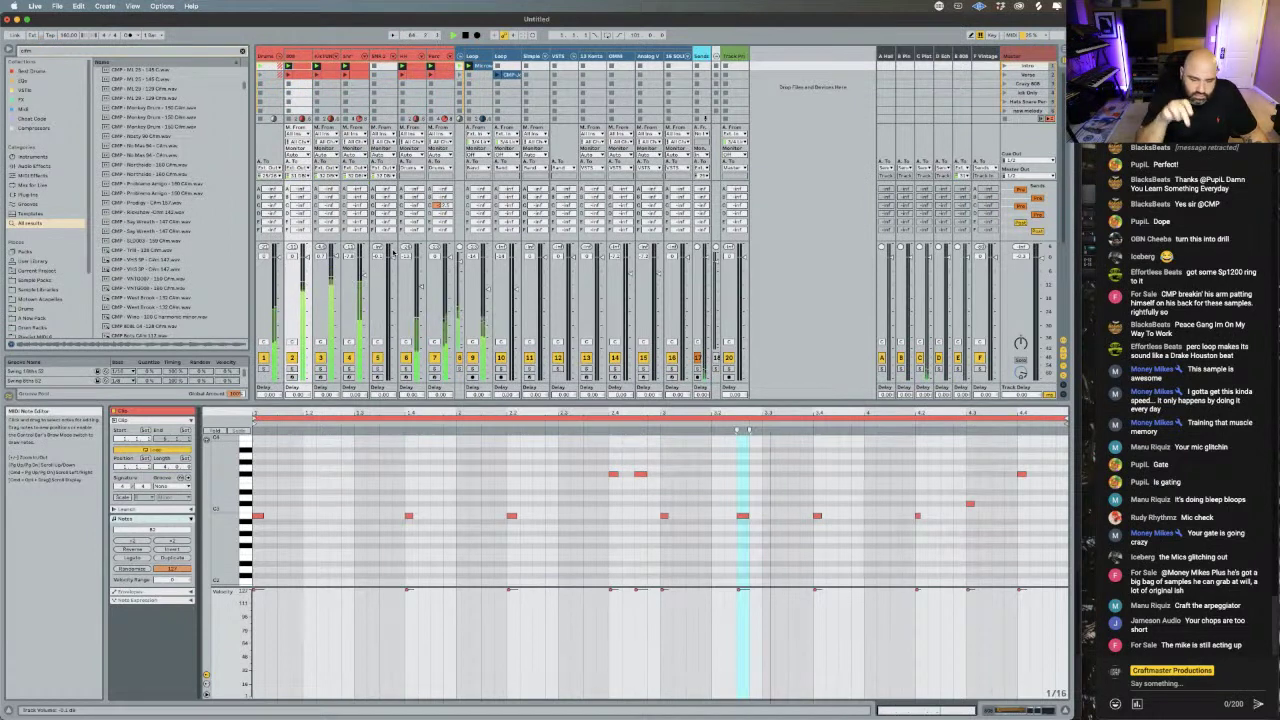
{"action": "key", "text": "Down"}
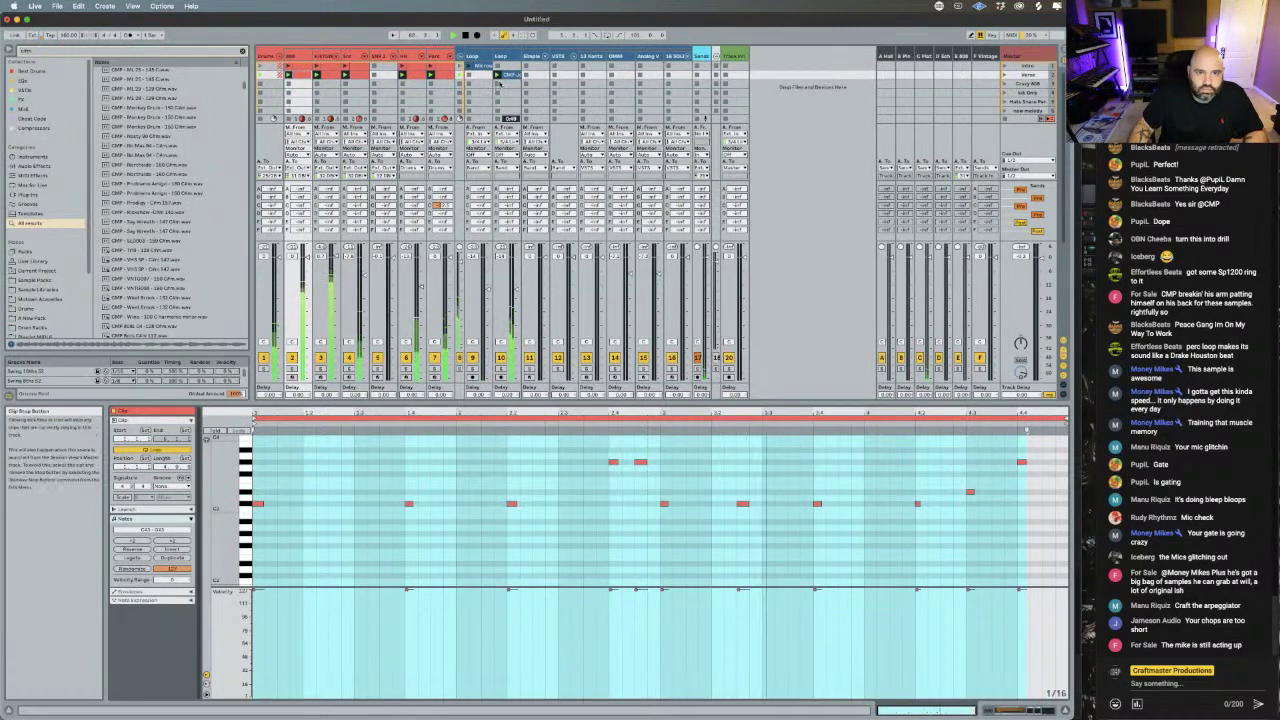
- Enable Warp on the Jordan 4s clip and lower its segment BPM so the sample spans 32 bars
{"action": "left_click", "coordinate": [505, 75]}
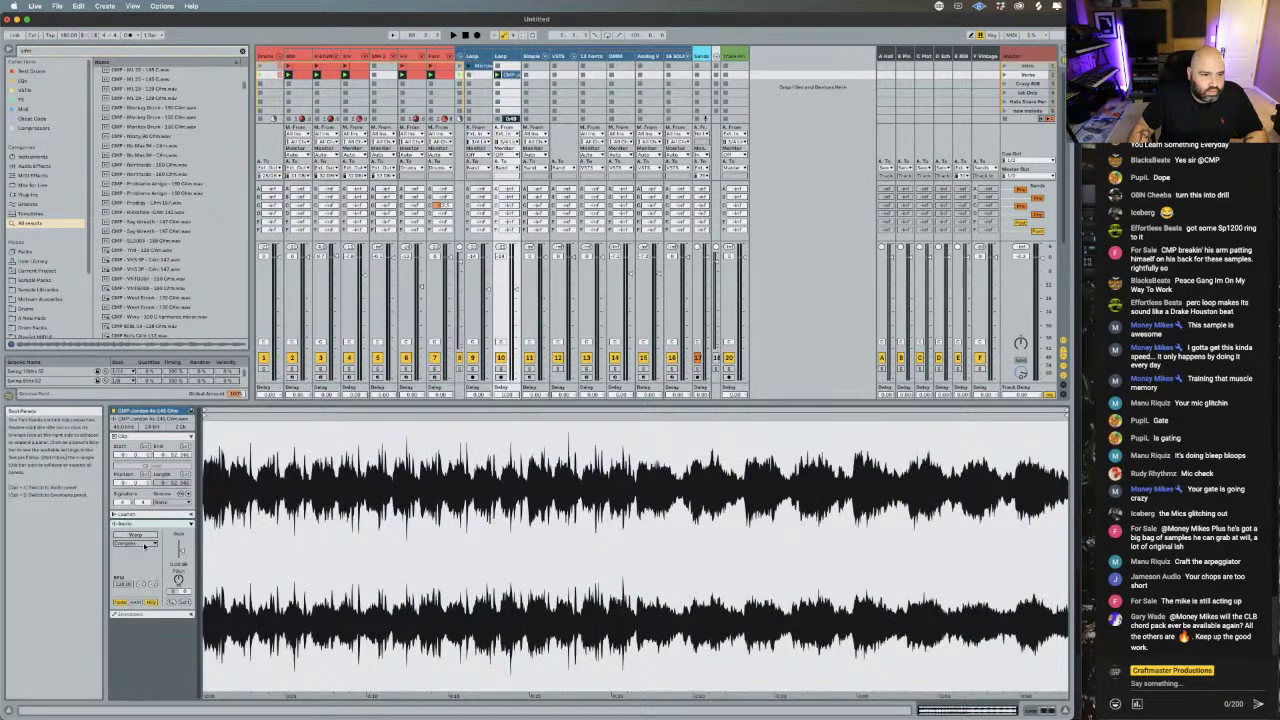
{"action": "left_click", "coordinate": [137, 535]}
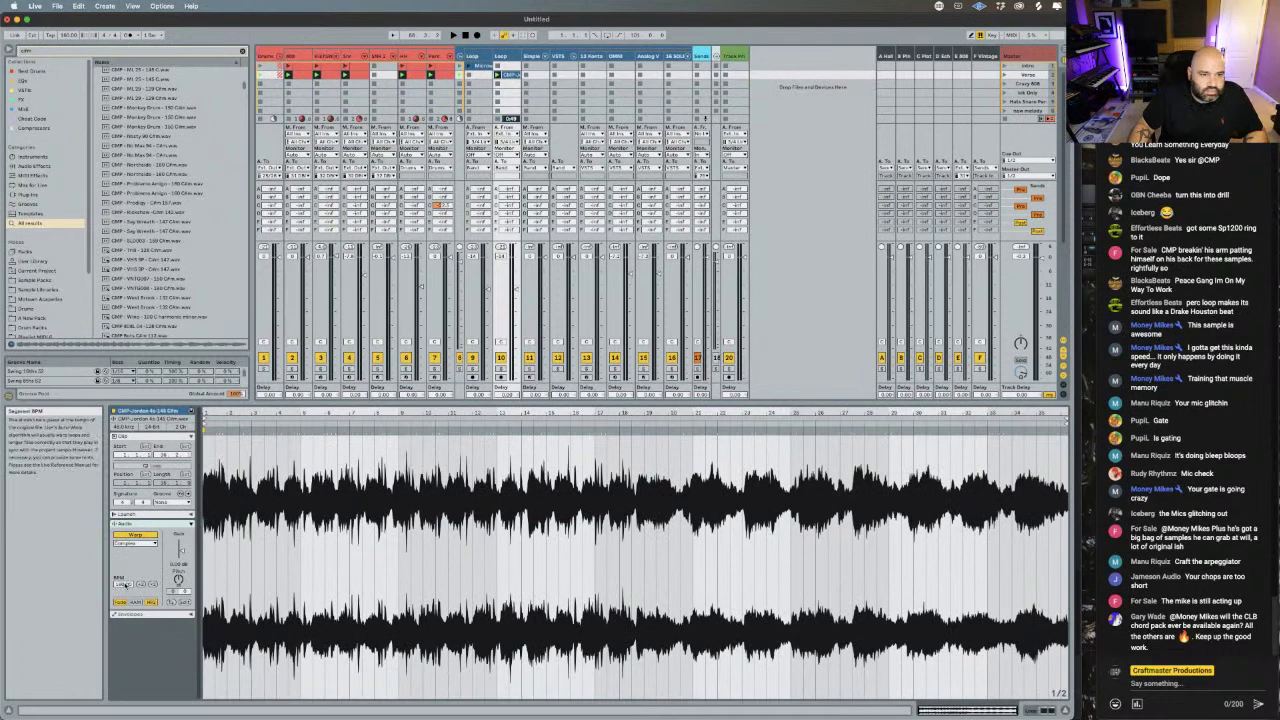
{"action": "left_click_drag", "start_coordinate": [120, 584], "coordinate": [125, 592]}
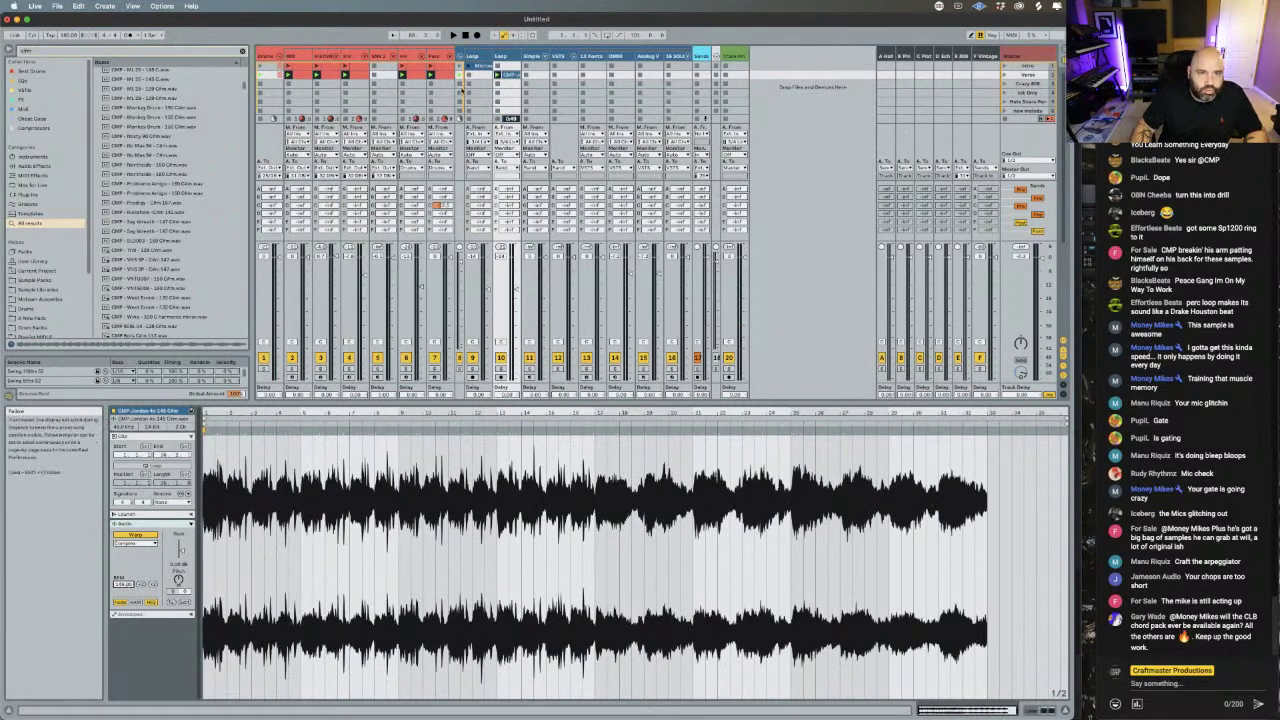
- Loop the first eight bars of the Jordan 4s clip and play it with the drums
{"action": "key", "text": "space"}
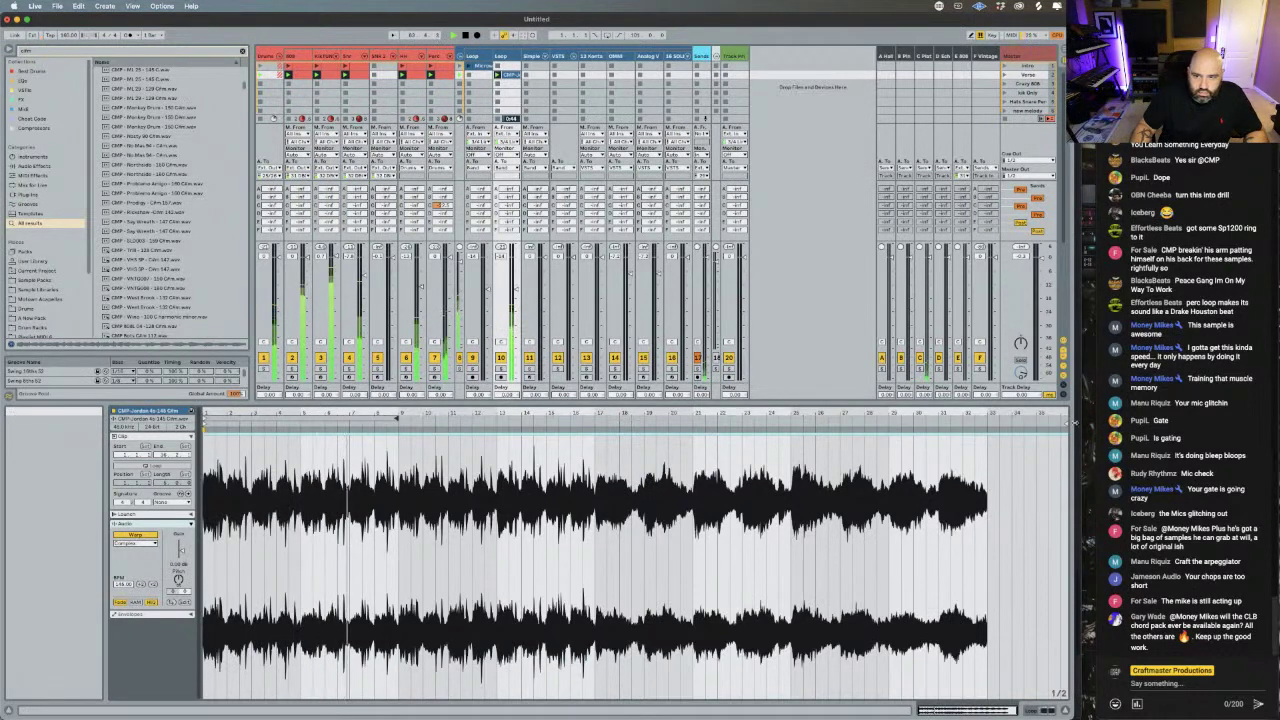
{"action": "left_click_drag", "start_coordinate": [1076, 422], "coordinate": [398, 424]}
{"action": "key", "text": "ctrl+l"}
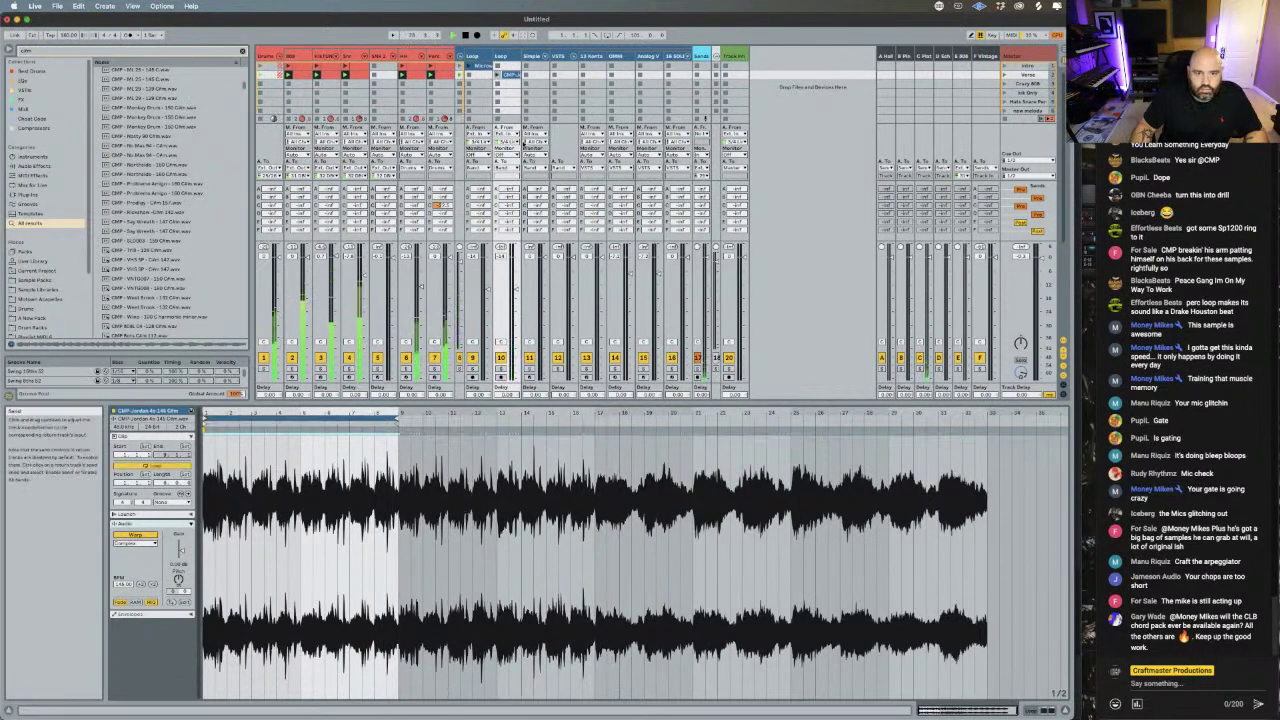
{"action": "key", "text": "space"}
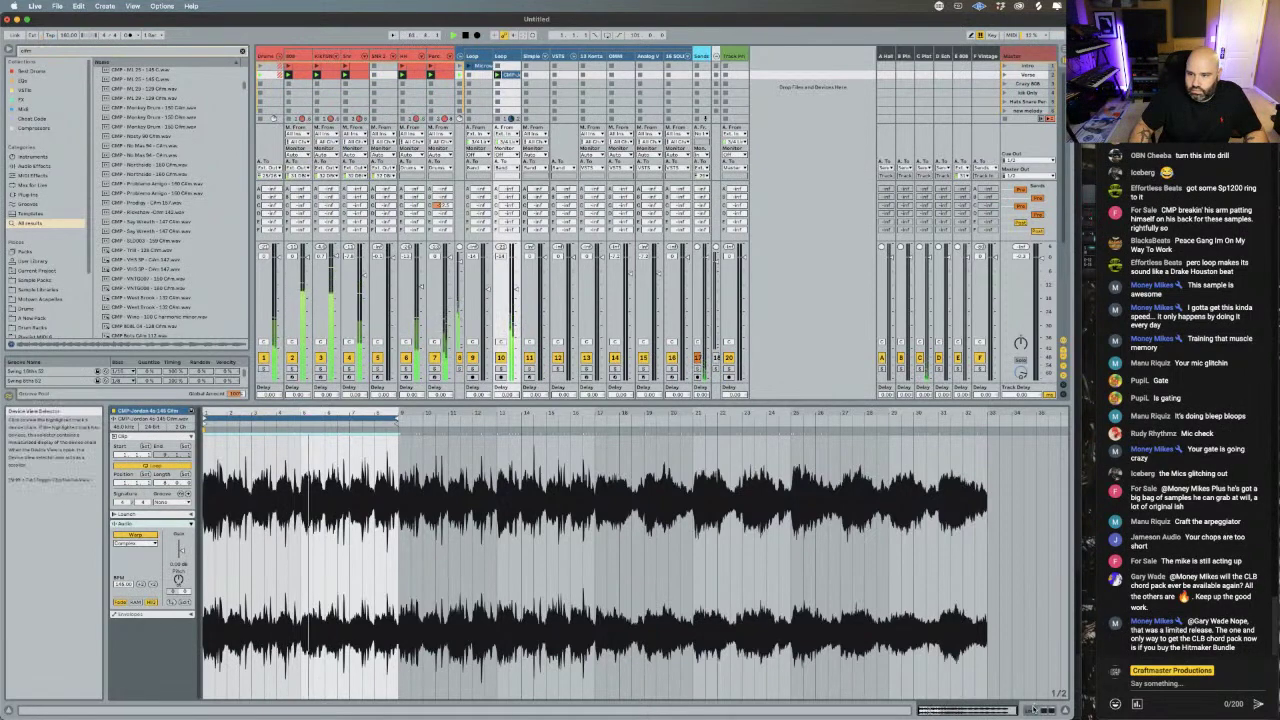
- Show the Loop track's devices, switch playback back to the Intro scene, and stop the transport
{"action": "left_click", "coordinate": [1040, 710]}
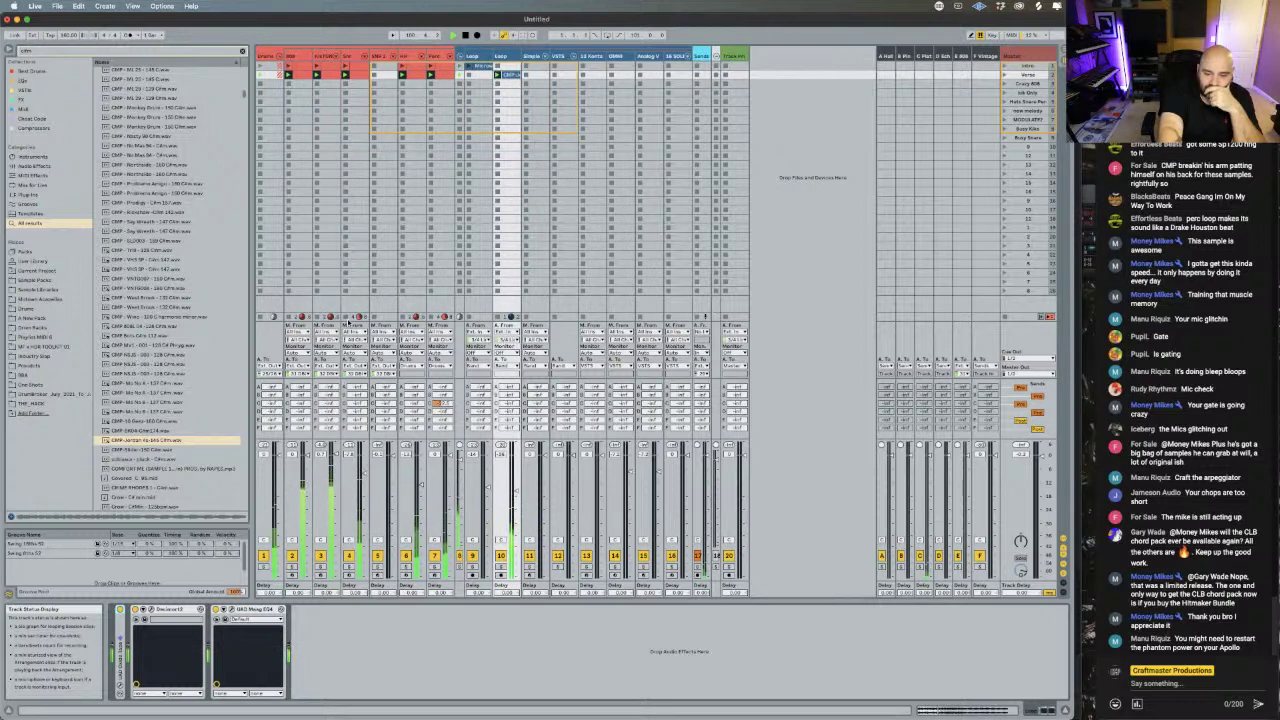
{"action": "key", "text": "Up"}
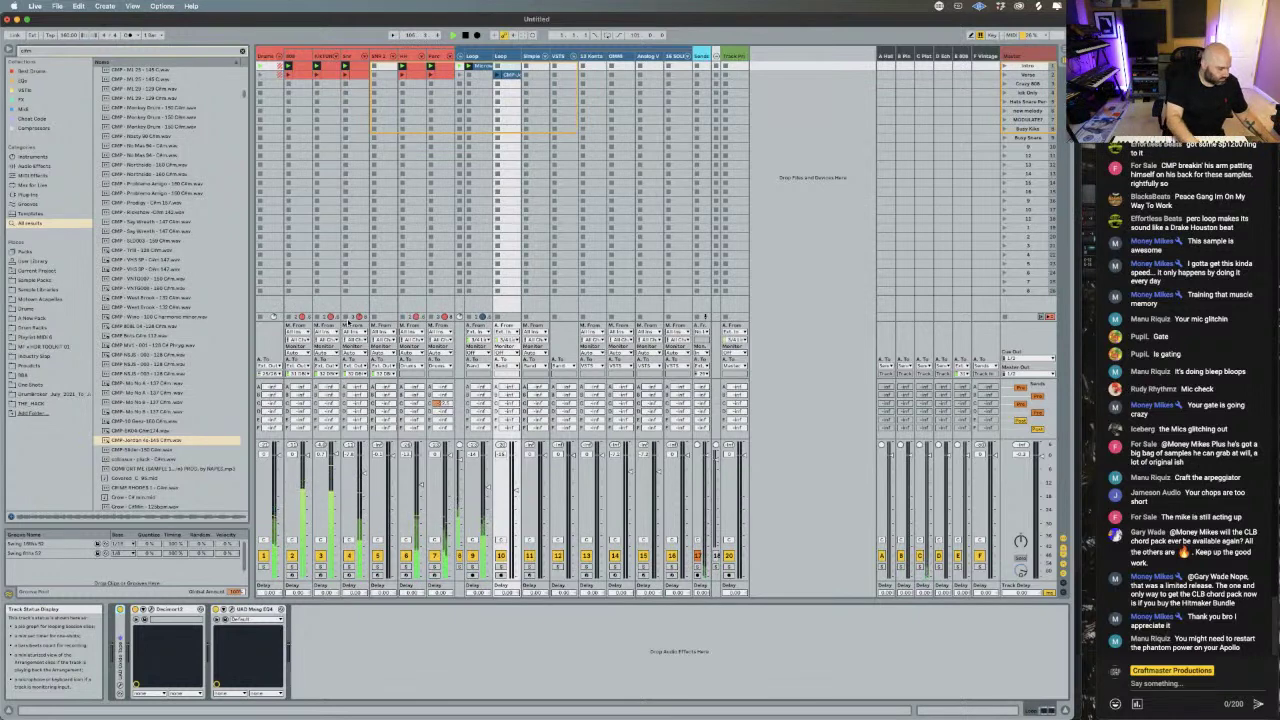
{"action": "key", "text": "space"}
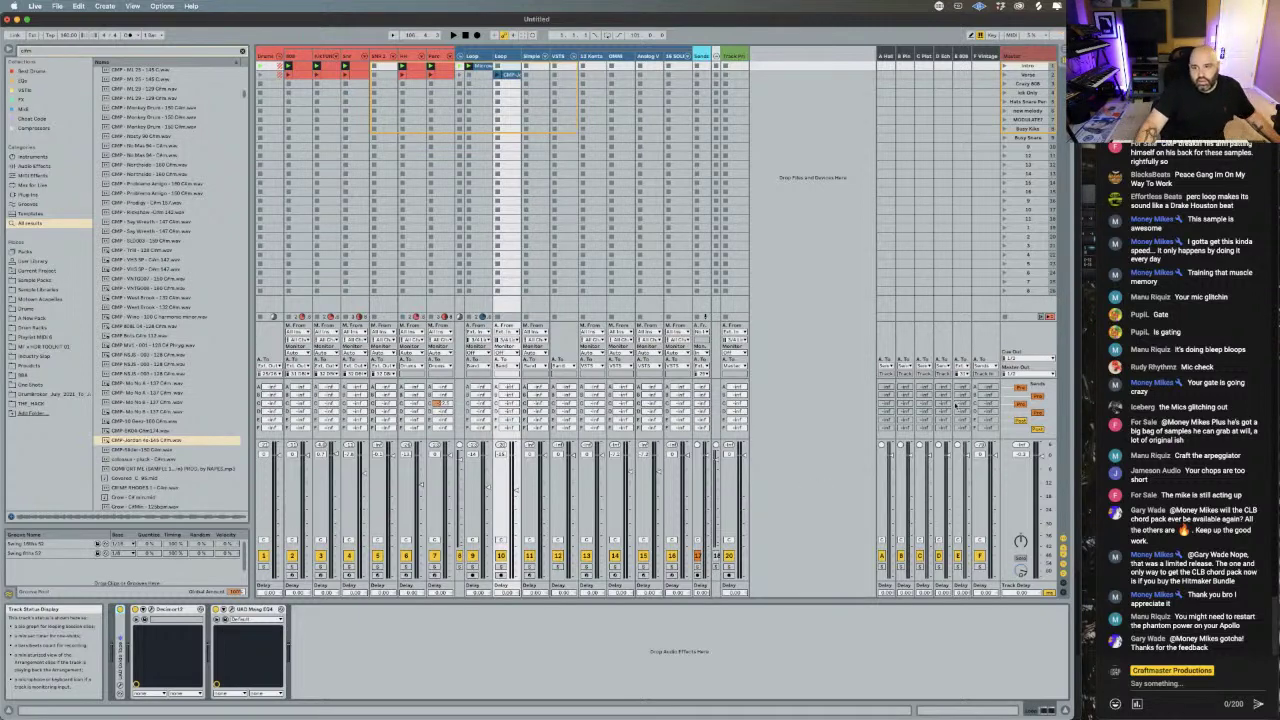
- Narrow the Ableton Live window to about half its width to uncover the Streamlabs Desktop window behind it
{"action": "left_click_drag", "start_coordinate": [1073, 320], "coordinate": [607, 345]}
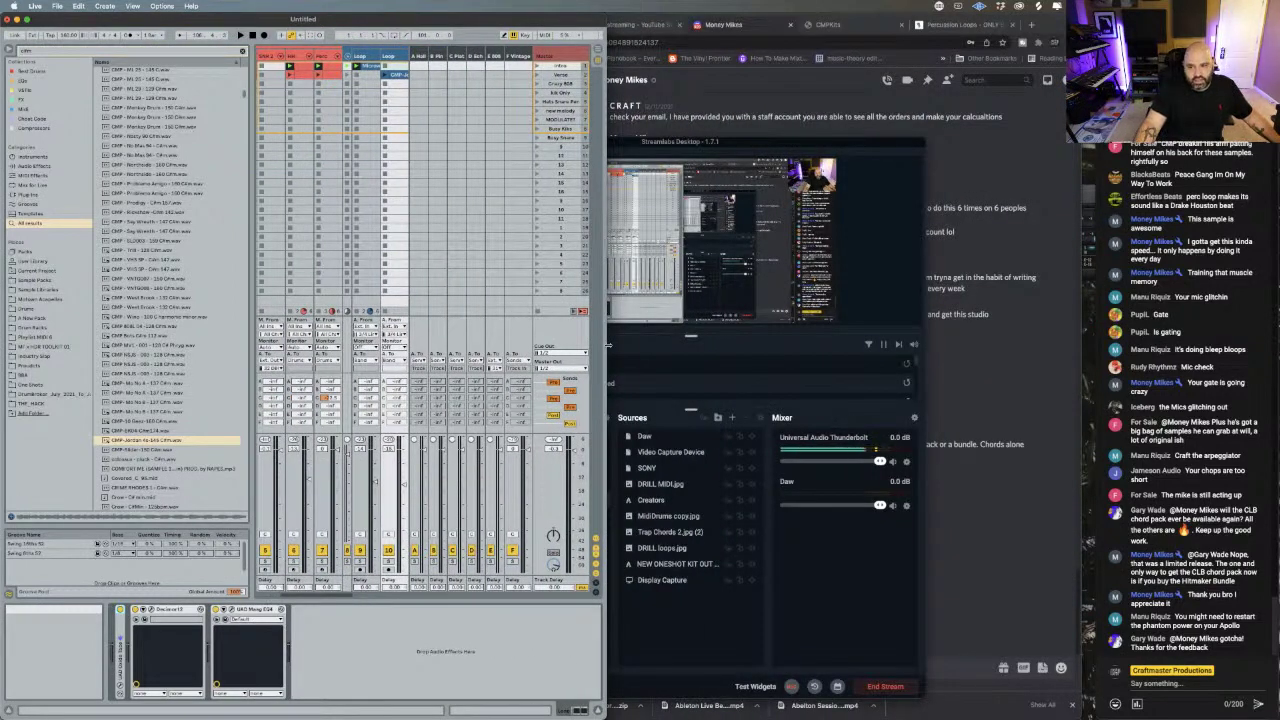
- Crop the CMP-Jordan clip in track 10's Verse slot to its eight-bar loop and reverse the sample
{"action": "left_click_drag", "start_coordinate": [607, 345], "coordinate": [1017, 397]}
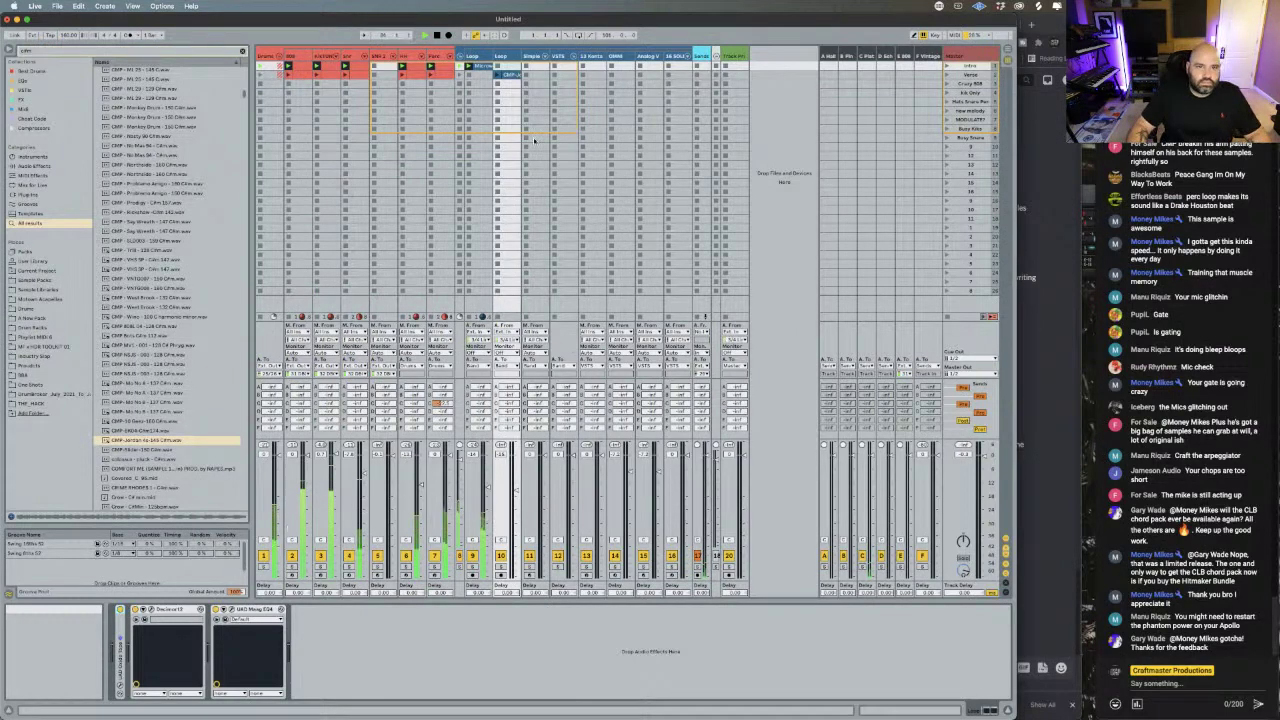
{"action": "left_click", "coordinate": [512, 76]}
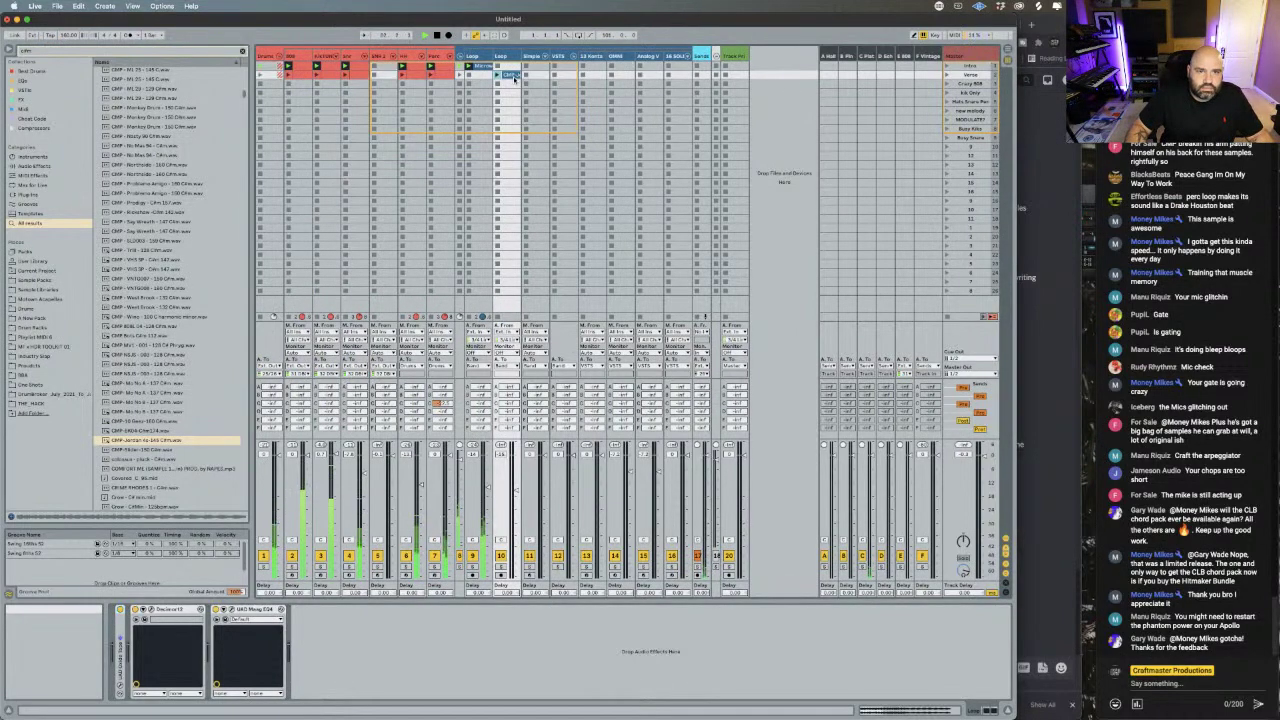
{"action": "double_click", "coordinate": [515, 78]}
{"action": "right_click", "coordinate": [425, 508]}
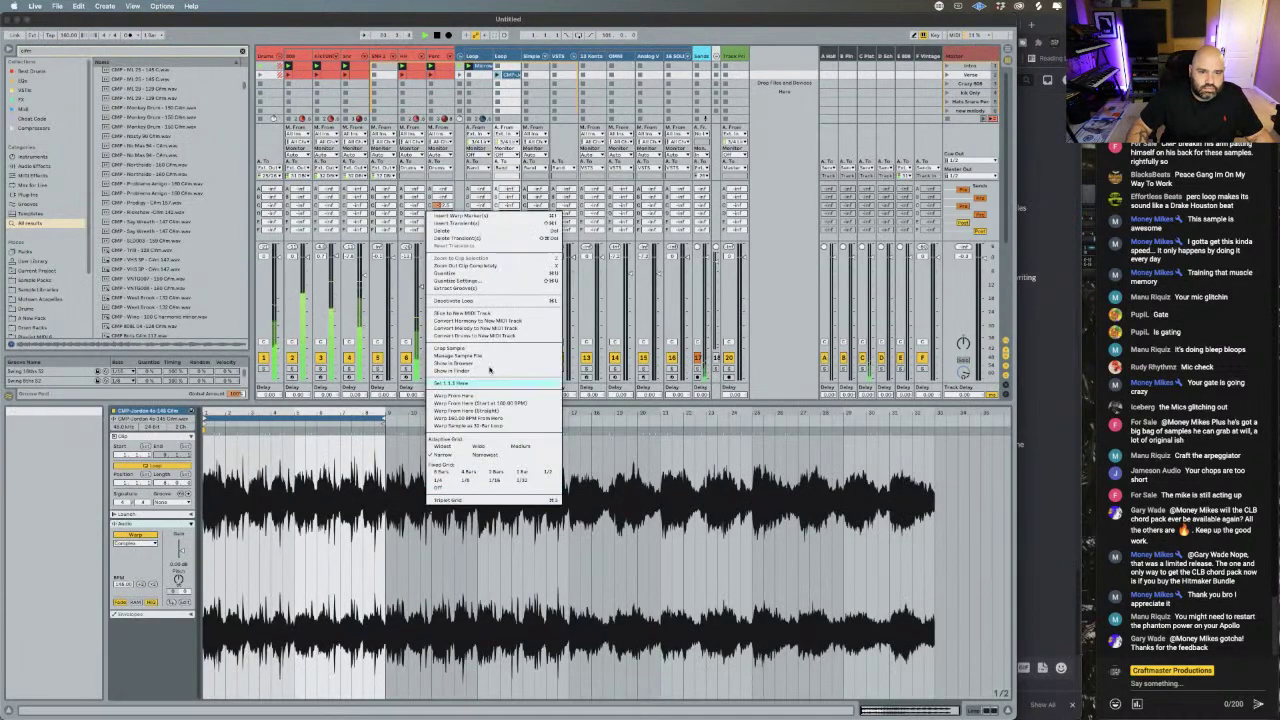
{"action": "left_click", "coordinate": [490, 348]}
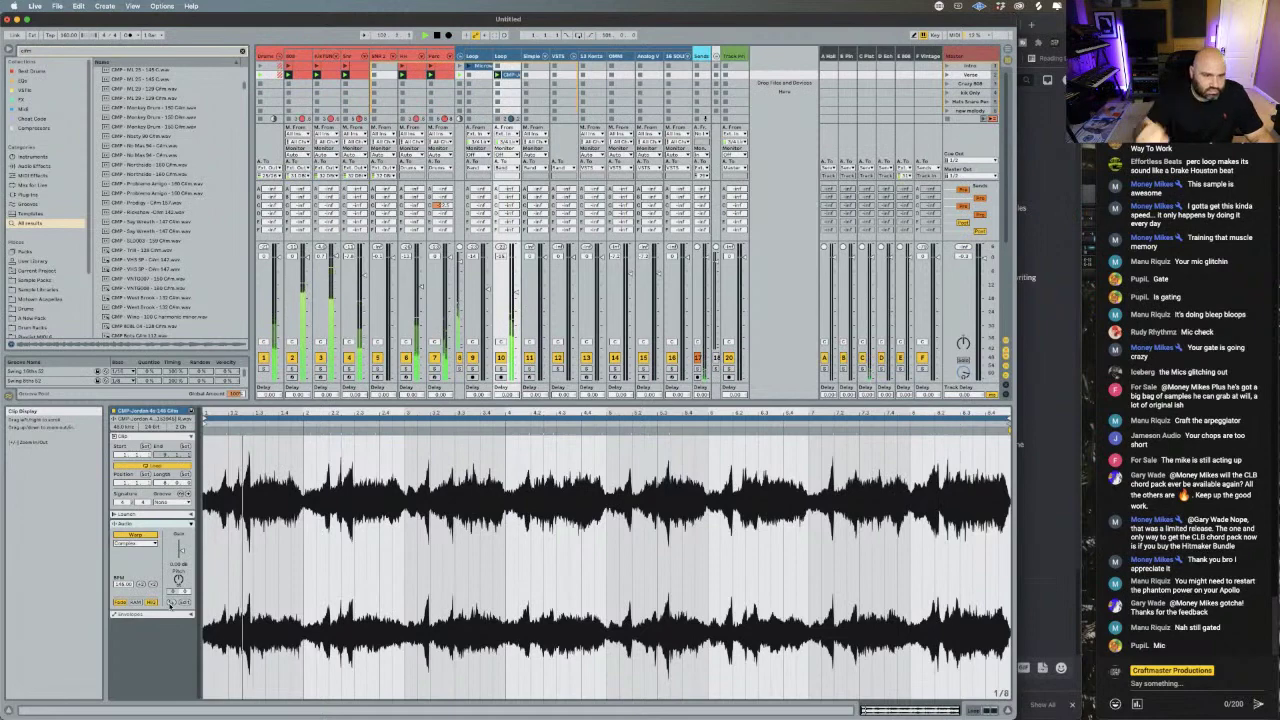
{"action": "left_click", "coordinate": [173, 602]}
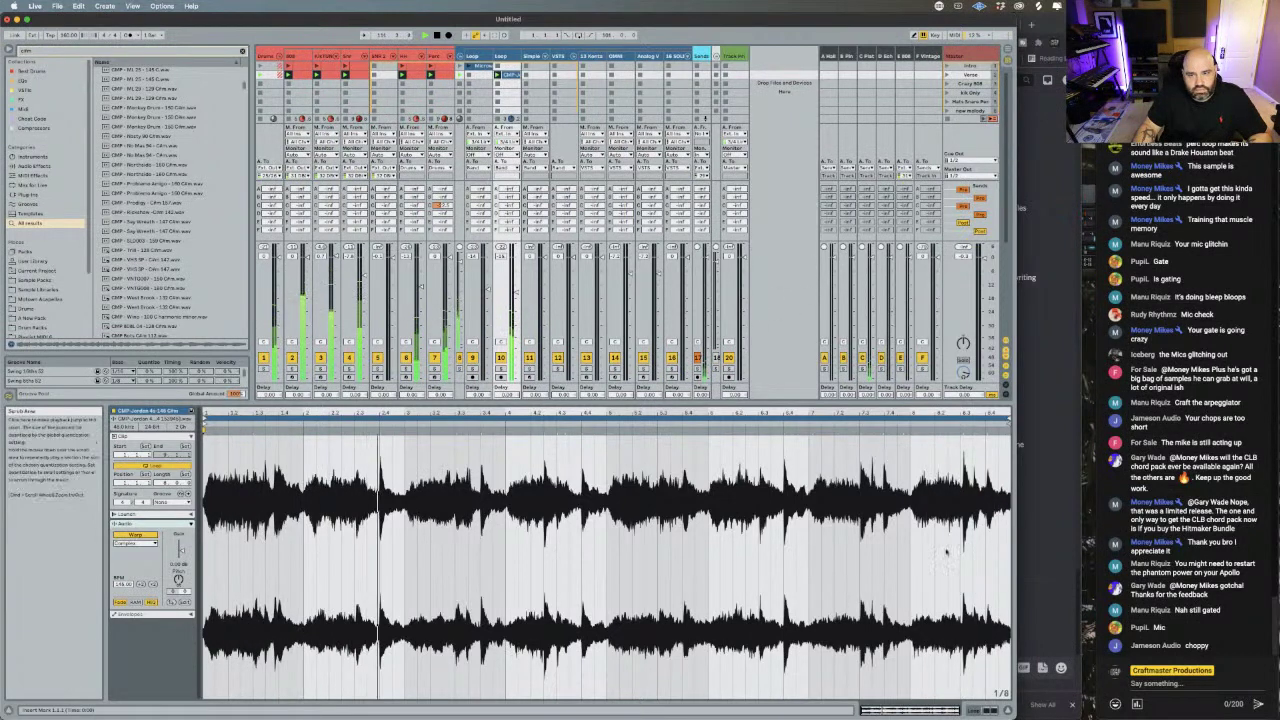
- Switch to Console and open the SSL channel strip on the ANALOG 1 input for inspection
{"action": "mouse_move", "coordinate": [171, 704]}
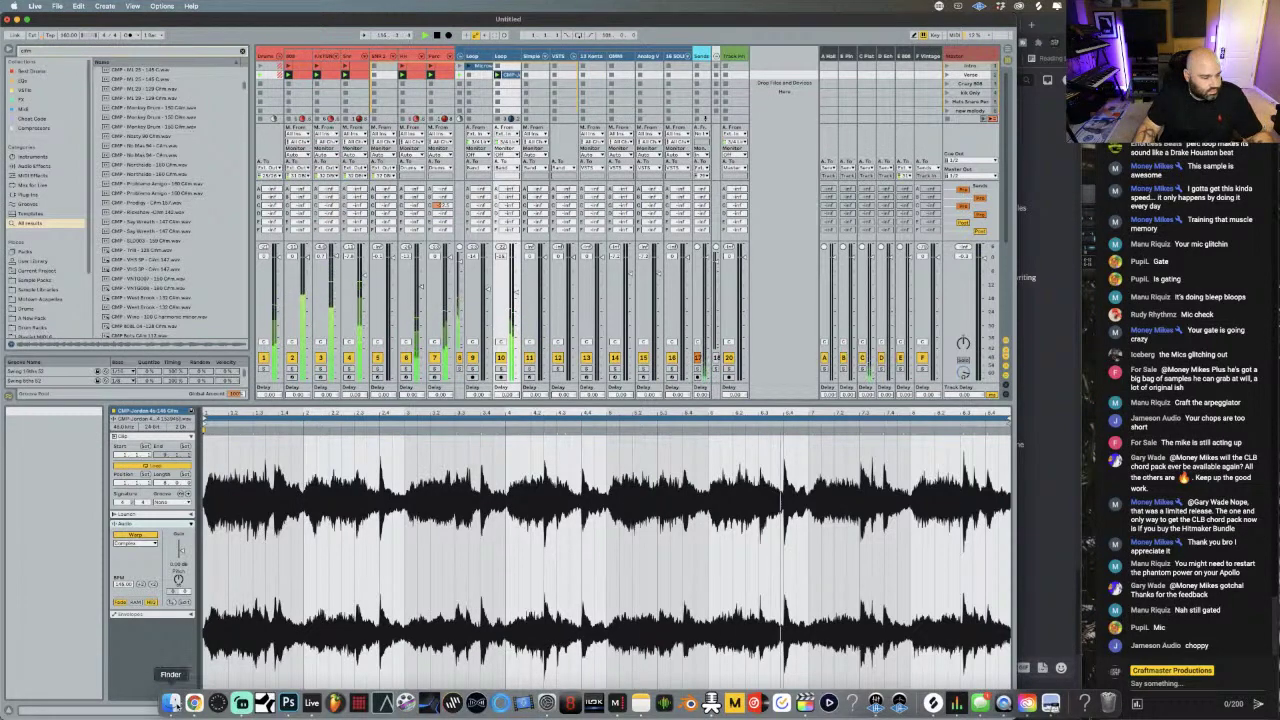
{"action": "left_click", "coordinate": [218, 703]}
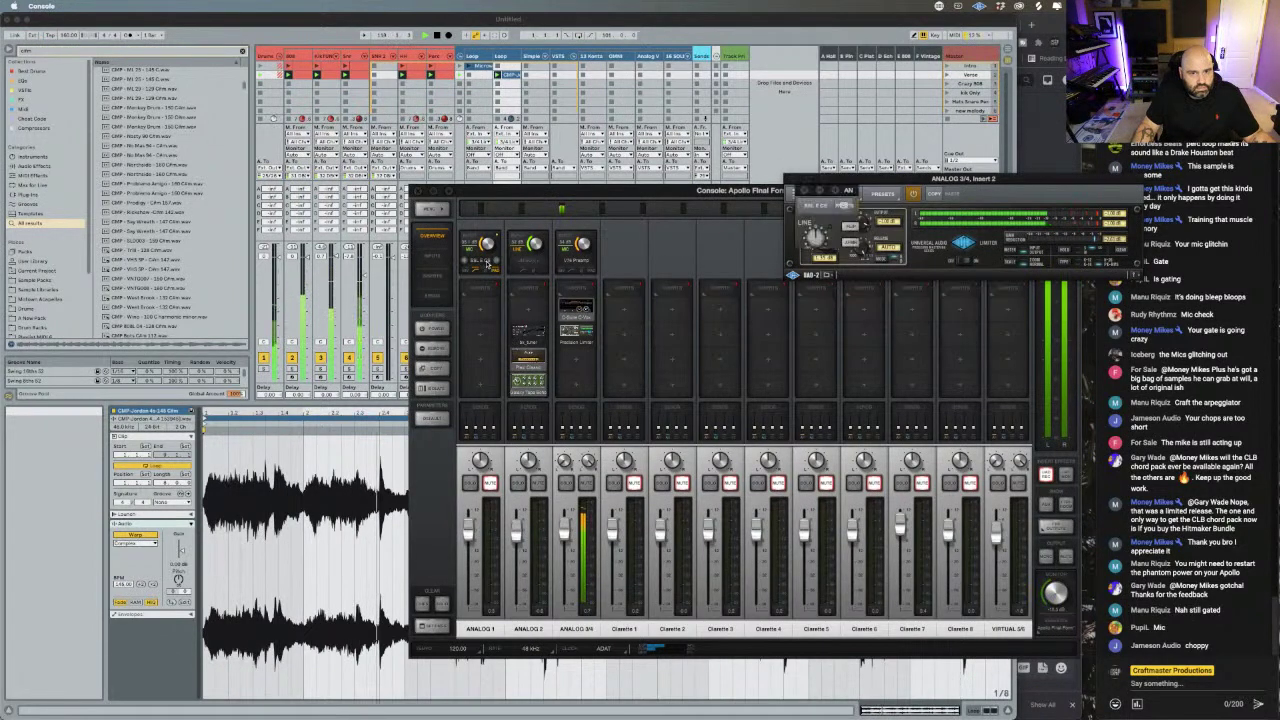
{"action": "left_click", "coordinate": [484, 258]}
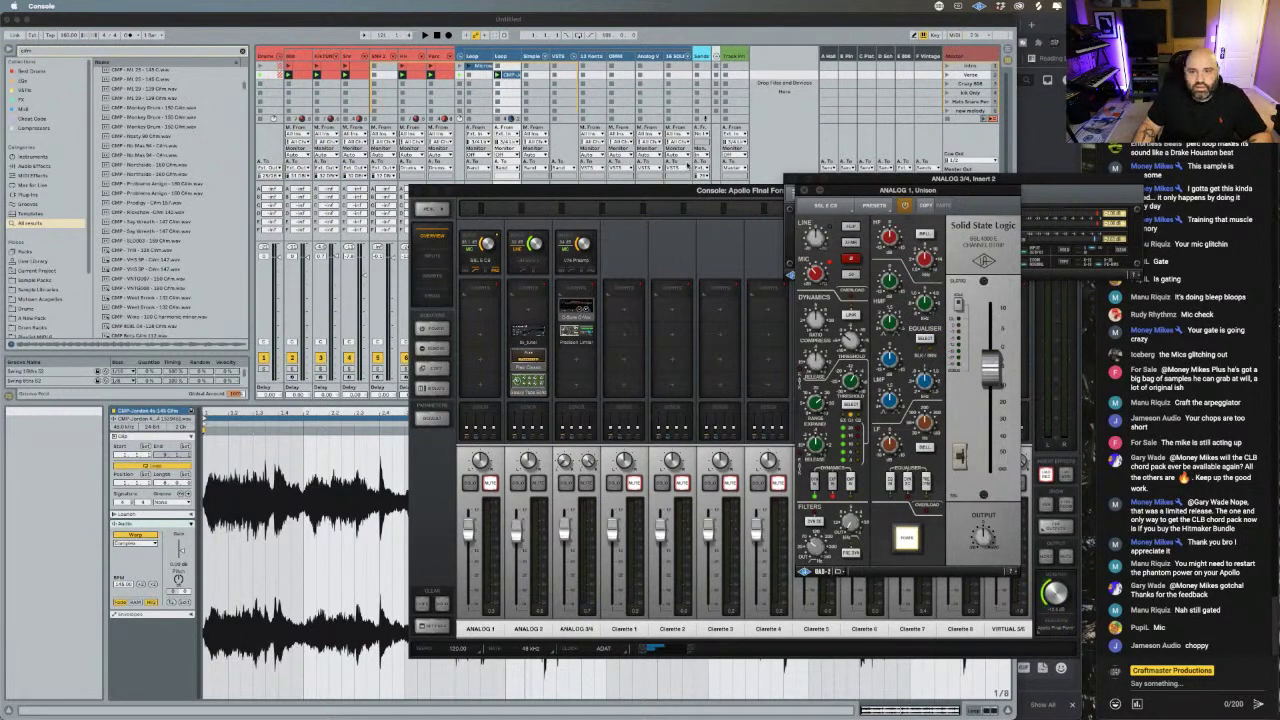
- Switch to Streamlabs Desktop and examine the Noise Gate settings in the Universal Audio Thunderbolt filters
{"action": "left_click", "coordinate": [242, 705]}
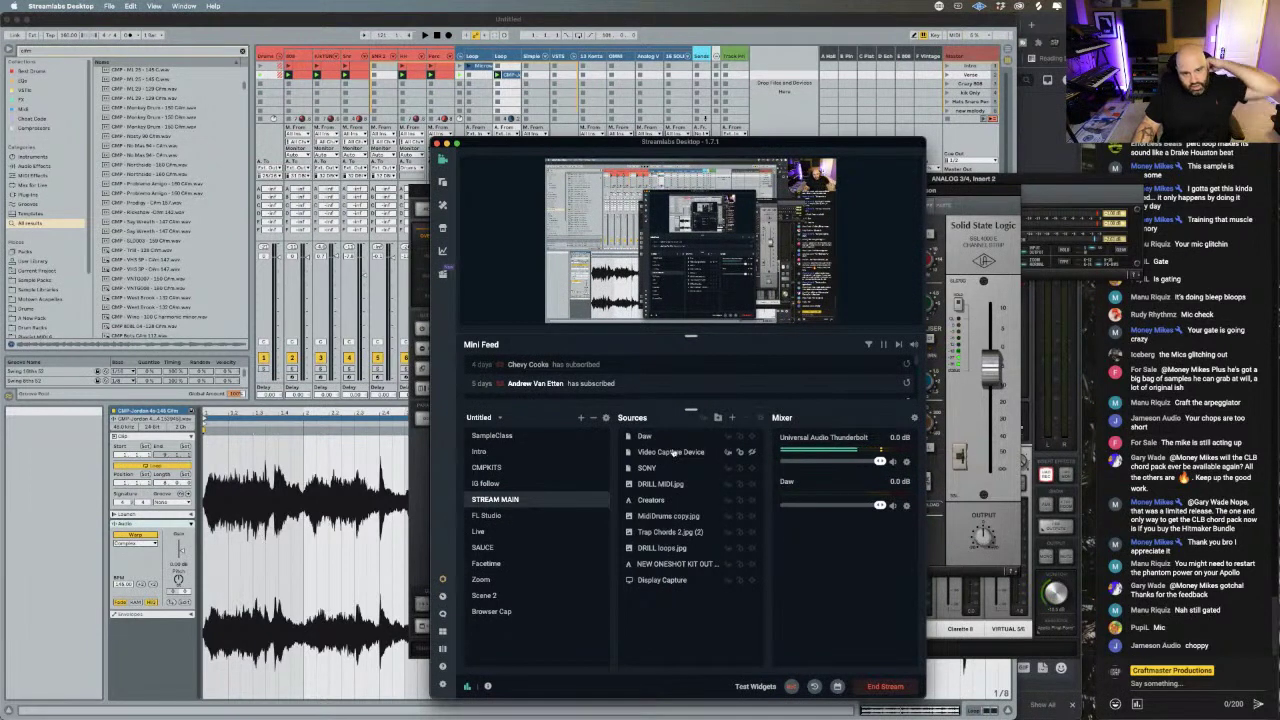
{"action": "left_click", "coordinate": [906, 462]}
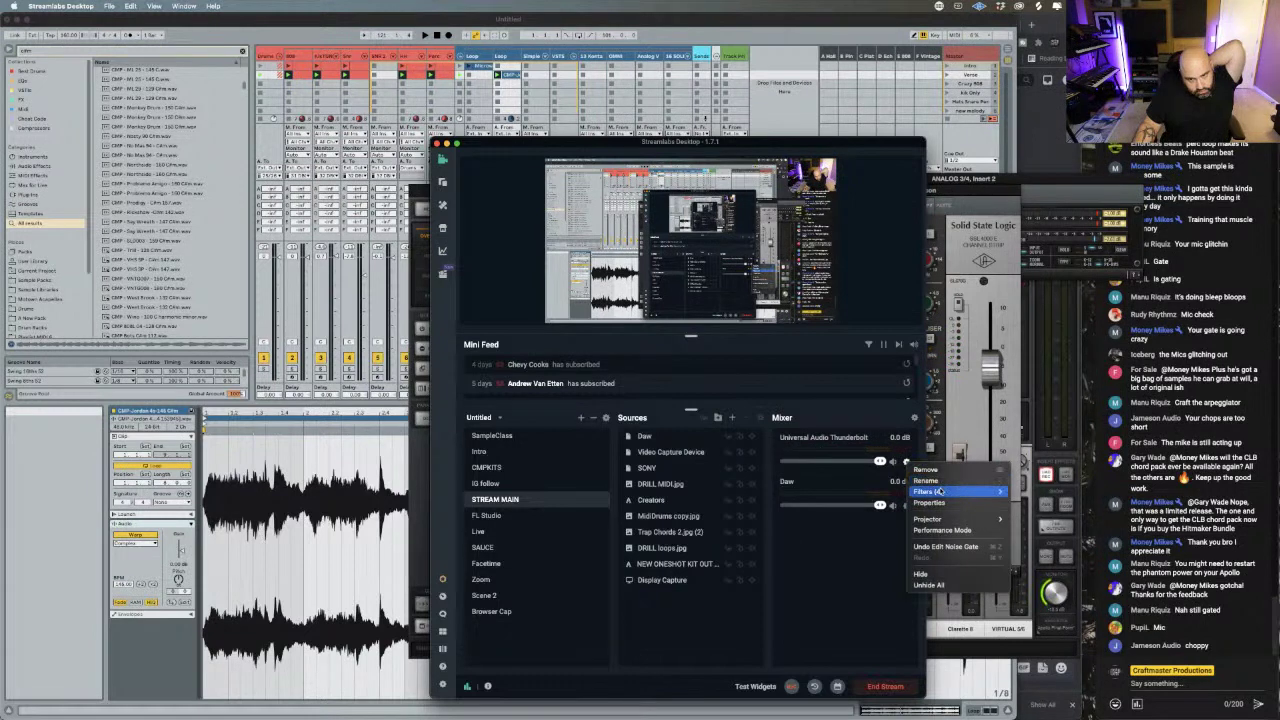
{"action": "mouse_move", "coordinate": [990, 491]}
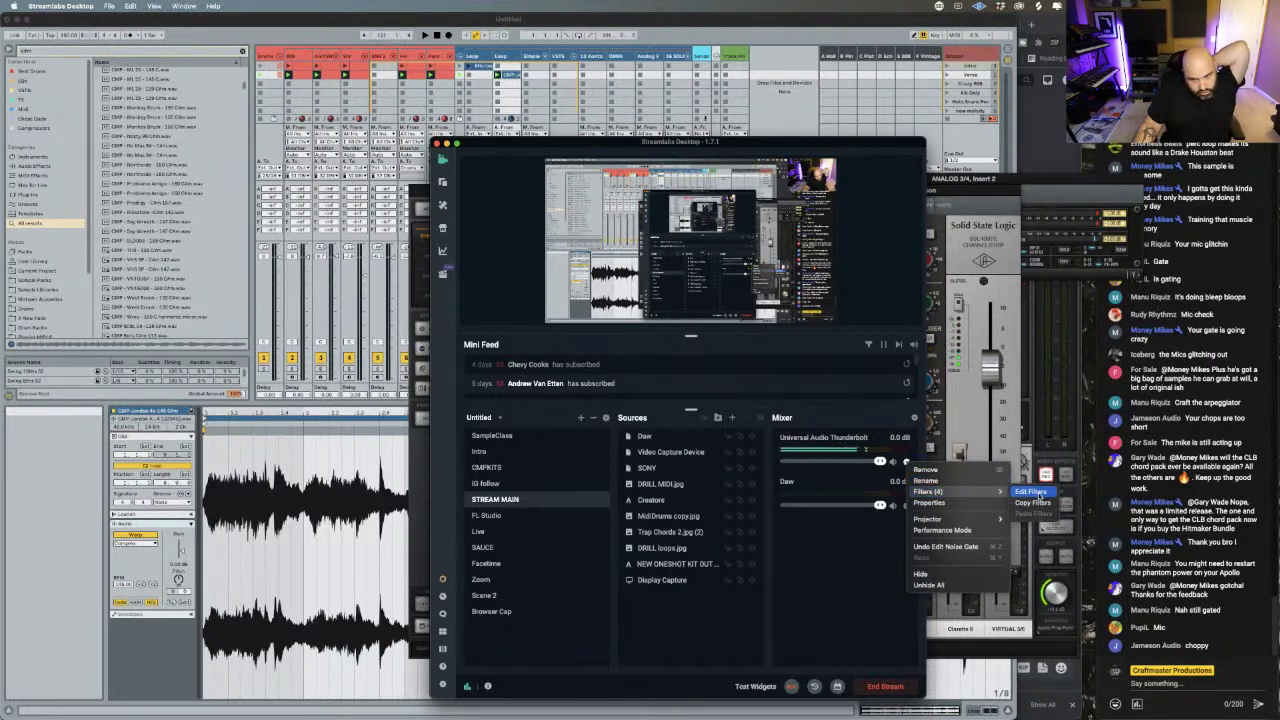
{"action": "left_click", "coordinate": [1030, 491]}
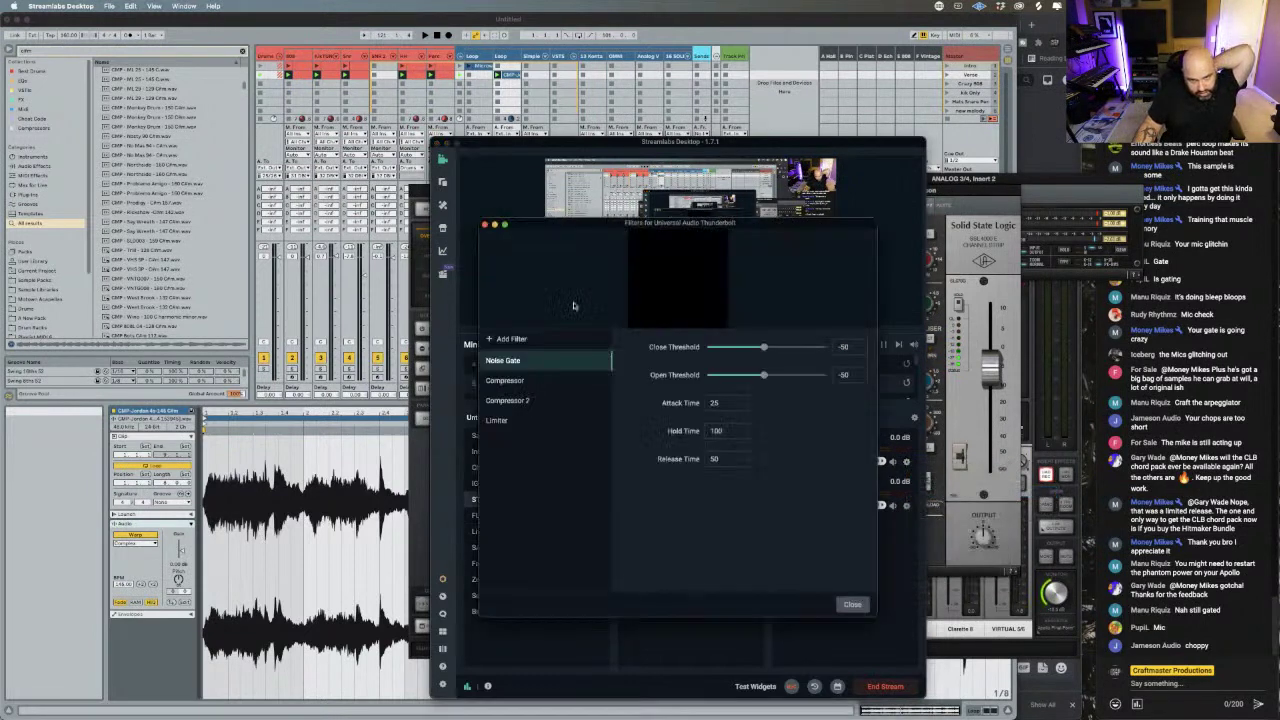
{"action": "left_click_drag", "start_coordinate": [587, 229], "coordinate": [272, 295]}
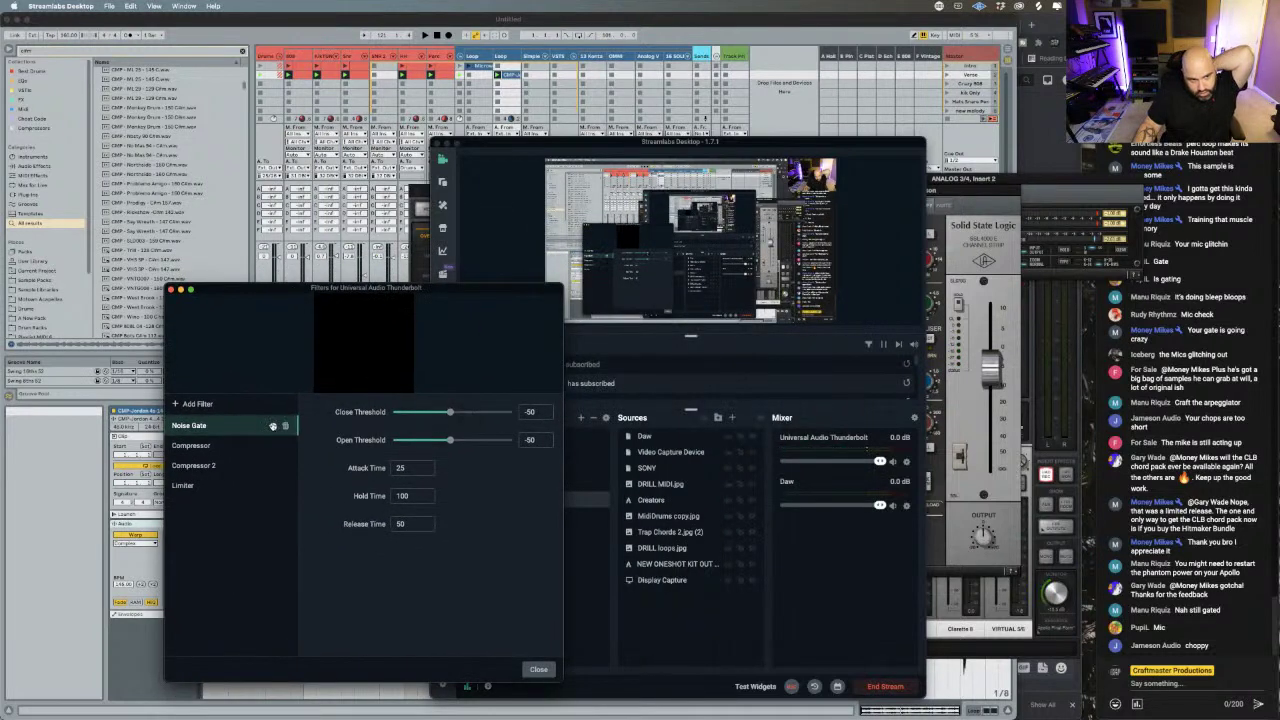
{"action": "left_click", "coordinate": [180, 290]}
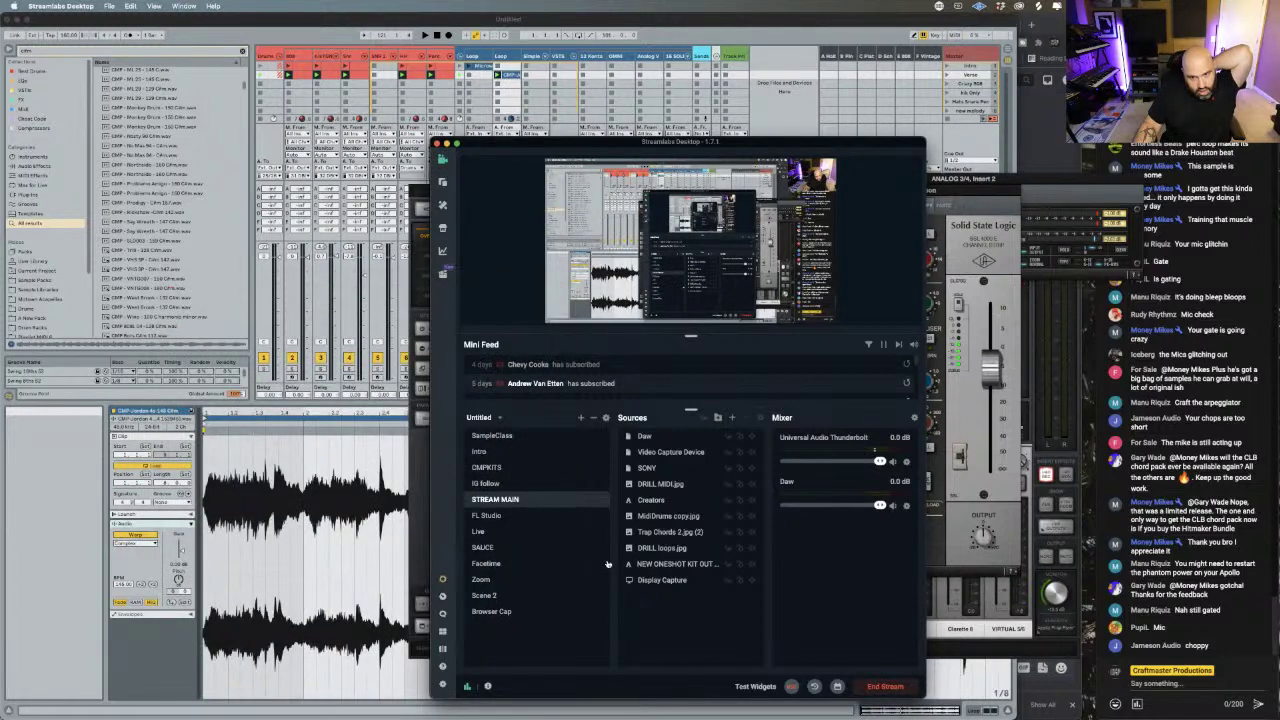
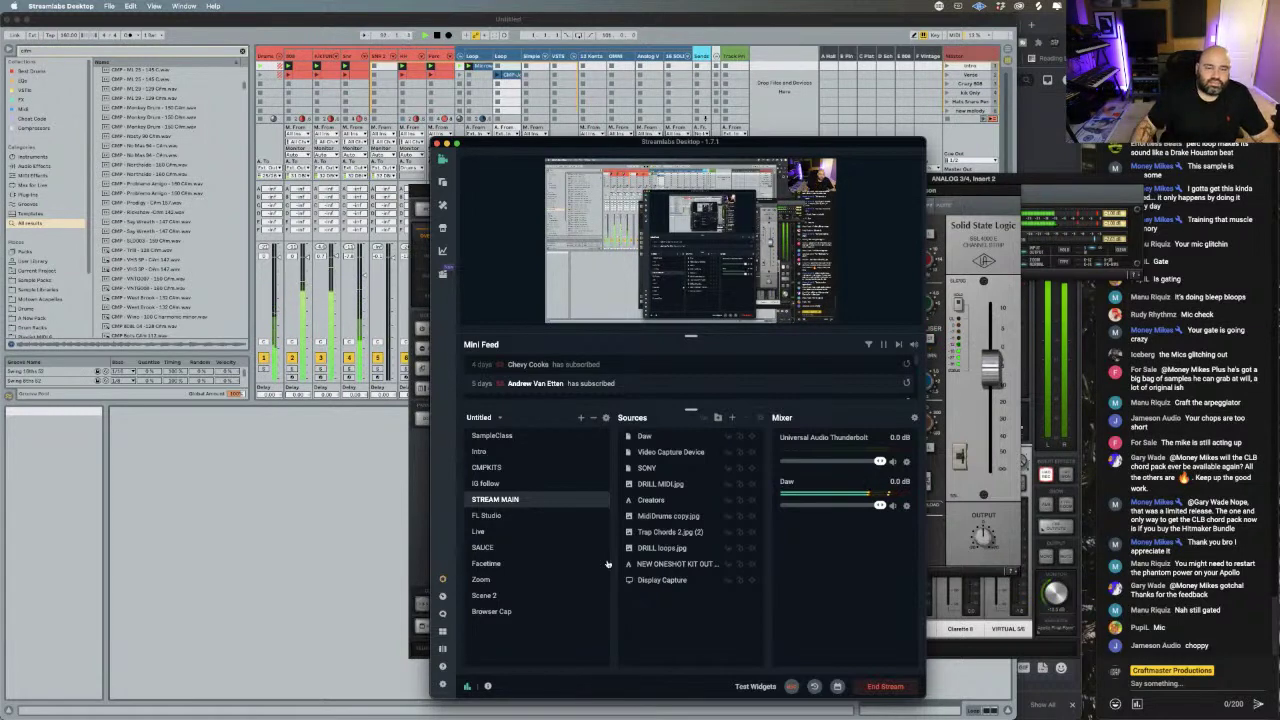
- Switch back to Live, search the browser for "half" and show the device chain of track 10
{"action": "left_click", "coordinate": [516, 54]}
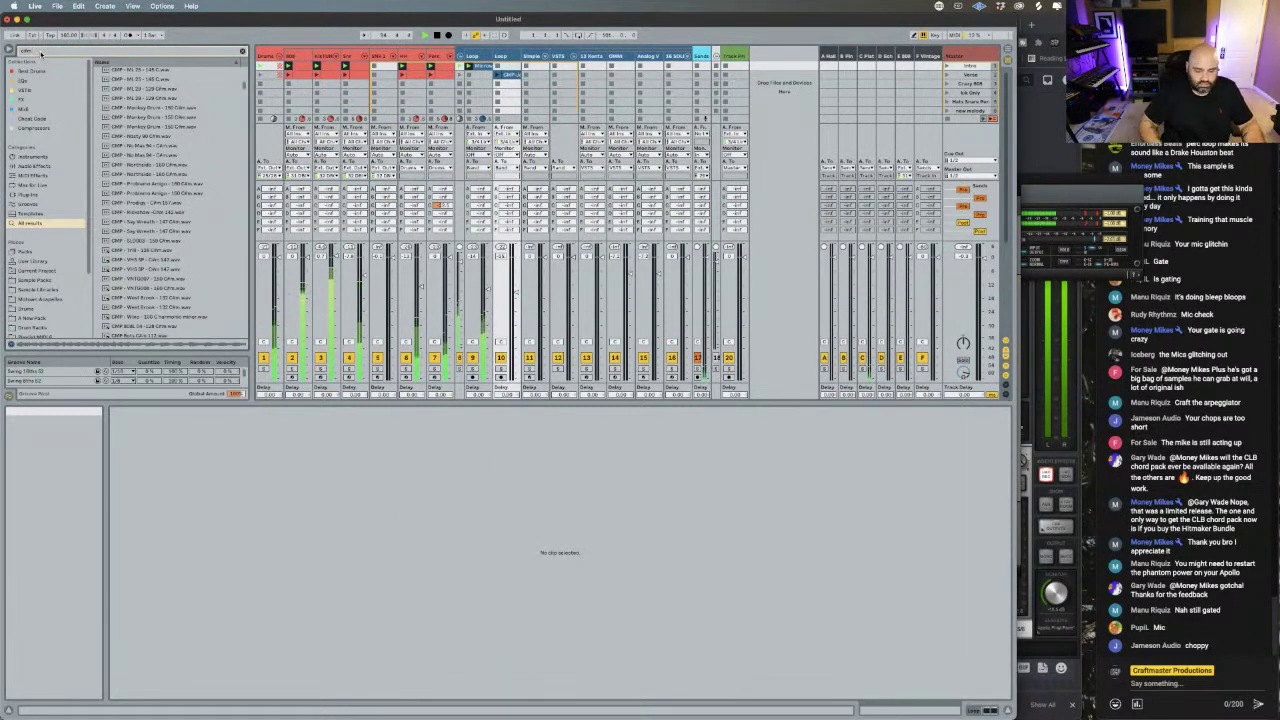
{"action": "key", "text": "BackSpace"}
{"action": "type", "text": "half"}
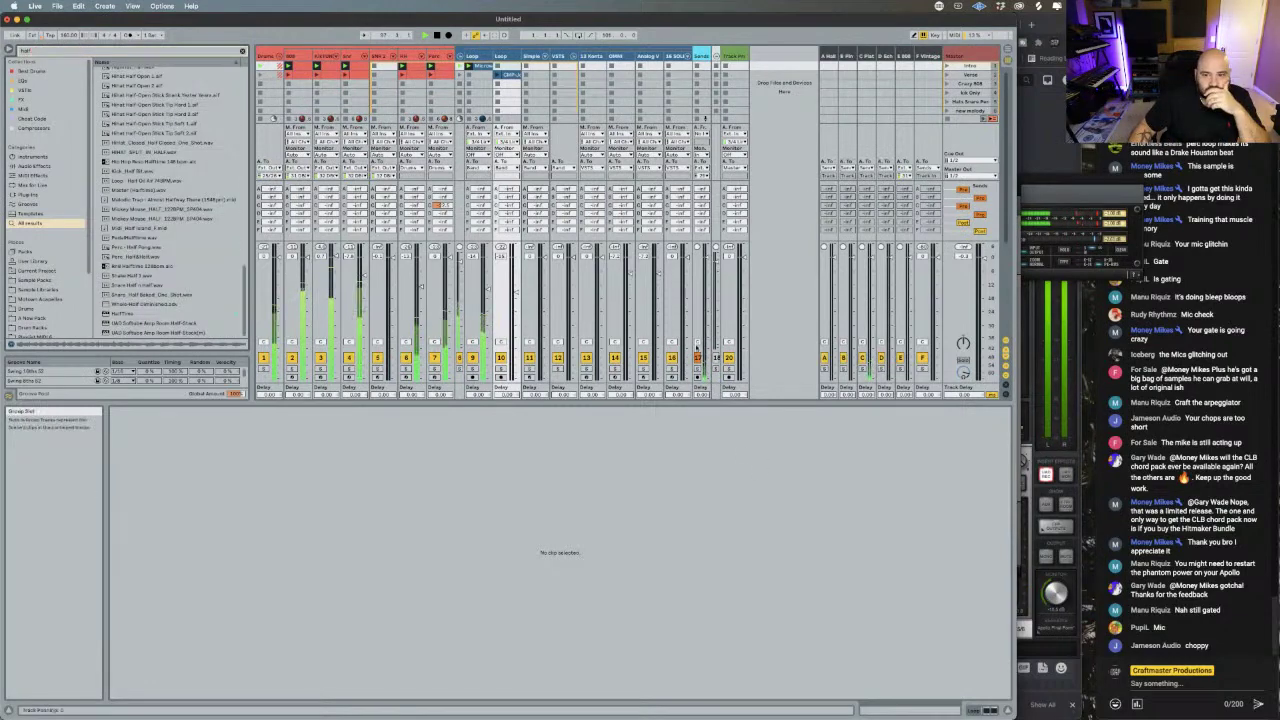
{"action": "left_click", "coordinate": [988, 710]}
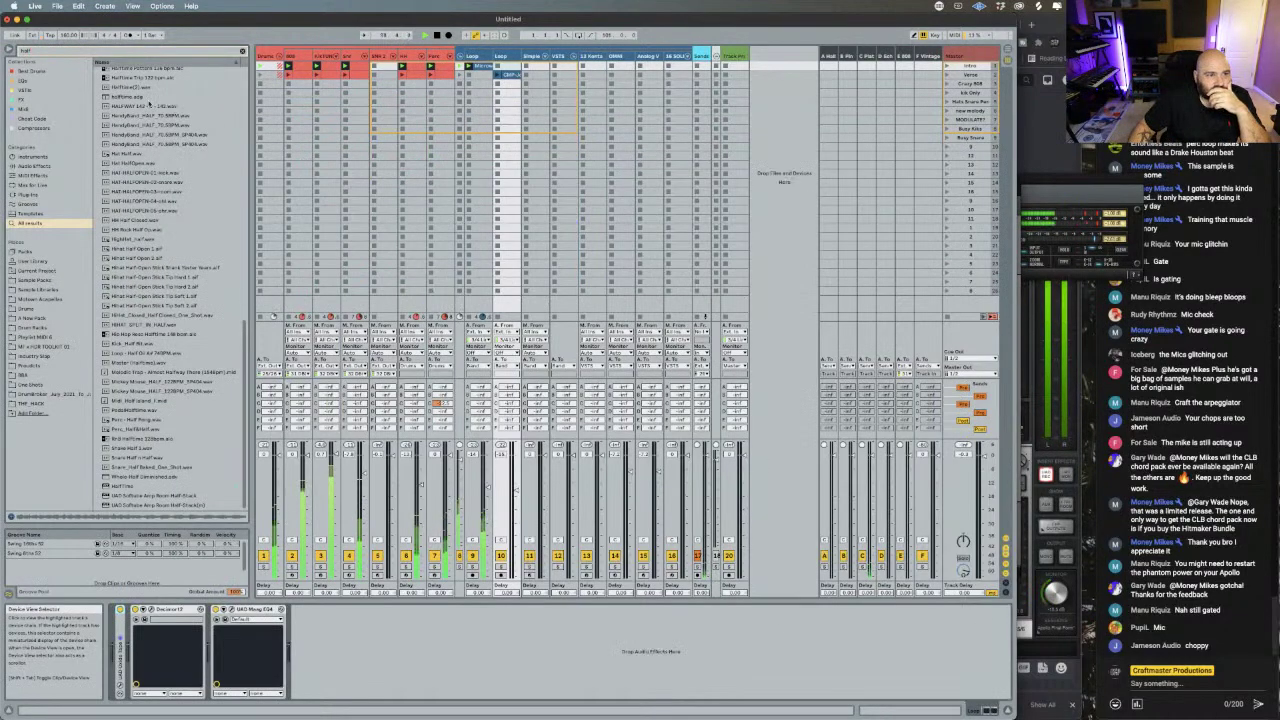
{"action": "scroll", "coordinate": [167, 230], "scroll_direction": "up", "scroll_amount": 10}
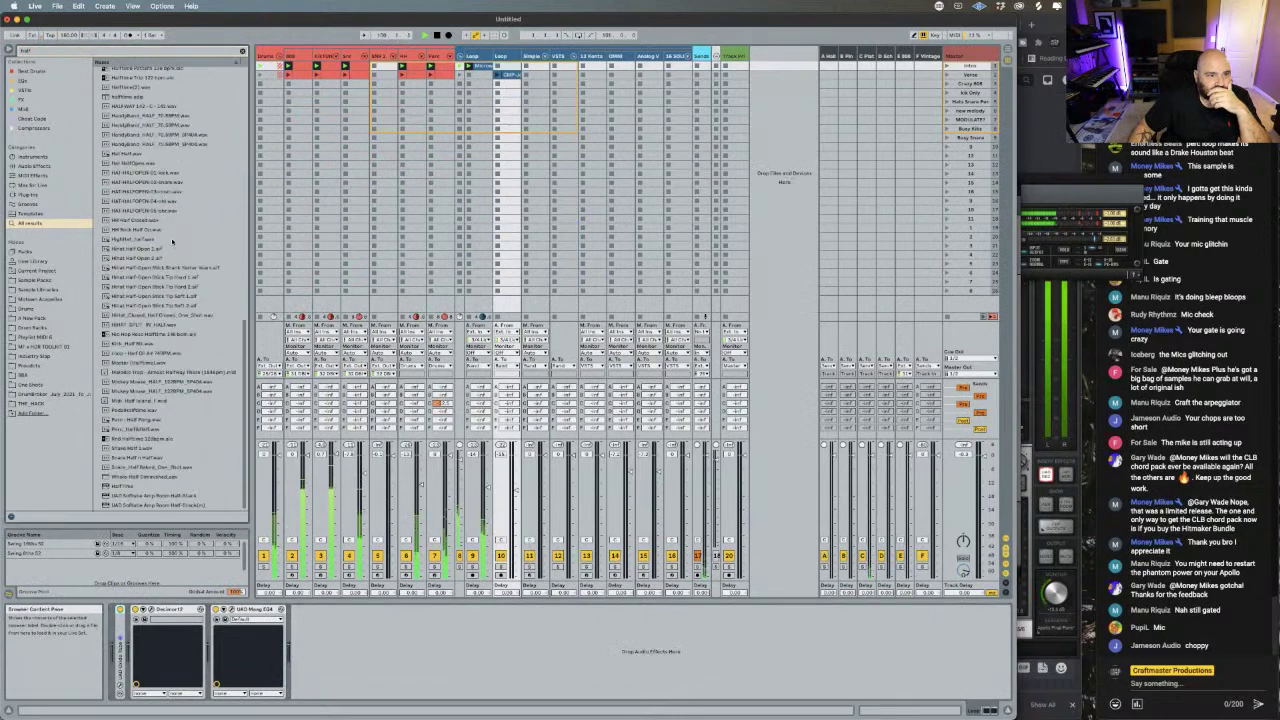
{"action": "scroll", "coordinate": [175, 178], "scroll_direction": "down", "scroll_amount": 10}
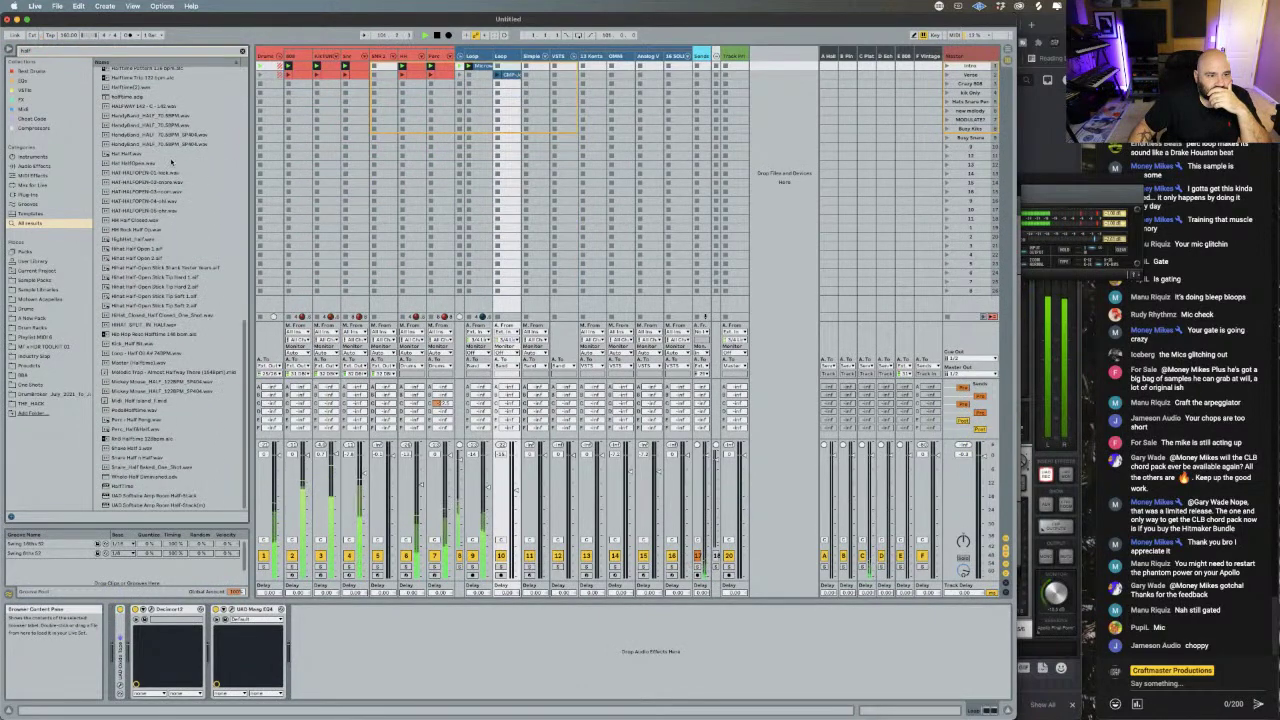
- Add the HalfTime plug-in to the end of track 10's device chain and set its time division to 1/4
{"action": "left_click", "coordinate": [115, 486]}
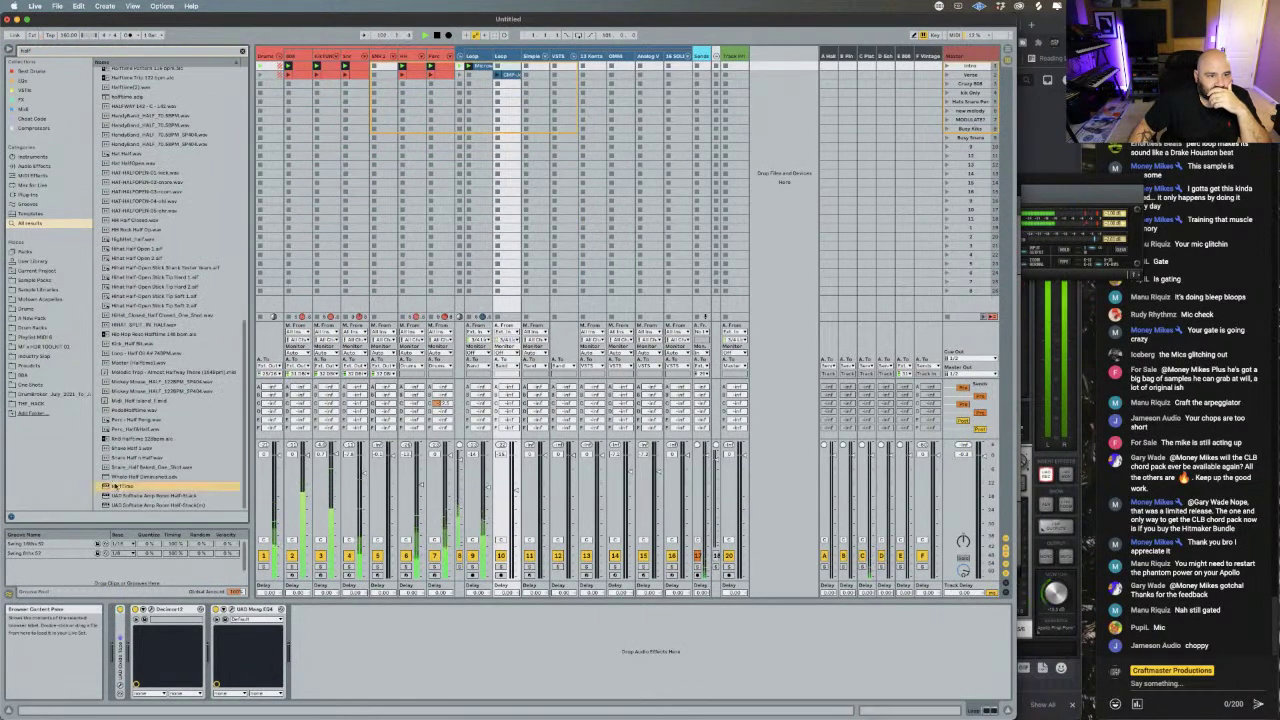
{"action": "left_click_drag", "start_coordinate": [413, 630], "coordinate": [415, 632]}
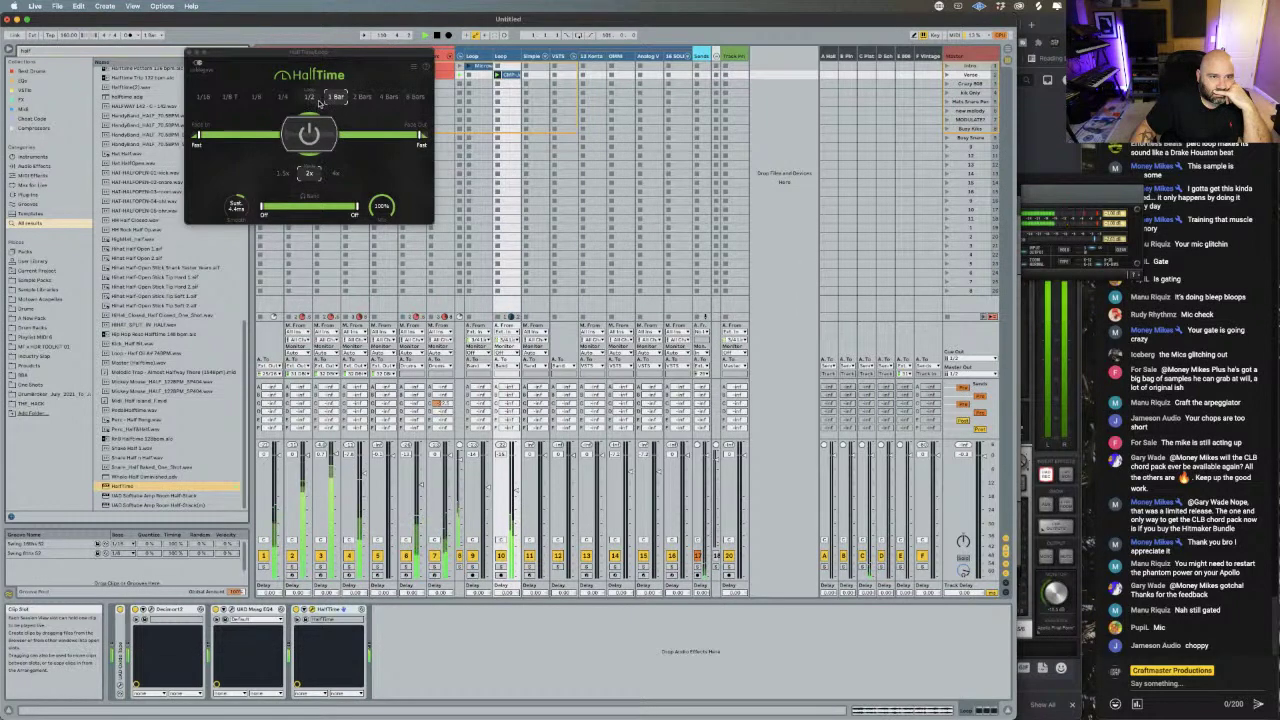
{"action": "left_click", "coordinate": [283, 97]}
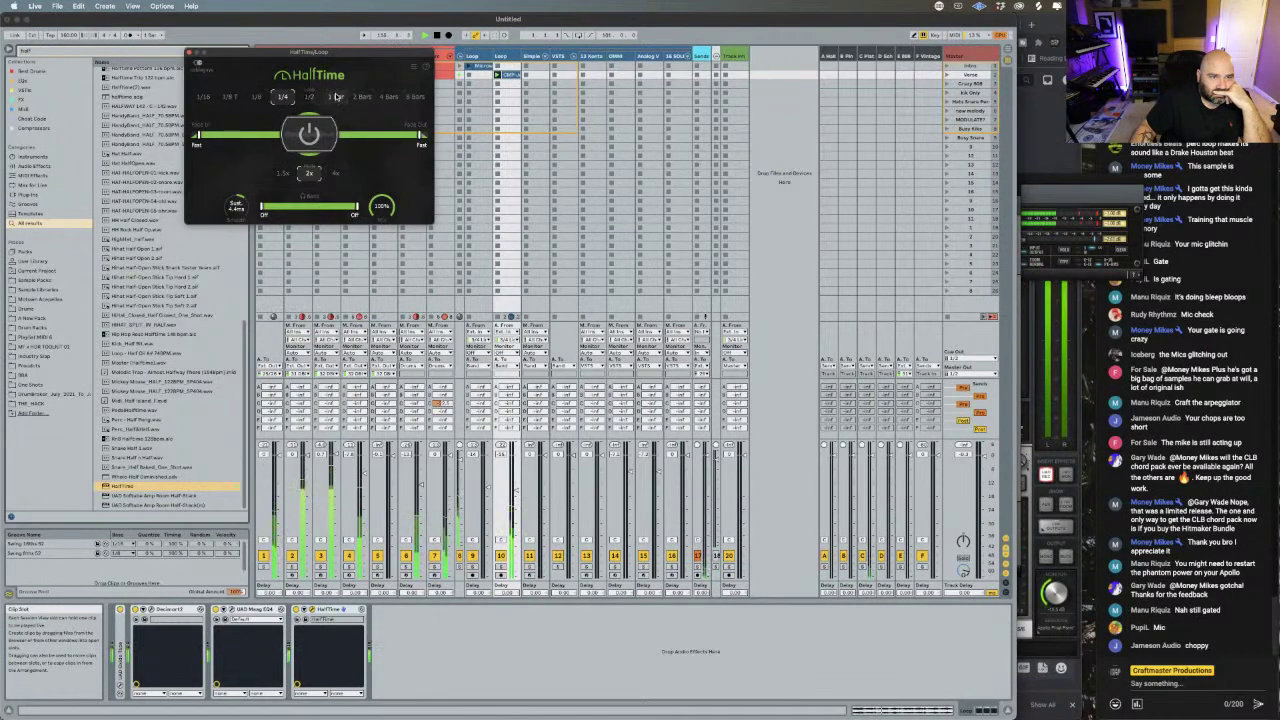
{"action": "left_click", "coordinate": [190, 52]}
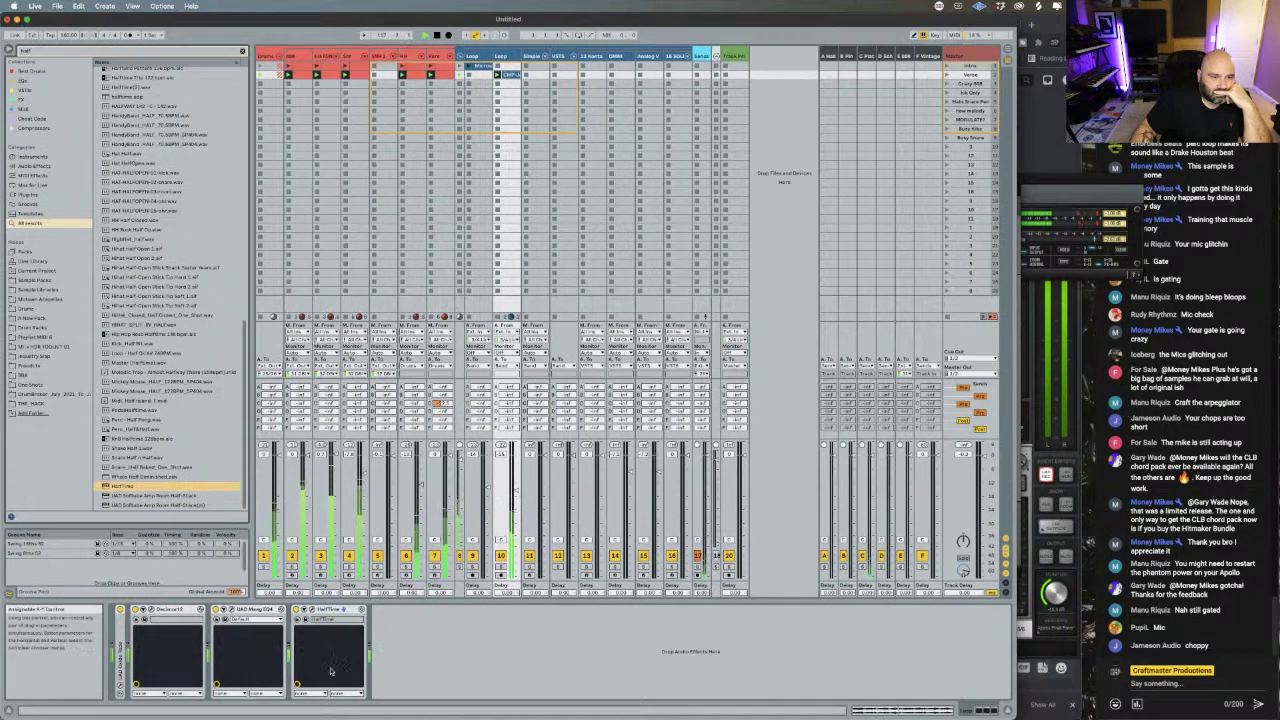
- Remove the HalfTime device and the CMP-Jordan clip from track 10
{"action": "left_click", "coordinate": [338, 609]}
{"action": "key", "text": "Delete"}
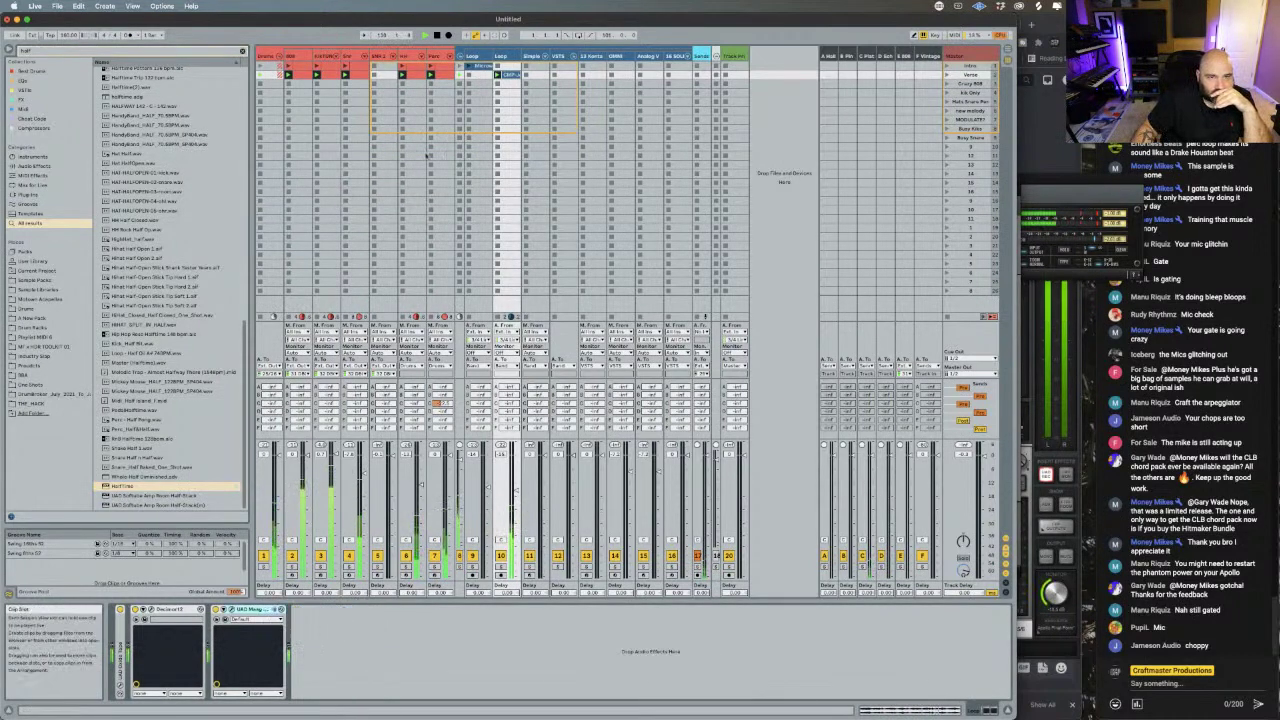
{"action": "key", "text": "Delete"}
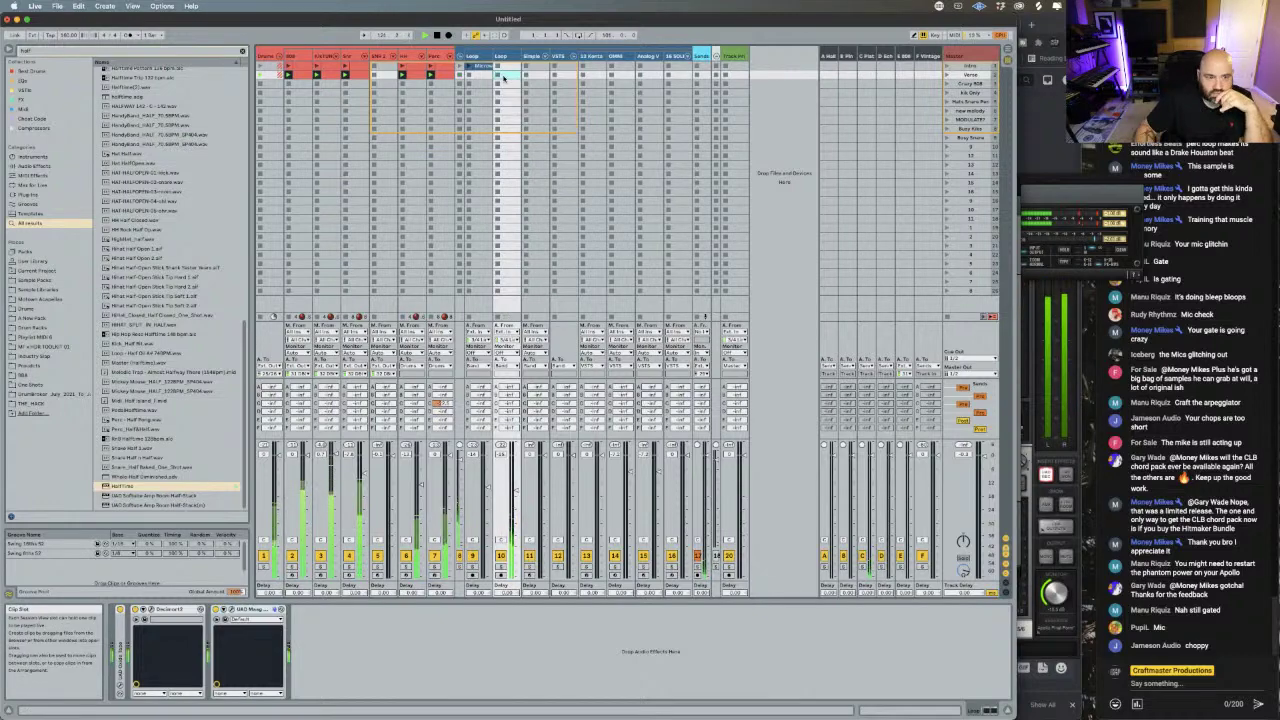
- Search the browser for 160 BPM C#m samples and preview the ML 13, Northside and Problems Amigo loops
{"action": "left_click", "coordinate": [69, 50]}
{"action": "key", "text": "BackSpace"}
{"action": "type", "text": "clb 160"}
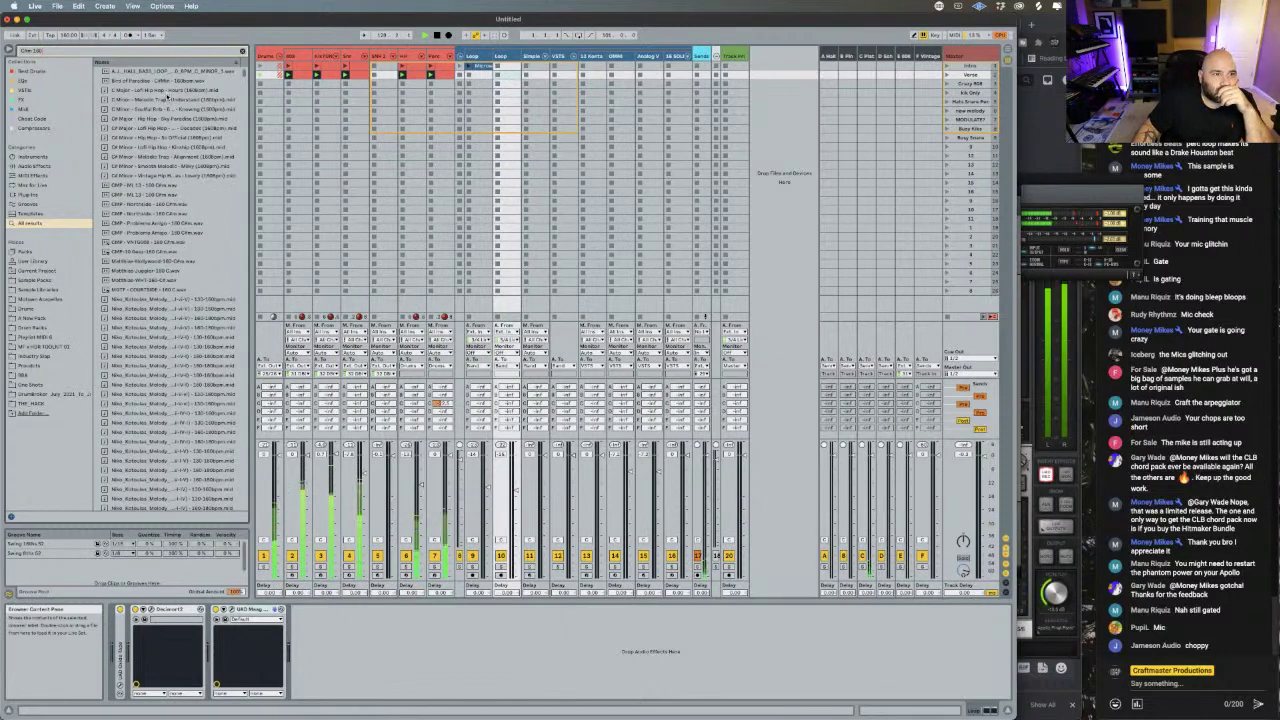
{"action": "left_click", "coordinate": [165, 169]}
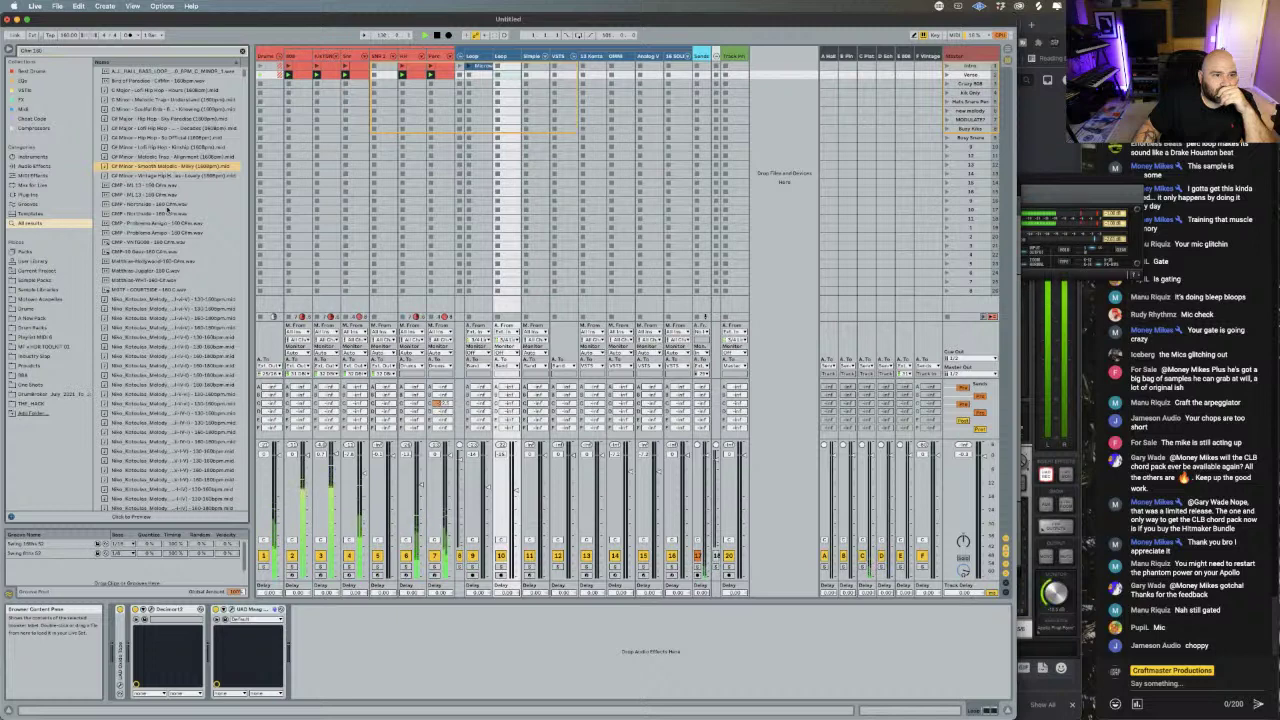
{"action": "left_click", "coordinate": [166, 187]}
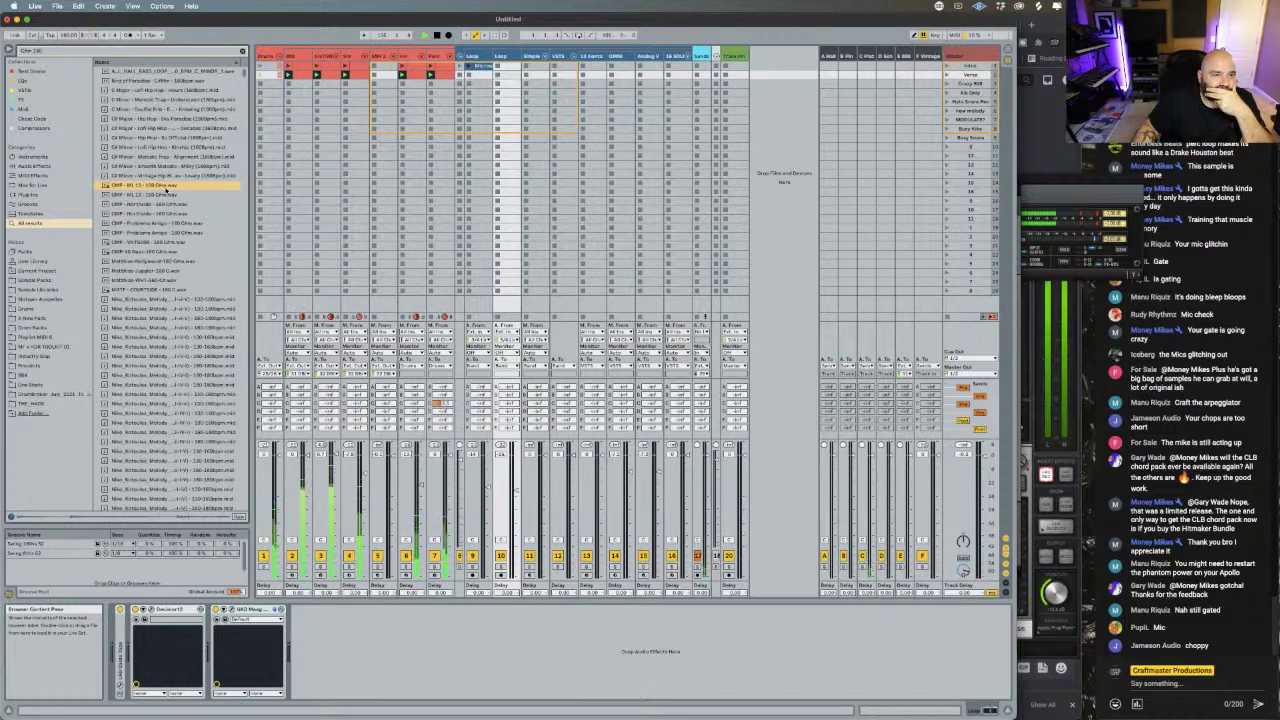
{"action": "left_click", "coordinate": [166, 194]}
{"action": "left_click", "coordinate": [166, 204]}
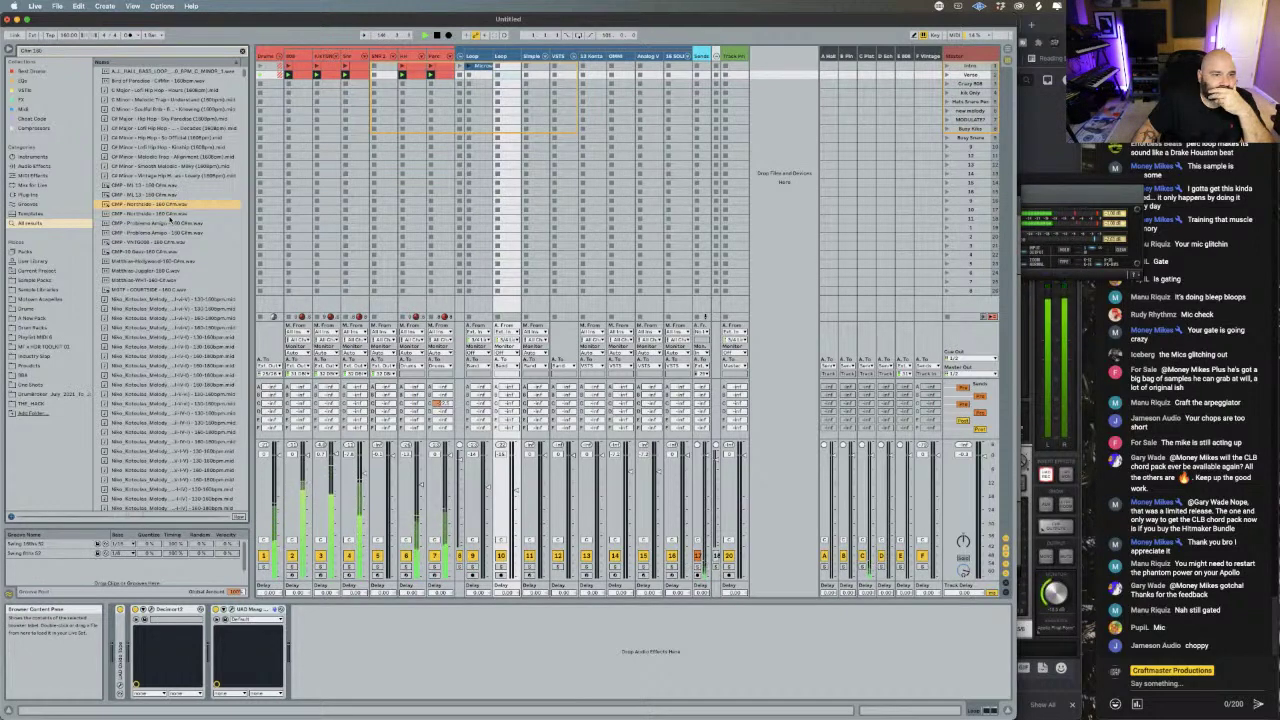
{"action": "left_click", "coordinate": [172, 214]}
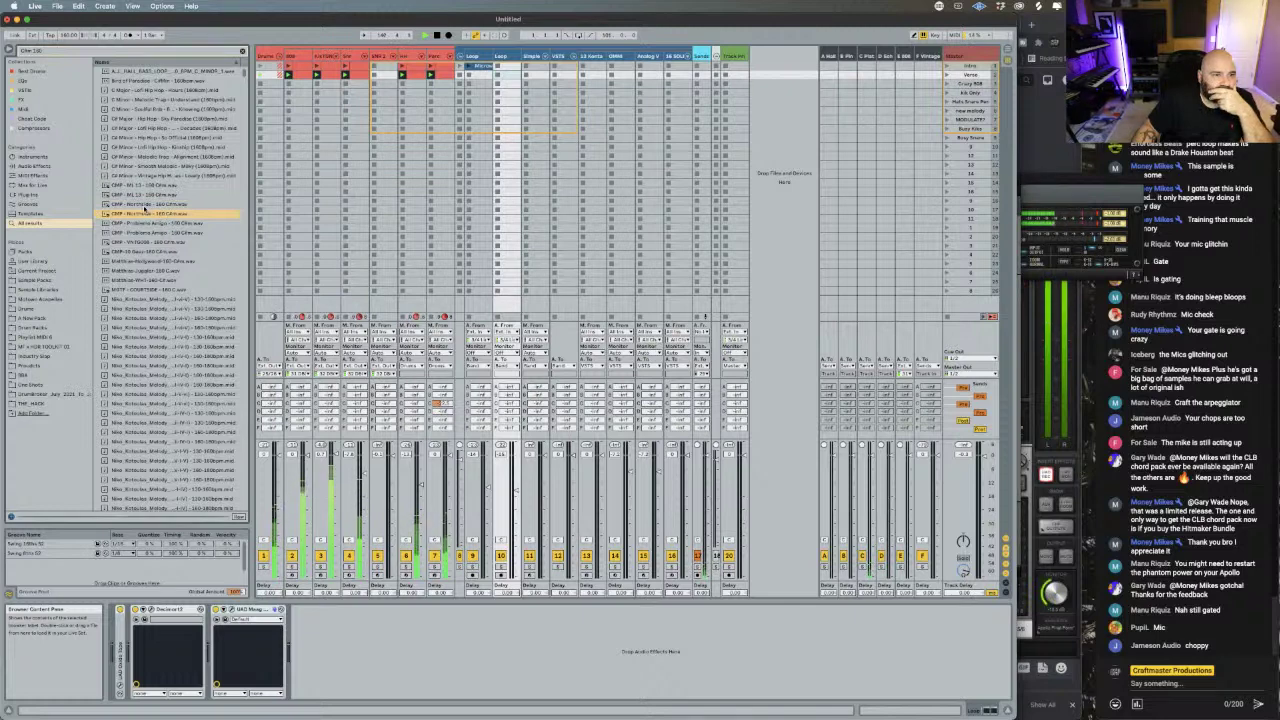
{"action": "left_click", "coordinate": [145, 223]}
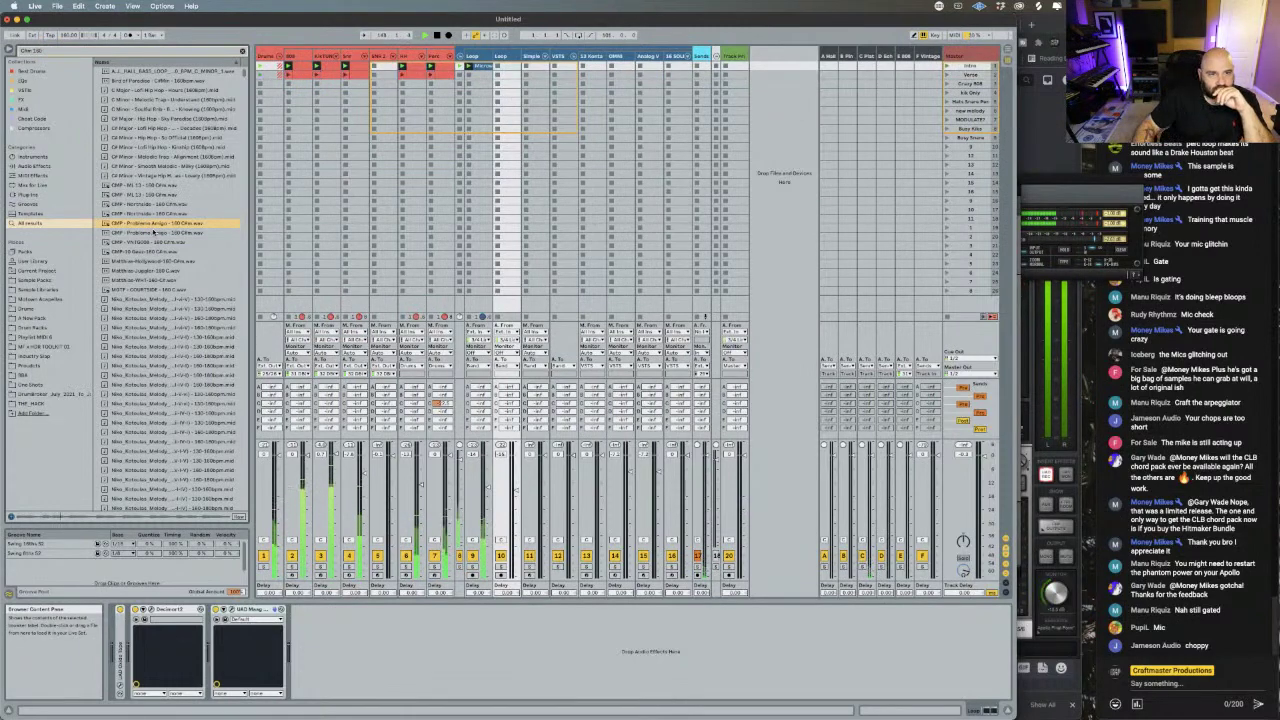
- Place the first CMP - Northside sample in track 10's Verse slot and view its waveform
{"action": "left_click_drag", "start_coordinate": [147, 207], "coordinate": [507, 78]}
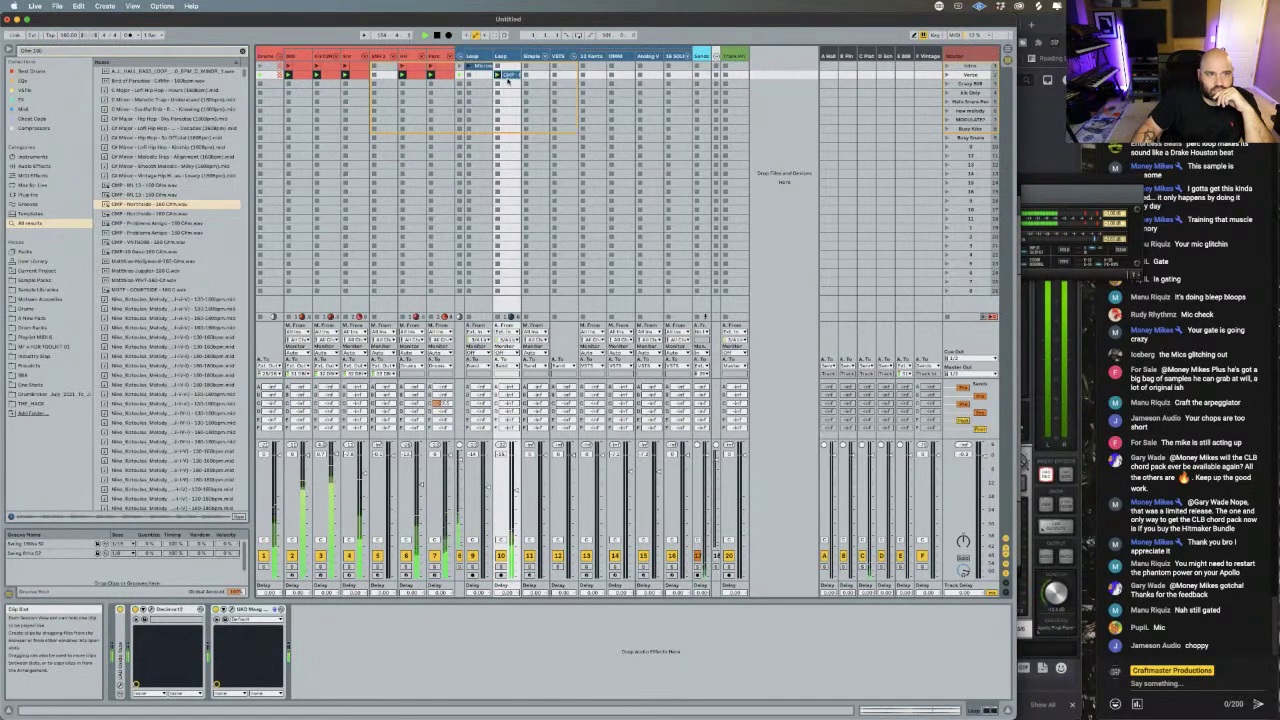
{"action": "double_click", "coordinate": [507, 80]}
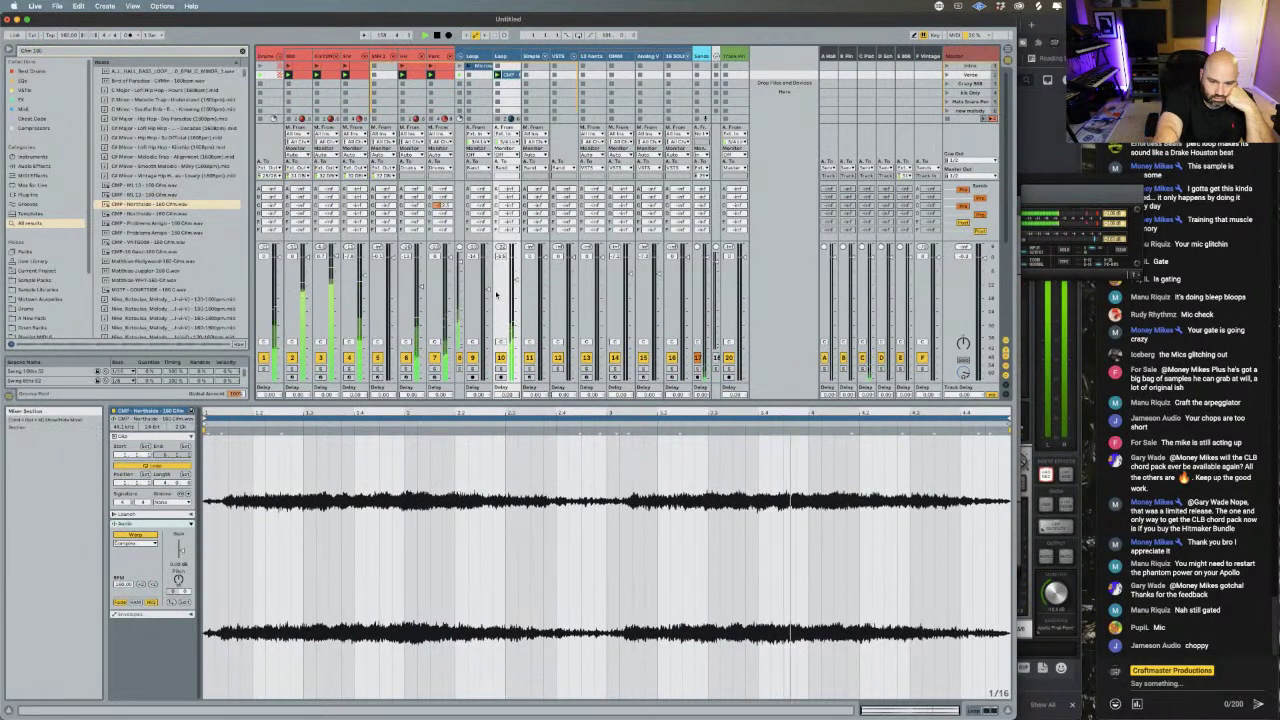
{"action": "key", "text": "Delete"}
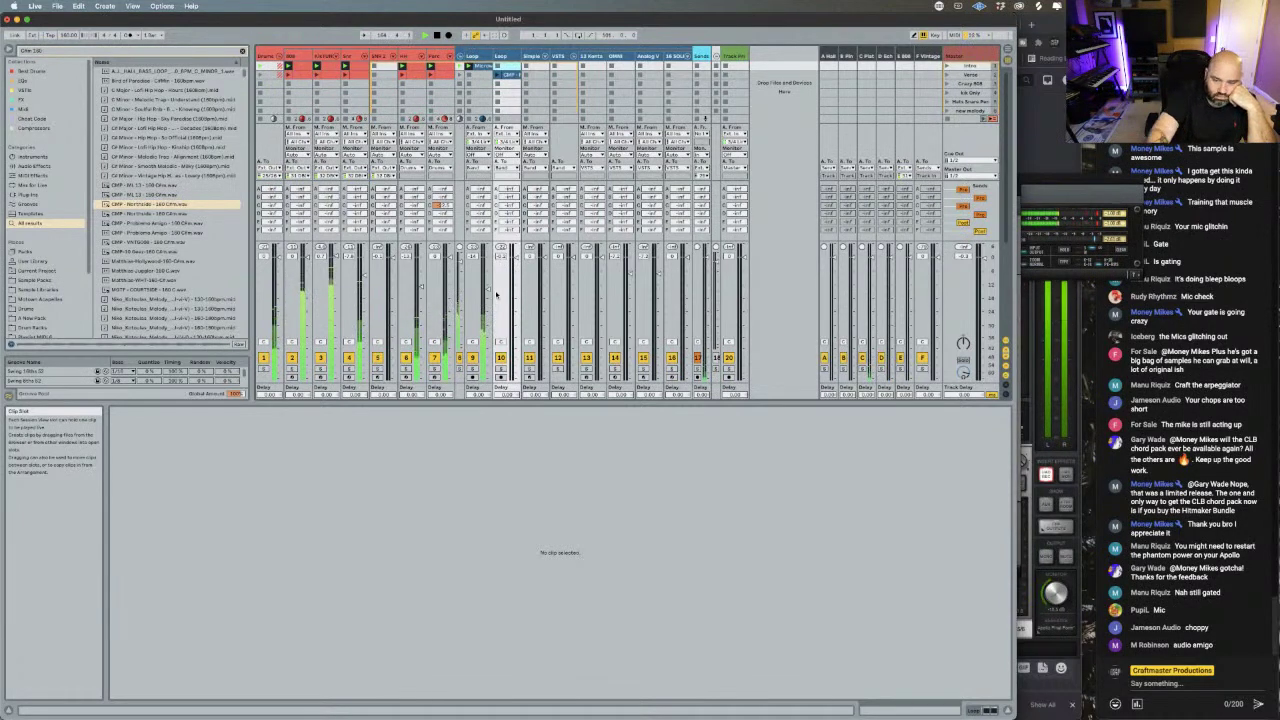
- Audition the beat with and without the Northside loop by switching between the Intro and Verse scenes
{"action": "key", "text": "Down"}
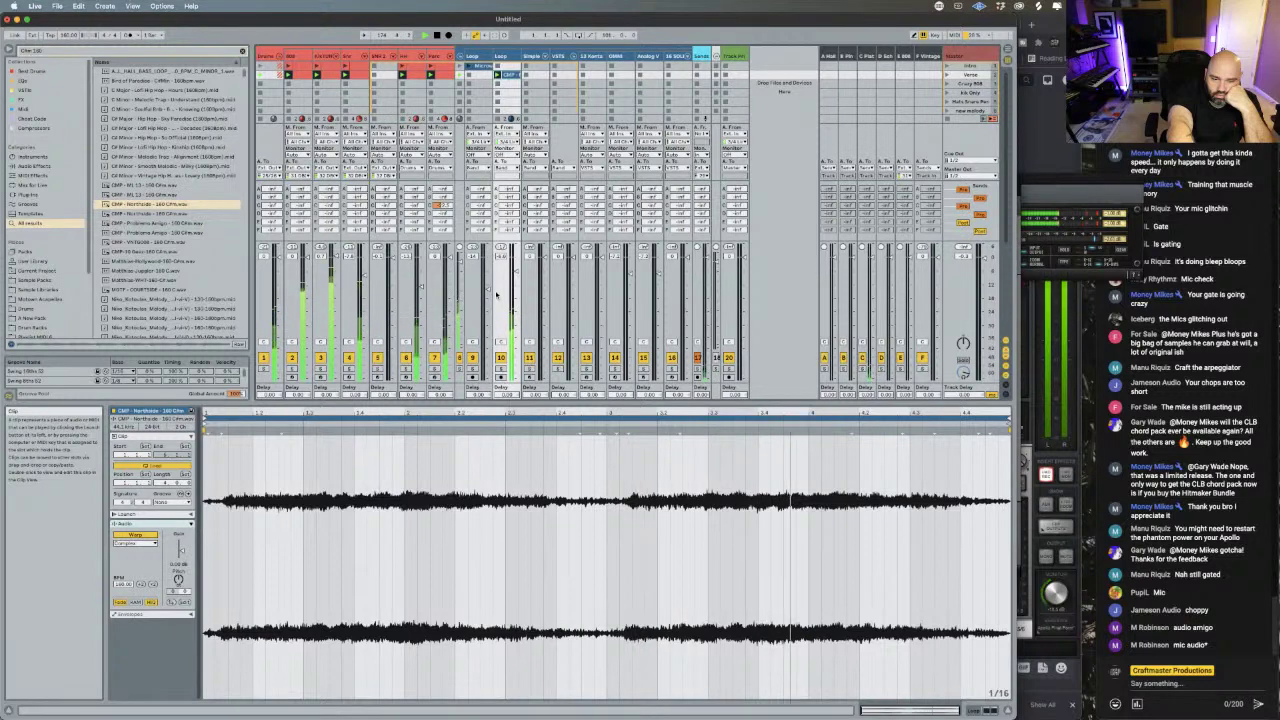
{"action": "left_click", "coordinate": [496, 293]}
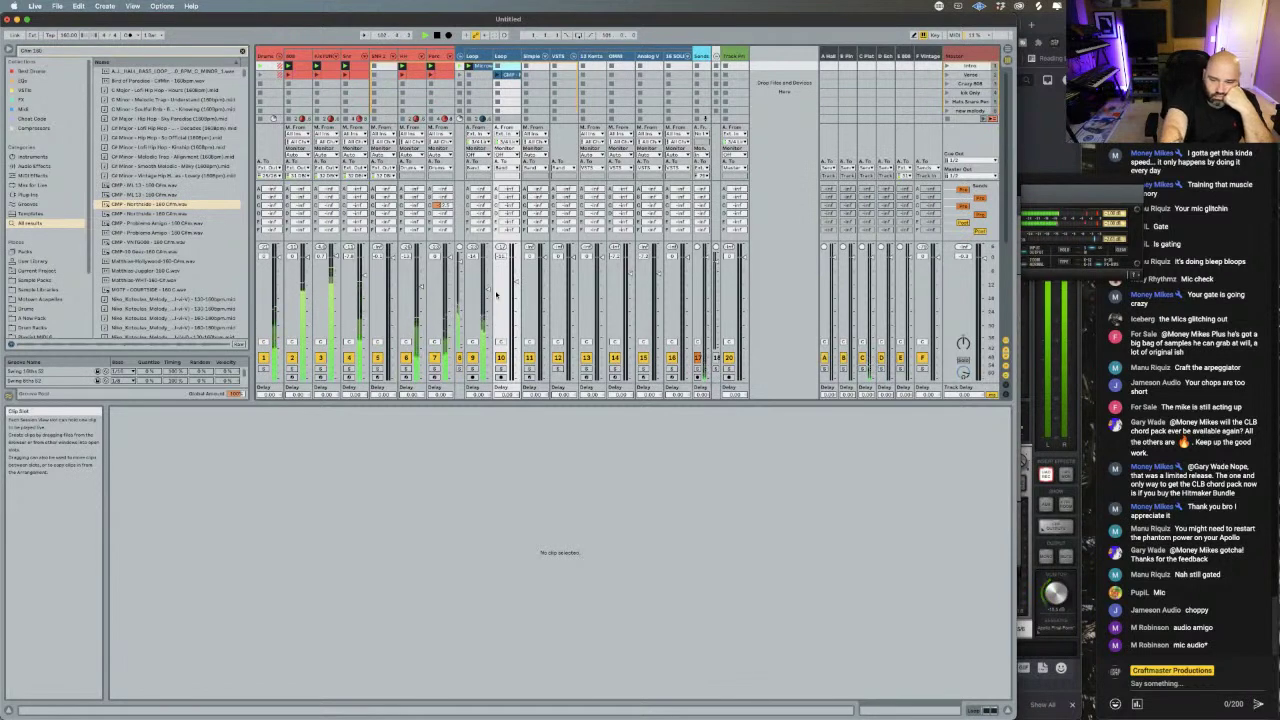
{"action": "left_click", "coordinate": [496, 294]}
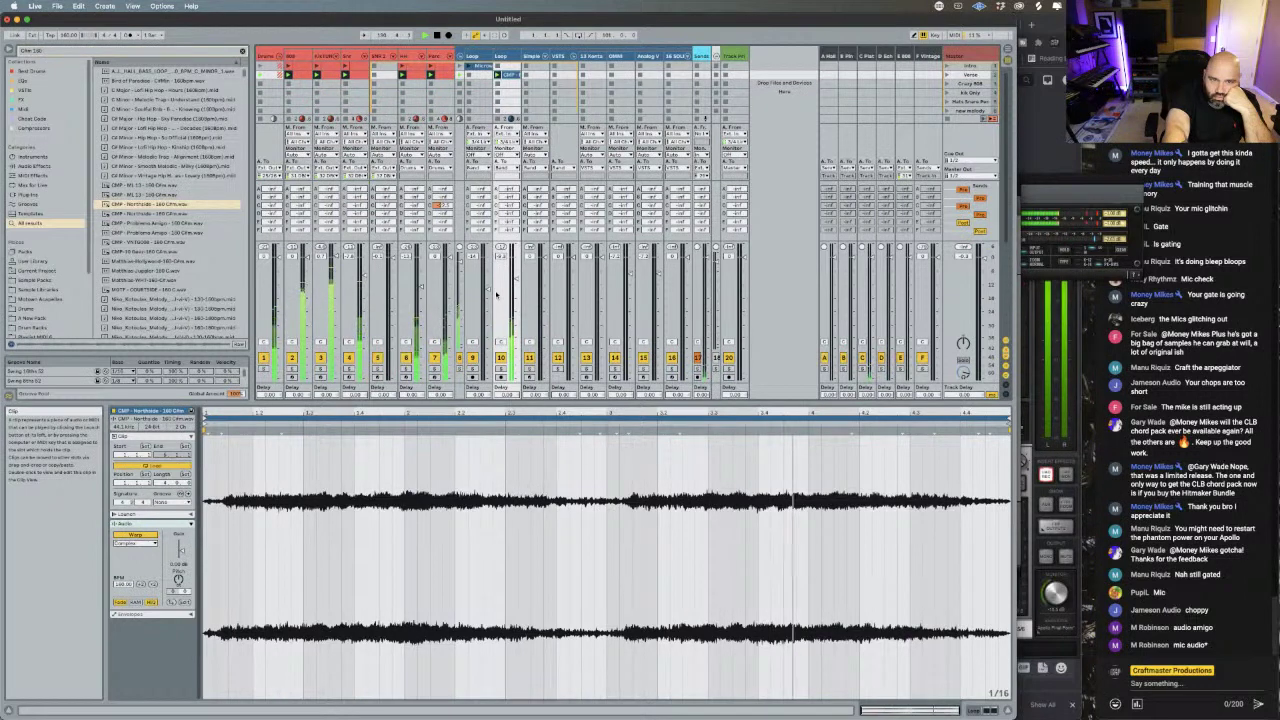
{"action": "key", "text": "Up"}
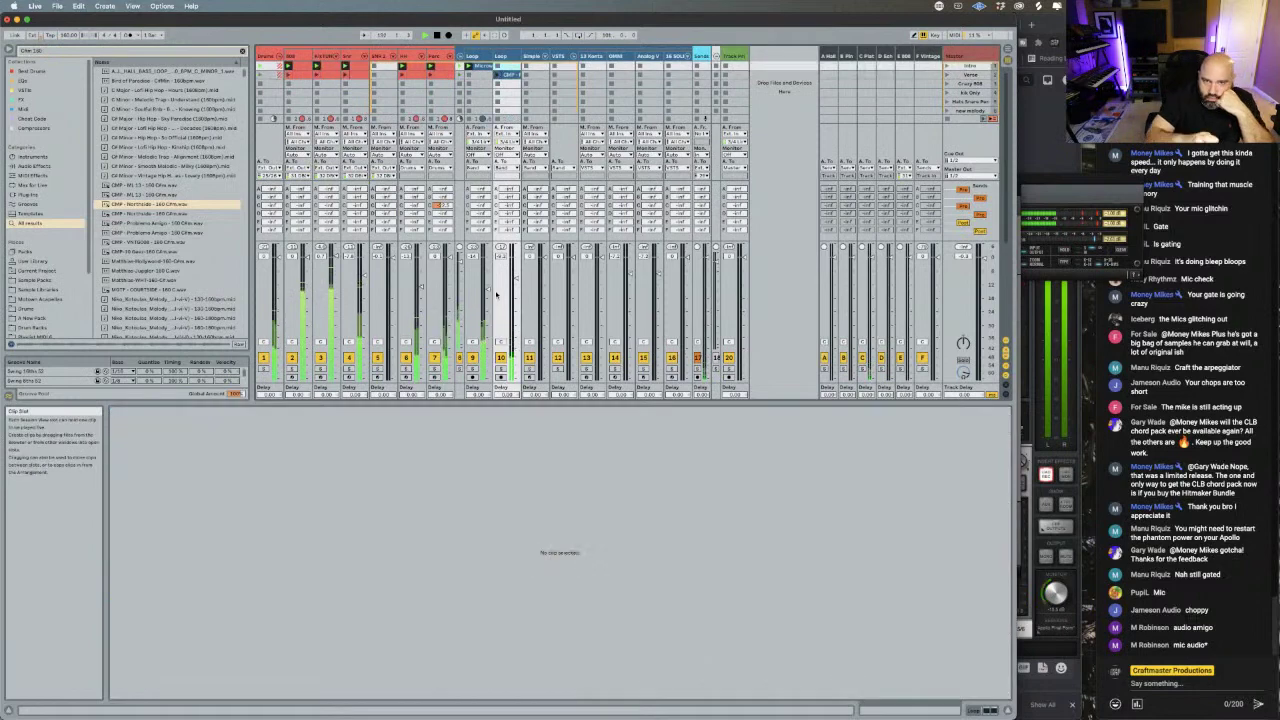
- Replace the Northside clip in track 10's Verse slot with the CMP - ML 13 sample
{"action": "left_click", "coordinate": [136, 186]}
{"action": "left_click_drag", "start_coordinate": [512, 86], "coordinate": [509, 80]}
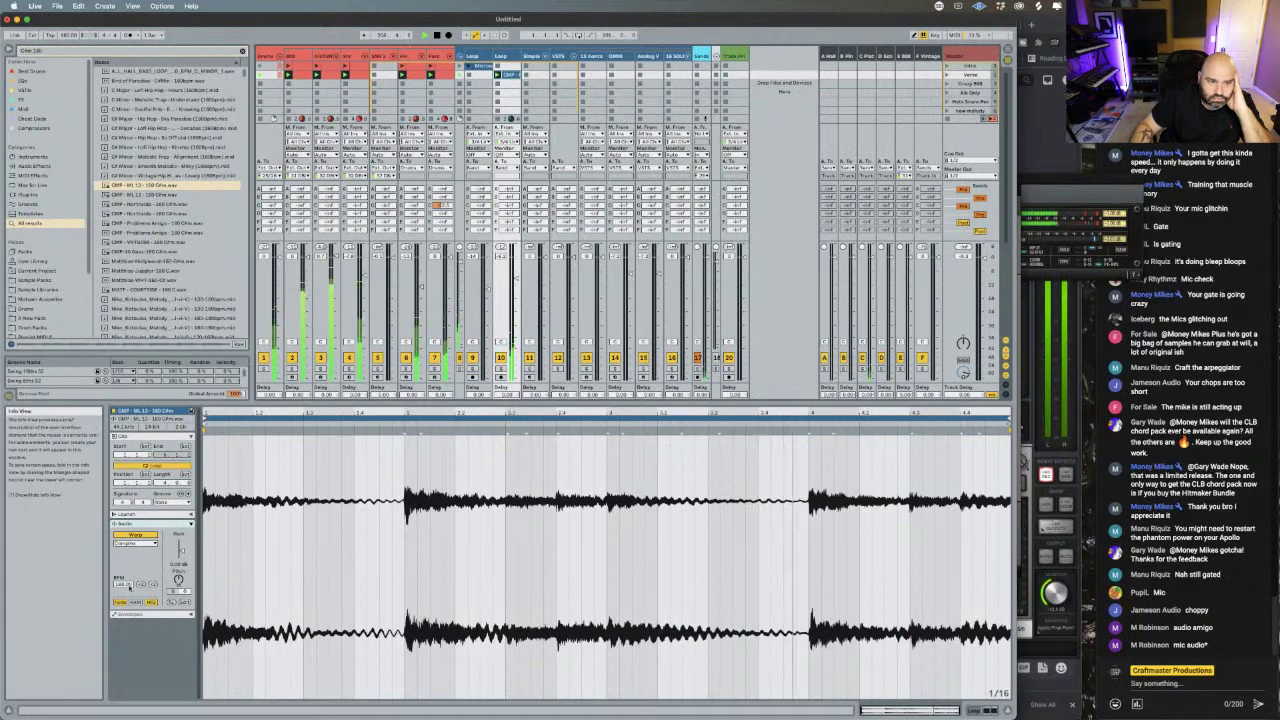
- Try reversing the ML 13 clip, then restore its forward playback
{"action": "left_click", "coordinate": [171, 602]}
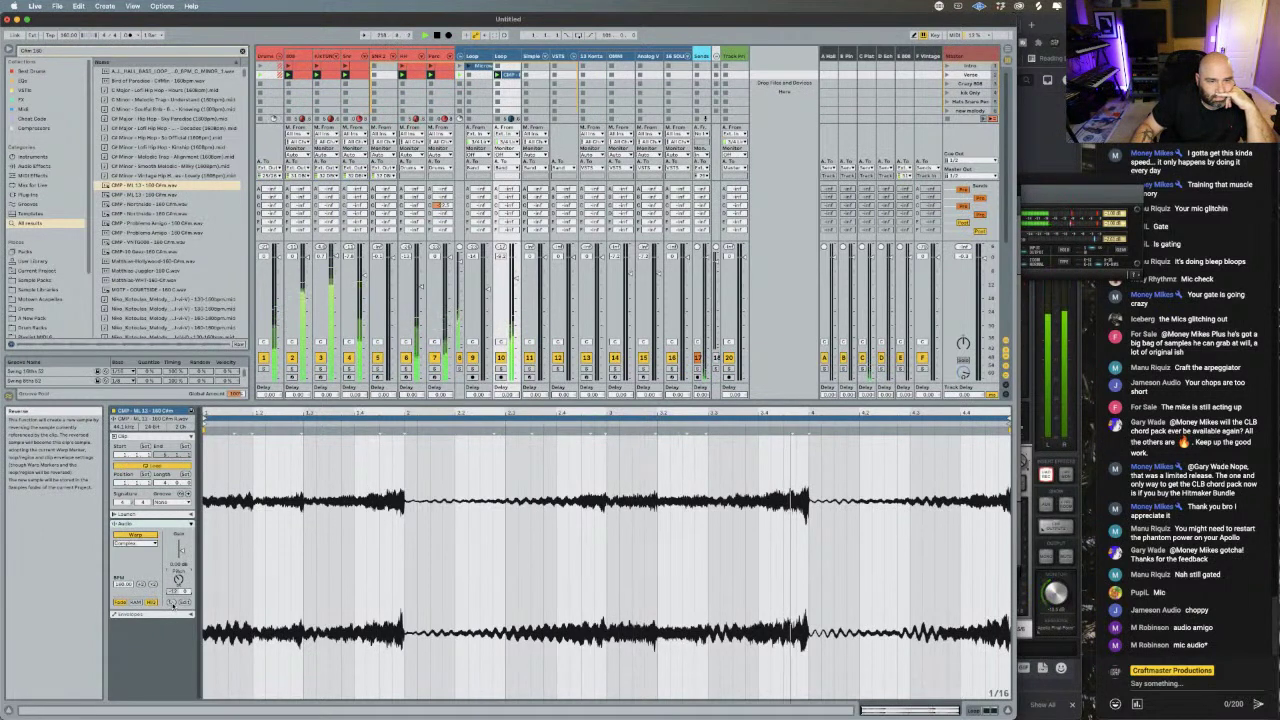
{"action": "left_click", "coordinate": [172, 601]}
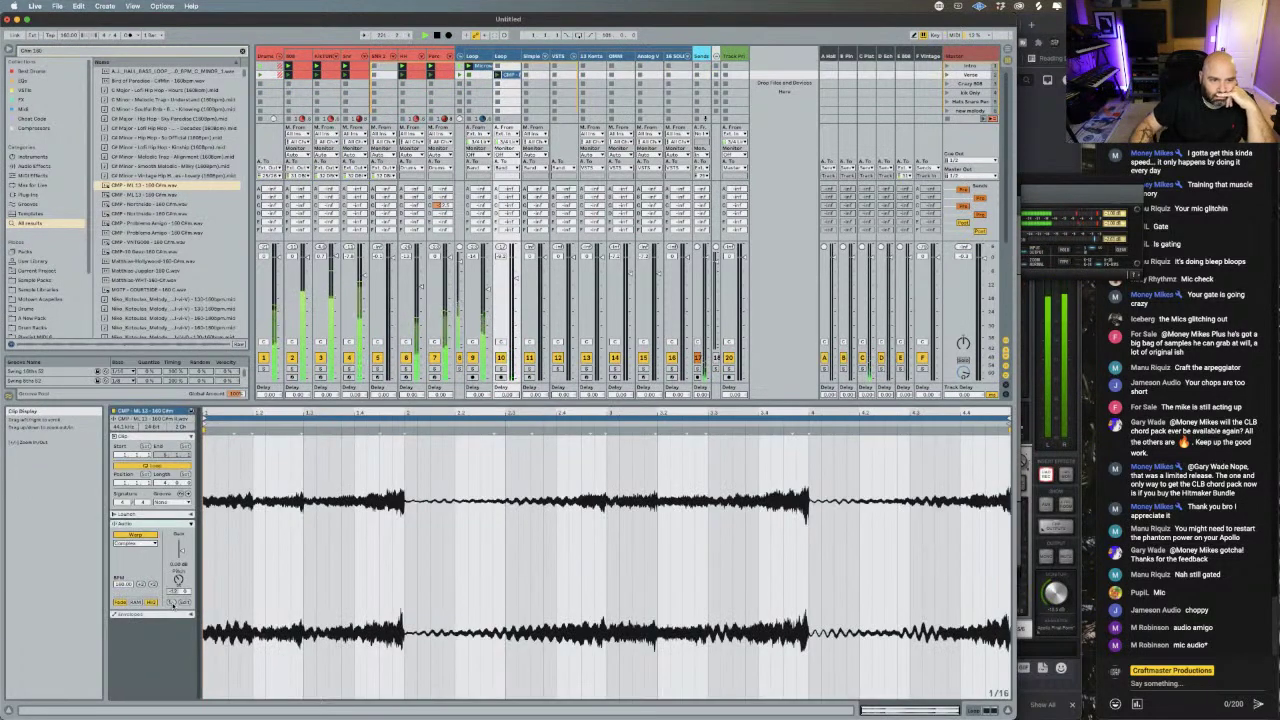
{"action": "left_click", "coordinate": [172, 601]}
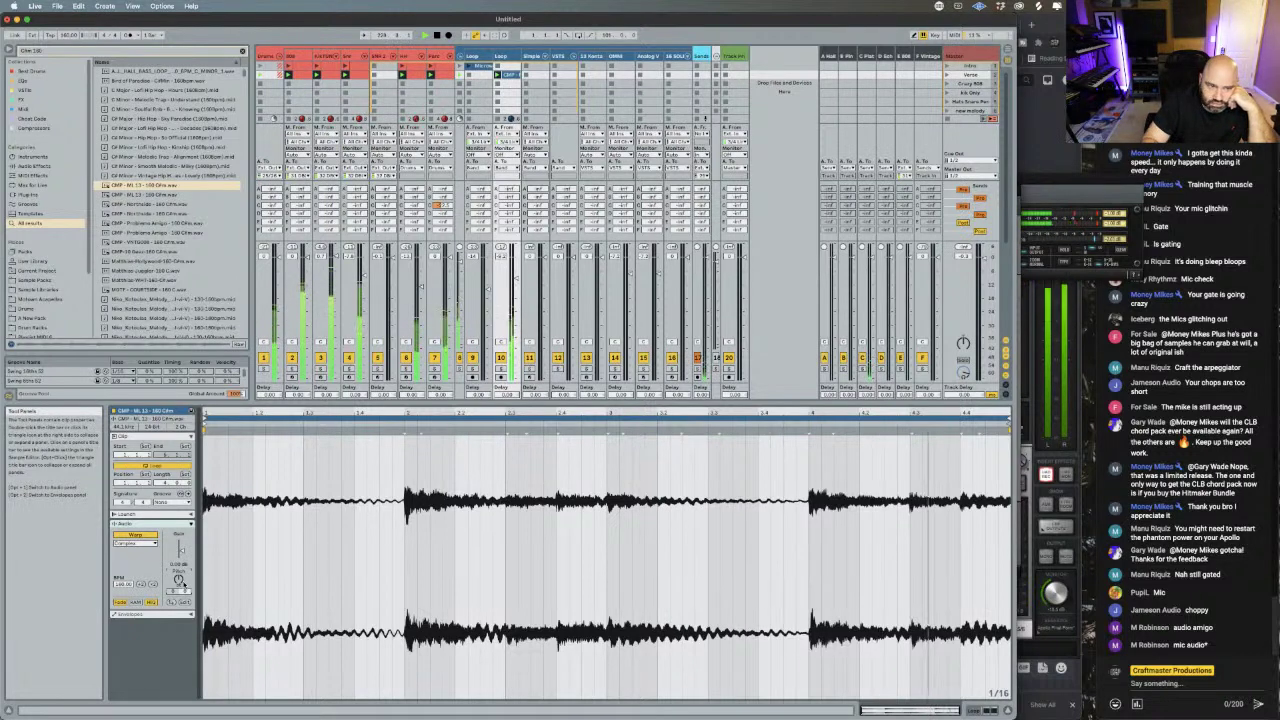
- Raise track 10's Ping Pong and Hall send levels for the ML 13 loop
{"action": "key", "text": "Up"}
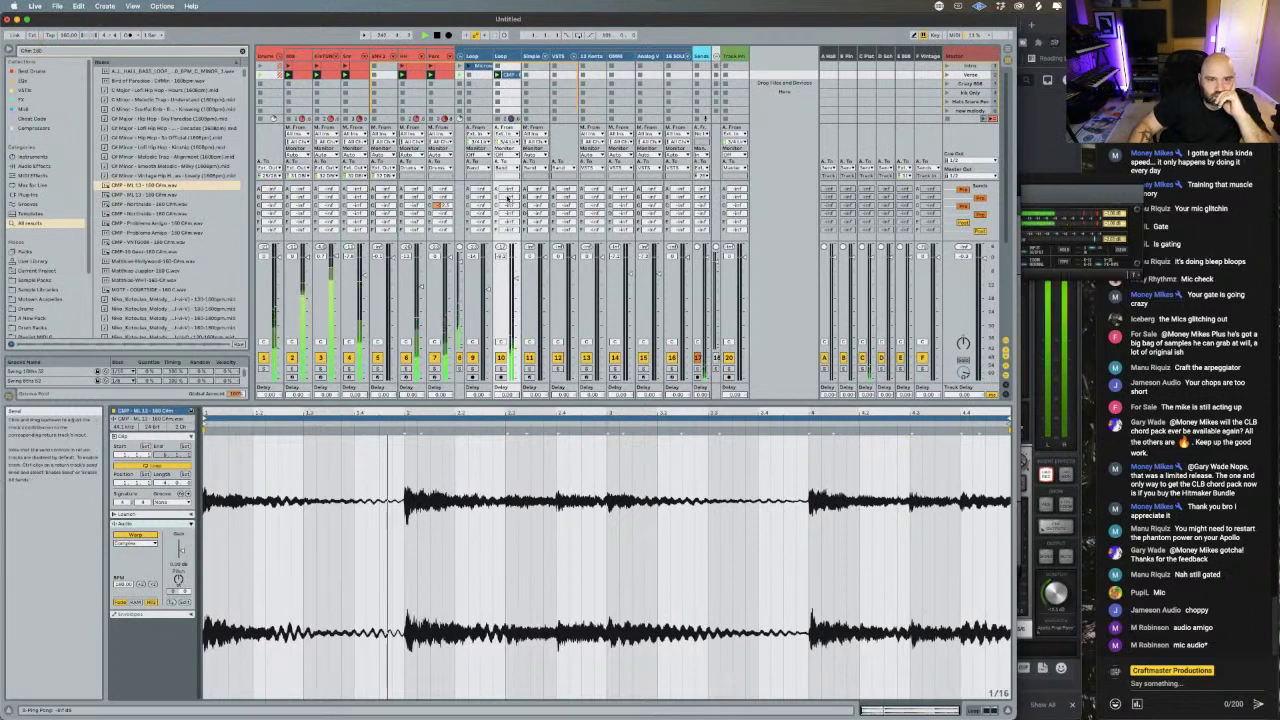
{"action": "left_click_drag", "start_coordinate": [508, 197], "coordinate": [508, 180]}
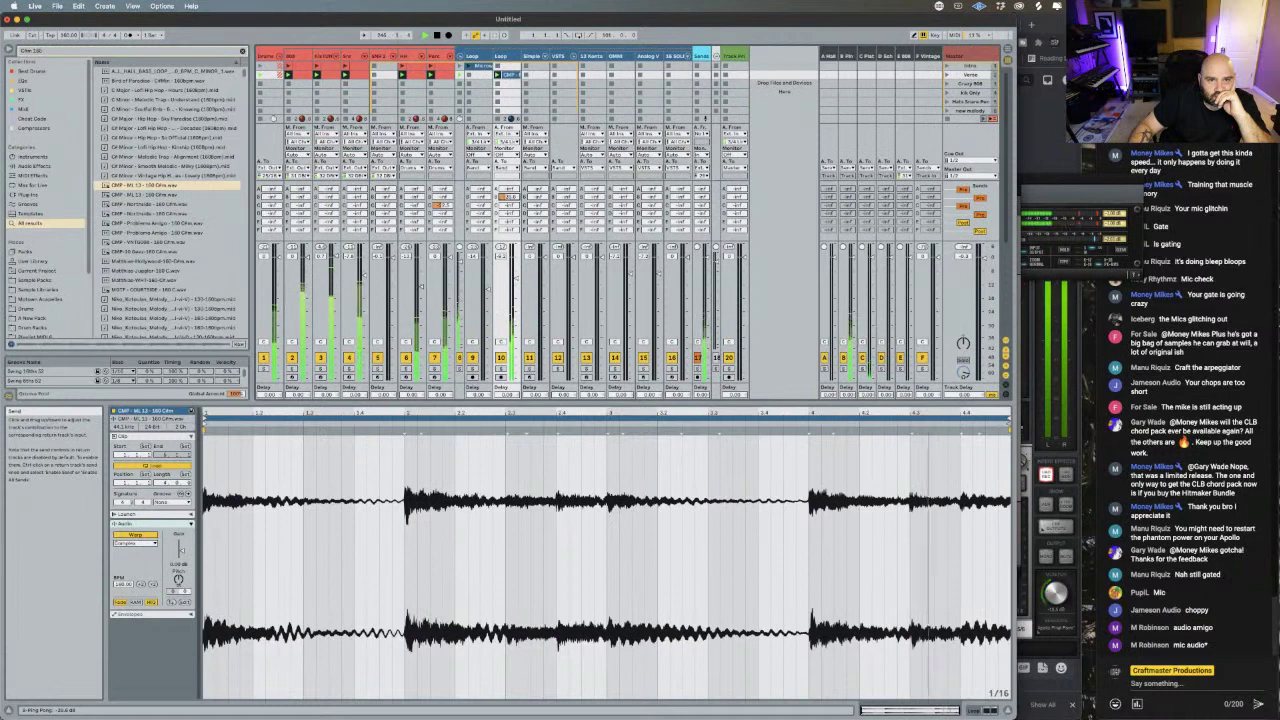
{"action": "left_click_drag", "start_coordinate": [508, 189], "coordinate": [508, 182]}
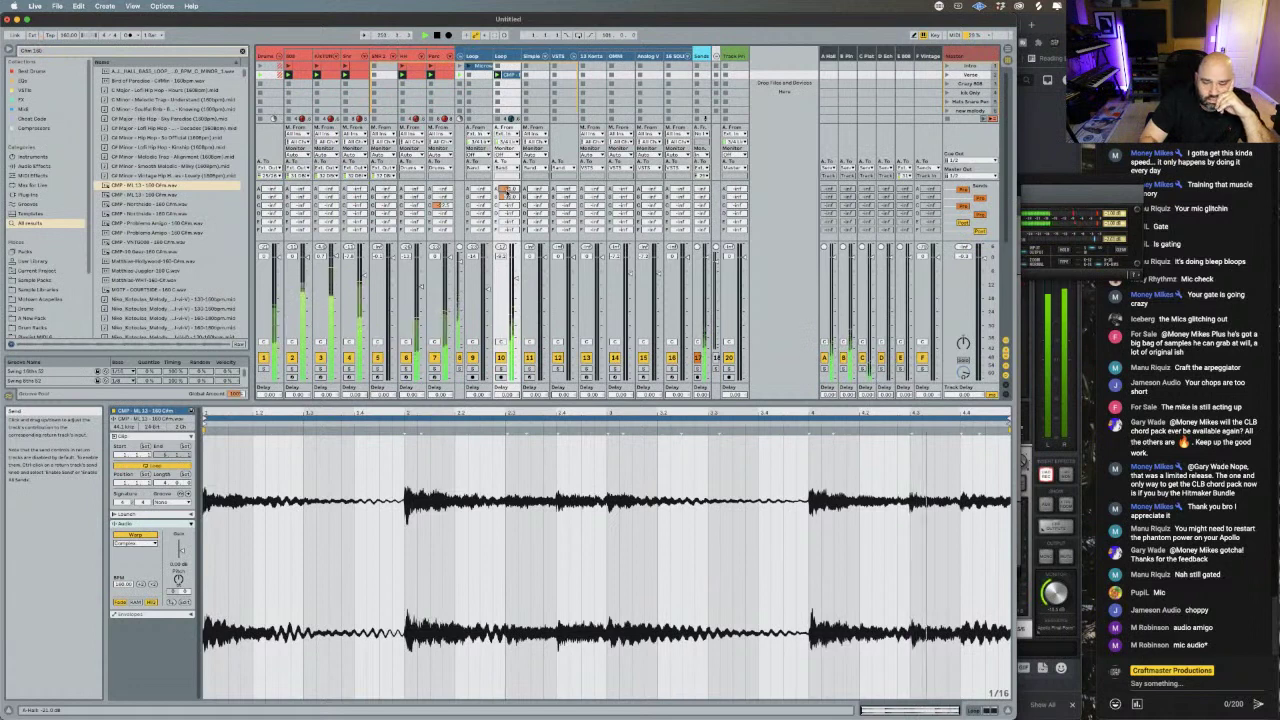
- Enlarge the session grid and move all the Verse scene's clips down to the MODULATE scene
{"action": "left_click", "coordinate": [359, 65]}
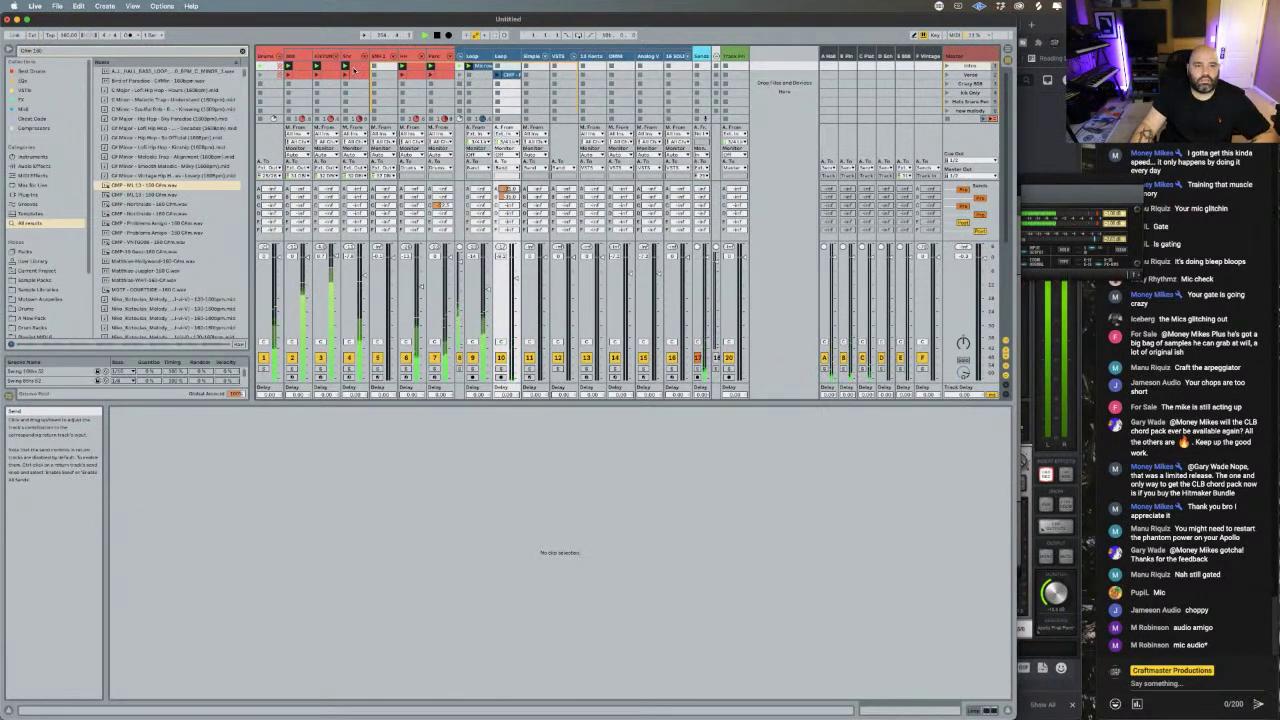
{"action": "left_click_drag", "start_coordinate": [296, 88], "coordinate": [498, 77]}
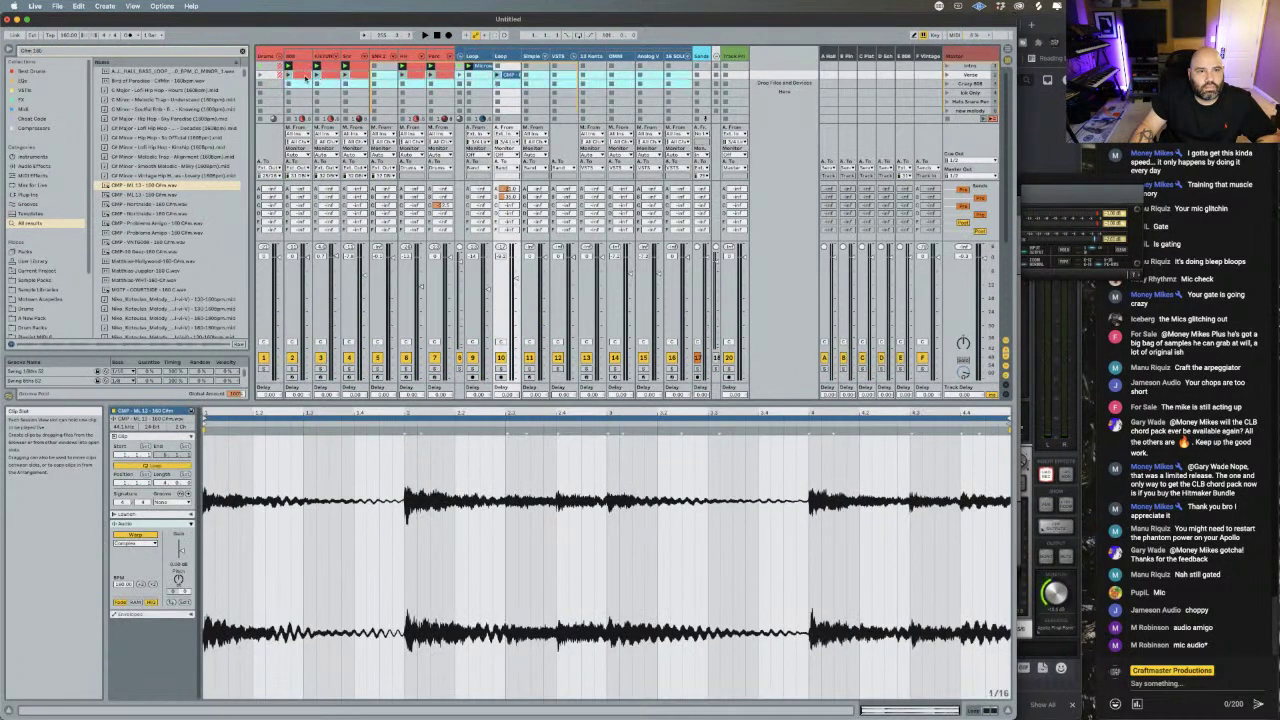
{"action": "left_click", "coordinate": [302, 78], "text": "shift"}
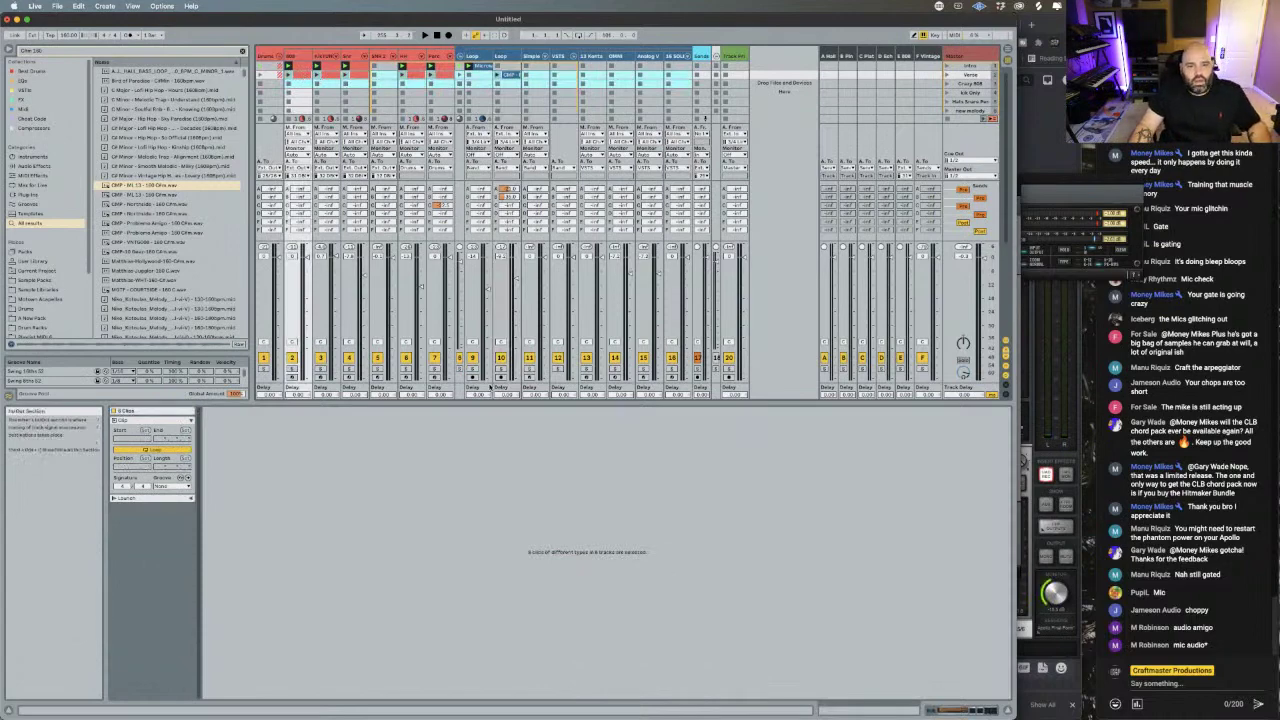
{"action": "left_click_drag", "start_coordinate": [491, 407], "coordinate": [491, 566]}
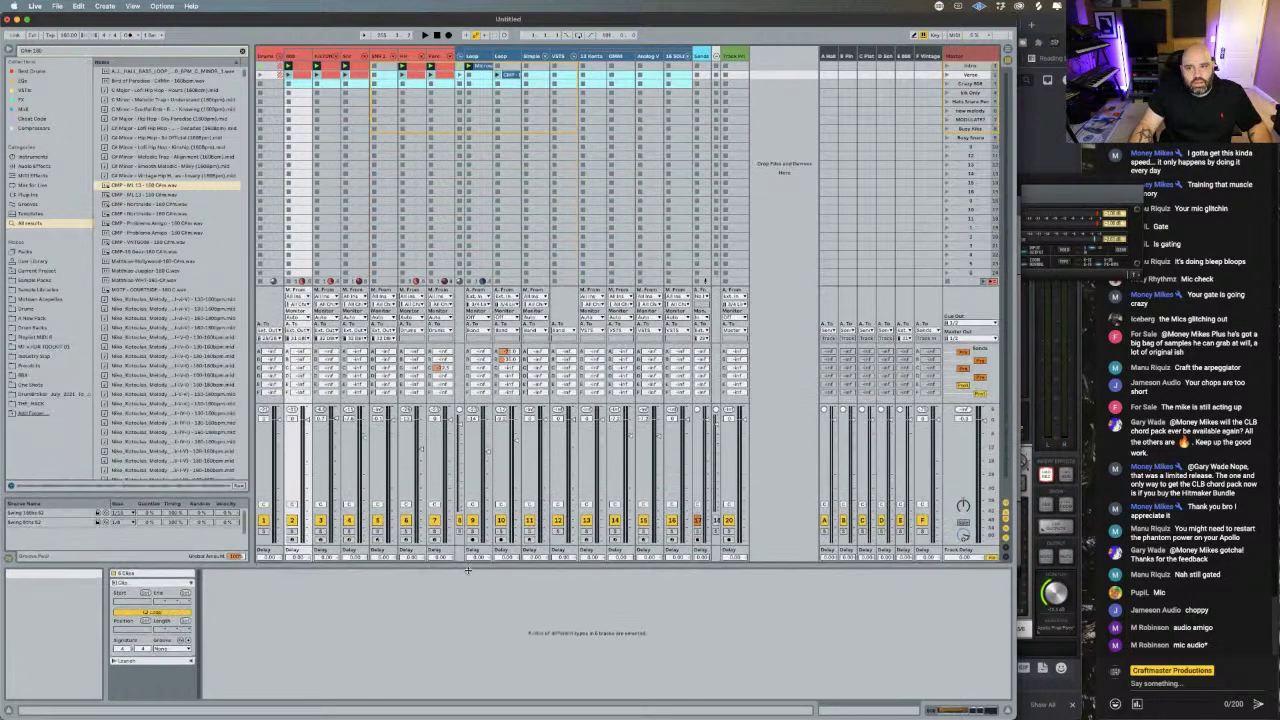
{"action": "left_click_drag", "start_coordinate": [312, 86], "coordinate": [313, 124]}
{"action": "left_click", "coordinate": [326, 138]}
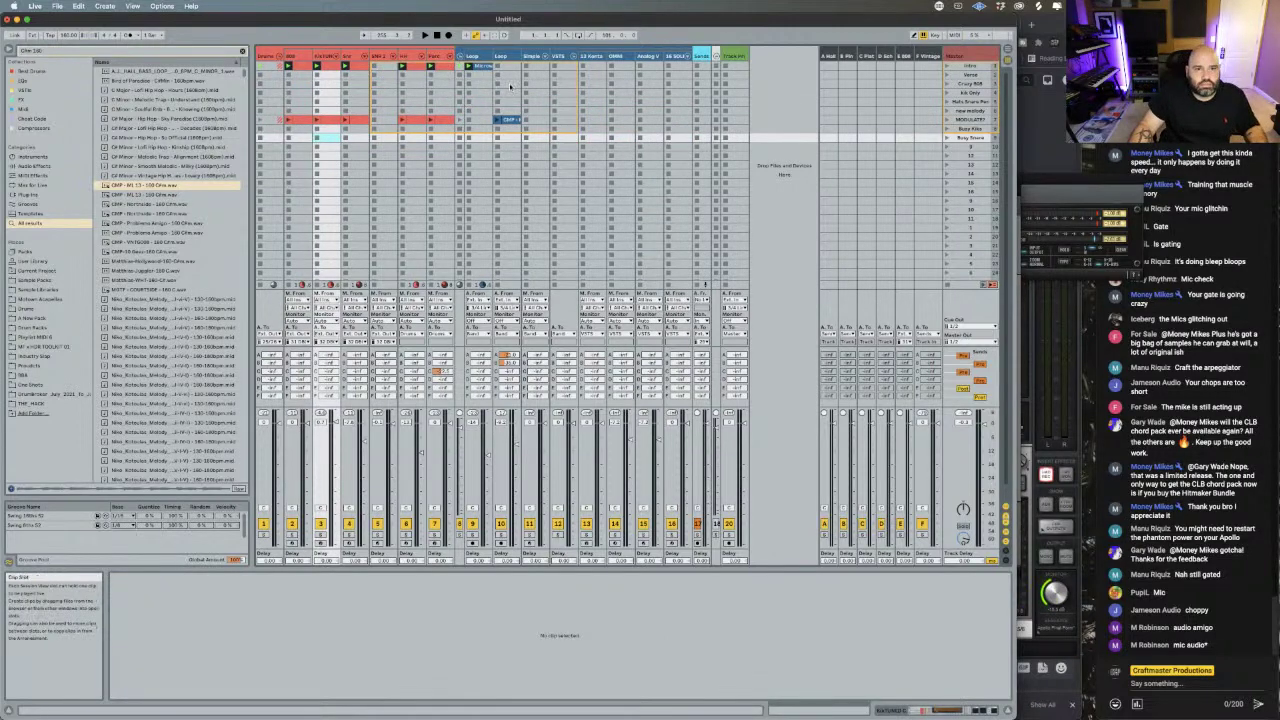
- Copy the Intro clips into every scene from Verse to new melody, then delete the Intro's drum clips
{"action": "left_click", "coordinate": [299, 75]}
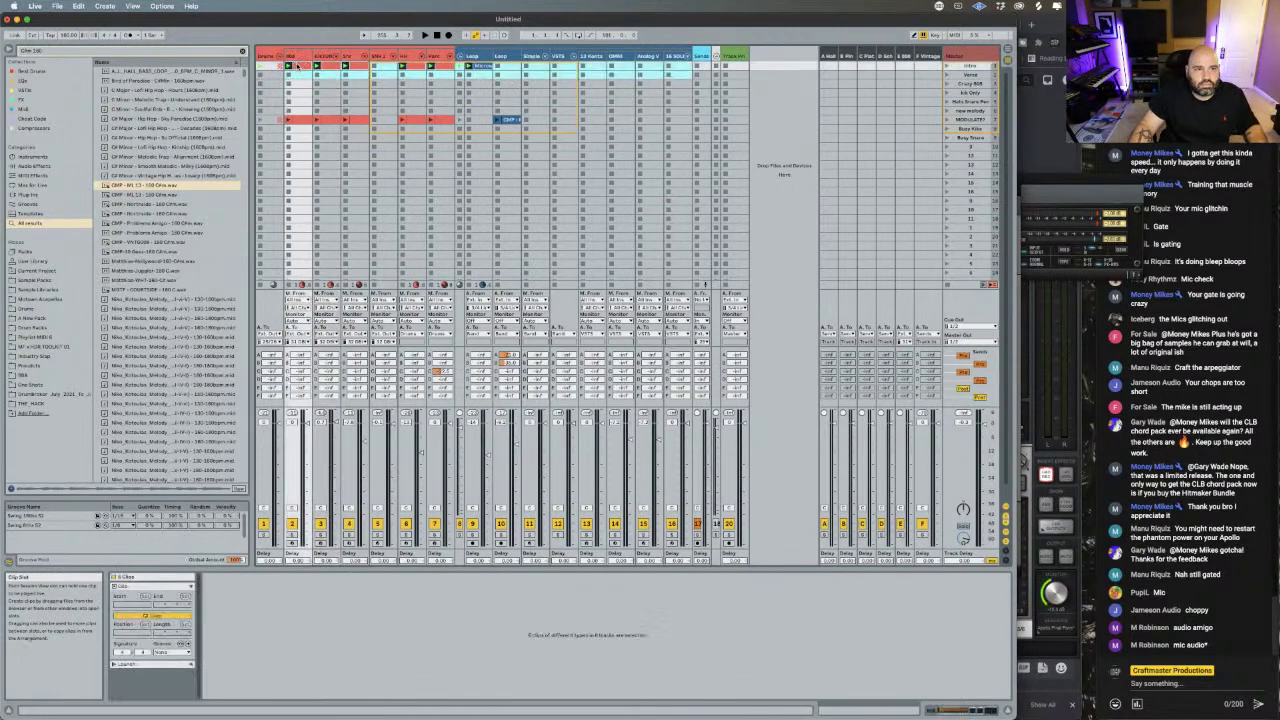
{"action": "left_click_drag", "start_coordinate": [299, 75], "coordinate": [302, 113]}
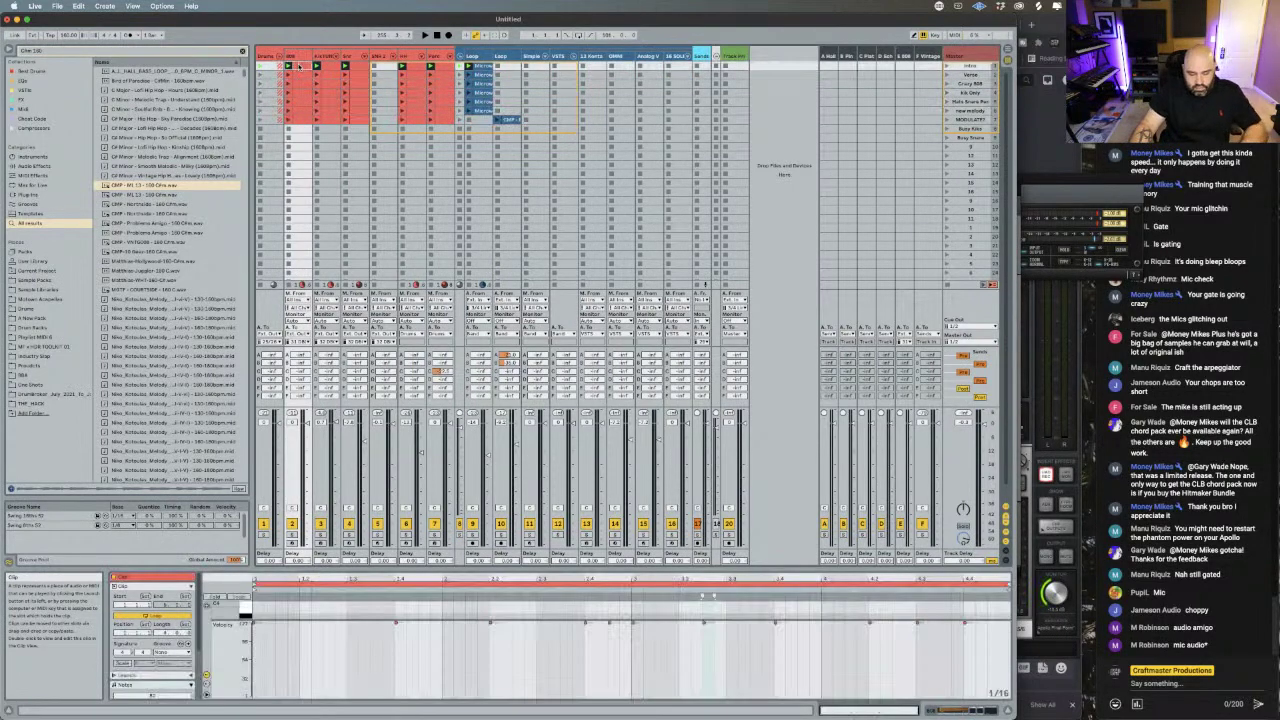
{"action": "left_click", "coordinate": [310, 62]}
{"action": "left_click", "coordinate": [436, 80]}
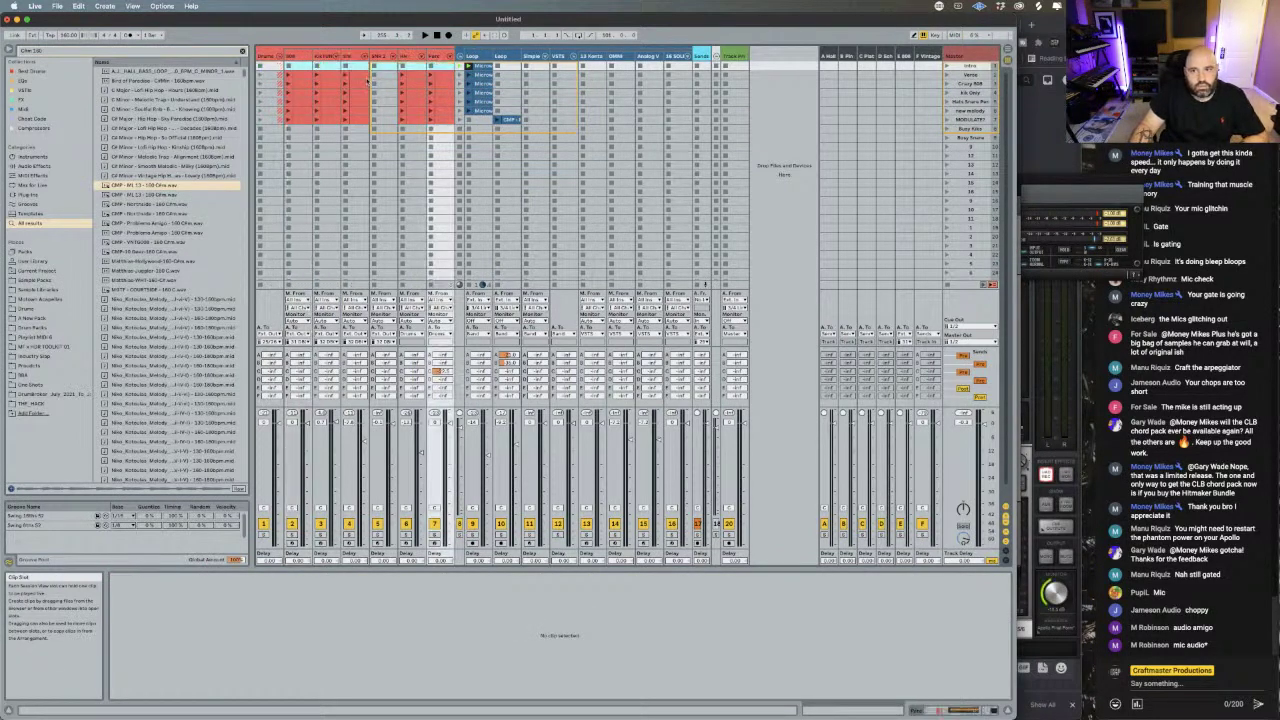
- In track 2's Crazy 808 clip, add two B2 notes early in bar 1 and raise the second by an octave
{"action": "left_click", "coordinate": [307, 85]}
{"action": "key", "text": "space"}
{"action": "left_click_drag", "start_coordinate": [639, 568], "coordinate": [631, 329]}
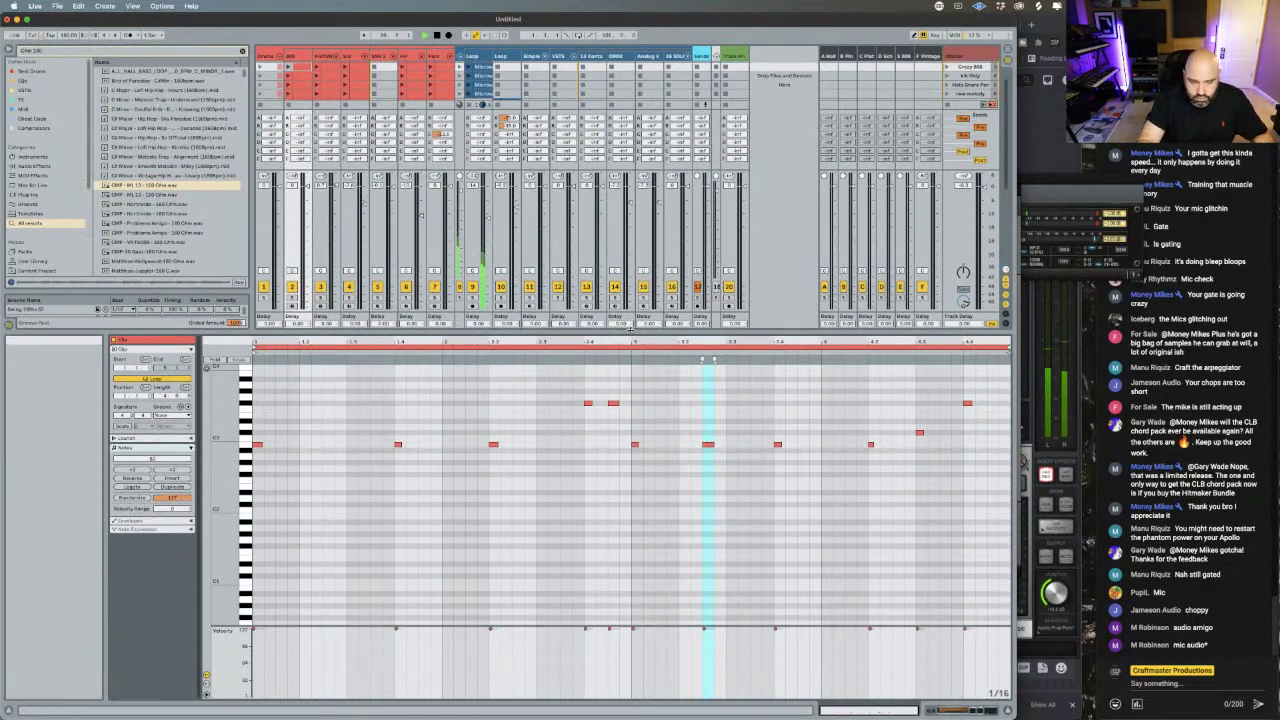
{"action": "double_click", "coordinate": [328, 439]}
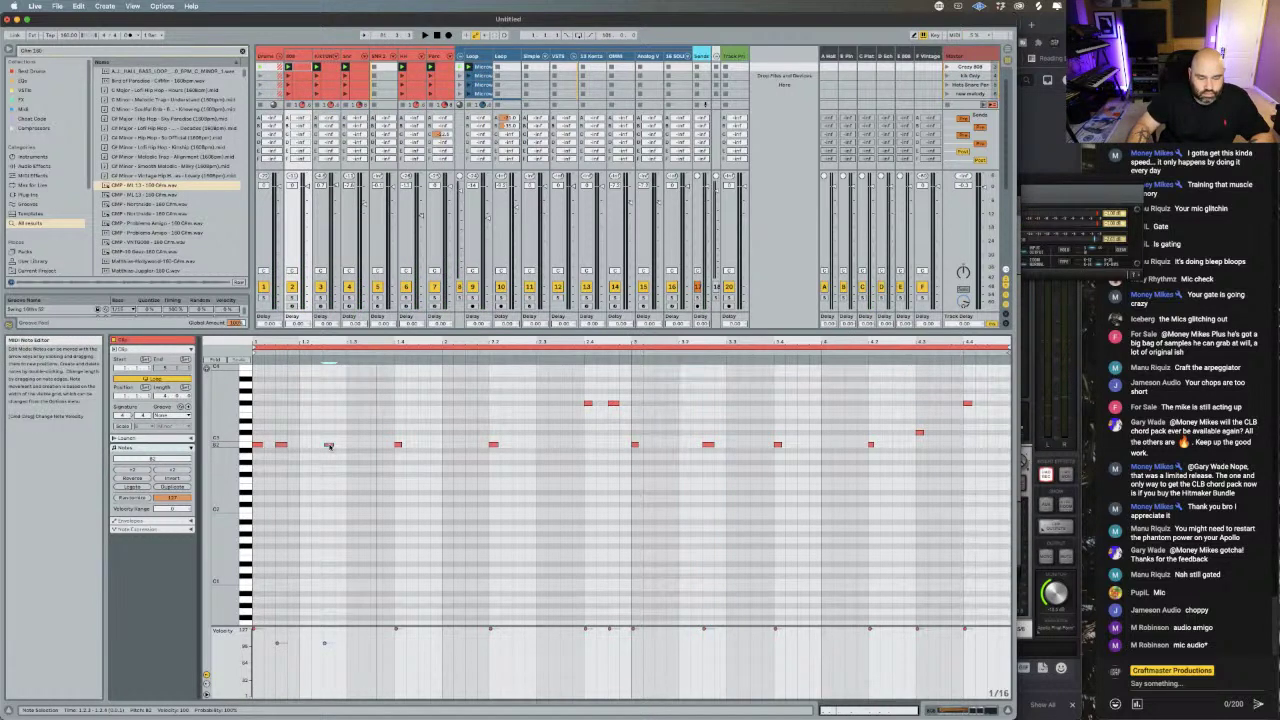
{"action": "key", "text": "shift+Up"}
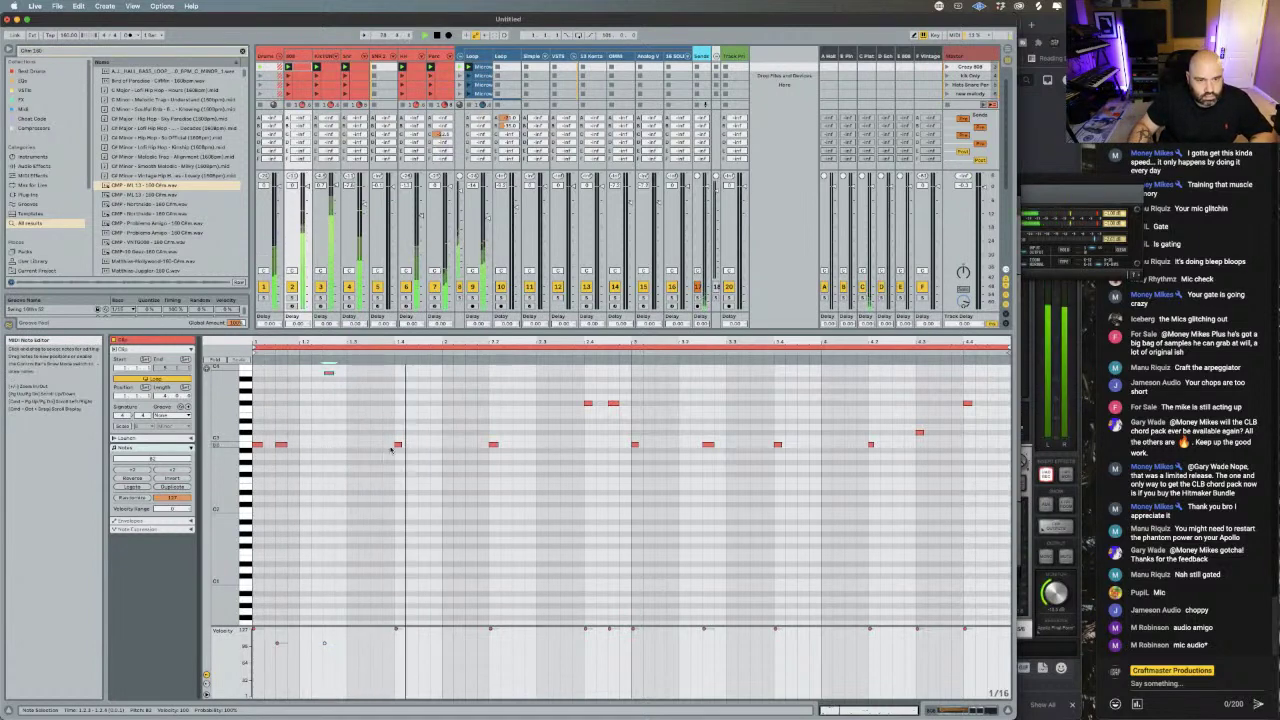
- Add a note in bar 2 and two more at the clip's end, setting the added notes' velocity to 127
{"action": "double_click", "coordinate": [540, 444]}
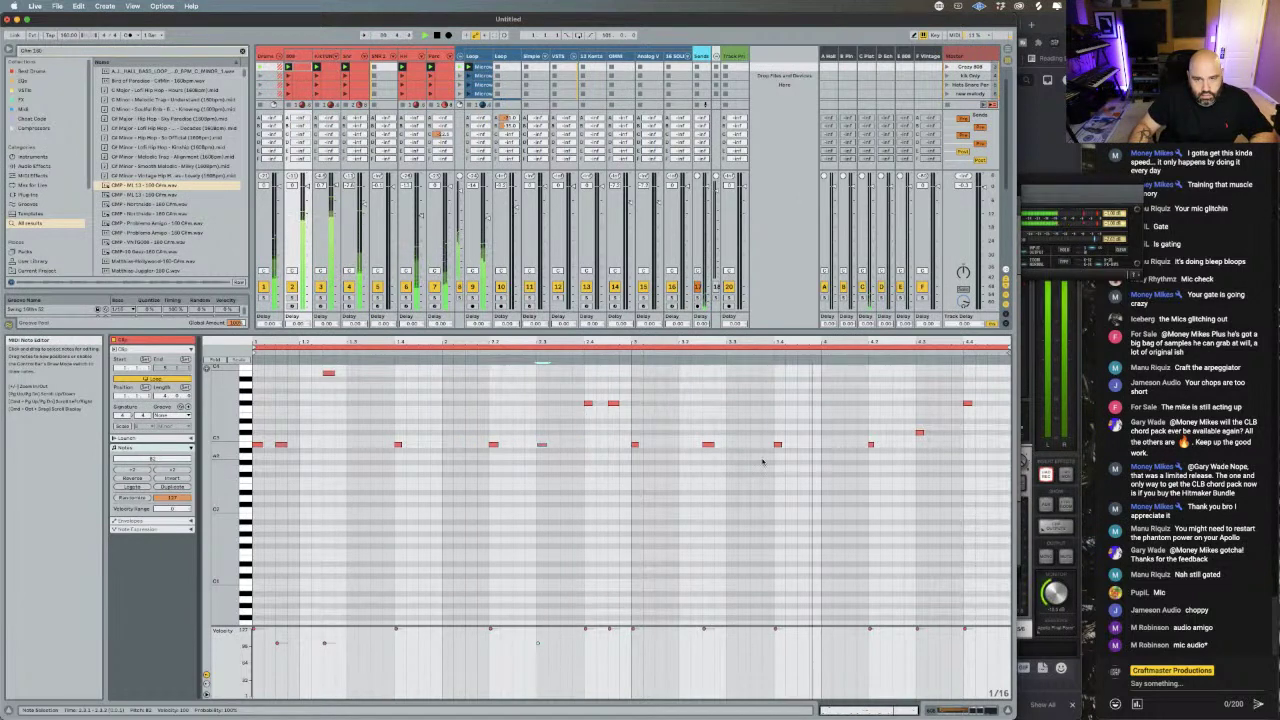
{"action": "double_click", "coordinate": [985, 403]}
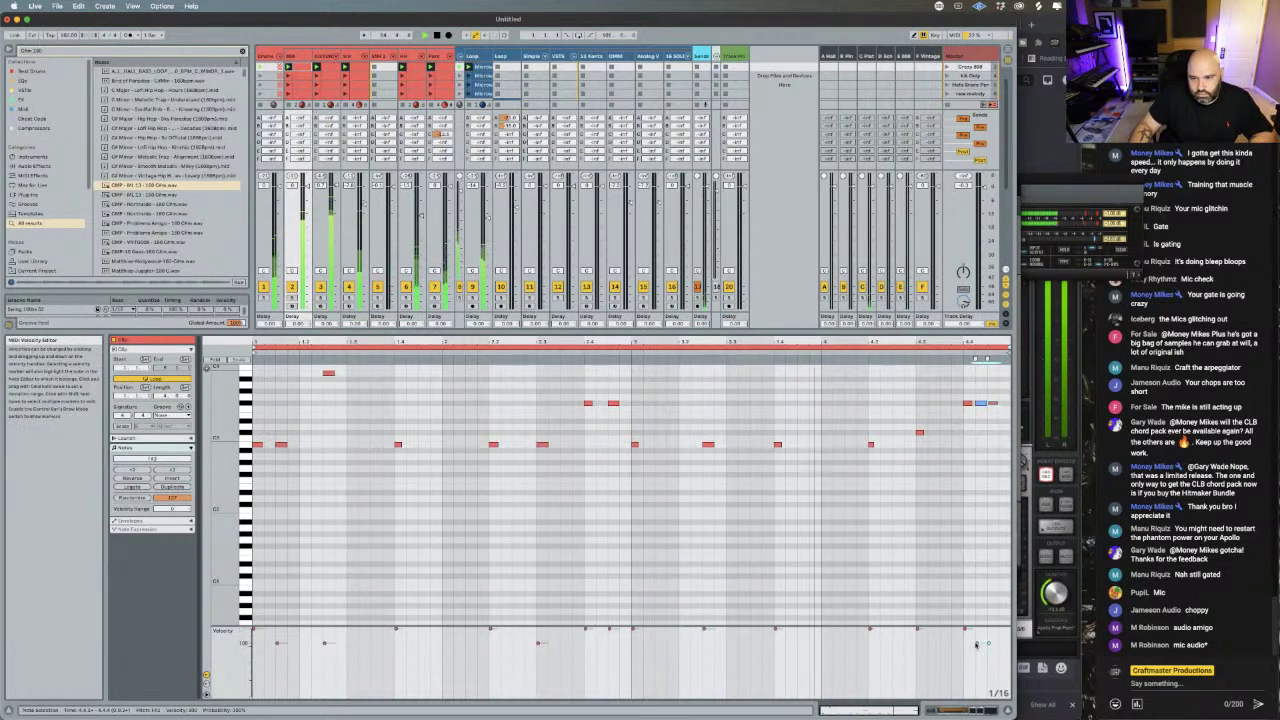
{"action": "left_click", "coordinate": [541, 641]}
{"action": "left_click", "coordinate": [276, 641]}
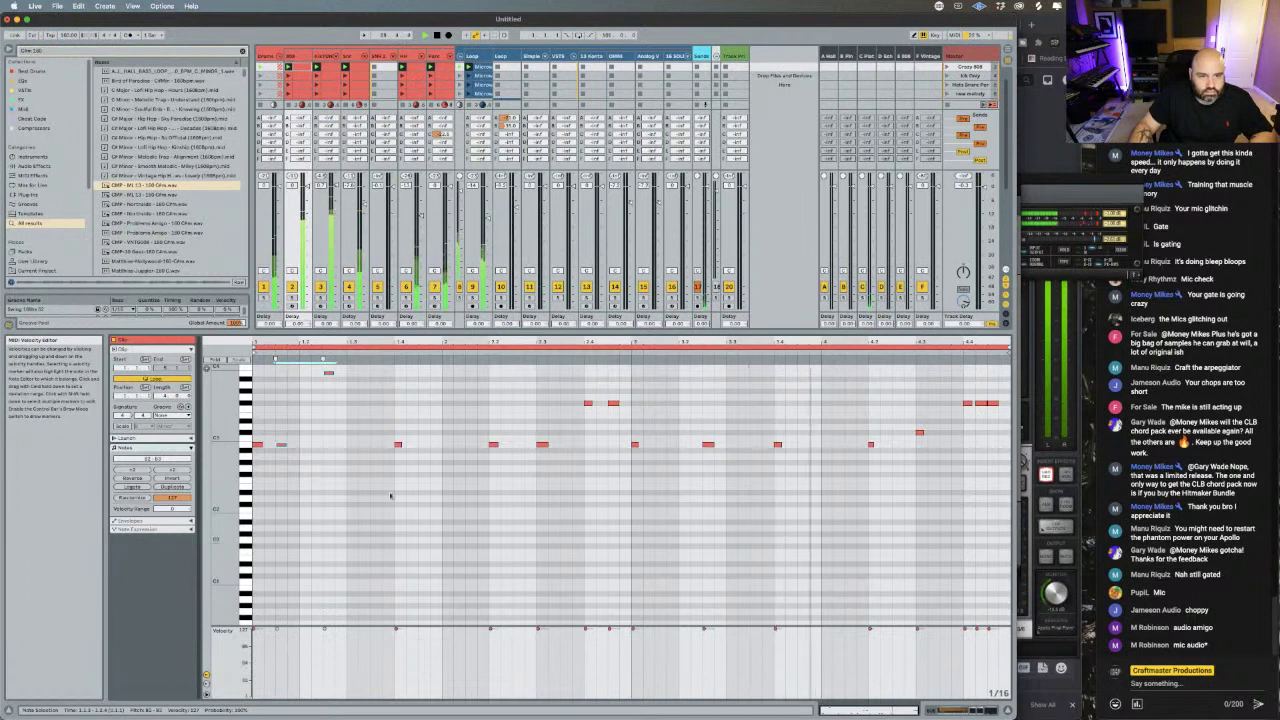
- Delete track 2's clips from the Kik Only and Hats Snare Perc scenes, and track 3's clip from Hats Snare Perc
{"action": "scroll", "coordinate": [300, 84], "scroll_direction": "down", "scroll_amount": 5}
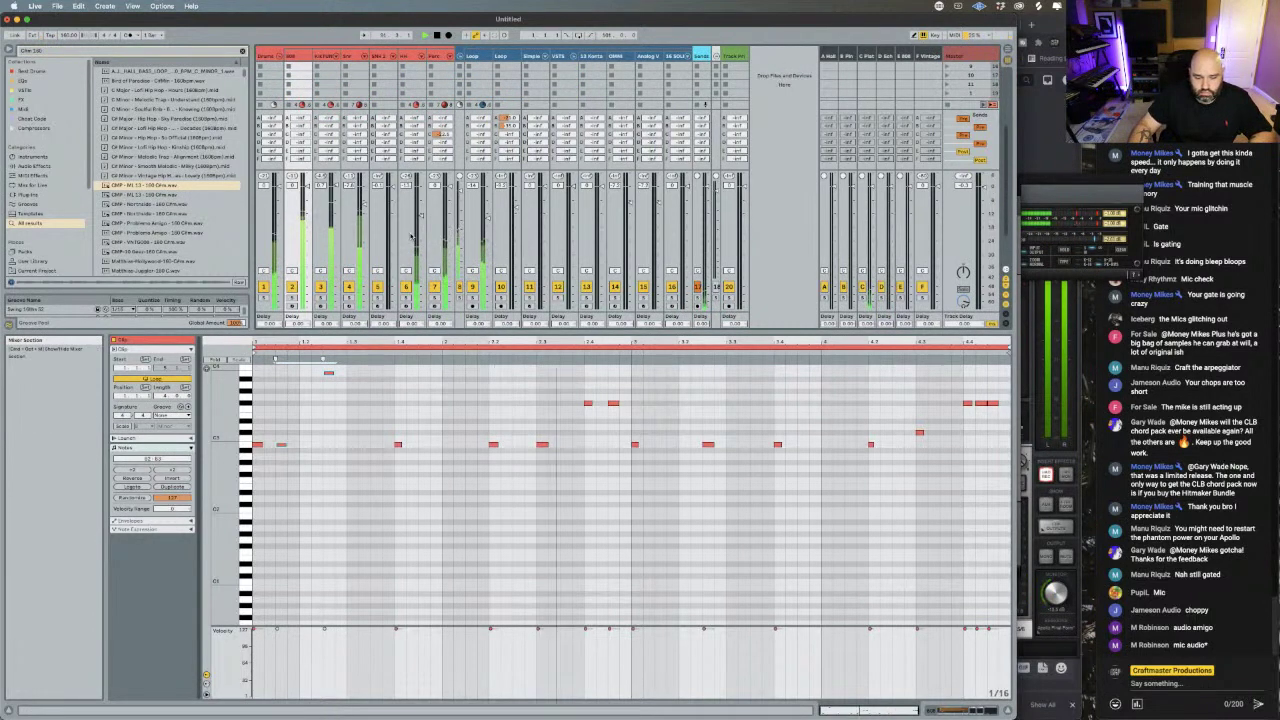
{"action": "scroll", "coordinate": [584, 90], "scroll_direction": "up", "scroll_amount": 5}
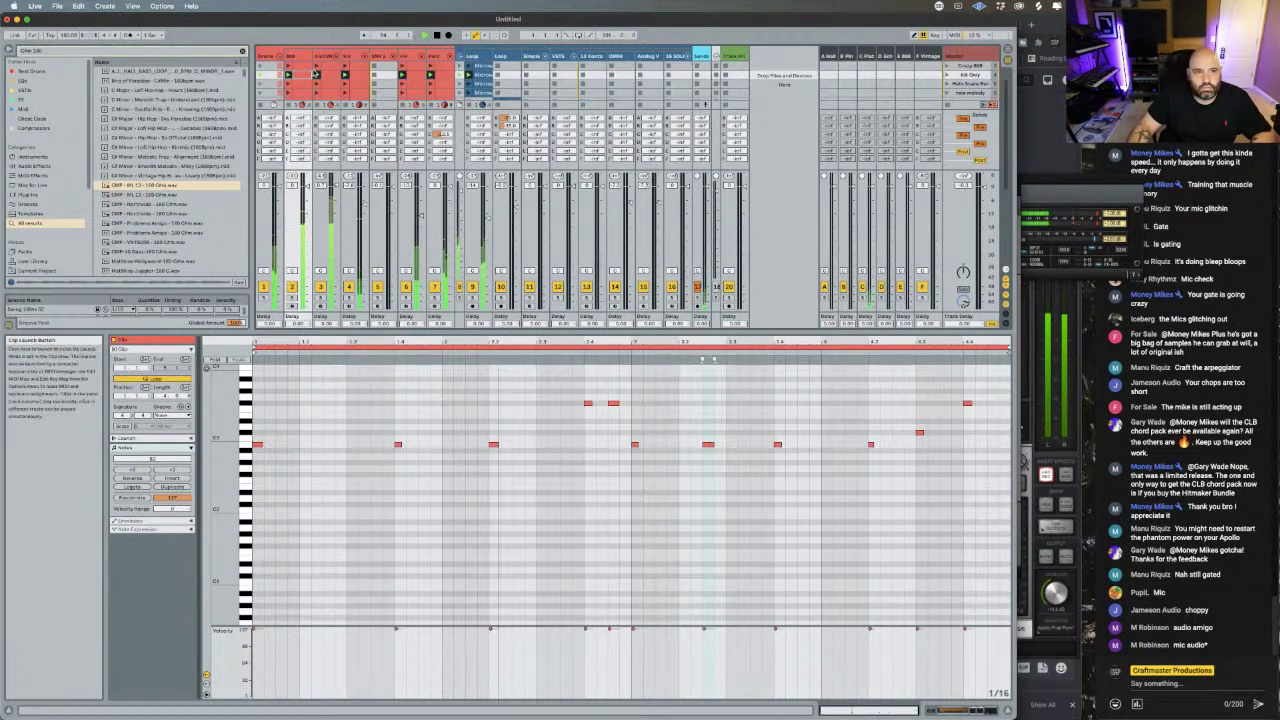
{"action": "left_click", "coordinate": [302, 76]}
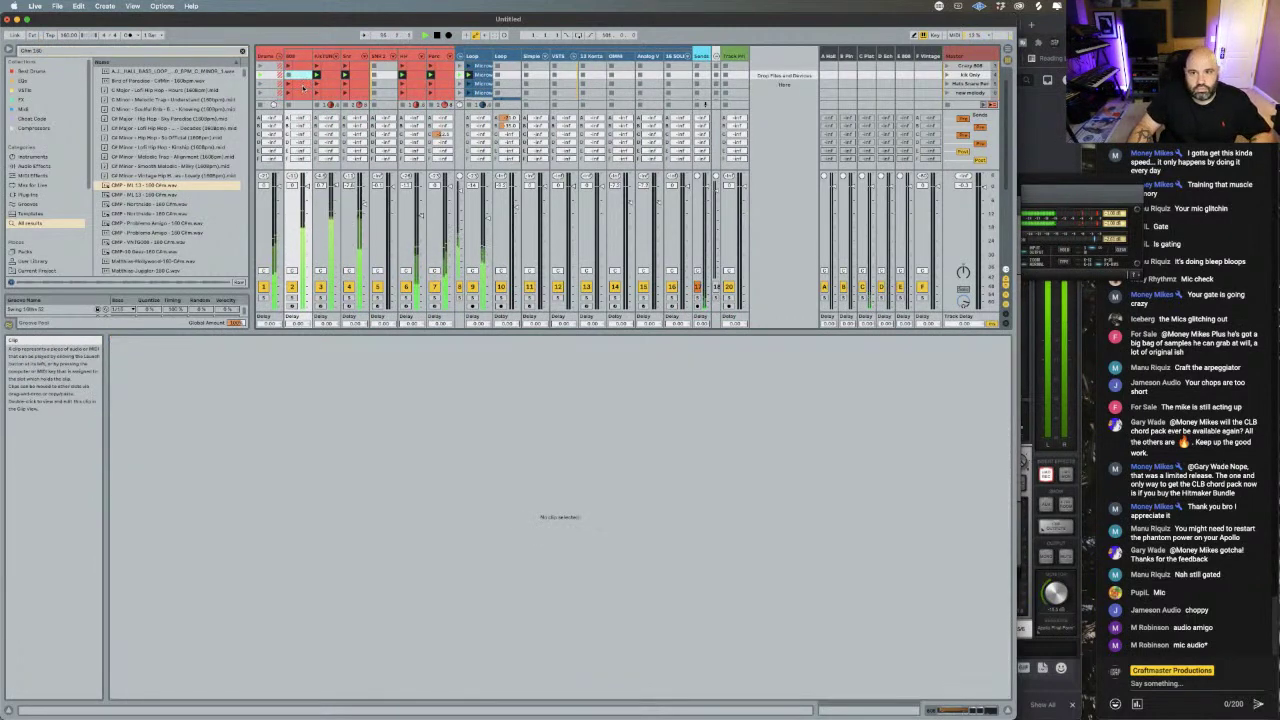
{"action": "left_click", "coordinate": [299, 89]}
{"action": "left_click", "coordinate": [327, 84]}
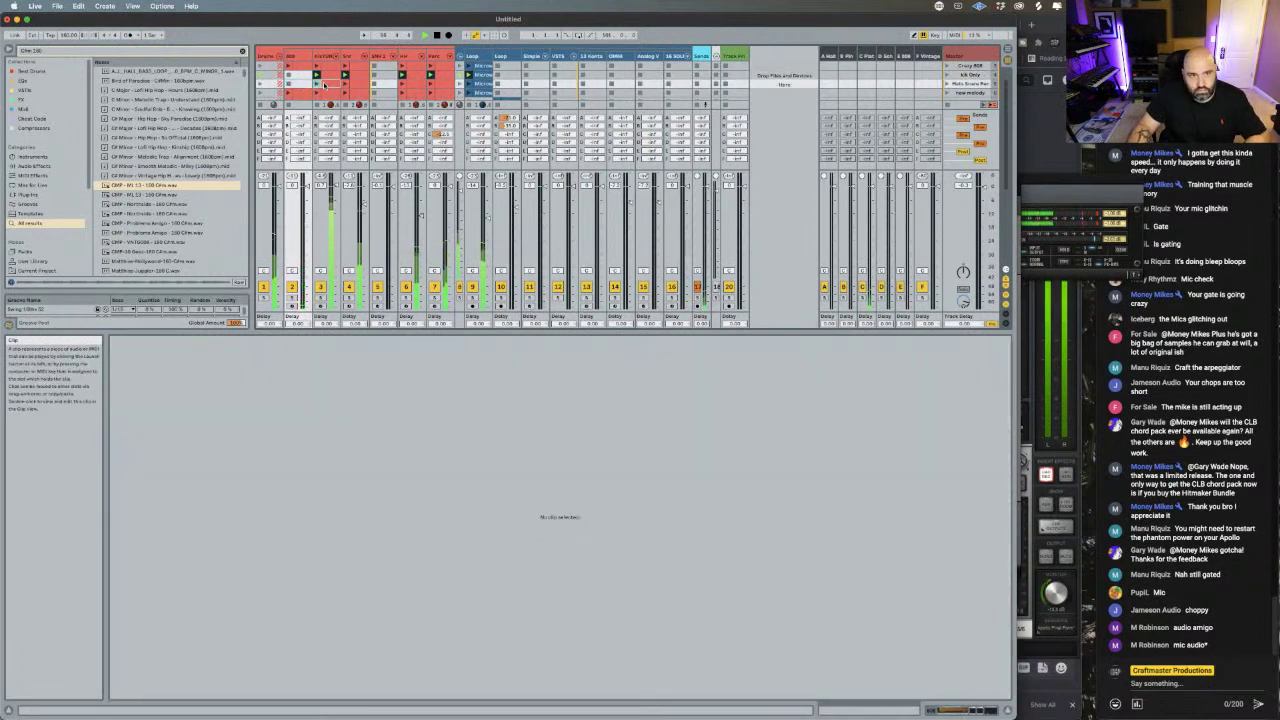
{"action": "left_click", "coordinate": [327, 86]}
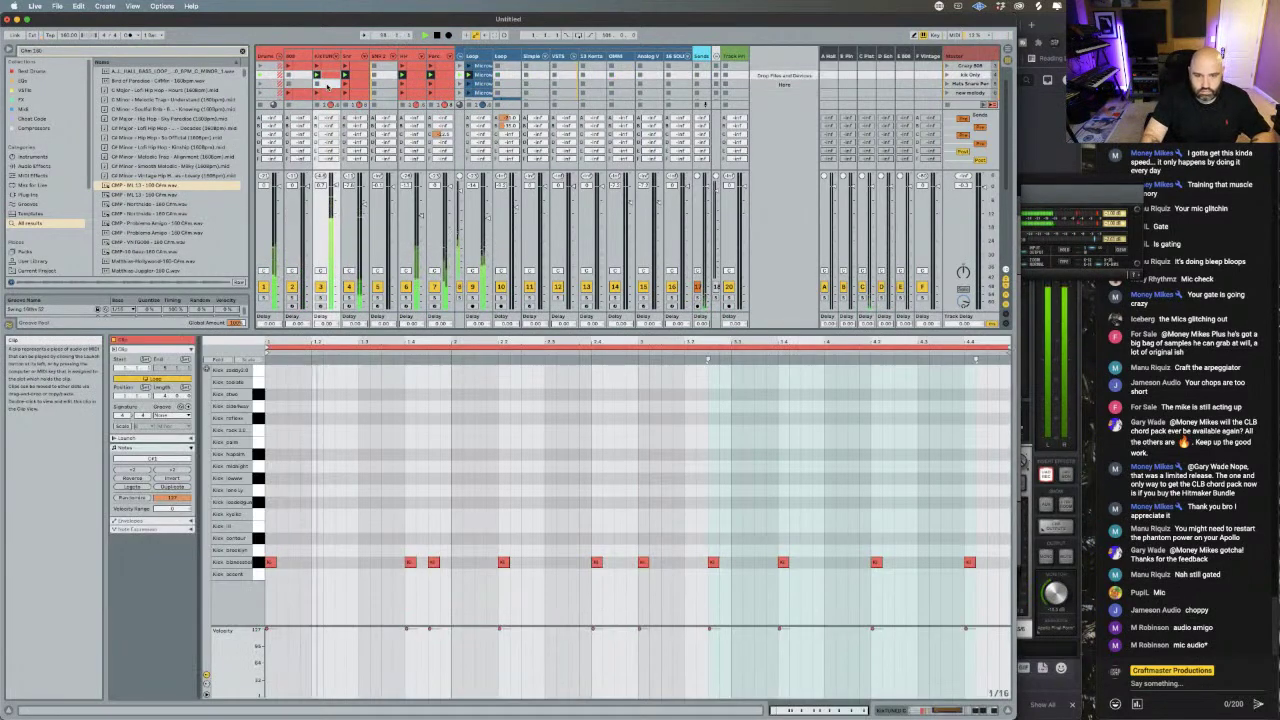
{"action": "left_click", "coordinate": [327, 86]}
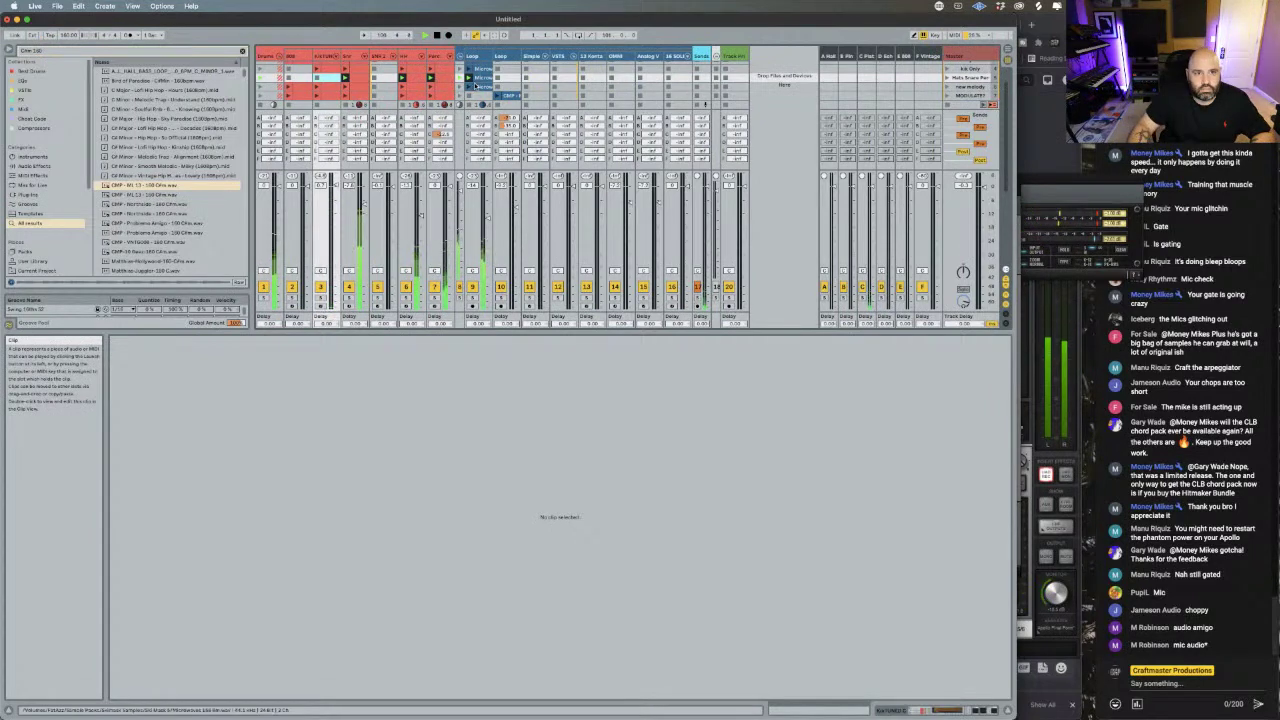
- Reverse the Microwaves loop clip in the new melody scene
{"action": "left_click", "coordinate": [476, 88]}
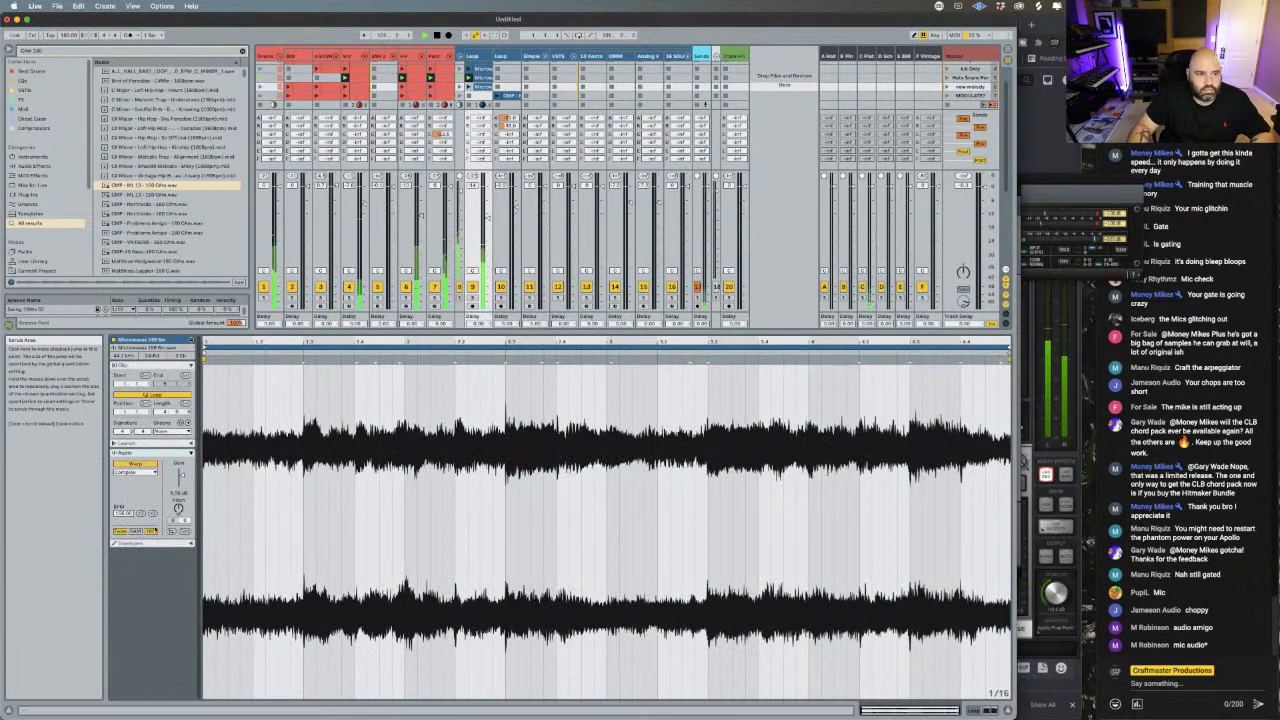
{"action": "left_click", "coordinate": [172, 531]}
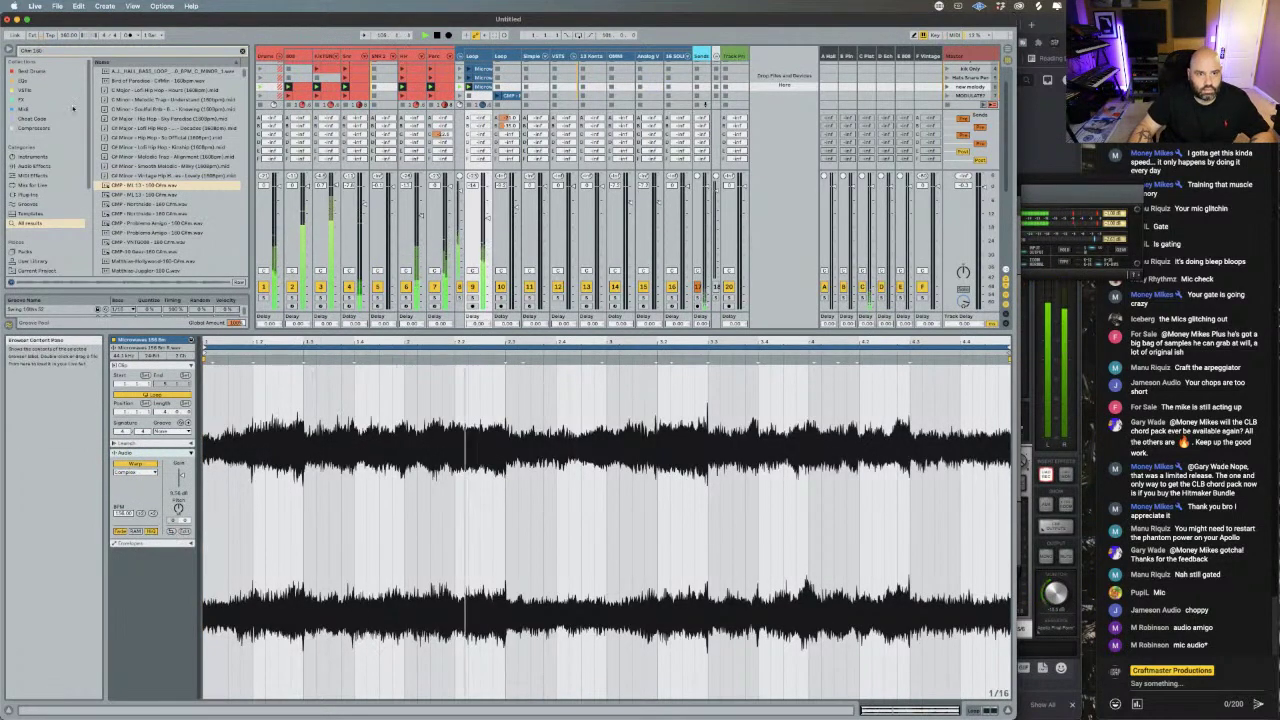
- Delete the two adjacent high notes in bar 2 of track 2's new melody clip
{"action": "left_click", "coordinate": [306, 88]}
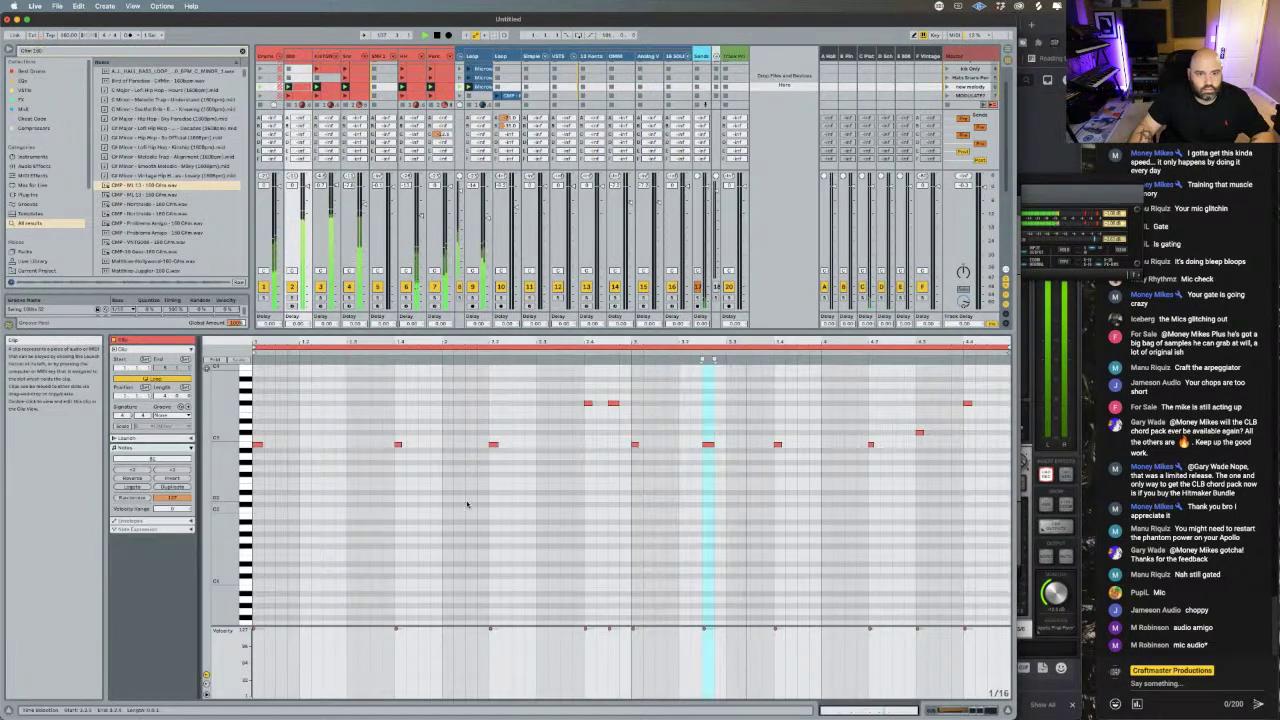
{"action": "key", "text": "Delete"}
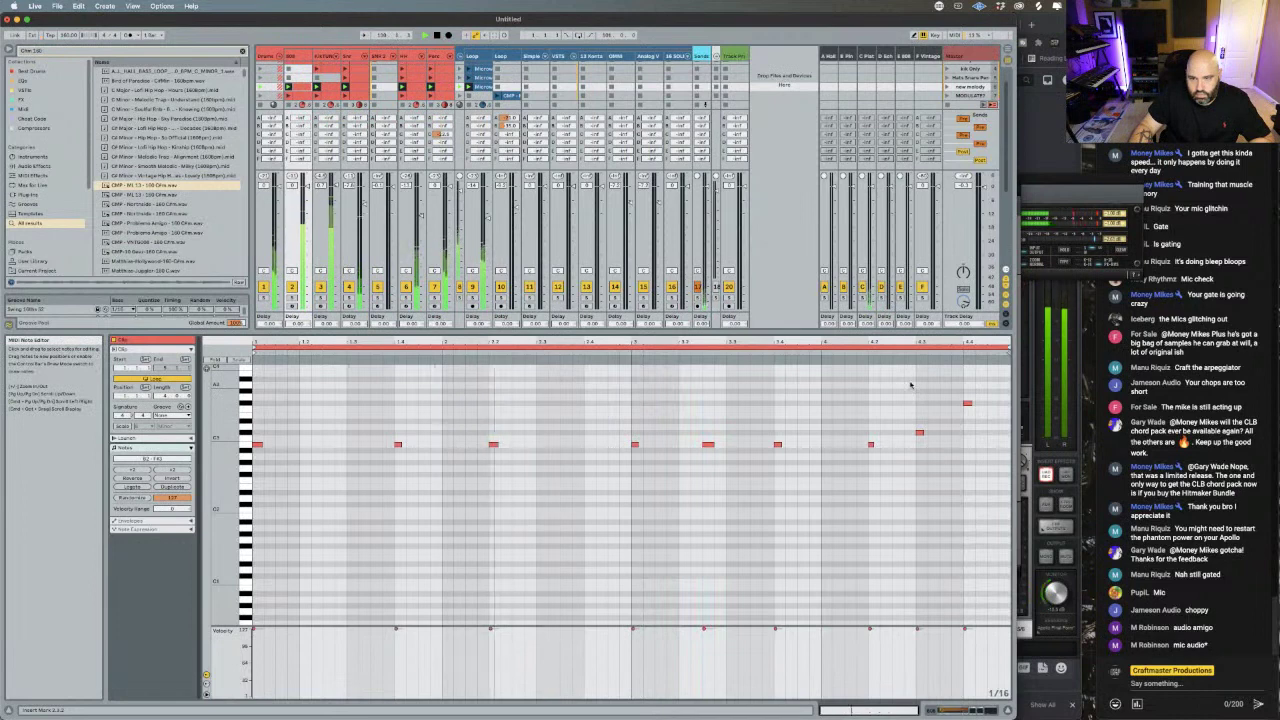
- Delete the two highest notes at the end of bar 4 in track 2's new melody clip
{"action": "left_click", "coordinate": [918, 400]}
{"action": "key", "text": "Delete"}
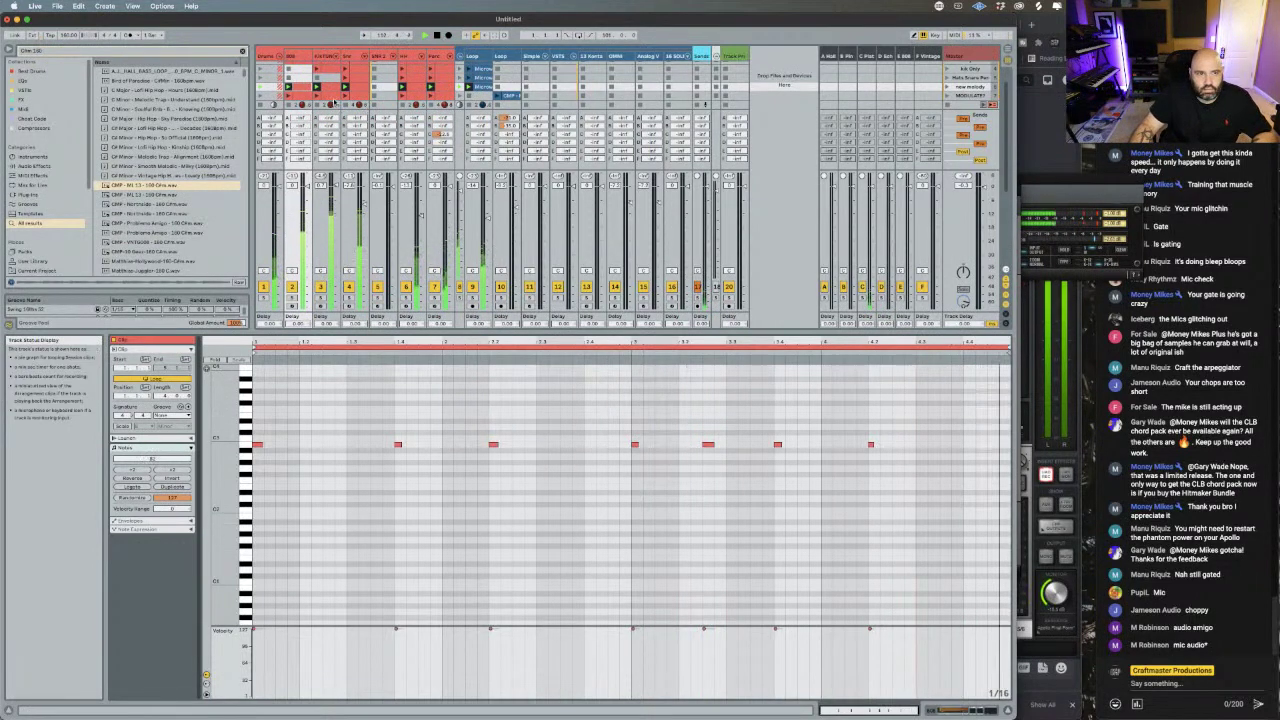
- Thin the new melody scene's hi-hat clip by deleting one hit early in bars 2 and 4 and the hits on beat 3 of both bars
{"action": "left_click", "coordinate": [415, 92]}
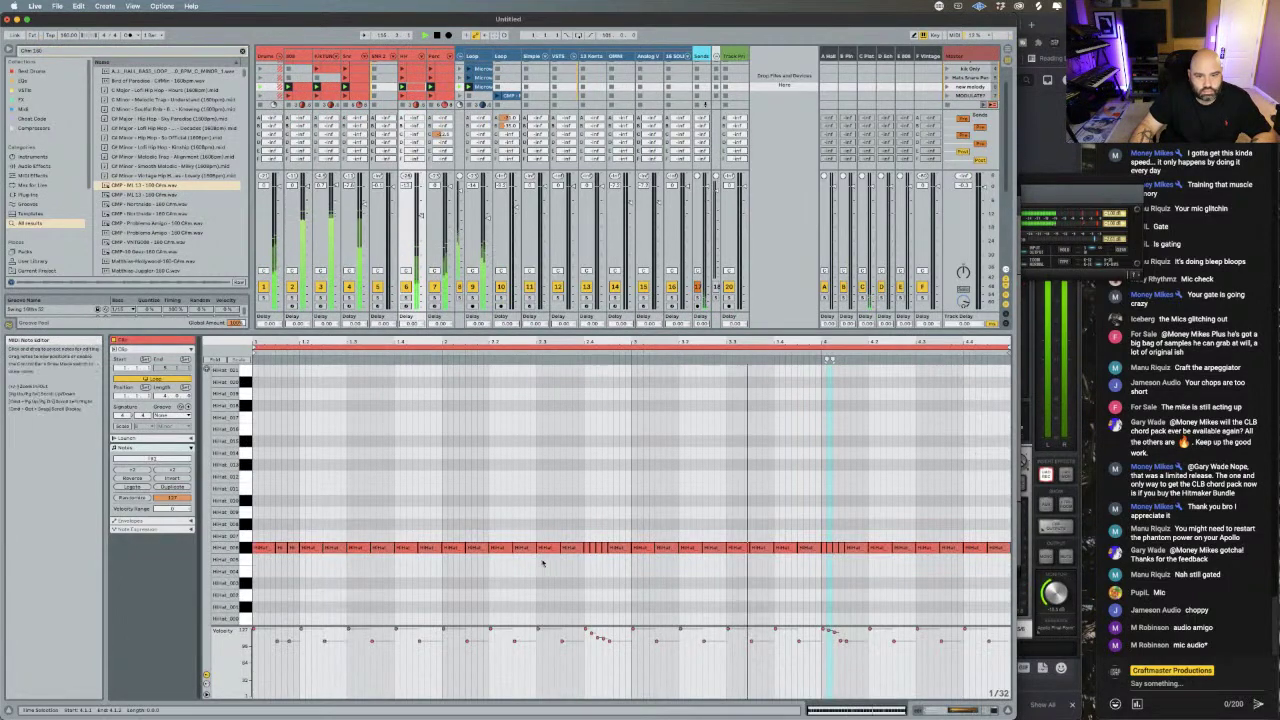
{"action": "double_click", "coordinate": [477, 548]}
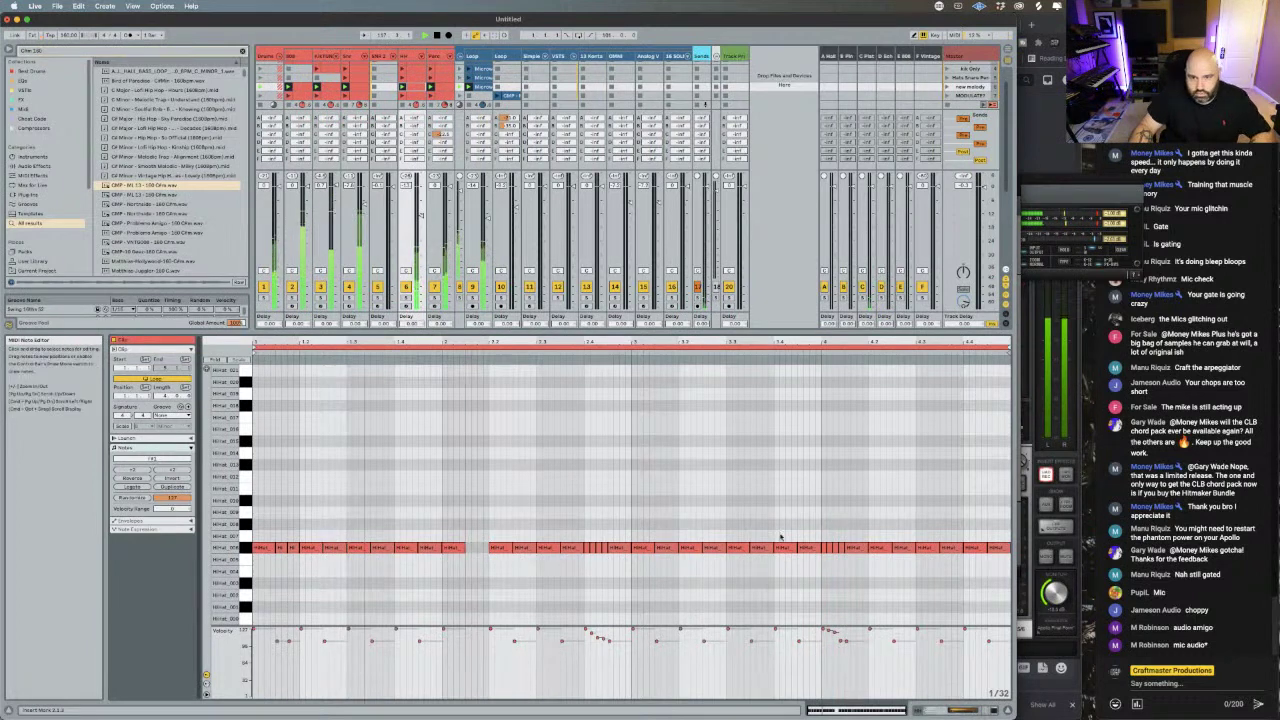
{"action": "double_click", "coordinate": [857, 548]}
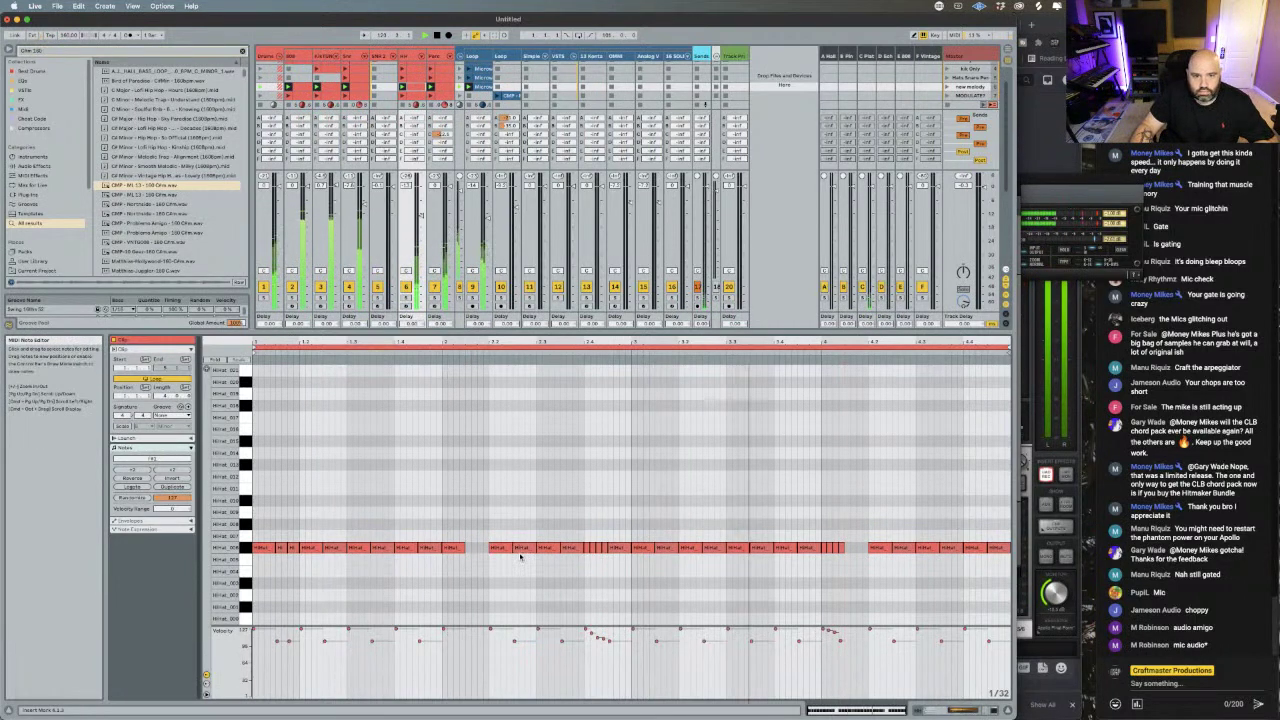
{"action": "left_click", "coordinate": [549, 548]}
{"action": "key", "text": "Delete"}
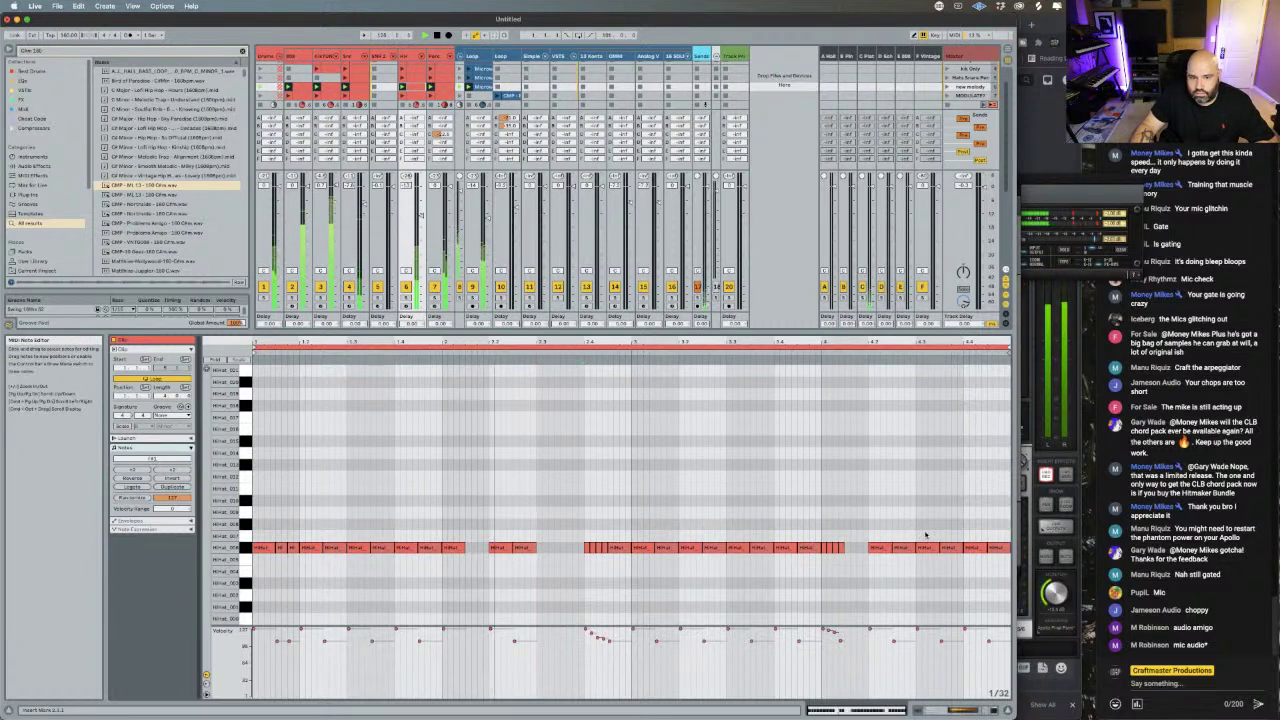
{"action": "key", "text": "Delete"}
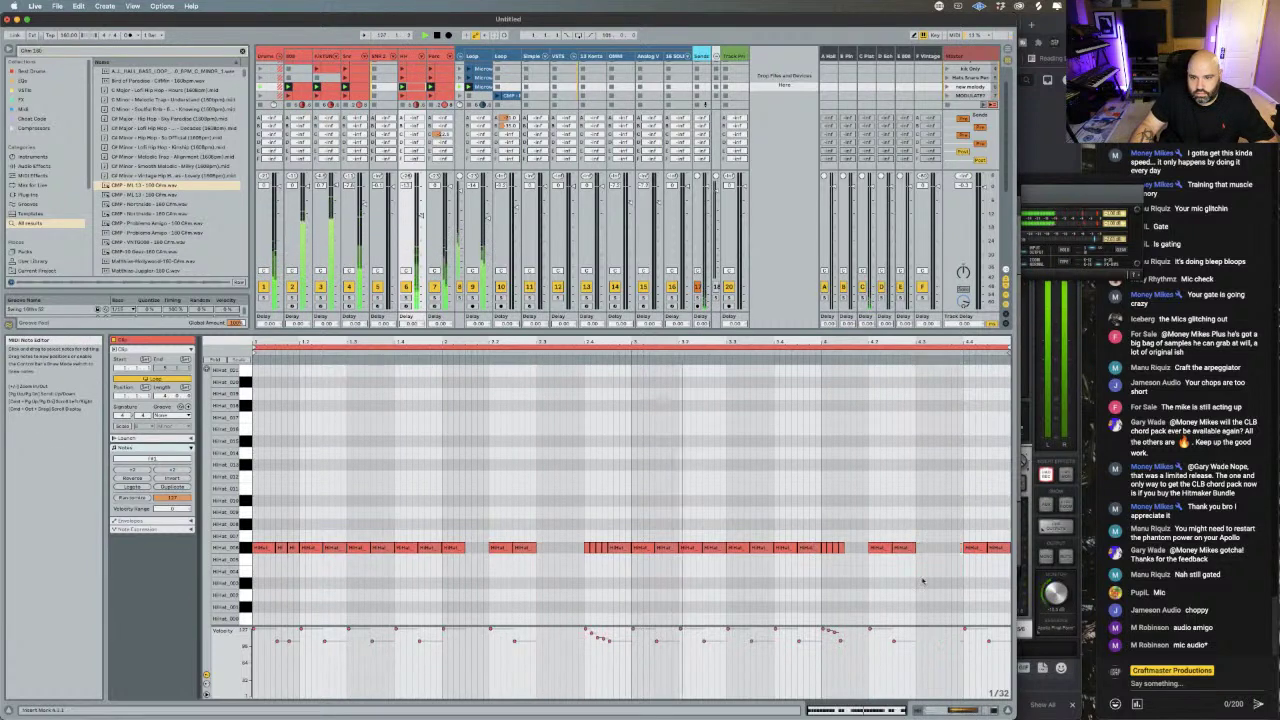
- Duplicate the loop of the new melody scene's snare clip and add a snare hit at minimum velocity after beat 3 in bars 2 and 4
{"action": "left_click", "coordinate": [355, 90]}
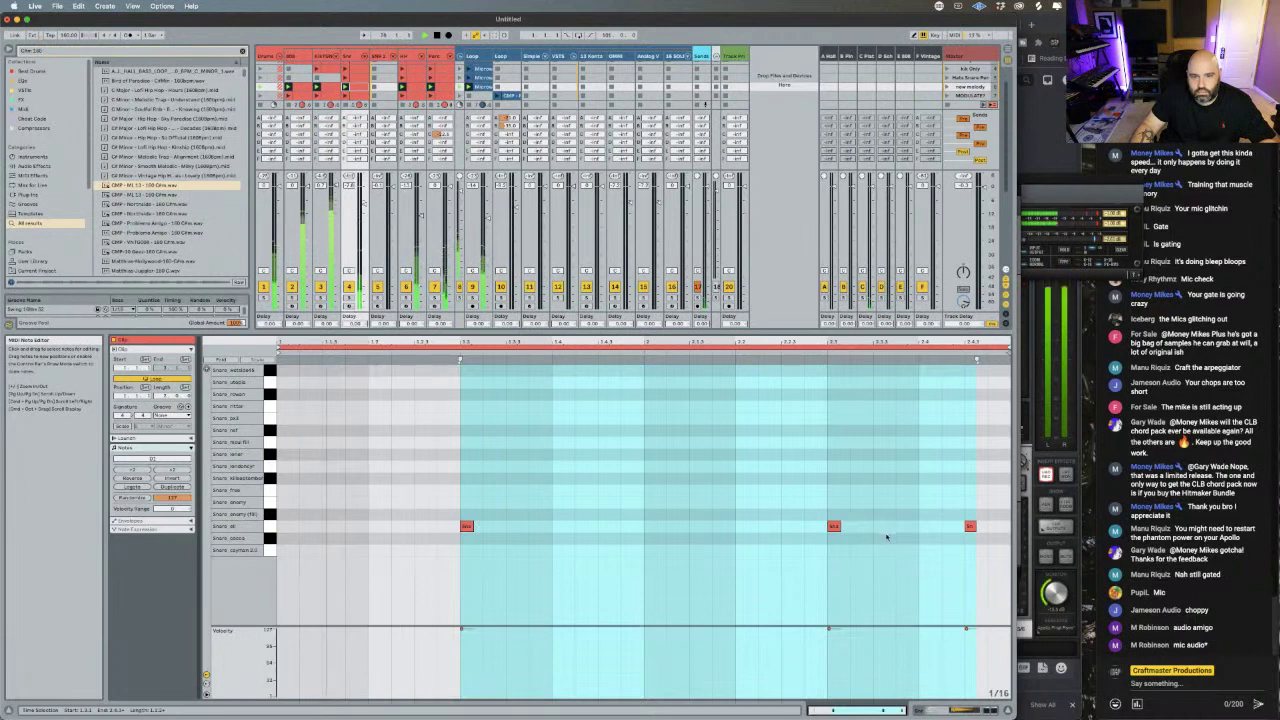
{"action": "left_click", "coordinate": [175, 487]}
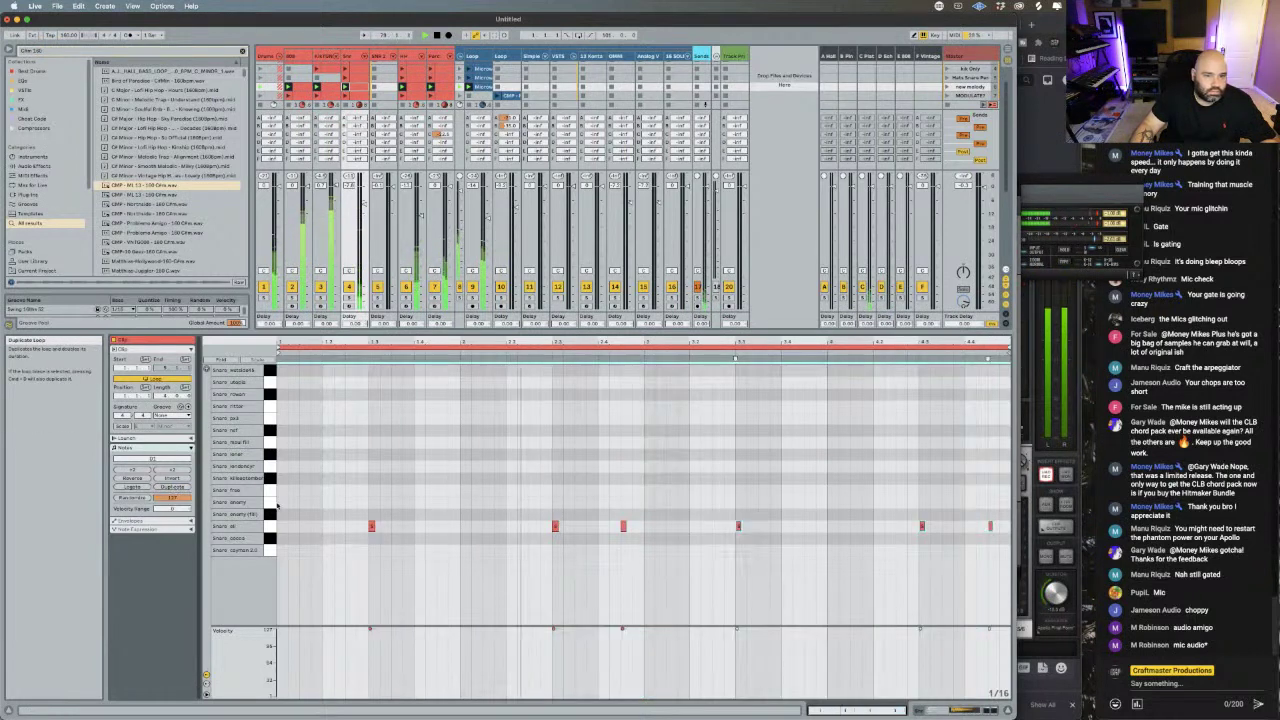
{"action": "double_click", "coordinate": [578, 527]}
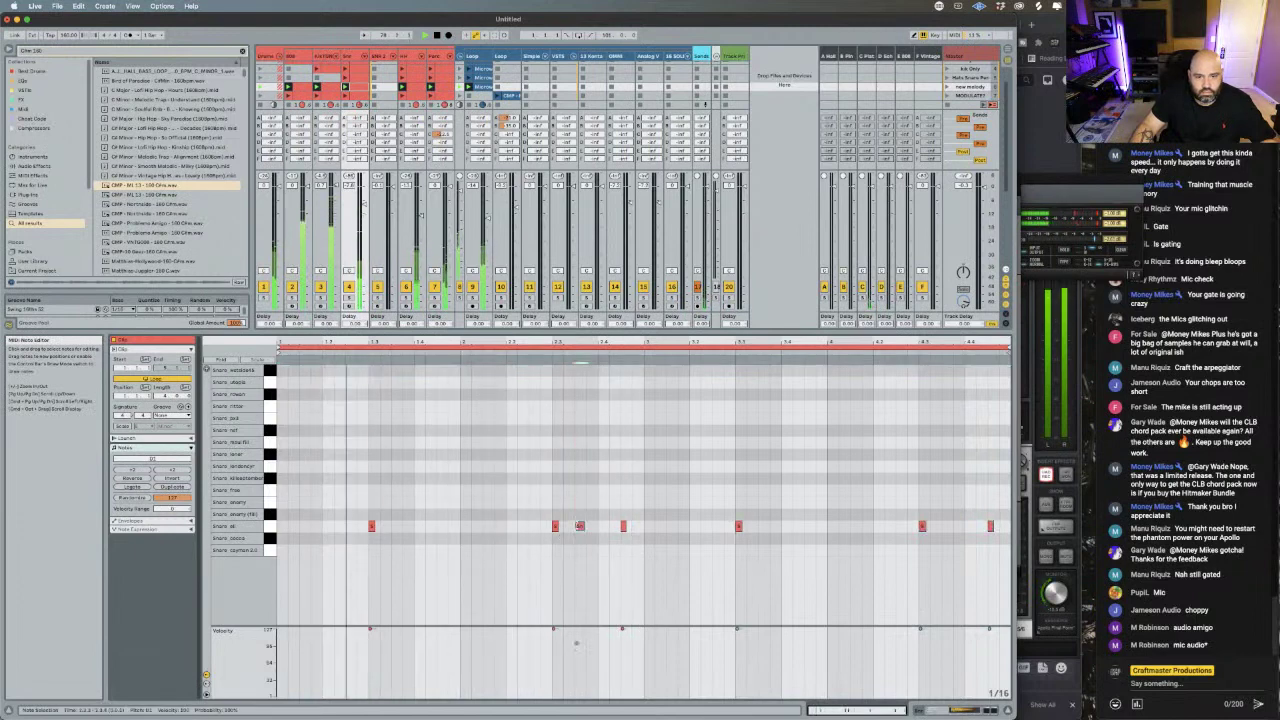
{"action": "left_click_drag", "start_coordinate": [576, 644], "coordinate": [576, 694]}
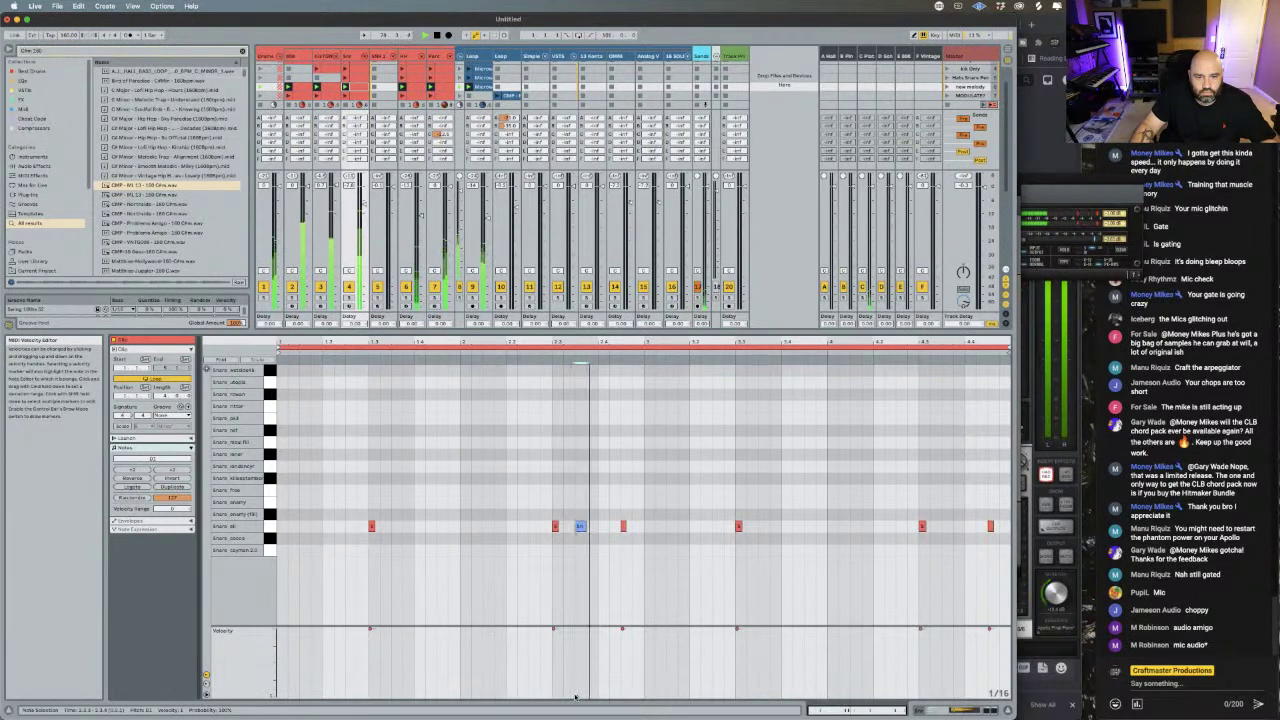
{"action": "double_click", "coordinate": [948, 527]}
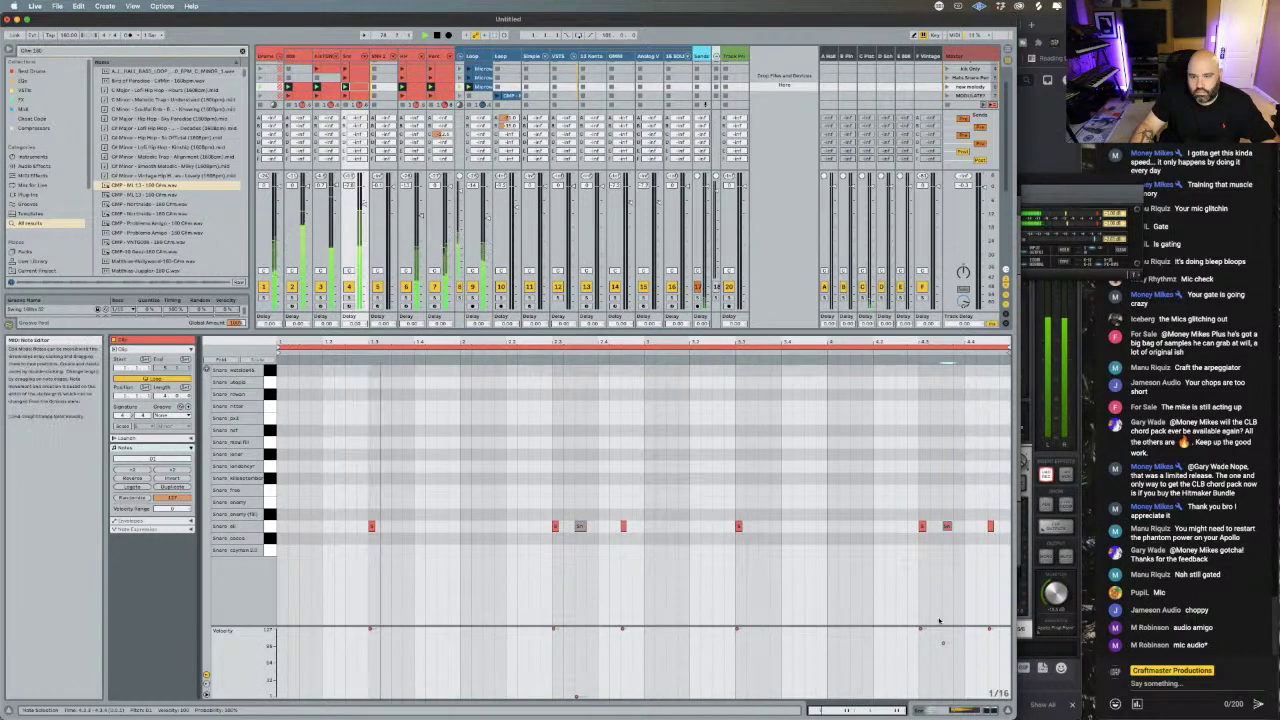
{"action": "left_click_drag", "start_coordinate": [947, 641], "coordinate": [943, 692]}
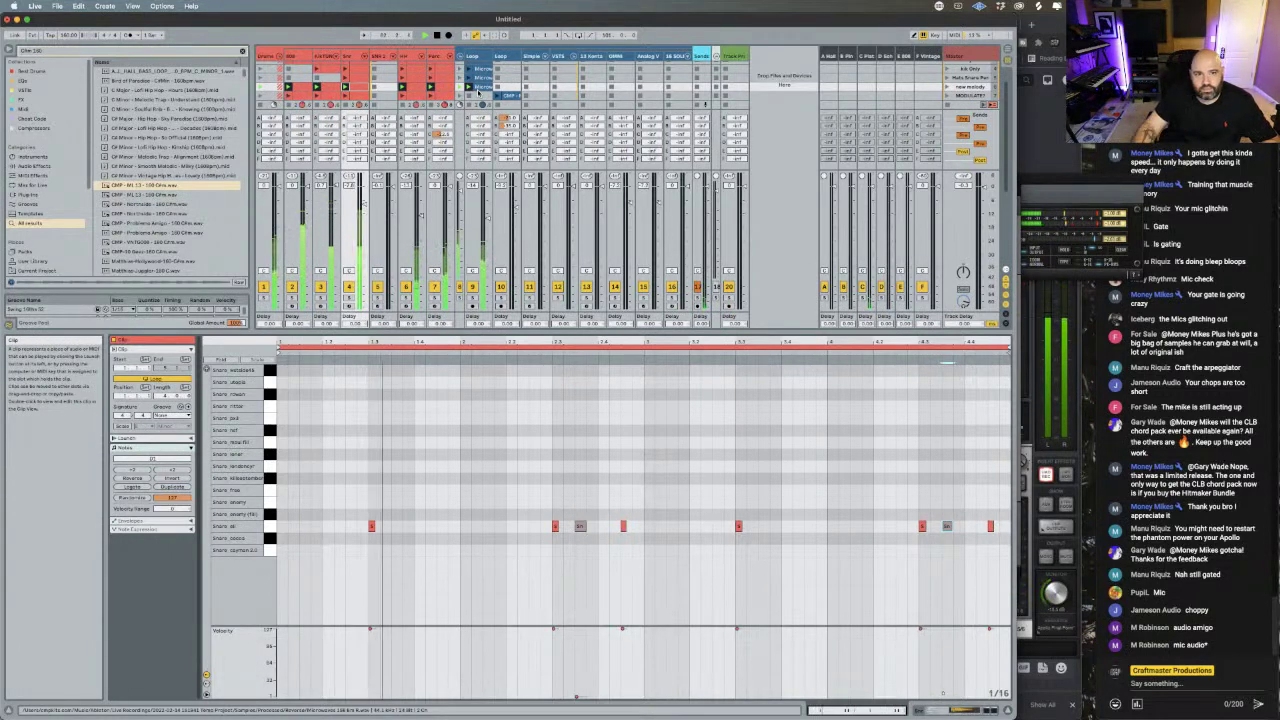
- Enlarge the Session View above the new melody scene's loop clip and launch the Verse scene
{"action": "left_click", "coordinate": [478, 90]}
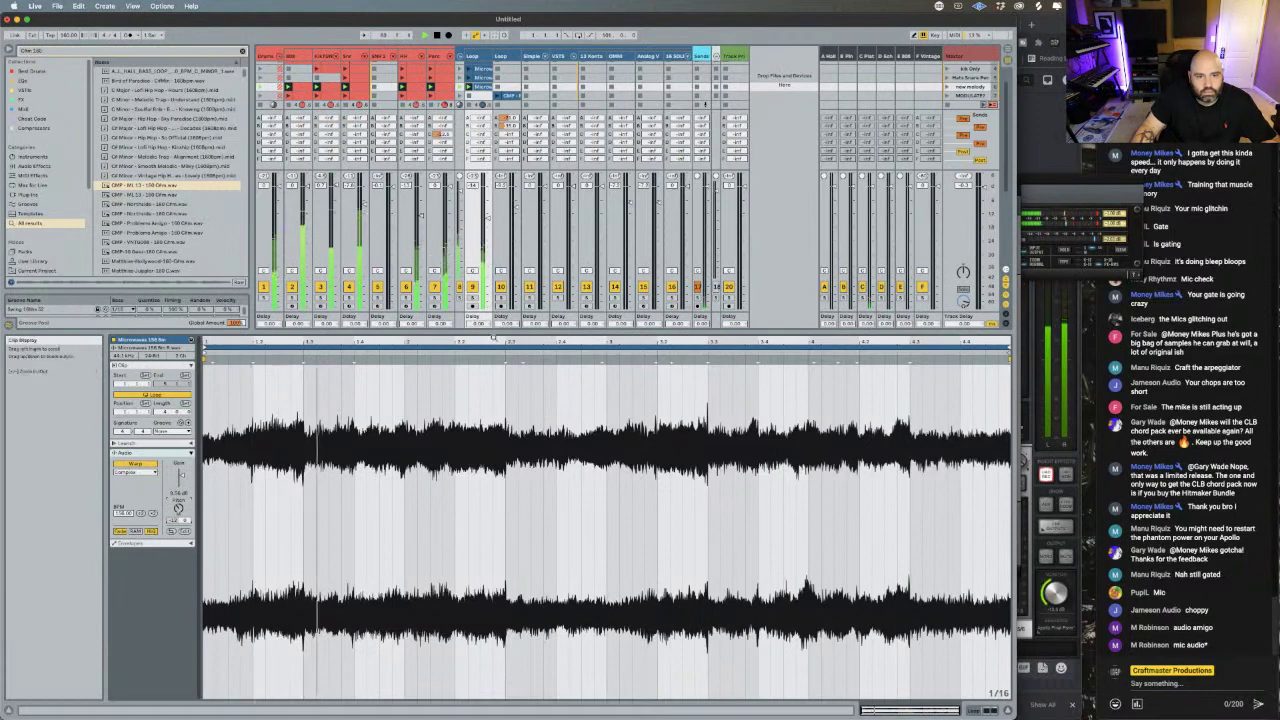
{"action": "left_click_drag", "start_coordinate": [493, 332], "coordinate": [490, 449]}
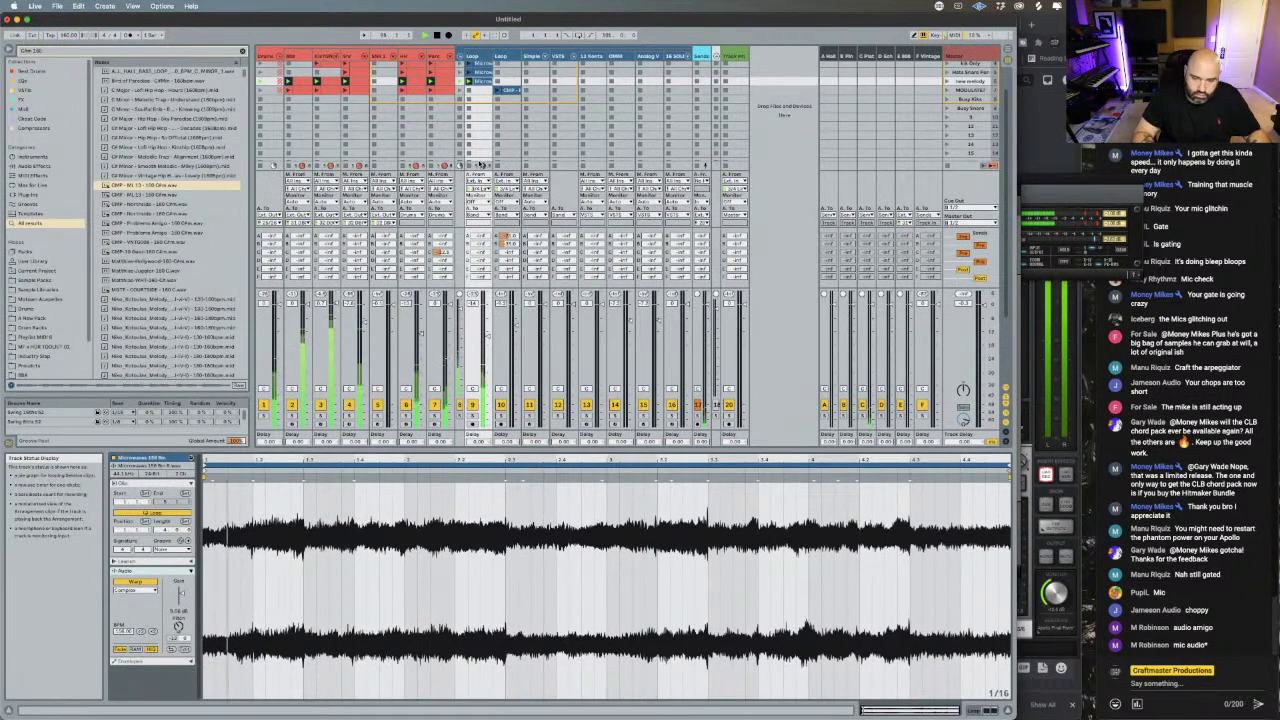
{"action": "scroll", "coordinate": [481, 165], "scroll_direction": "up", "scroll_amount": 4}
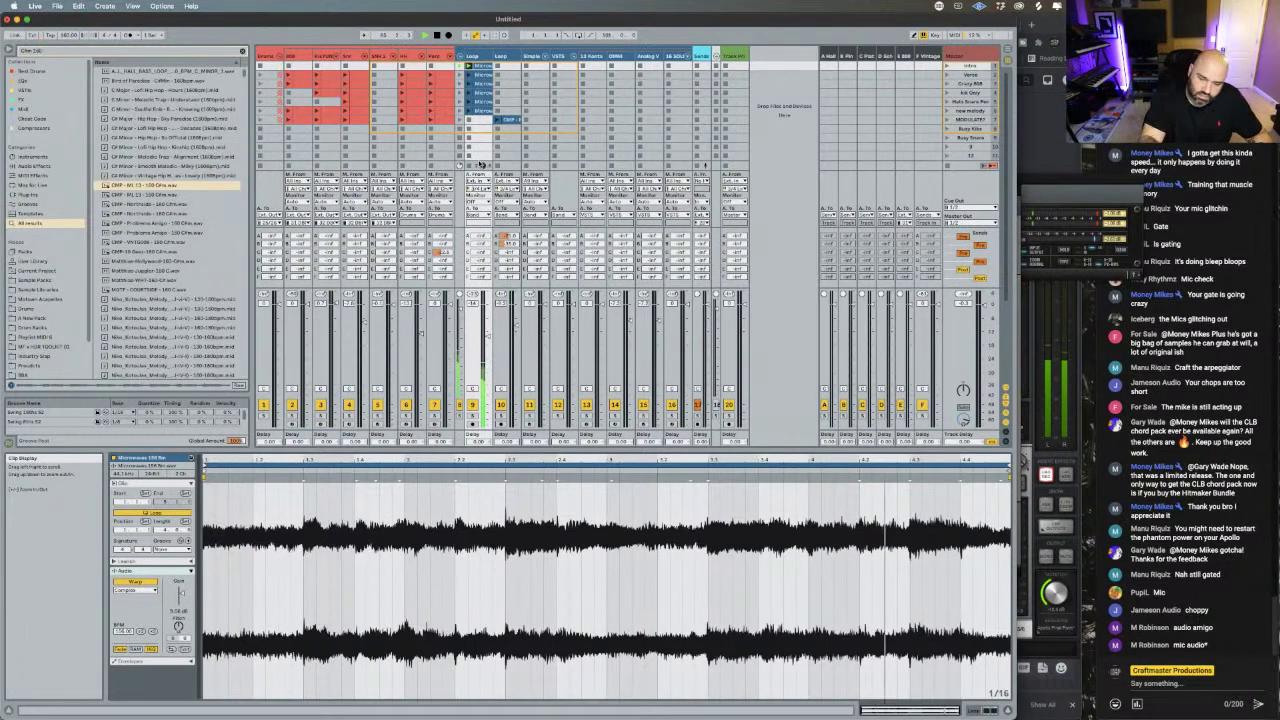
{"action": "key", "text": "Down"}
{"action": "key", "text": "Return"}
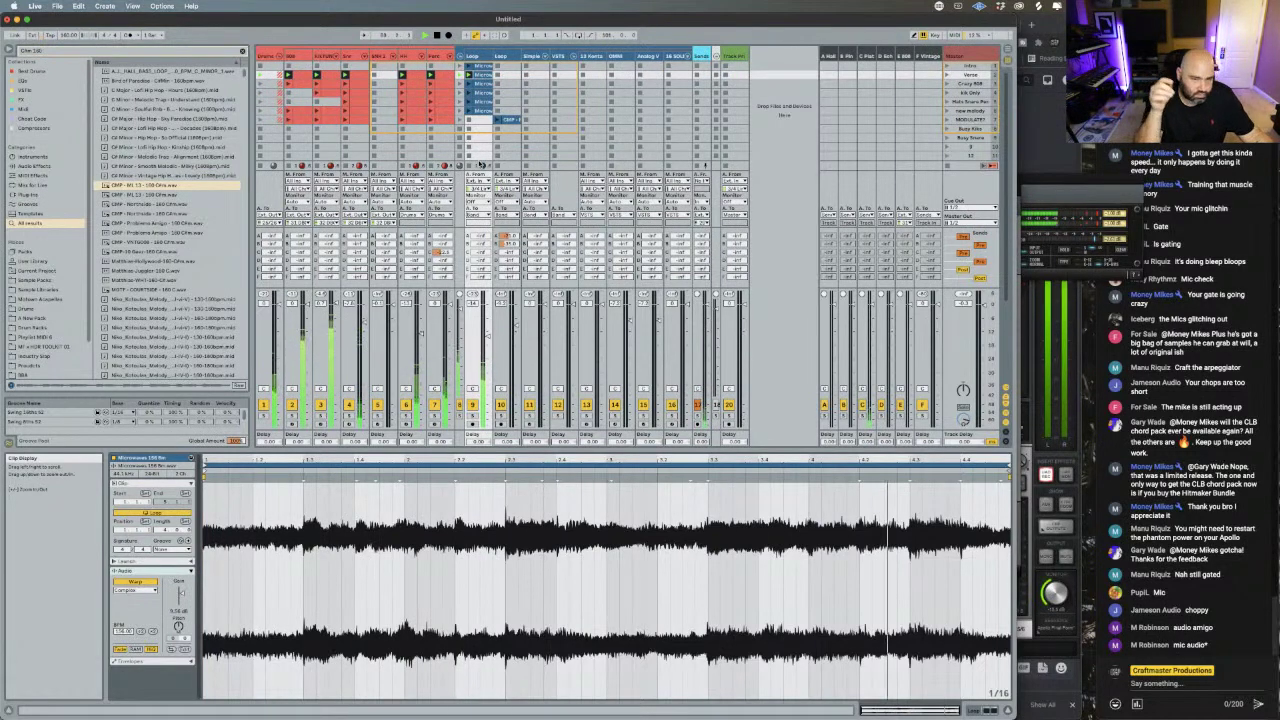
- Bring up the Console while playing the MODULATE scene, and clear all of that scene's clips in Ableton Live
{"action": "key", "text": "super+Tab"}
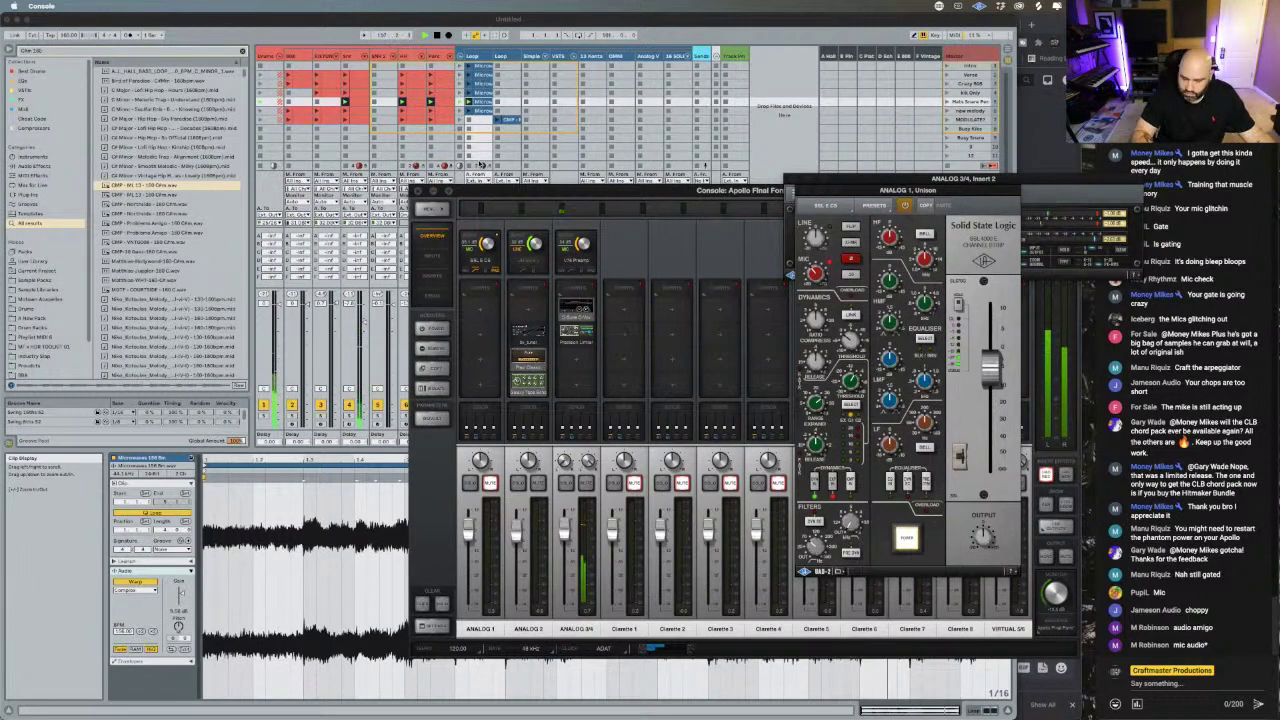
{"action": "key", "text": "Return"}
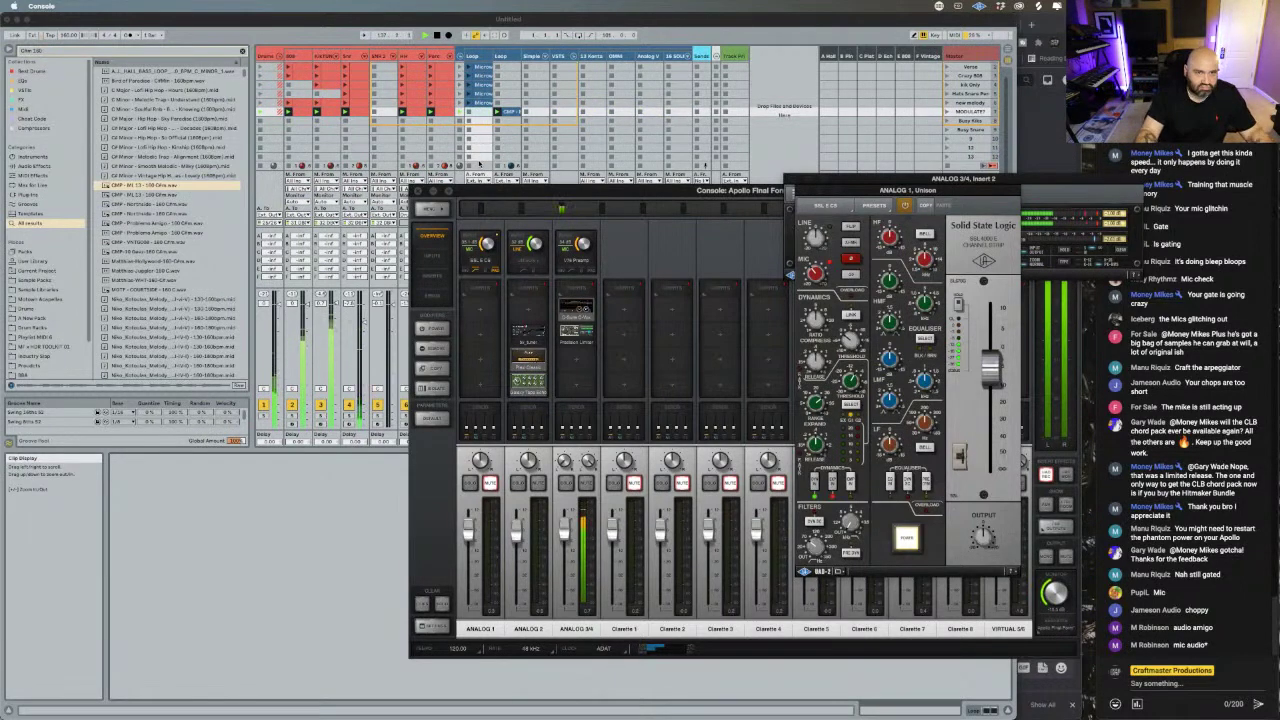
{"action": "left_click", "coordinate": [555, 111]}
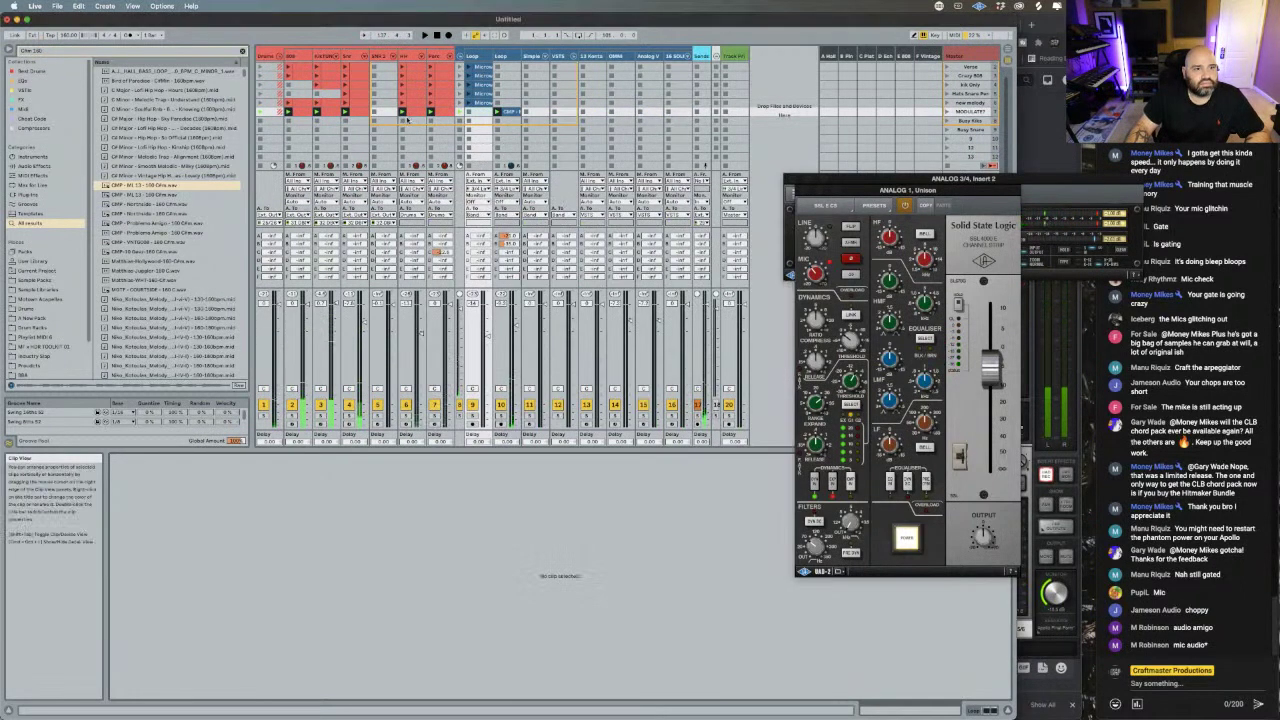
{"action": "left_click", "coordinate": [303, 113]}
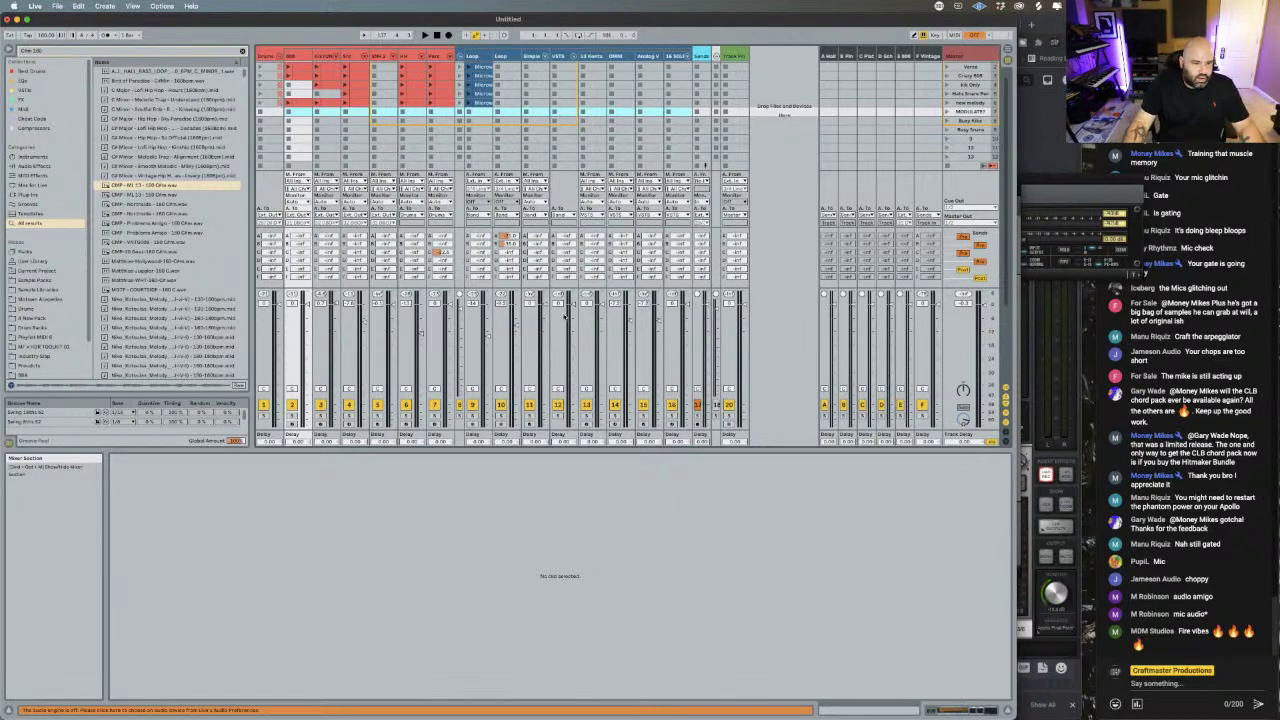
- Set both the audio output device and the audio input device to Universal Audio Thunderbolt in the preferences and close them
{"action": "left_click", "coordinate": [312, 706]}
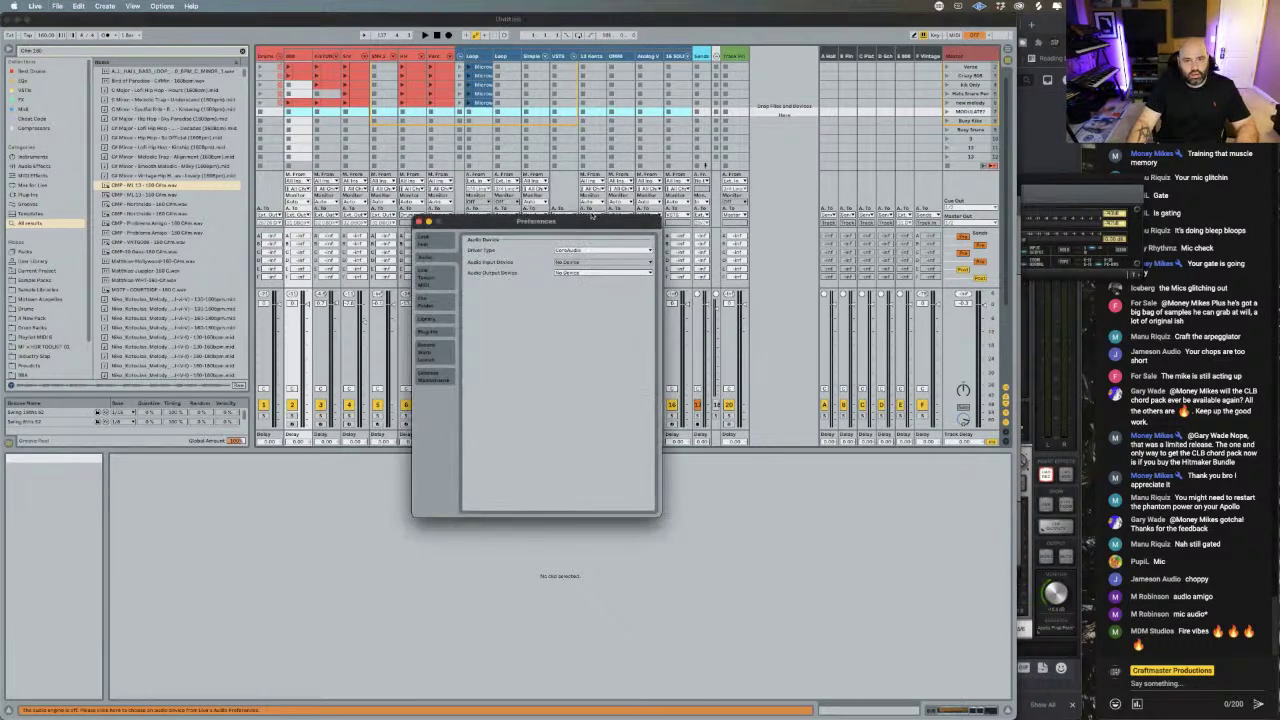
{"action": "left_click", "coordinate": [611, 271]}
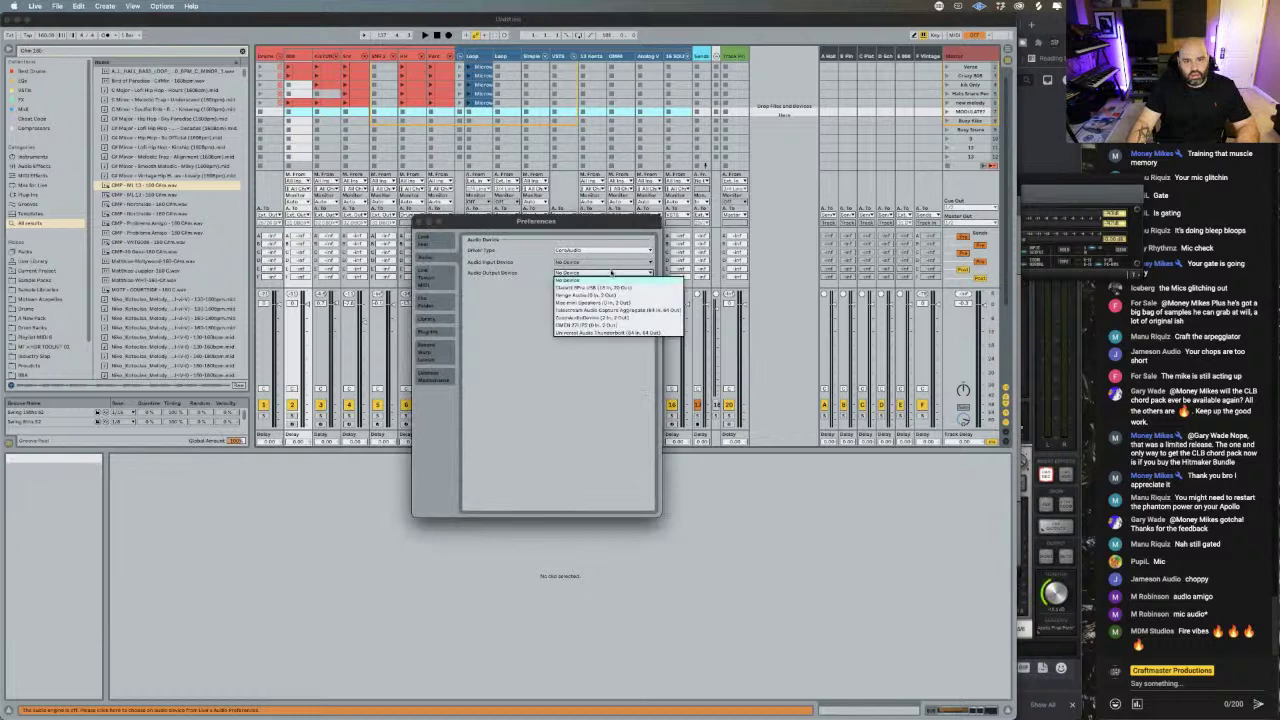
{"action": "left_click", "coordinate": [613, 334]}
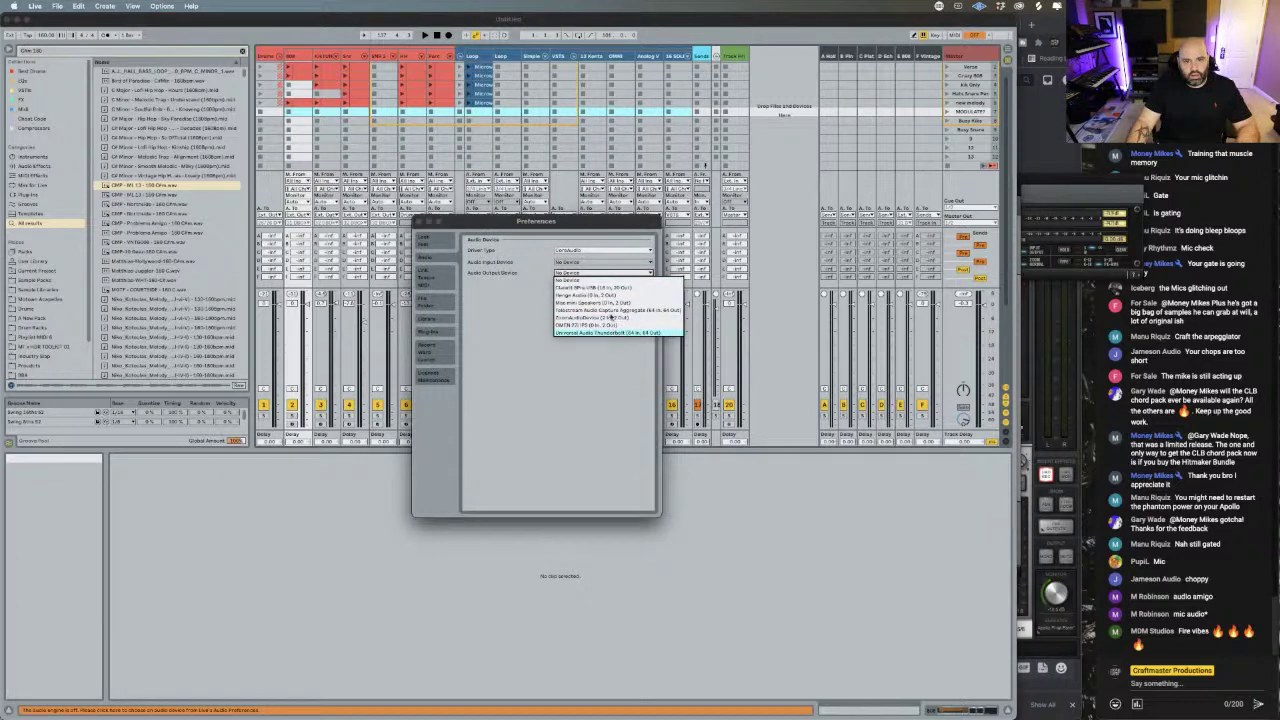
{"action": "left_click", "coordinate": [617, 263]}
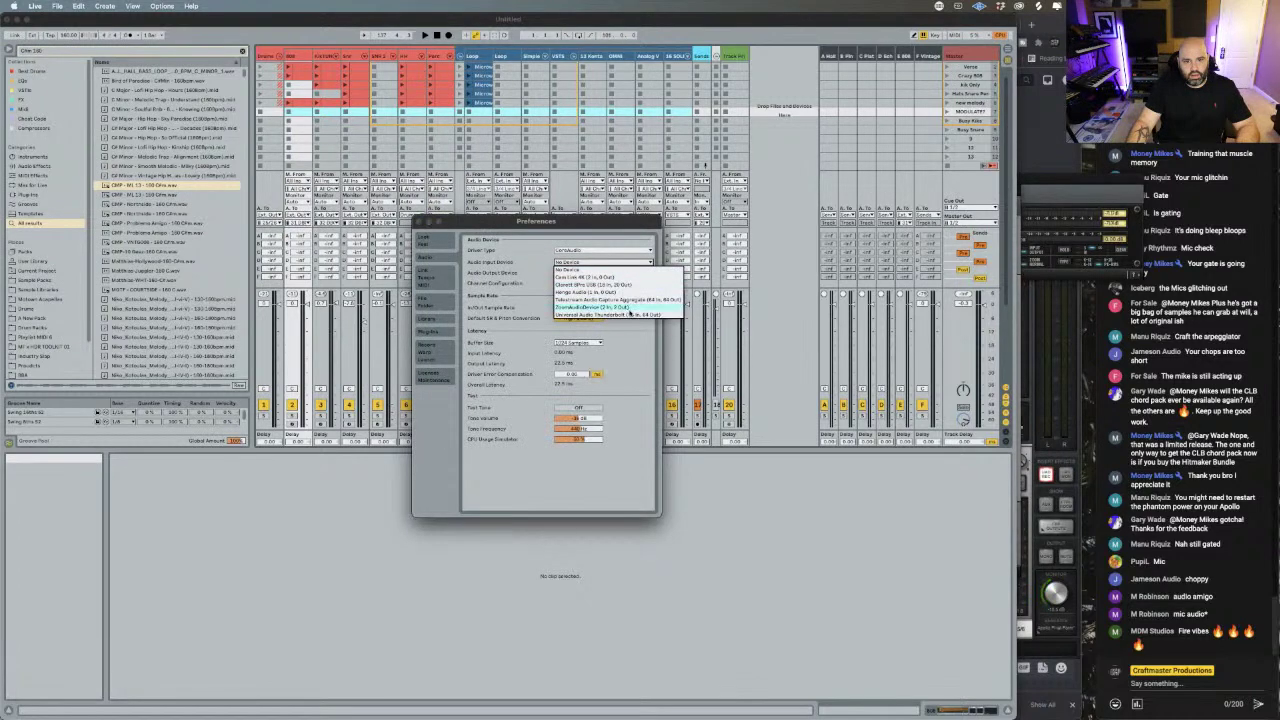
{"action": "left_click", "coordinate": [604, 262]}
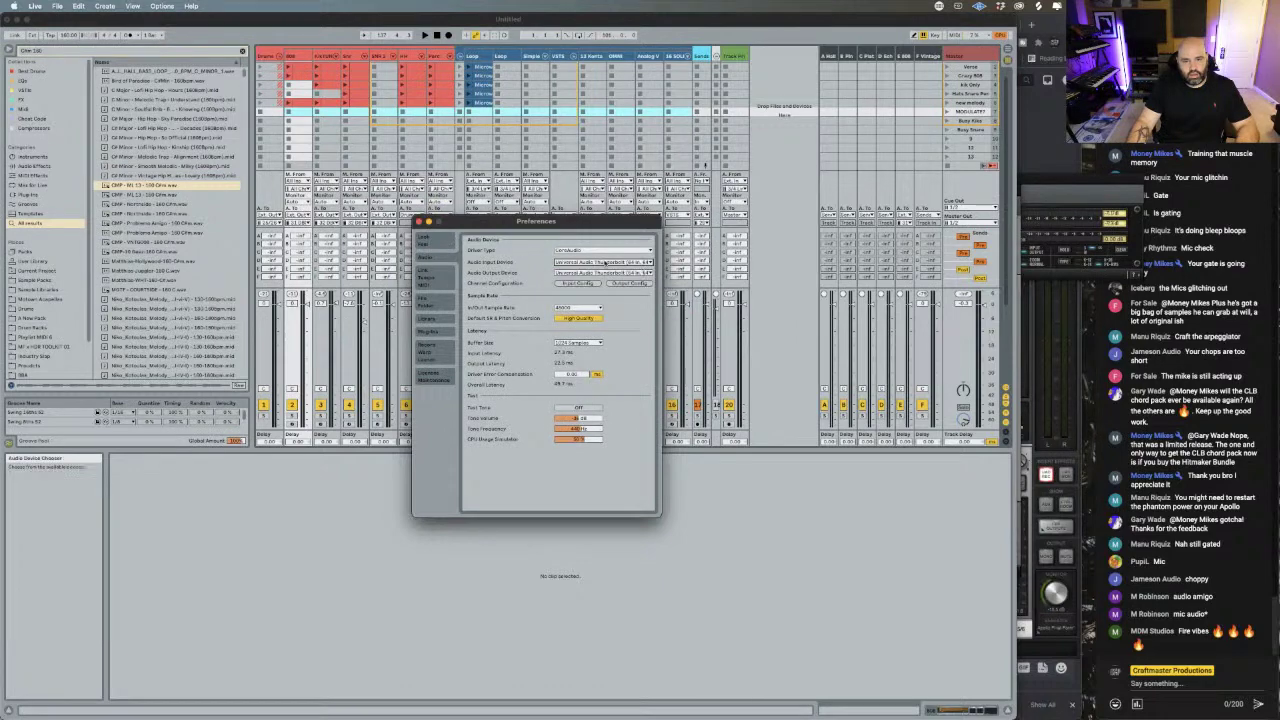
{"action": "left_click", "coordinate": [420, 221]}
- Minimize Ableton Live, move the Console window aside, and raise the SSL channel strip's fader on ANALOG 1
{"action": "left_click", "coordinate": [17, 19]}
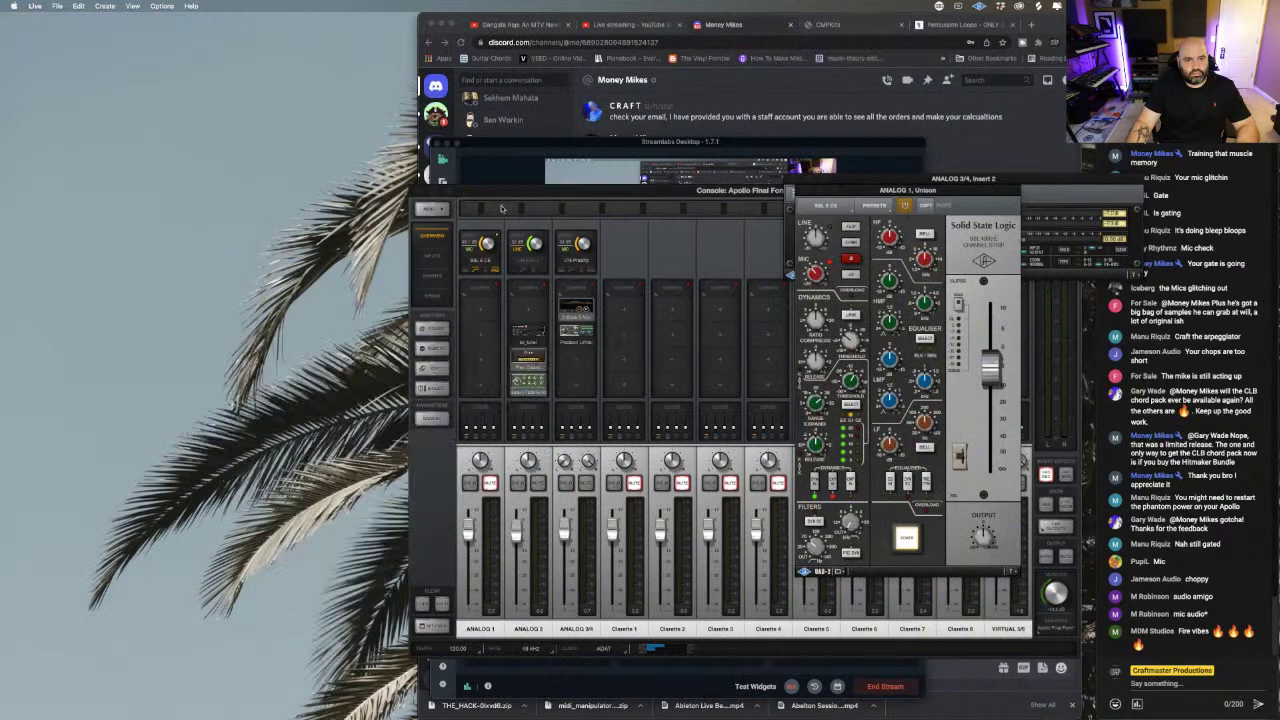
{"action": "left_click_drag", "start_coordinate": [381, 188], "coordinate": [248, 176]}
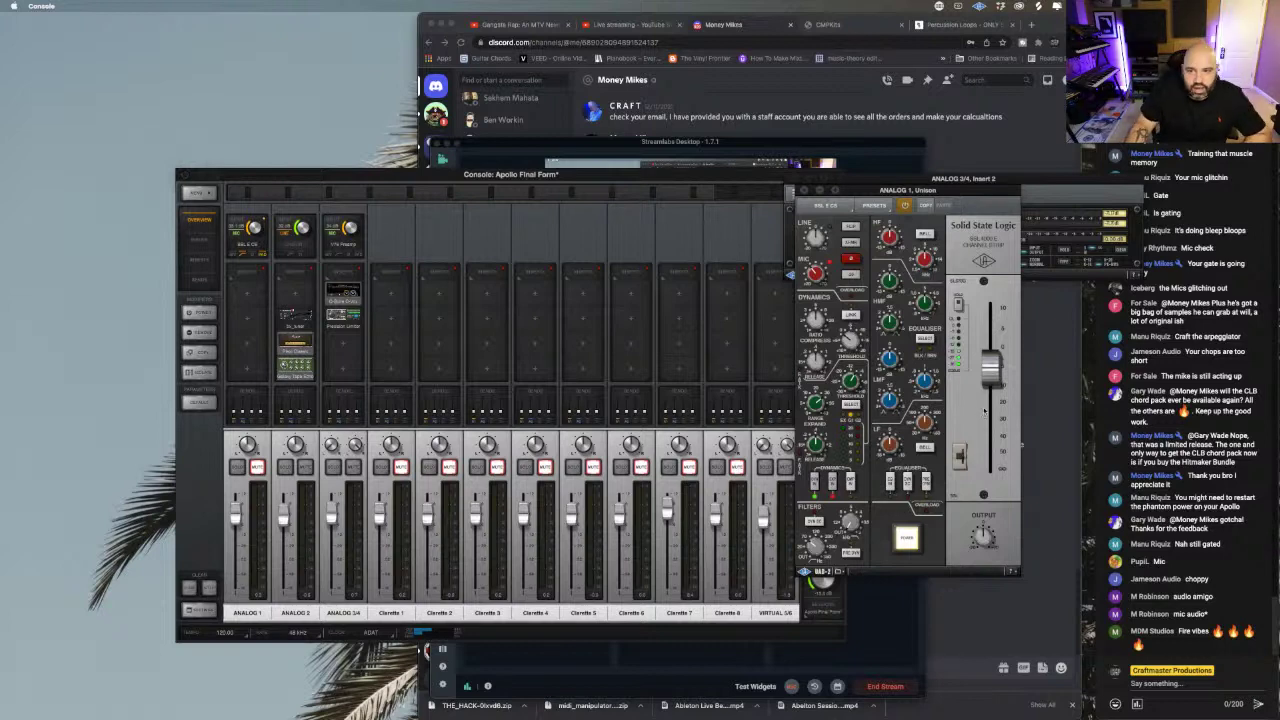
{"action": "left_click_drag", "start_coordinate": [996, 372], "coordinate": [995, 347]}
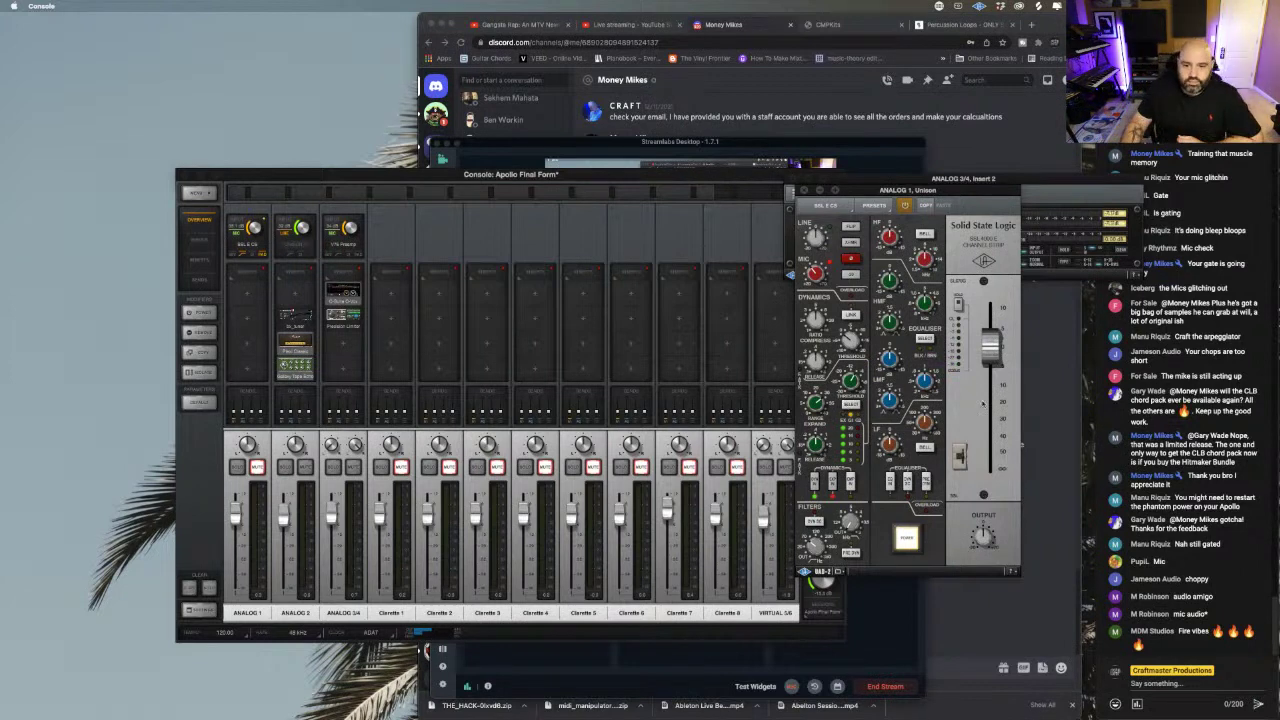
- Bring Streamlabs Desktop forward briefly and return to the Ableton Live project window
{"action": "left_click", "coordinate": [906, 630]}
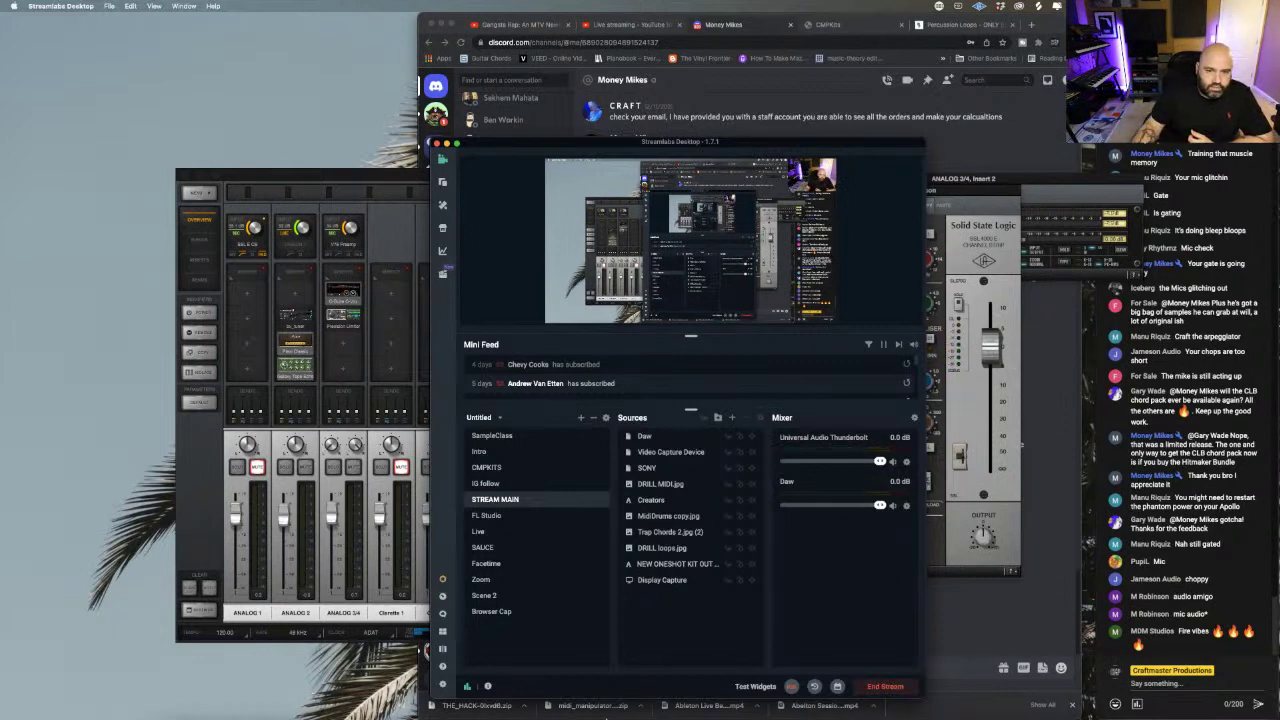
{"action": "left_click", "coordinate": [313, 703]}
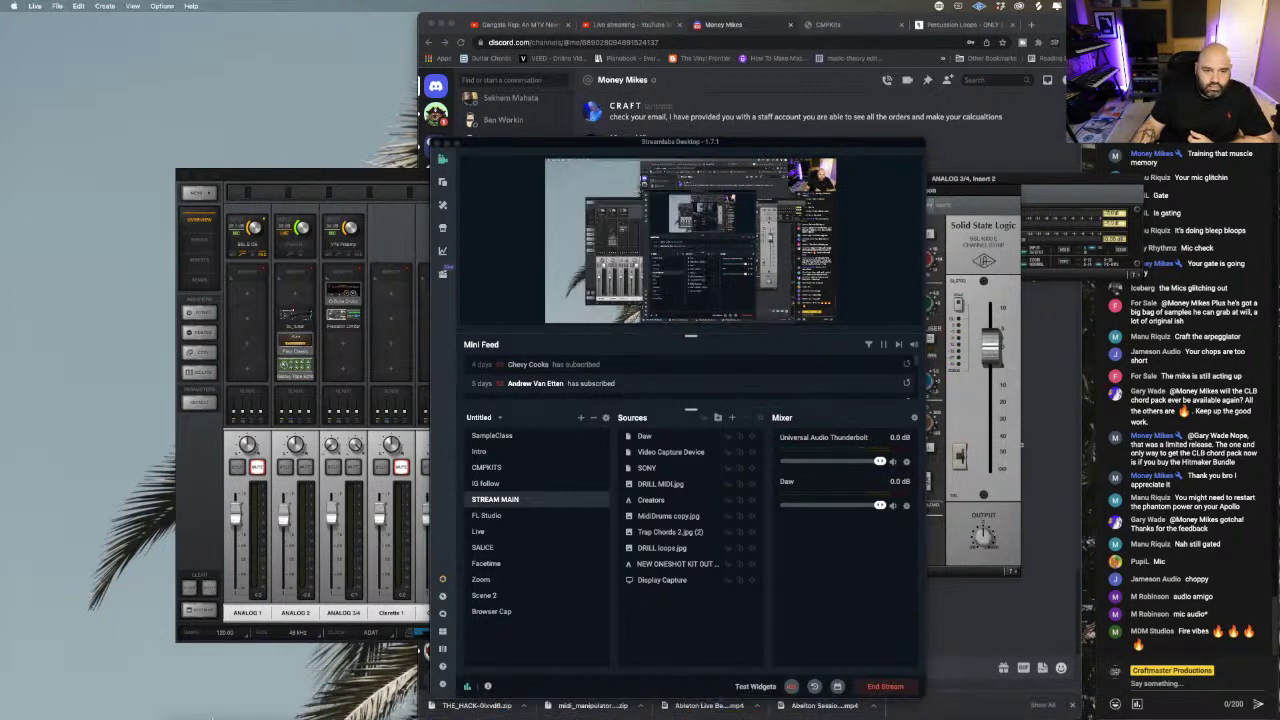
{"action": "mouse_move", "coordinate": [218, 702]}
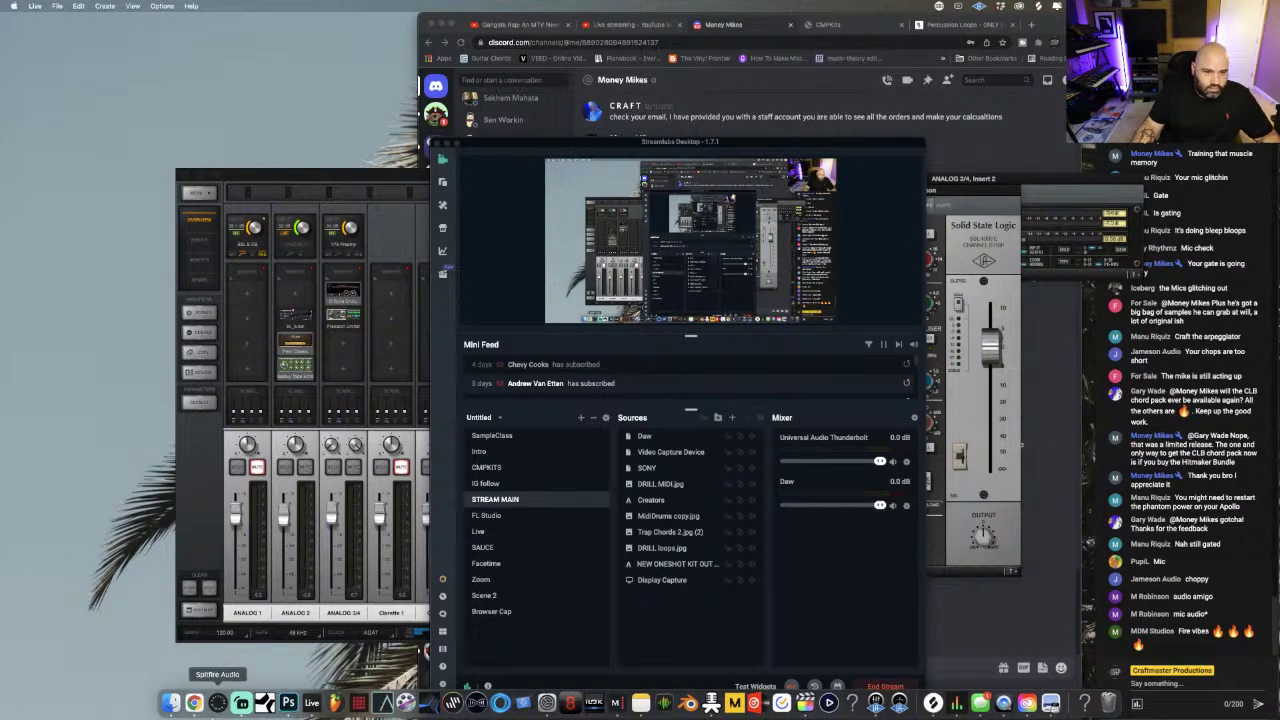
{"action": "left_click", "coordinate": [311, 703]}
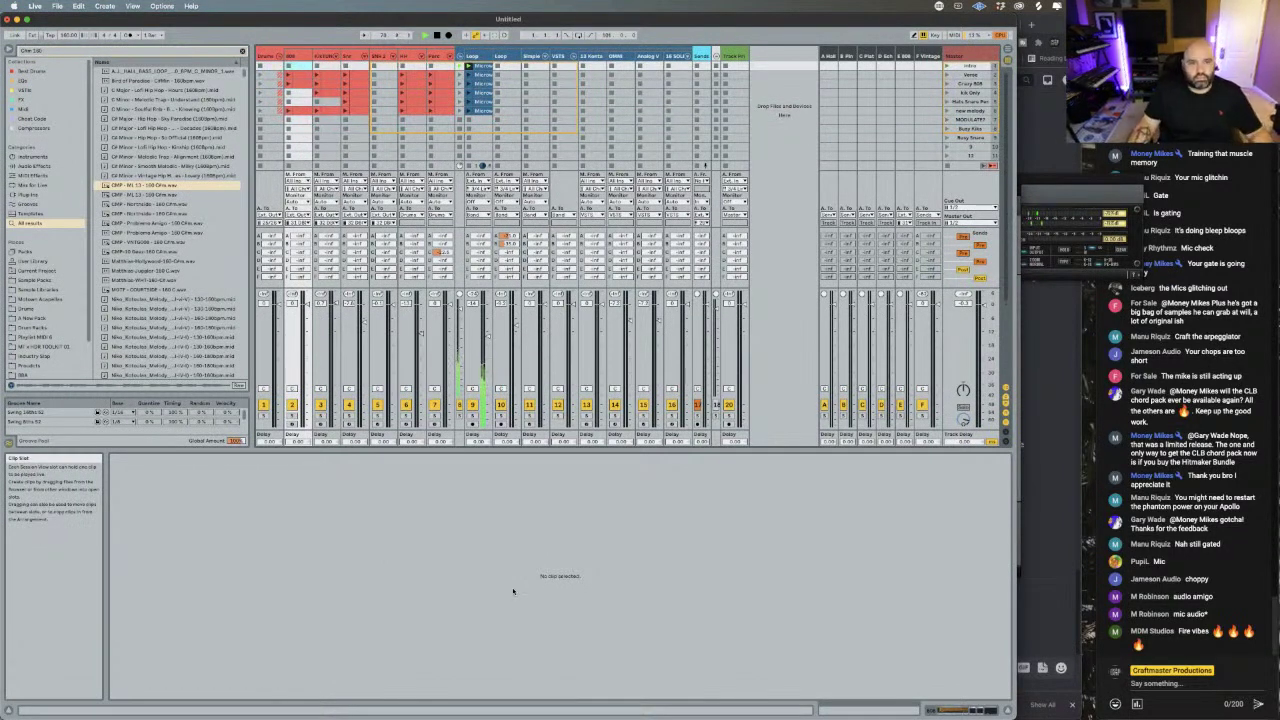
- Look through the scene list and open the Microwaves loop clip in the Intro scene
{"action": "scroll", "coordinate": [487, 150], "scroll_direction": "down", "scroll_amount": 5}
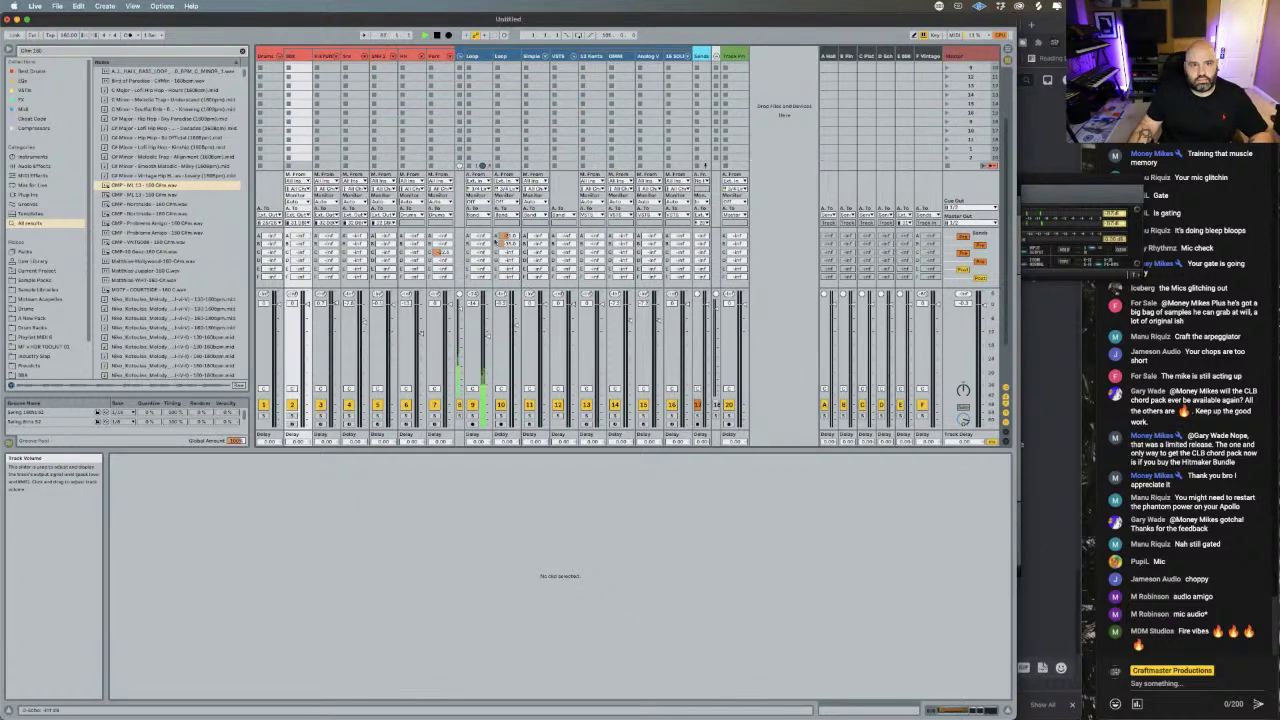
{"action": "scroll", "coordinate": [506, 103], "scroll_direction": "up", "scroll_amount": 5}
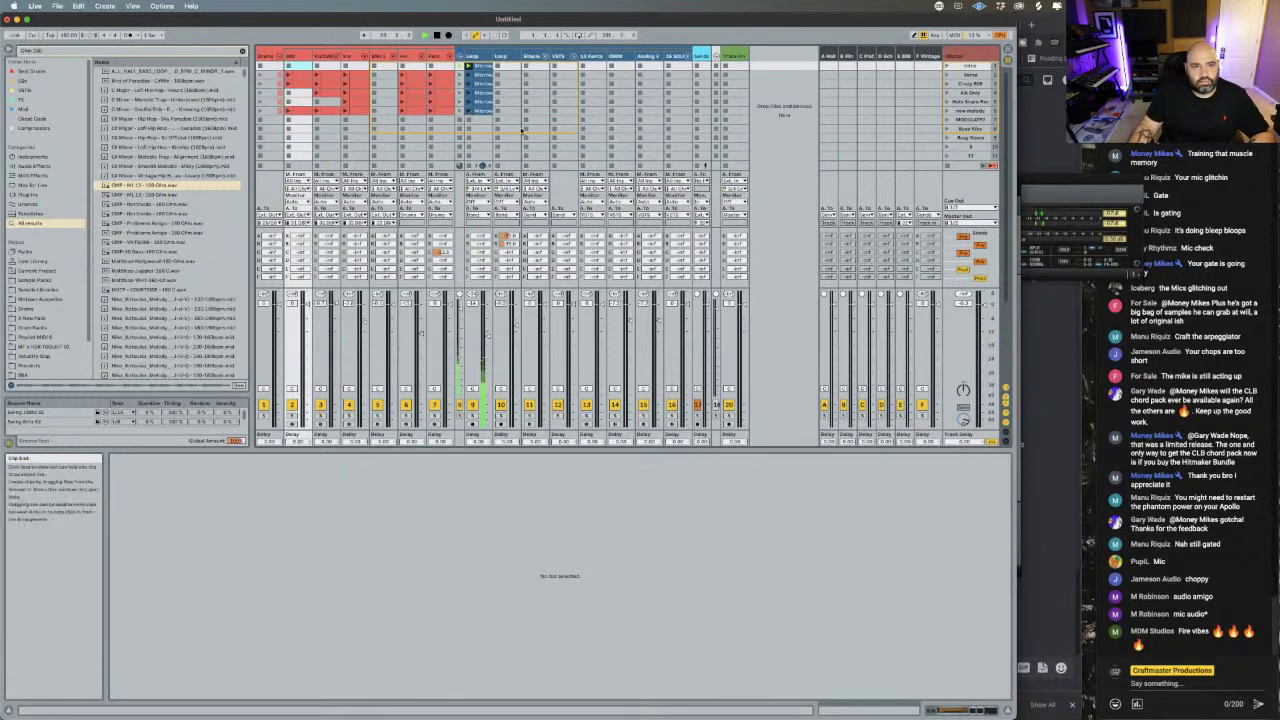
{"action": "left_click", "coordinate": [477, 67]}
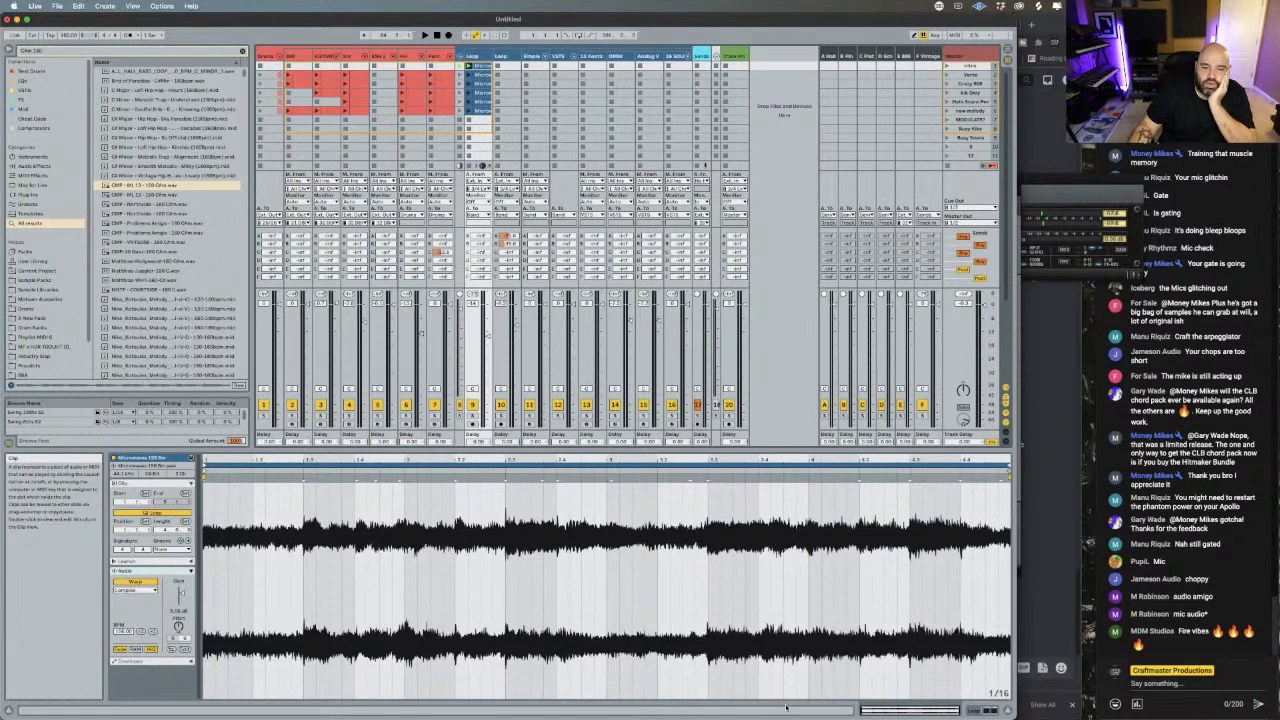
- Switch to Streamlabs Desktop, widen its window until the live chat shows, and move the window so it is fully in view
{"action": "mouse_move", "coordinate": [737, 703]}
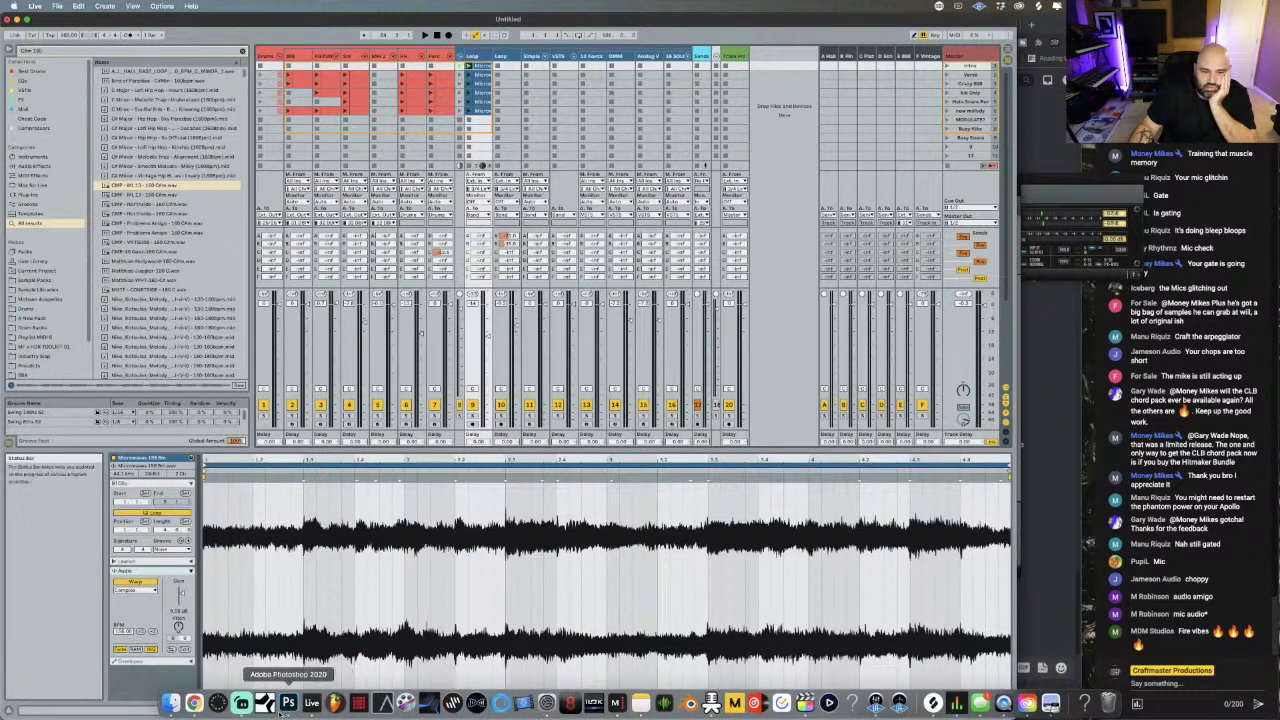
{"action": "left_click", "coordinate": [241, 703]}
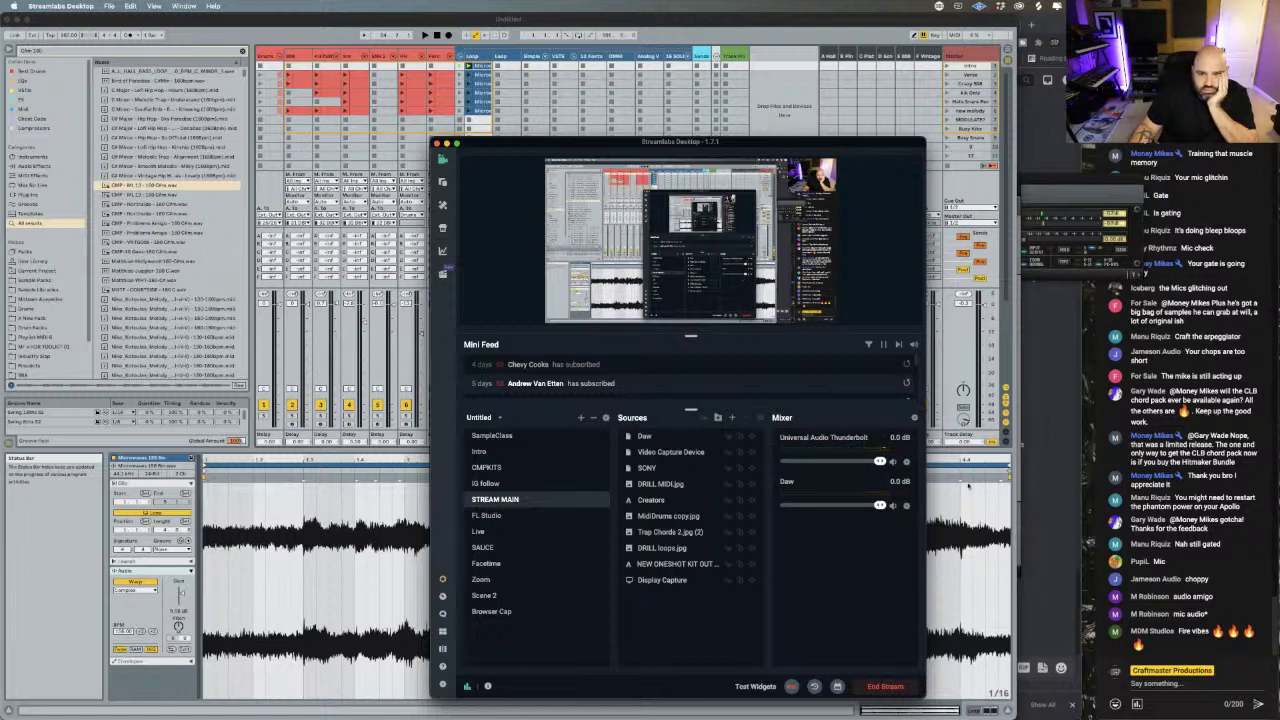
{"action": "left_click_drag", "start_coordinate": [923, 416], "coordinate": [1150, 407]}
{"action": "left_click_drag", "start_coordinate": [1041, 408], "coordinate": [945, 405]}
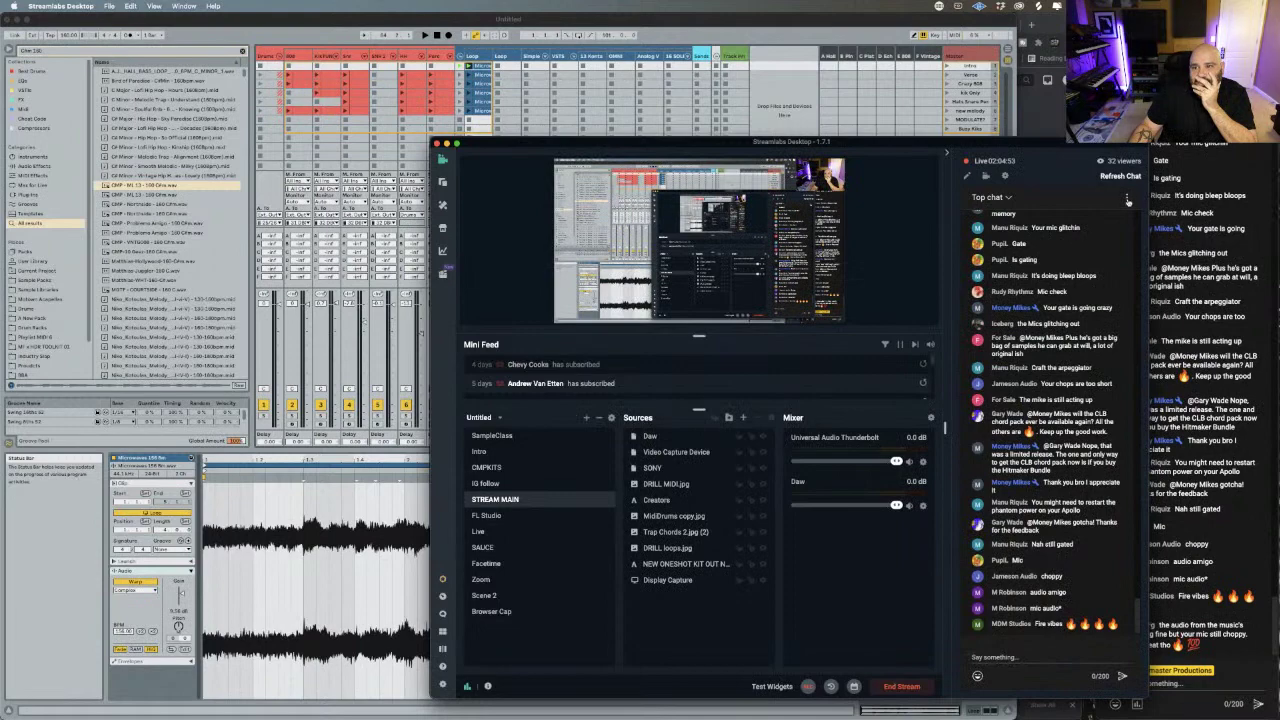
{"action": "left_click_drag", "start_coordinate": [1106, 141], "coordinate": [1038, 151]}
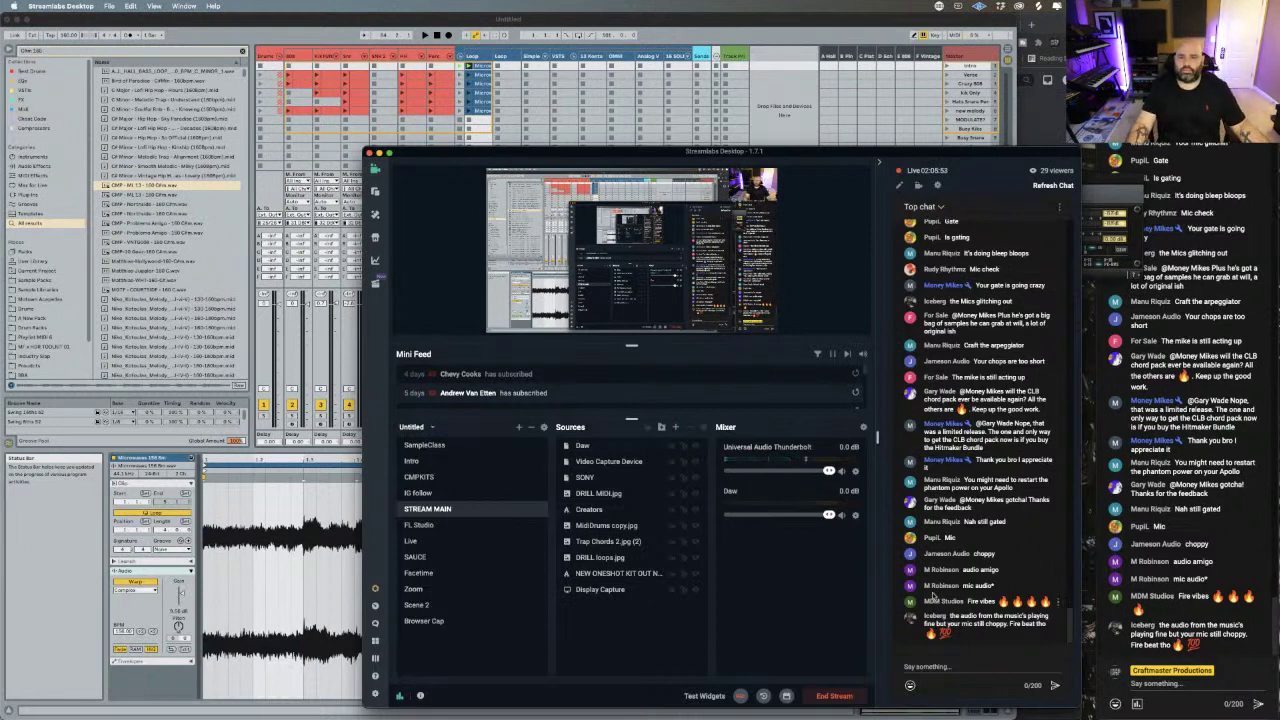
- Reset the Universal Audio Thunderbolt mixer source by switching its device to Clarett 8Pre USB and back to Universal Audio Thunderbolt
{"action": "left_click", "coordinate": [855, 470]}
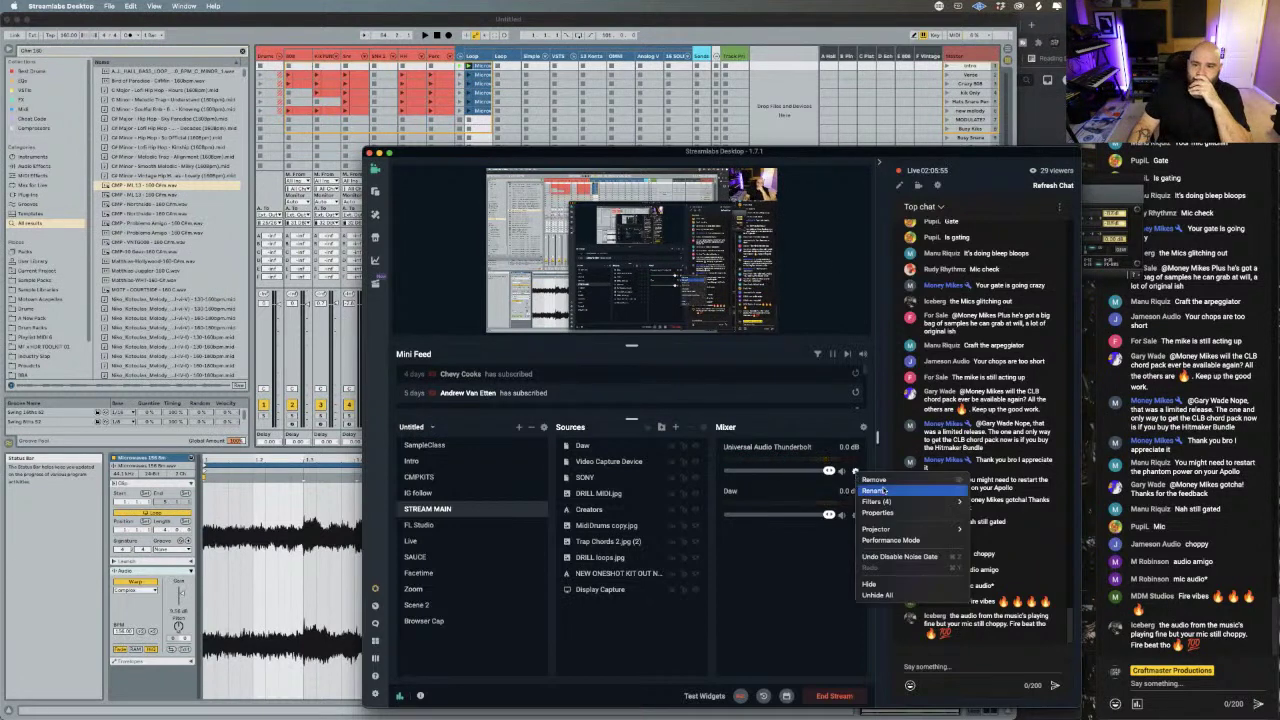
{"action": "mouse_move", "coordinate": [930, 501]}
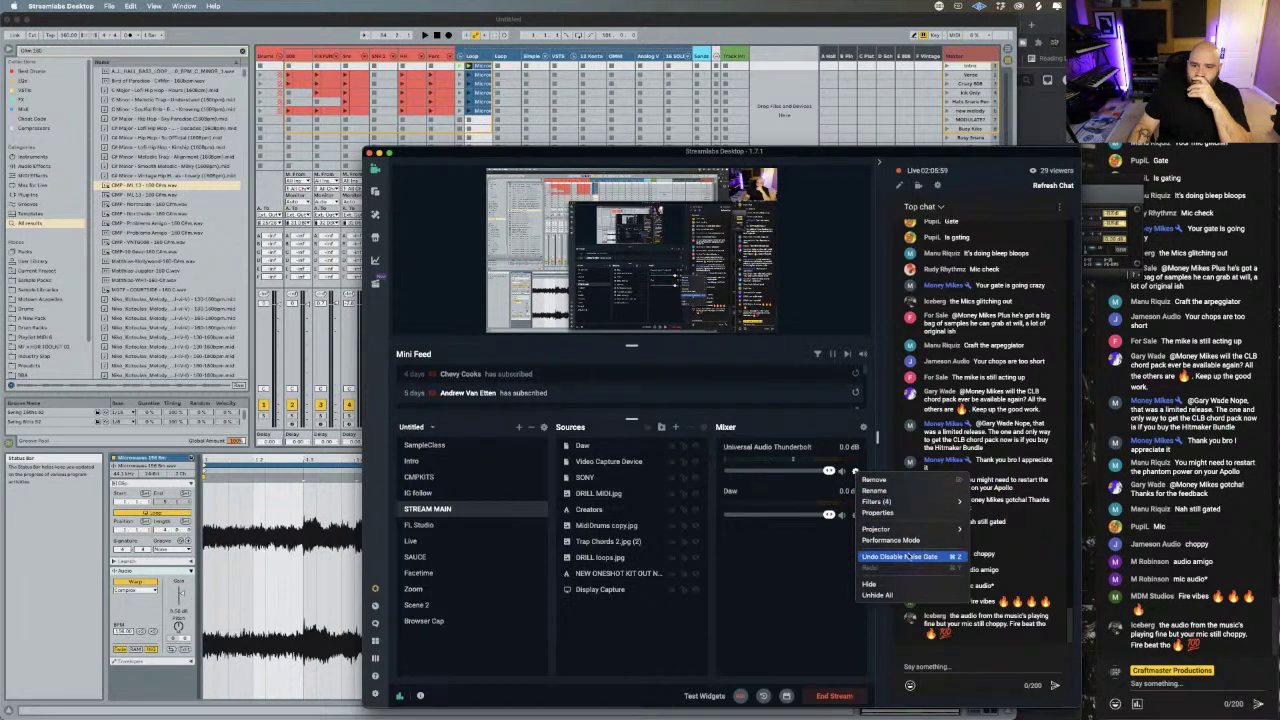
{"action": "left_click", "coordinate": [920, 503]}
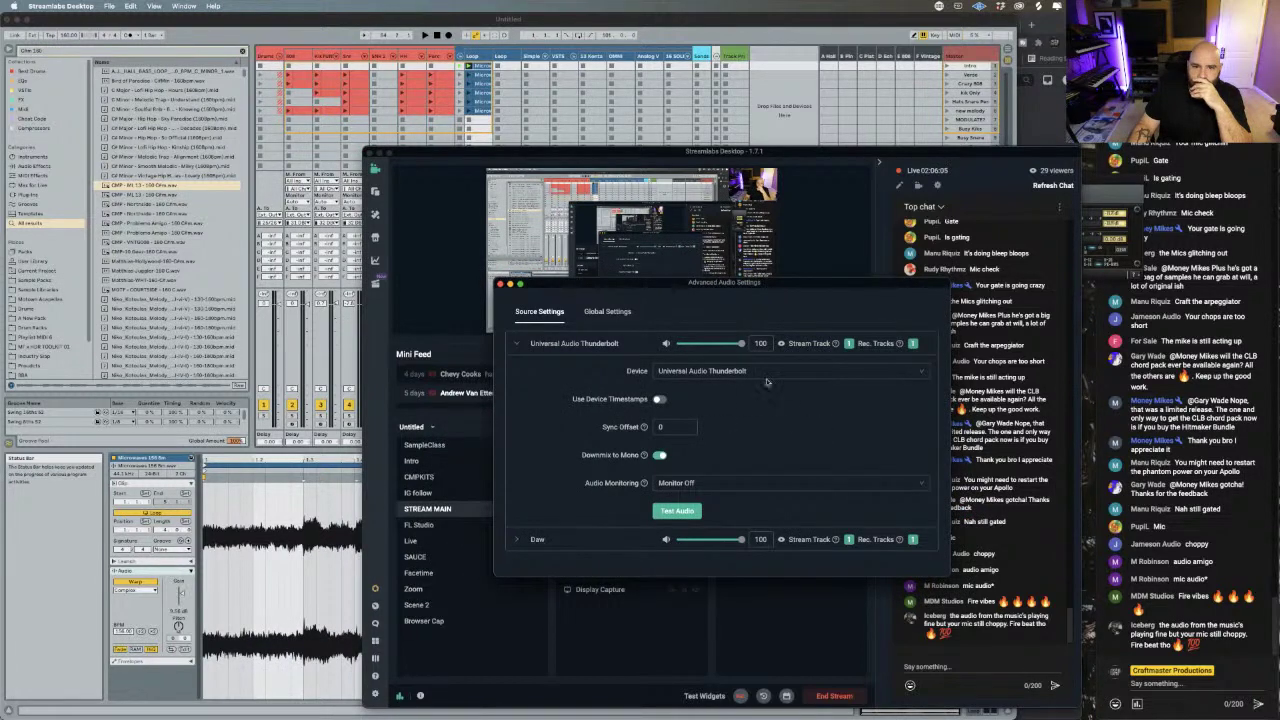
{"action": "left_click", "coordinate": [800, 372]}
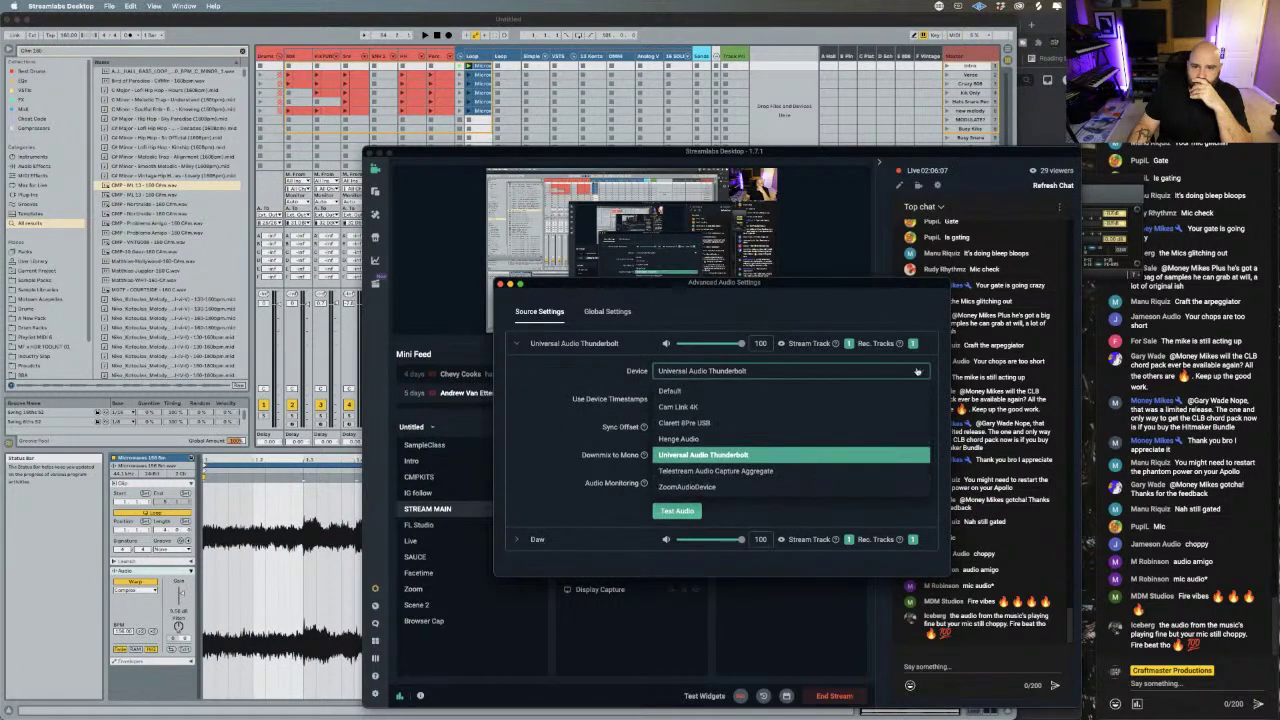
{"action": "left_click", "coordinate": [718, 424]}
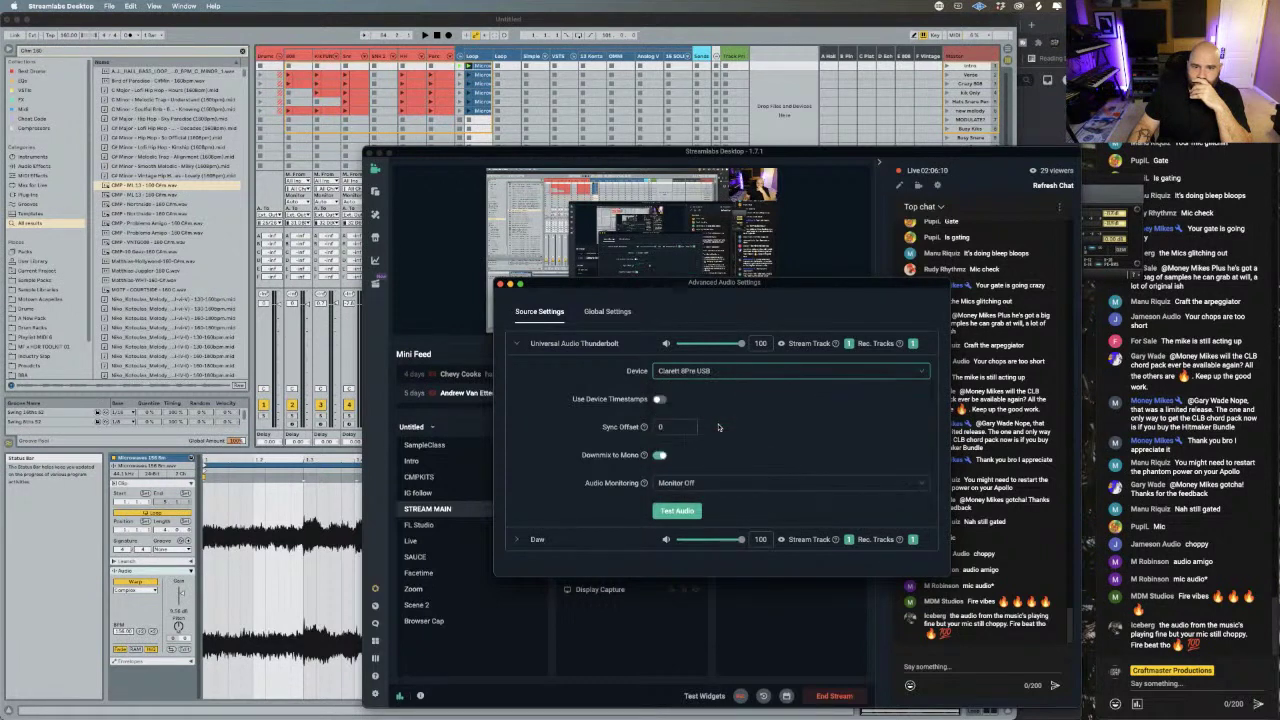
{"action": "left_click", "coordinate": [922, 376]}
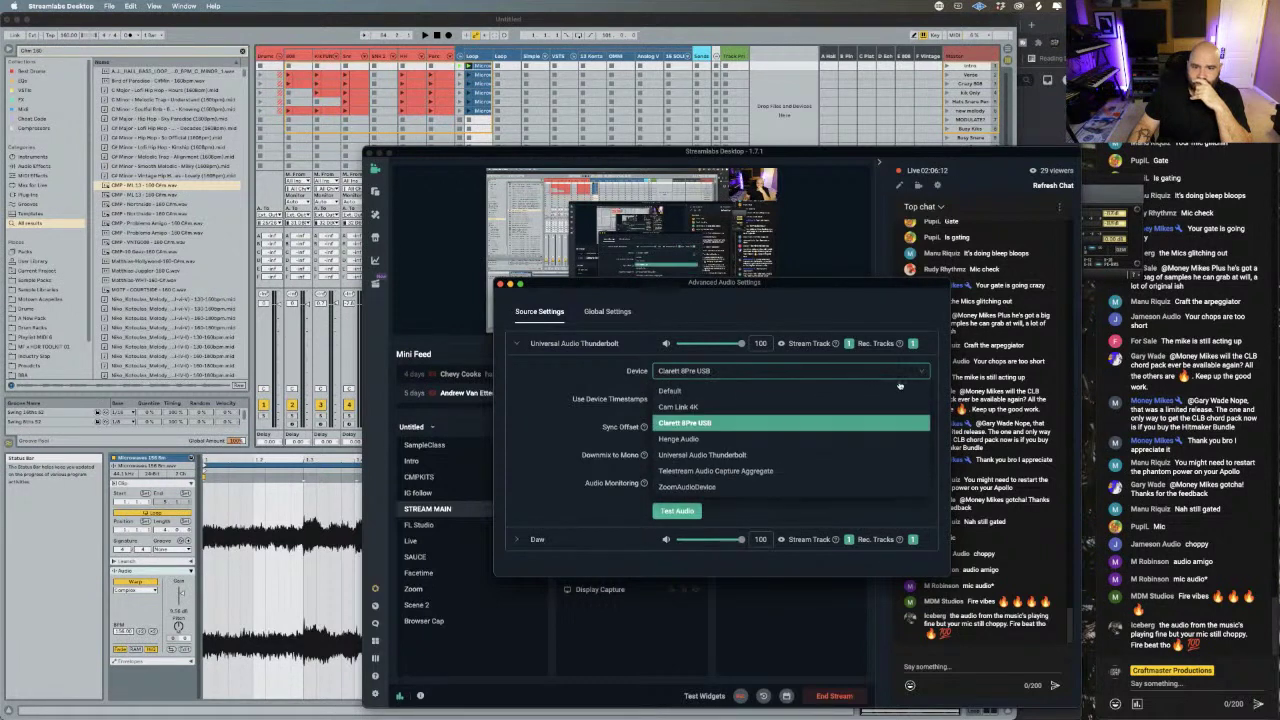
{"action": "left_click", "coordinate": [755, 455]}
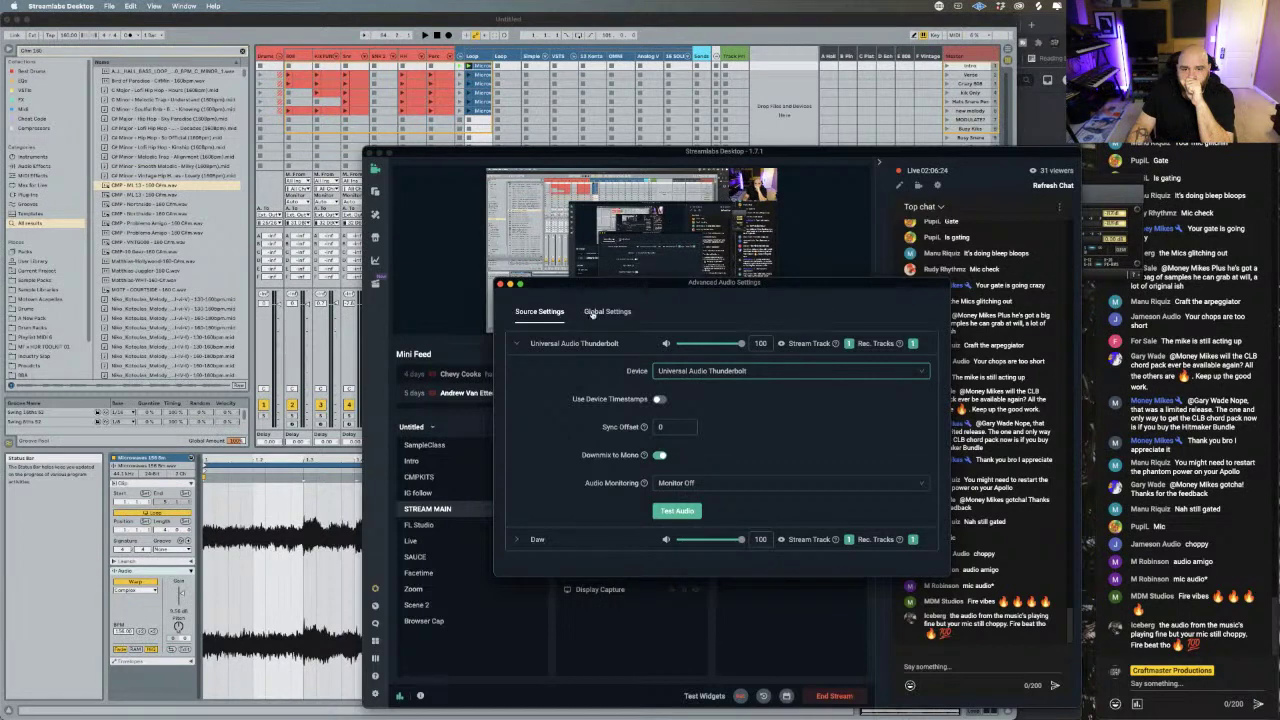
- Review the global audio settings down to the mic device, close the advanced audio settings, and minimize Streamlabs Desktop
{"action": "left_click", "coordinate": [603, 312]}
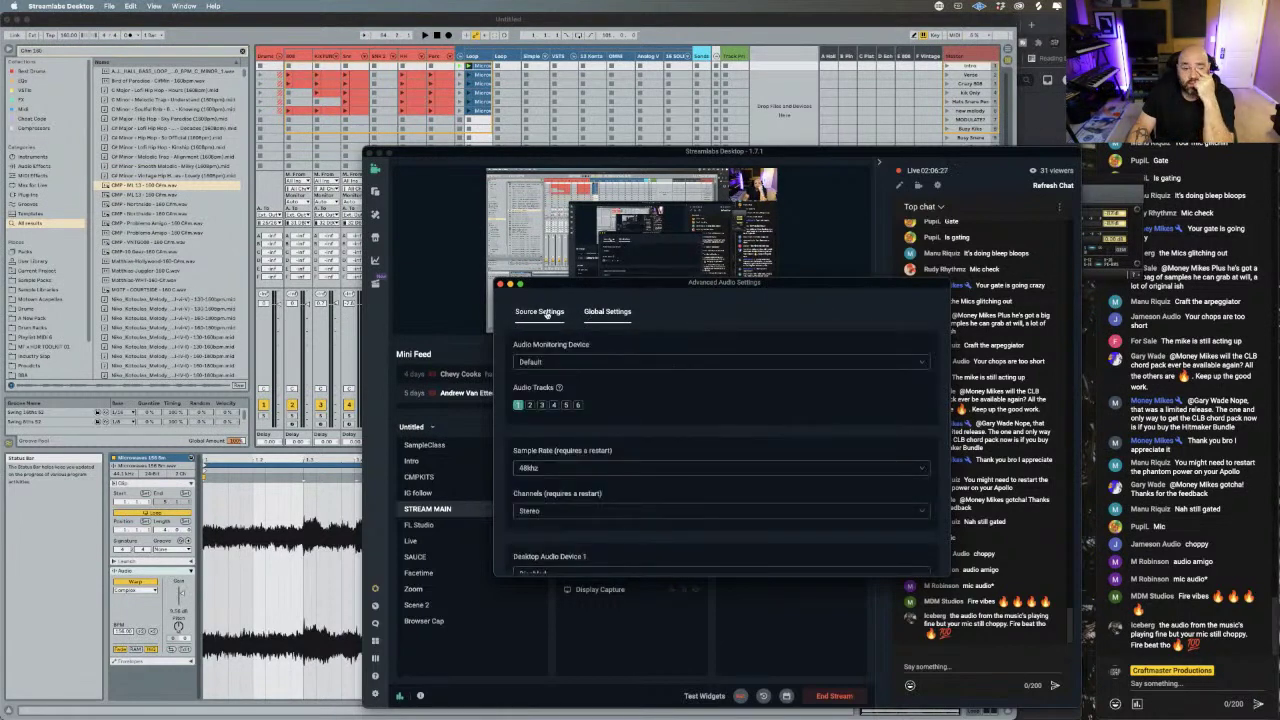
{"action": "scroll", "coordinate": [600, 462], "scroll_direction": "down", "scroll_amount": 3}
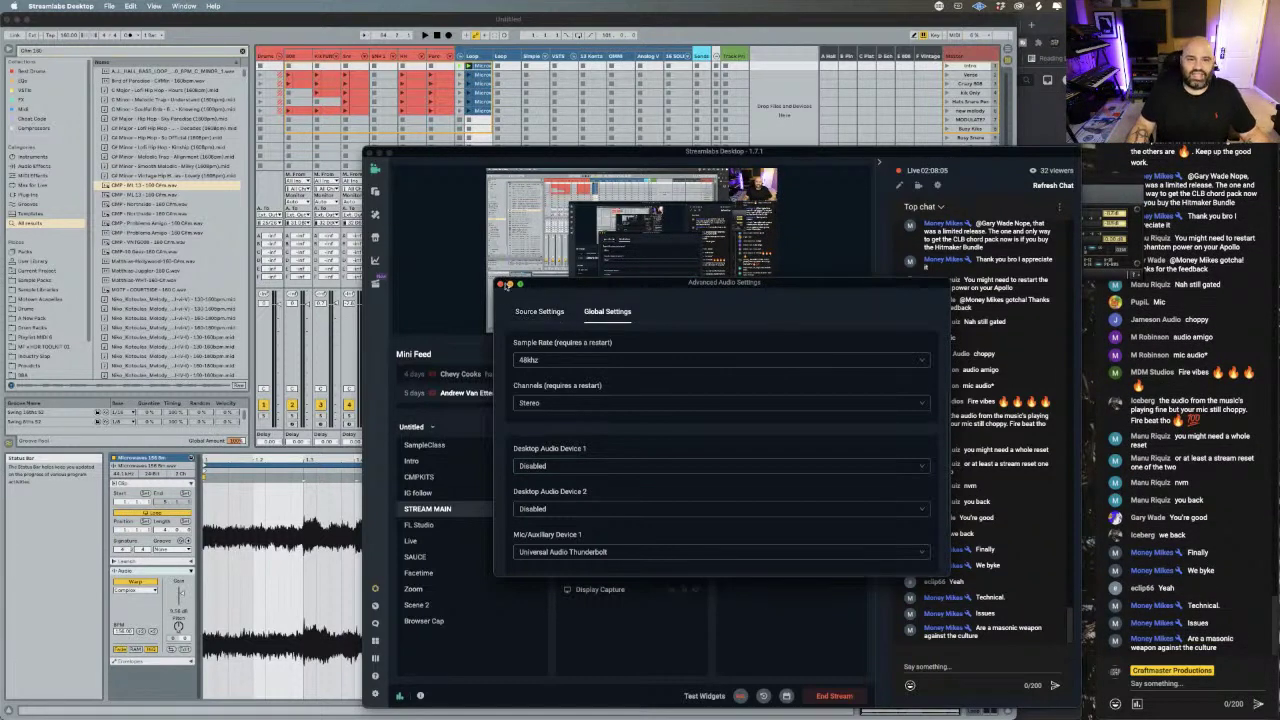
{"action": "left_click", "coordinate": [501, 285]}
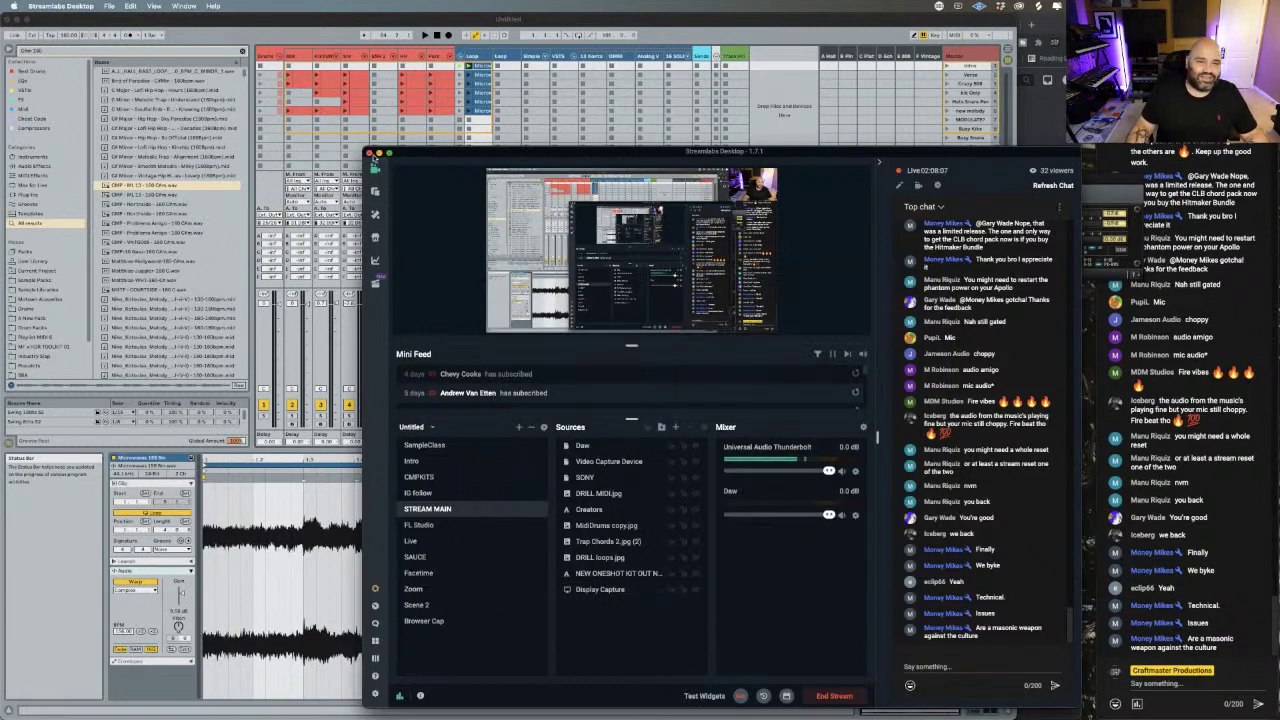
{"action": "left_click", "coordinate": [379, 154]}
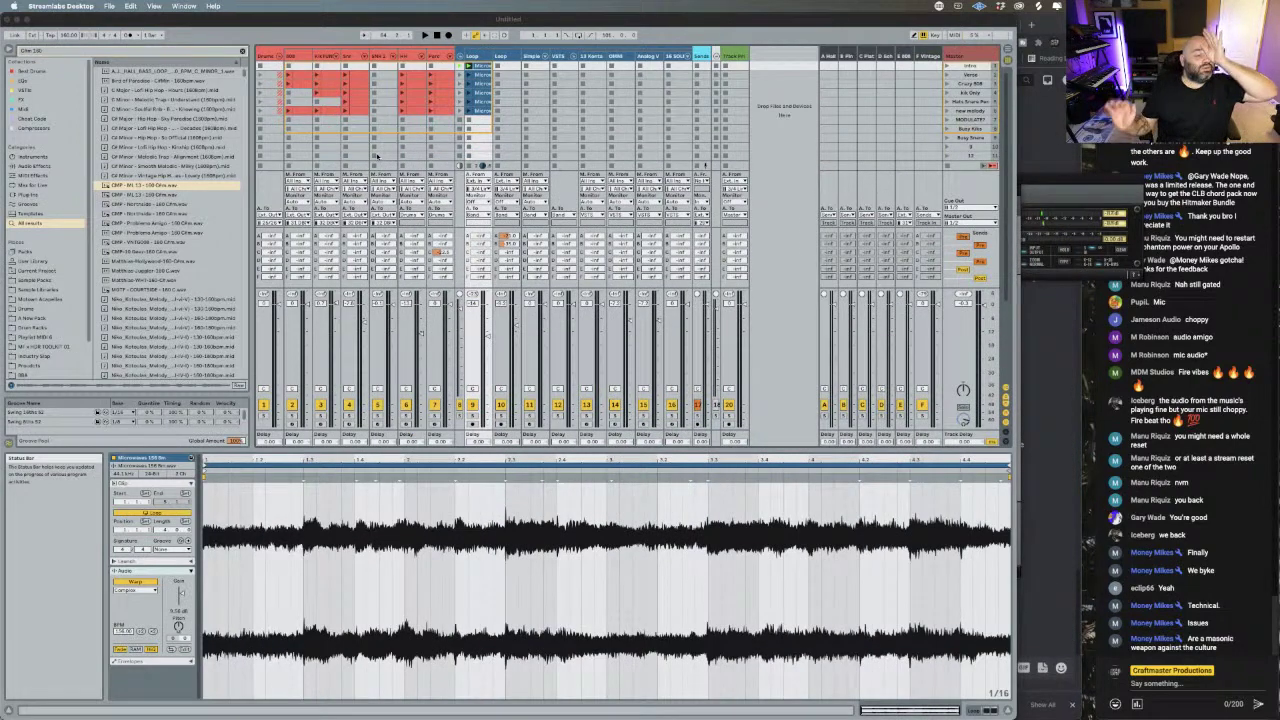
- Switch to the YouTube video page in Chrome and search for "super bowl 2022 masonic"
{"action": "mouse_move", "coordinate": [755, 703]}
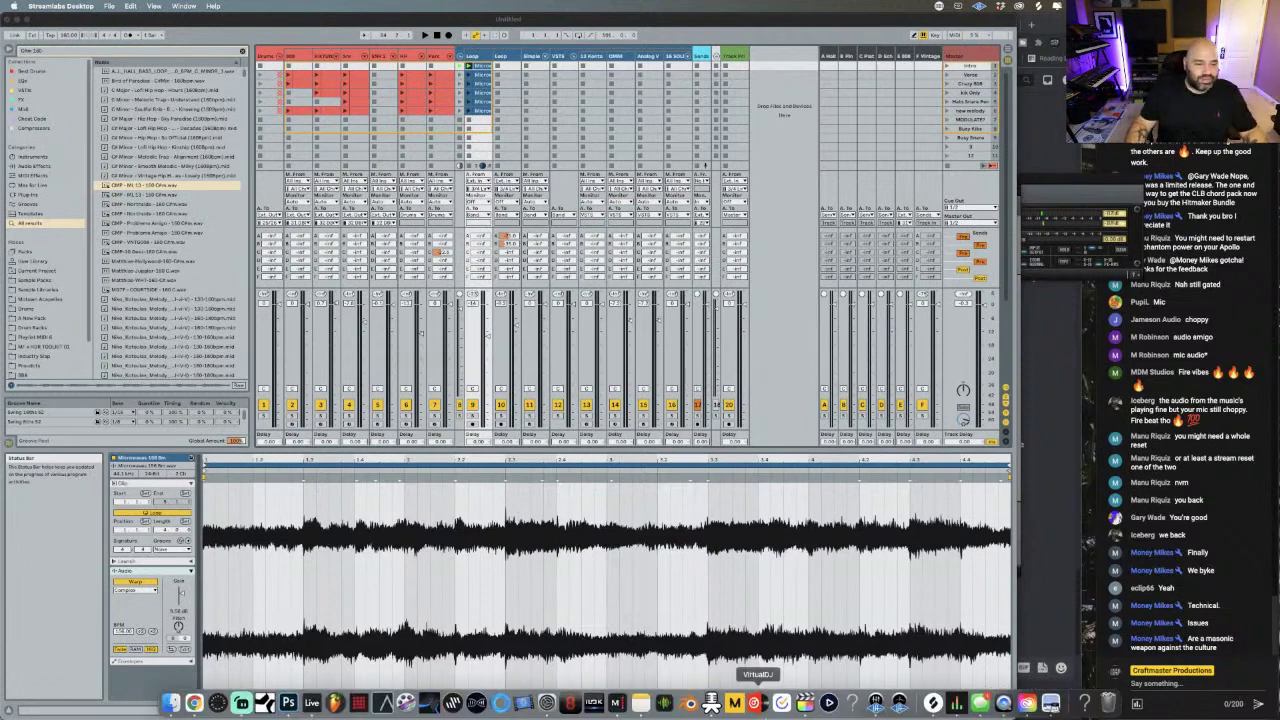
{"action": "left_click", "coordinate": [194, 703]}
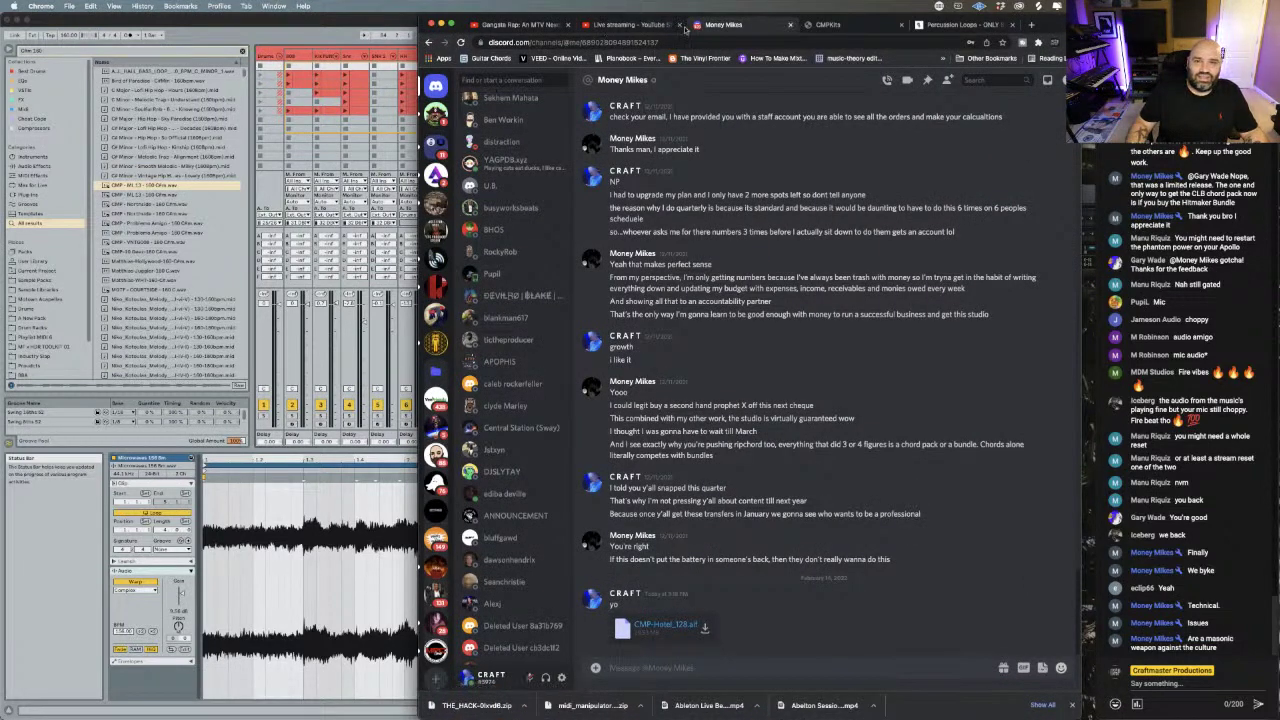
{"action": "left_click", "coordinate": [532, 24]}
{"action": "left_click", "coordinate": [640, 82]}
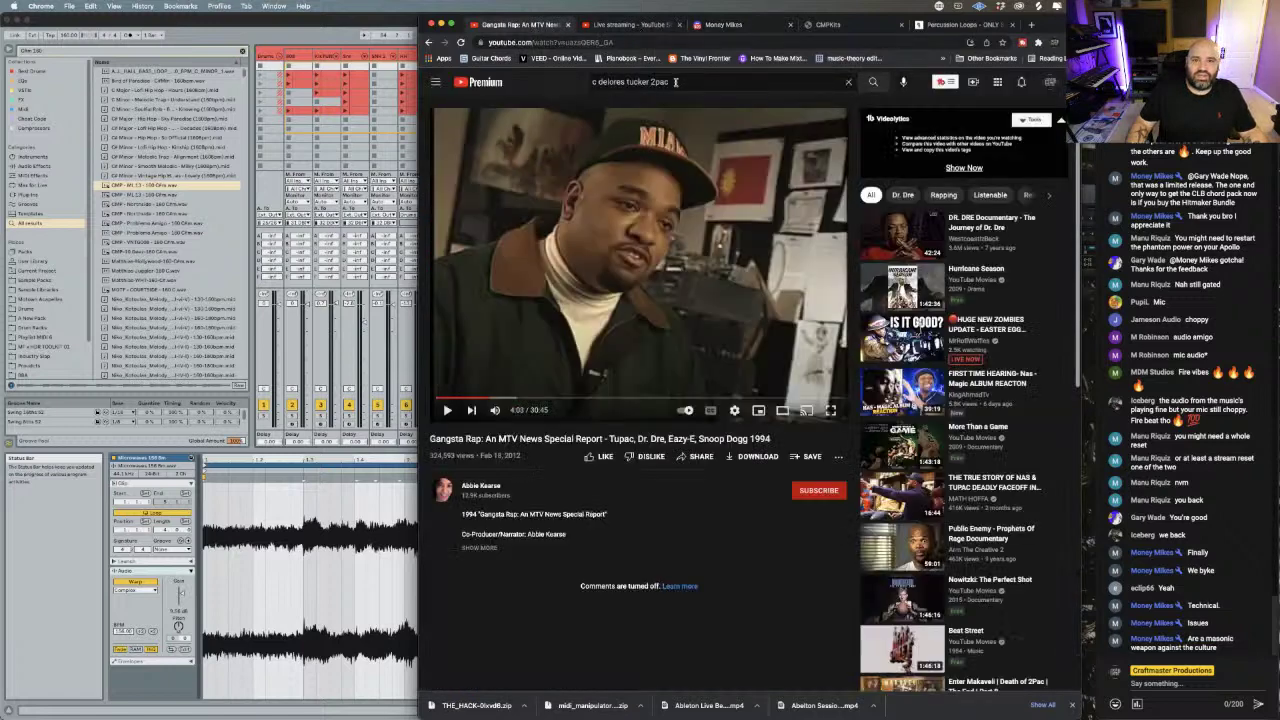
{"action": "key", "text": "super+a"}
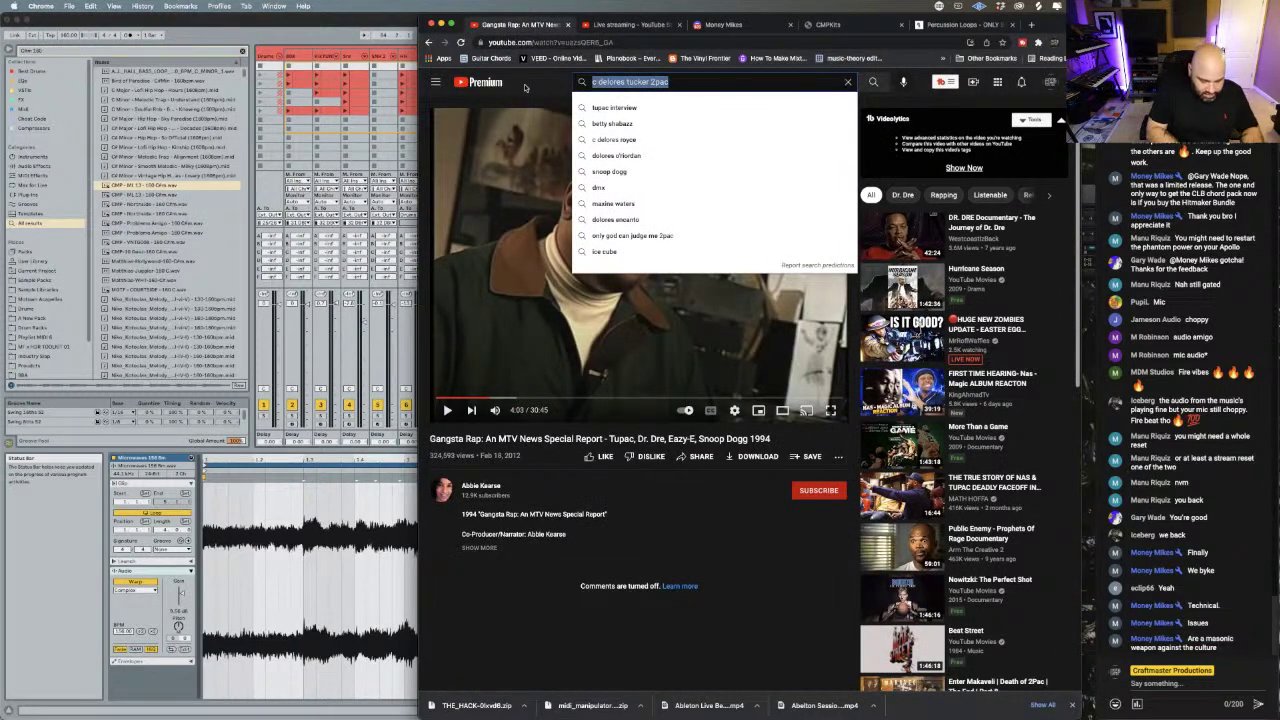
{"action": "type", "text": "super bpwl"}
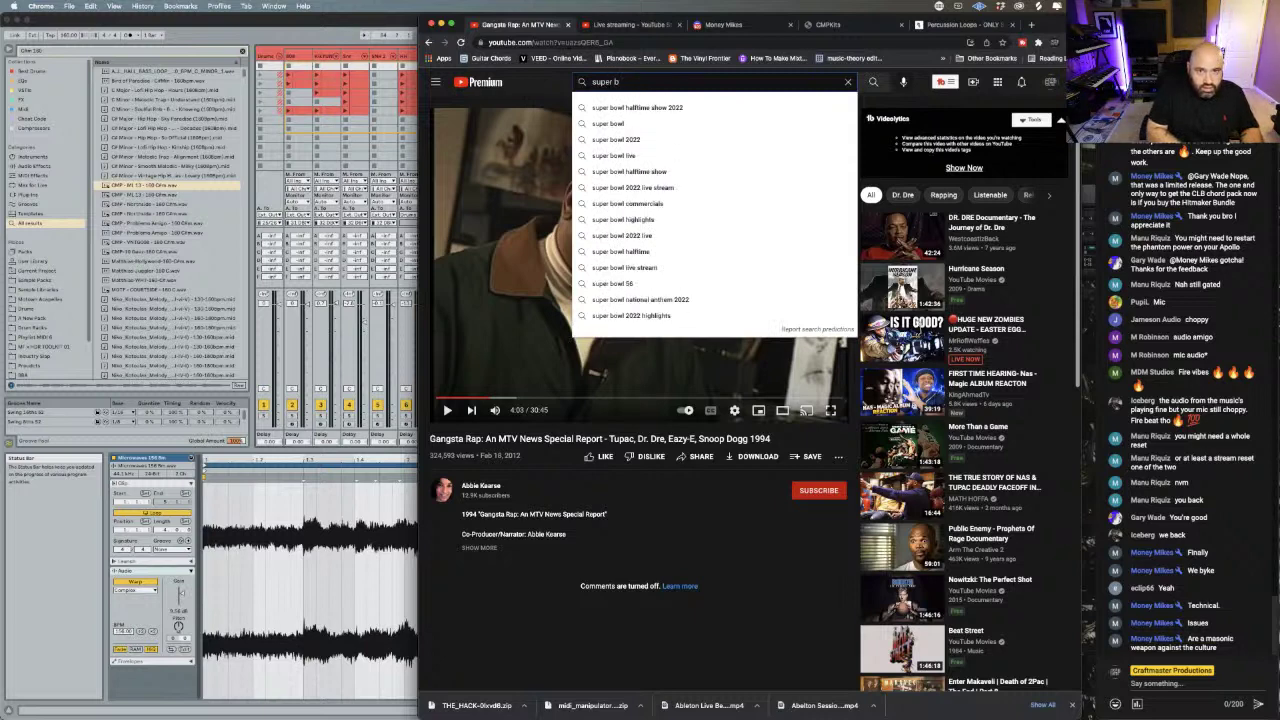
{"action": "key", "text": "BackSpace"}
{"action": "type", "text": "owl"}
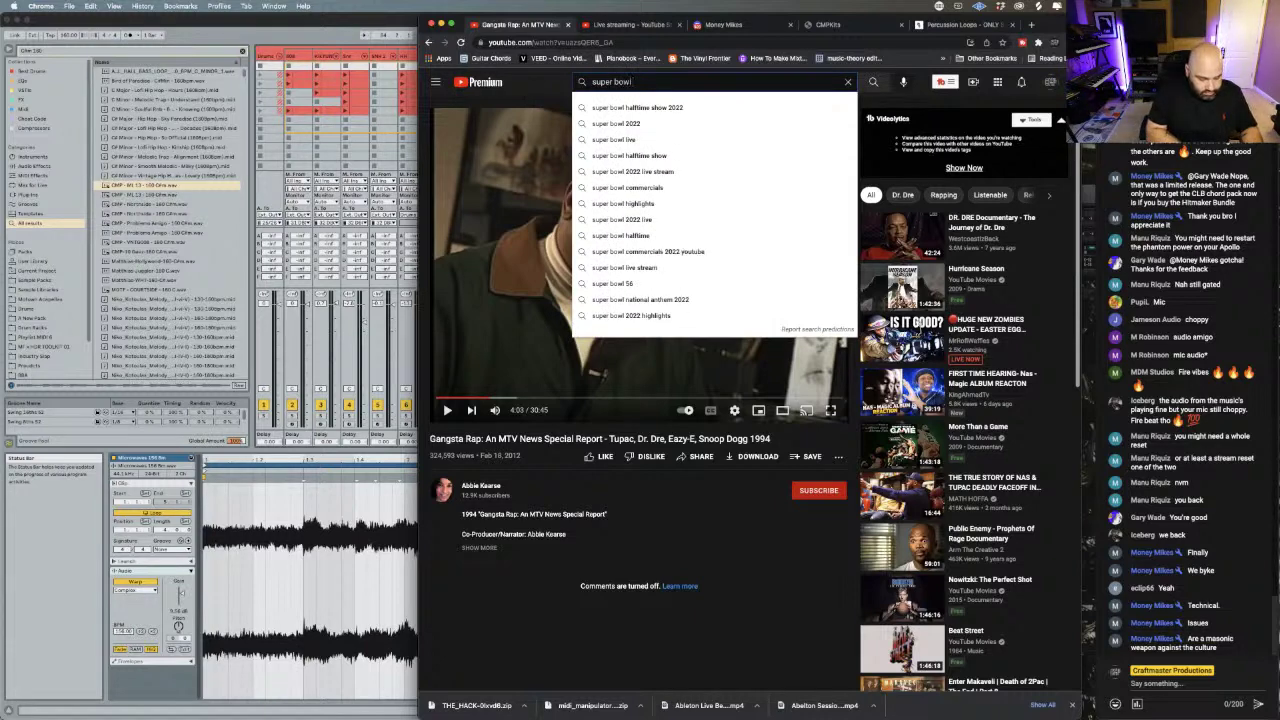
{"action": "type", "text": " 202"}
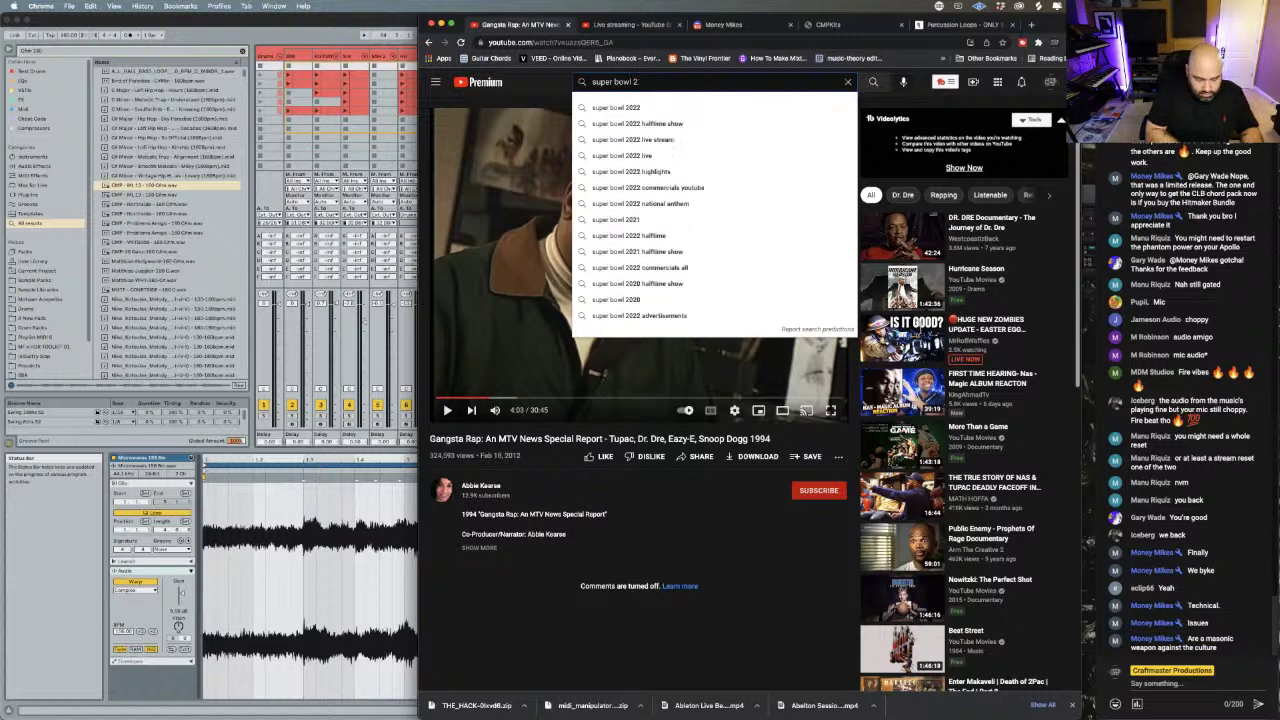
{"action": "type", "text": "2 masp"}
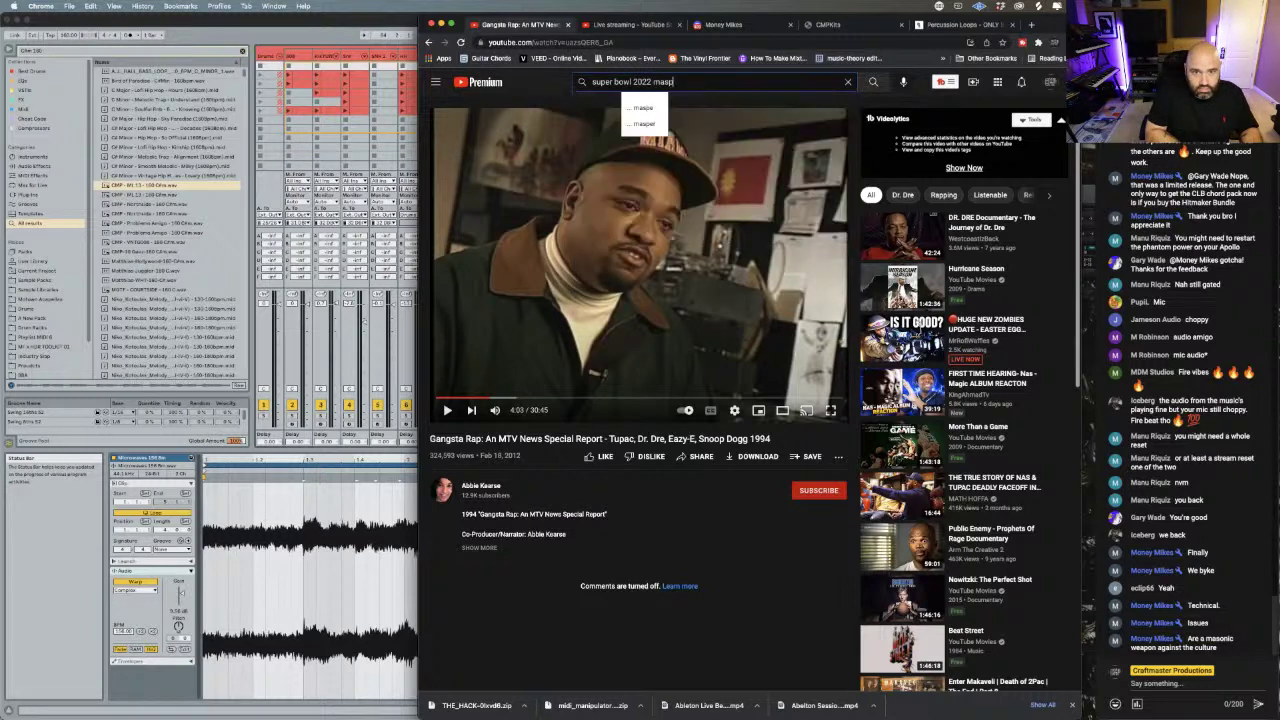
{"action": "key", "text": "BackSpace"}
{"action": "type", "text": "onic"}
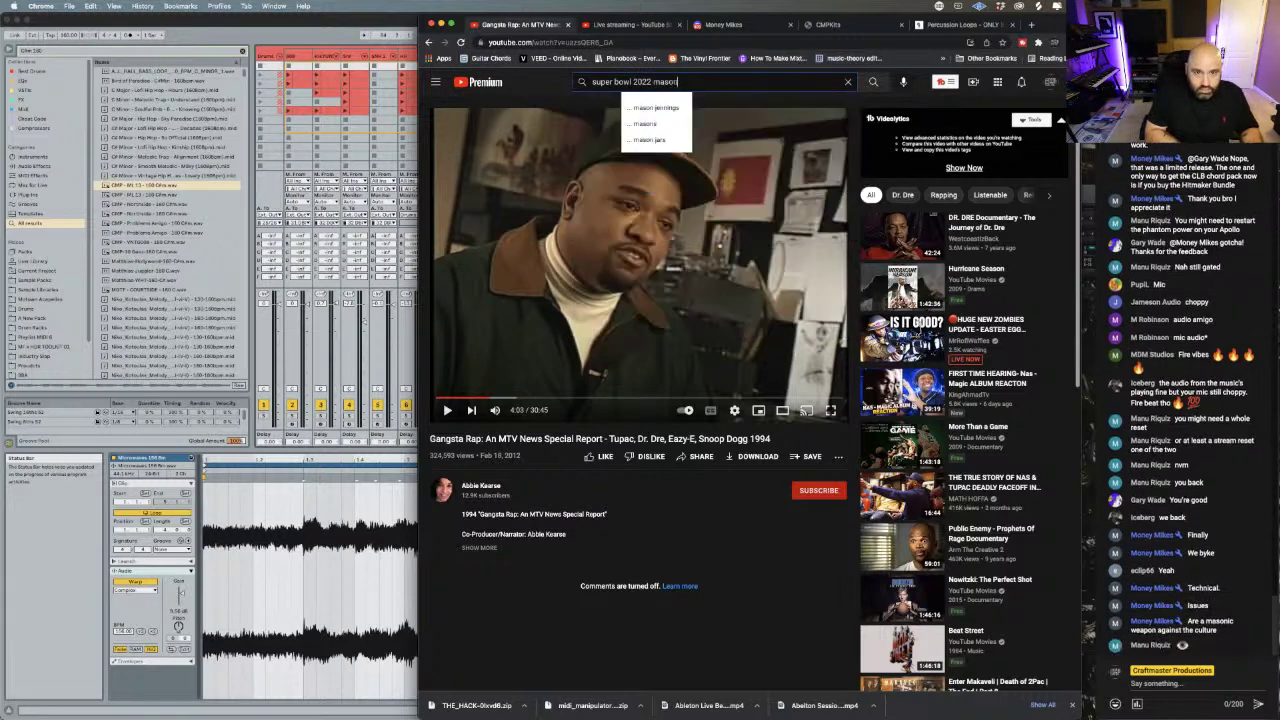
{"action": "key", "text": "Return"}
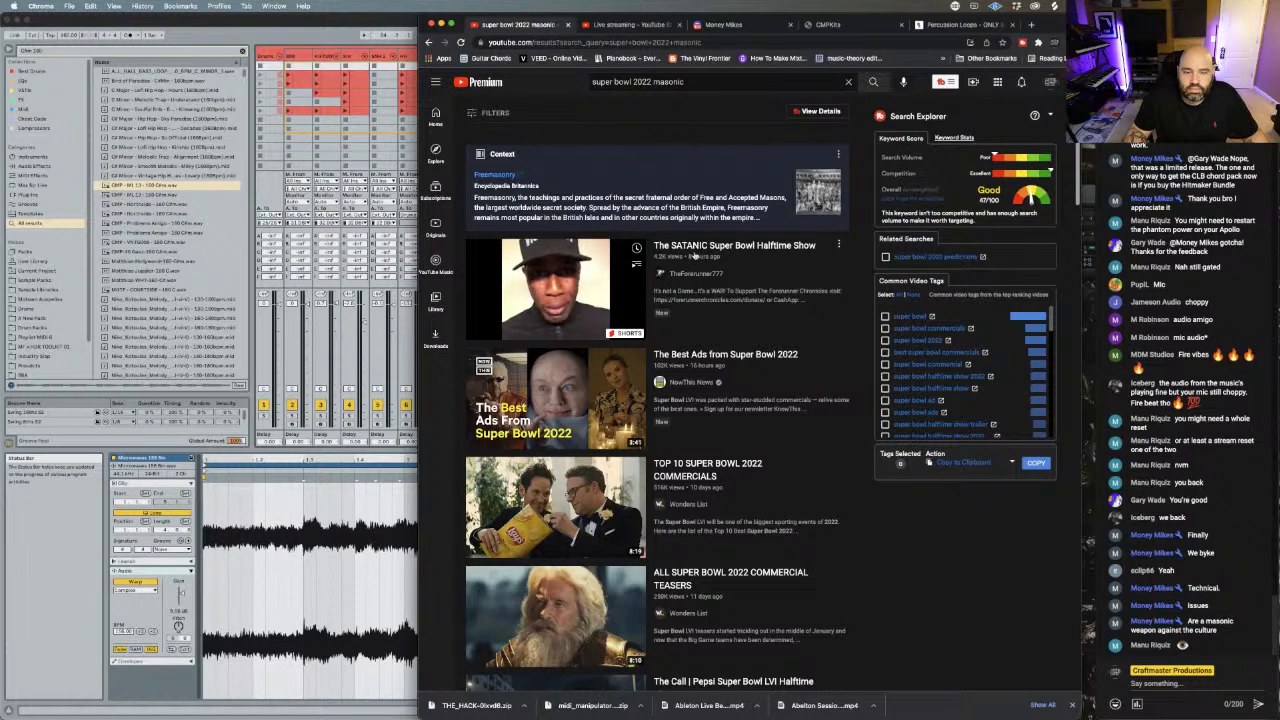
- Watch the short "The SATANIC Super Bowl Halftime Show" from the search results, pausing and resuming playback
{"action": "left_click", "coordinate": [694, 253]}
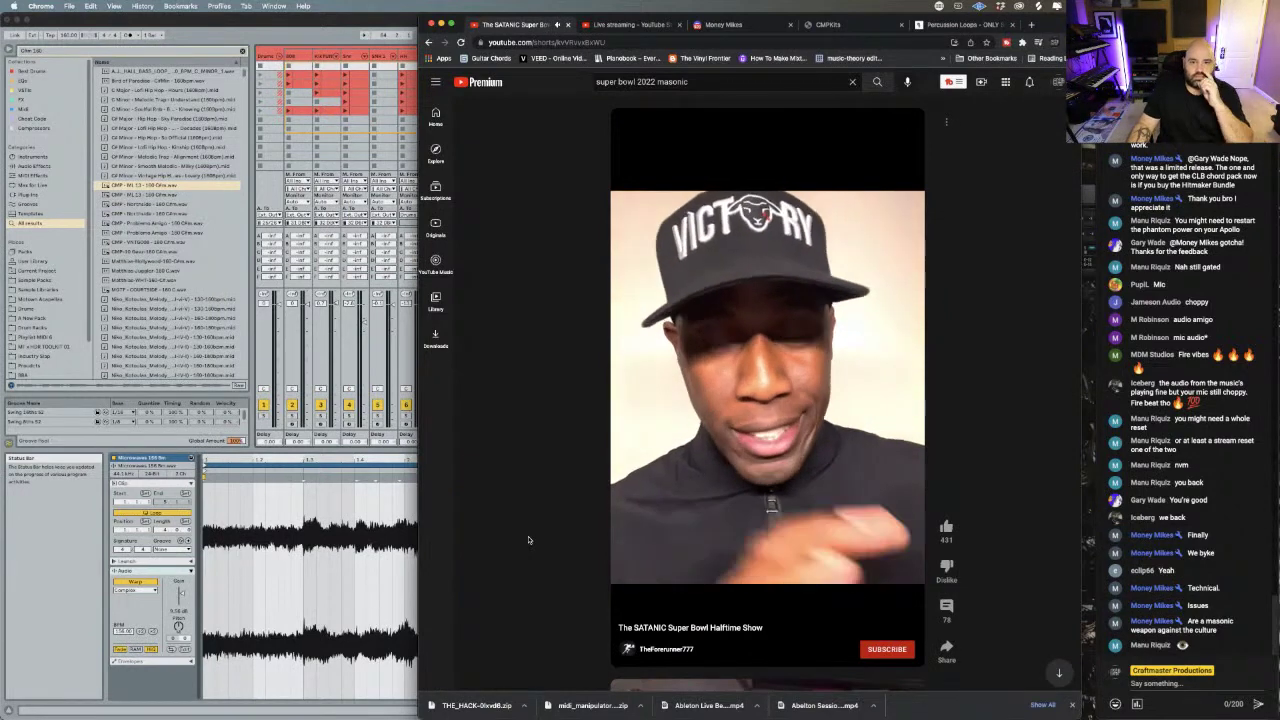
{"action": "left_click", "coordinate": [695, 533]}
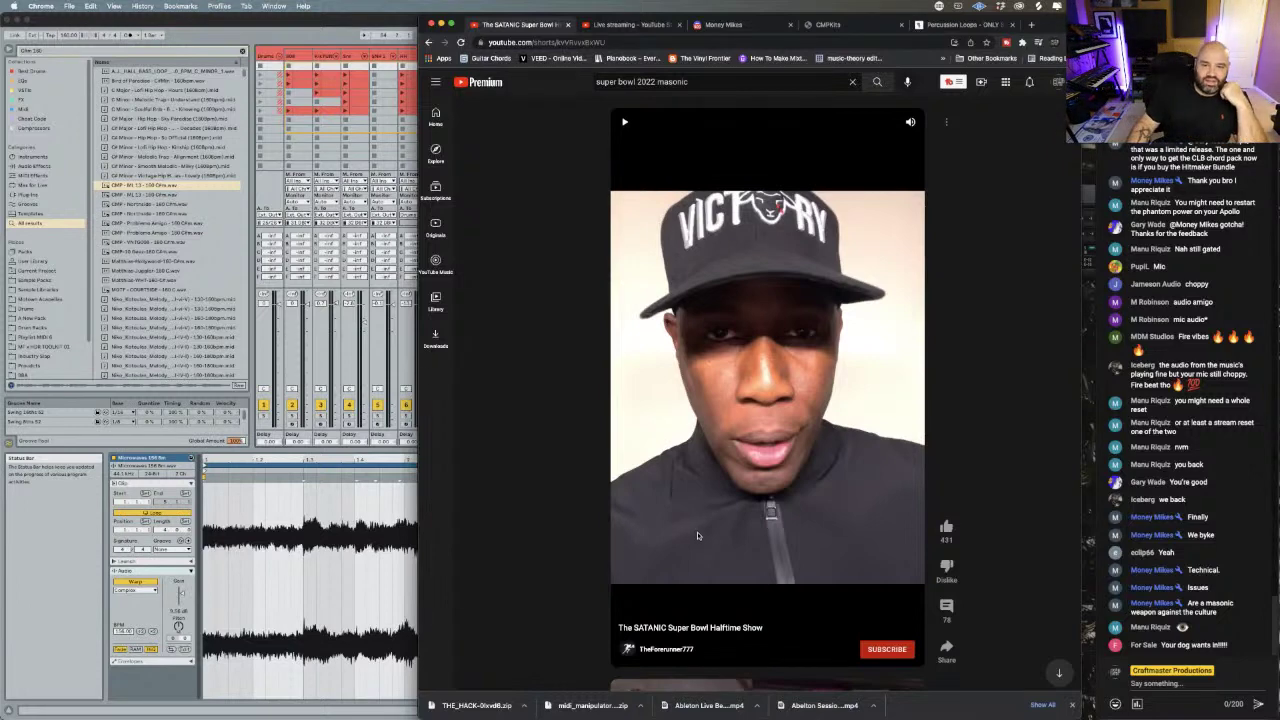
{"action": "left_click", "coordinate": [740, 422]}
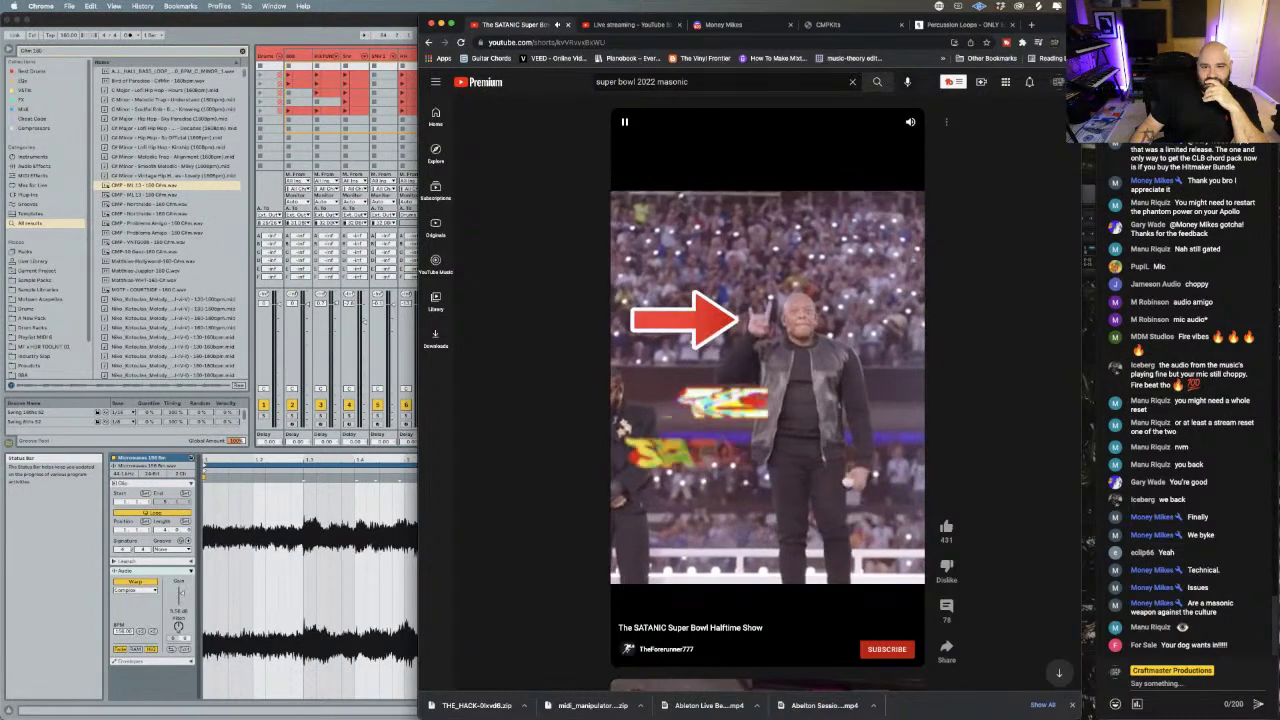
{"action": "left_click", "coordinate": [776, 380]}
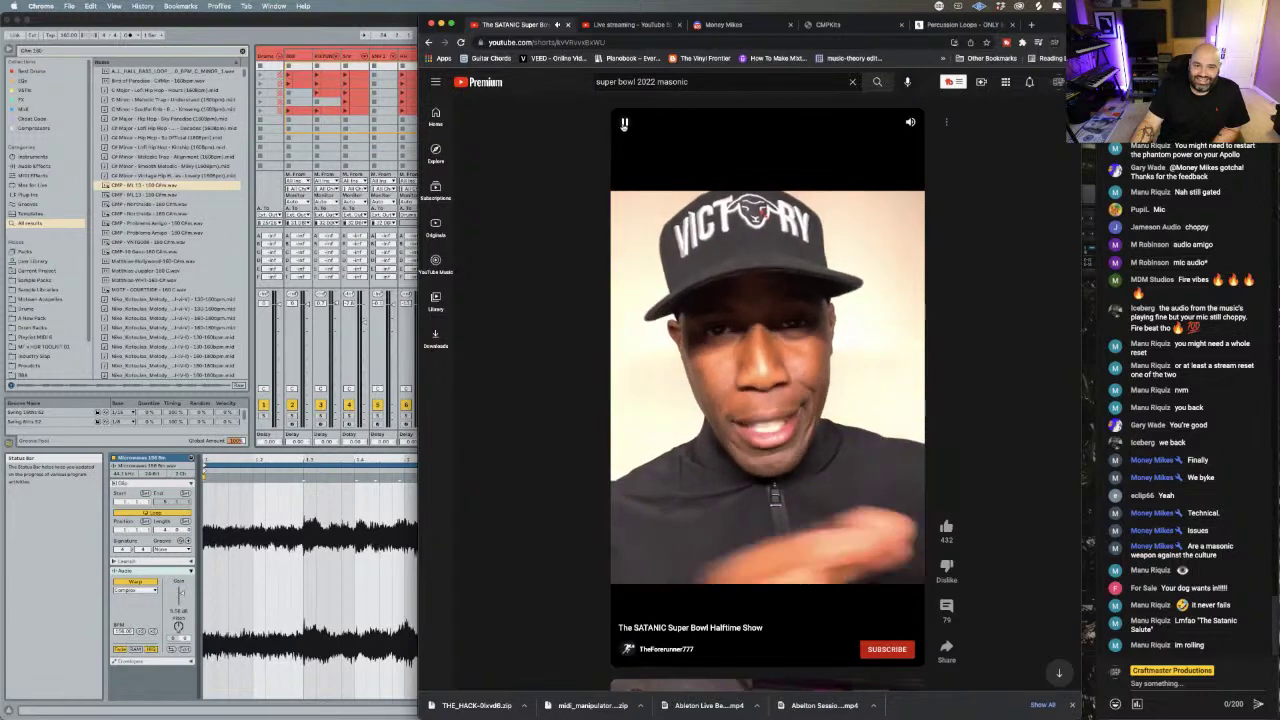
{"action": "left_click", "coordinate": [636, 530]}
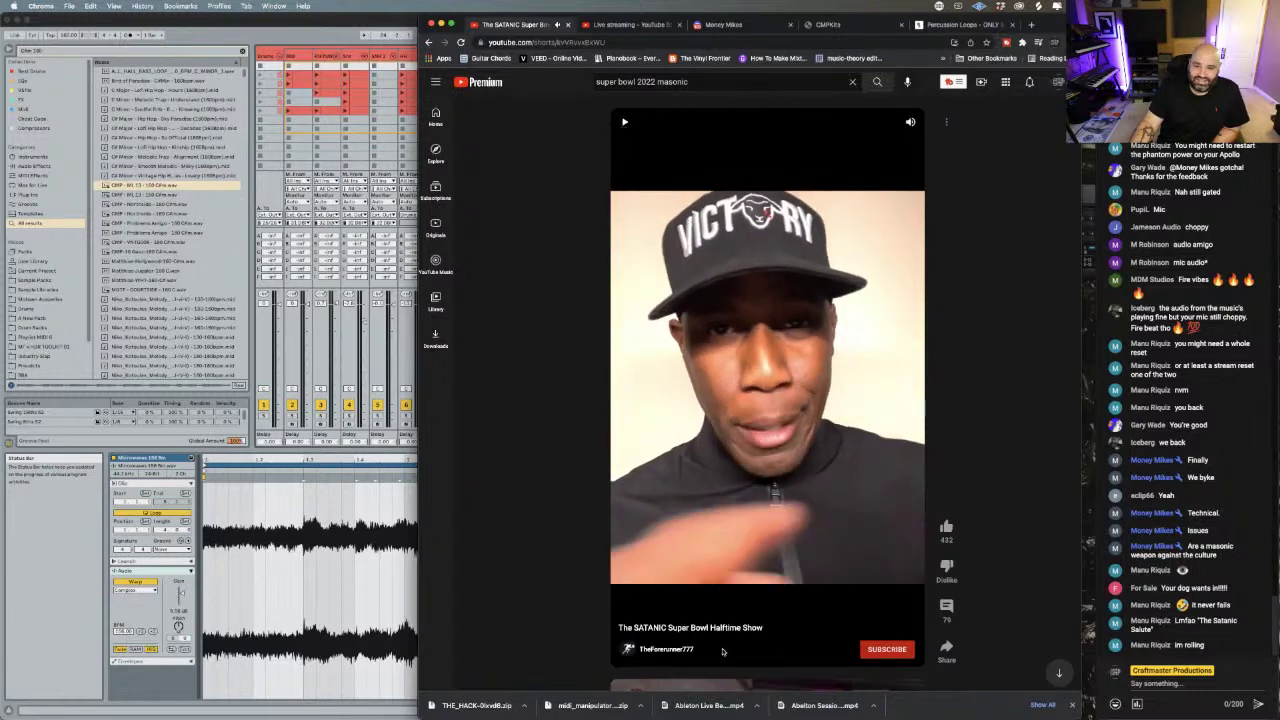
- Check the short's comments without posting one, close them, and rerun the "super bowl 2022 masonic" search
{"action": "left_click", "coordinate": [946, 606]}
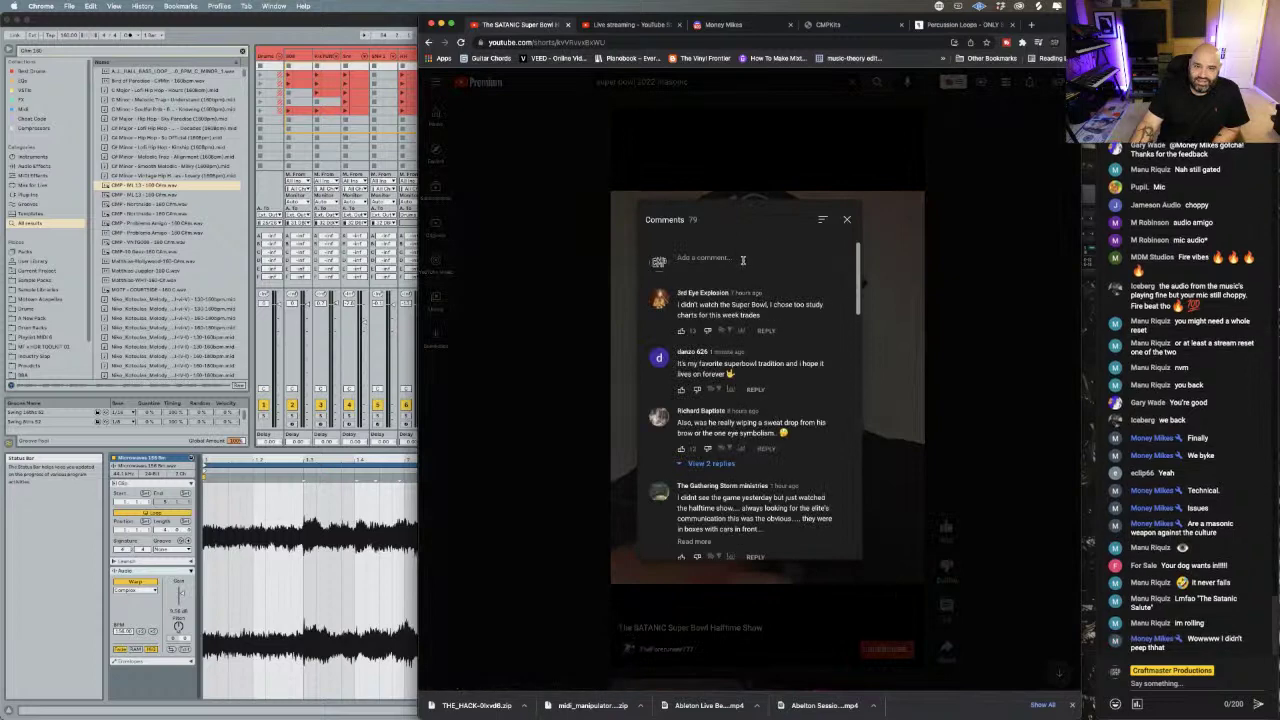
{"action": "left_click", "coordinate": [742, 259]}
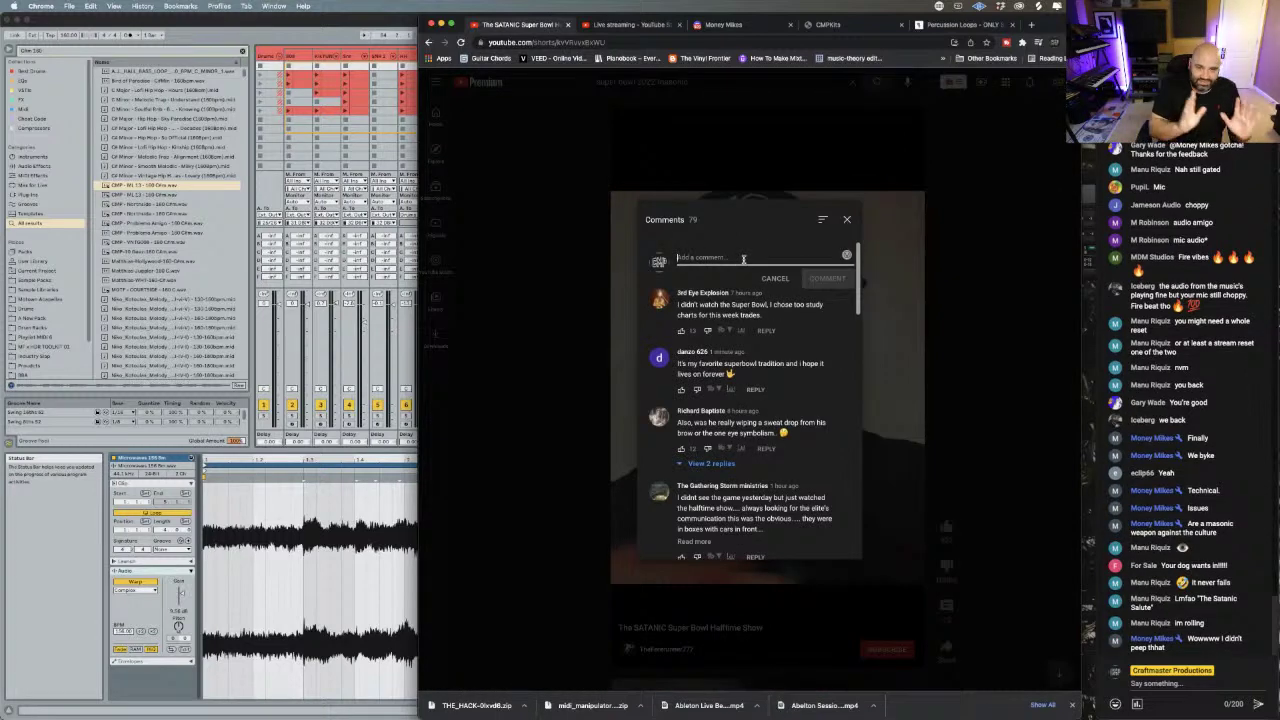
{"action": "left_click", "coordinate": [846, 219]}
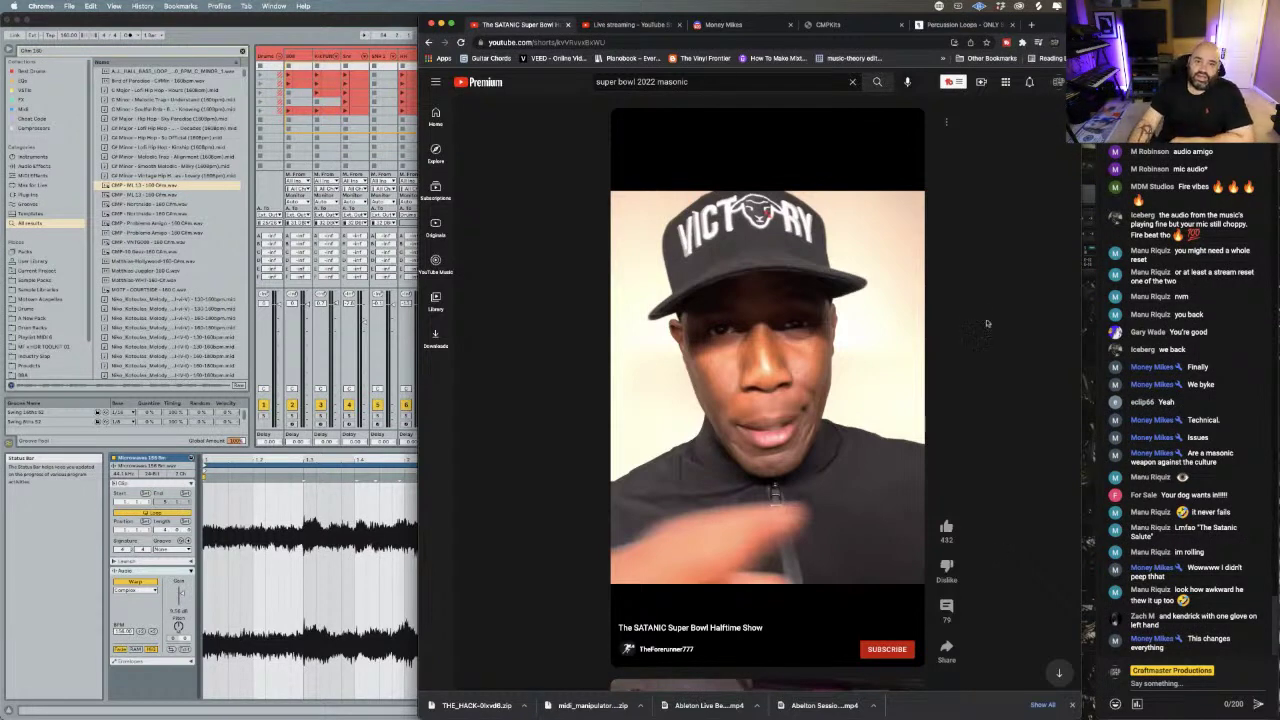
{"action": "left_click", "coordinate": [717, 81]}
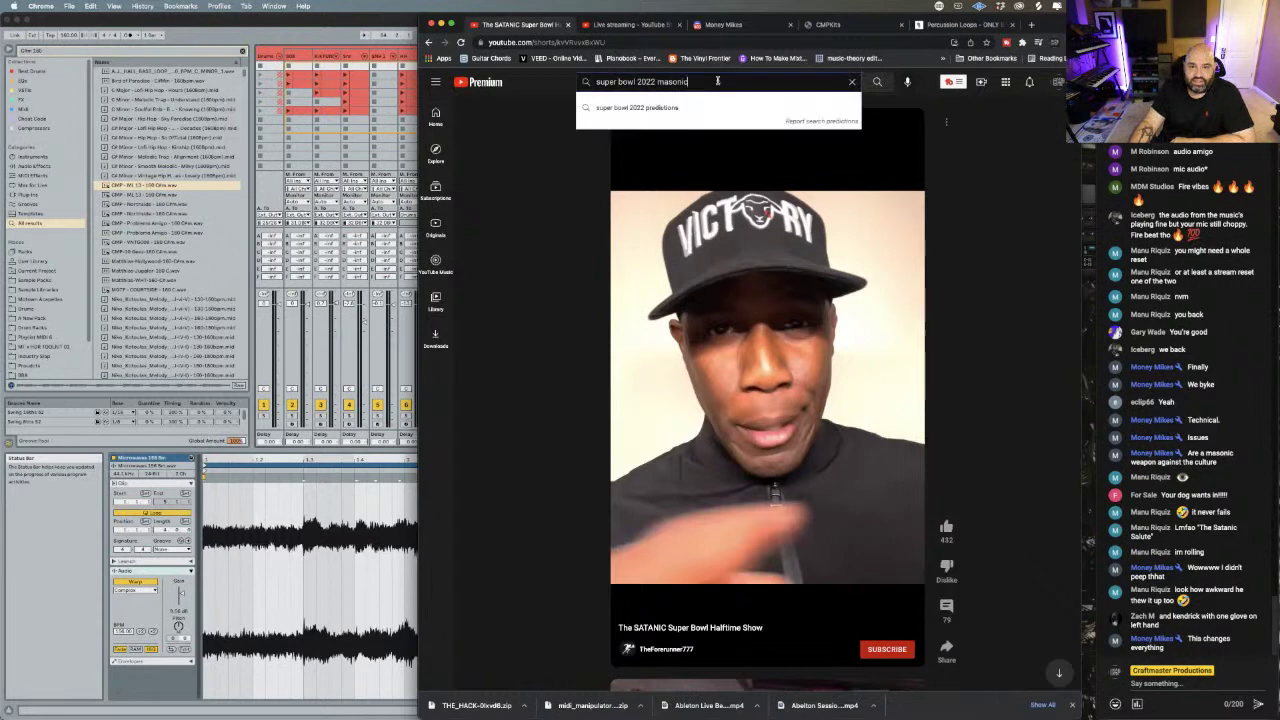
{"action": "key", "text": "Return"}
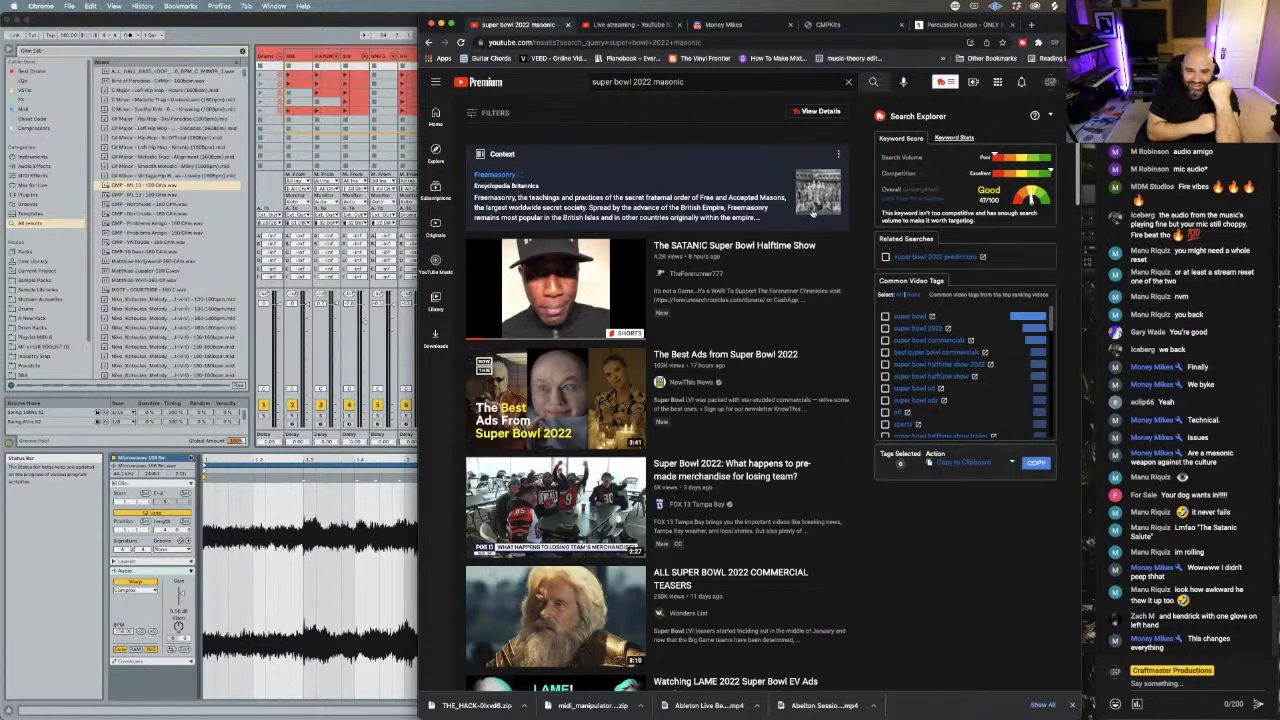
- Browse the "super bowl 2022 masonic" search results, then switch from Chrome to the Console window with the ANALOG 1 Unison channel strip
{"action": "scroll", "coordinate": [750, 511], "scroll_direction": "down", "scroll_amount": 5}
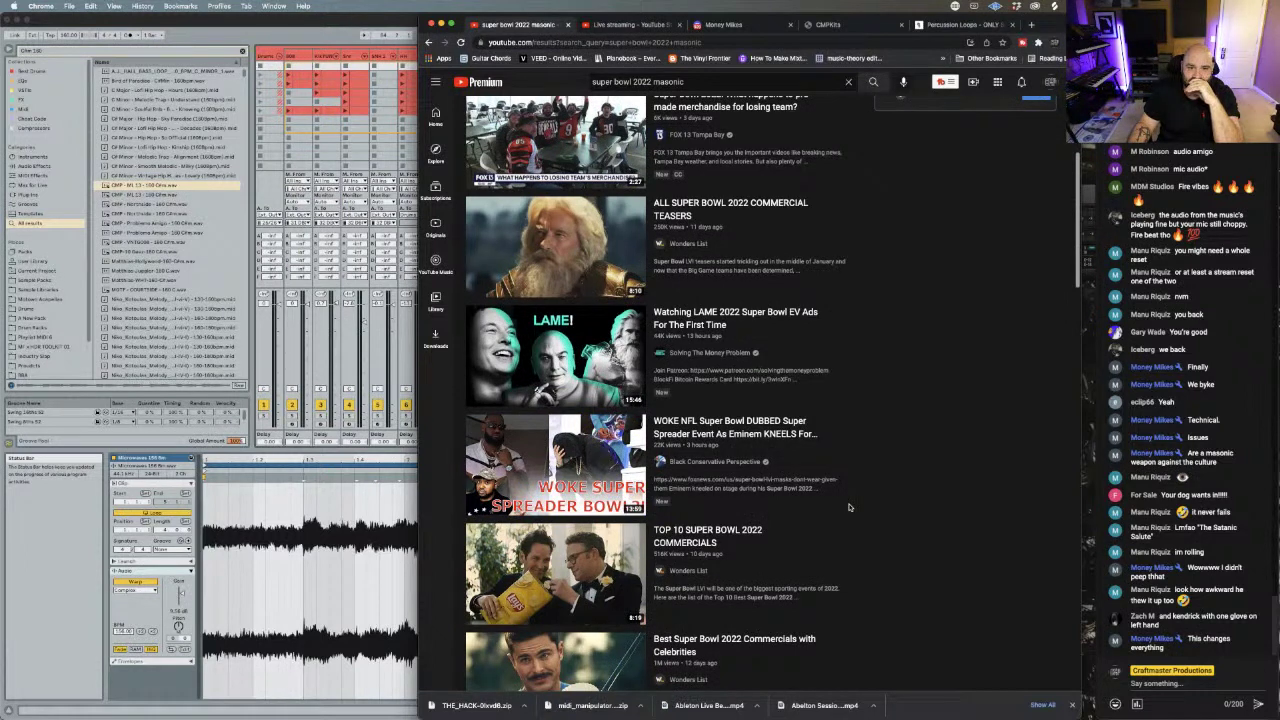
{"action": "scroll", "coordinate": [849, 507], "scroll_direction": "down", "scroll_amount": 3}
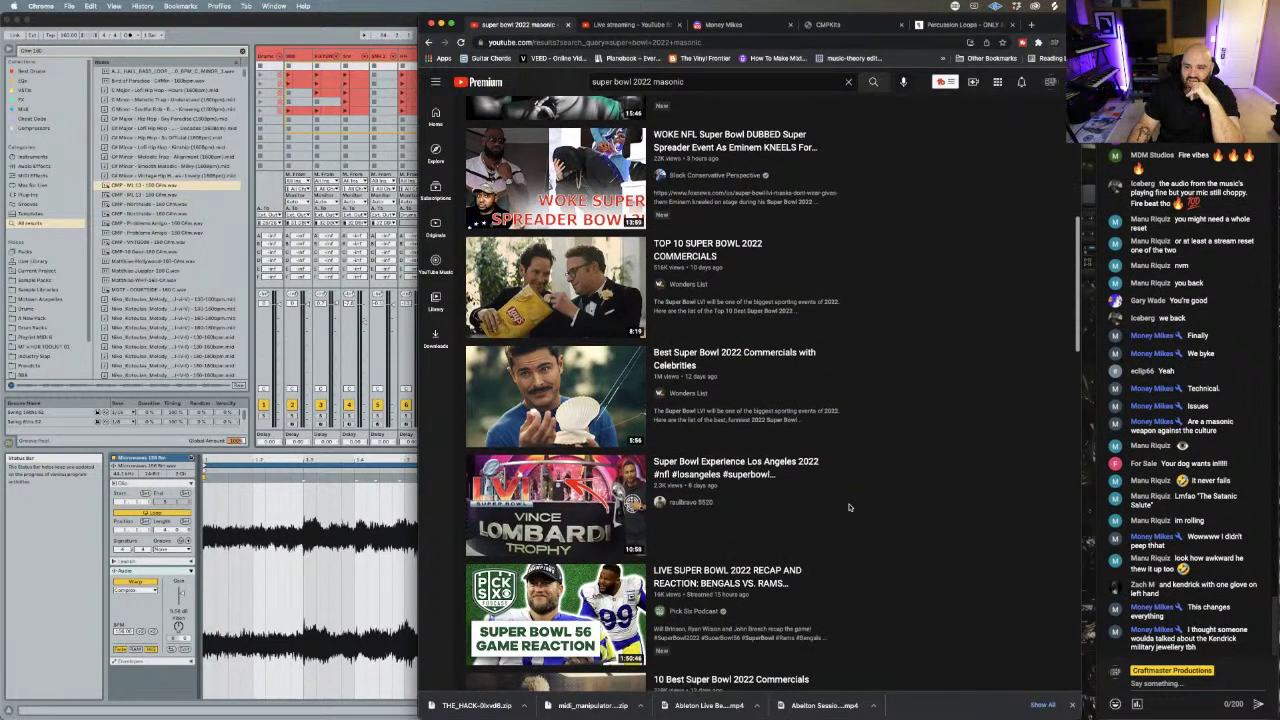
{"action": "scroll", "coordinate": [849, 507], "scroll_direction": "down", "scroll_amount": 3}
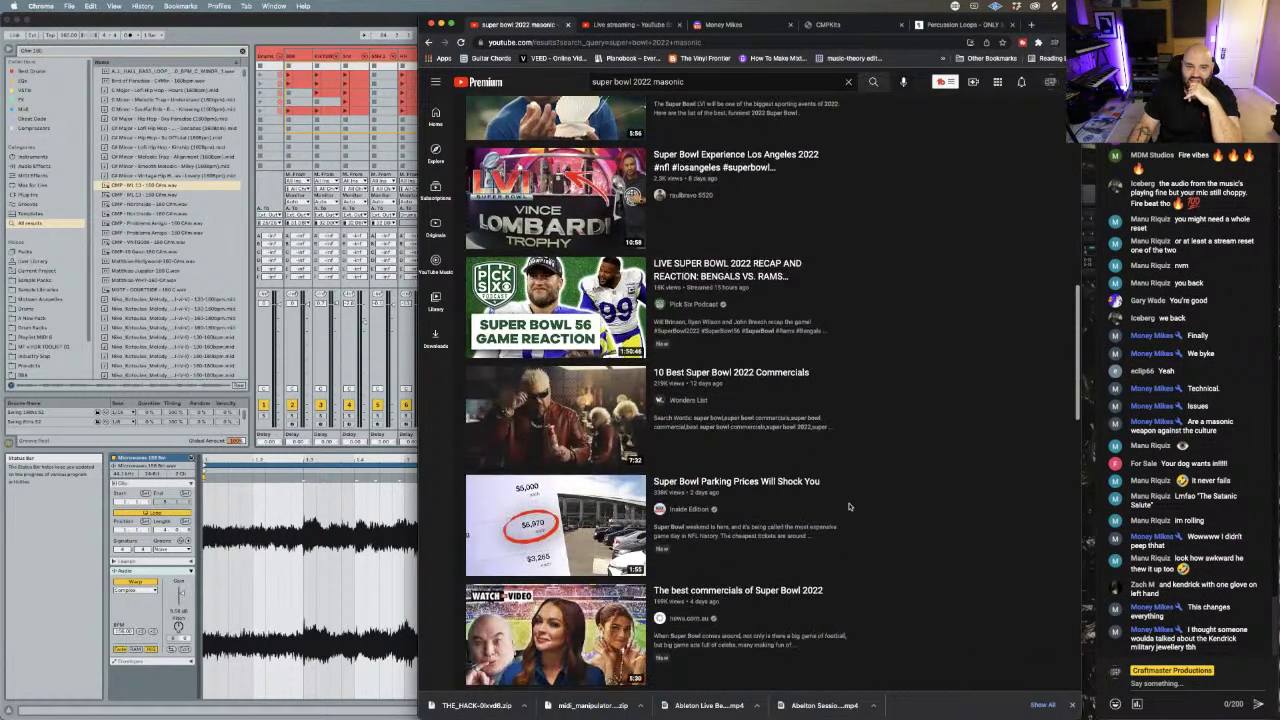
{"action": "scroll", "coordinate": [849, 507], "scroll_direction": "down", "scroll_amount": 3}
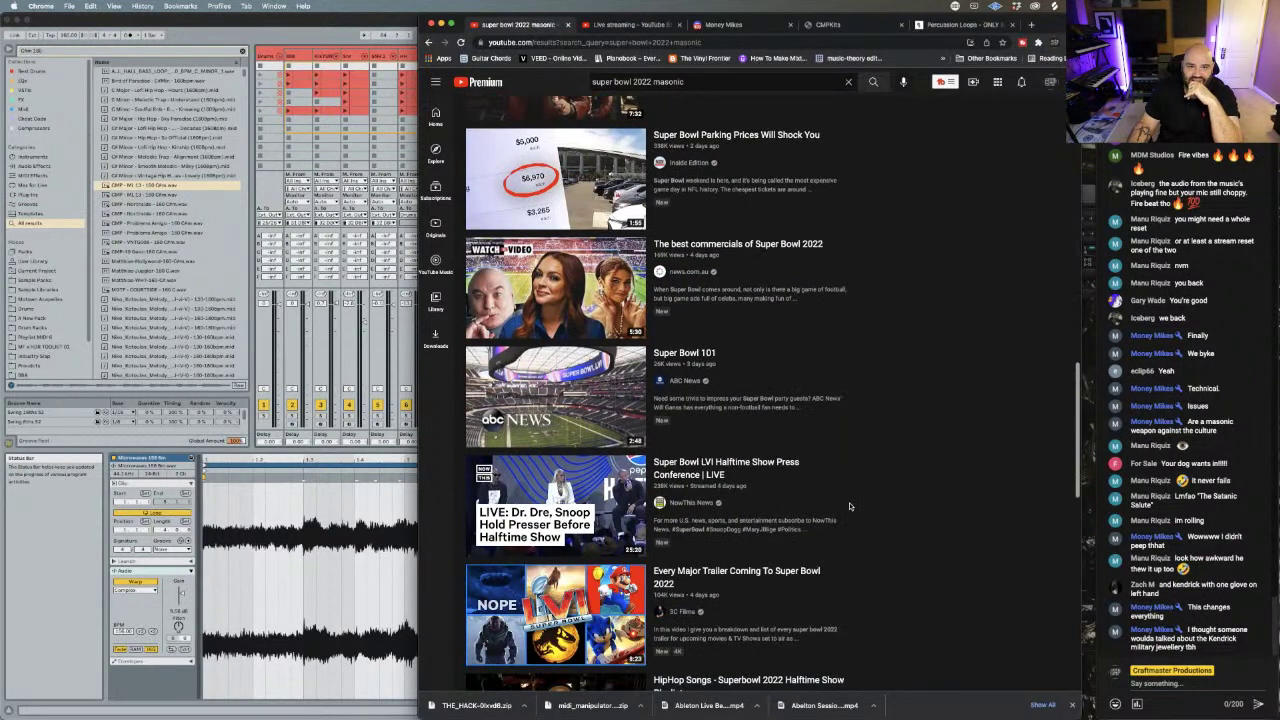
{"action": "scroll", "coordinate": [849, 505], "scroll_direction": "down", "scroll_amount": 2}
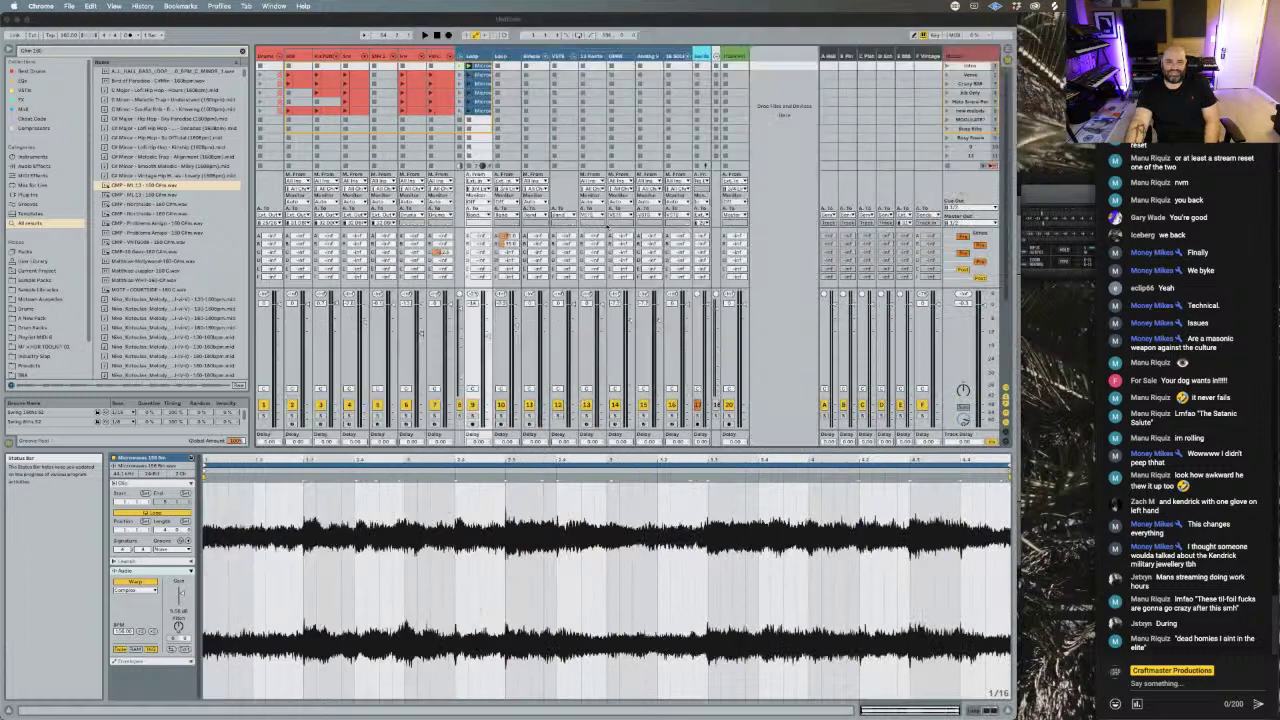
{"action": "left_click", "coordinate": [1021, 371]}
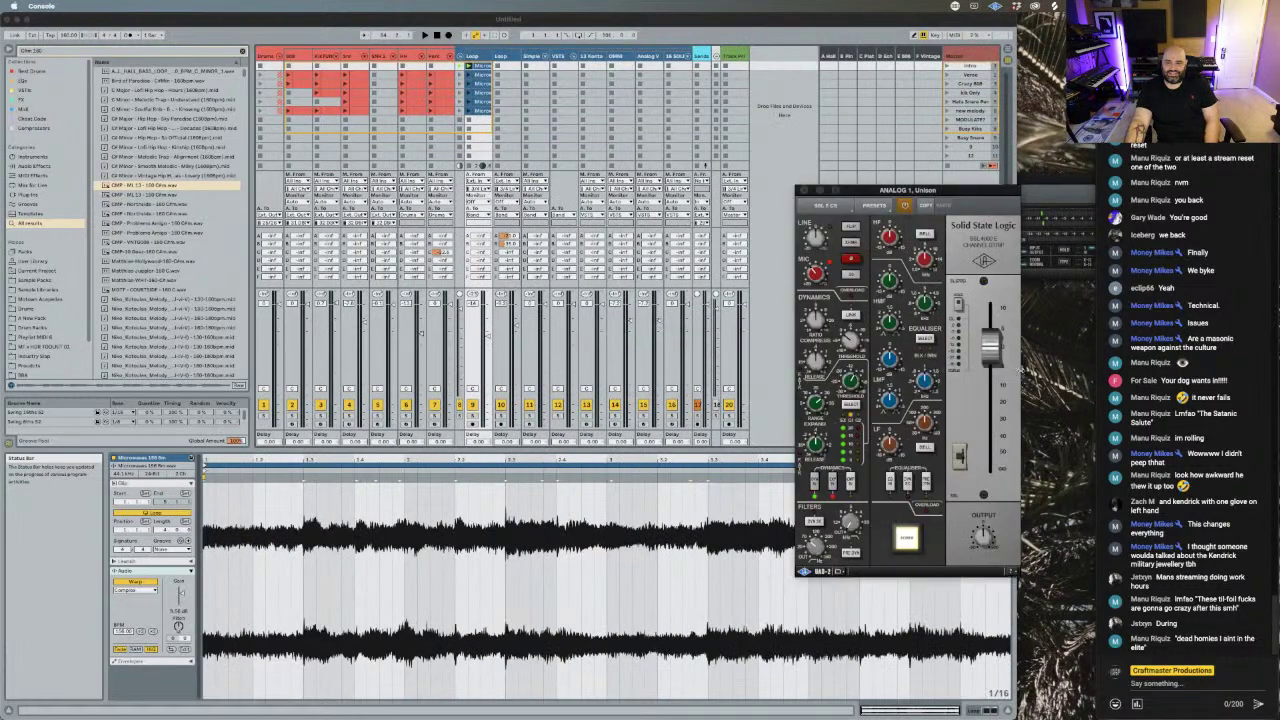
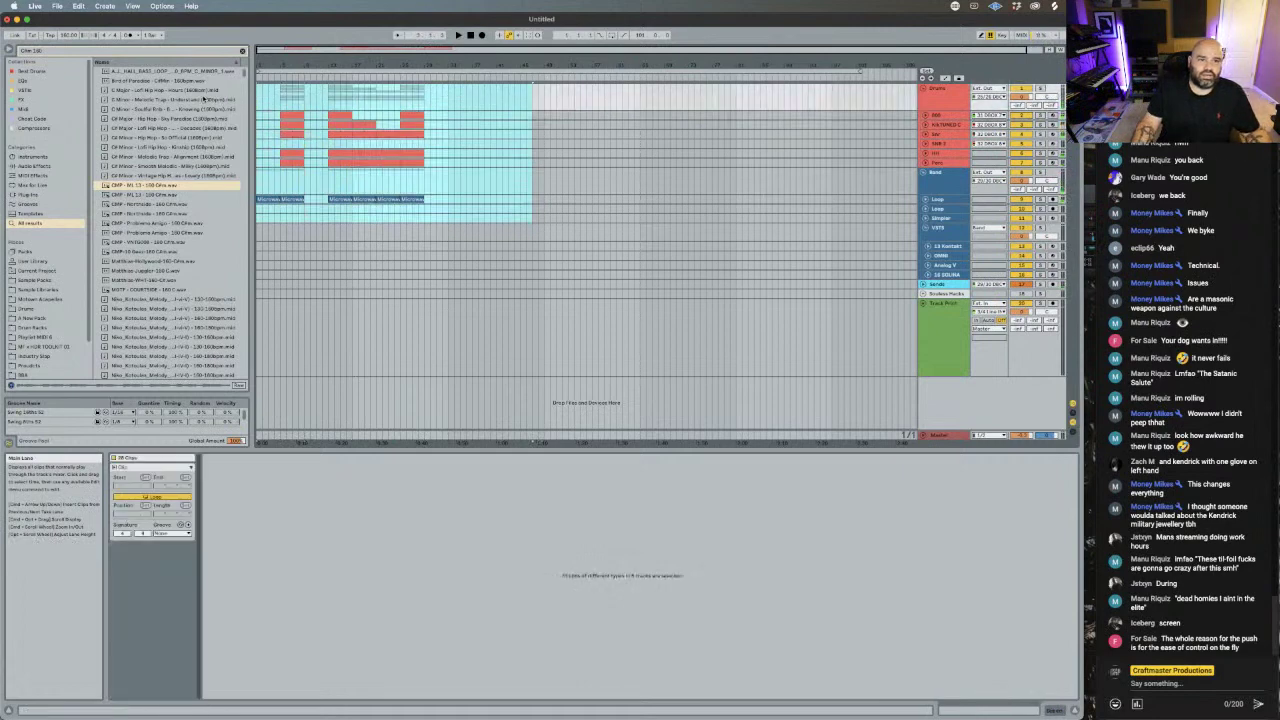
- Delete the previously recorded clips from the drum and band tracks in Live's arrangement and return the insert marker to the start
{"action": "key", "text": "Delete"}
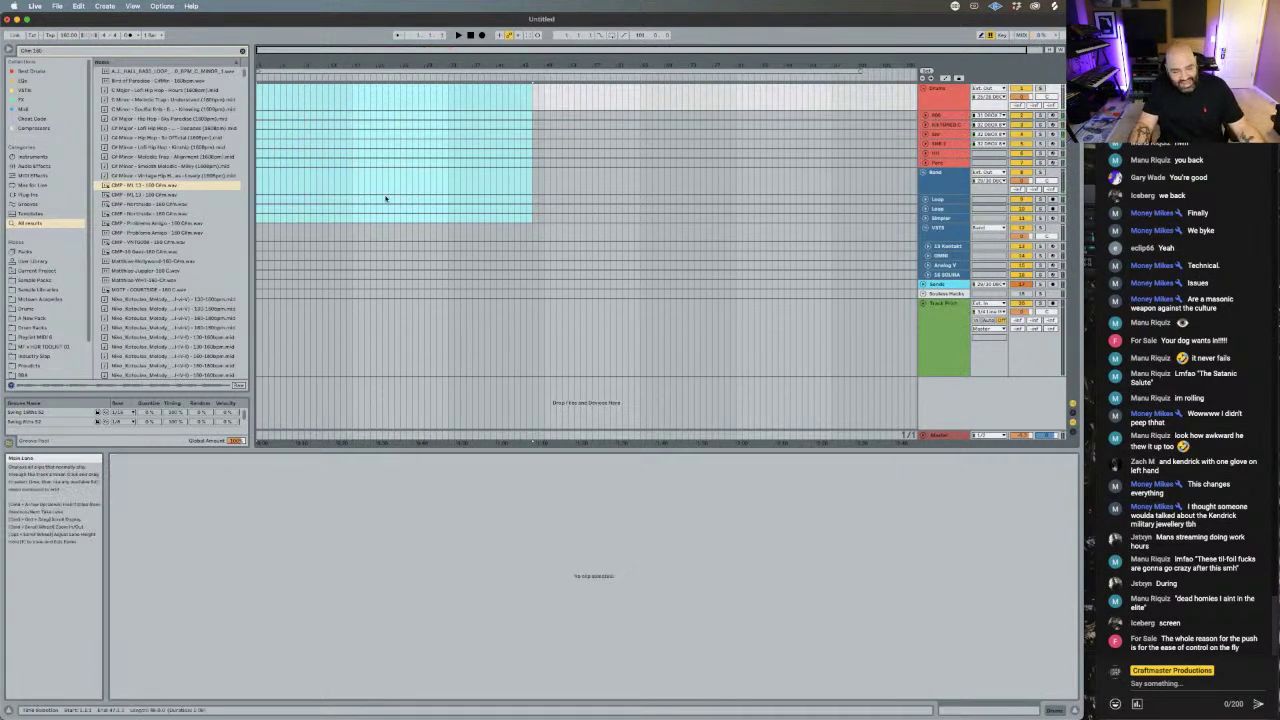
{"action": "left_click", "coordinate": [541, 208]}
{"action": "key", "text": "Tab"}
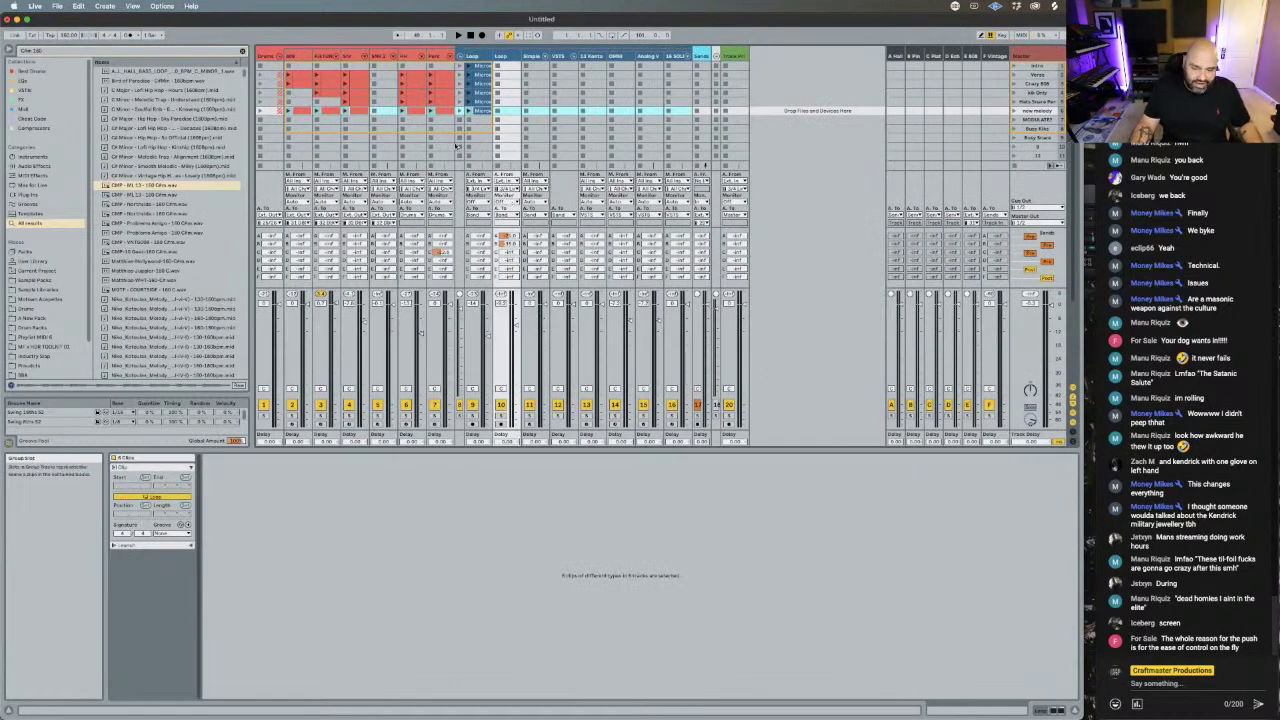
{"action": "key", "text": "Tab"}
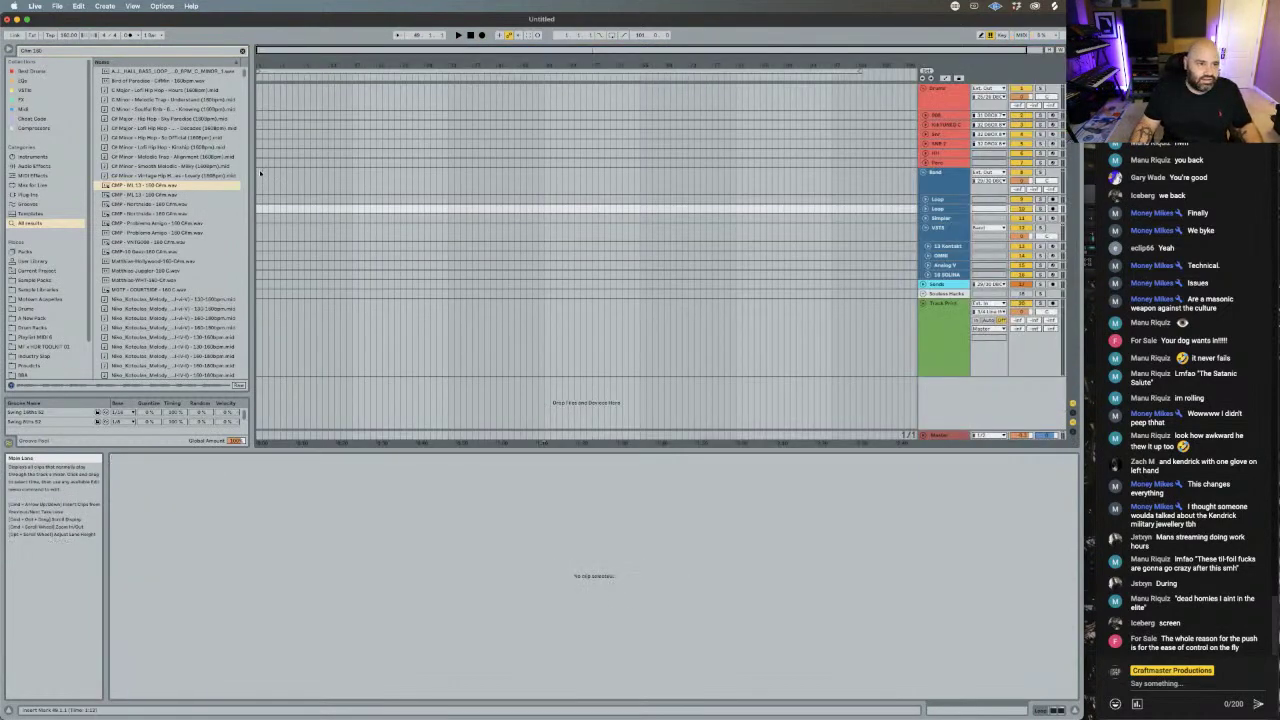
{"action": "left_click", "coordinate": [258, 132]}
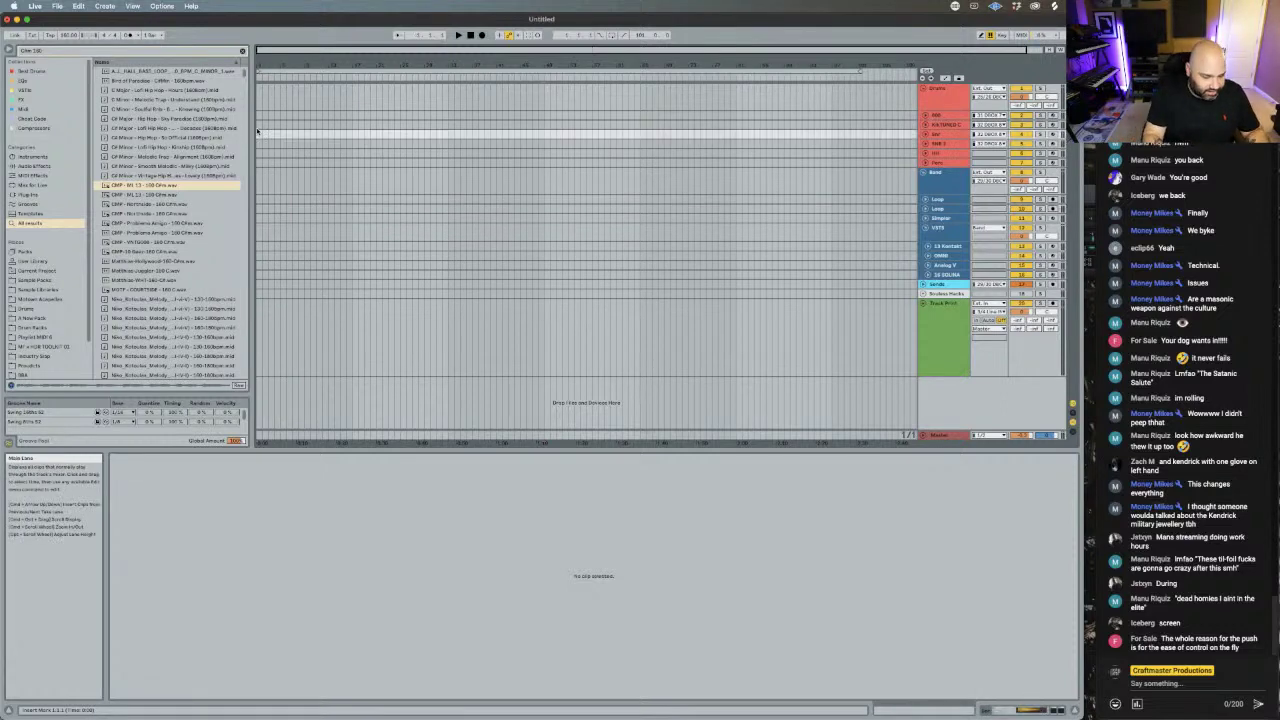
- Record a Session scene performance into the arrangement from the start, trim the leftover tail after the last section, and reactivate arrangement playback
{"action": "key", "text": "space"}
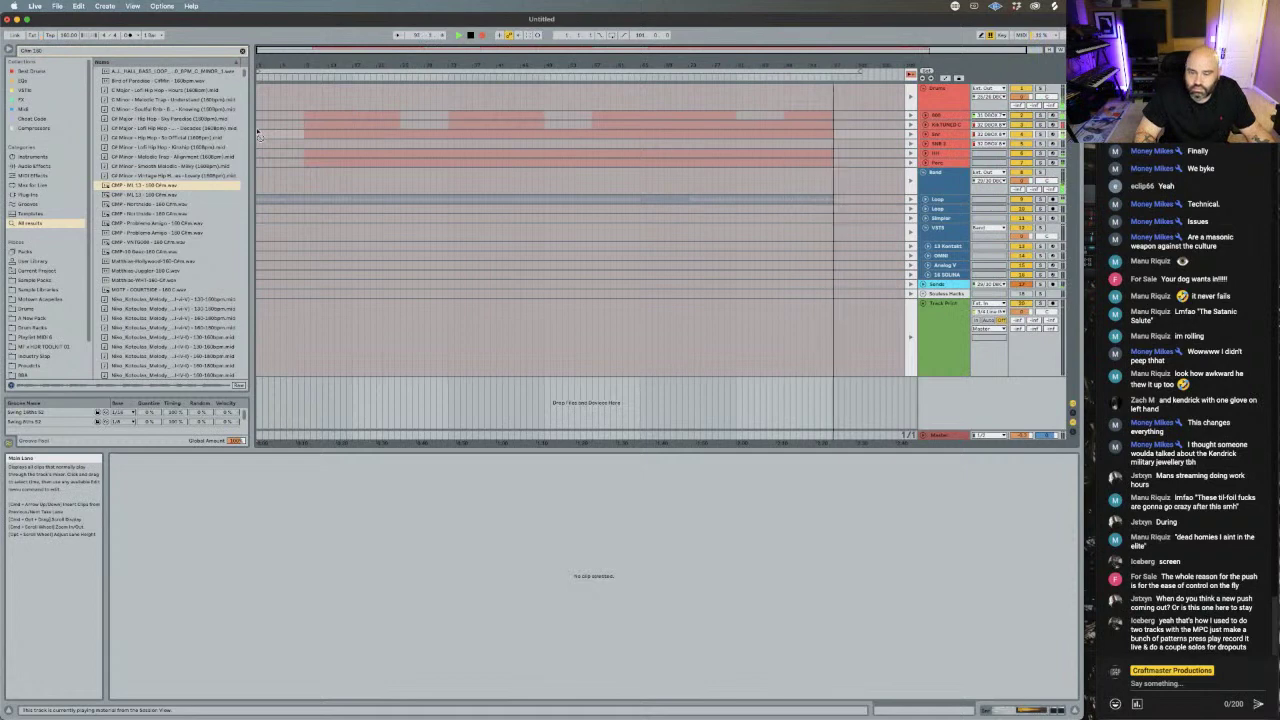
{"action": "key", "text": "space"}
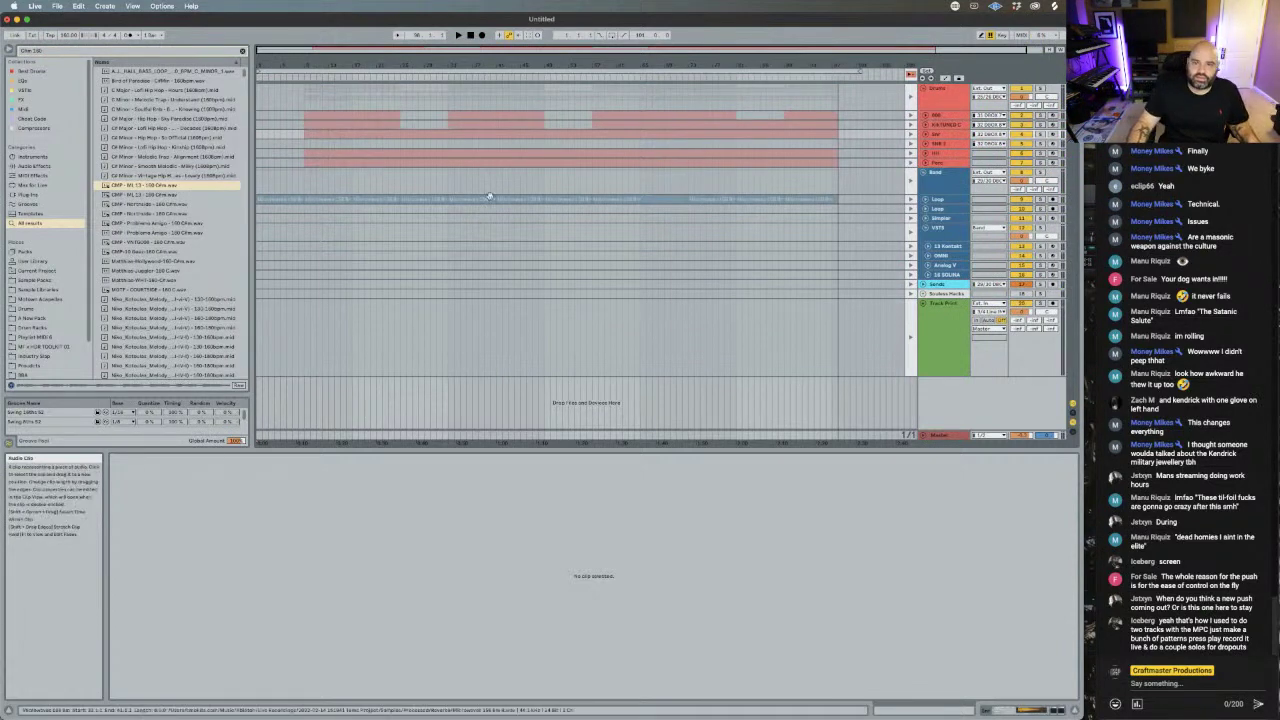
{"action": "left_click_drag", "start_coordinate": [866, 197], "coordinate": [831, 106]}
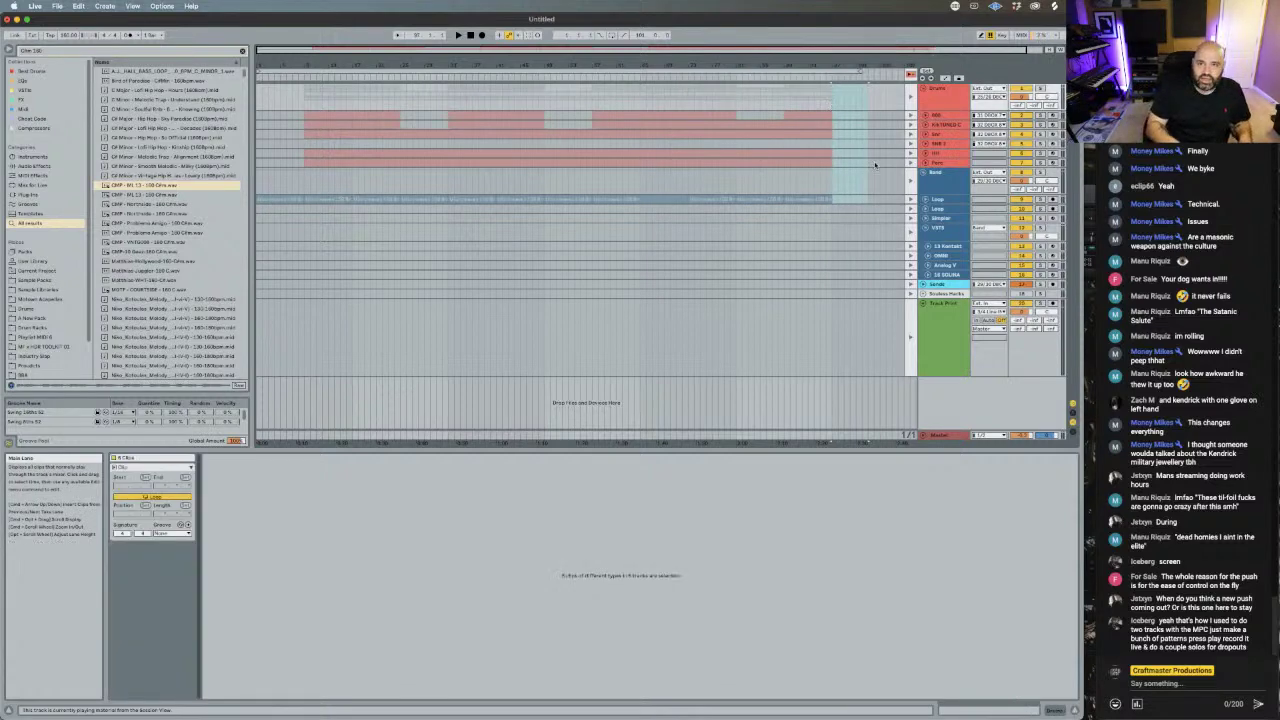
{"action": "left_click", "coordinate": [910, 76]}
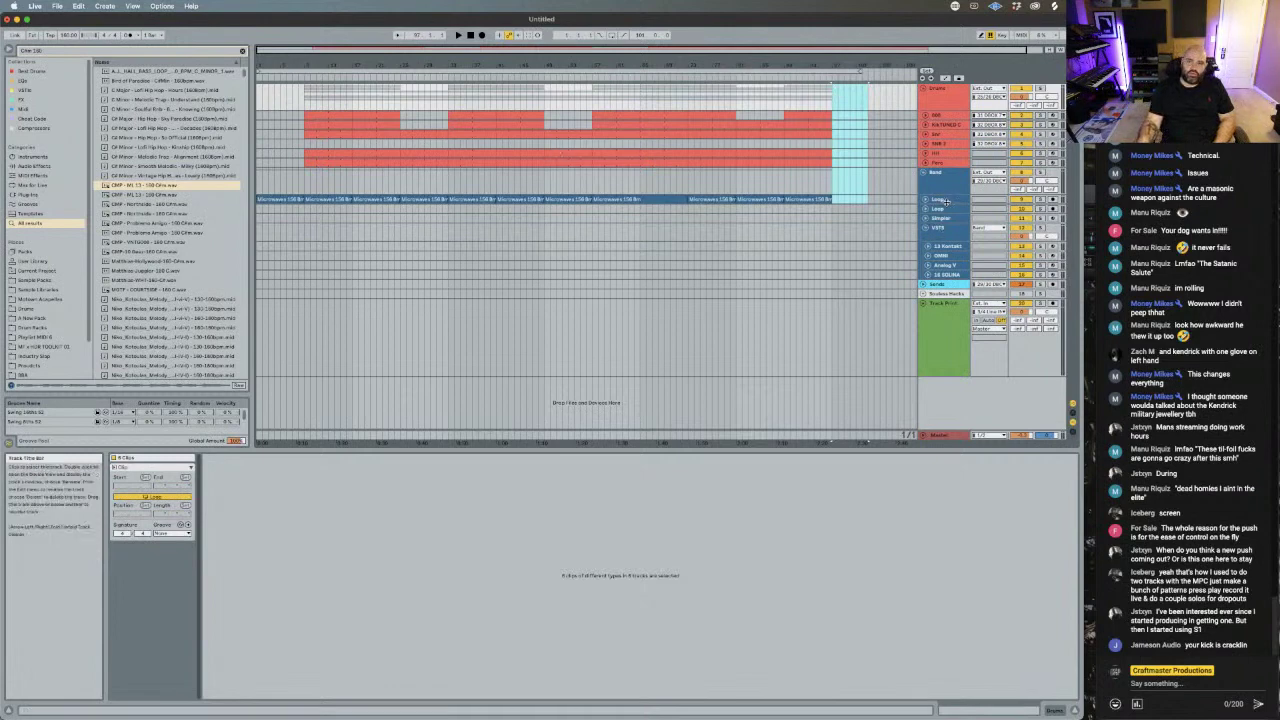
- Enlarge the first Loop track to show its waveform and play the arrangement from just before the drums enter
{"action": "left_click_drag", "start_coordinate": [945, 203], "coordinate": [946, 254]}
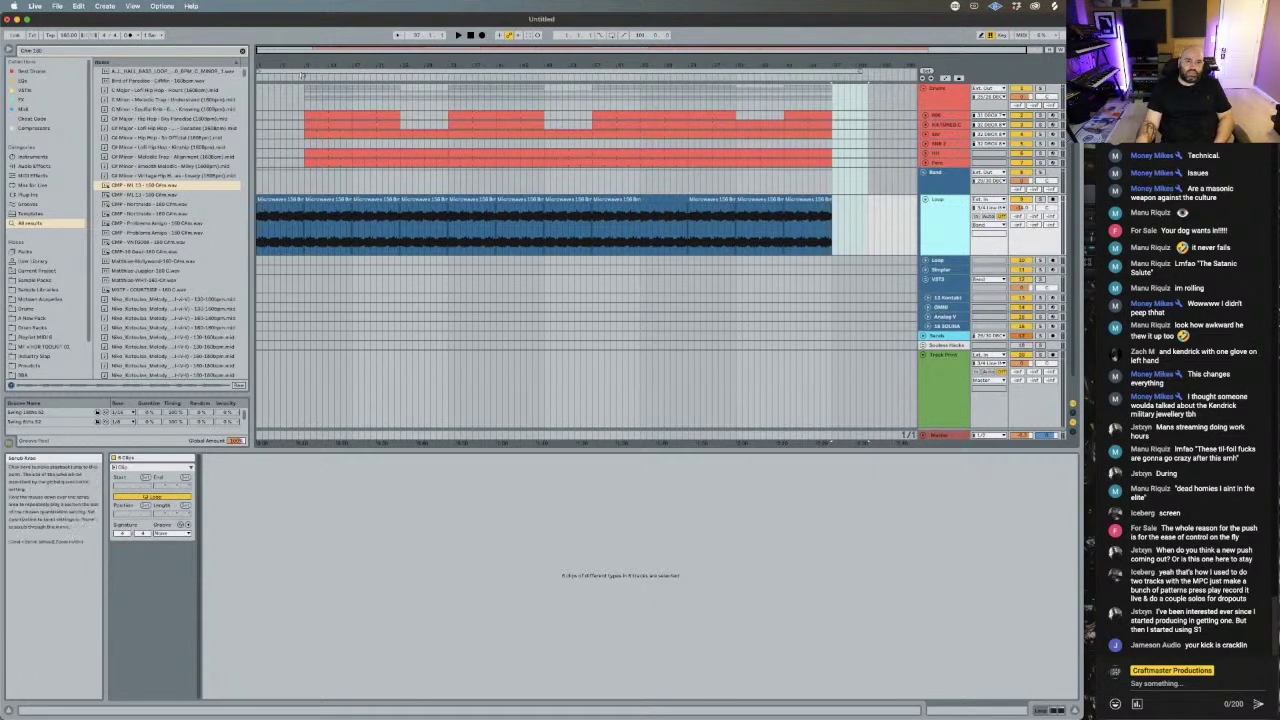
{"action": "left_click", "coordinate": [301, 75]}
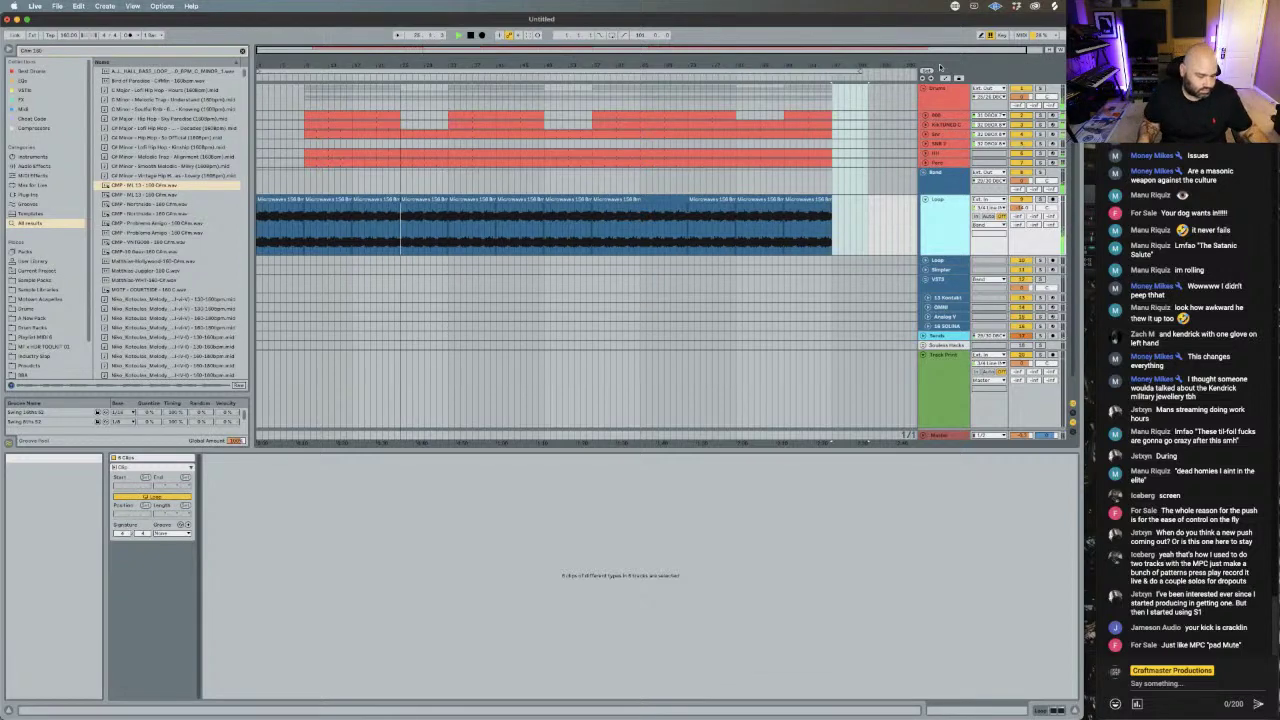
{"action": "key", "text": "Tab"}
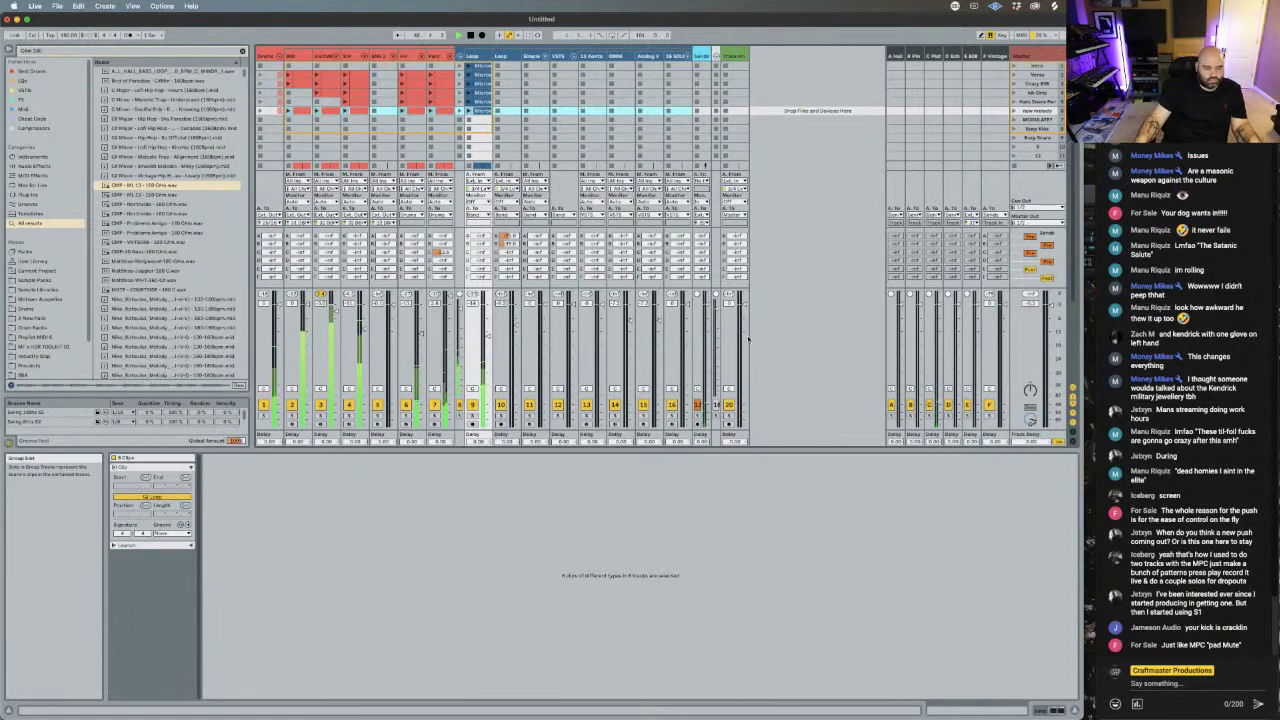
{"action": "key", "text": "Tab"}
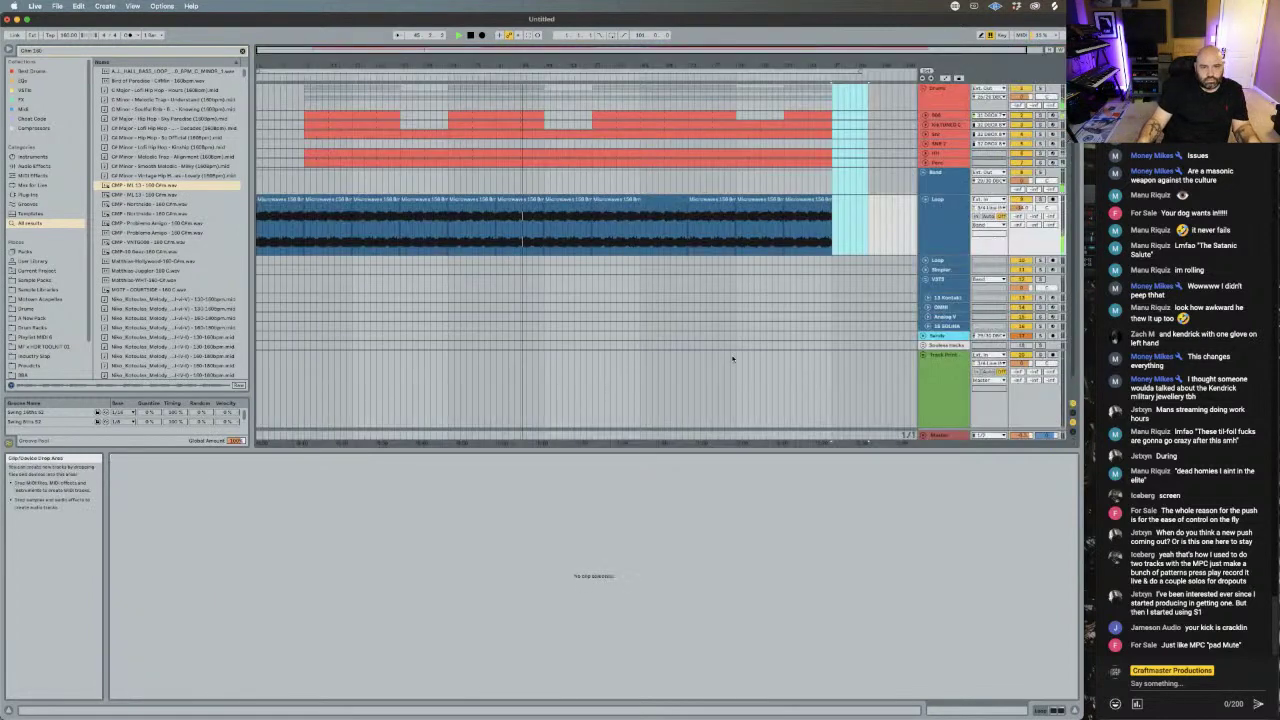
- Open the hi-hat clip in the middle of the arrangement, delete its notes from beat 1.2 to 1.4, and play the result
{"action": "left_click", "coordinate": [537, 158]}
{"action": "key", "text": "space"}
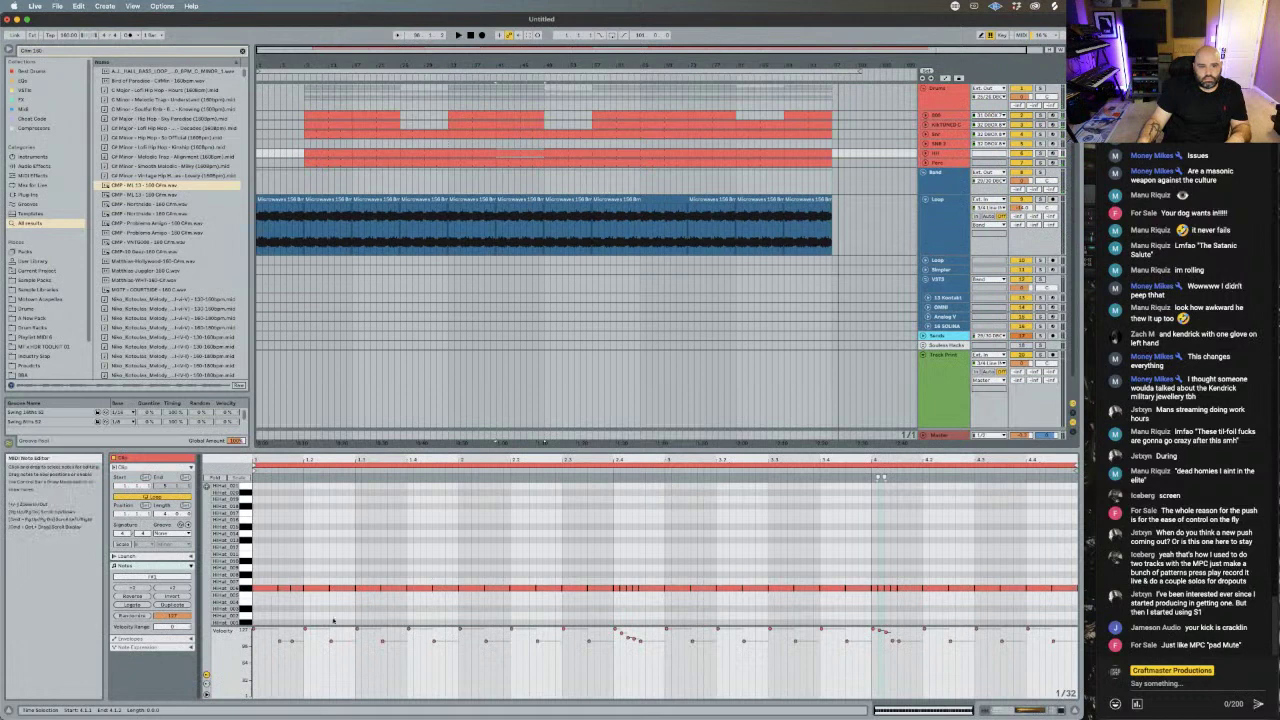
{"action": "left_click_drag", "start_coordinate": [298, 588], "coordinate": [323, 590]}
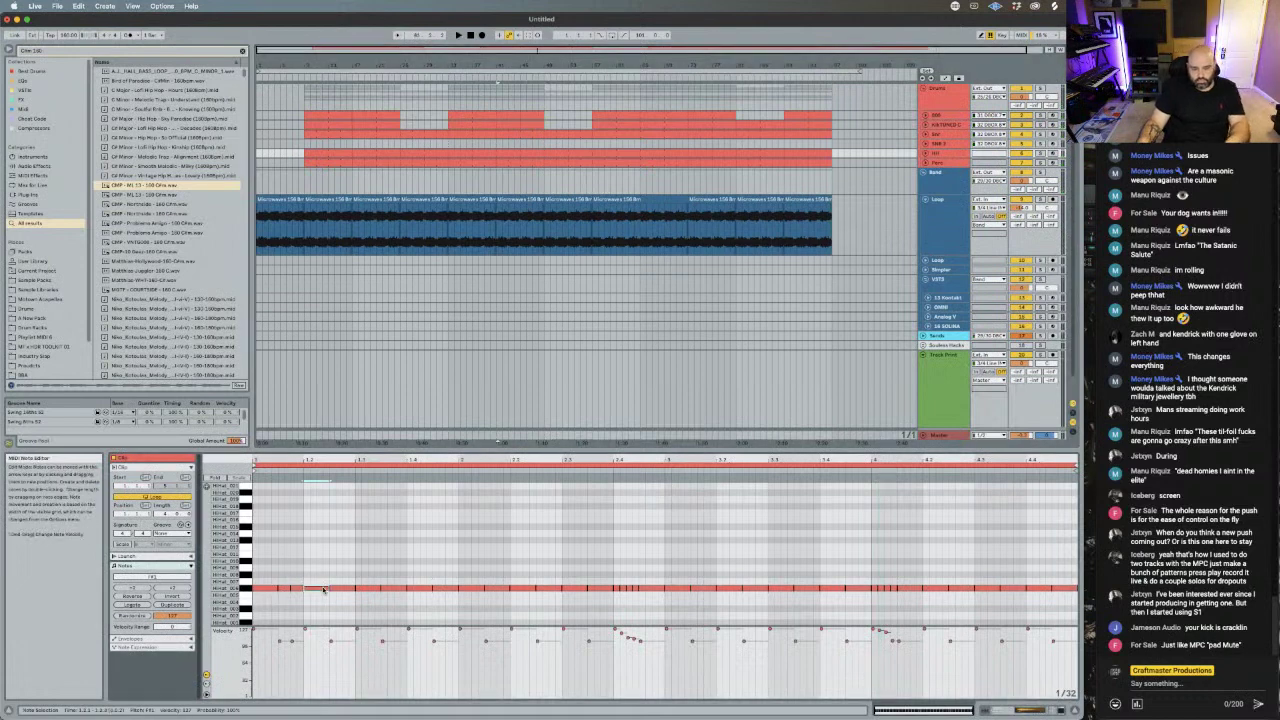
{"action": "double_click", "coordinate": [323, 590]}
{"action": "double_click", "coordinate": [342, 589]}
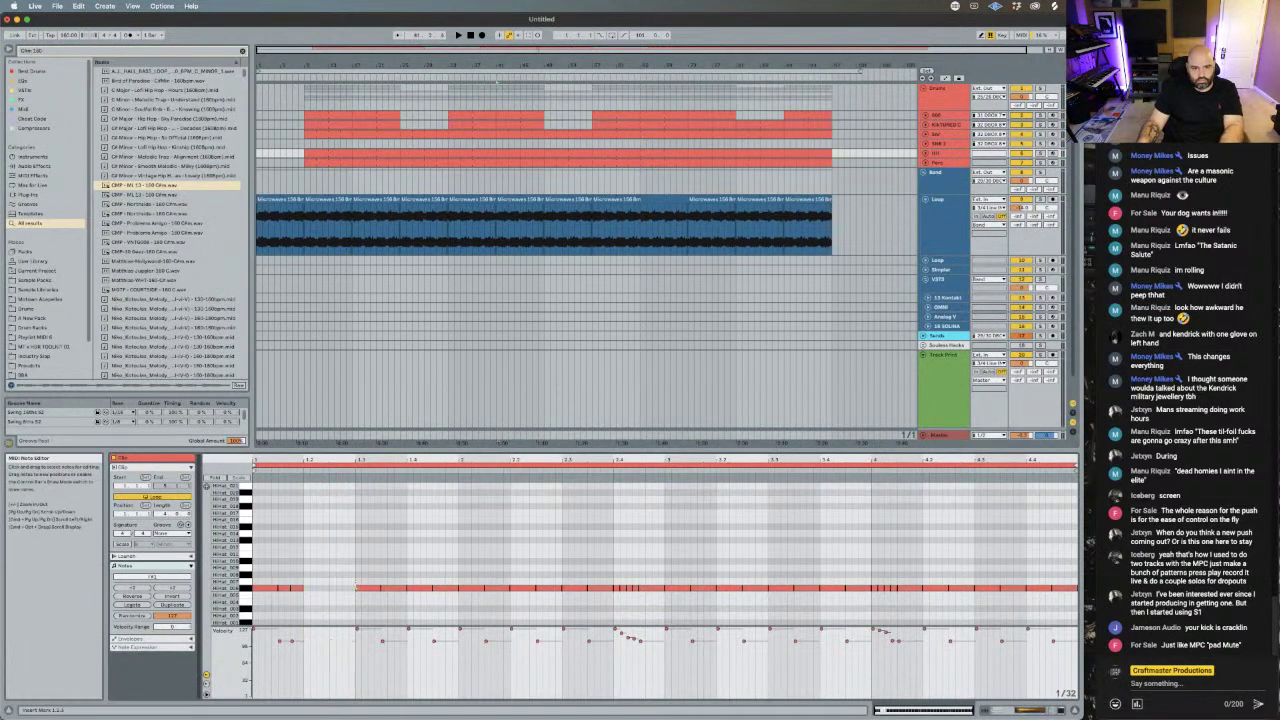
{"action": "double_click", "coordinate": [371, 591]}
{"action": "key", "text": "space"}
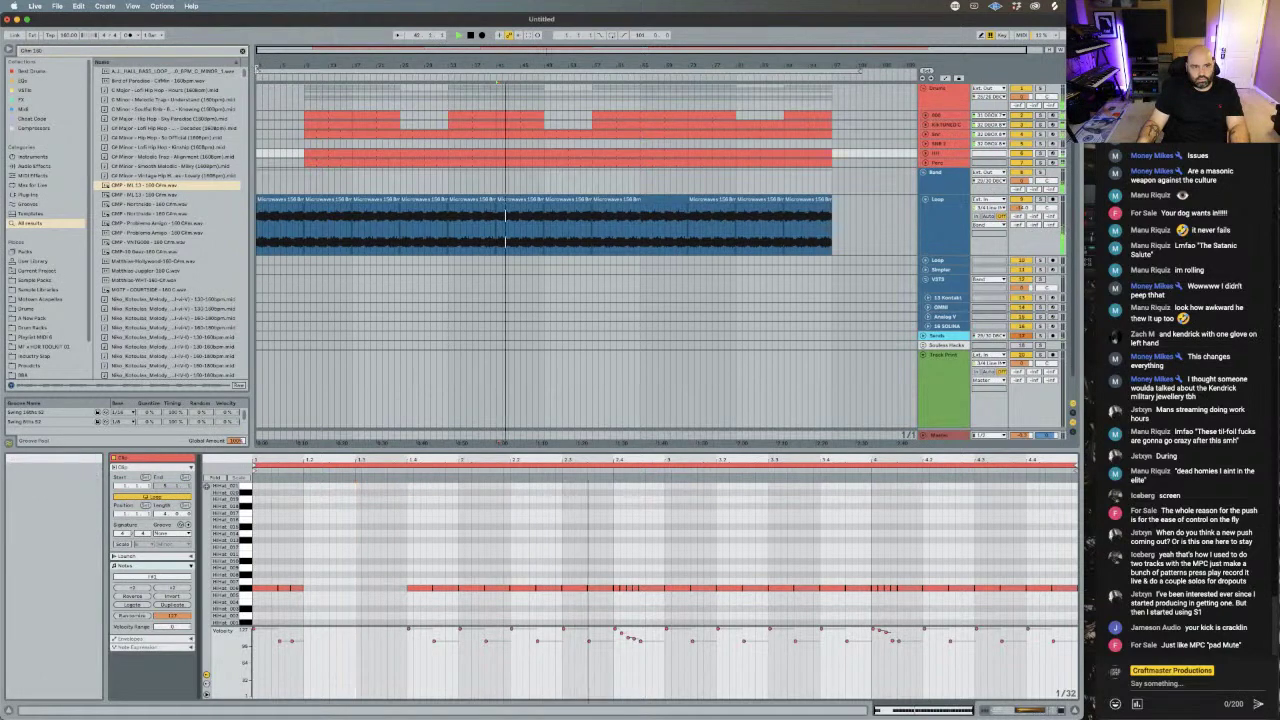
- Set the arrangement loop to about seven bars from the start of the edited hi-hat clip and loop playback there
{"action": "left_click_drag", "start_coordinate": [257, 70], "coordinate": [449, 70]}
{"action": "key", "text": "space"}
{"action": "key", "text": "space"}
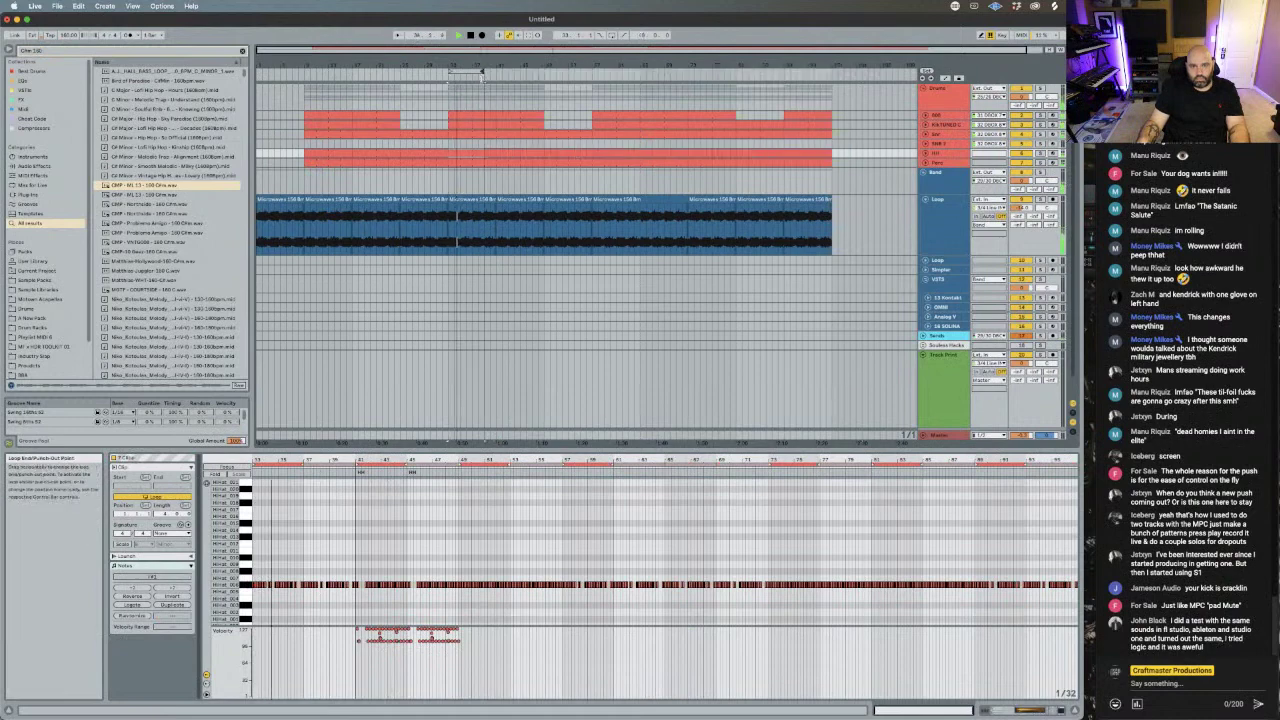
{"action": "left_click_drag", "start_coordinate": [481, 73], "coordinate": [536, 73]}
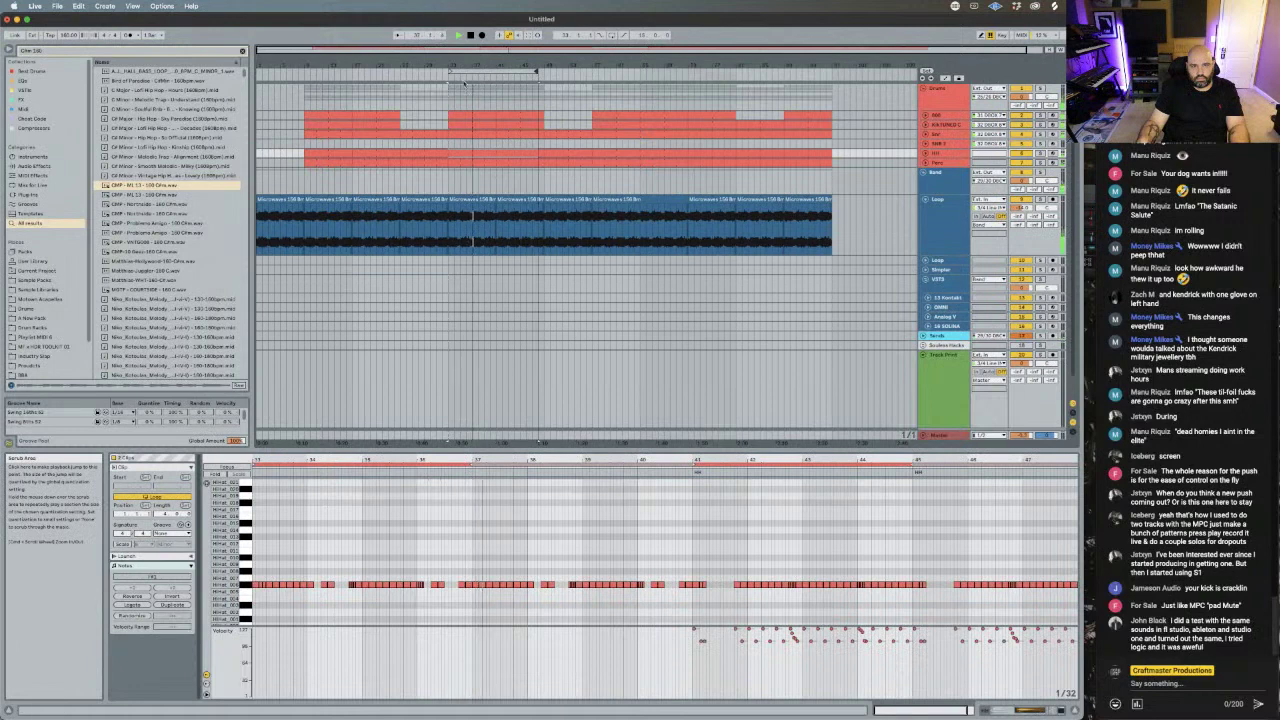
{"action": "left_click_drag", "start_coordinate": [450, 72], "coordinate": [498, 71]}
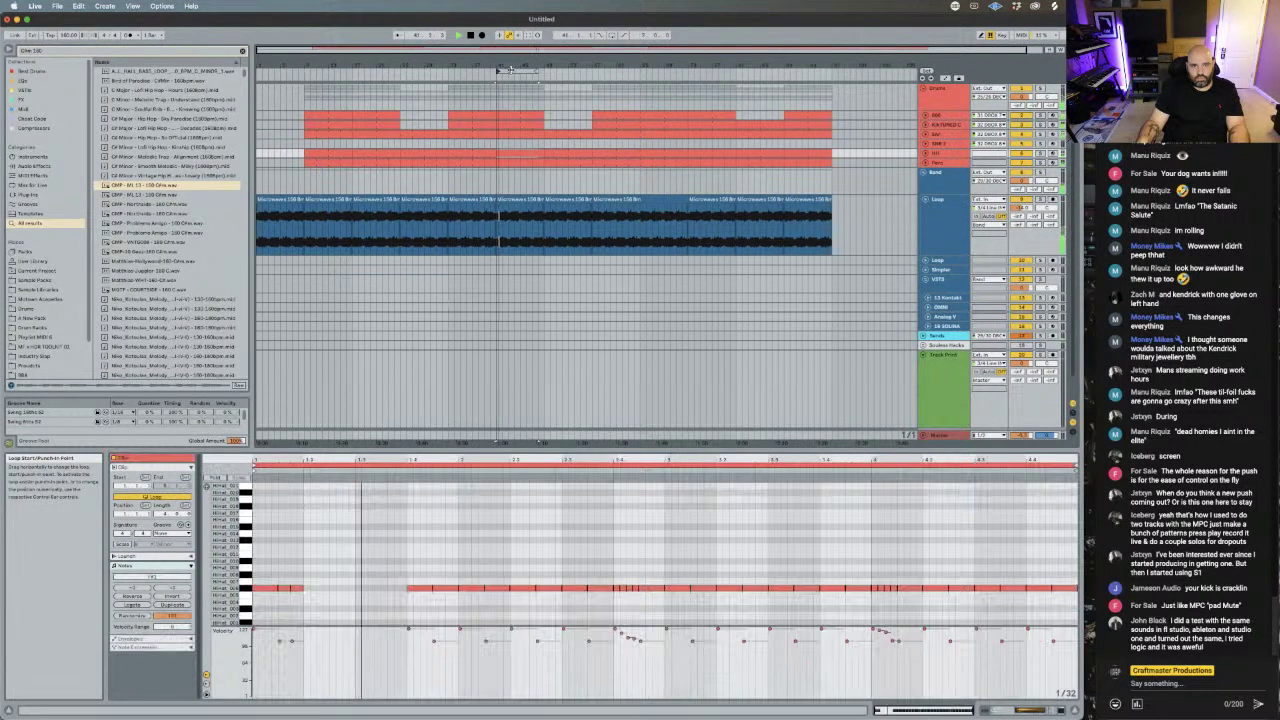
{"action": "right_click", "coordinate": [509, 69]}
{"action": "left_click", "coordinate": [548, 90]}
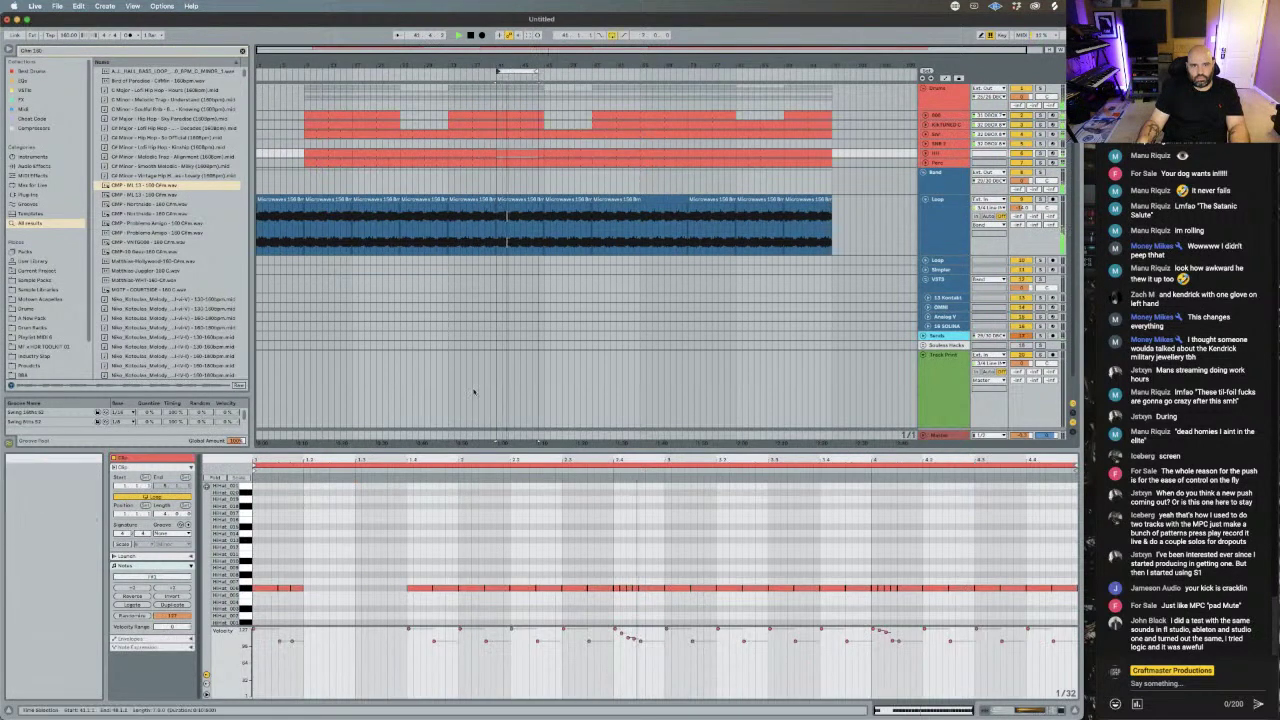
- Delete the hi-hat notes between the clip's first hit and beat 1.2, and replay the looped section
{"action": "left_click", "coordinate": [312, 600]}
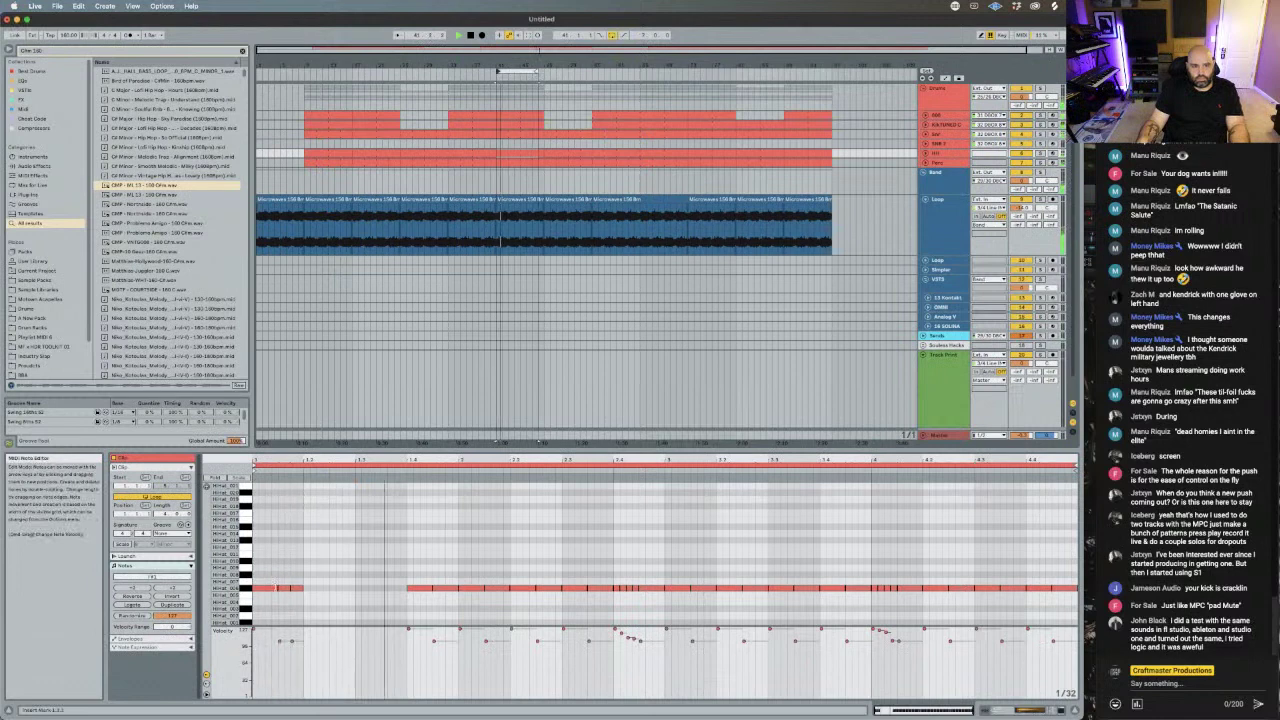
{"action": "left_click", "coordinate": [269, 589]}
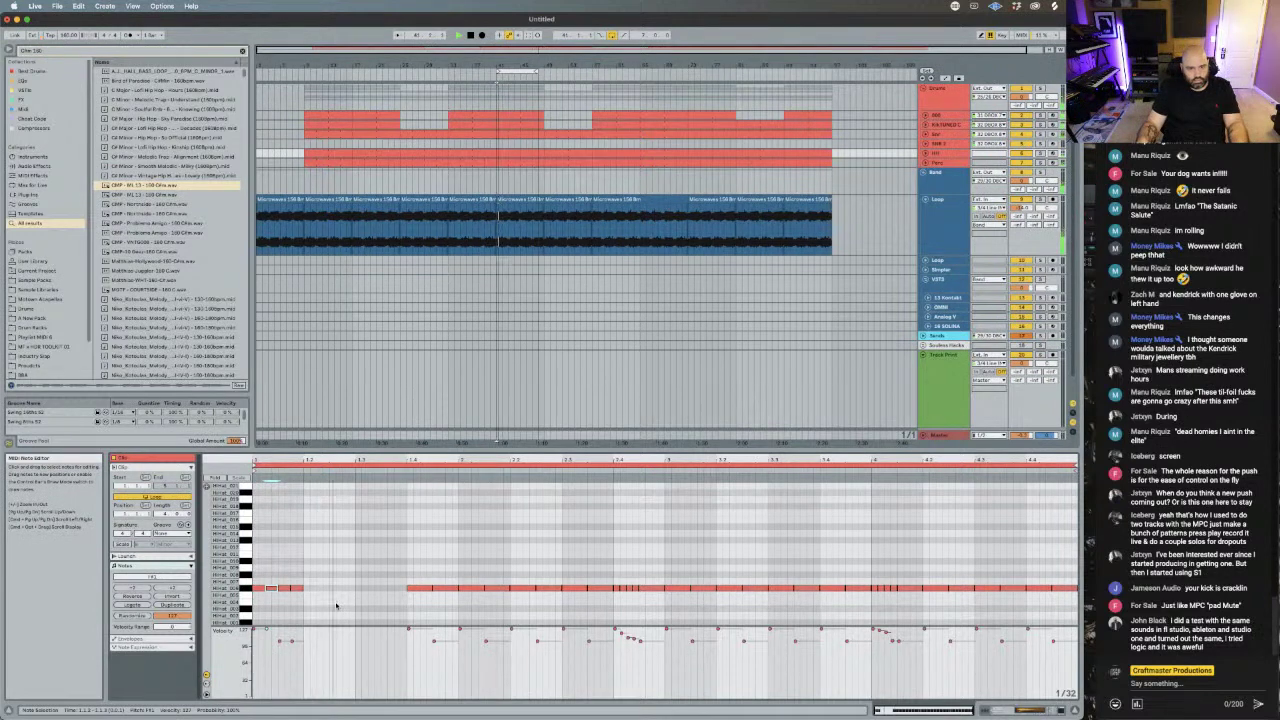
{"action": "left_click", "coordinate": [310, 603]}
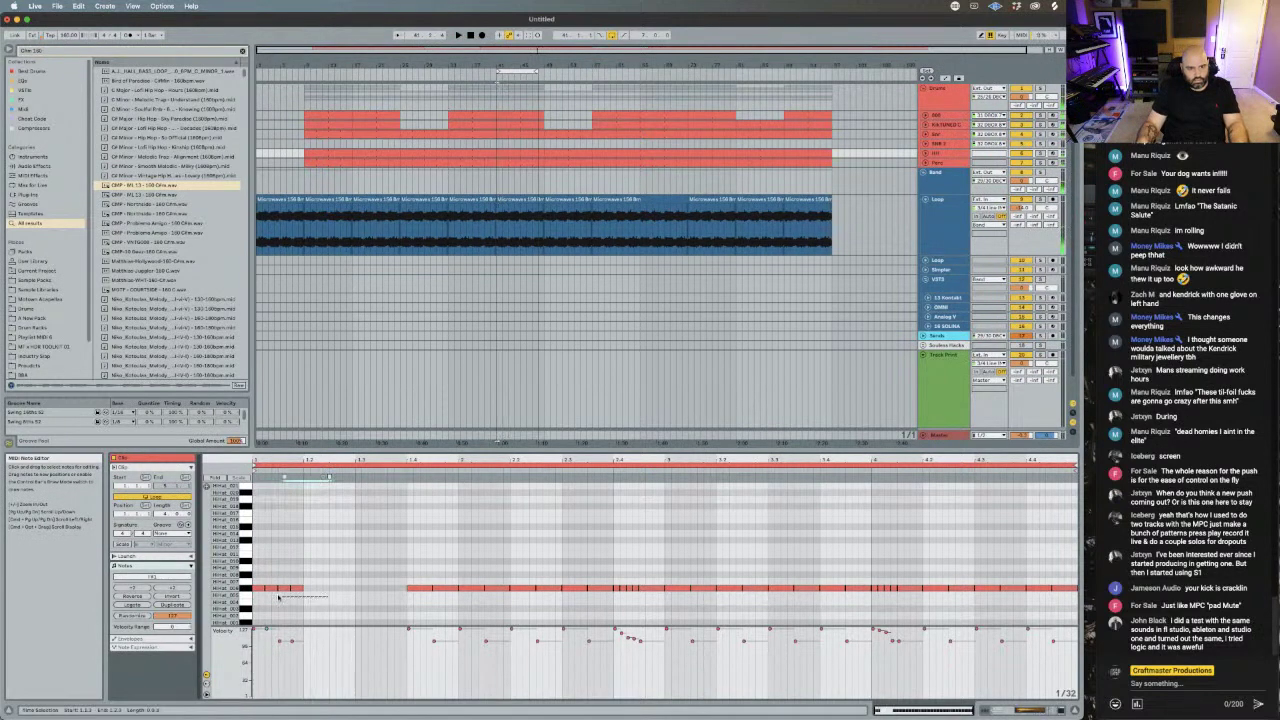
{"action": "key", "text": "space"}
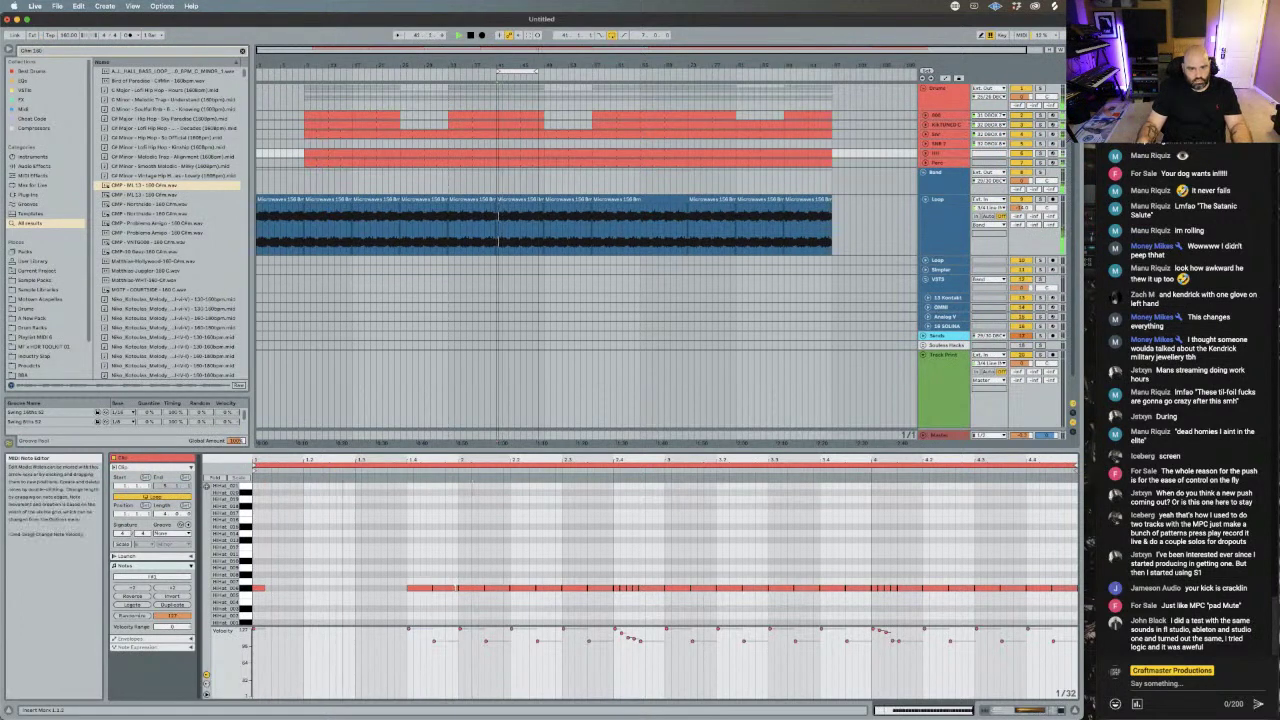
- Thin out the hi-hat notes after beat 1.4 and nudge two hits earlier to form a tight four-hit roll, auditioning the loop
{"action": "left_click", "coordinate": [420, 589]}
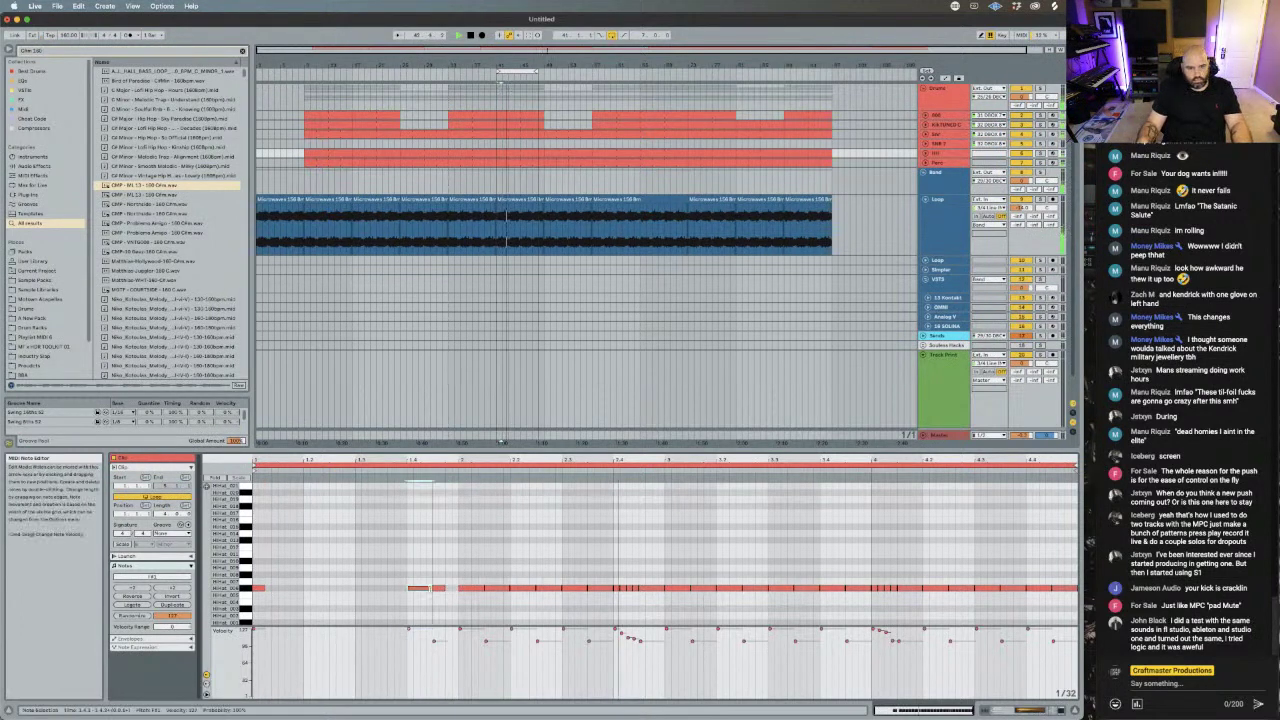
{"action": "left_click_drag", "start_coordinate": [492, 580], "coordinate": [441, 603]}
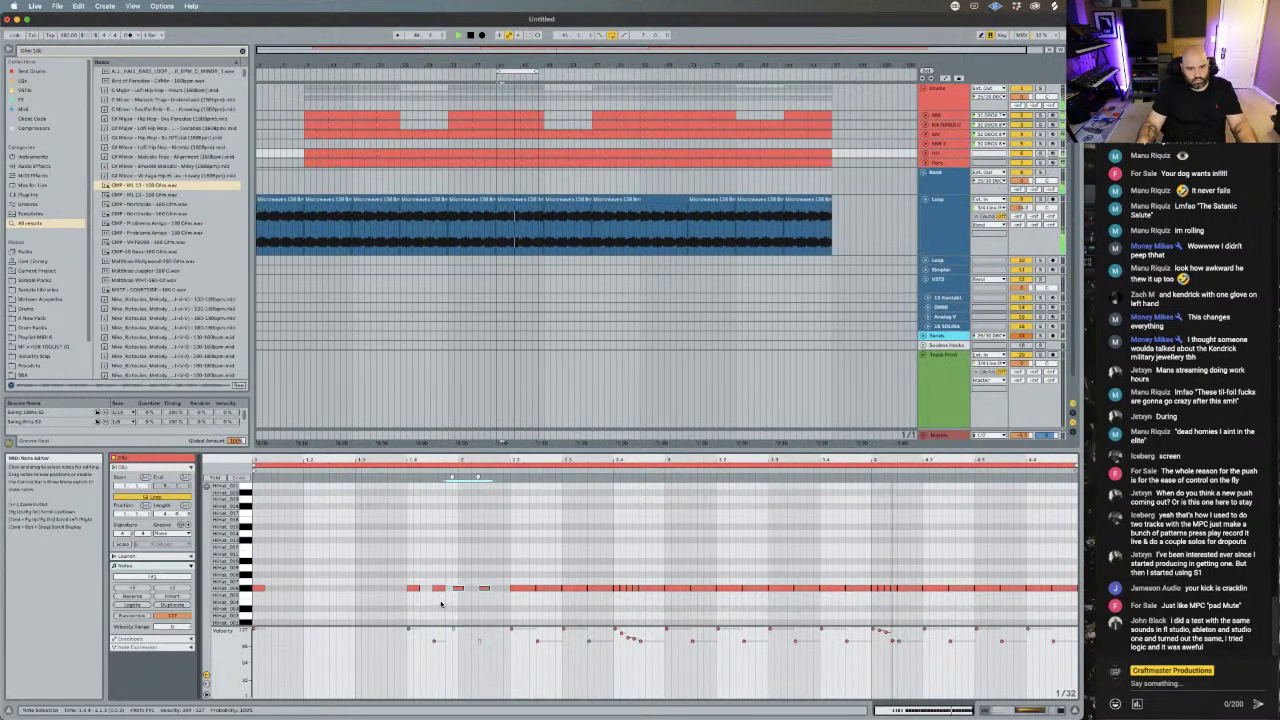
{"action": "key", "text": "Left"}
{"action": "key", "text": "Left"}
{"action": "key", "text": "space"}
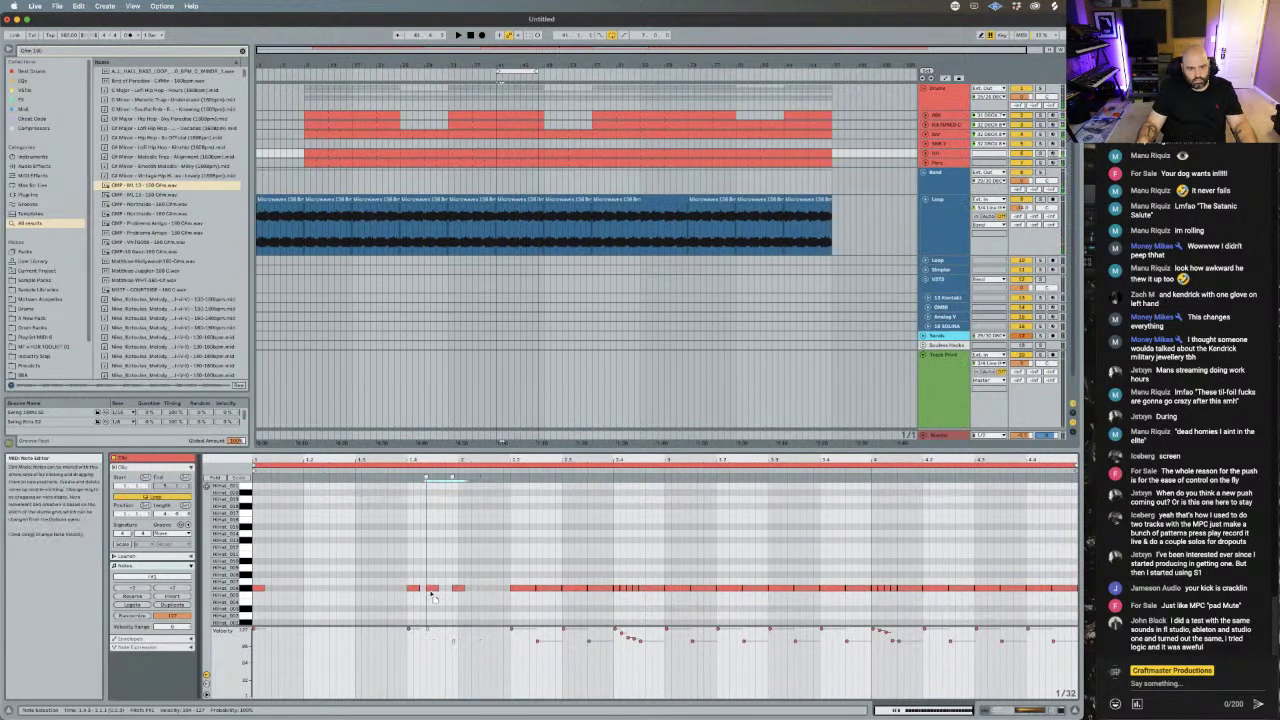
{"action": "key", "text": "Left"}
{"action": "key", "text": "space"}
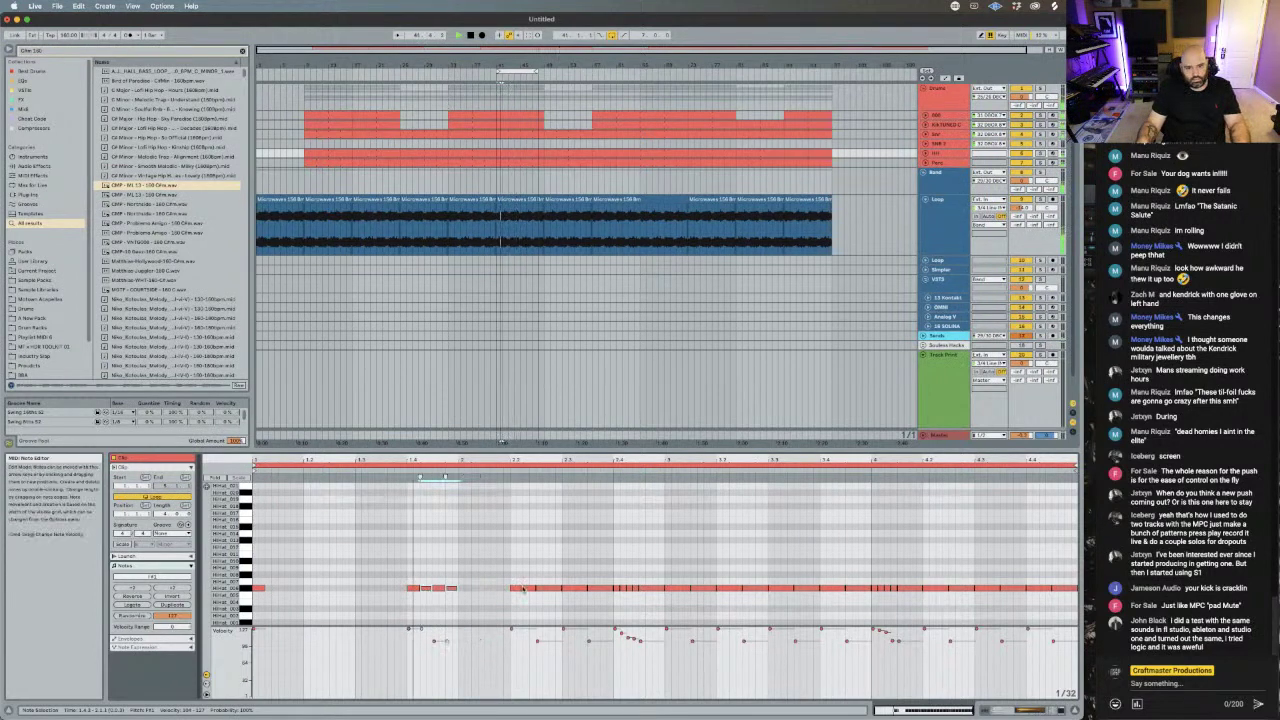
- Thin out the hi-hat notes between beats 2 and 3.2, leaving gaps between the remaining hits while the loop plays
{"action": "left_click", "coordinate": [460, 588]}
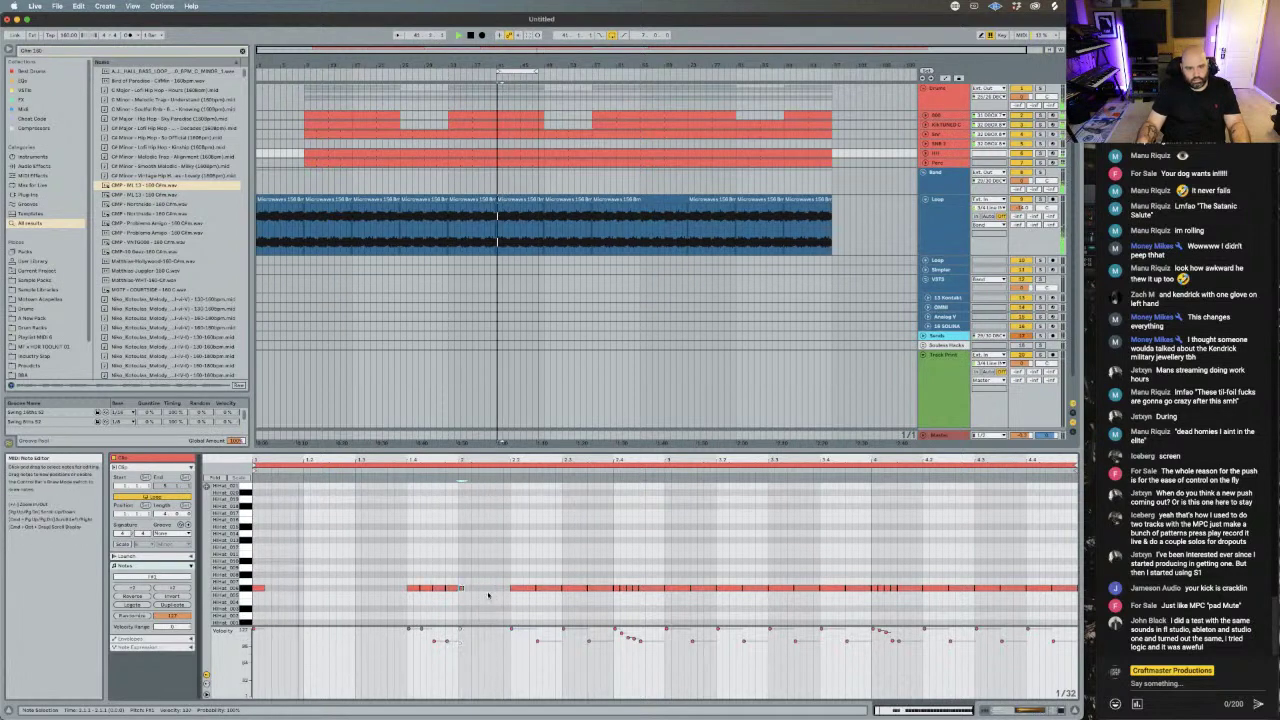
{"action": "double_click", "coordinate": [548, 588]}
{"action": "double_click", "coordinate": [600, 588]}
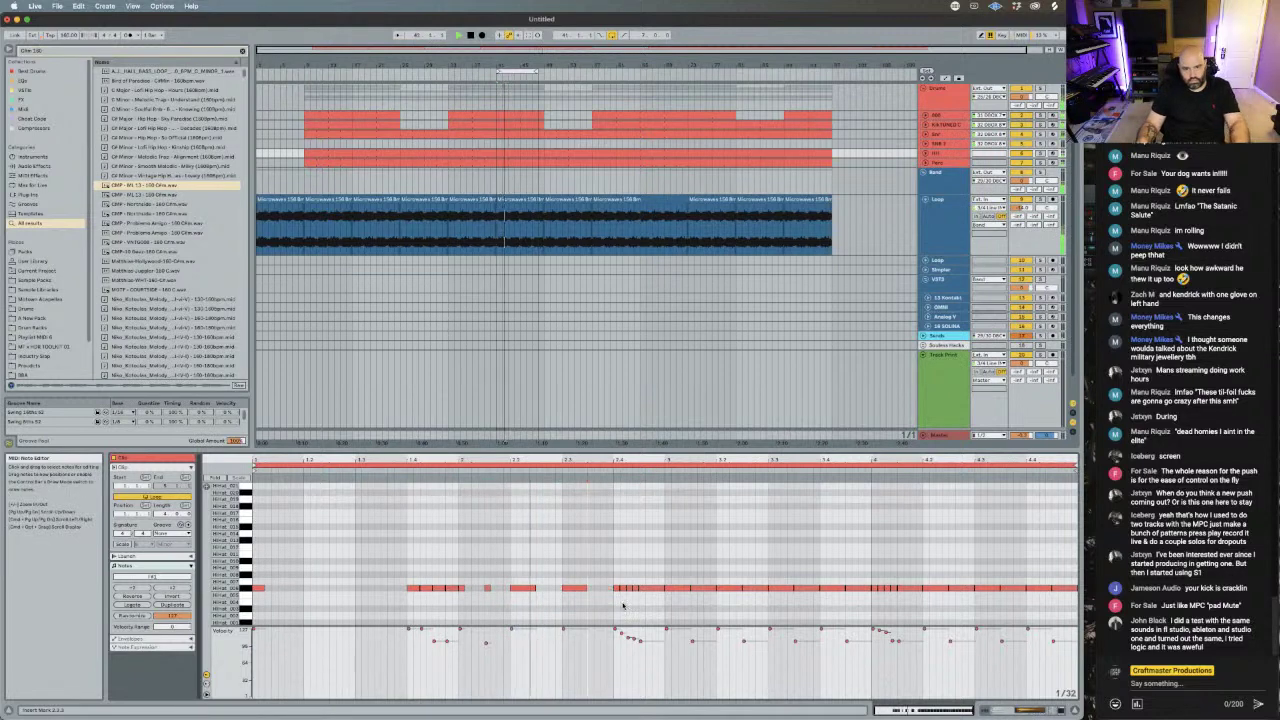
{"action": "left_click", "coordinate": [703, 588]}
{"action": "key", "text": "Delete"}
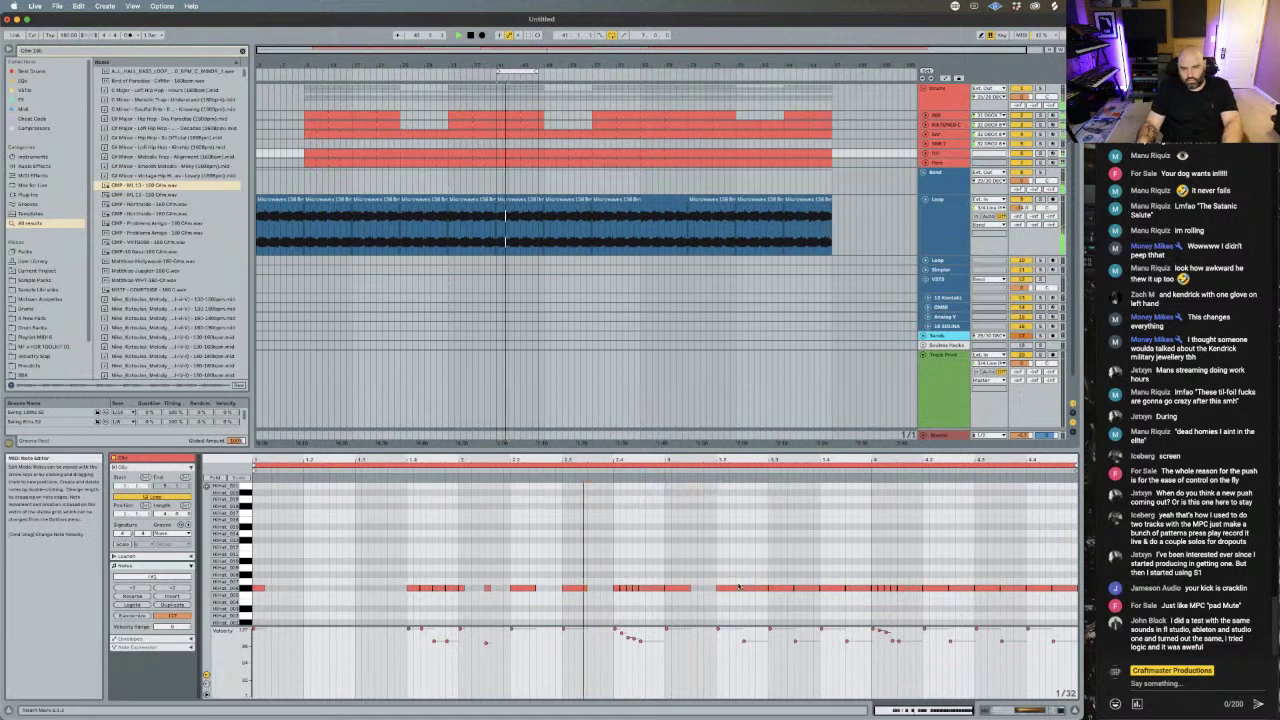
- Delete the hi-hat notes around beats 3.2 to 3.4 and the short hit just before beat 4.3
{"action": "double_click", "coordinate": [729, 588]}
{"action": "double_click", "coordinate": [755, 588]}
{"action": "left_click", "coordinate": [797, 589]}
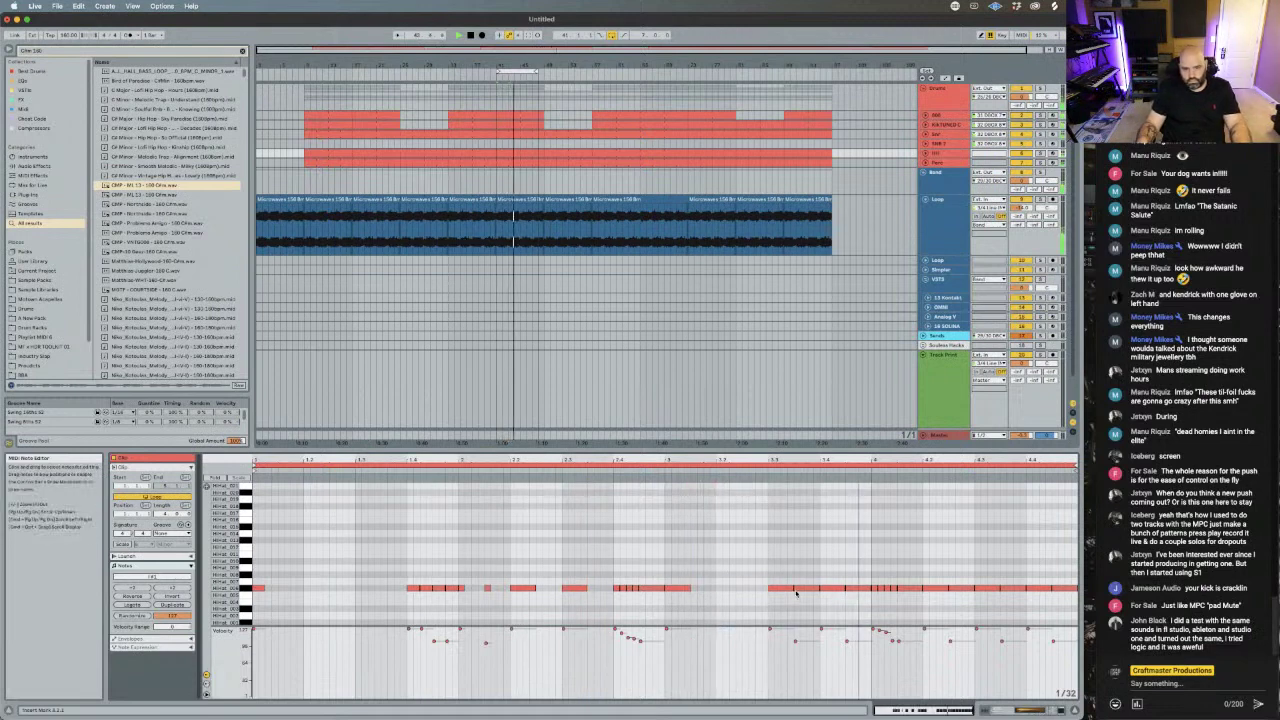
{"action": "left_click_drag", "start_coordinate": [797, 589], "coordinate": [948, 588]}
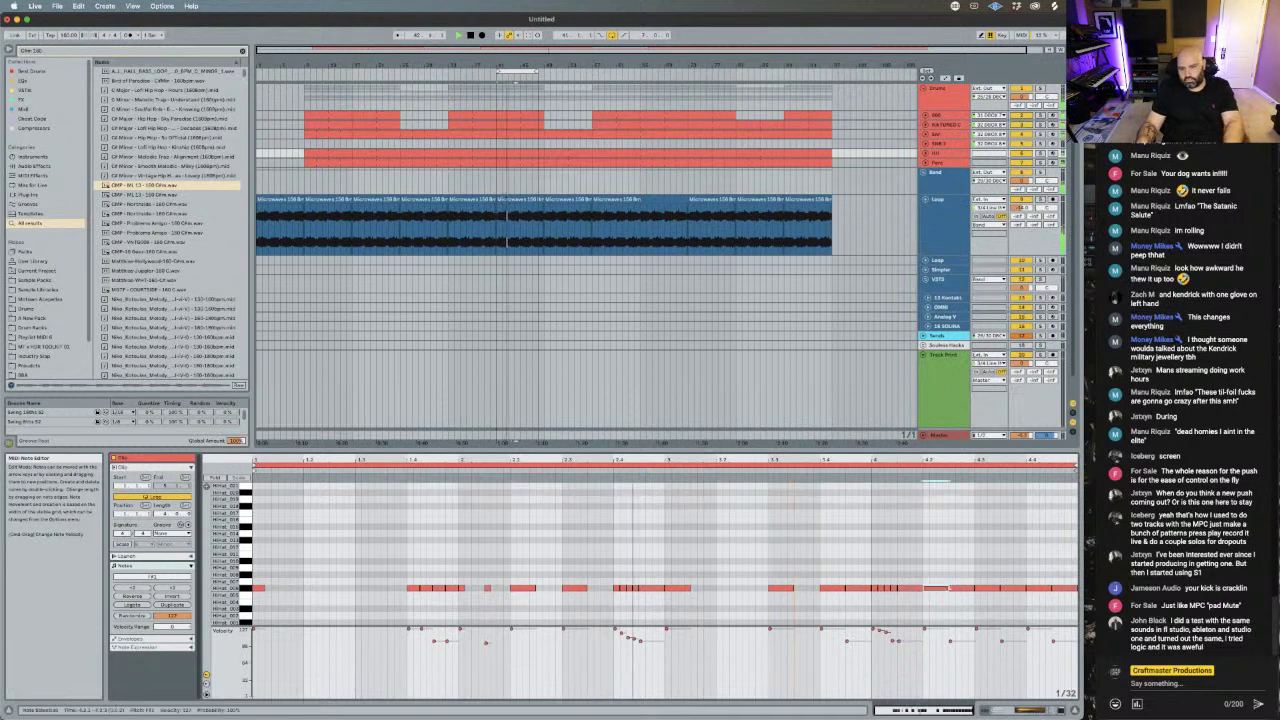
{"action": "left_click", "coordinate": [948, 597]}
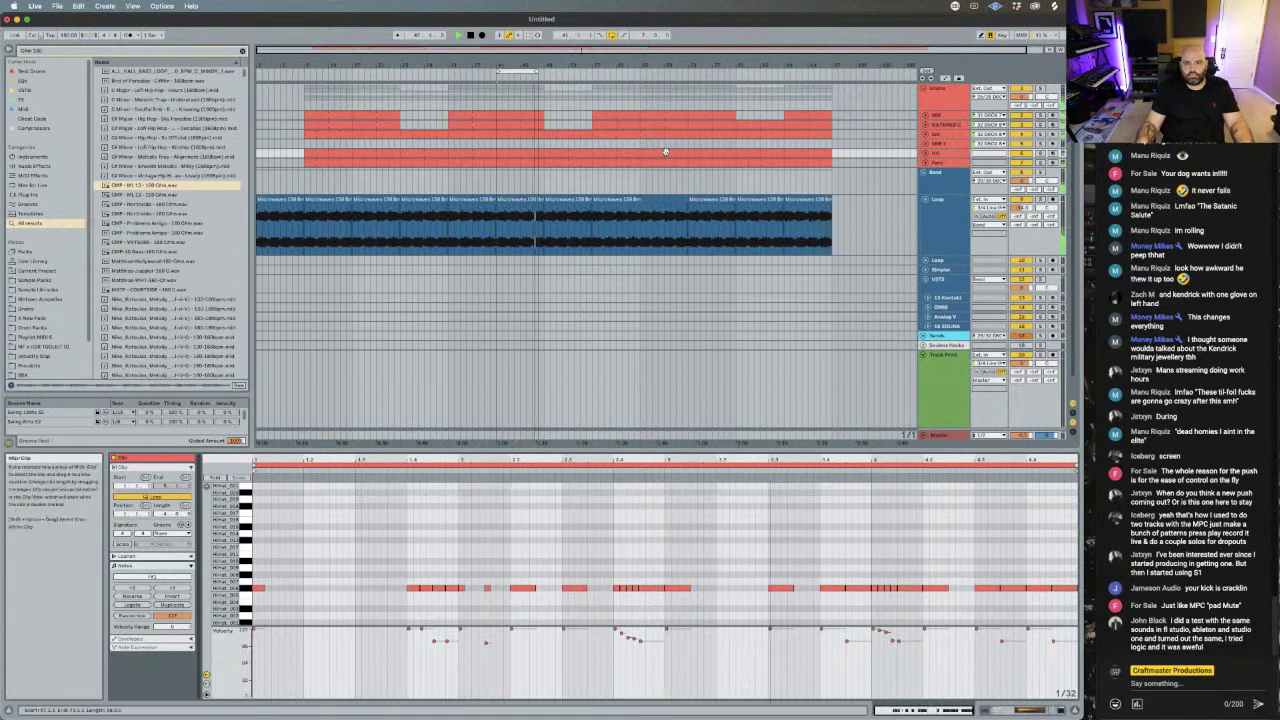
- Extend the arrangement loop to the end of the second drum section and audition playback from several points in the song
{"action": "left_click", "coordinate": [535, 69]}
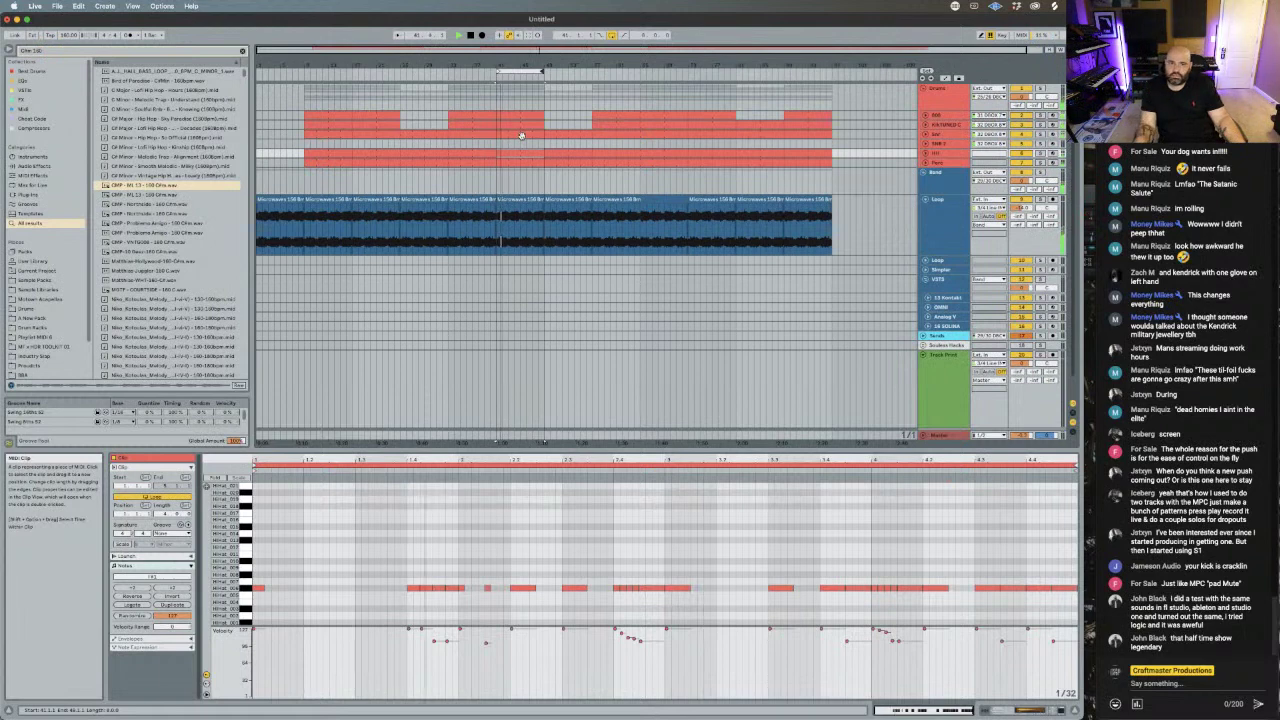
{"action": "left_click", "coordinate": [614, 71]}
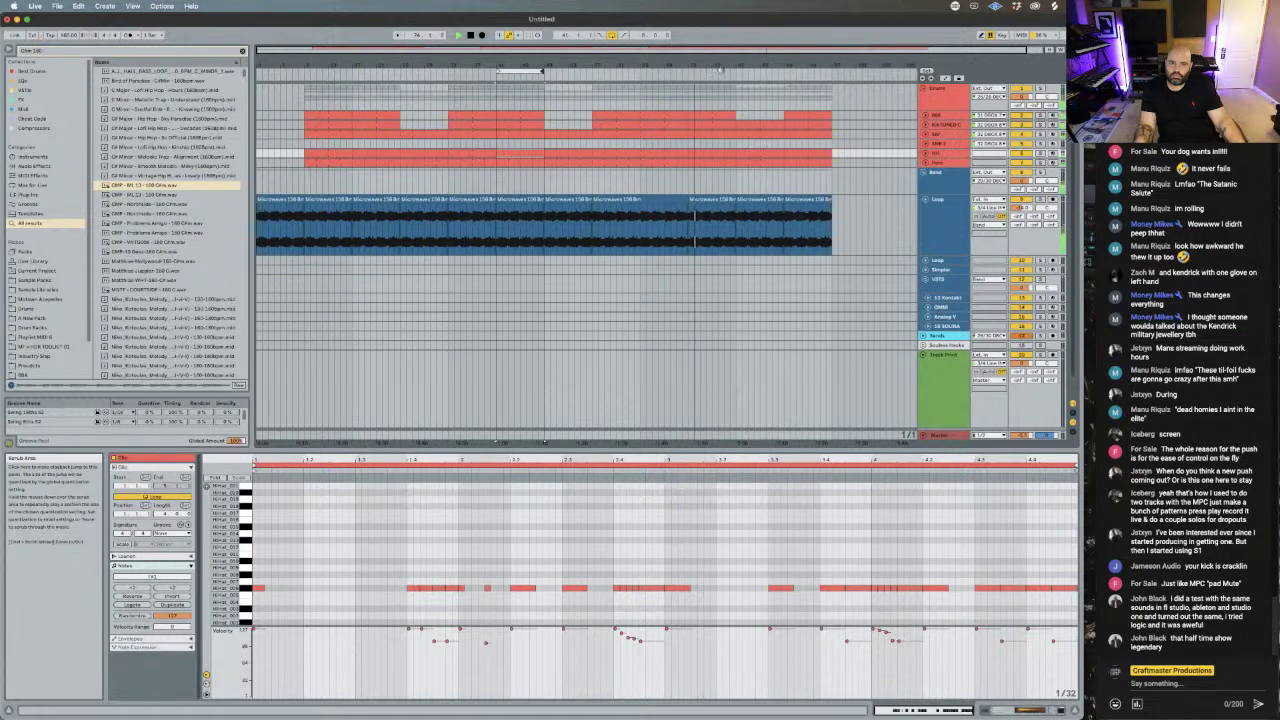
{"action": "left_click", "coordinate": [775, 72]}
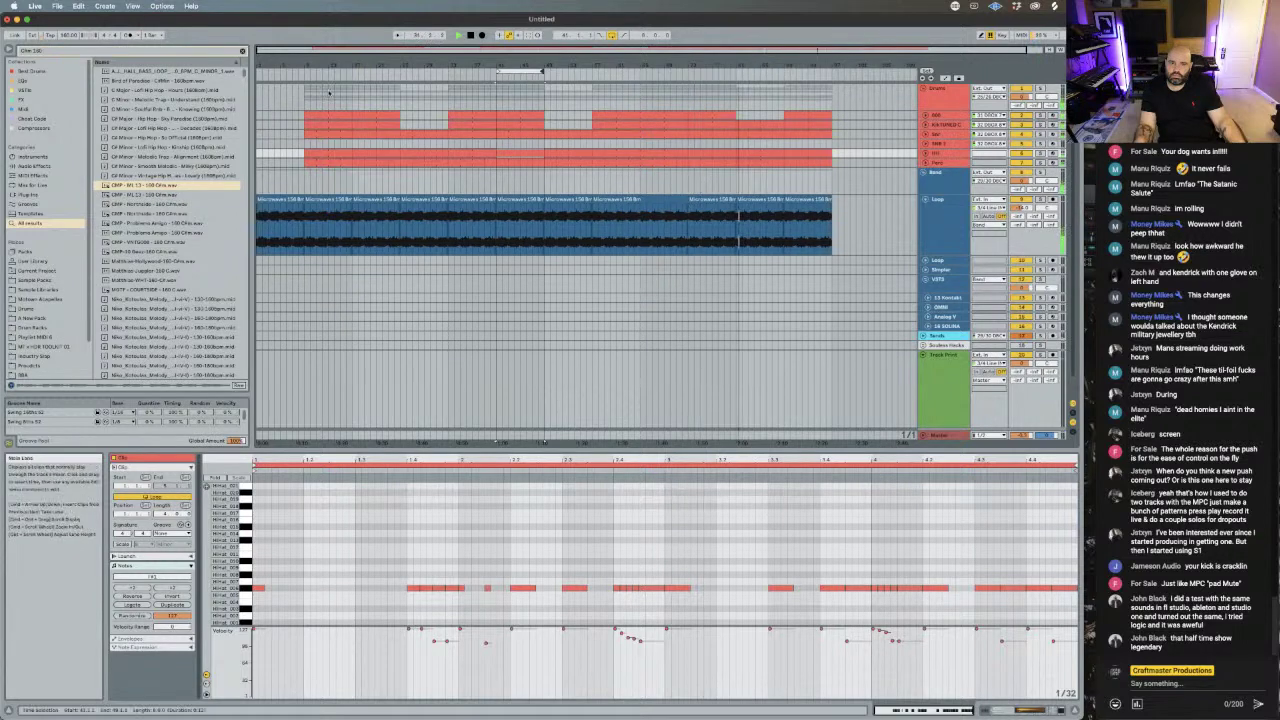
{"action": "left_click", "coordinate": [356, 72]}
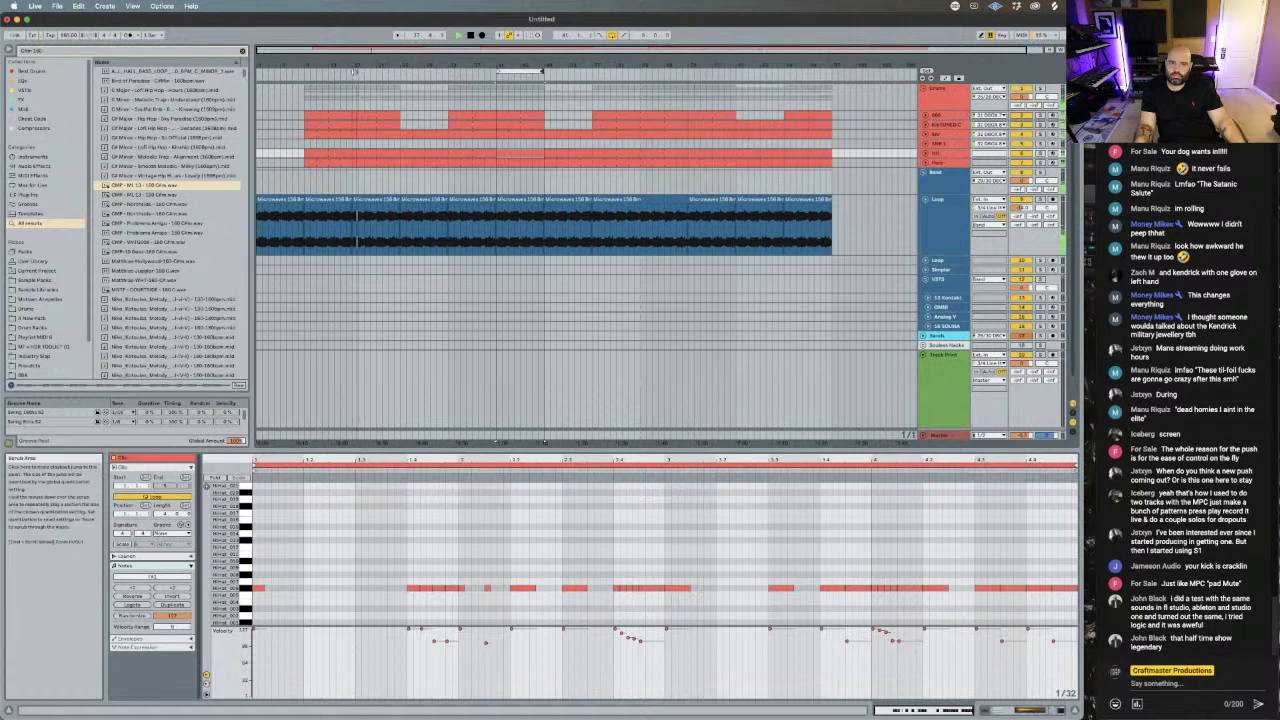
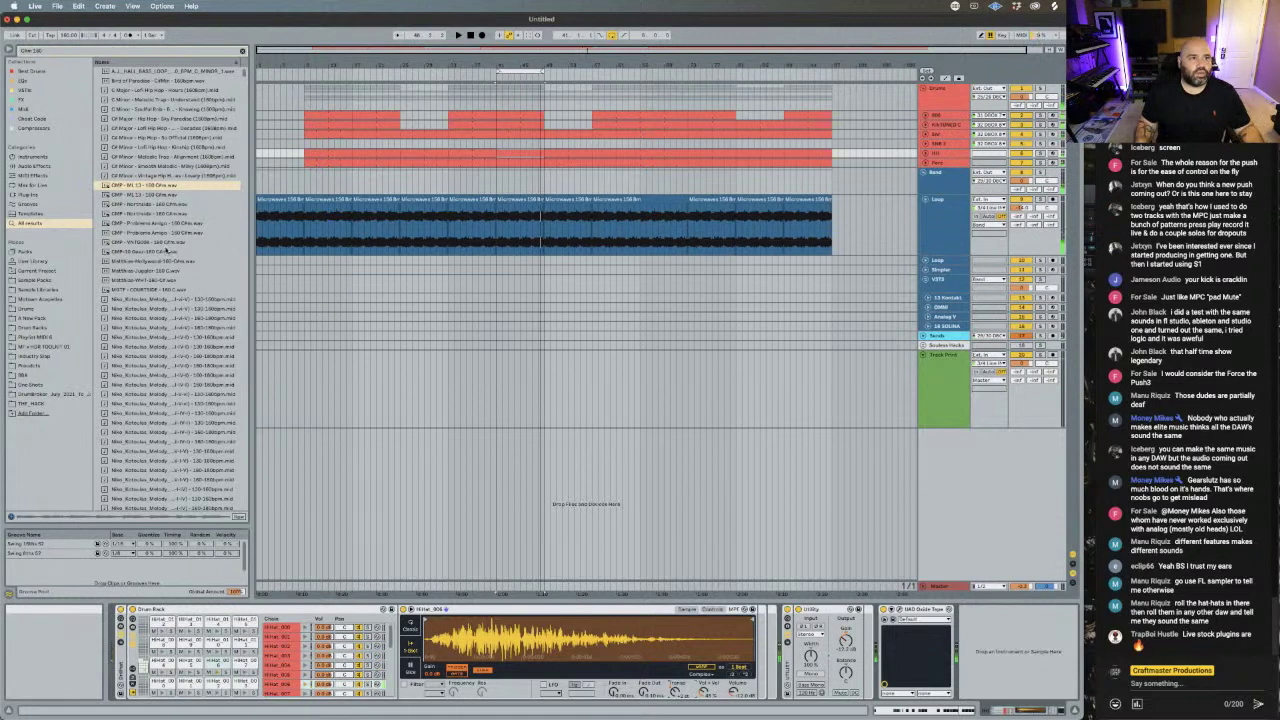
- Search the browser for "tonic", add the TONIC plugin after the tape effect on the hi-hat track, and play the loop for key analysis
{"action": "left_click", "coordinate": [29, 50]}
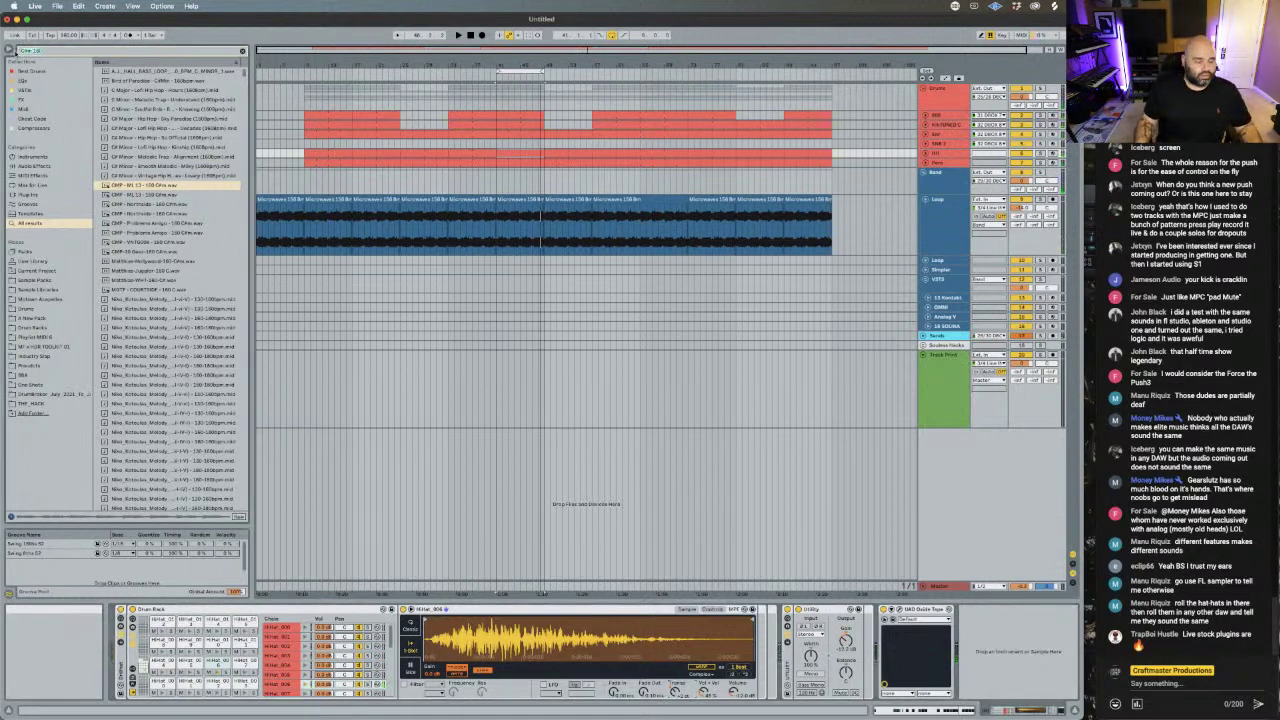
{"action": "type", "text": "tonic"}
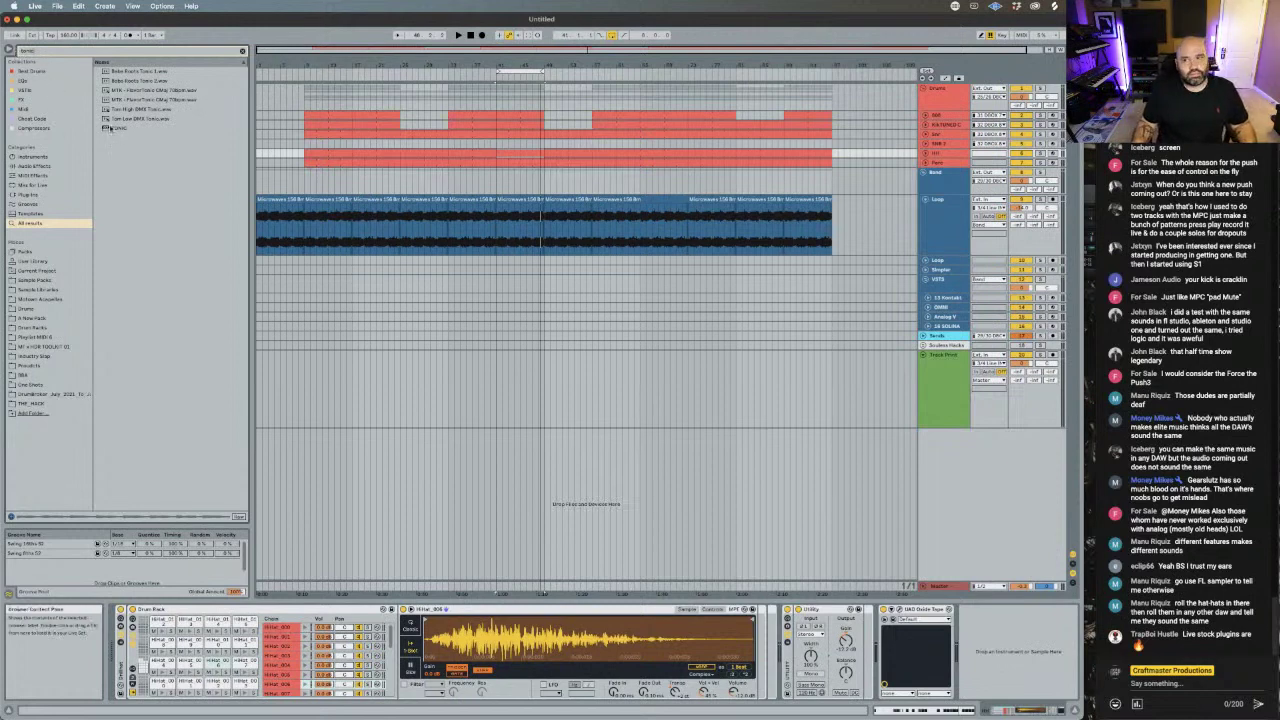
{"action": "left_click", "coordinate": [120, 128]}
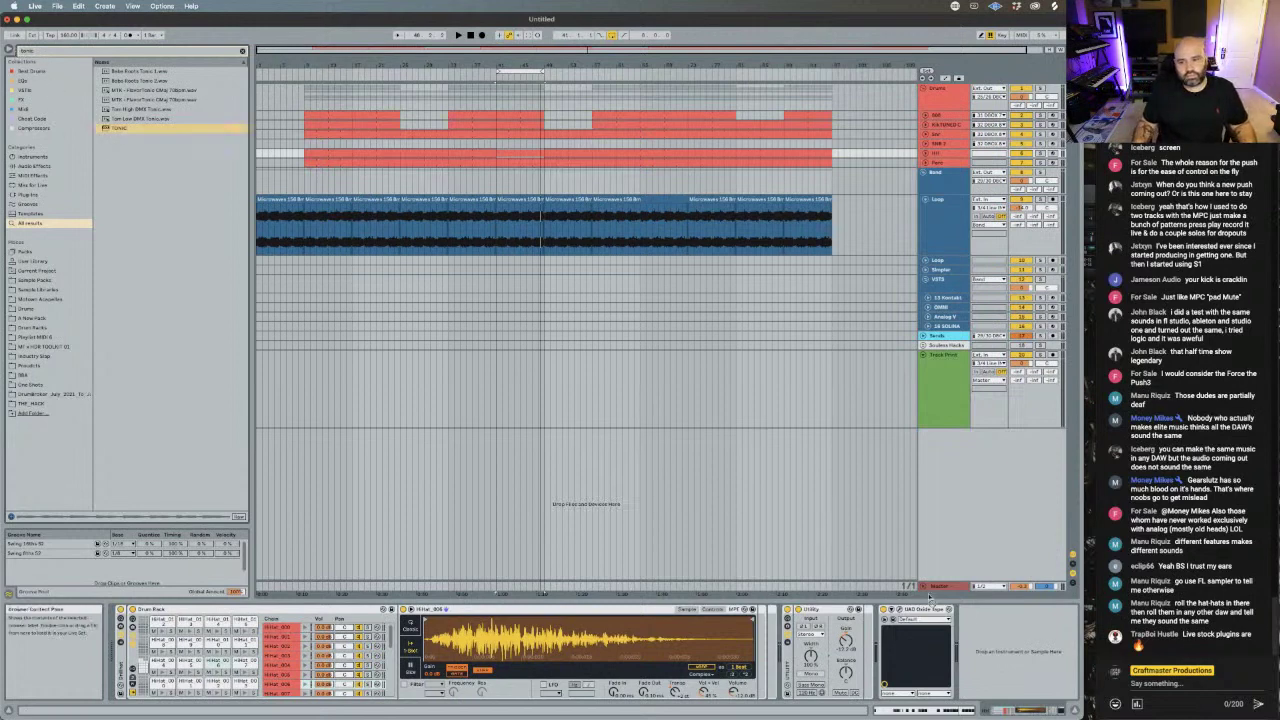
{"action": "left_click_drag", "start_coordinate": [969, 631], "coordinate": [976, 630]}
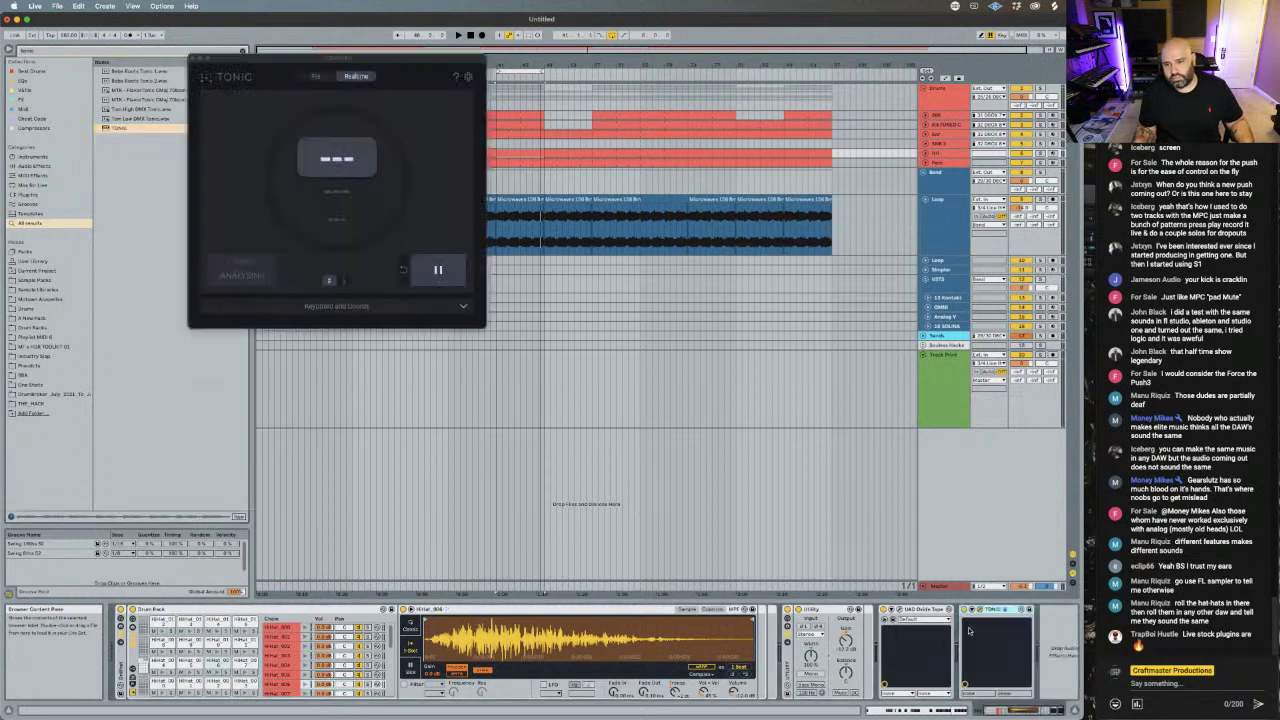
{"action": "key", "text": "space"}
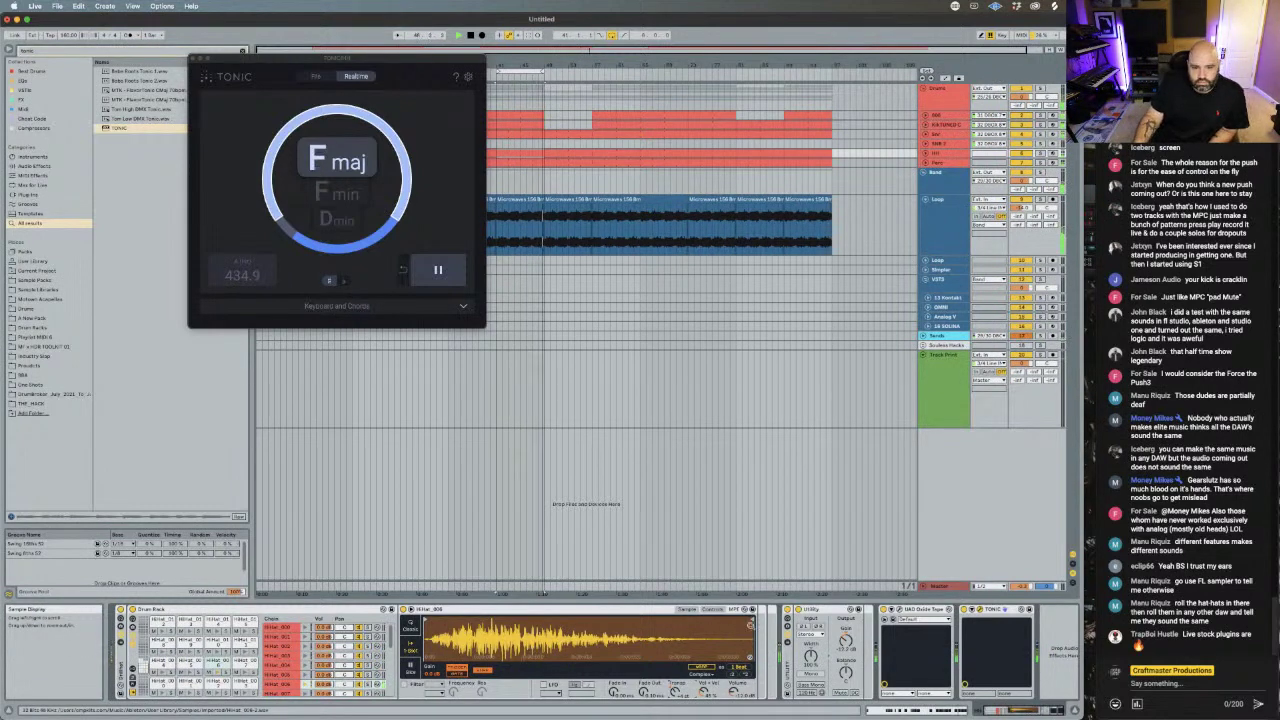
- Shorten the hi-hat sample's playback end to about two-thirds of its length, auditioning it, and close the TONIC window
{"action": "left_click_drag", "start_coordinate": [645, 689], "coordinate": [648, 693]}
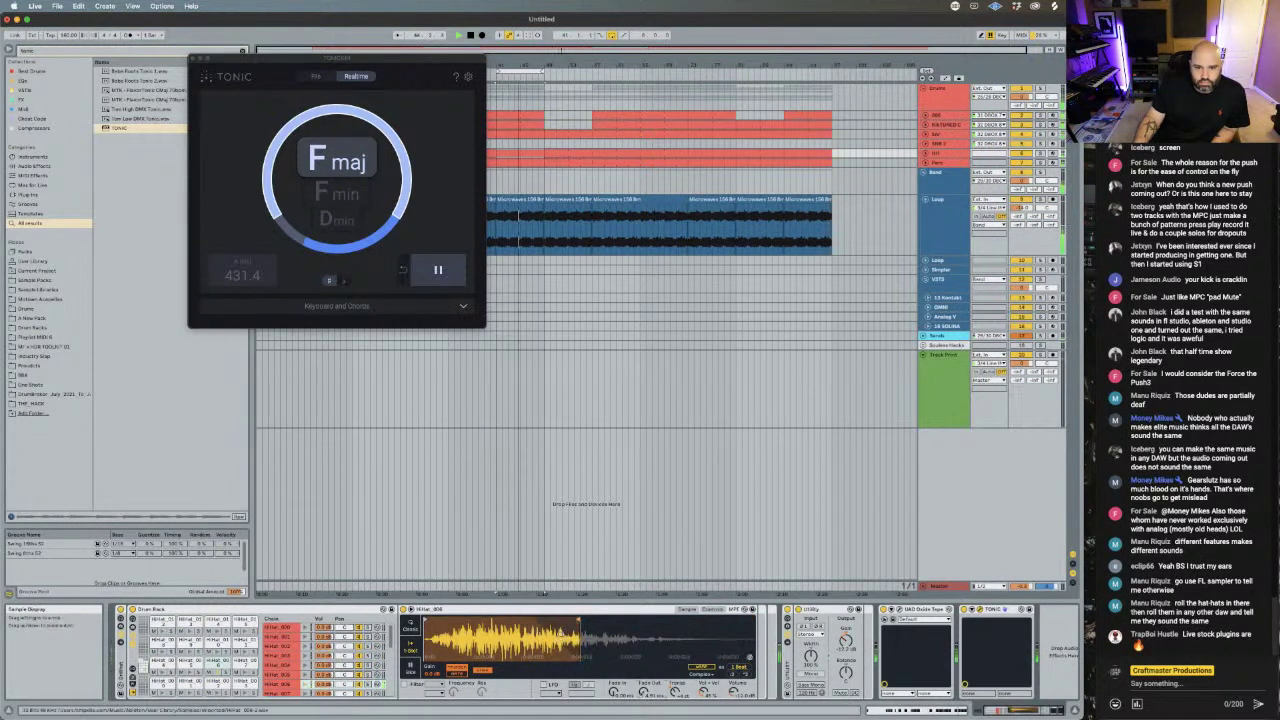
{"action": "left_click_drag", "start_coordinate": [580, 620], "coordinate": [607, 620]}
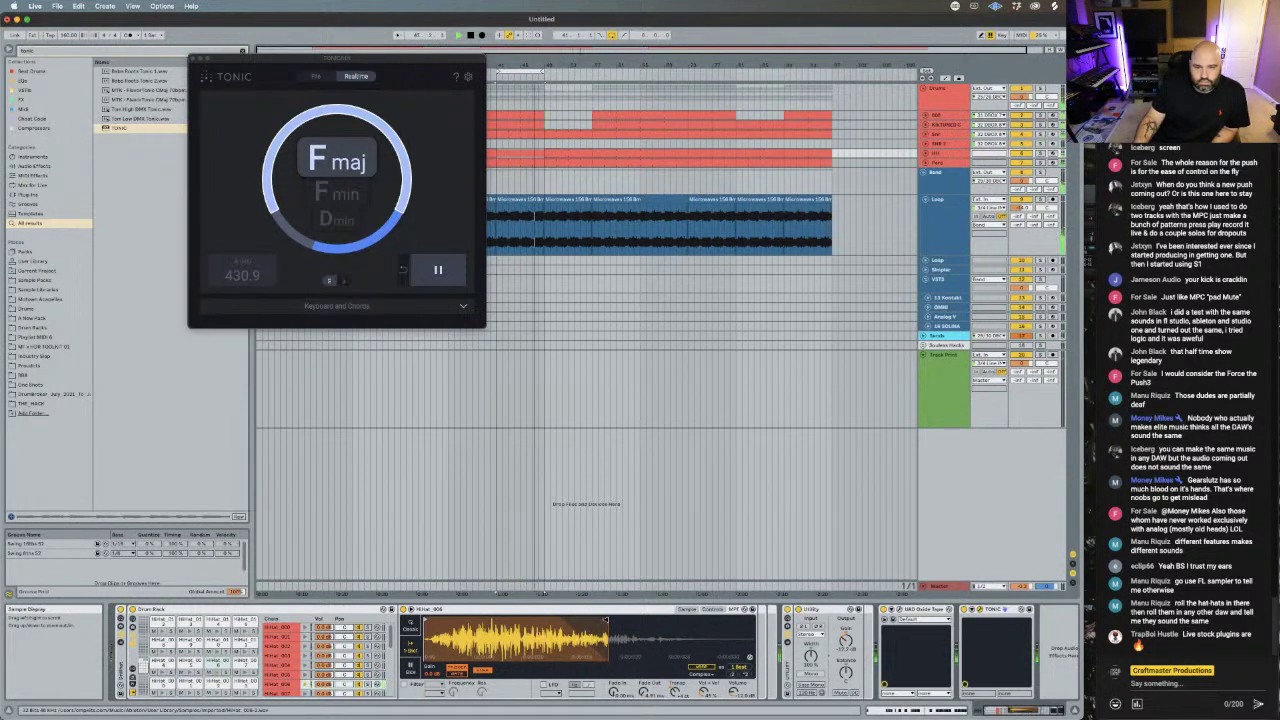
{"action": "left_click_drag", "start_coordinate": [606, 620], "coordinate": [635, 620]}
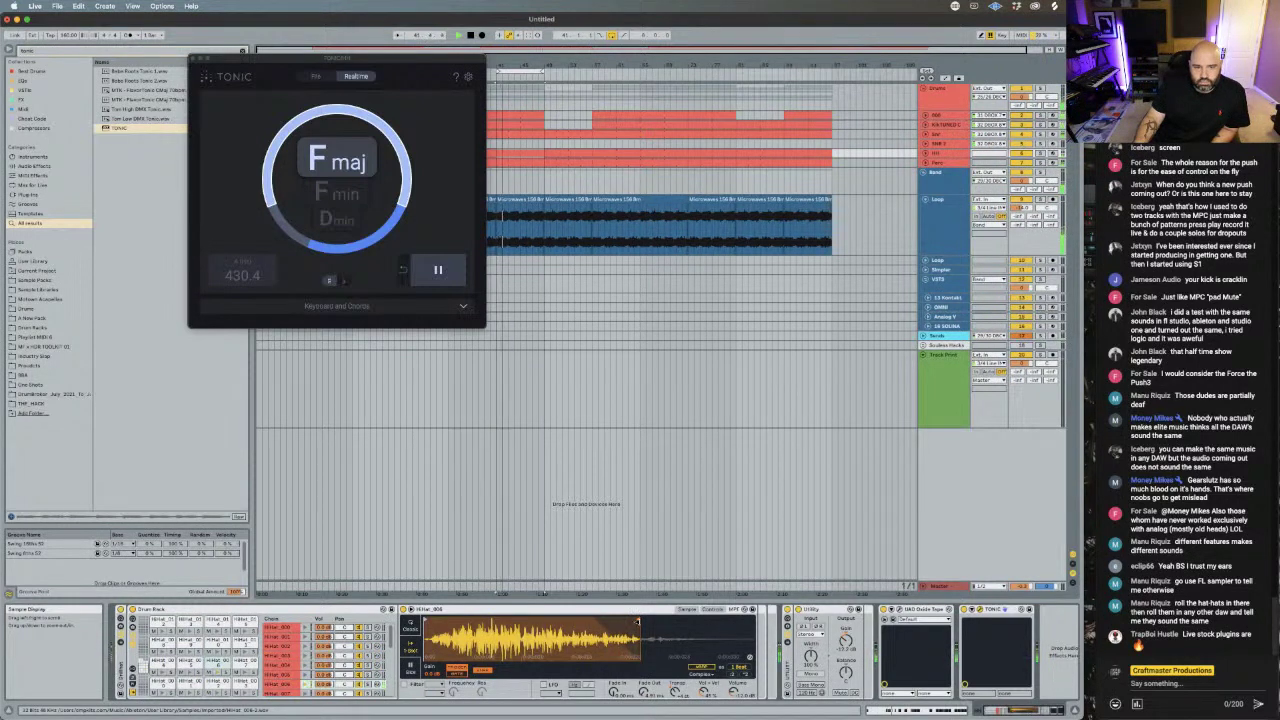
{"action": "left_click", "coordinate": [197, 59]}
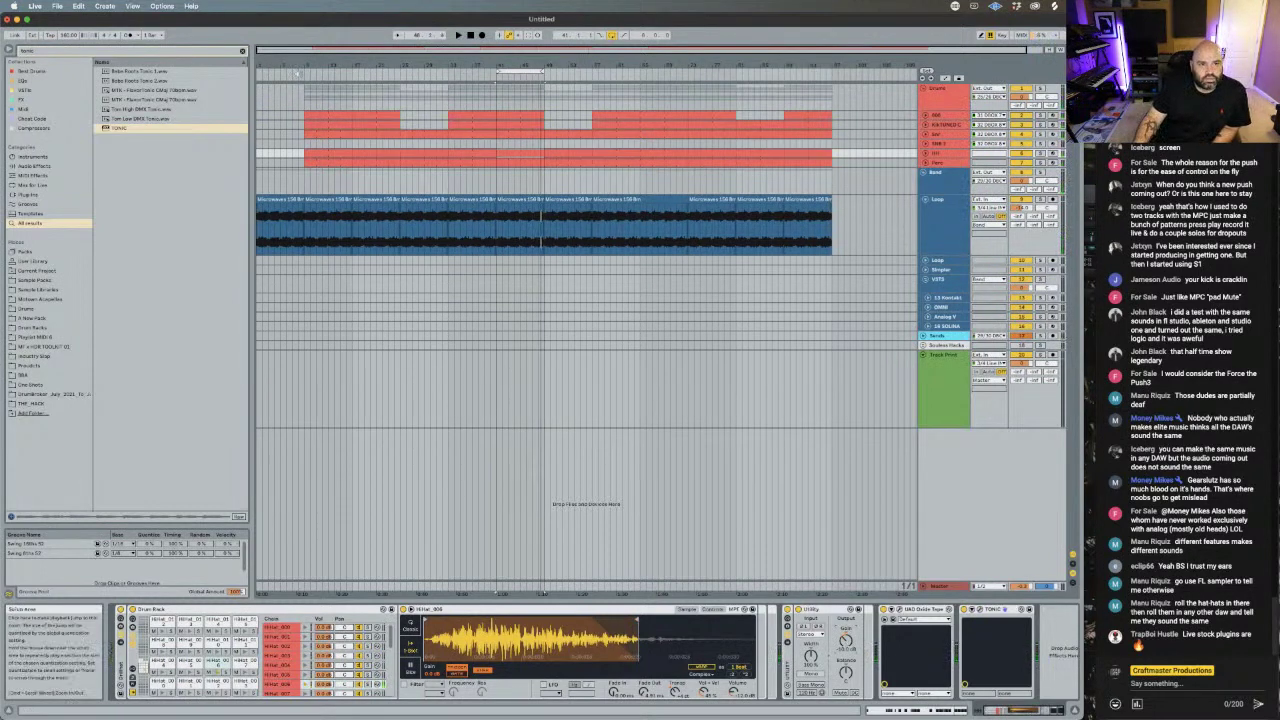
- Play the arrangement from just before the drums enter and check the track levels in the session mixer
{"action": "left_click", "coordinate": [300, 74]}
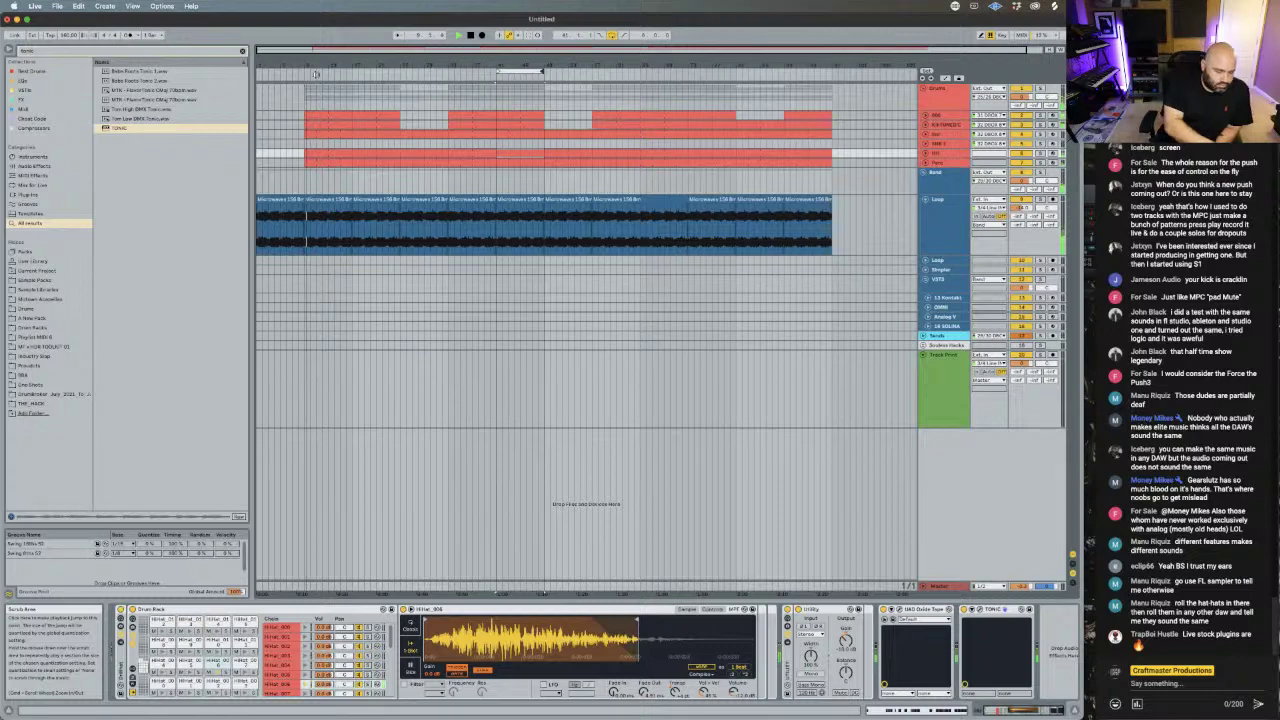
{"action": "key", "text": "Tab"}
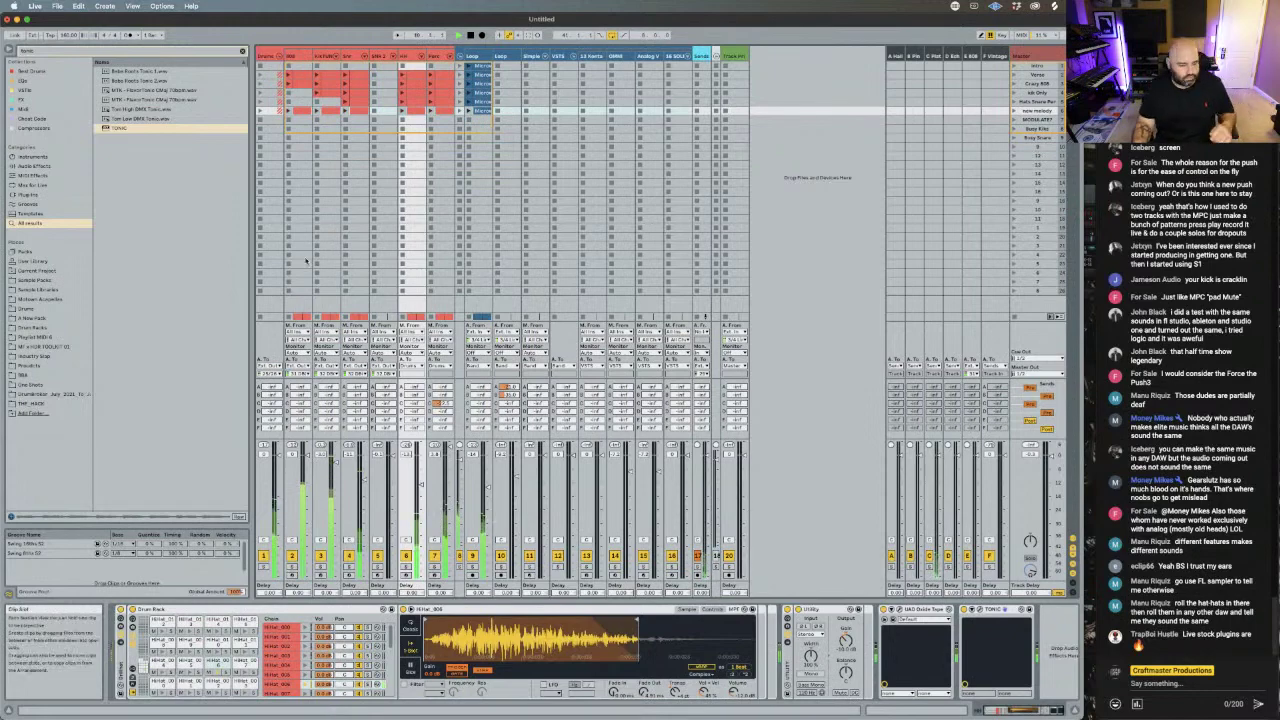
{"action": "key", "text": "Tab"}
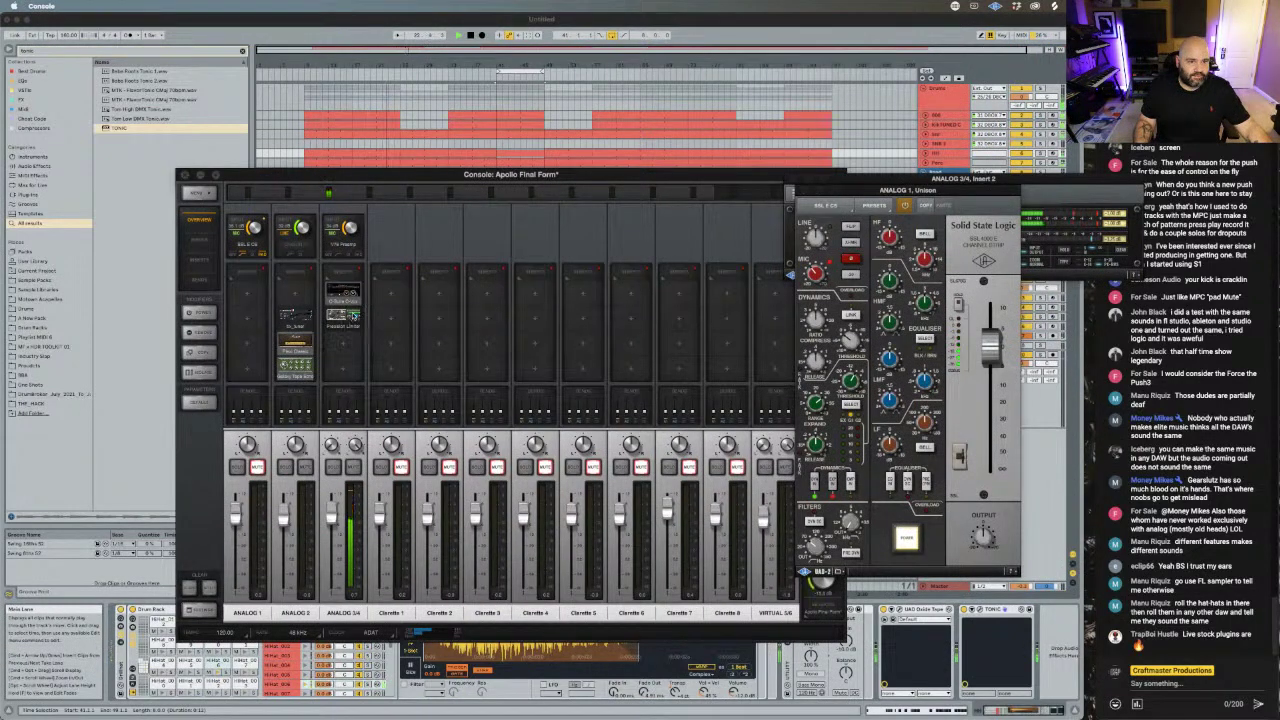
- Check the limiter on Console's ANALOG 3/4 channel during playback, and put away the plugin and Console windows
{"action": "left_click", "coordinate": [1079, 190]}
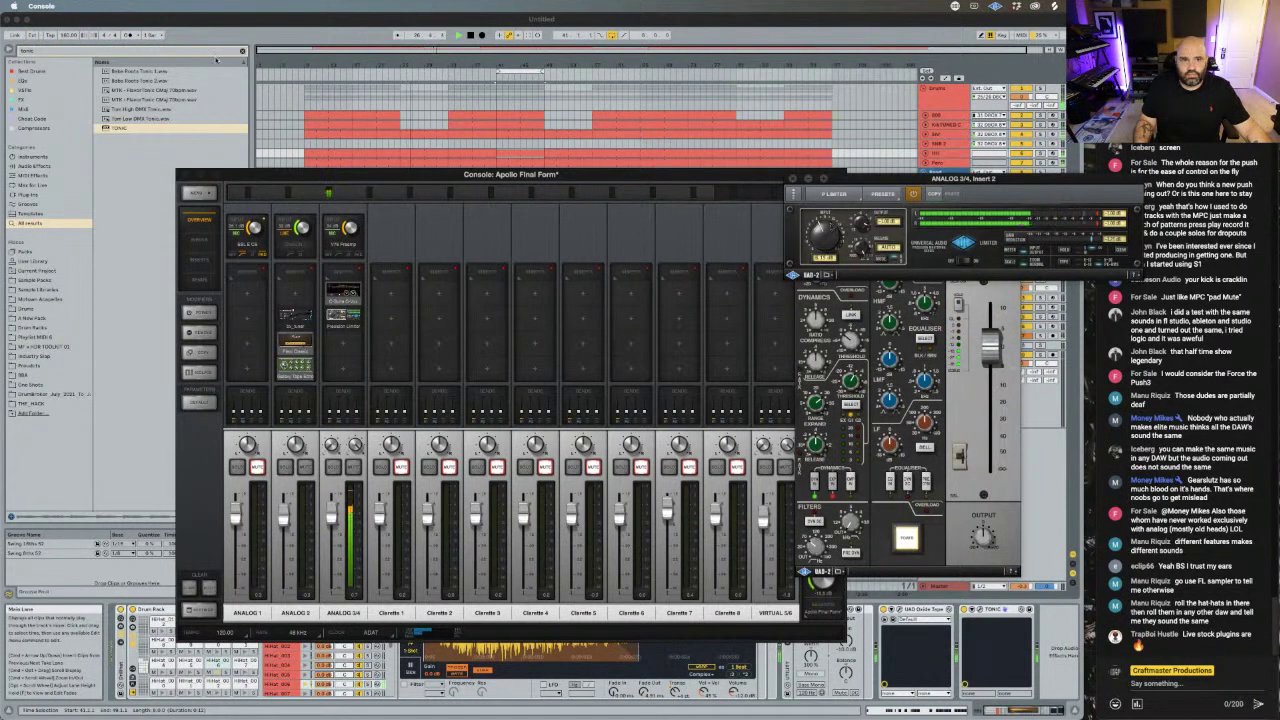
{"action": "left_click", "coordinate": [304, 65]}
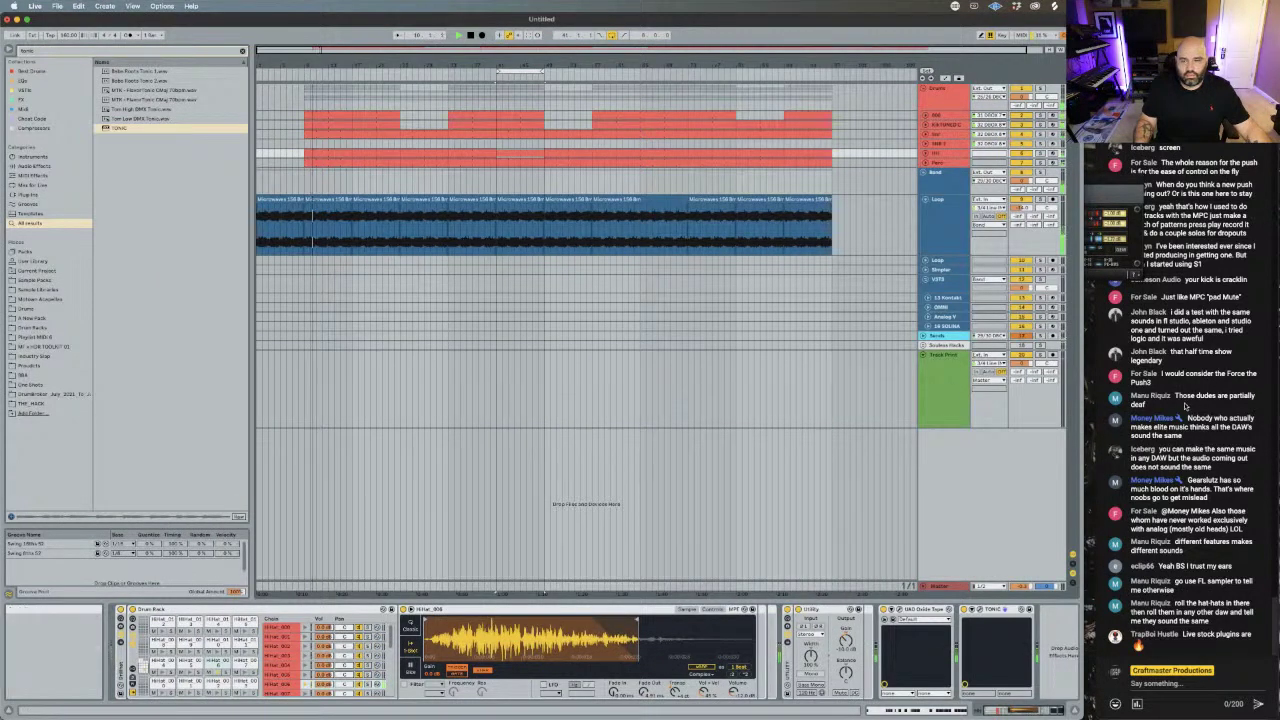
{"action": "left_click", "coordinate": [1105, 192]}
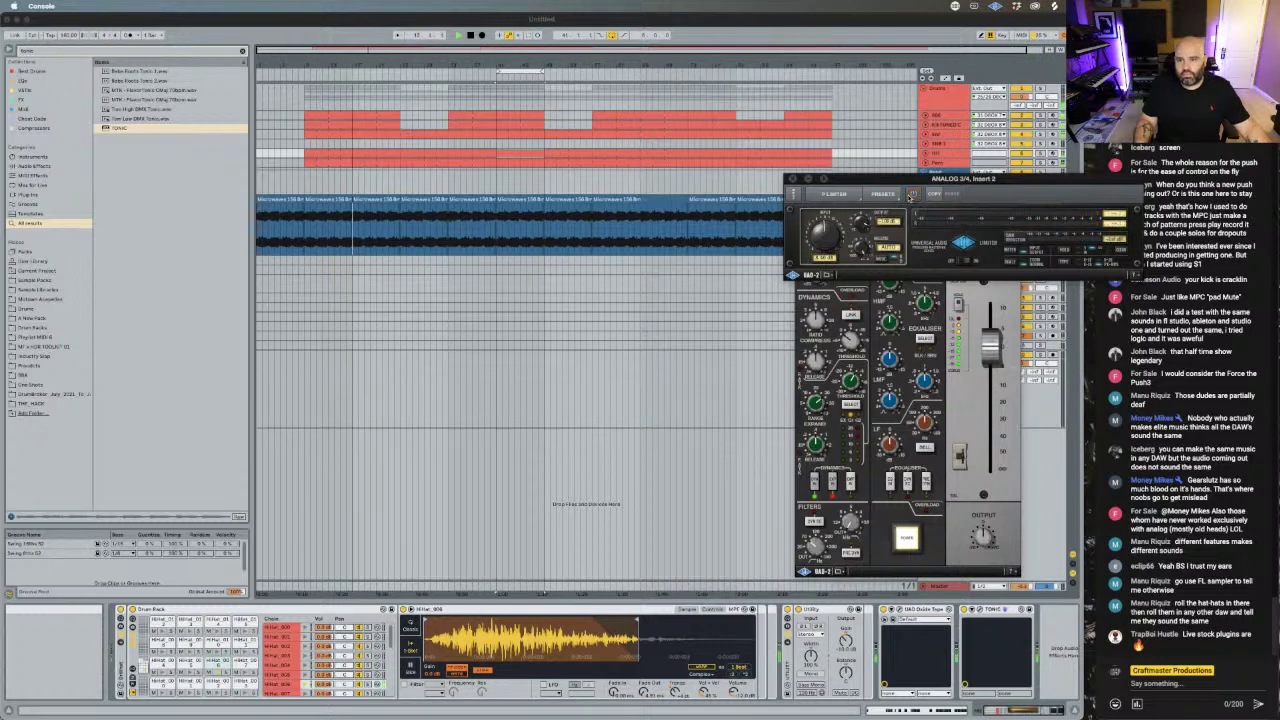
{"action": "left_click", "coordinate": [810, 170]}
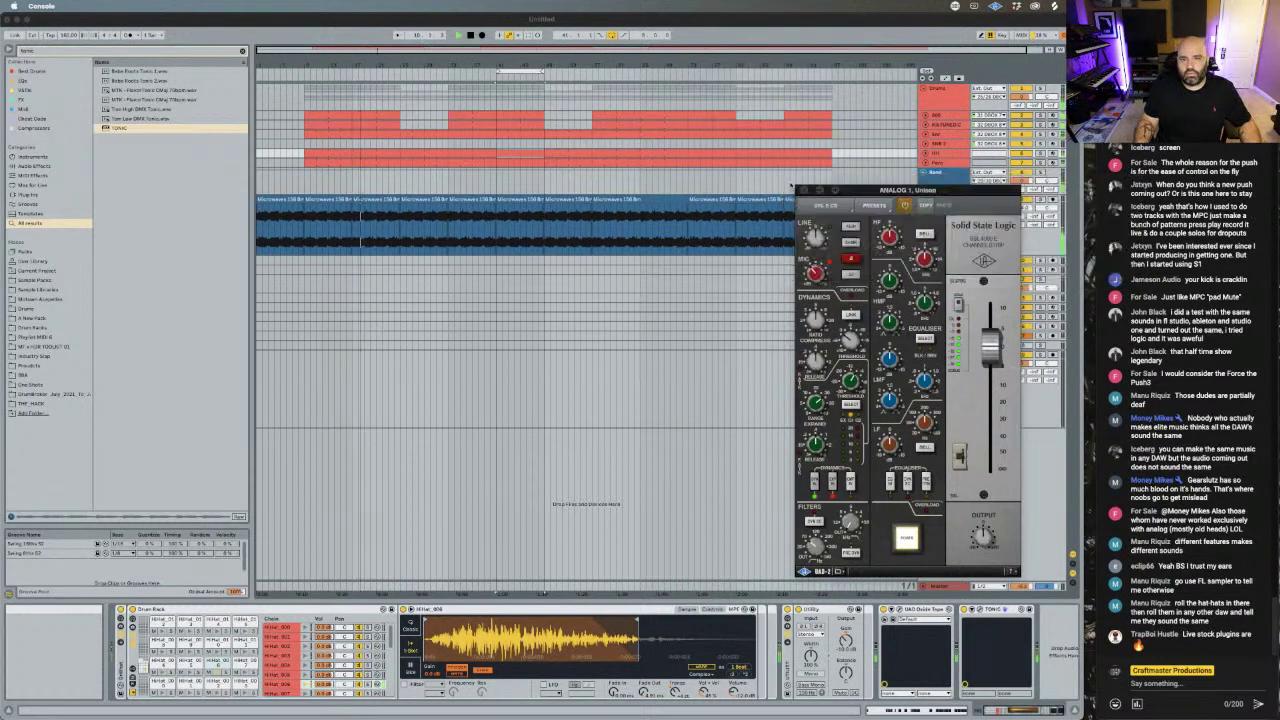
{"action": "left_click", "coordinate": [817, 190]}
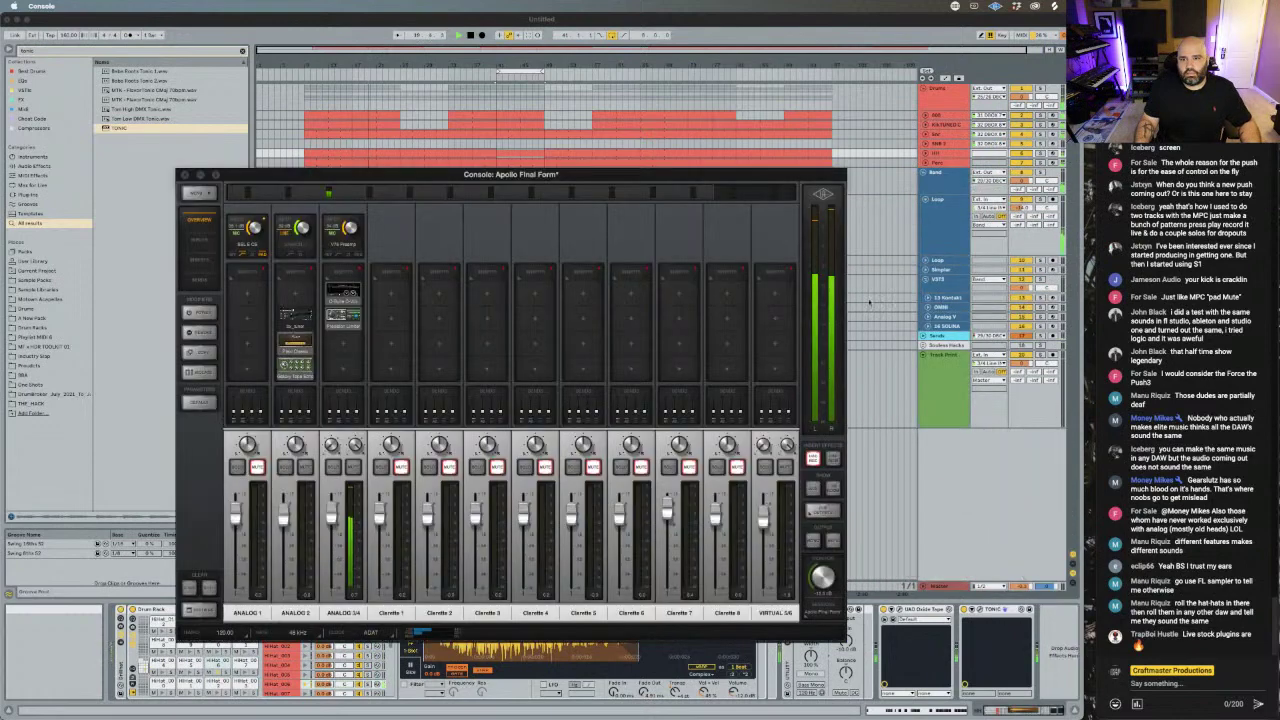
{"action": "left_click", "coordinate": [216, 177]}
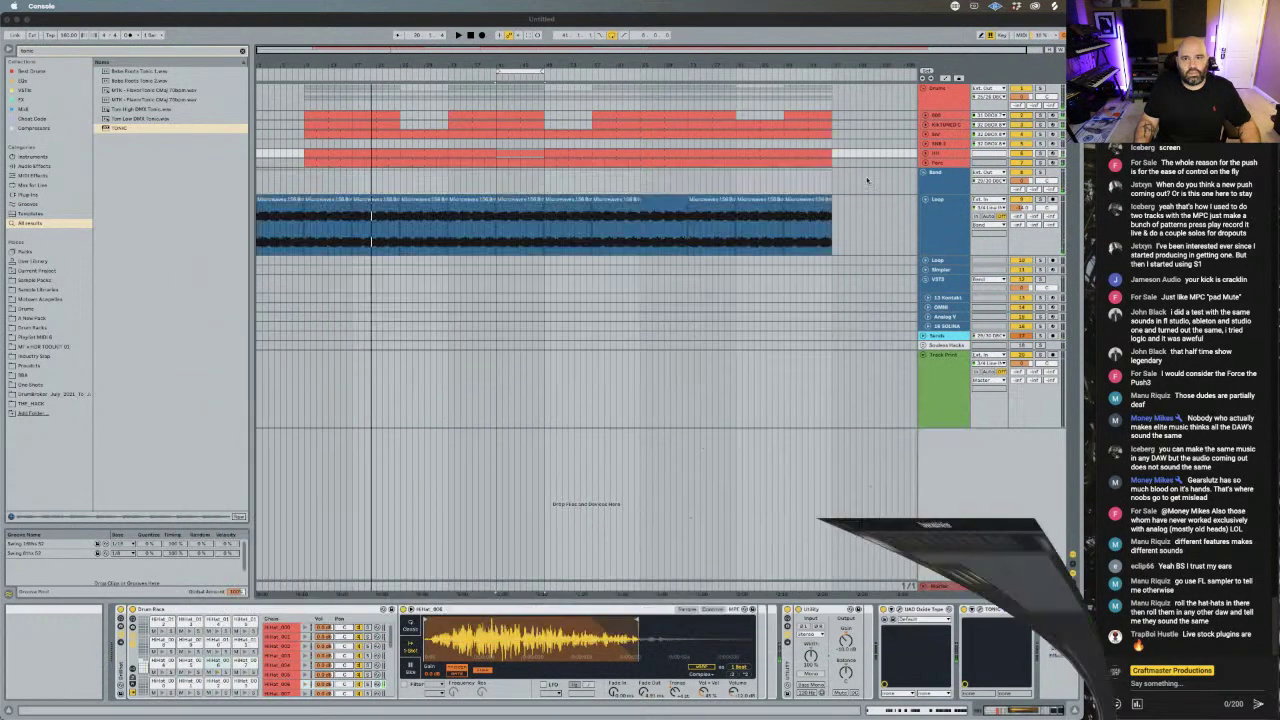
- Stretch the arrangement loop from the start of the song to just past the last clips
{"action": "left_click", "coordinate": [328, 84]}
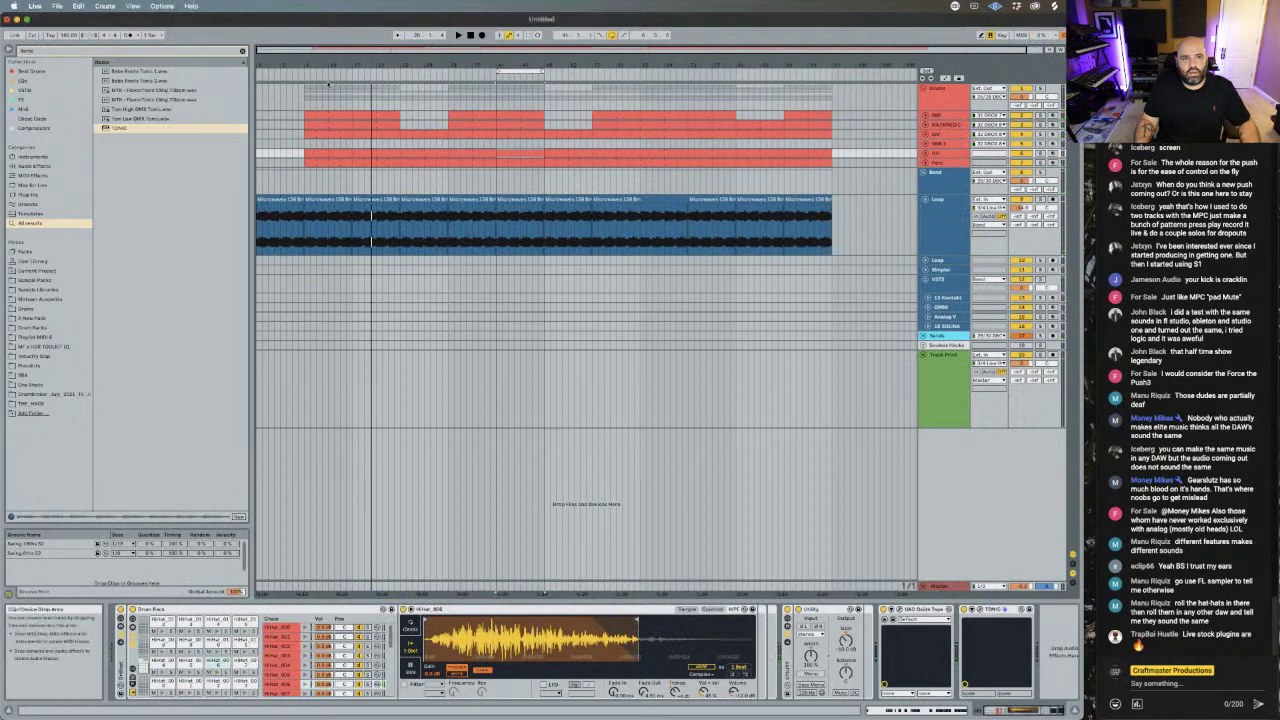
{"action": "left_click_drag", "start_coordinate": [497, 71], "coordinate": [258, 71]}
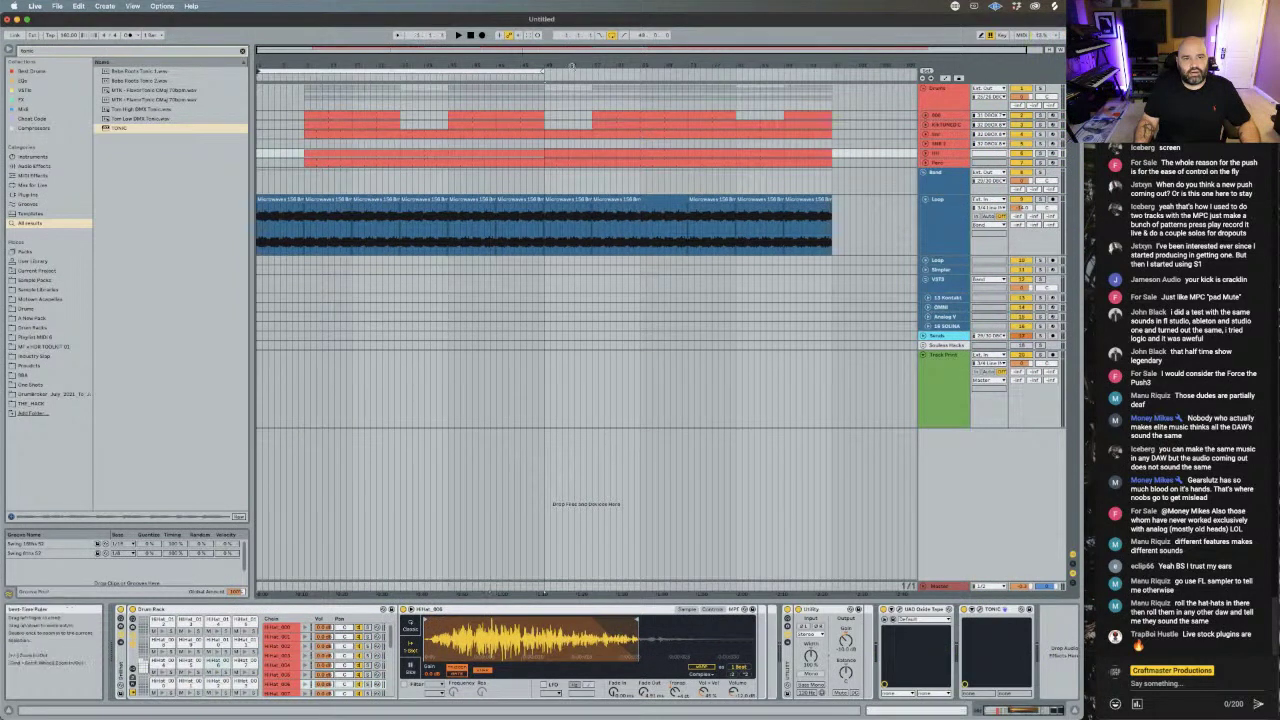
{"action": "left_click_drag", "start_coordinate": [544, 71], "coordinate": [800, 71]}
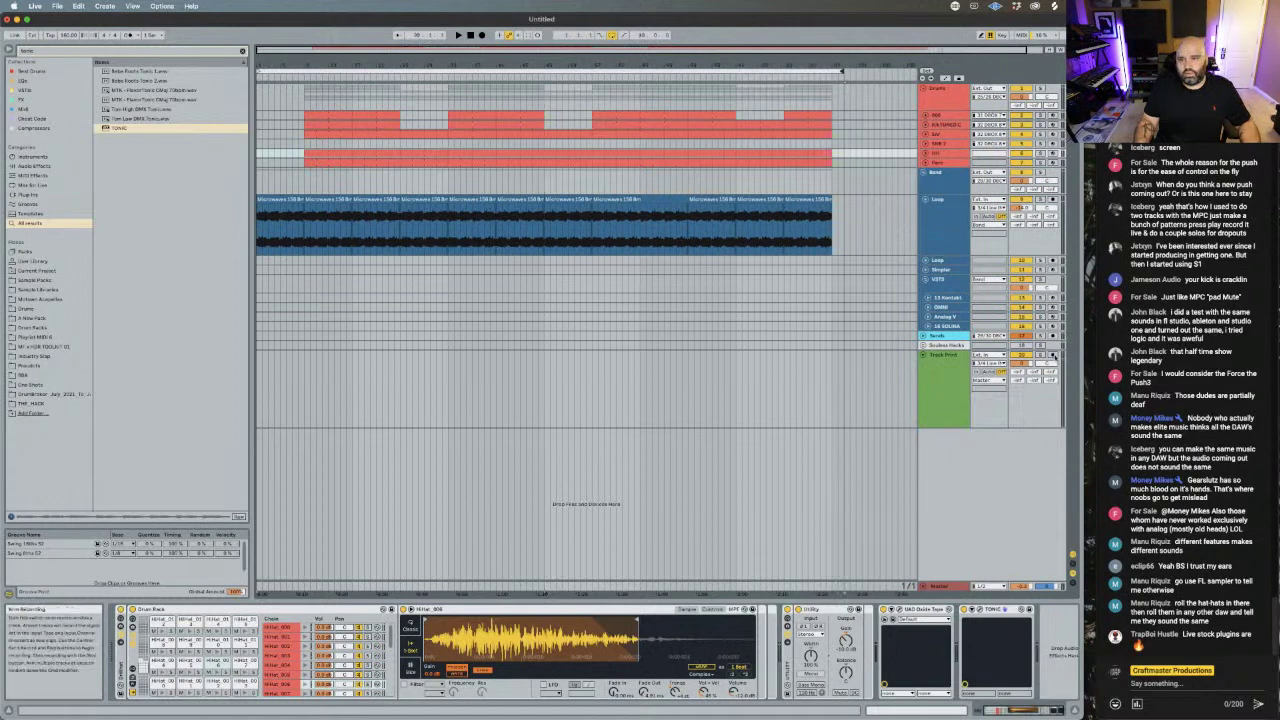
- Arm the Track Print track, place the start position at bar 1, and record the full beat onto it
{"action": "left_click", "coordinate": [305, 376]}
{"action": "left_click", "coordinate": [257, 379]}
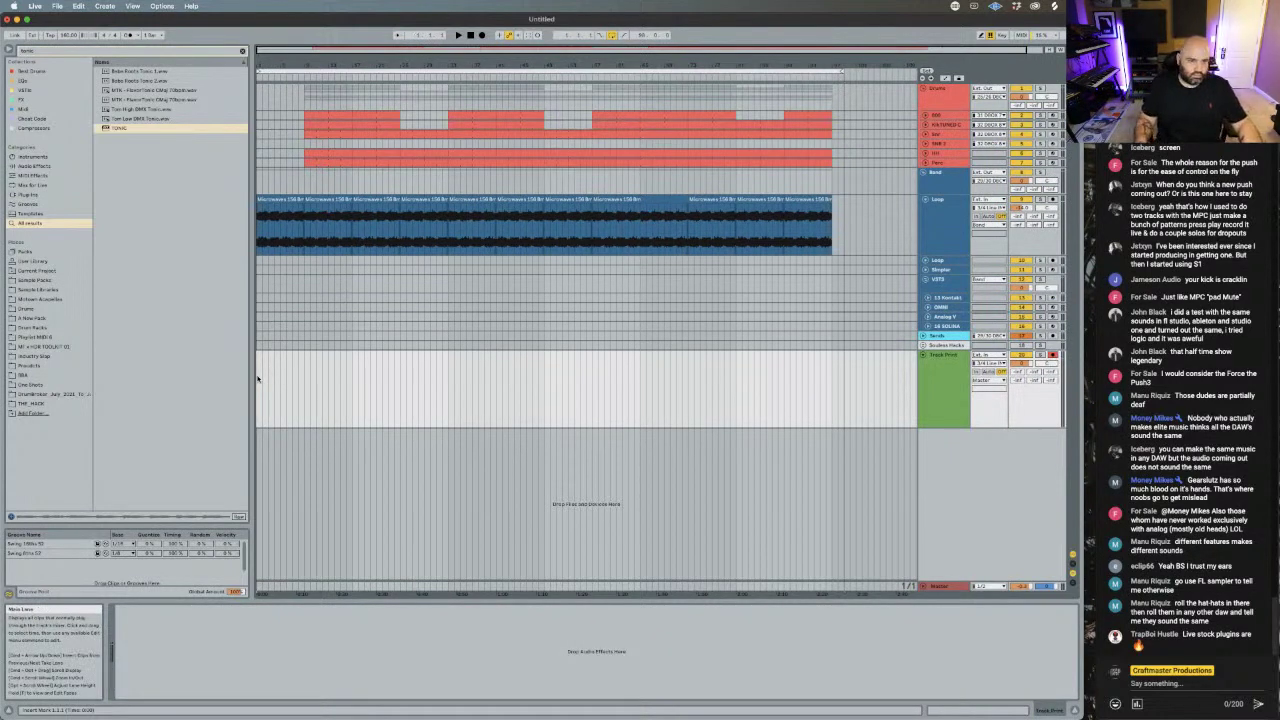
{"action": "key", "text": "F9"}
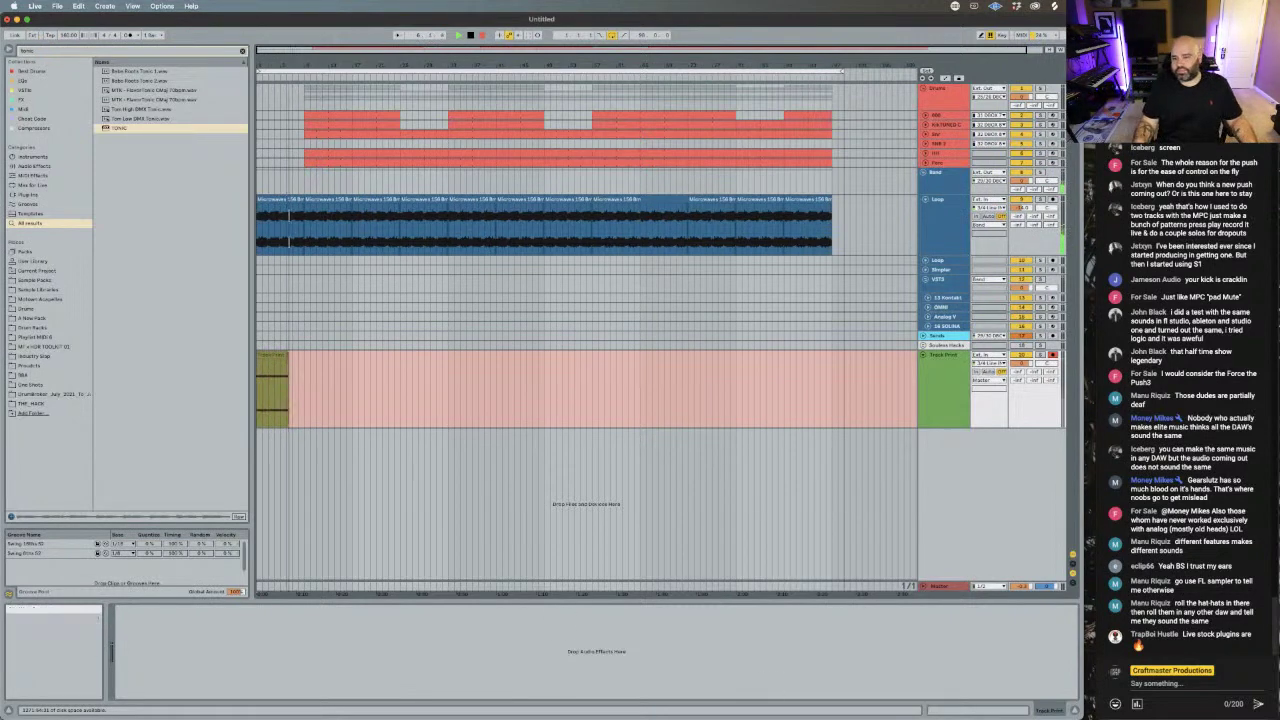
- Post the message "why do you think the hi hats sound different in FL?" in the live stream chat
{"action": "left_click", "coordinate": [1159, 686]}
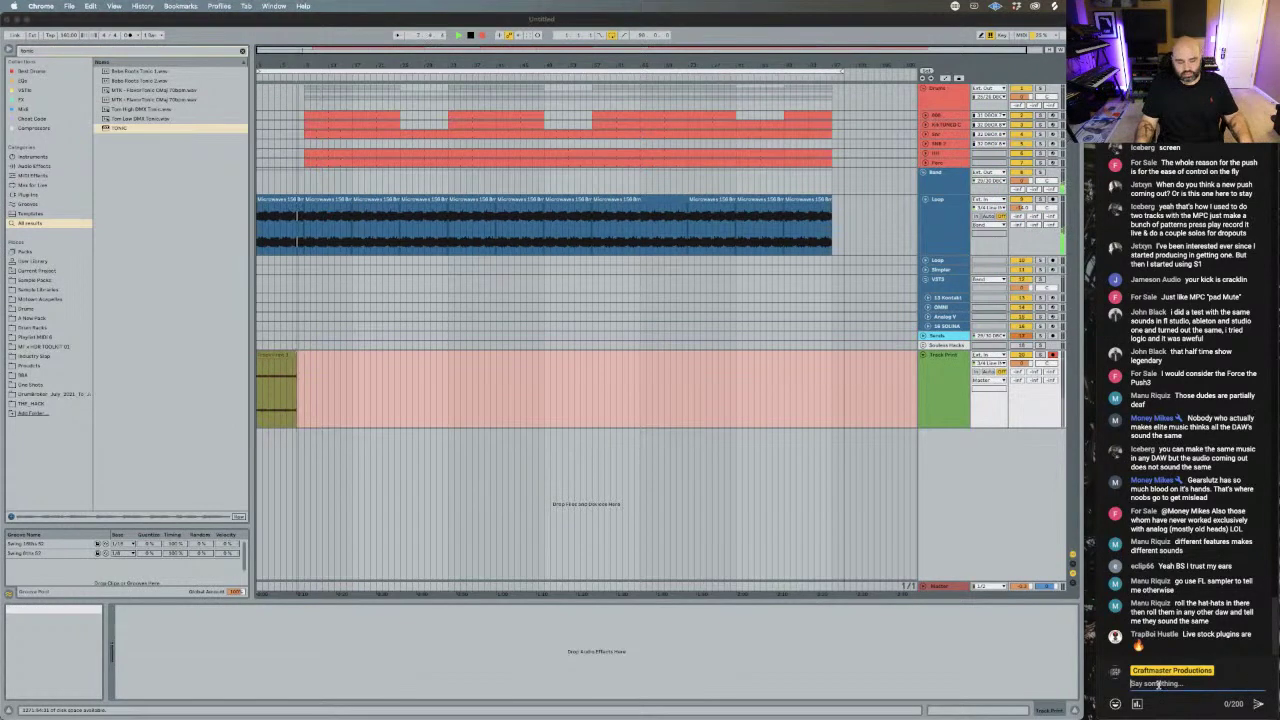
{"action": "type", "text": "why do yo"}
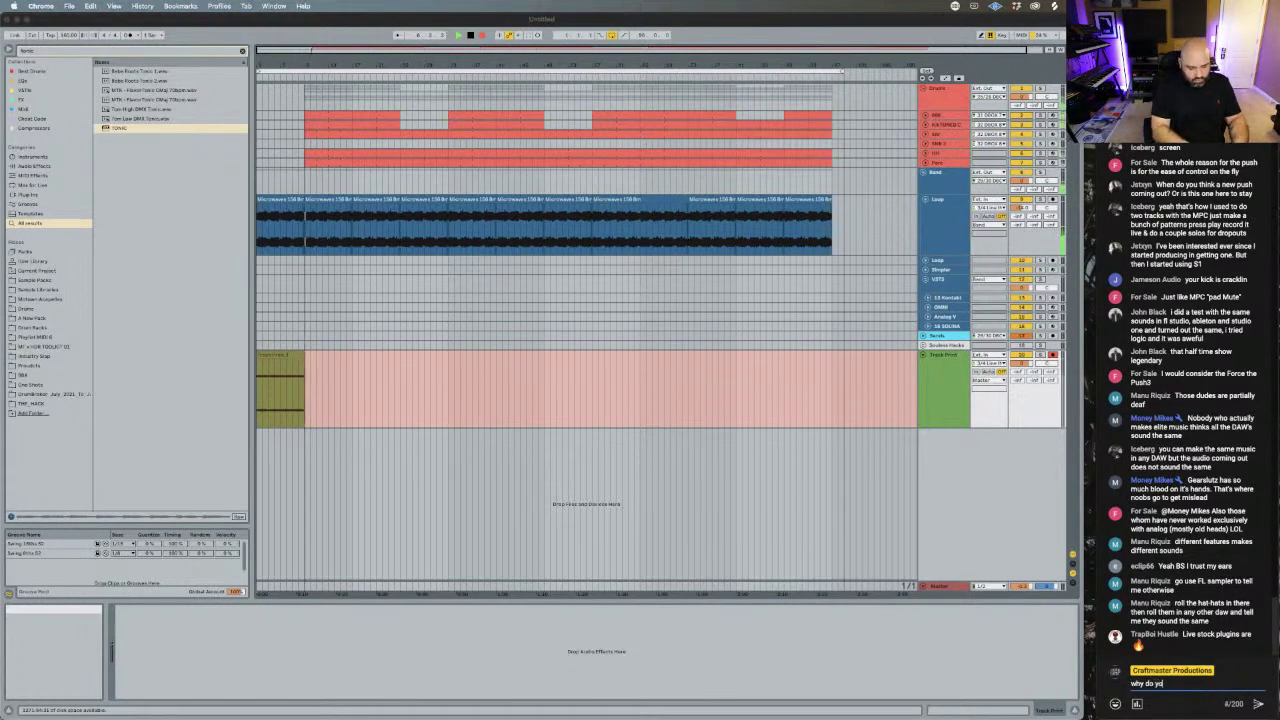
{"action": "type", "text": "u think the hi"}
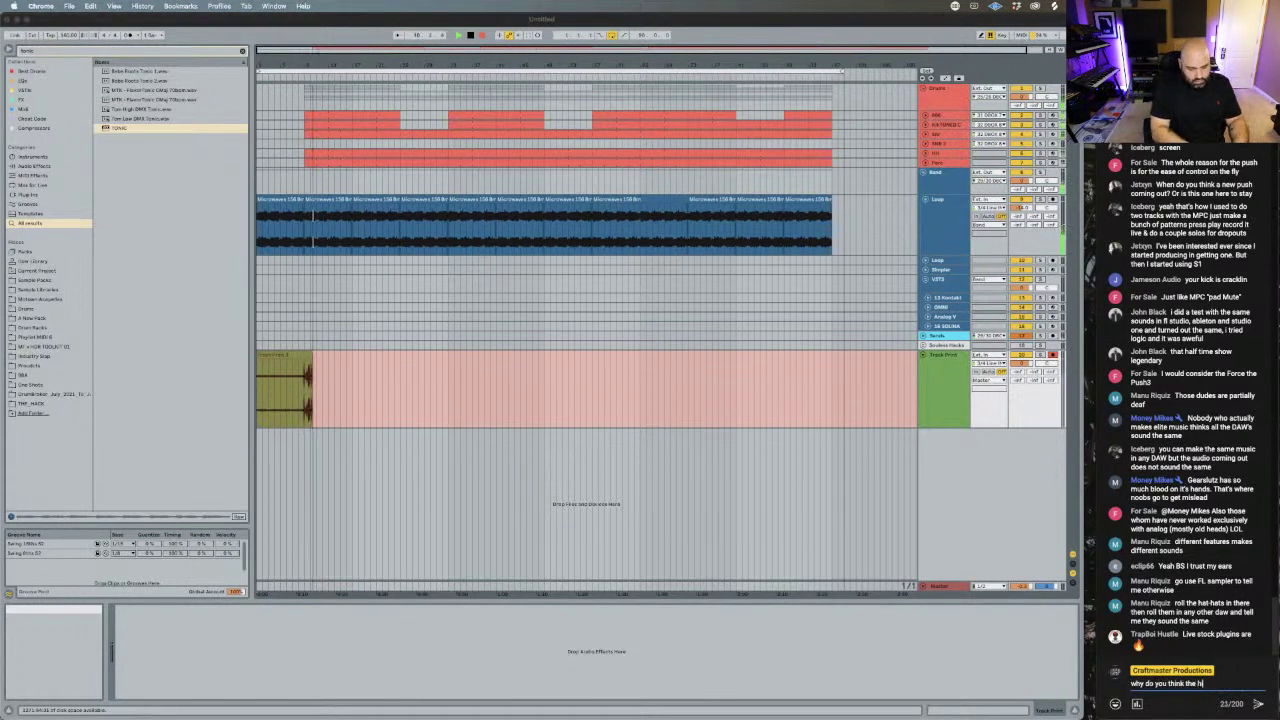
{"action": "type", "text": "-hats sound "}
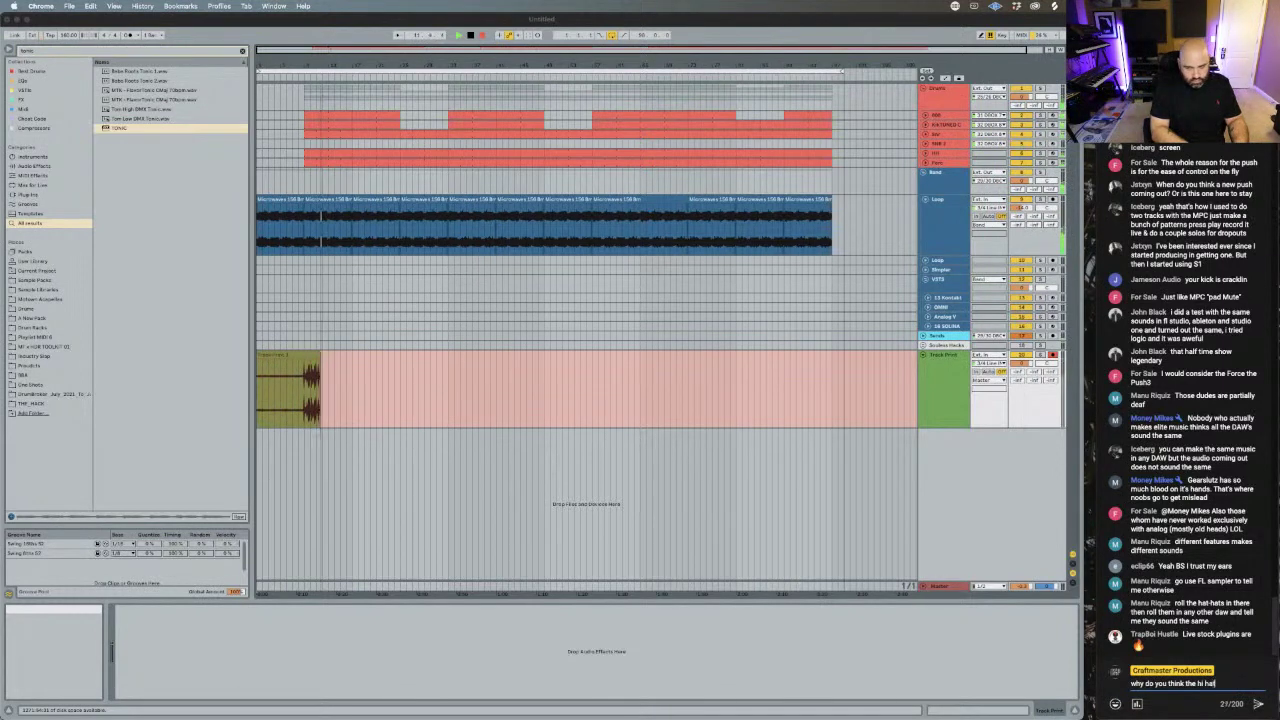
{"action": "type", "text": "d"}
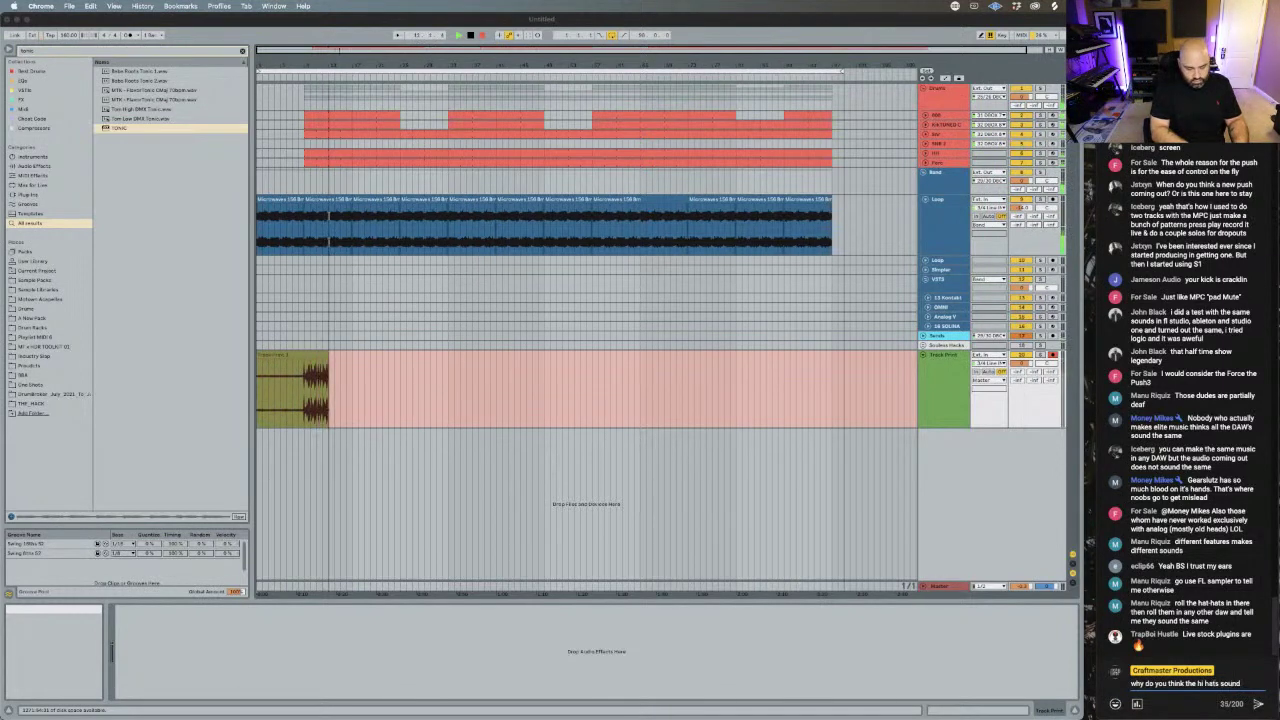
{"action": "type", "text": "differen"}
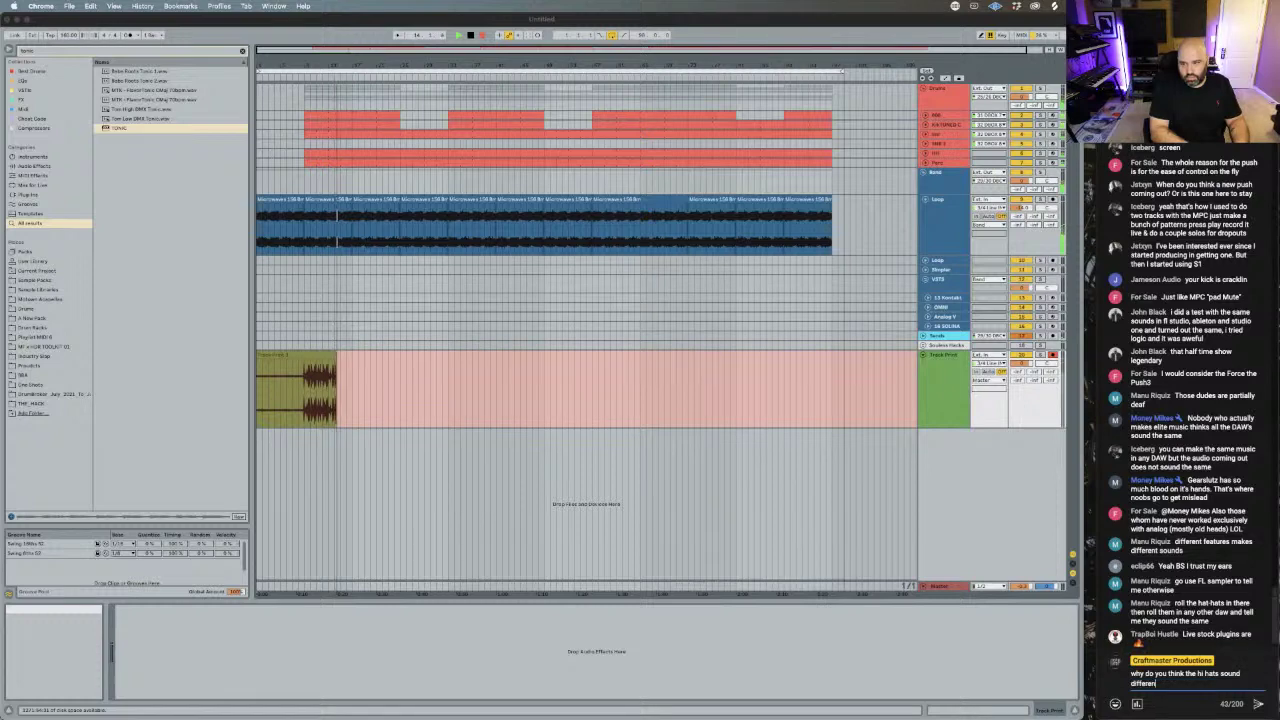
{"action": "type", "text": "t "}
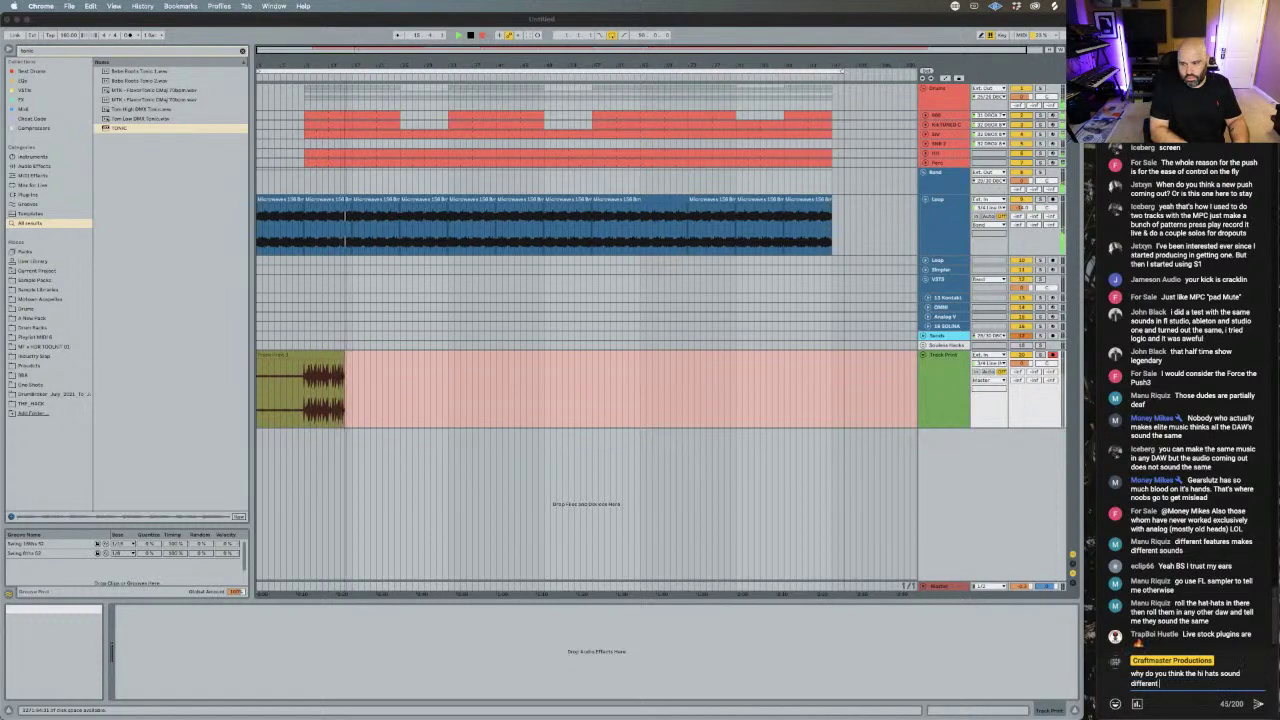
{"action": "type", "text": "in FL?"}
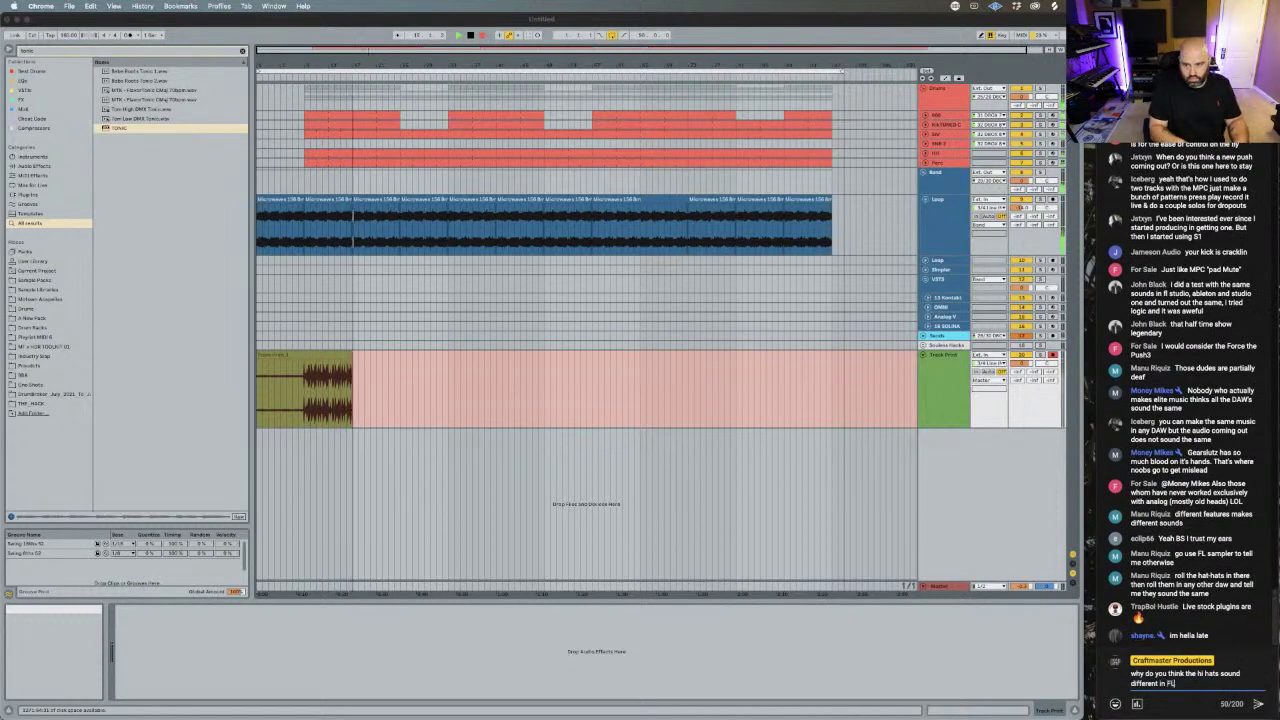
{"action": "key", "text": "Return"}
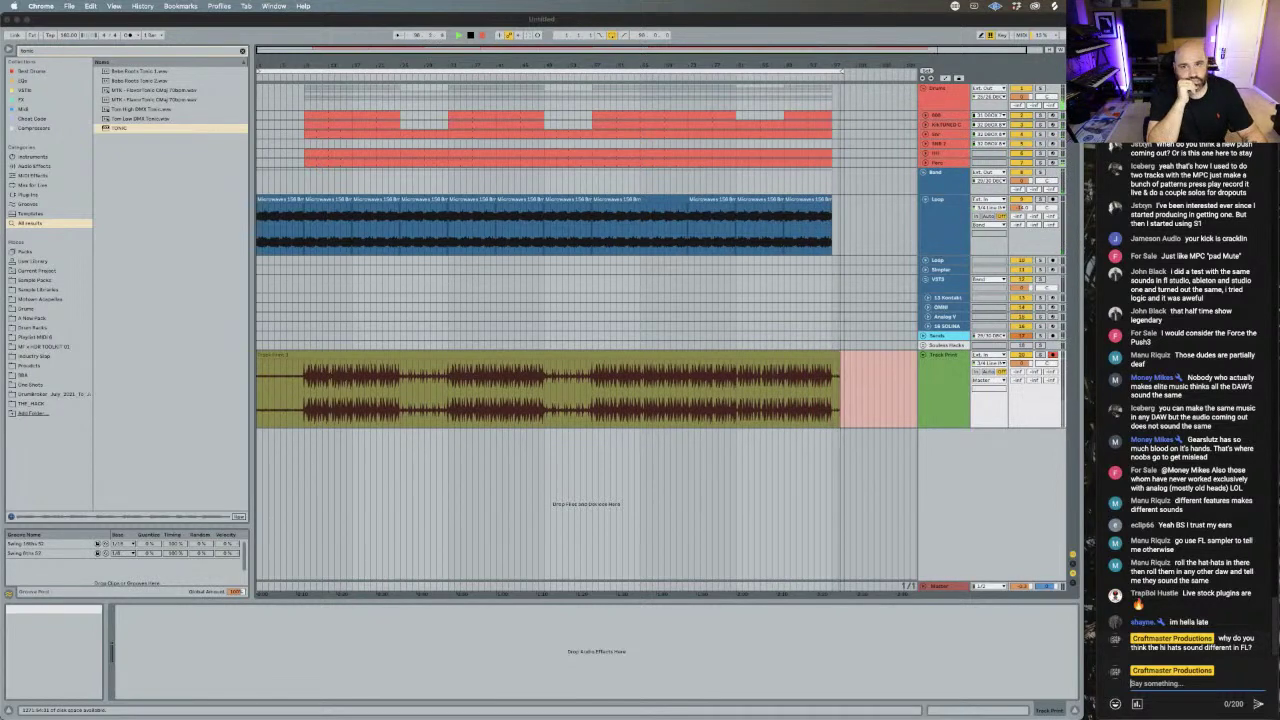
- Stop the recording and add a fade-out over the silent tail of the Track Print clip, starting after its last hit
{"action": "key", "text": "space"}
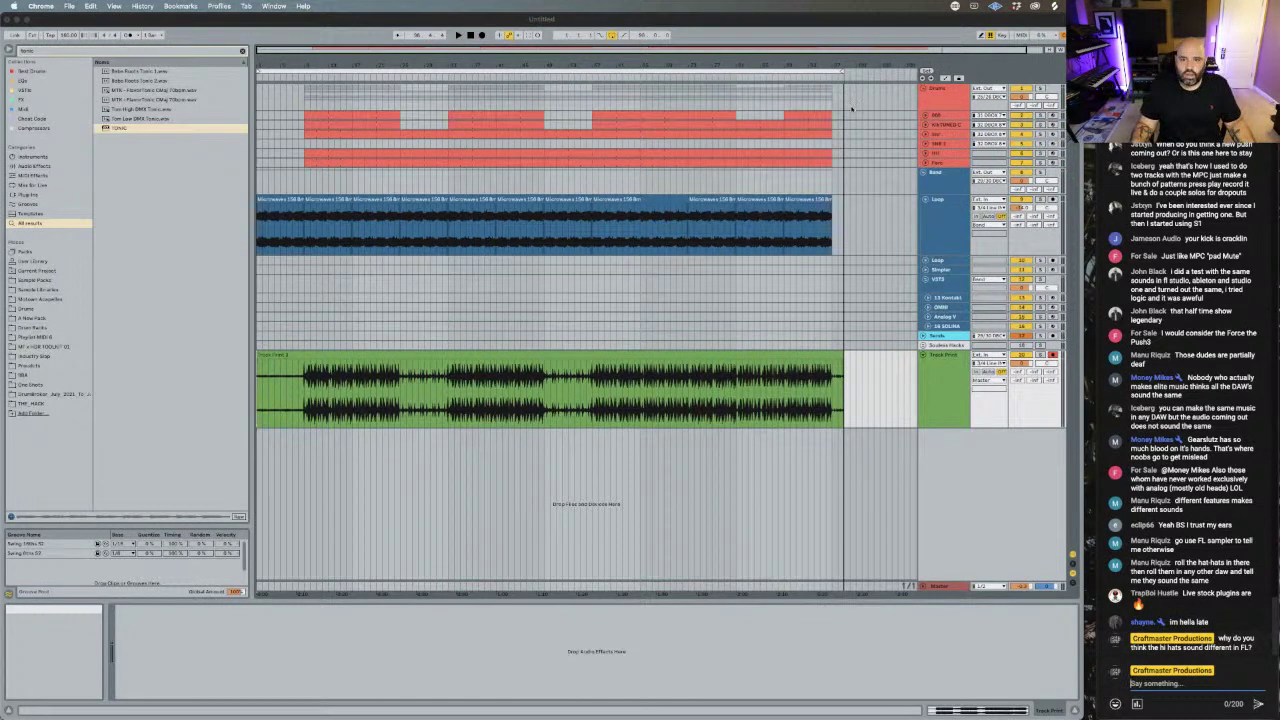
{"action": "left_click", "coordinate": [841, 72]}
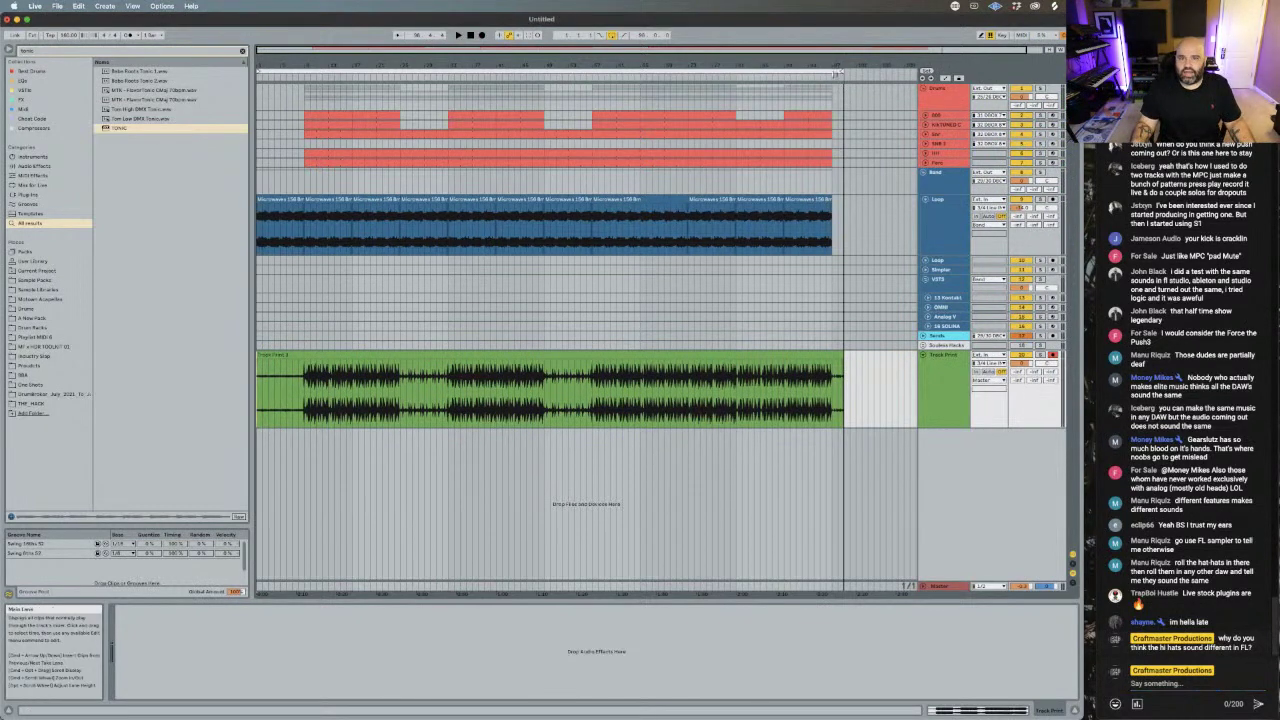
{"action": "left_click_drag", "start_coordinate": [833, 66], "coordinate": [786, 321]}
{"action": "scroll", "coordinate": [786, 322], "scroll_direction": "right", "scroll_amount": 5}
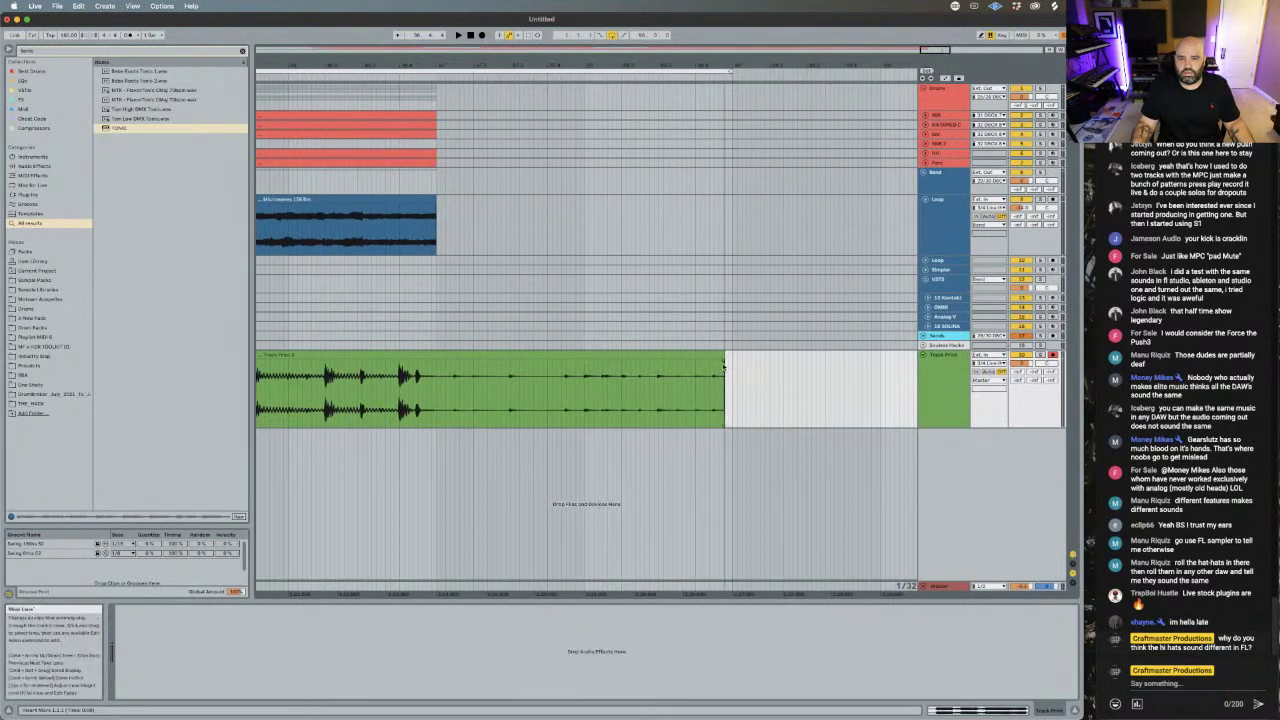
{"action": "left_click_drag", "start_coordinate": [722, 364], "coordinate": [492, 360]}
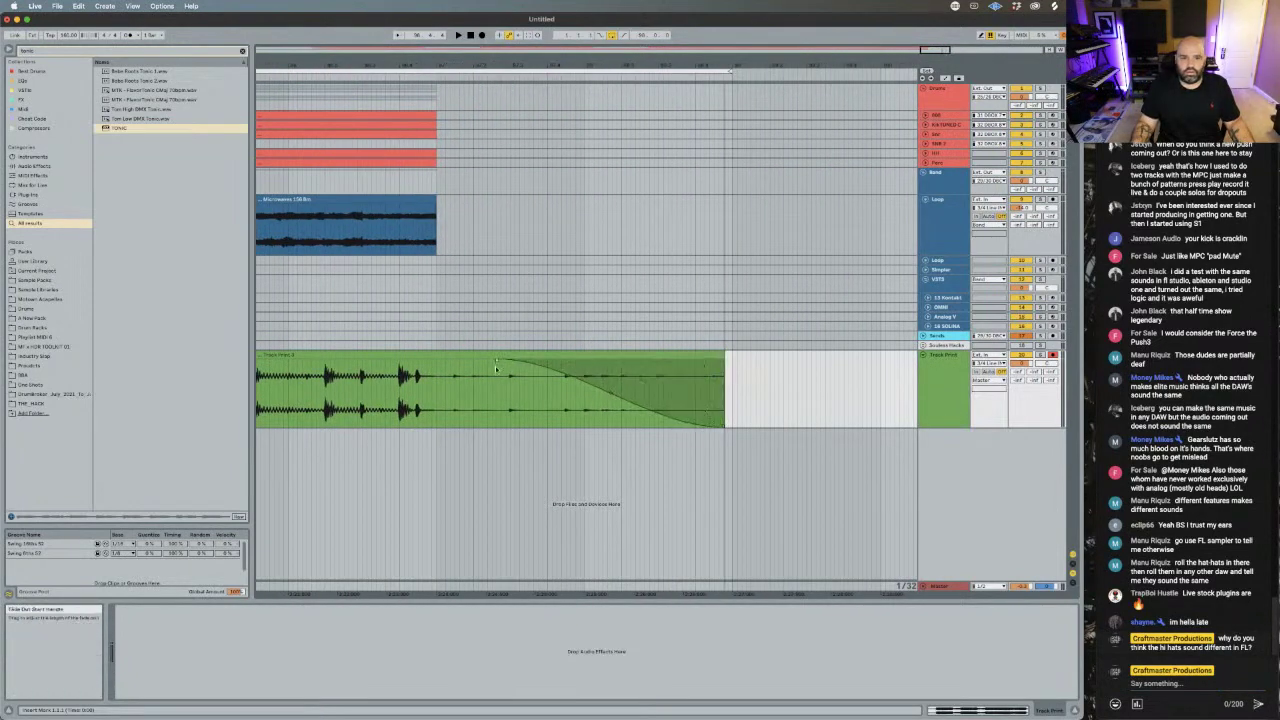
{"action": "scroll", "coordinate": [304, 87], "scroll_direction": "left", "scroll_amount": 4}
{"action": "left_click_drag", "start_coordinate": [316, 69], "coordinate": [742, 63]}
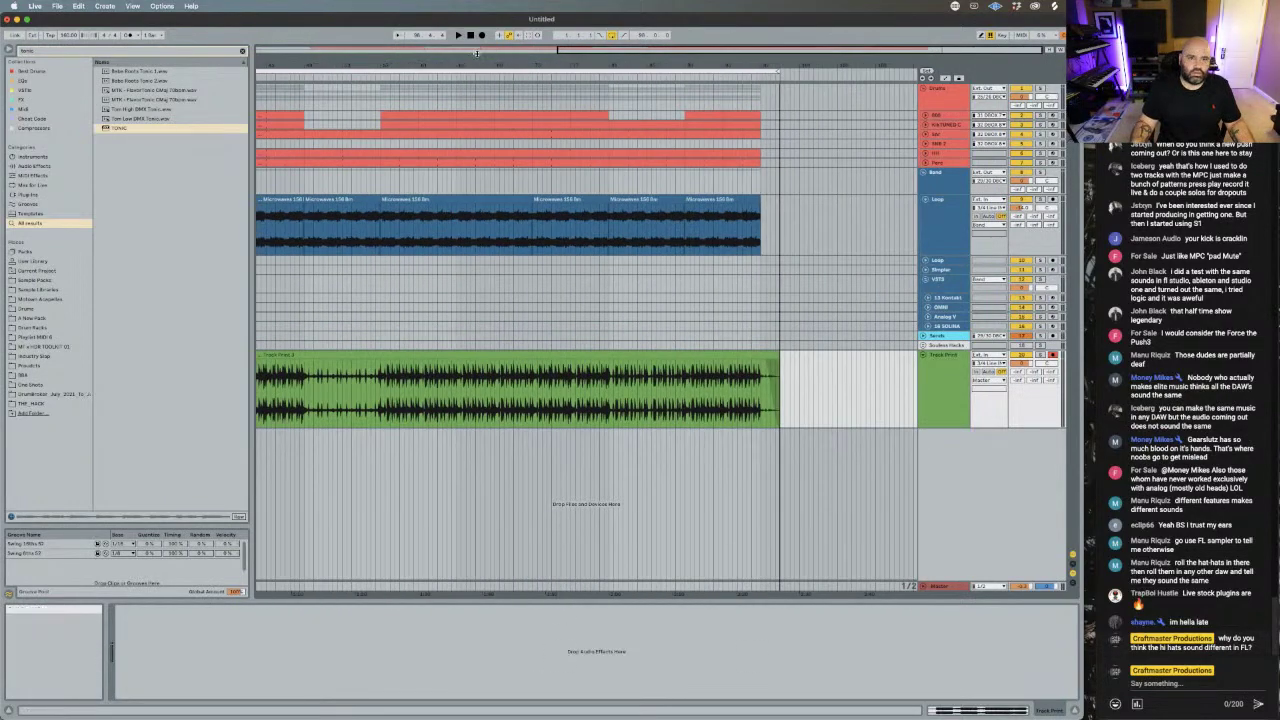
{"action": "left_click_drag", "start_coordinate": [318, 62], "coordinate": [503, 244]}
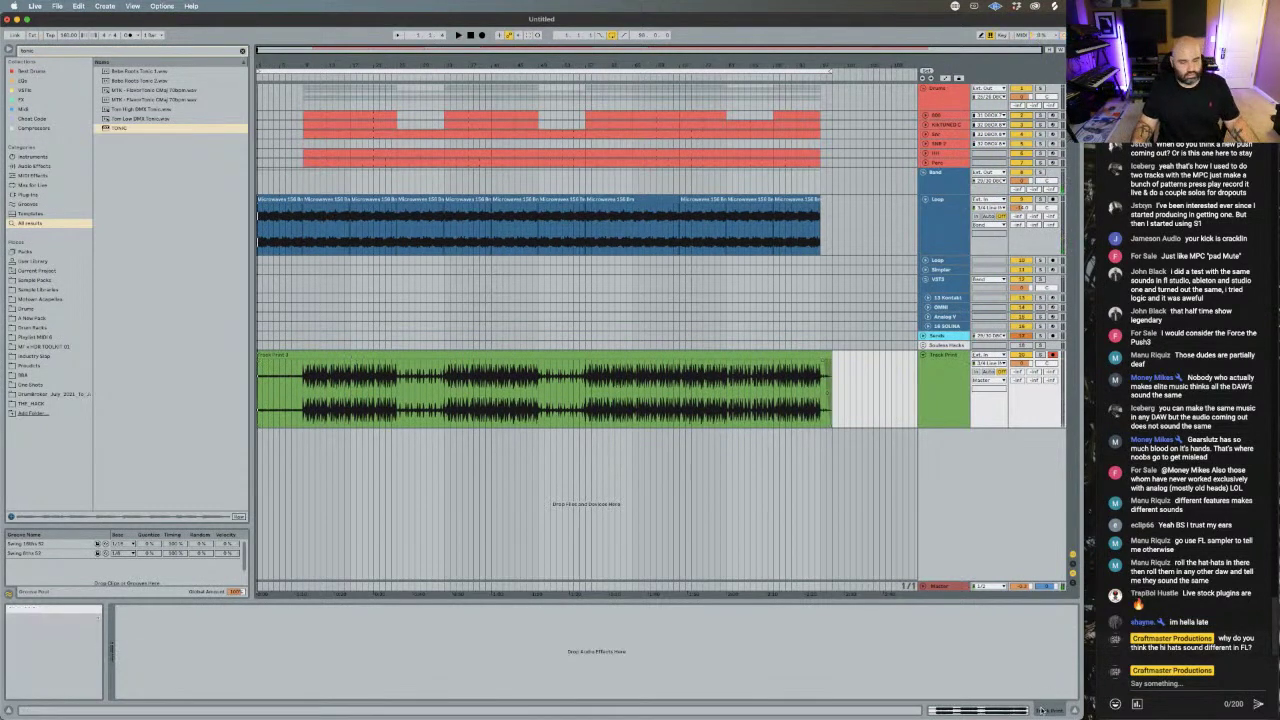
- Solo the Track Print track and show the device chain of the Master track
{"action": "left_click", "coordinate": [1043, 710]}
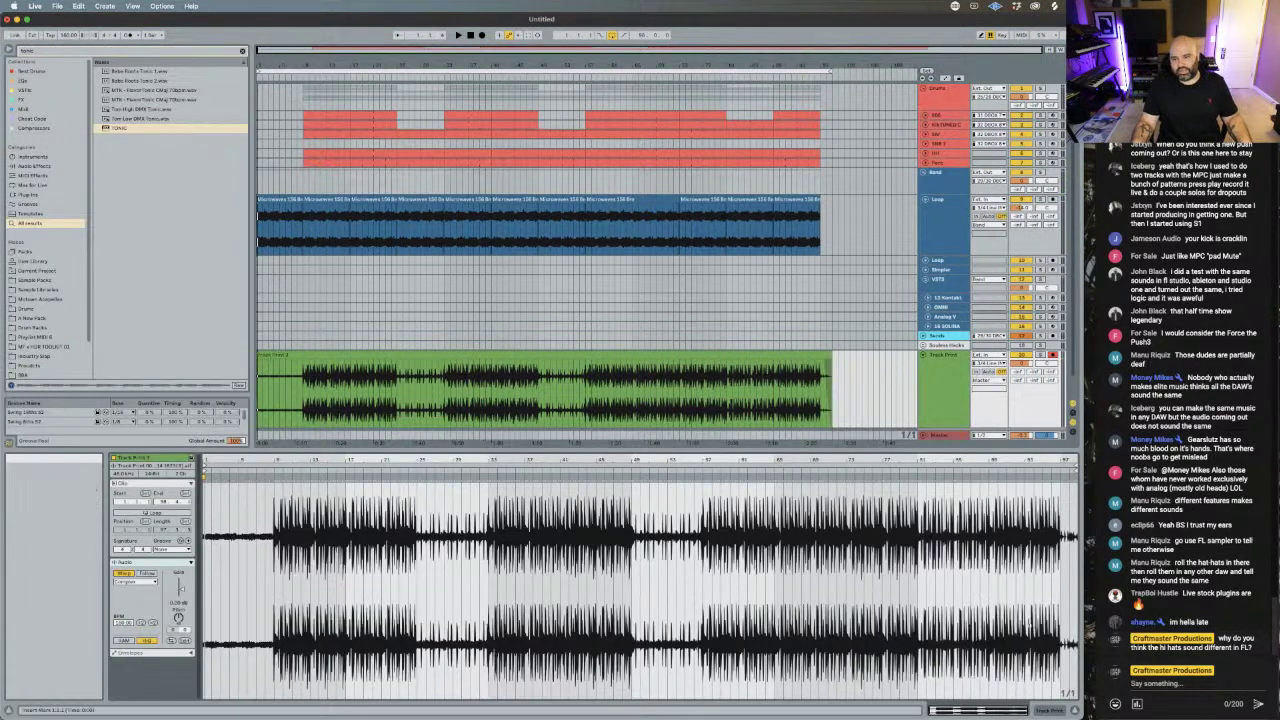
{"action": "left_click", "coordinate": [955, 432]}
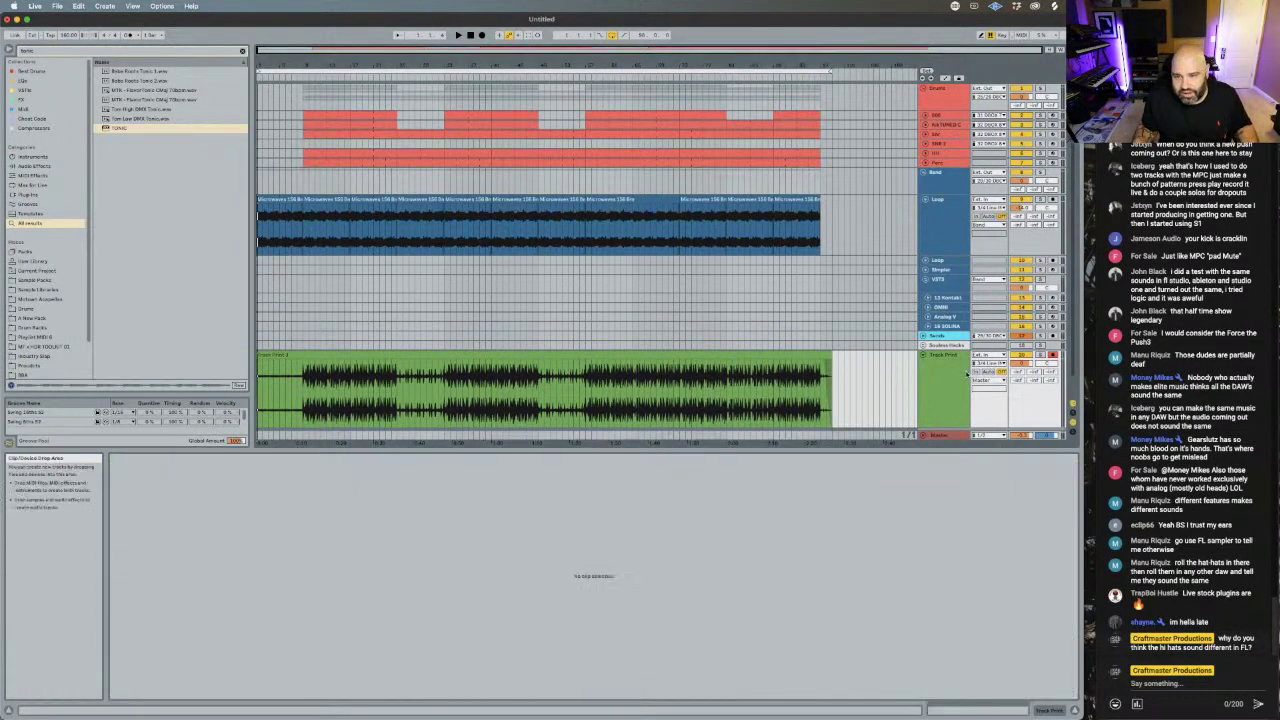
{"action": "scroll", "coordinate": [955, 432], "scroll_direction": "down", "scroll_amount": 1}
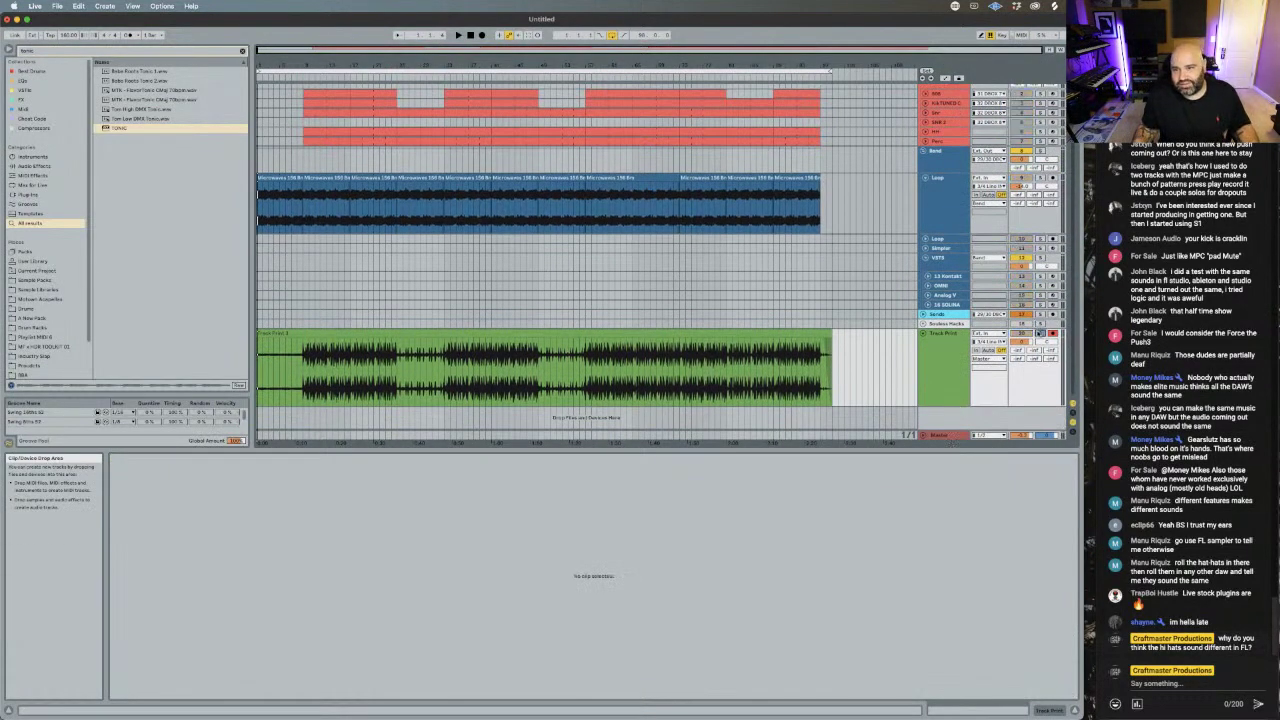
{"action": "left_click", "coordinate": [938, 438]}
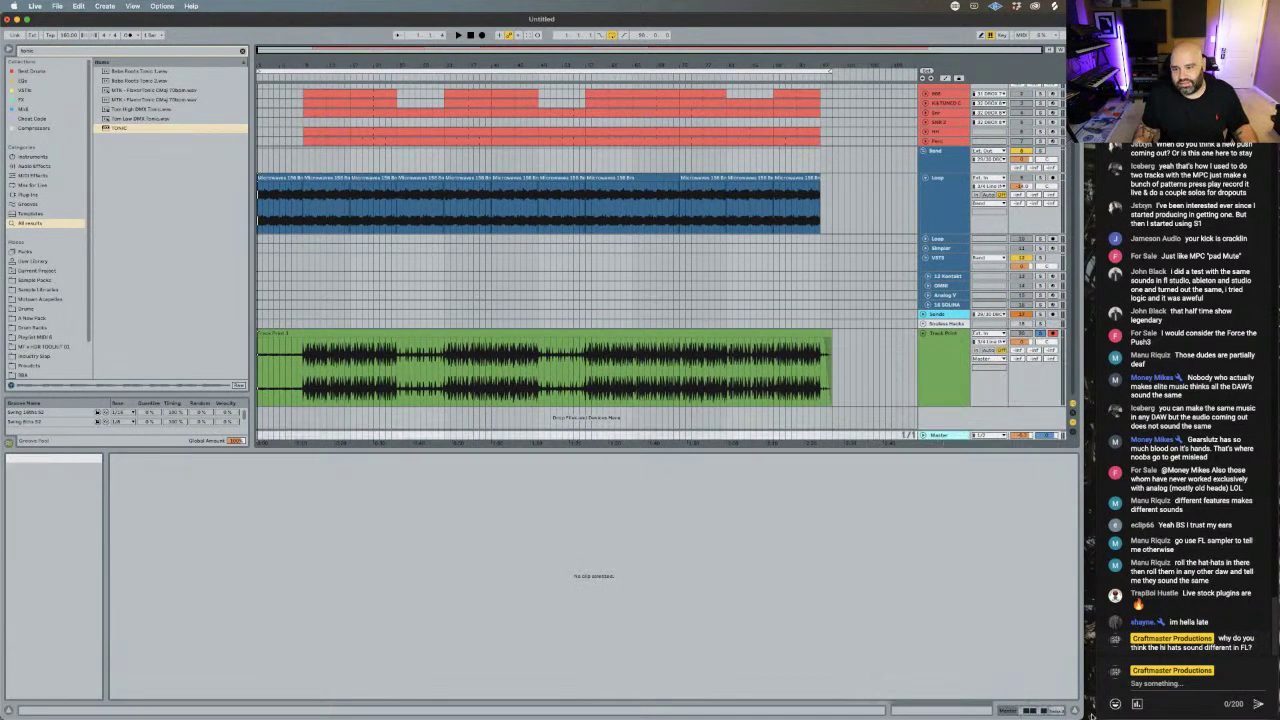
{"action": "left_click", "coordinate": [1047, 708]}
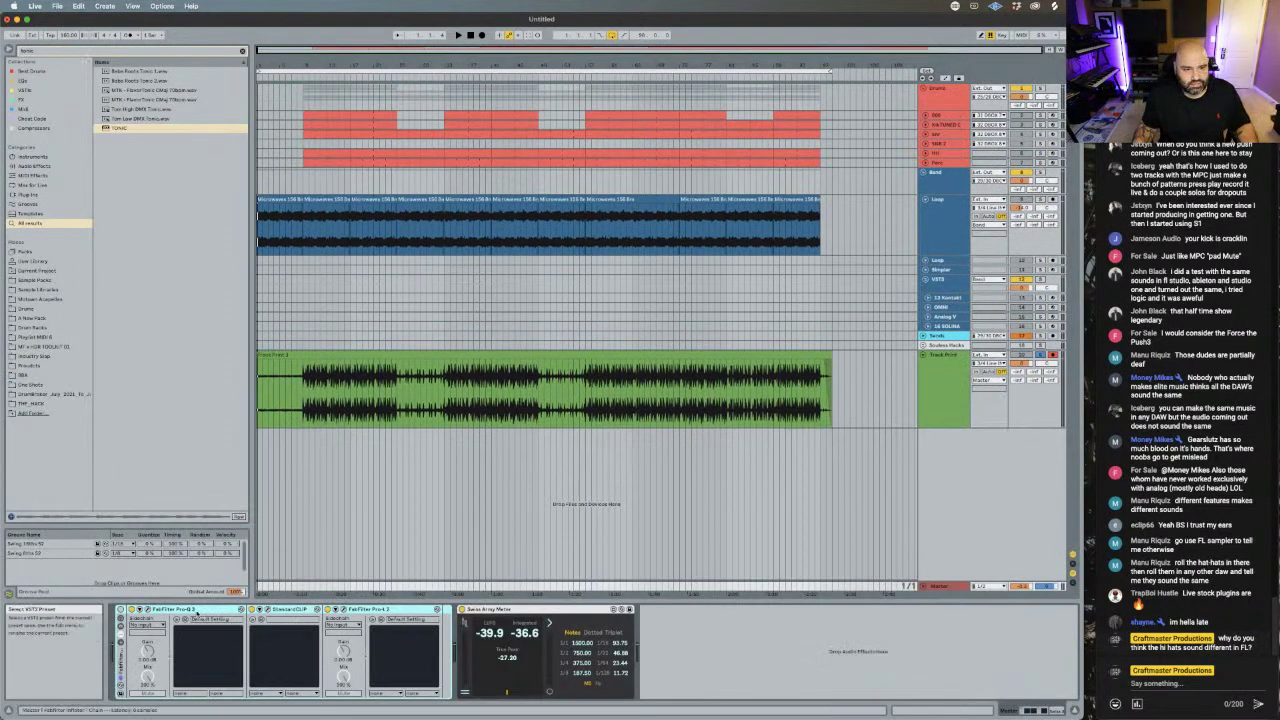
- Play the printed beat from just before the drums enter and select the whole loop range of the arrangement
{"action": "key", "text": "space"}
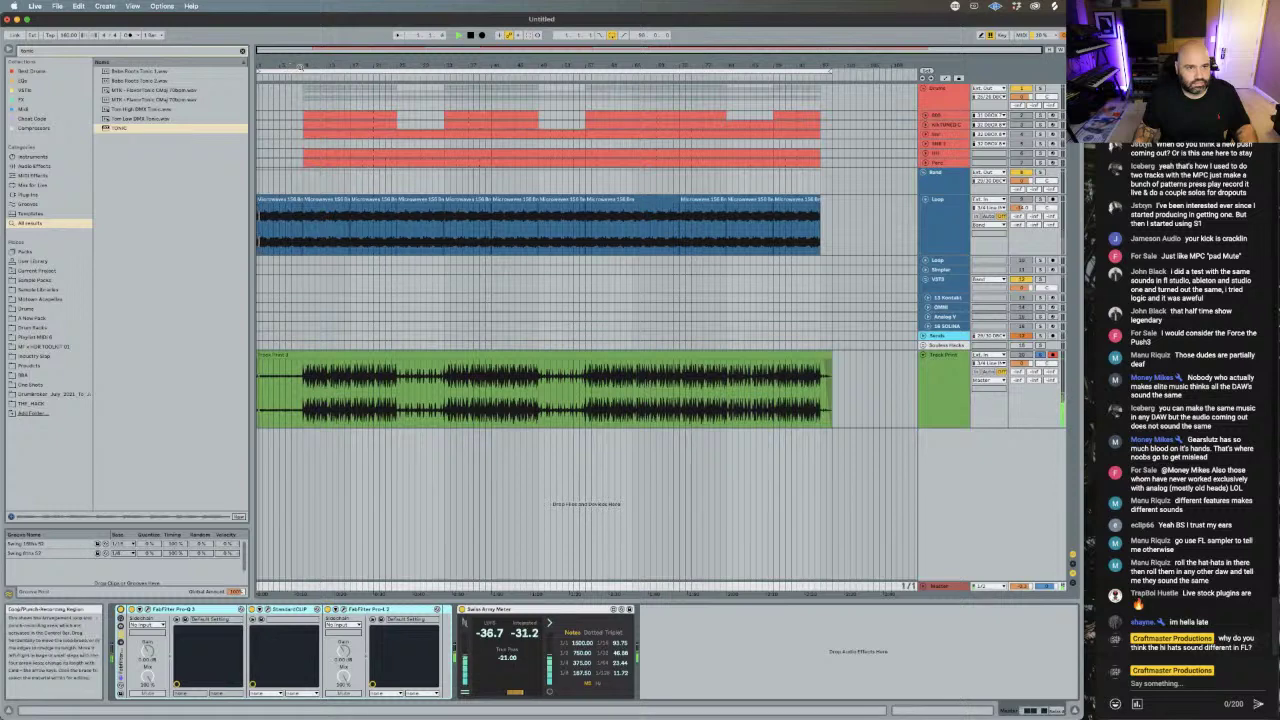
{"action": "left_click", "coordinate": [299, 73]}
{"action": "left_click", "coordinate": [300, 76]}
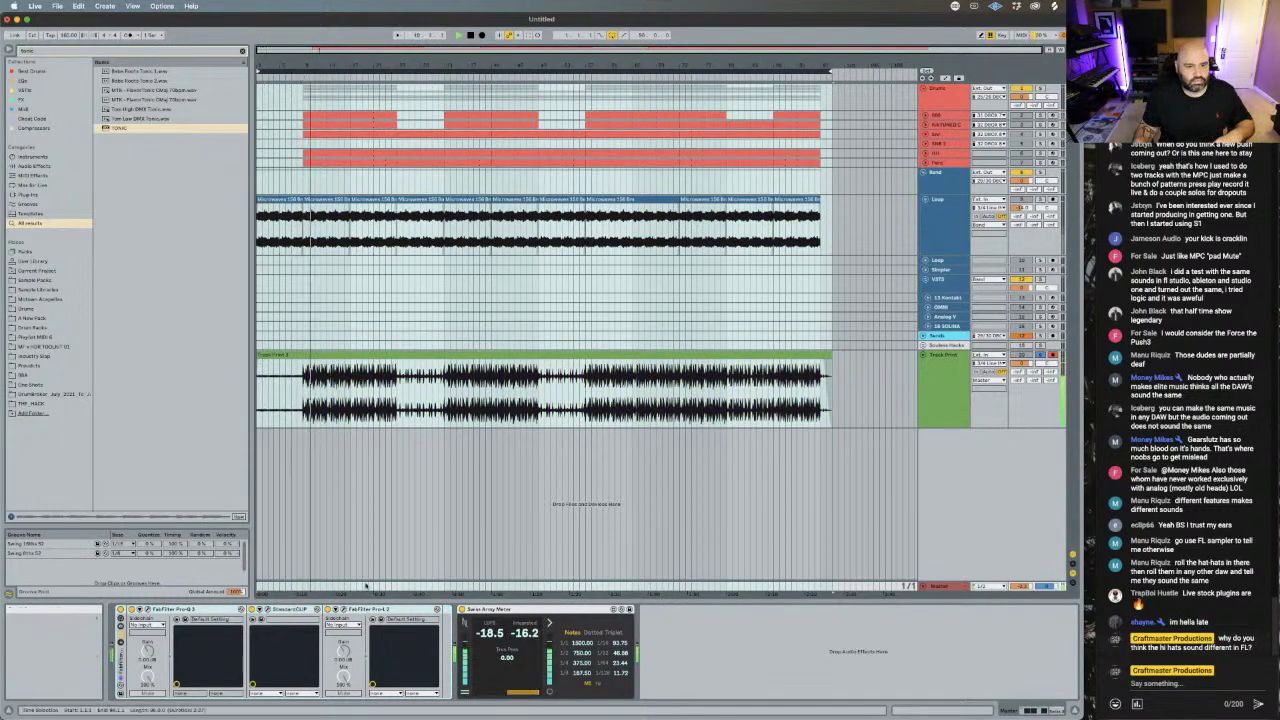
- In the Master's StandardCLIP, lower the clip level to -7.00 dB and slightly raise the Soft-Clip Saturator during playback
{"action": "left_click", "coordinate": [261, 609]}
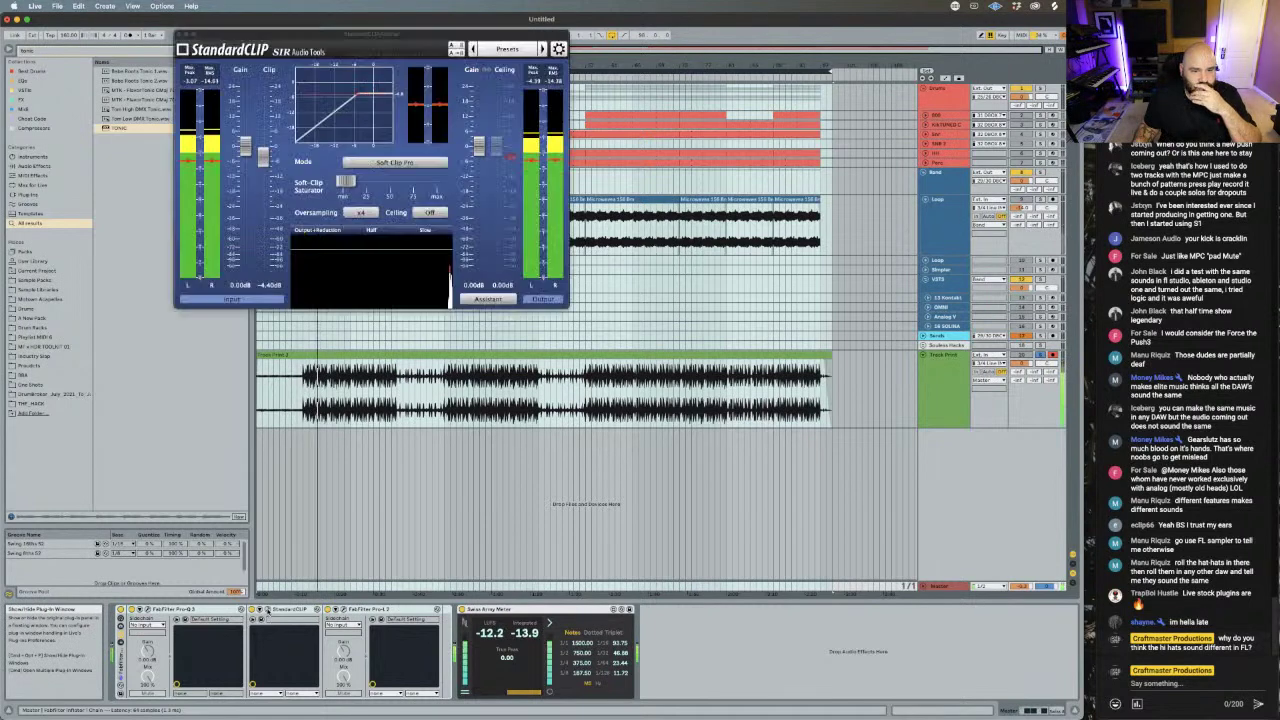
{"action": "left_click_drag", "start_coordinate": [262, 155], "coordinate": [262, 163]}
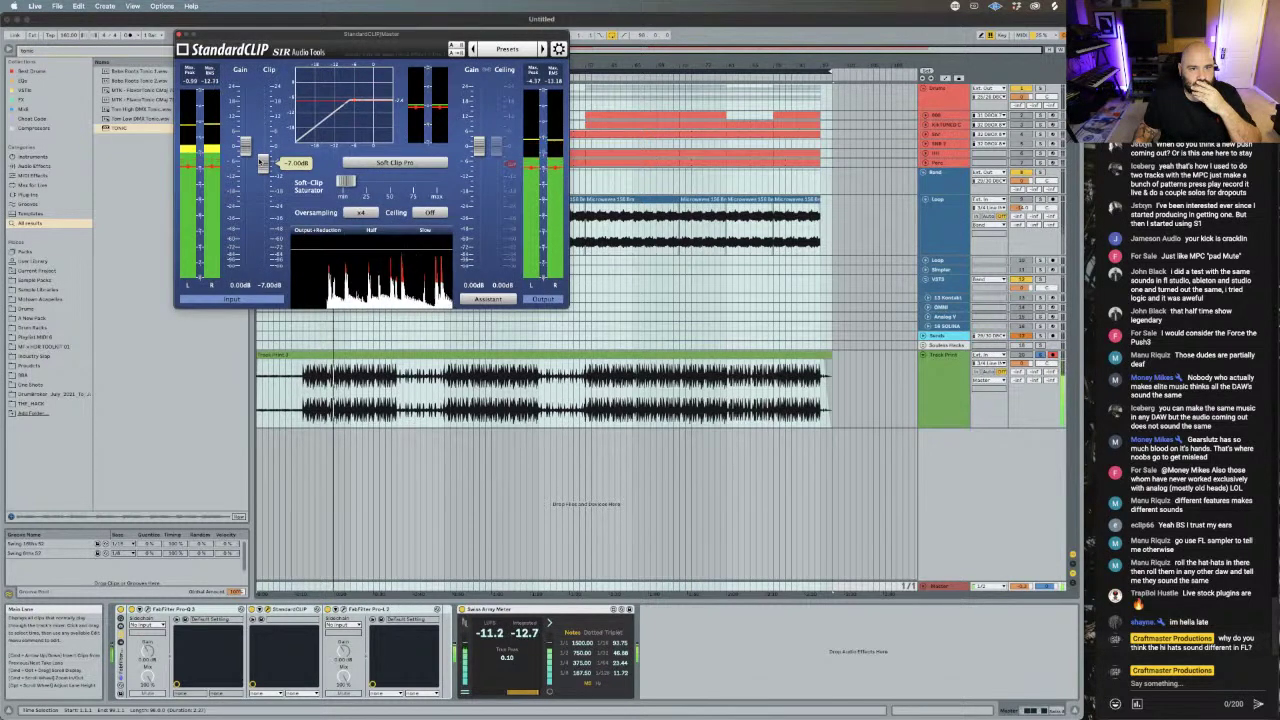
{"action": "left_click", "coordinate": [346, 182]}
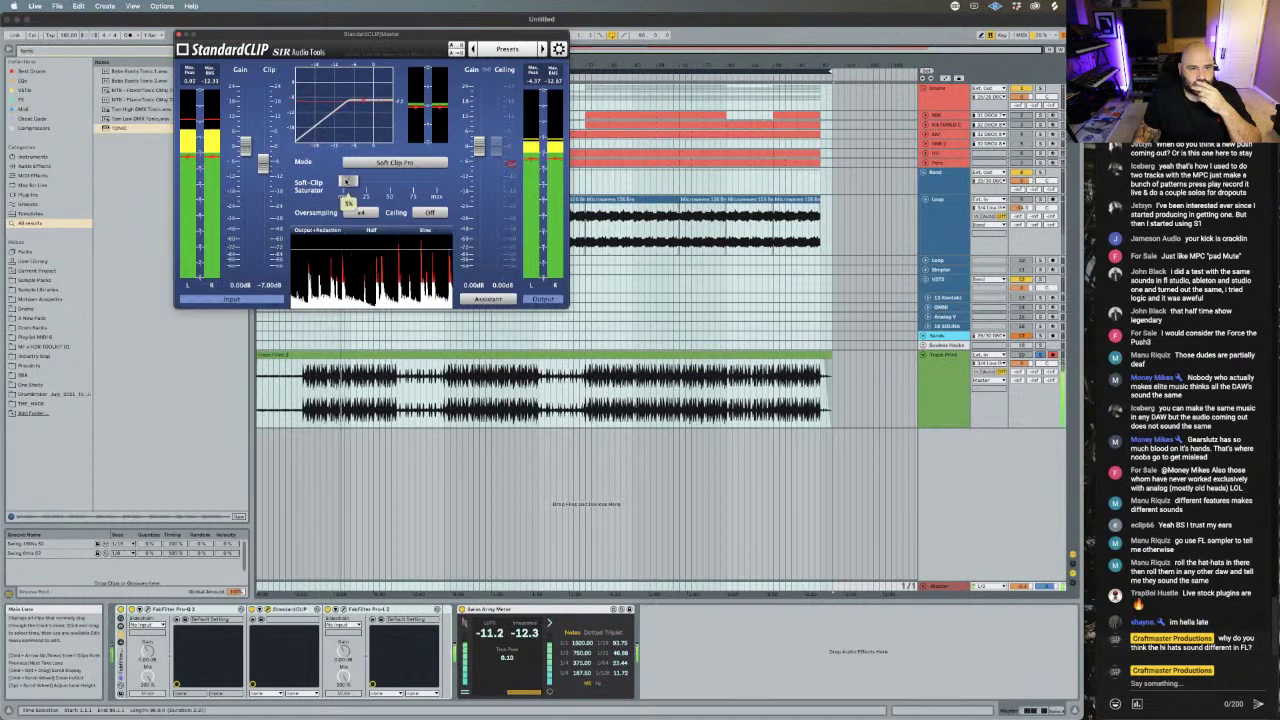
{"action": "left_click_drag", "start_coordinate": [346, 181], "coordinate": [348, 180]}
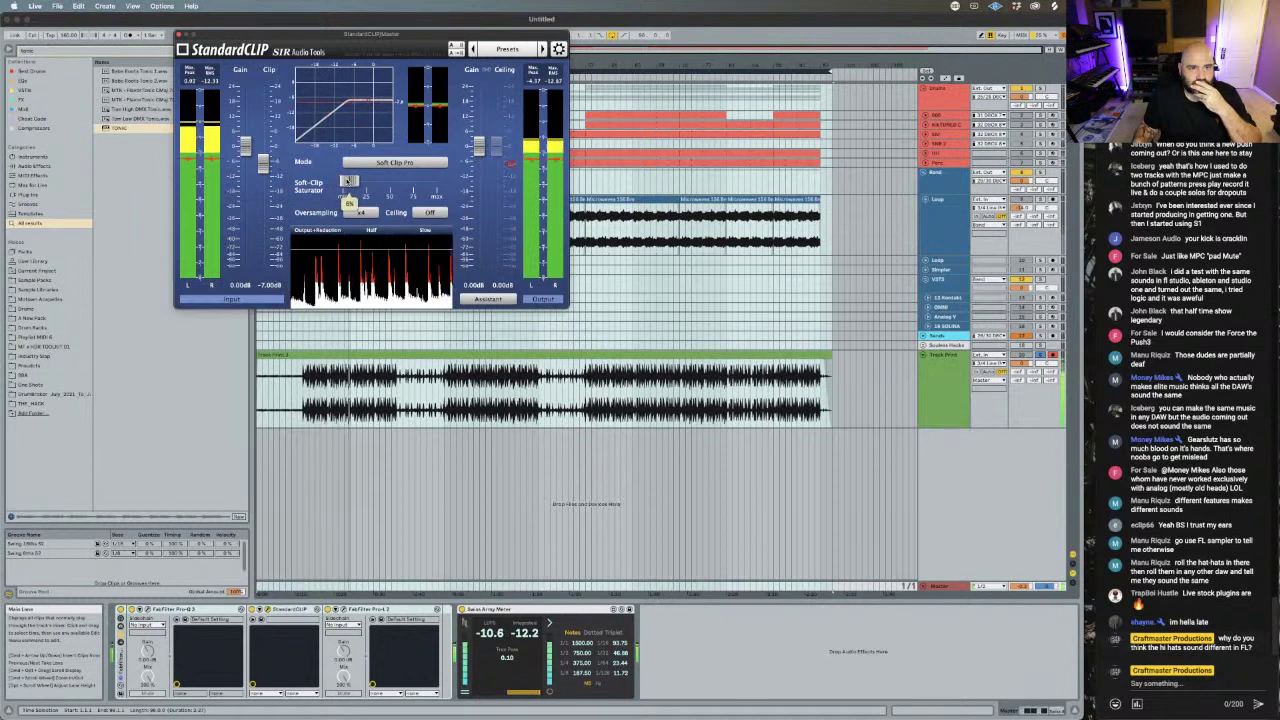
- Raise StandardCLIP's output gain to 1.20 dB while listening to the loudness, and put away the plugin window
{"action": "left_click_drag", "start_coordinate": [478, 147], "coordinate": [478, 141]}
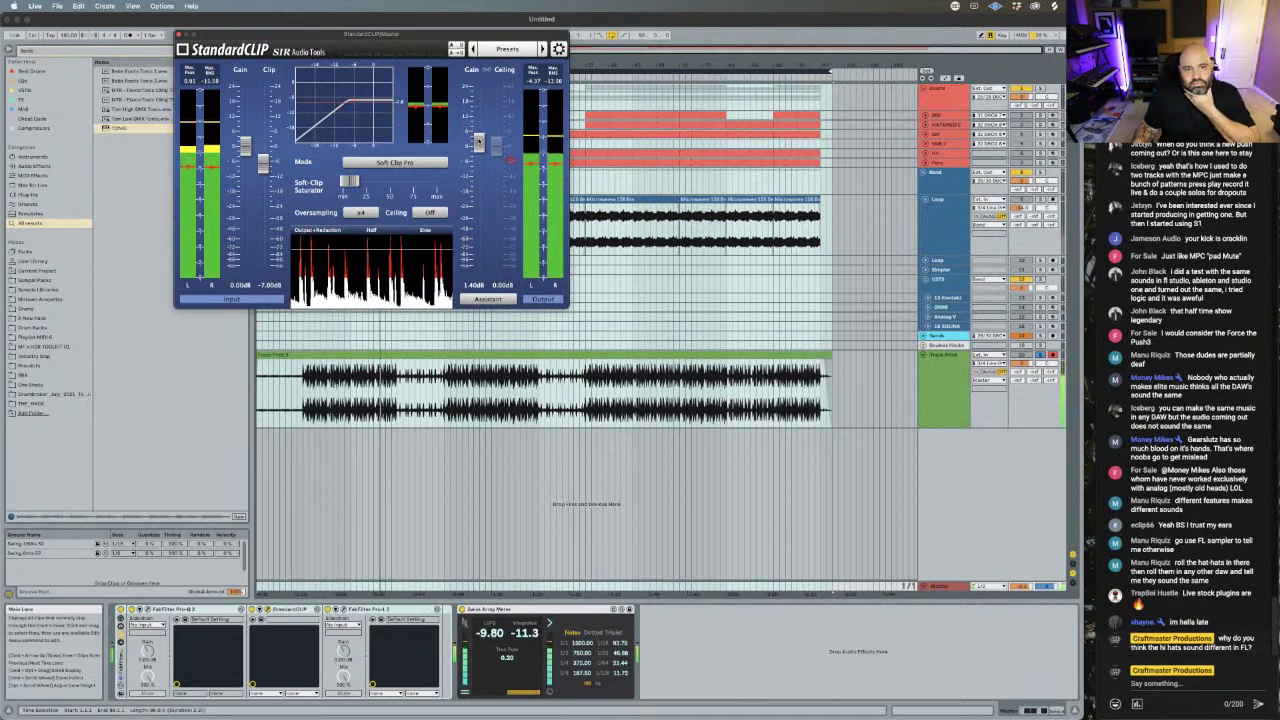
{"action": "mouse_move", "coordinate": [478, 141]}
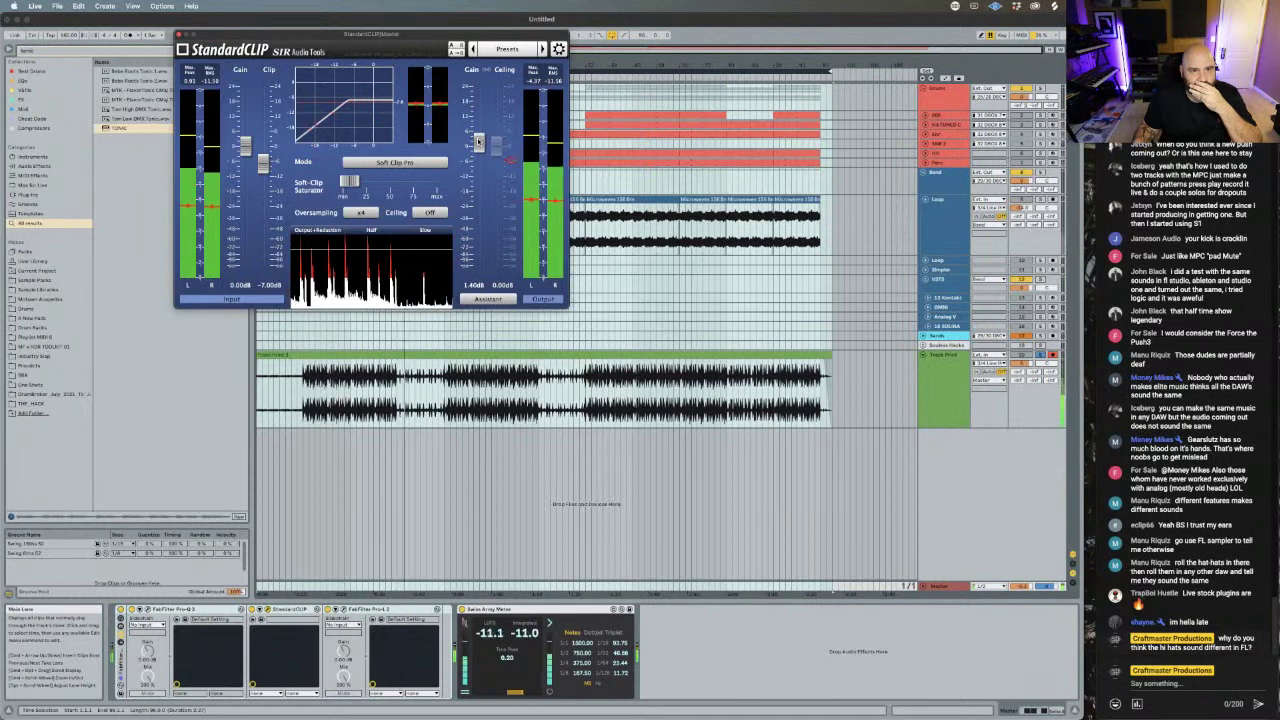
{"action": "scroll", "coordinate": [478, 141], "scroll_direction": "down", "scroll_amount": 2}
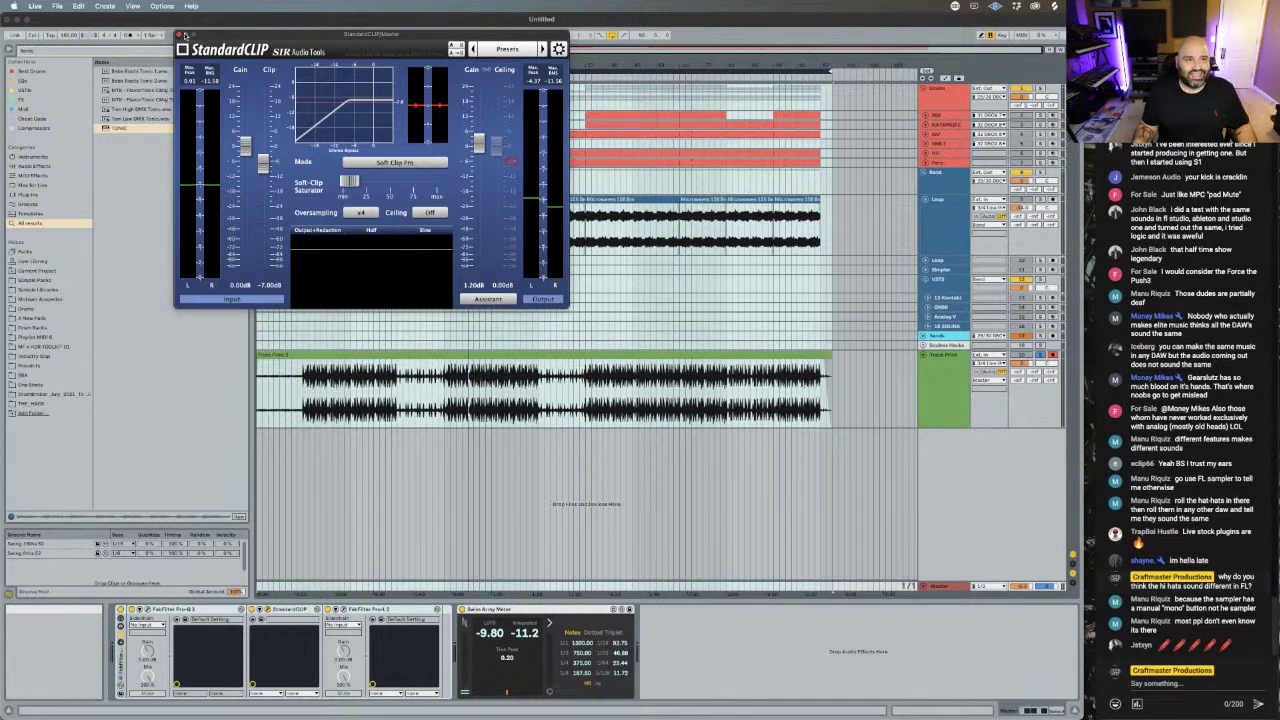
{"action": "left_click", "coordinate": [178, 36]}
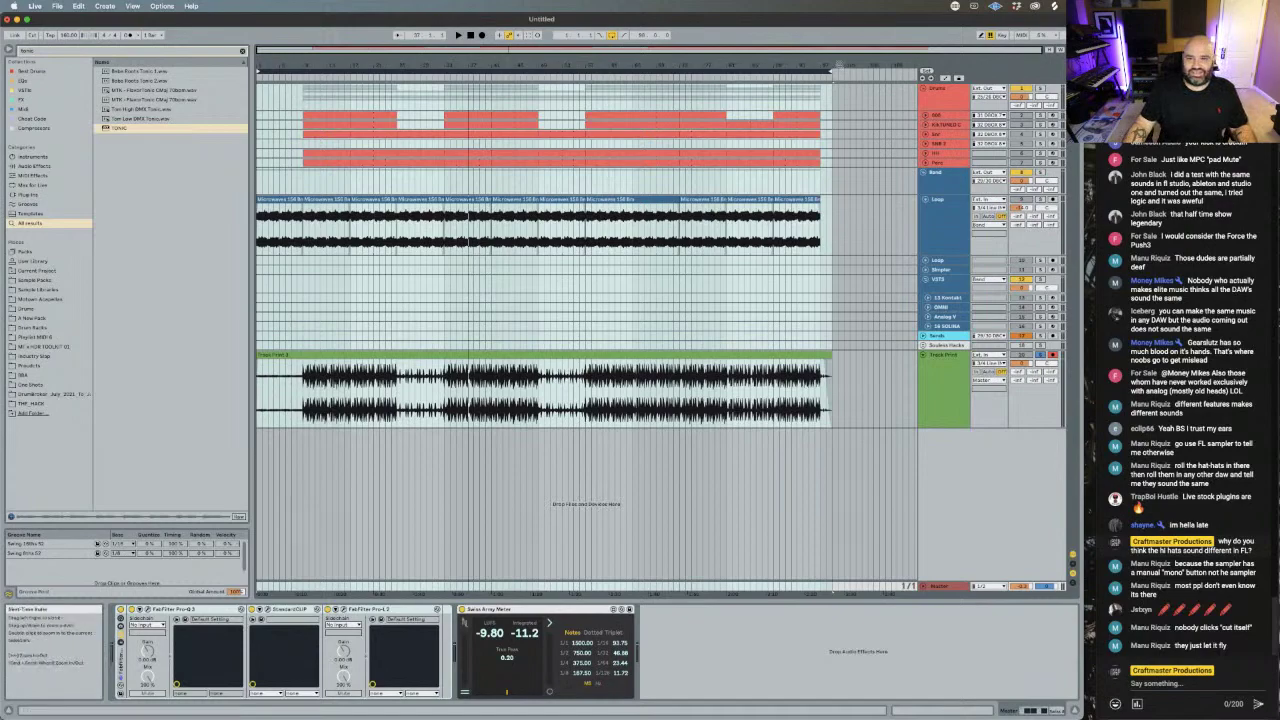
- Export the loop range of the Master as an MP3 into the 2022 Beats folder, dismissing the UAD plug-ins notice
{"action": "mouse_move", "coordinate": [451, 66]}
{"action": "left_mouse_down"}
{"action": "mouse_move", "coordinate": [451, 196]}
{"action": "mouse_move", "coordinate": [451, 70]}
{"action": "left_mouse_up"}
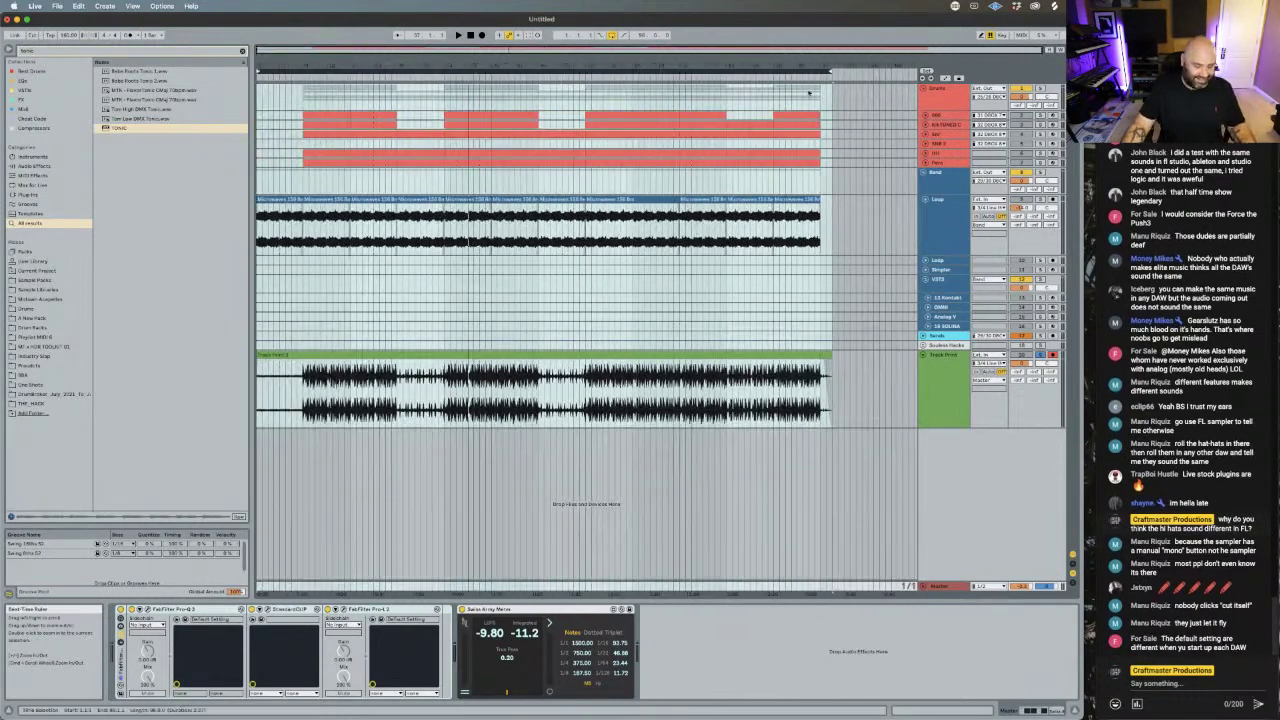
{"action": "key", "text": "super+shift+r"}
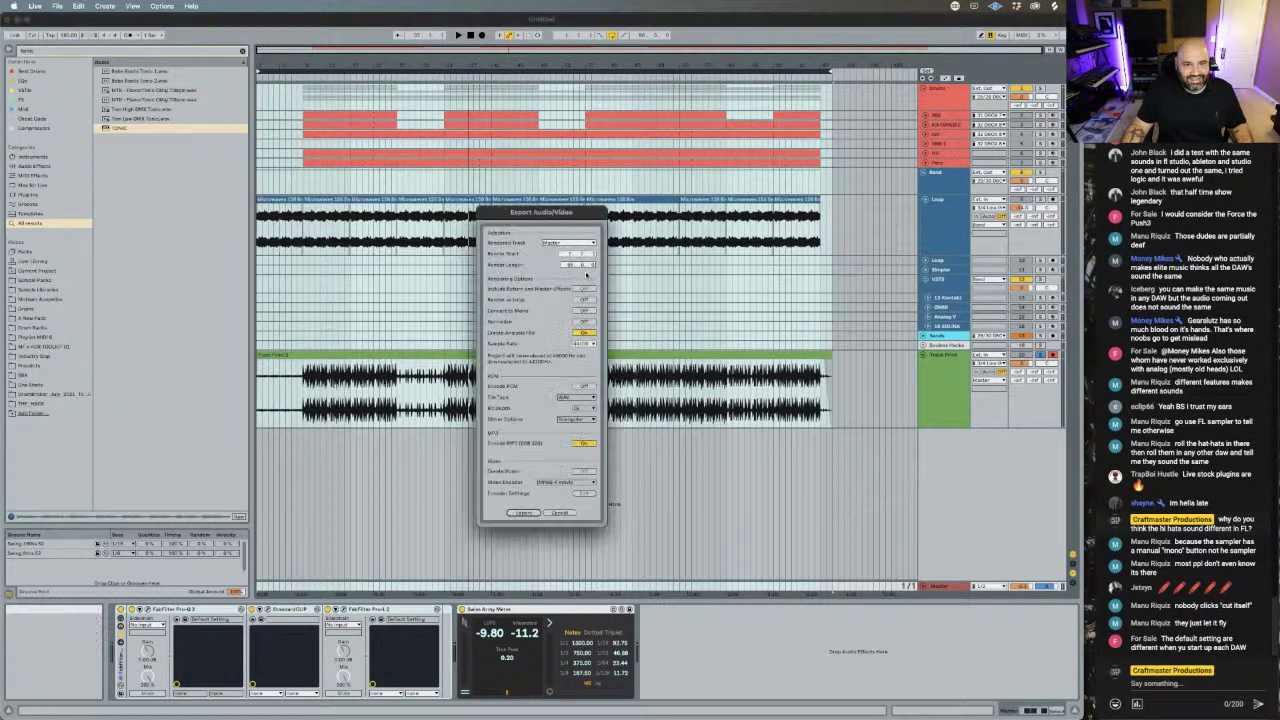
{"action": "left_click", "coordinate": [523, 512]}
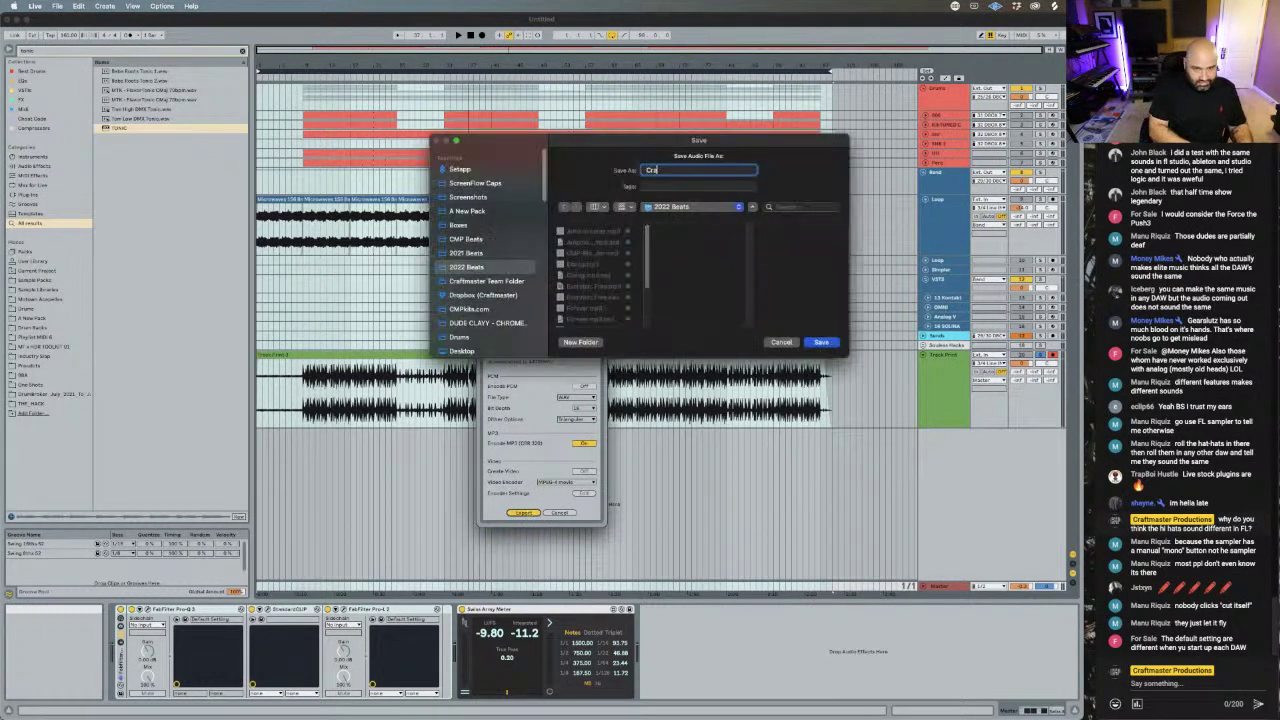
{"action": "left_click", "coordinate": [833, 345]}
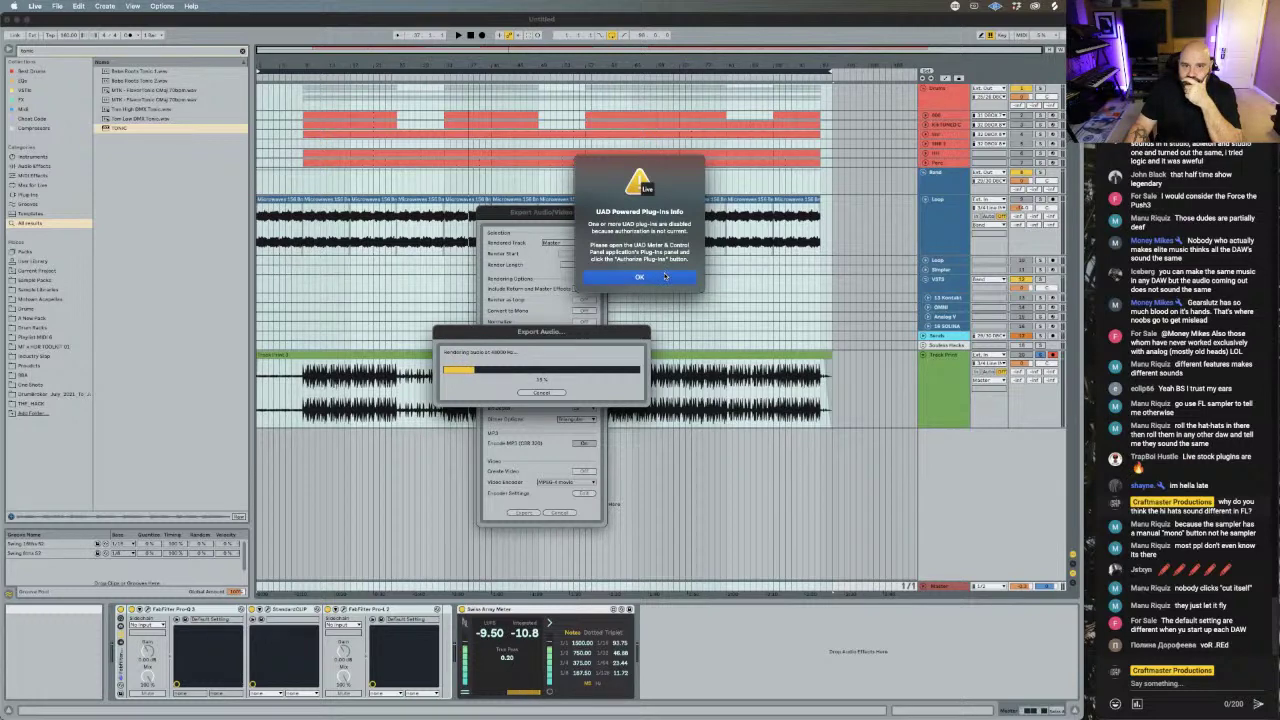
{"action": "left_click", "coordinate": [665, 276]}
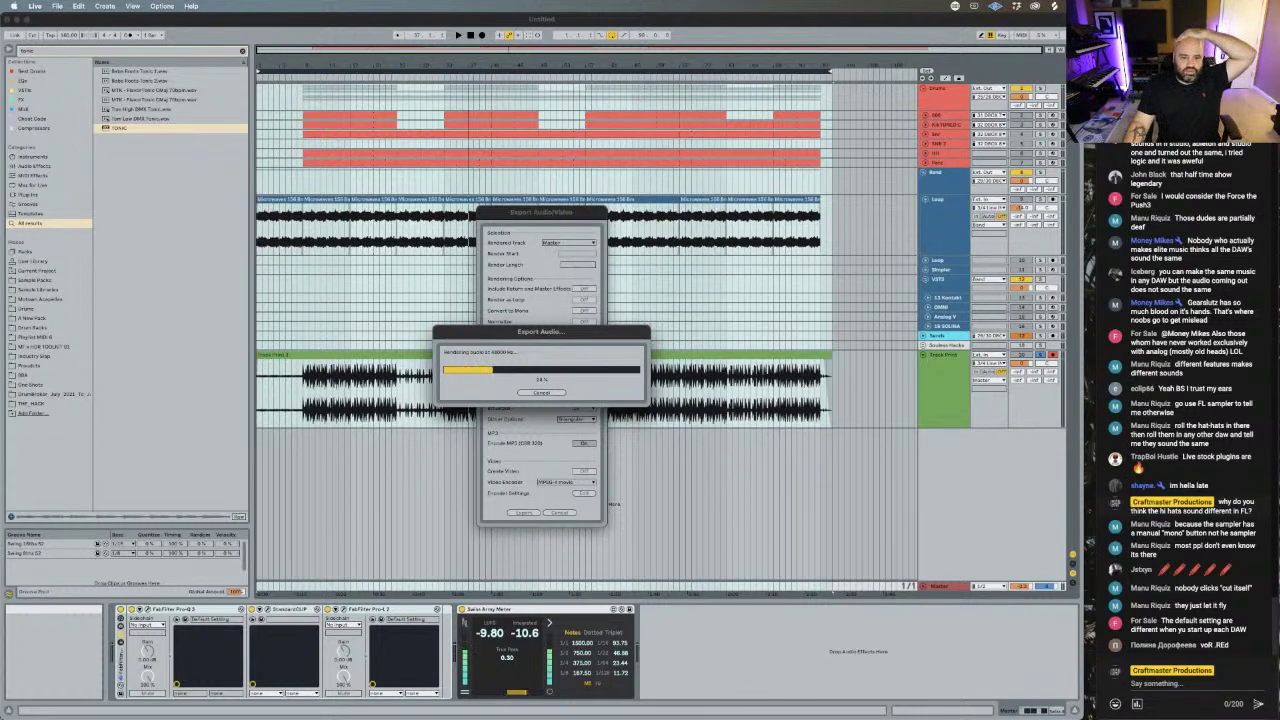
- Switch to FL Studio, dismiss its update notice, and minimise its window to return to the rendering export in Ableton Live
{"action": "mouse_move", "coordinate": [195, 710]}
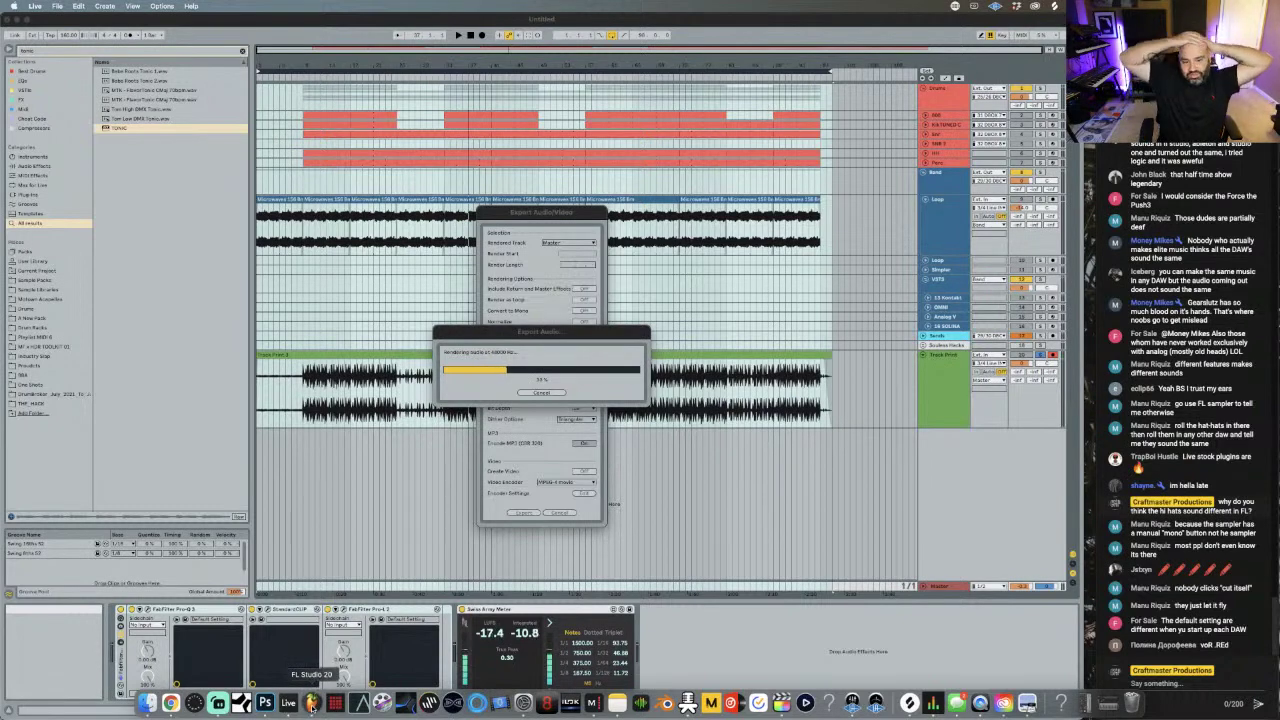
{"action": "left_click", "coordinate": [312, 703]}
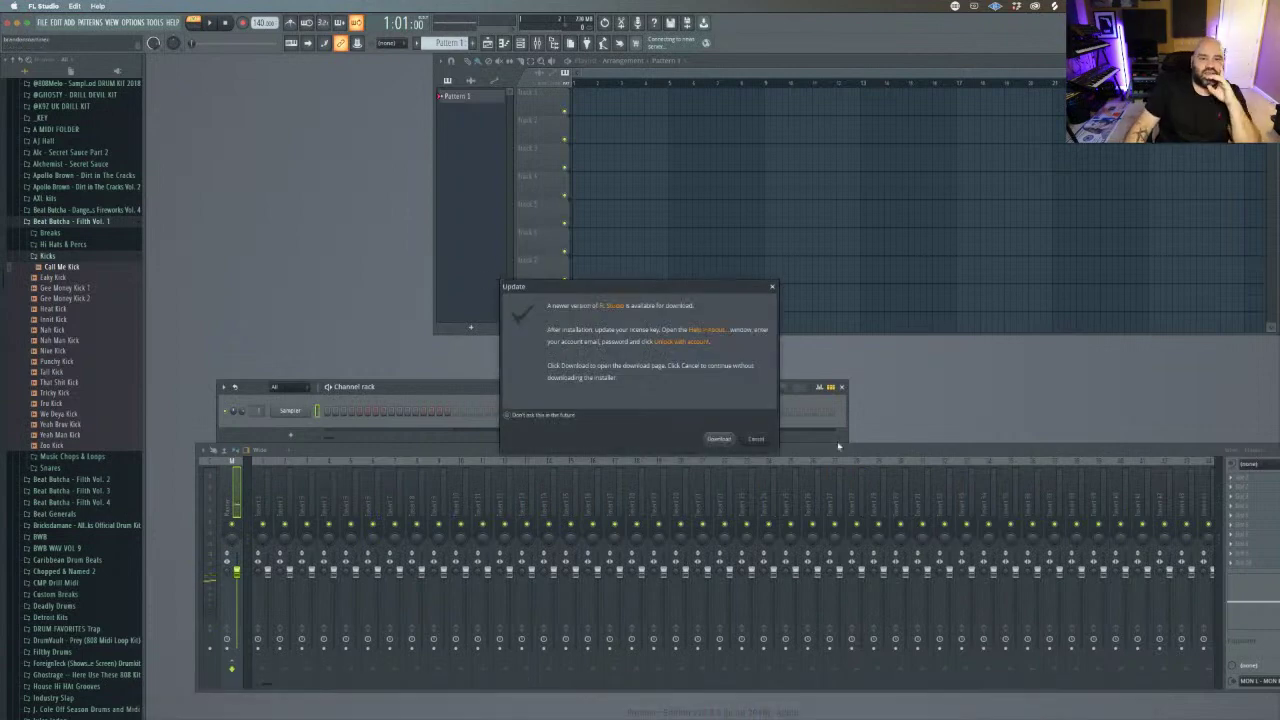
{"action": "left_click", "coordinate": [758, 440]}
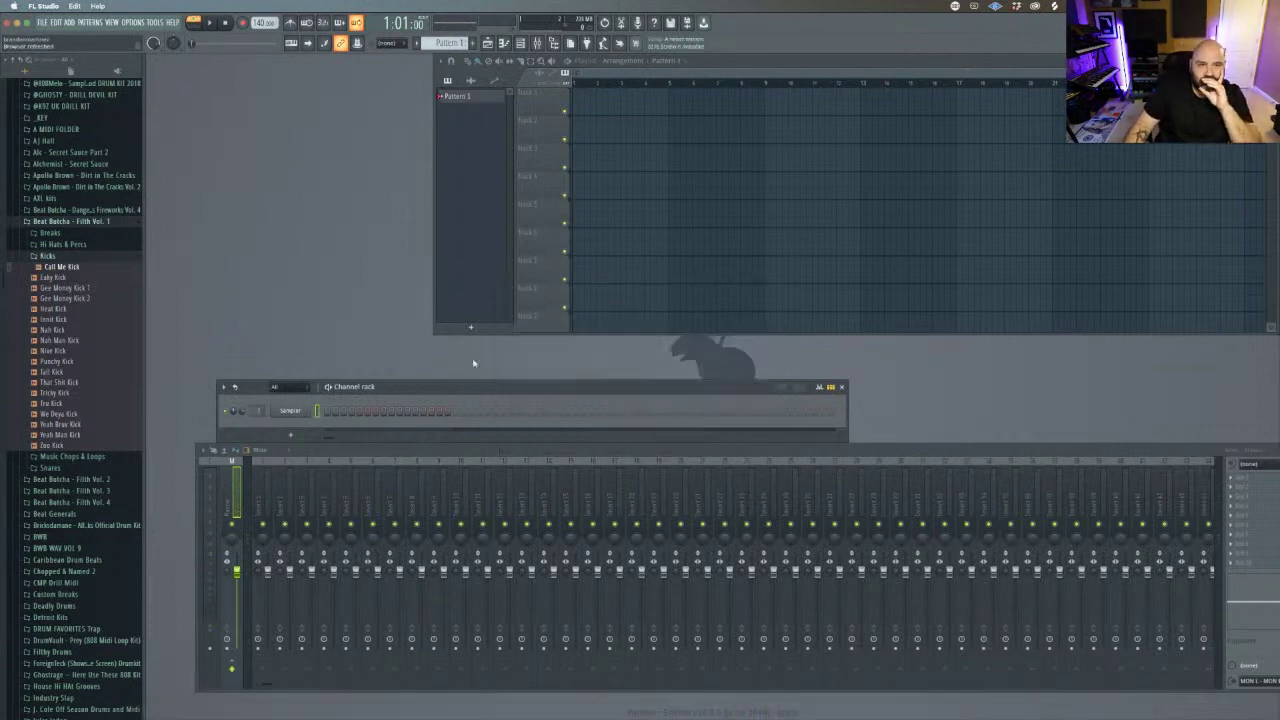
{"action": "left_click", "coordinate": [26, 22]}
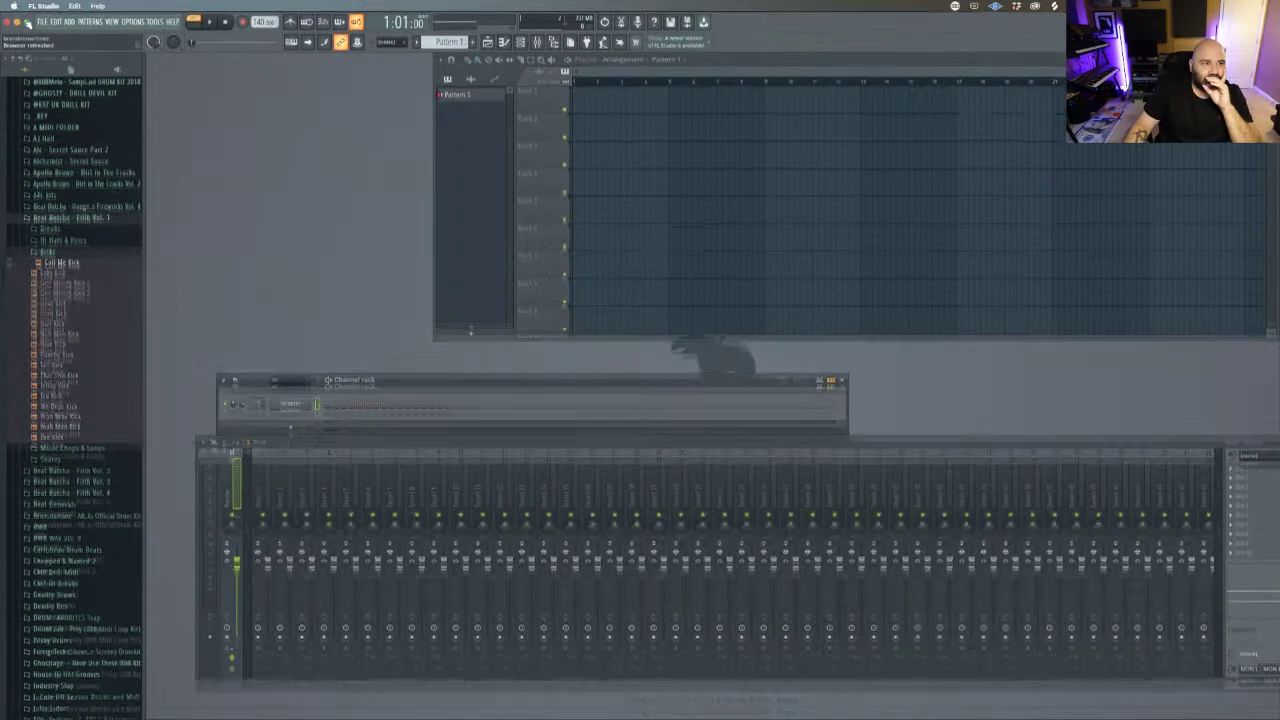
{"action": "mouse_move", "coordinate": [8, 14]}
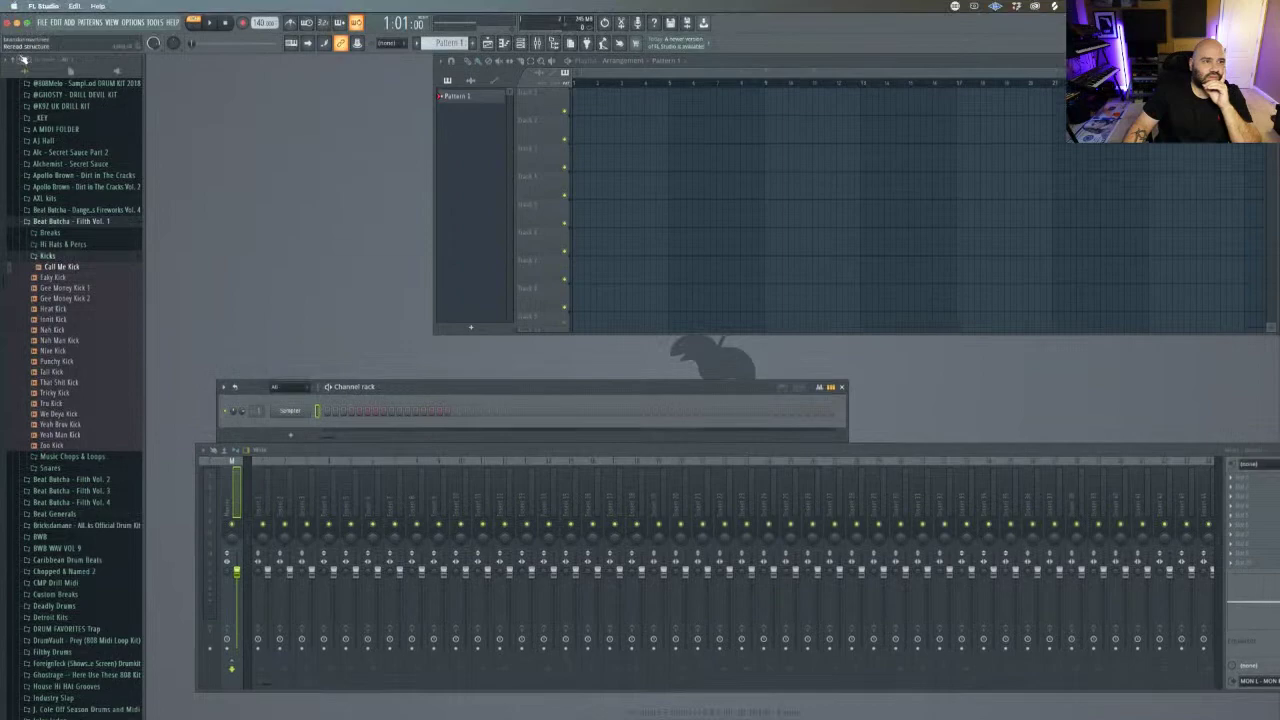
{"action": "left_click", "coordinate": [17, 22]}
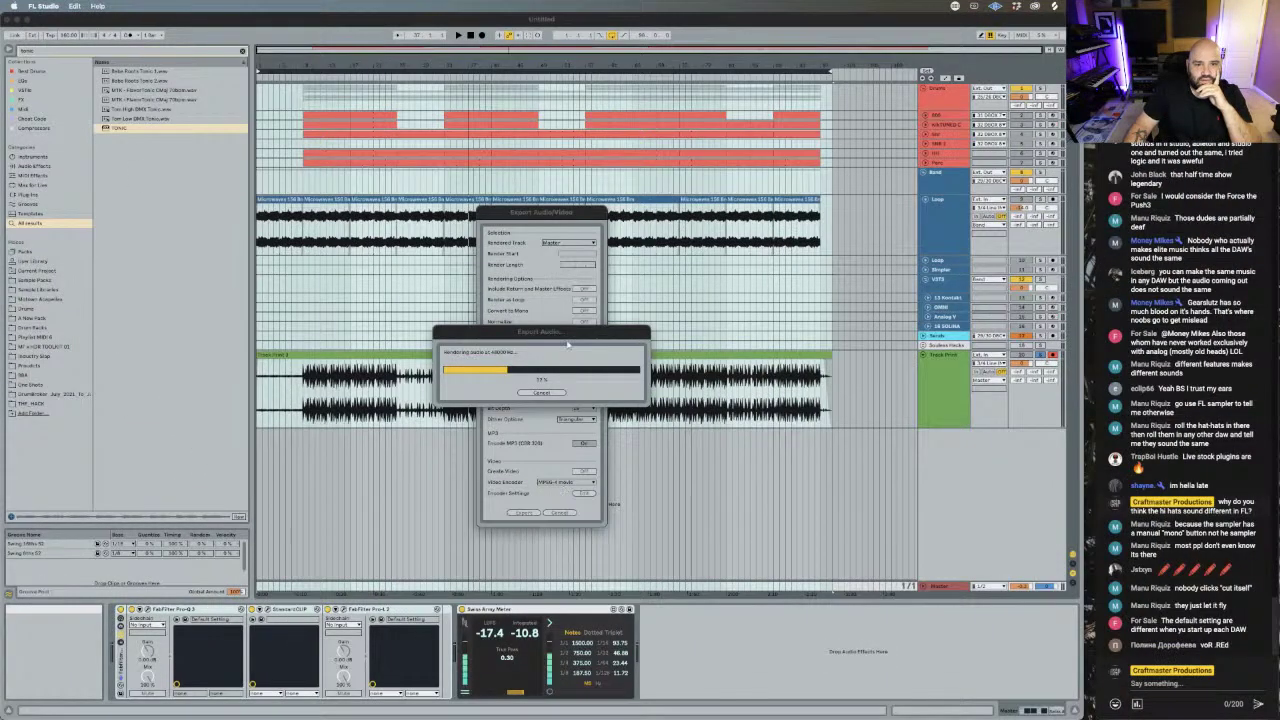
- Cancel the running audio export and force Ableton Live to quit
{"action": "left_click", "coordinate": [541, 392]}
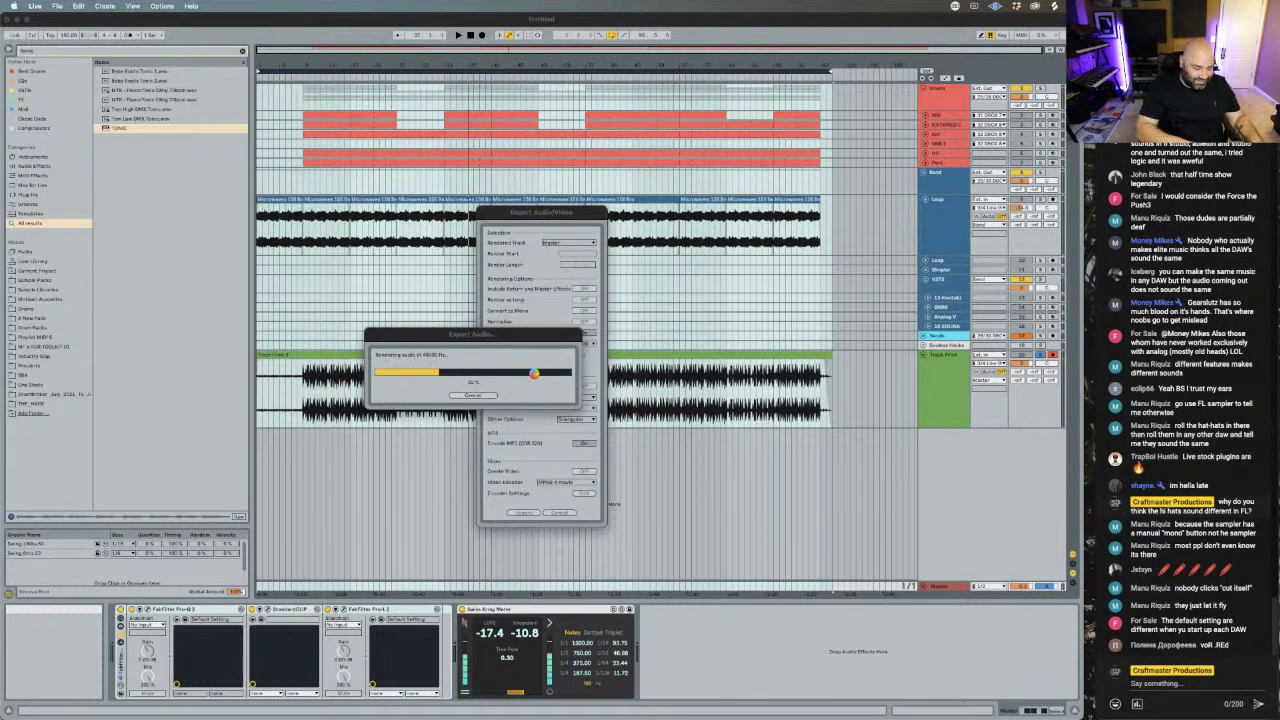
{"action": "key", "text": "super+alt+Escape"}
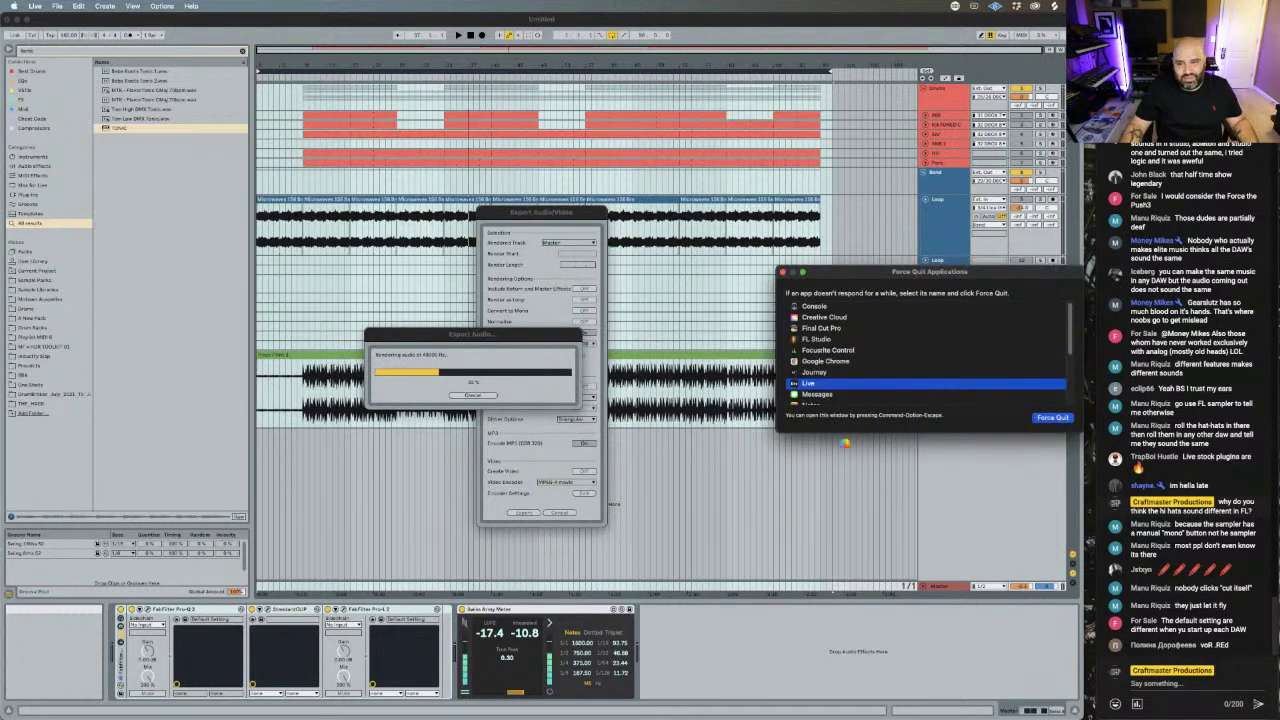
{"action": "left_click", "coordinate": [1058, 418]}
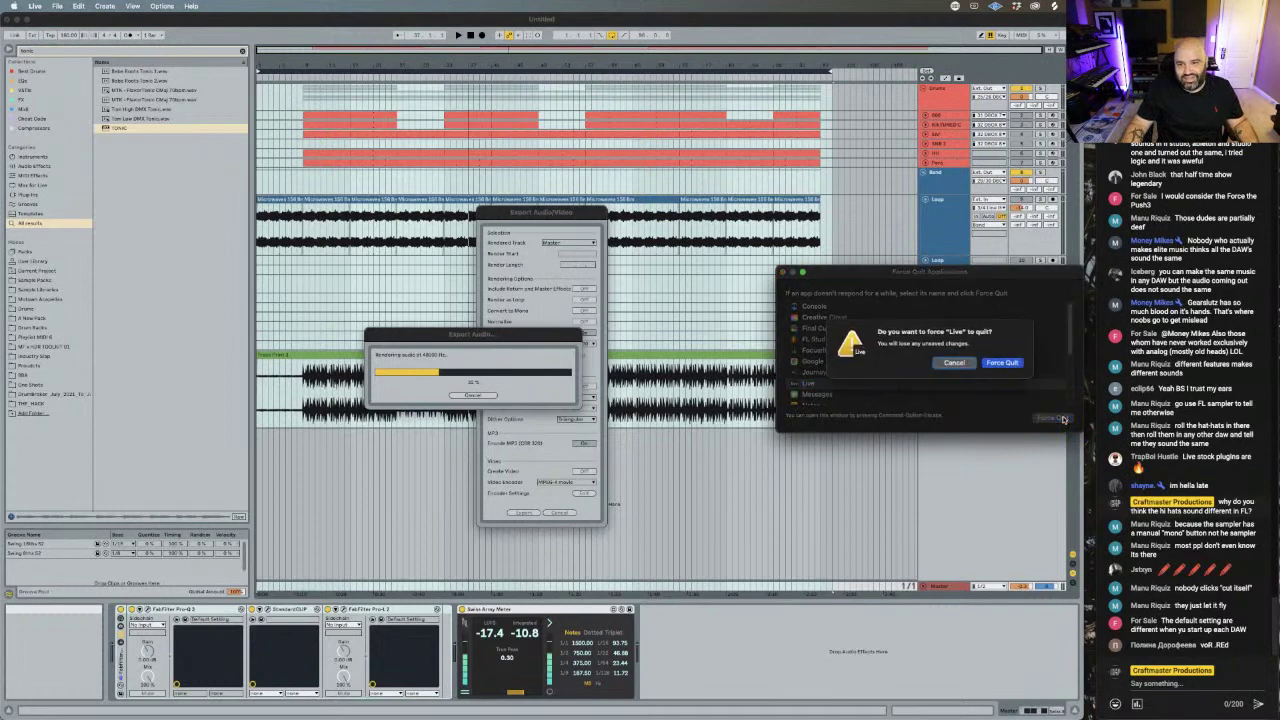
{"action": "left_click", "coordinate": [1002, 363]}
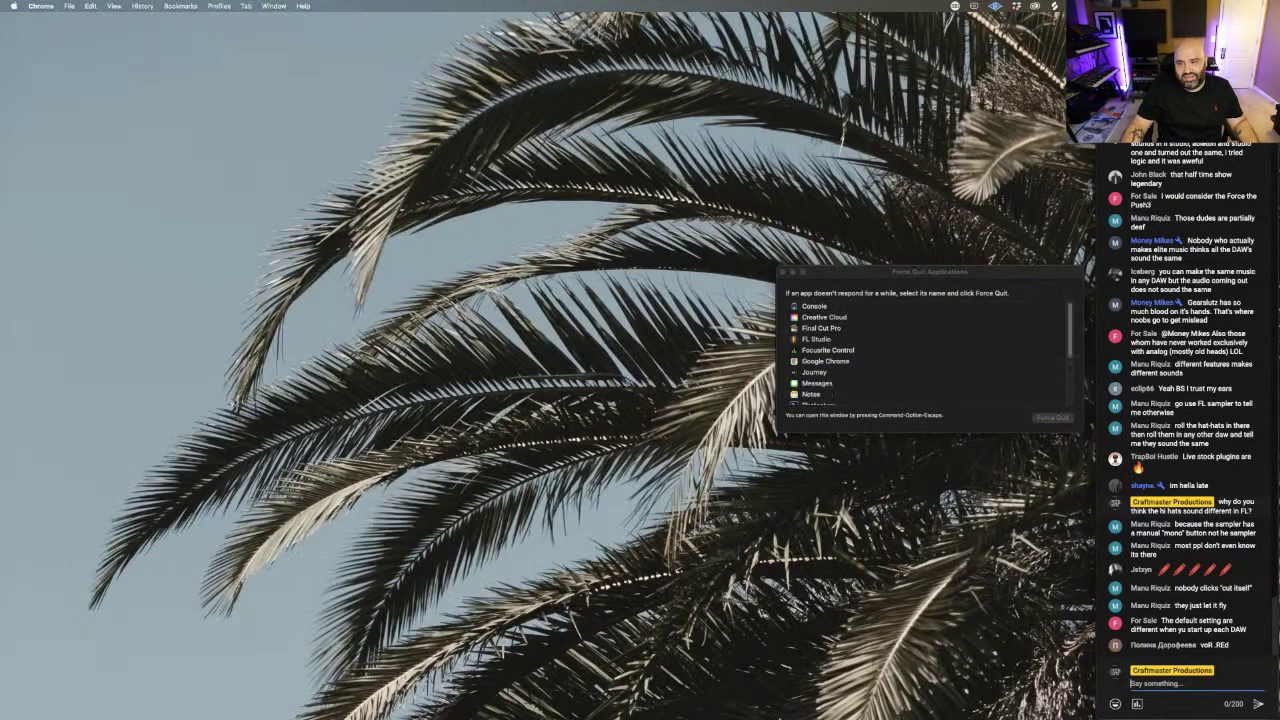
- Switch to FL Studio, put away the Force Quit window, and expand the Axl - Senzu Bean kit inside the AXL kits folder
{"action": "mouse_move", "coordinate": [852, 702]}
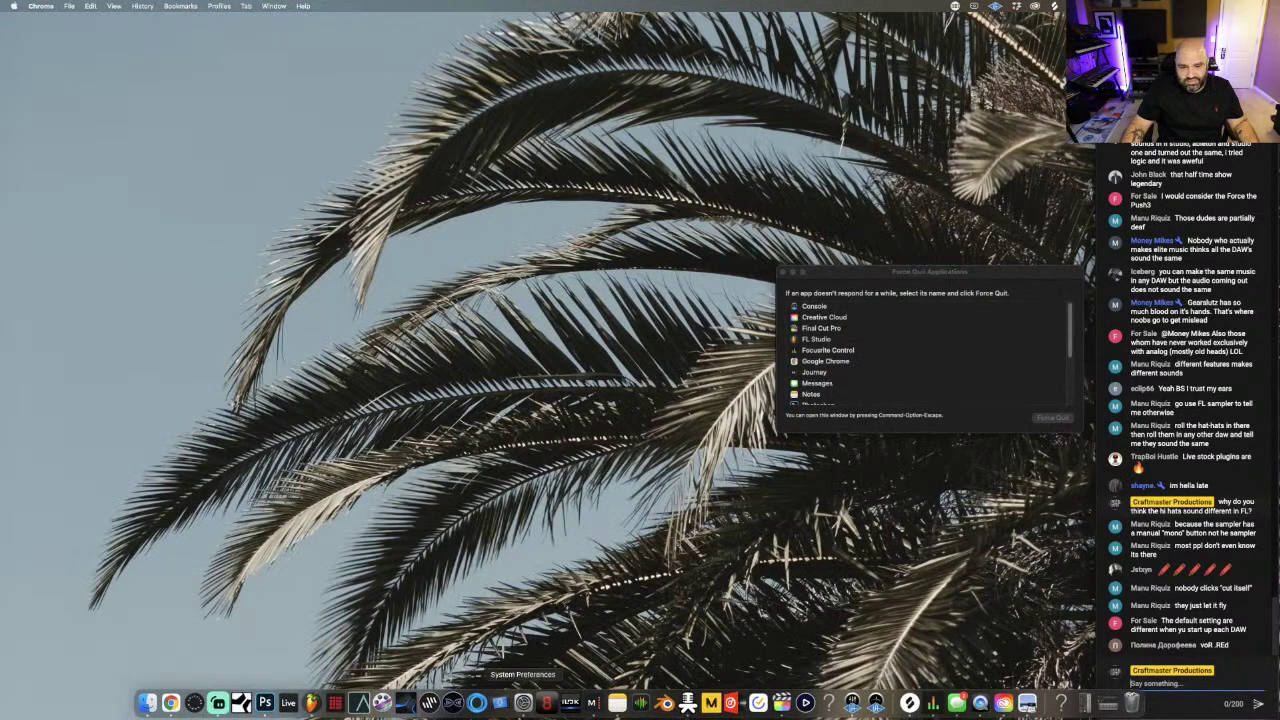
{"action": "left_click", "coordinate": [313, 703]}
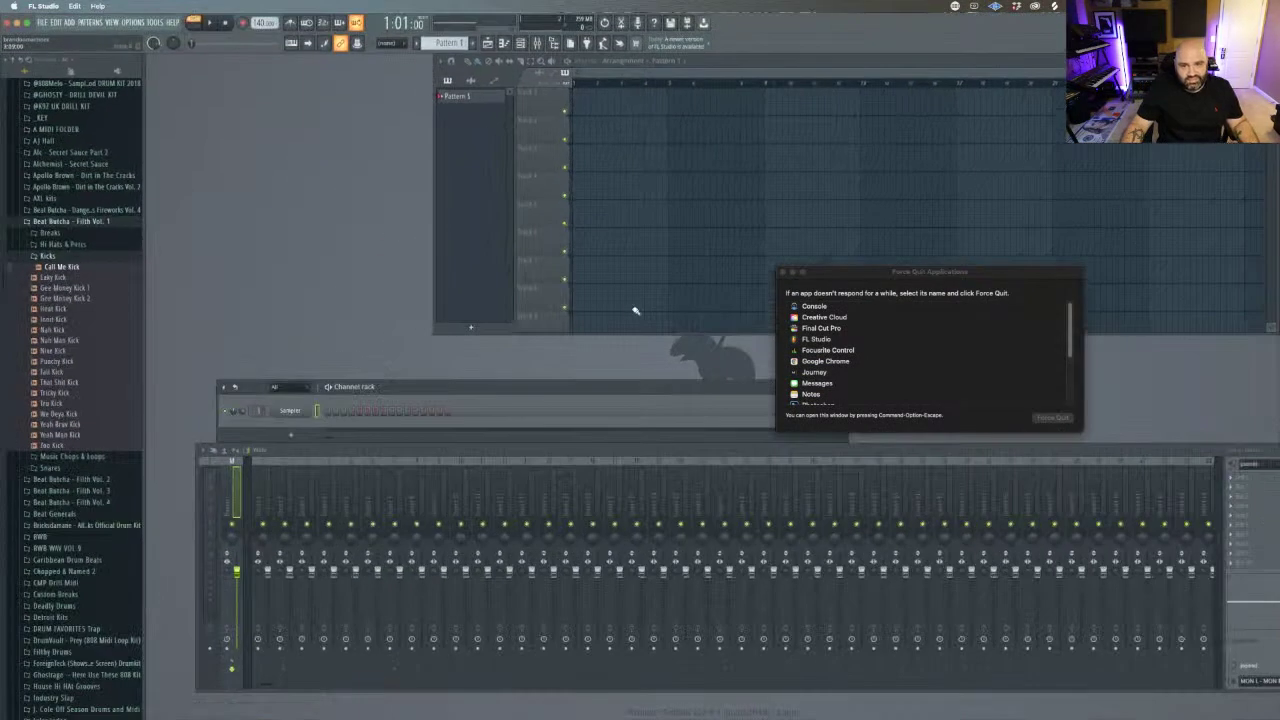
{"action": "left_click", "coordinate": [783, 272]}
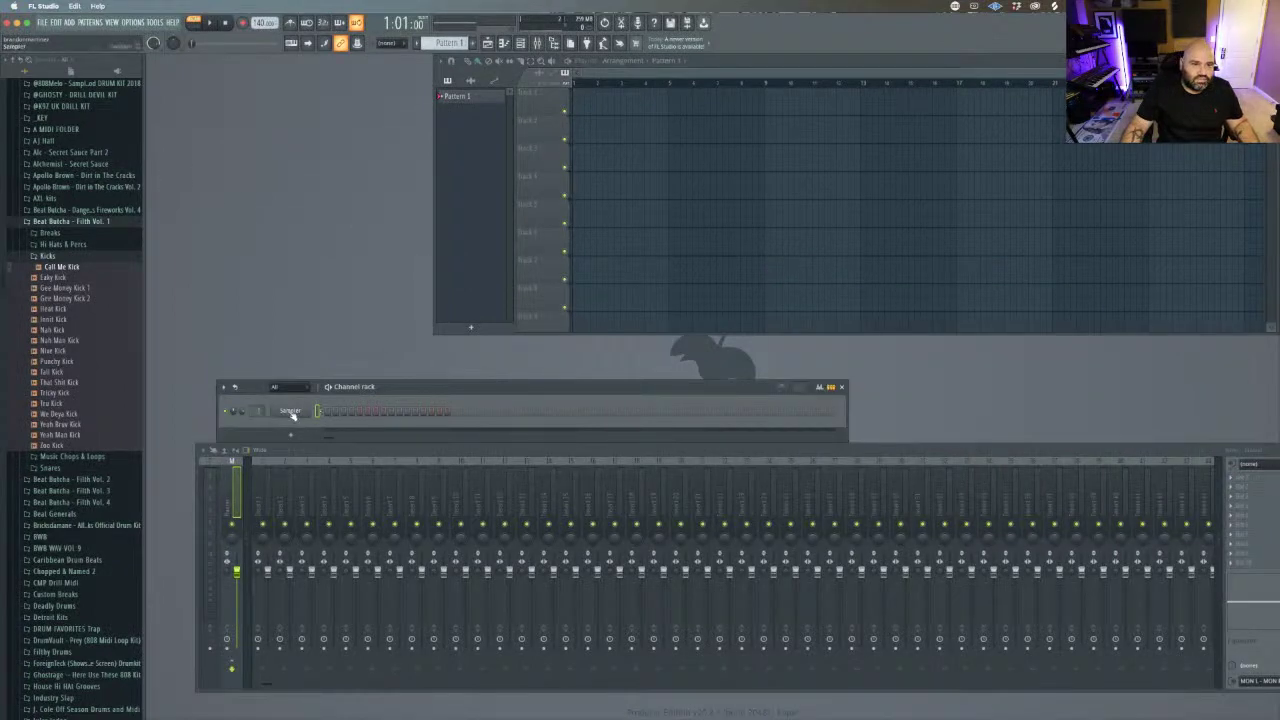
{"action": "left_click", "coordinate": [53, 246]}
{"action": "left_click", "coordinate": [35, 198]}
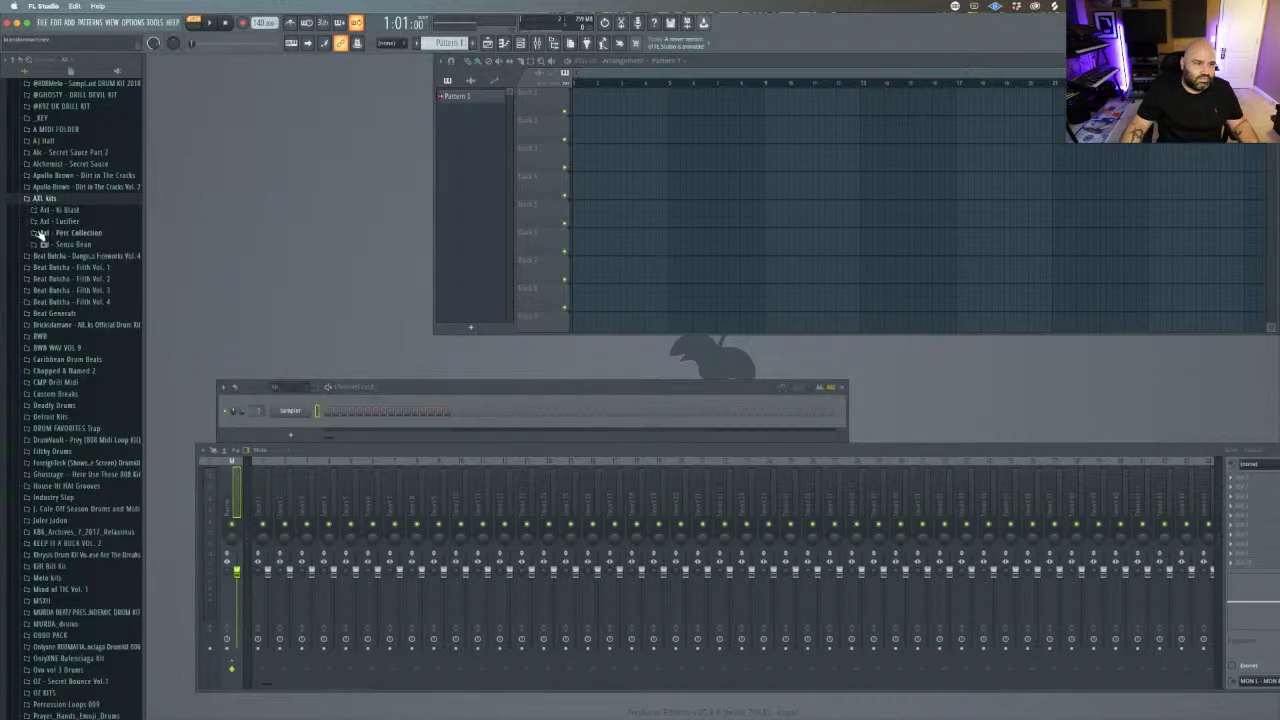
{"action": "left_click", "coordinate": [37, 236]}
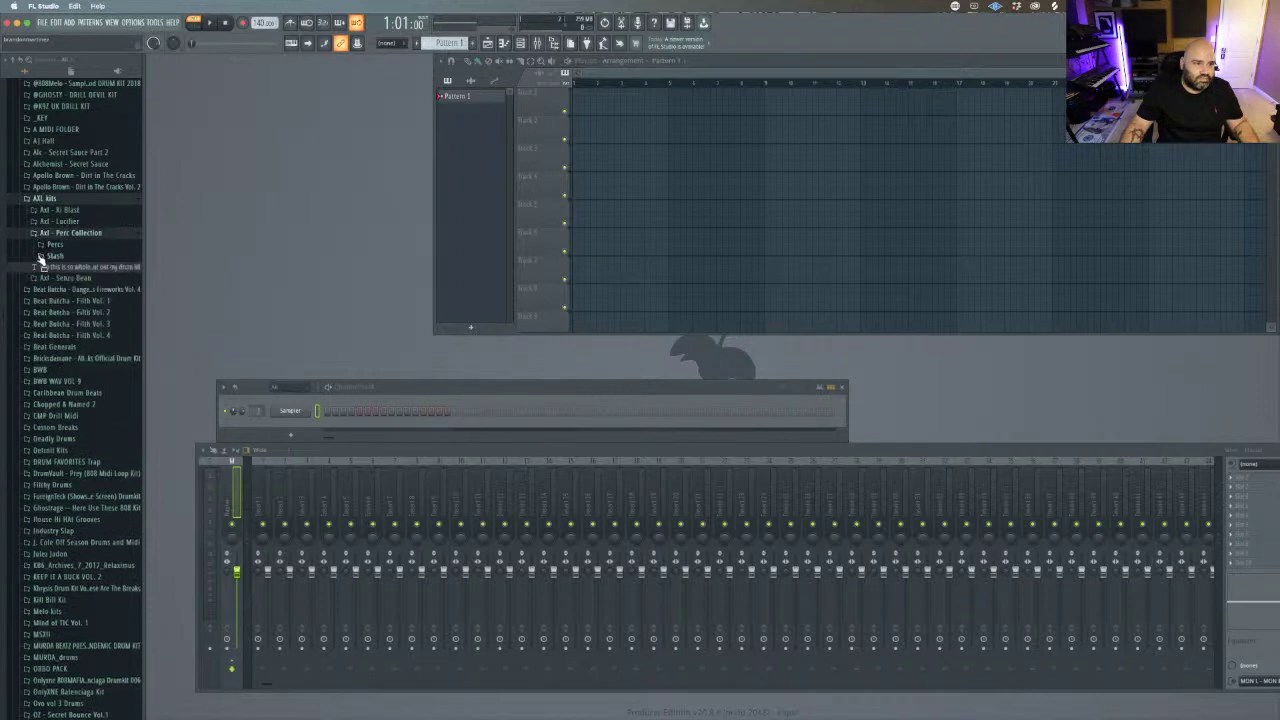
{"action": "left_click", "coordinate": [38, 232]}
{"action": "left_click", "coordinate": [40, 244]}
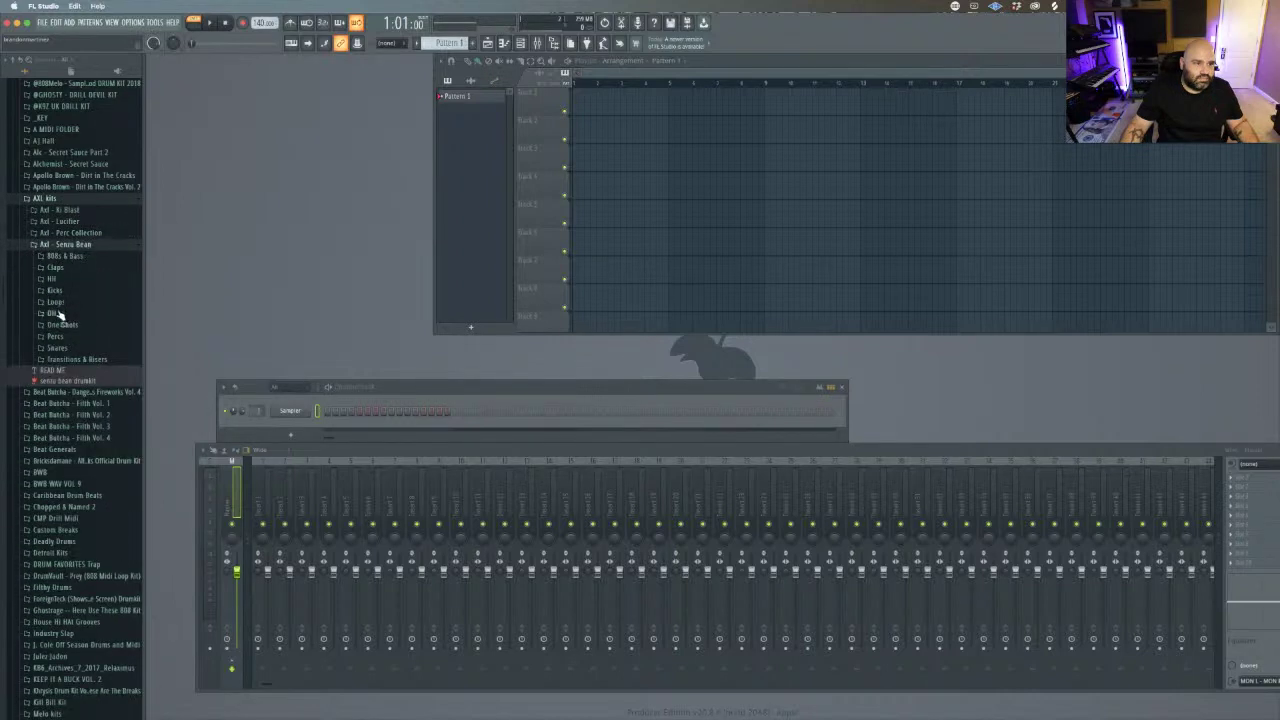
- Audition hi-hats from the Senzu Bean kit's HH folder and load Bopa HH into the Channel rack
{"action": "left_click", "coordinate": [50, 279]}
{"action": "left_click", "coordinate": [62, 290]}
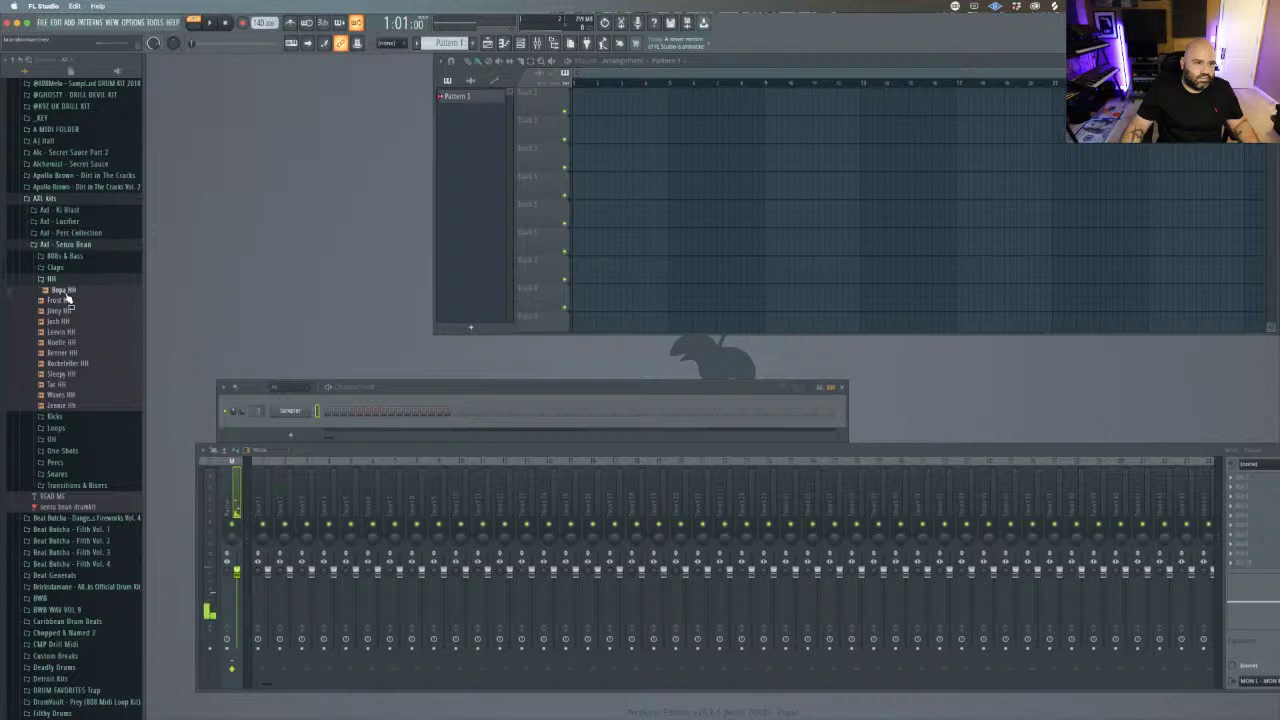
{"action": "left_click", "coordinate": [64, 301]}
{"action": "left_click", "coordinate": [63, 312]}
{"action": "left_click", "coordinate": [60, 292]}
{"action": "left_click_drag", "start_coordinate": [60, 292], "coordinate": [308, 413]}
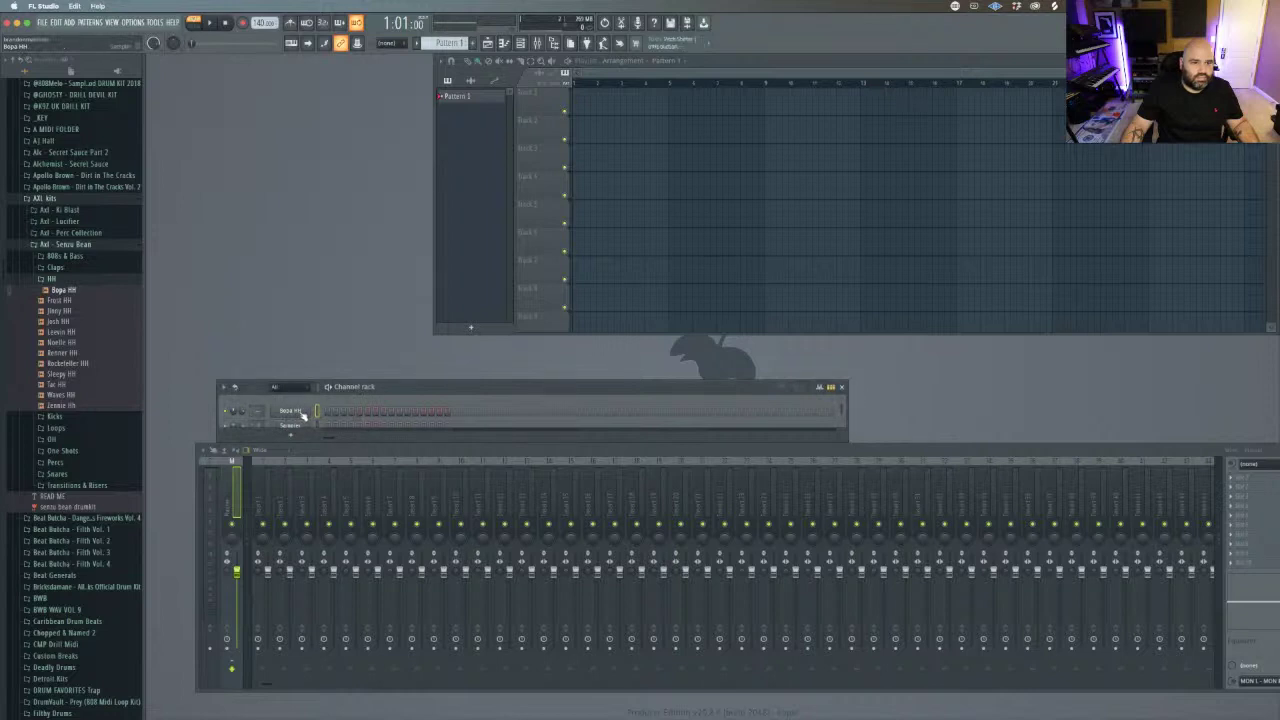
- Examine the Bopa HH channel's sample, envelope and miscellaneous settings in the sampler, and close FL Studio
{"action": "left_click", "coordinate": [303, 413]}
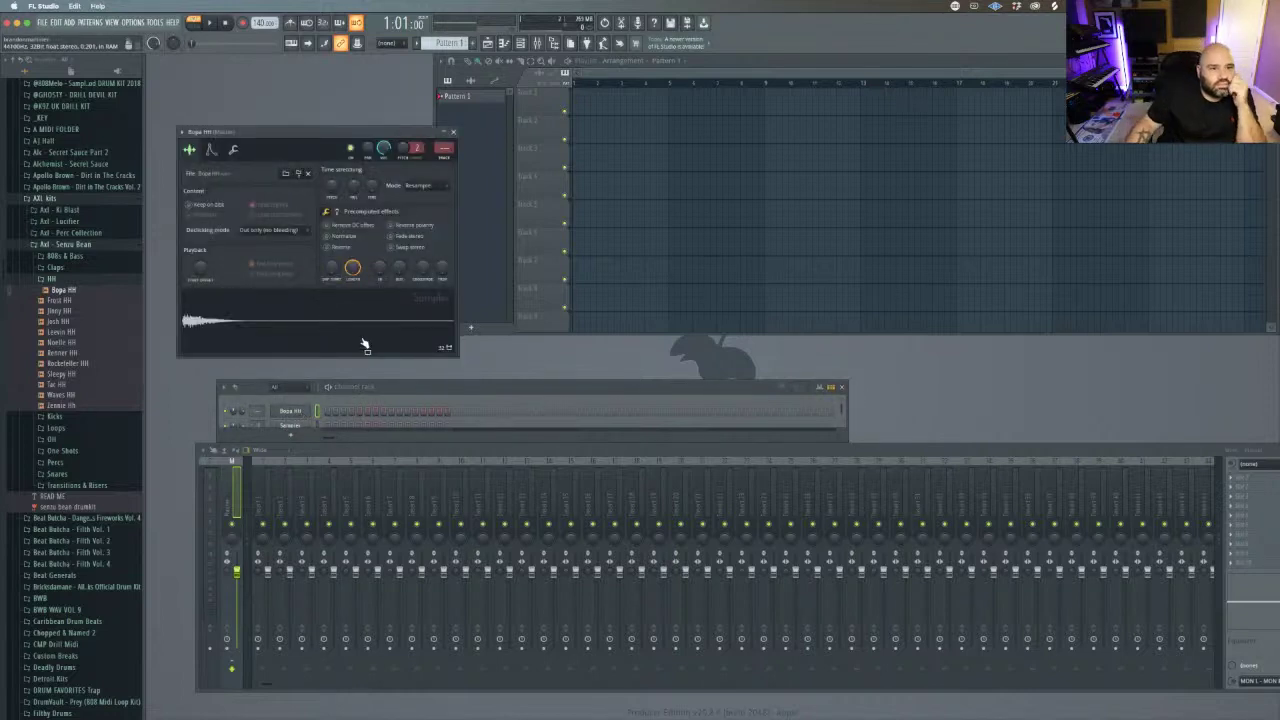
{"action": "right_click", "coordinate": [315, 338]}
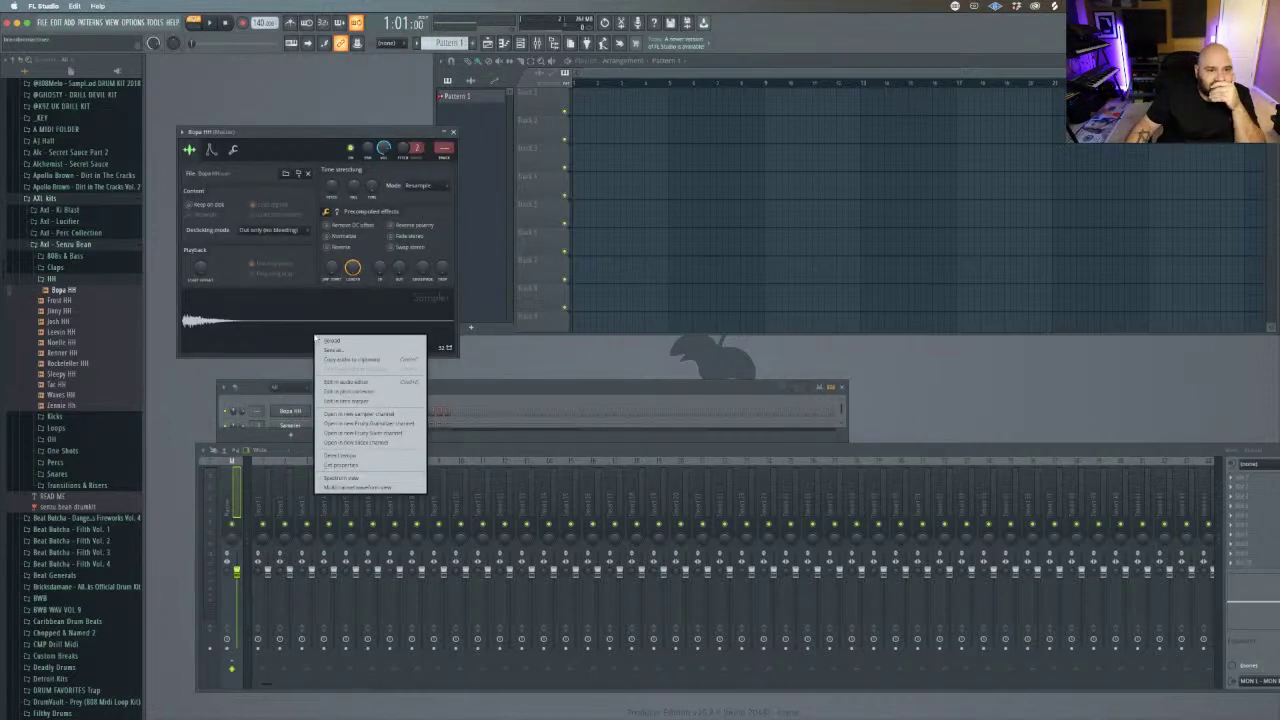
{"action": "left_click", "coordinate": [284, 356]}
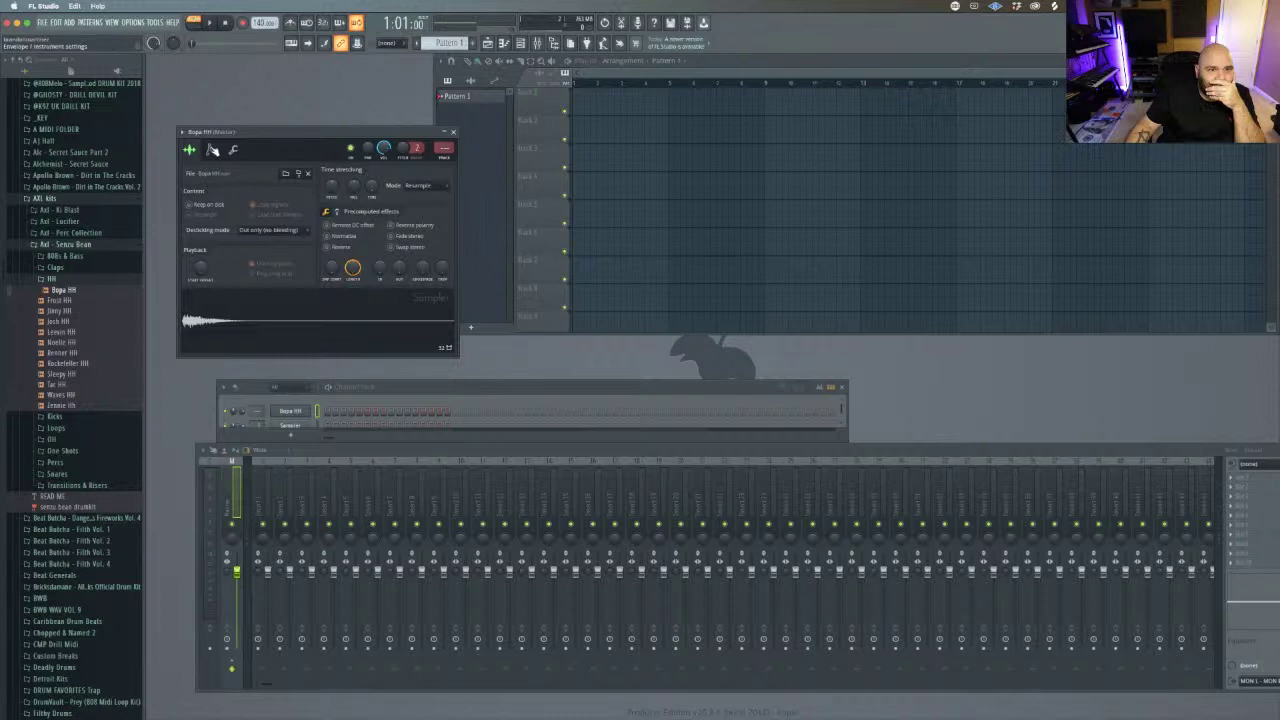
{"action": "left_click", "coordinate": [211, 150]}
{"action": "left_click", "coordinate": [233, 150]}
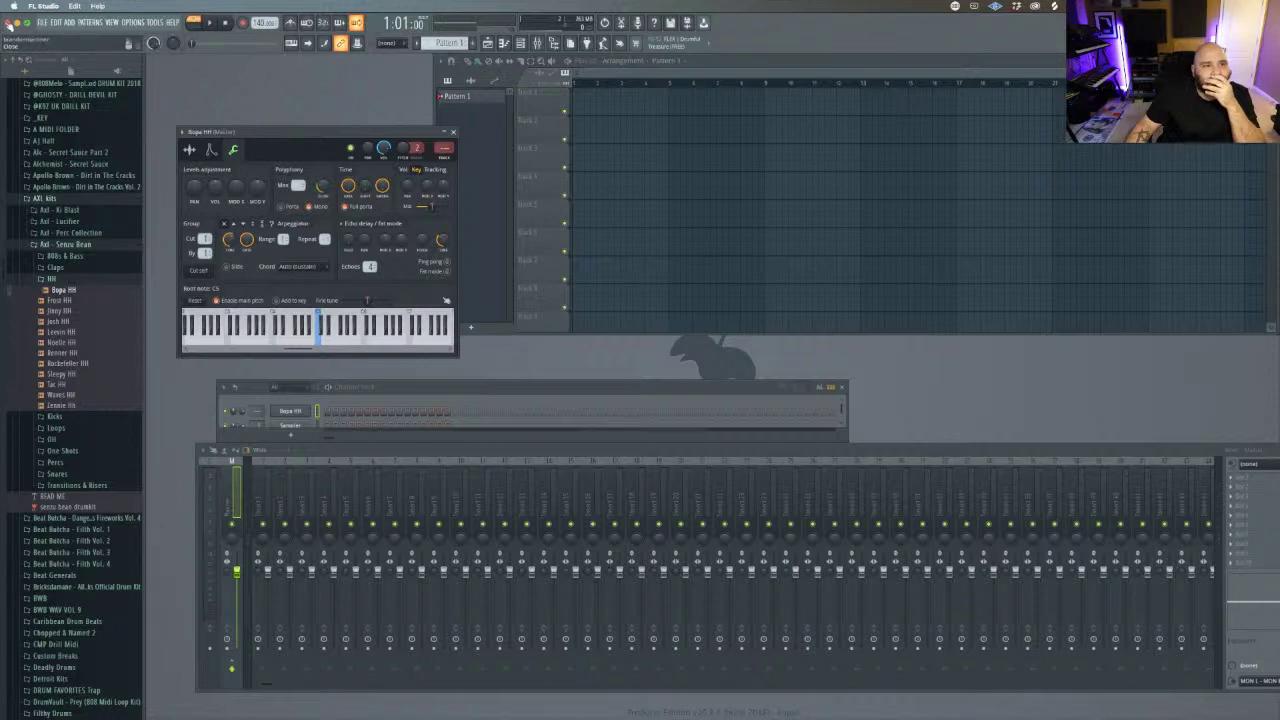
{"action": "key", "text": "ctrl+n"}
{"action": "left_click", "coordinate": [649, 399]}
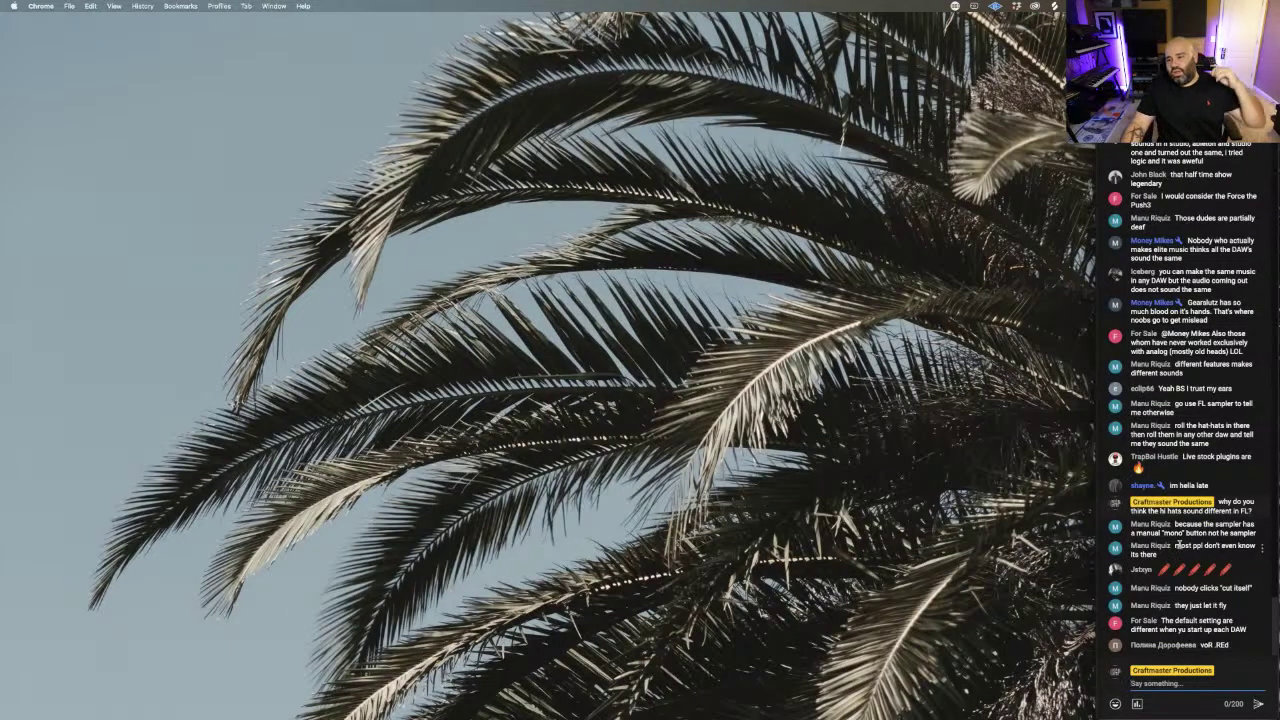
- Look through the live chat and switch to Streamlabs Desktop
{"action": "scroll", "coordinate": [1174, 545], "scroll_direction": "up", "scroll_amount": 5}
{"action": "scroll", "coordinate": [1190, 546], "scroll_direction": "down", "scroll_amount": 5}
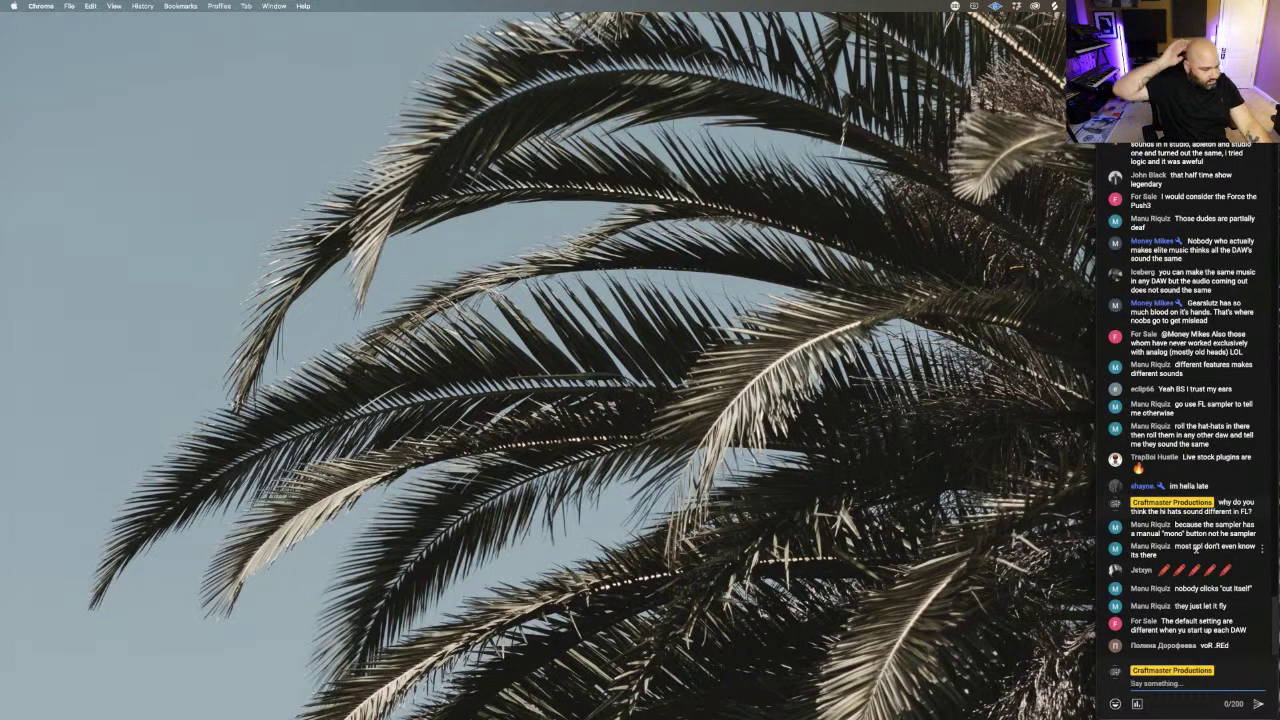
{"action": "mouse_move", "coordinate": [1110, 715]}
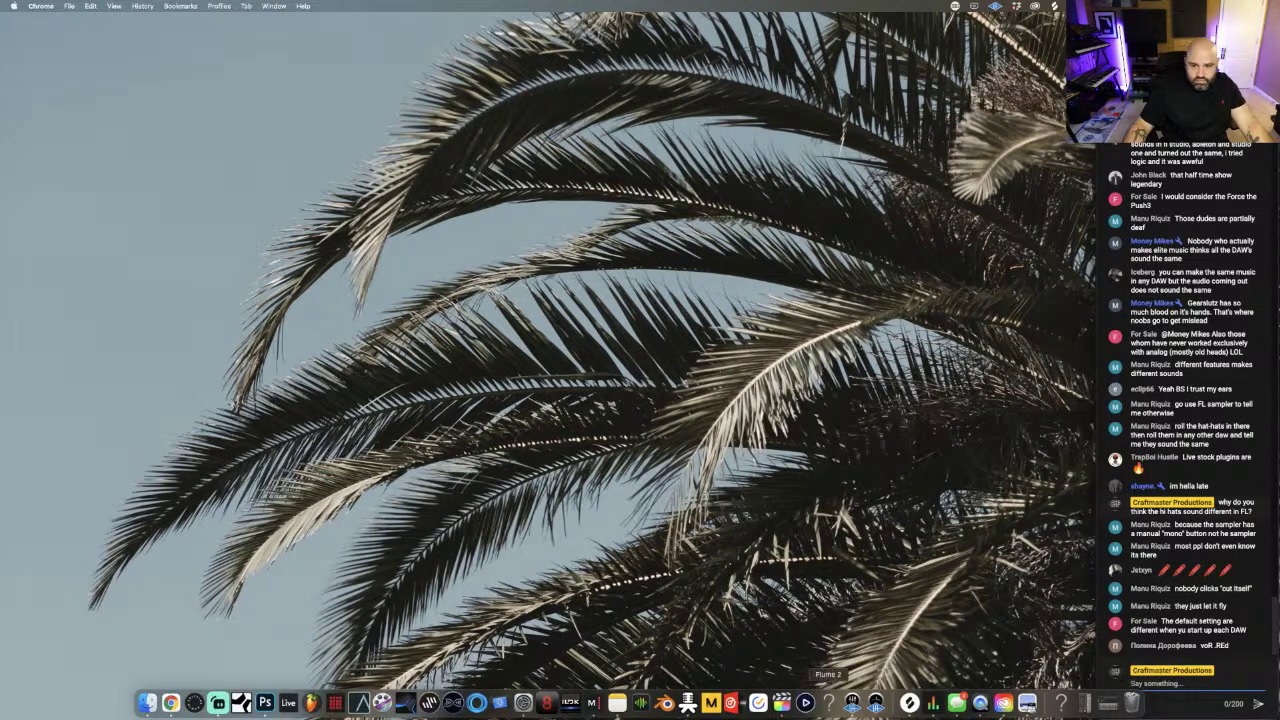
{"action": "left_click", "coordinate": [219, 704]}
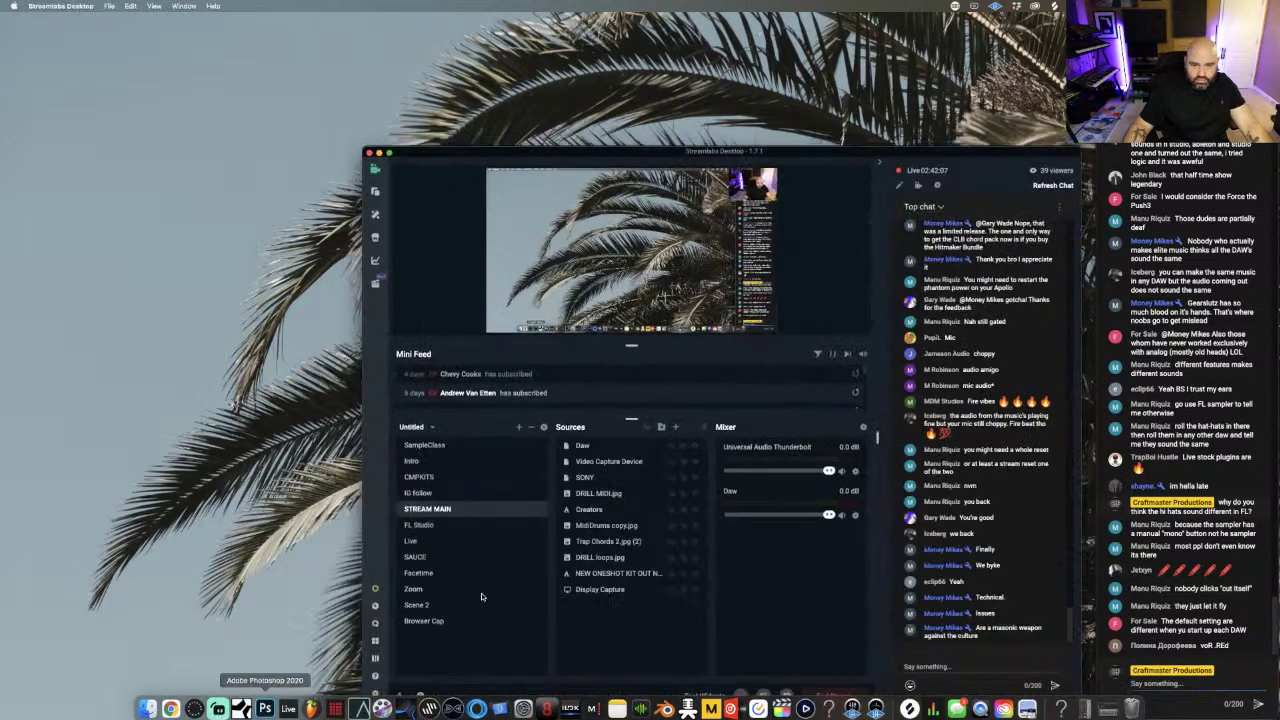